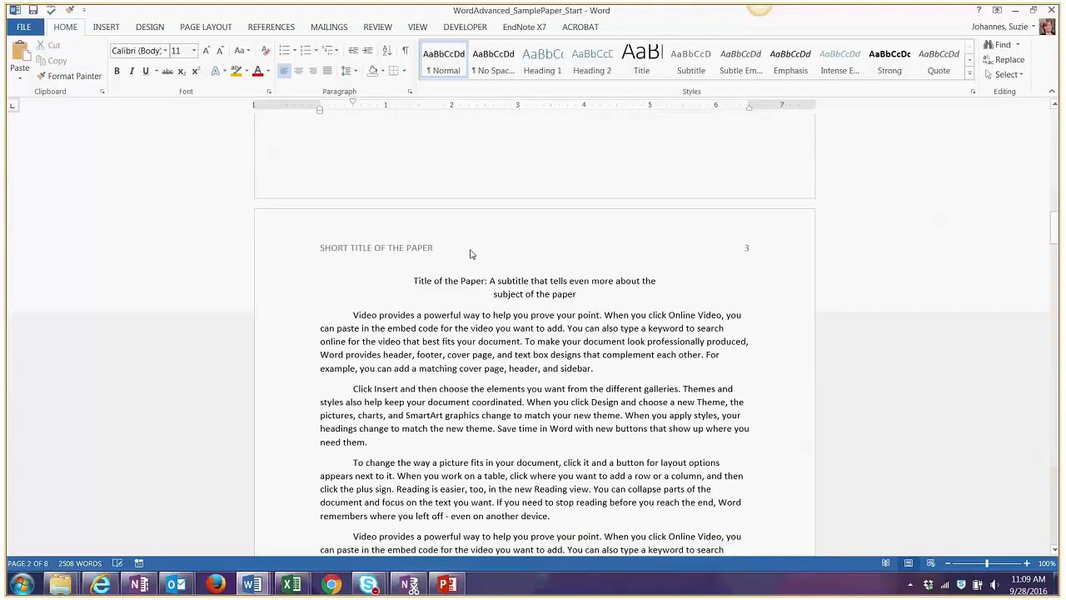
- Look through the sample paper's body text, headings, charts and map, and return to the title page
scroll(471, 249, "down", 8)
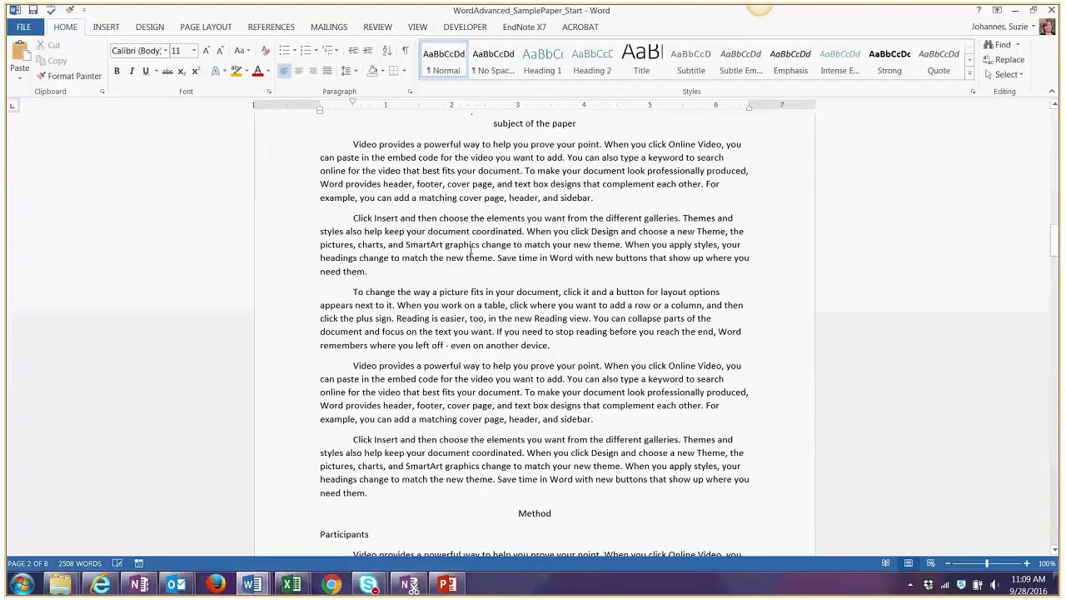
scroll(471, 250, "down", 15)
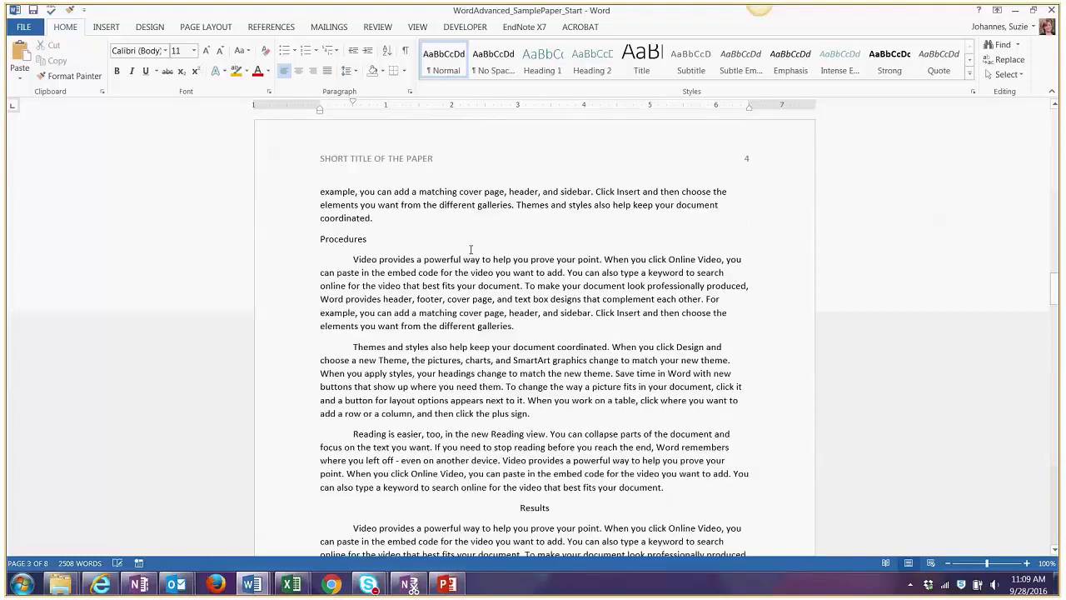
scroll(472, 250, "down", 8)
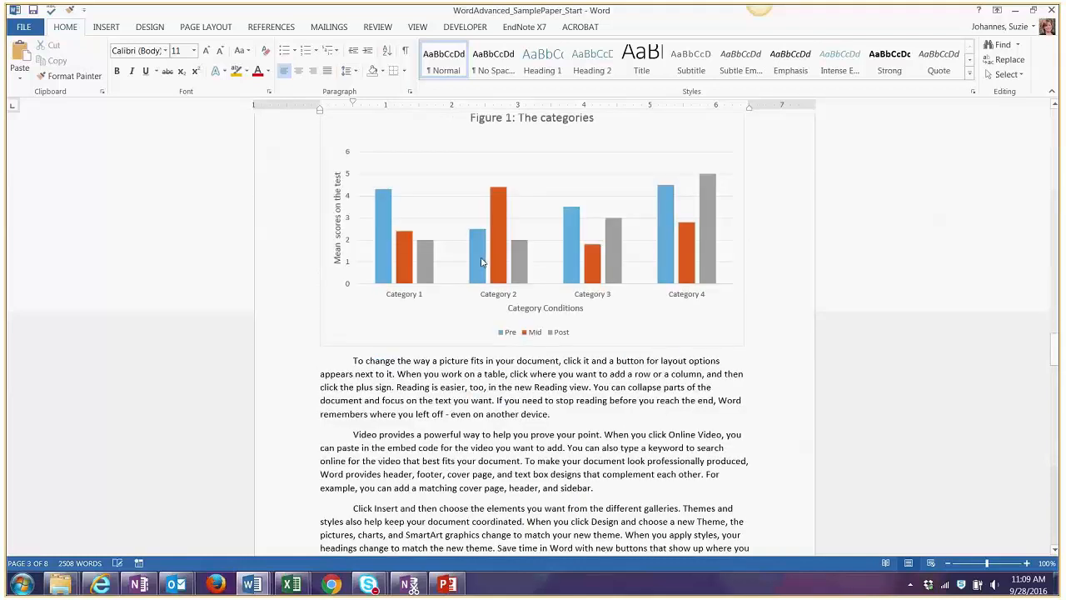
scroll(483, 261, "down", 10)
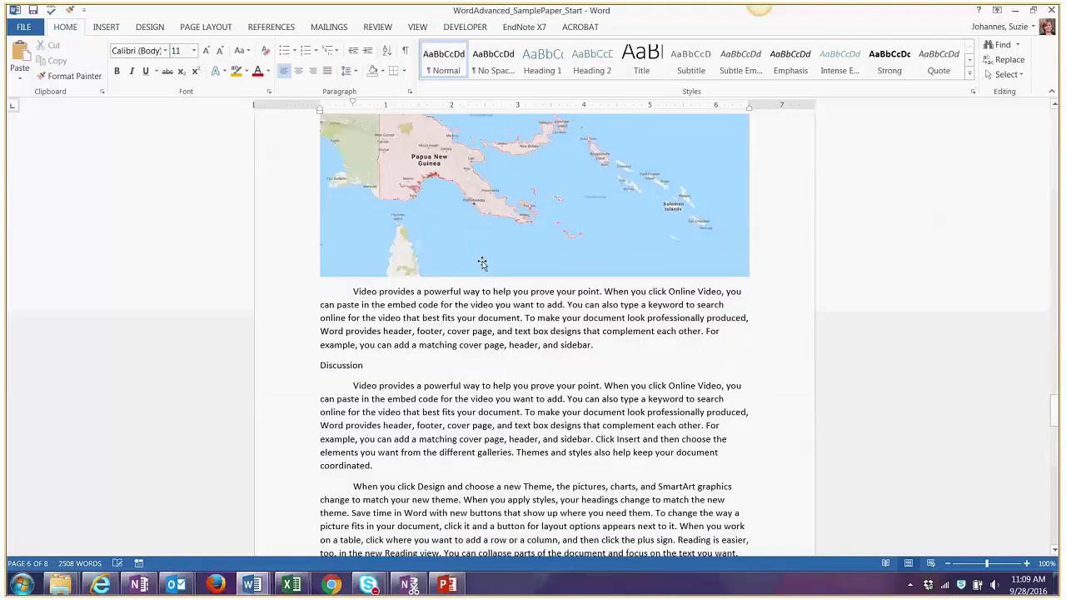
scroll(482, 263, "up", 8)
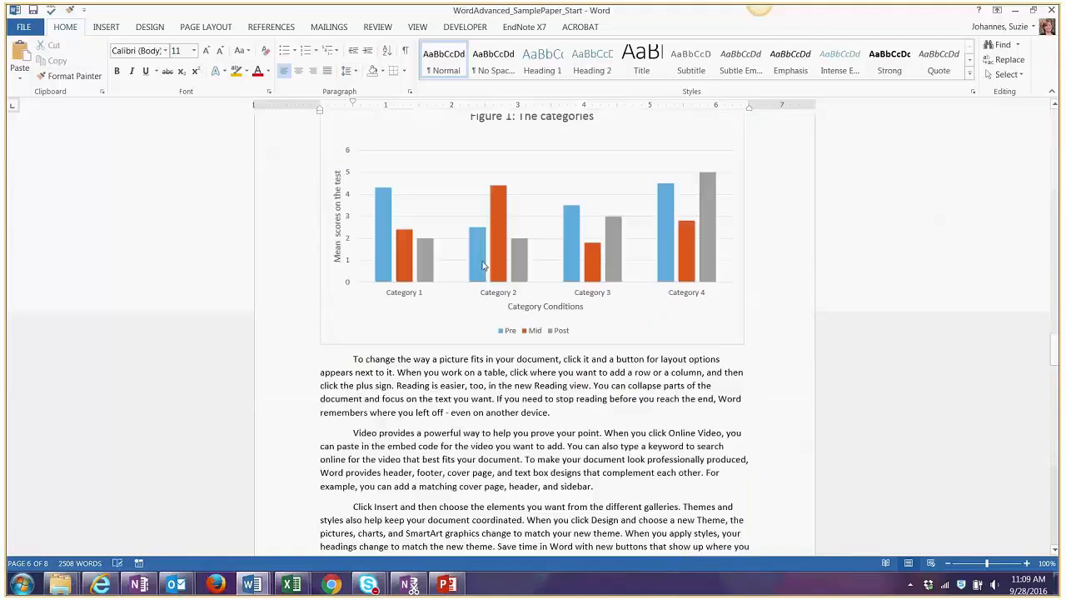
scroll(482, 261, "up", 6)
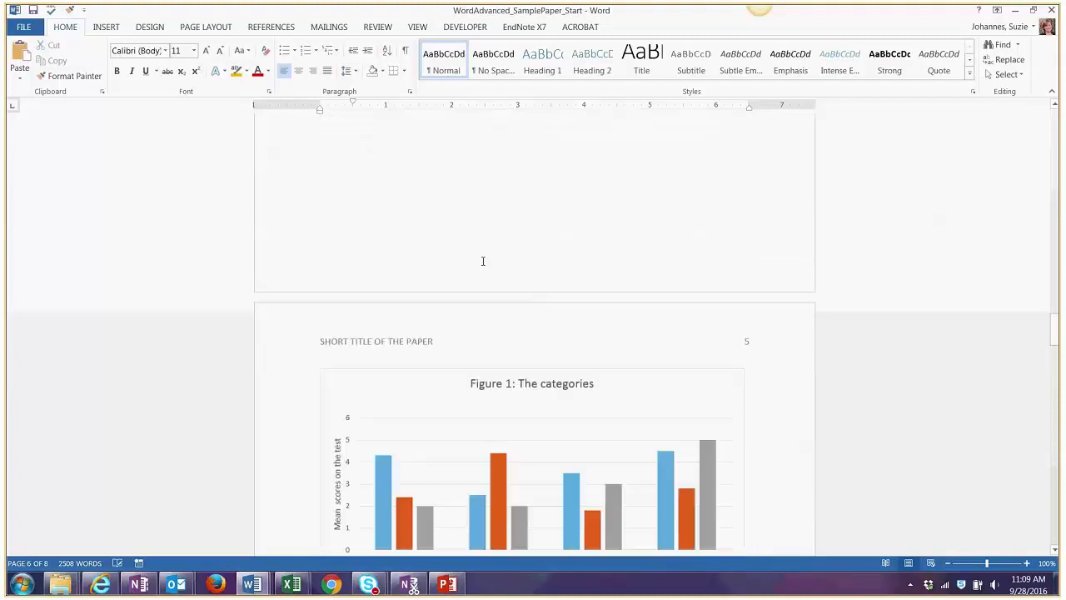
scroll(483, 261, "up", 10)
scroll(519, 328, "down", 3)
scroll(519, 329, "down", 10)
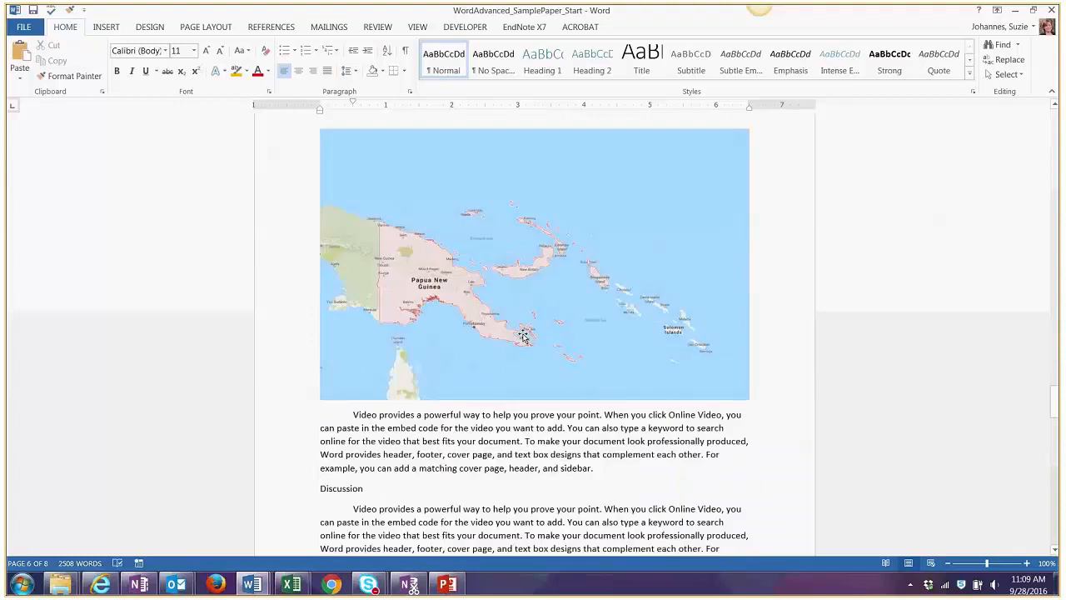
scroll(523, 334, "up", 3)
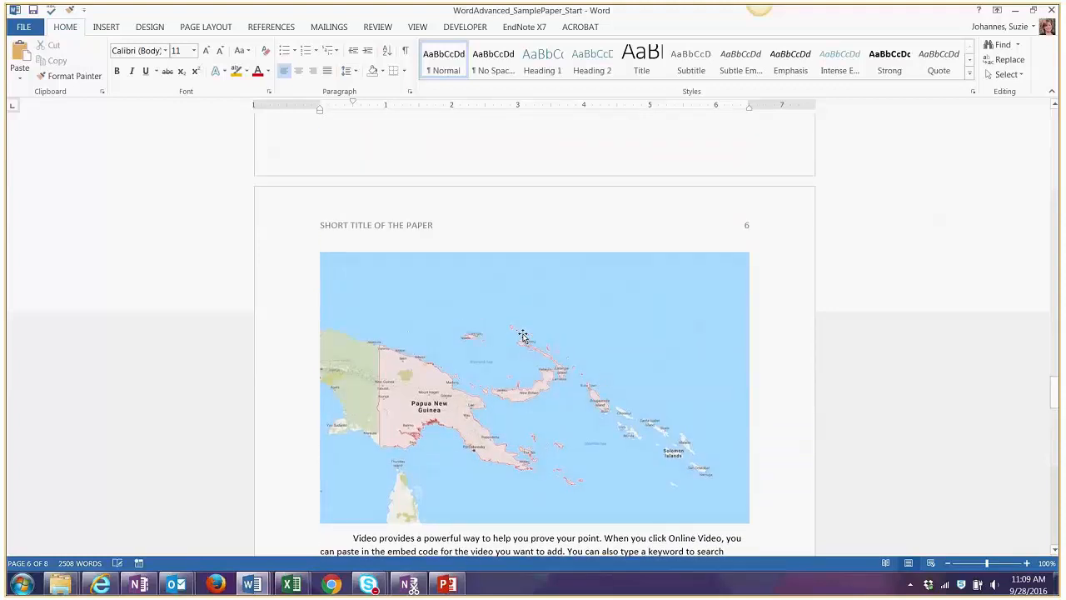
scroll(523, 335, "up", 20)
scroll(524, 336, "up", 20)
scroll(523, 334, "up", 10)
scroll(523, 335, "up", 20)
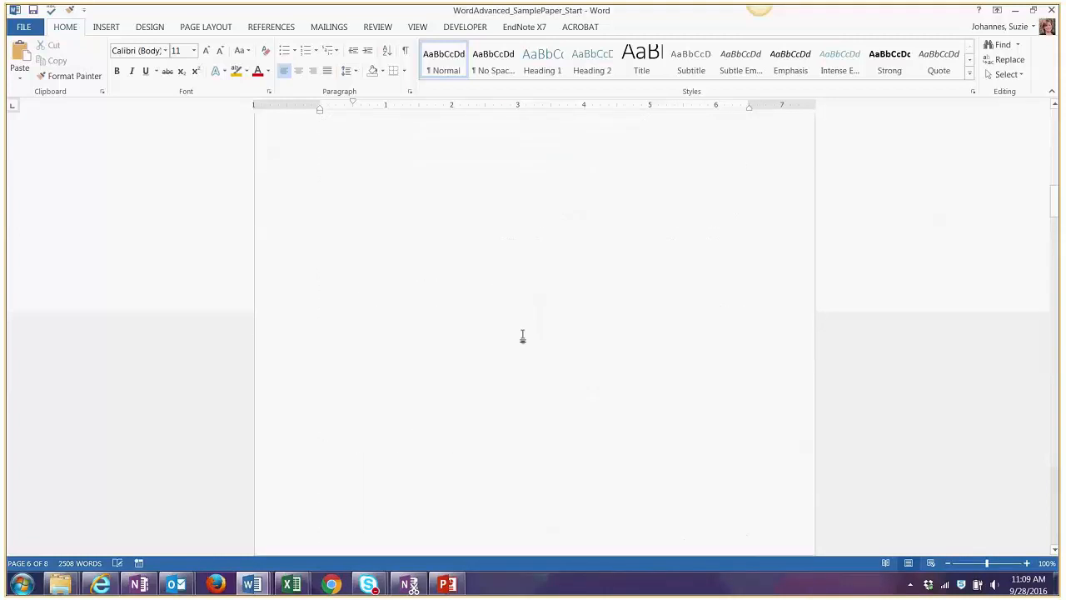
scroll(524, 334, "up", 10)
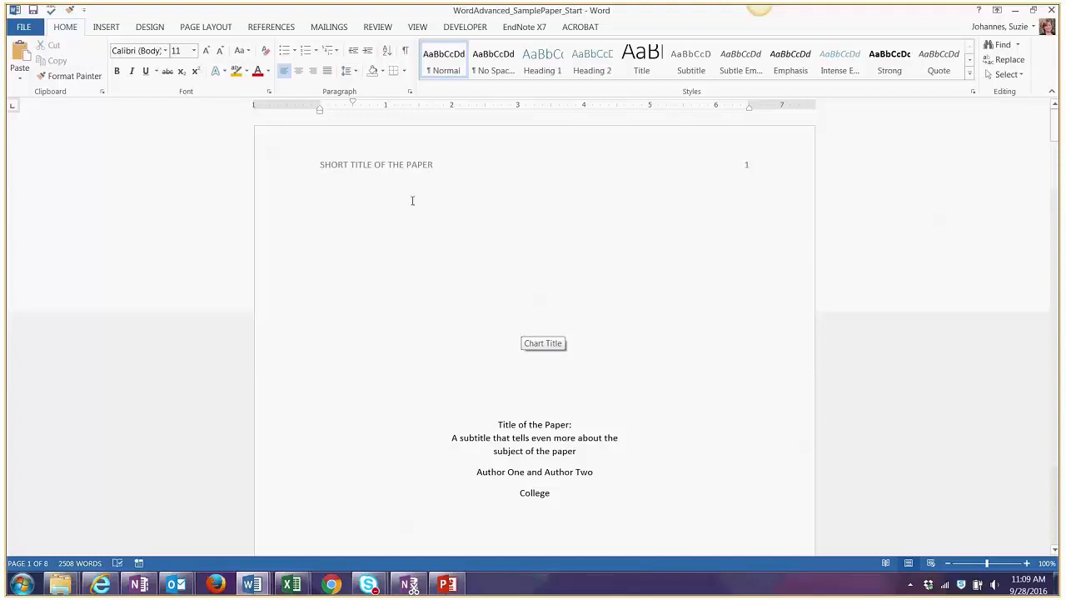
- Apply custom margins to the whole document, with the top and bottom margins at 1.5"
left_click(202, 30)
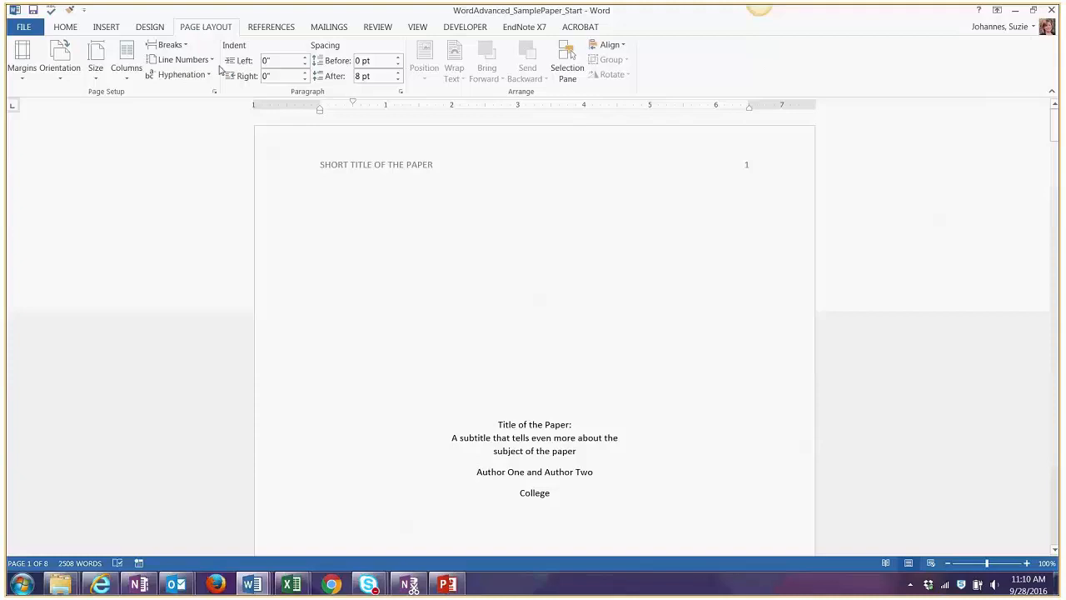
left_click(23, 81)
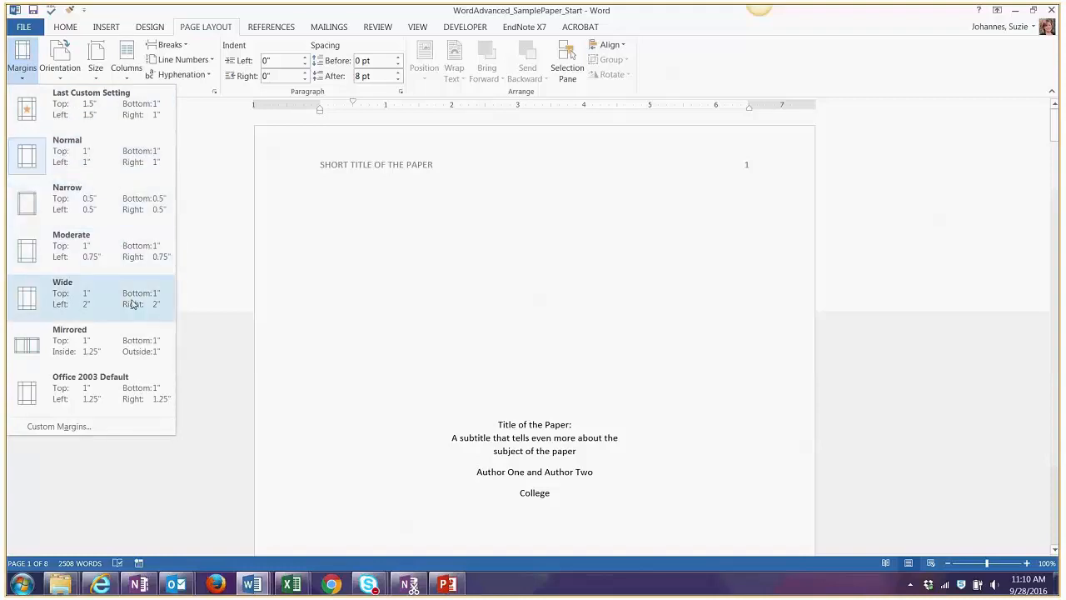
left_click(72, 426)
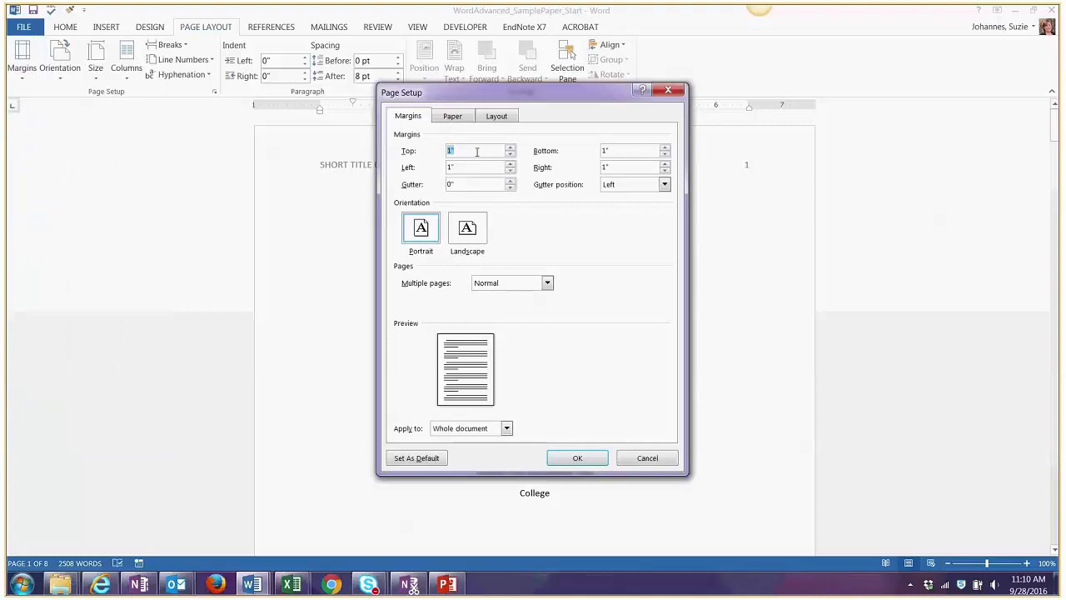
type("1.5")
left_click(606, 150)
type("1.5")
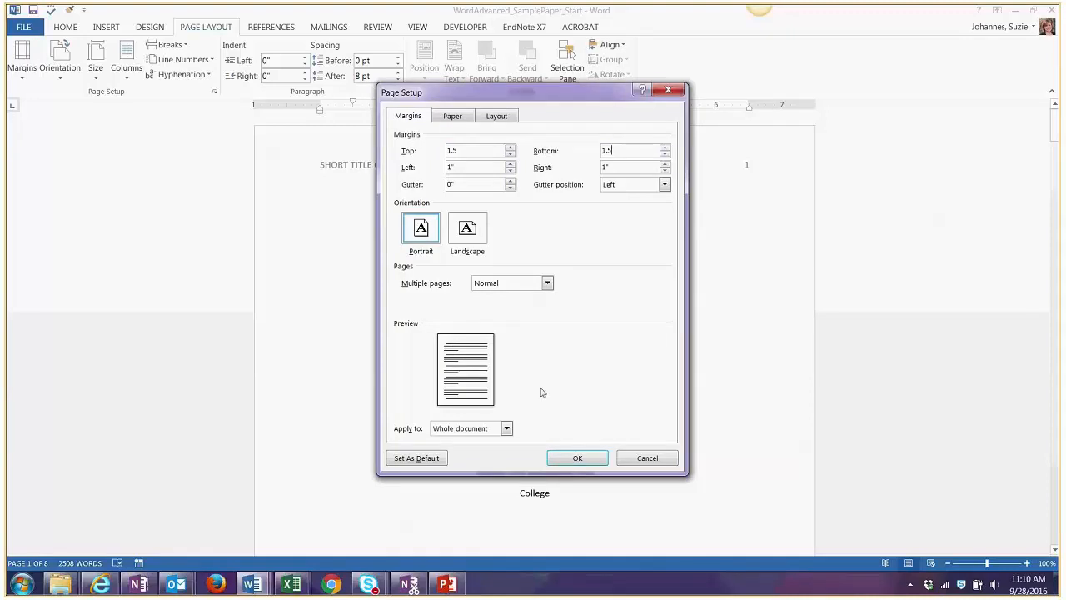
left_click(577, 458)
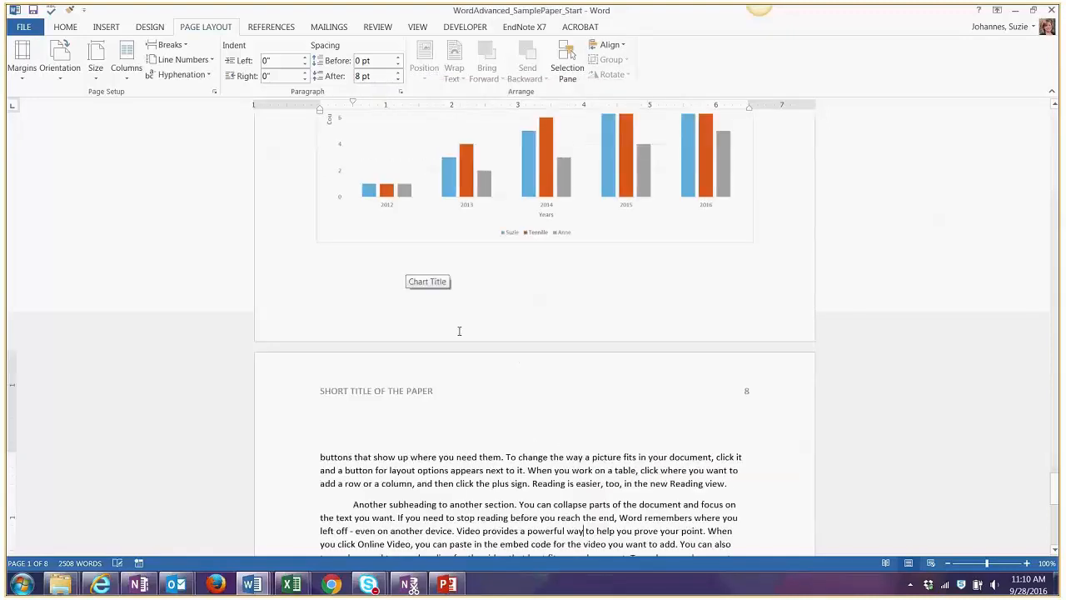
- Review the pages with the new margins and reset the document to the Normal margin preset
scroll(464, 341, "up", 10)
scroll(464, 341, "up", 15)
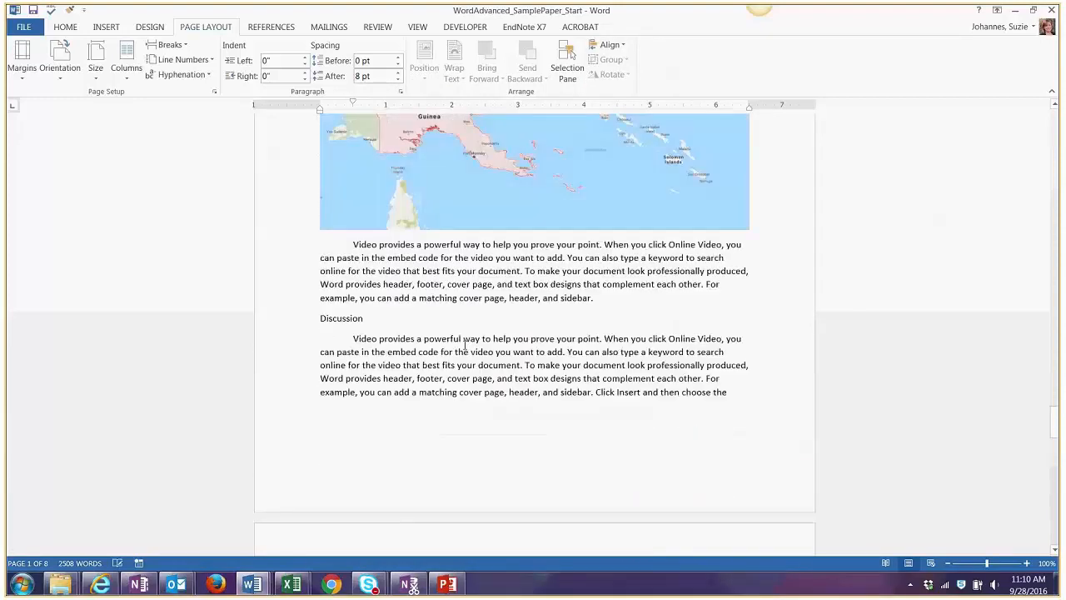
scroll(464, 349, "up", 15)
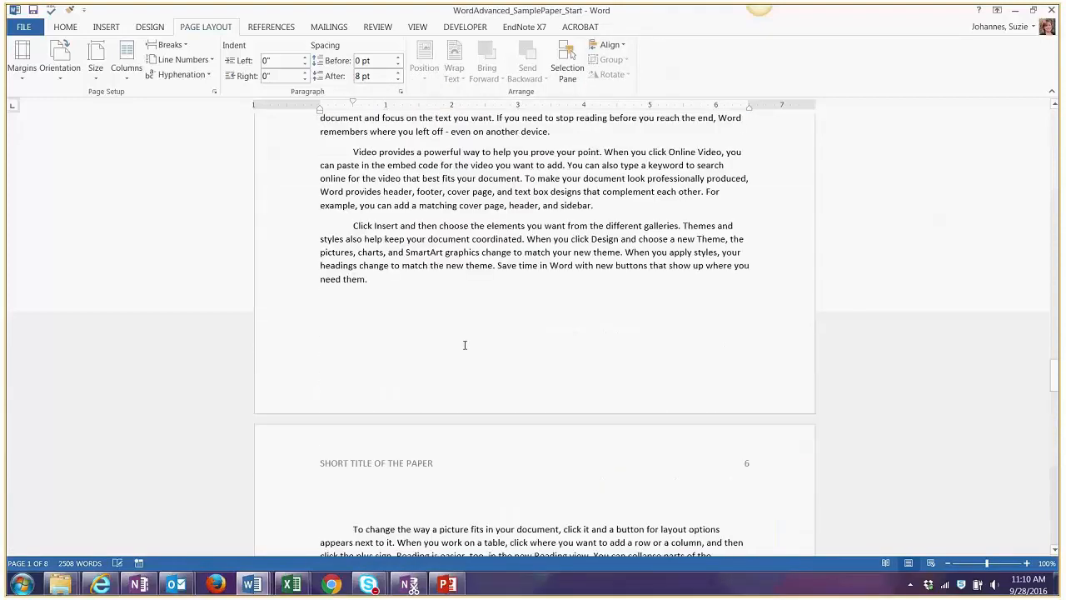
scroll(464, 346, "up", 15)
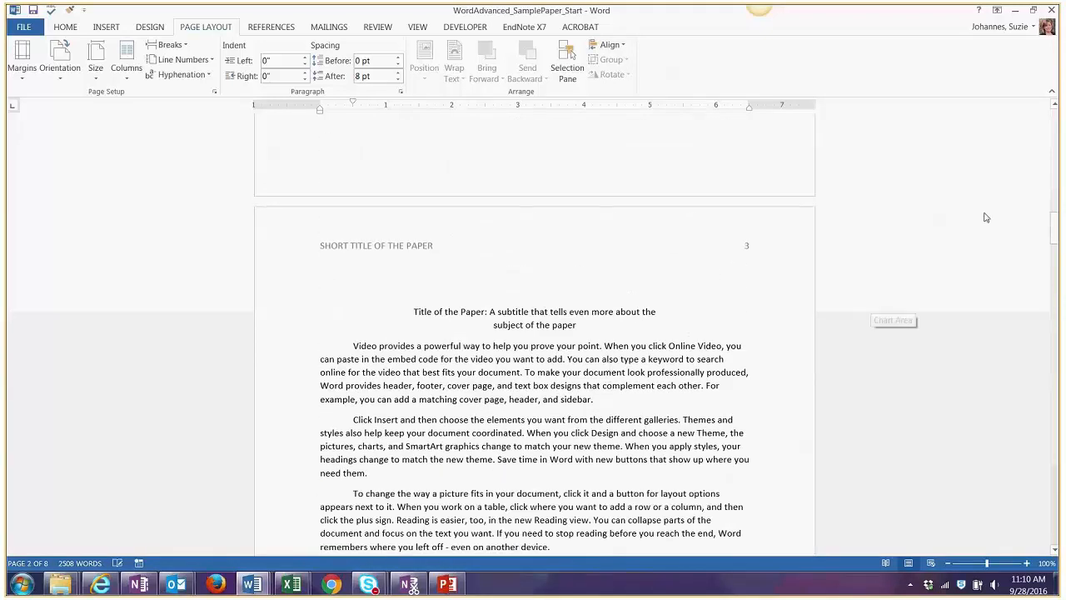
left_click_drag(1053, 232, 1054, 125)
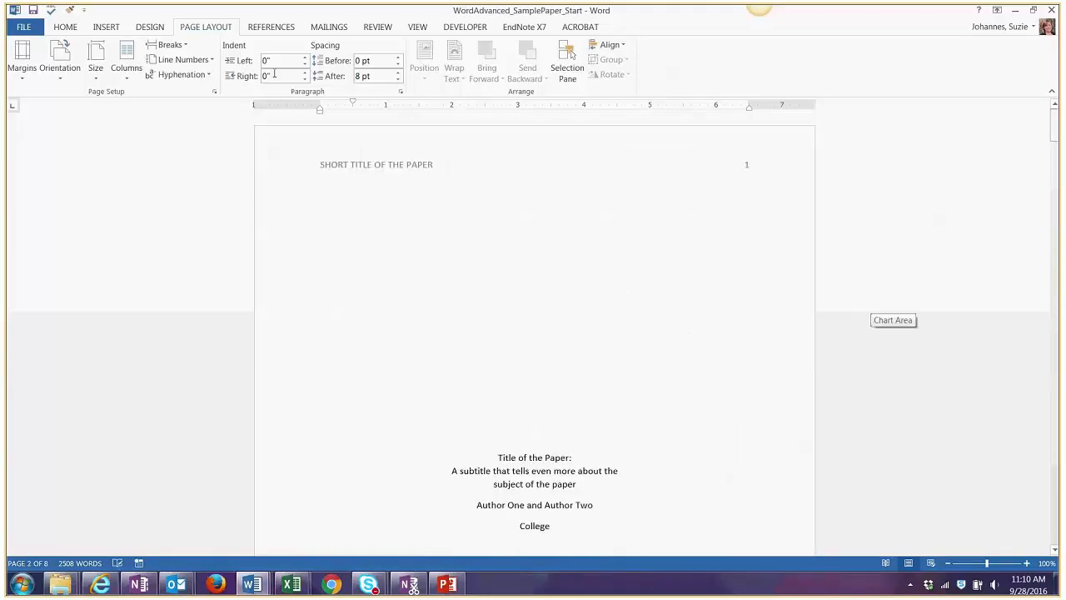
left_click(23, 65)
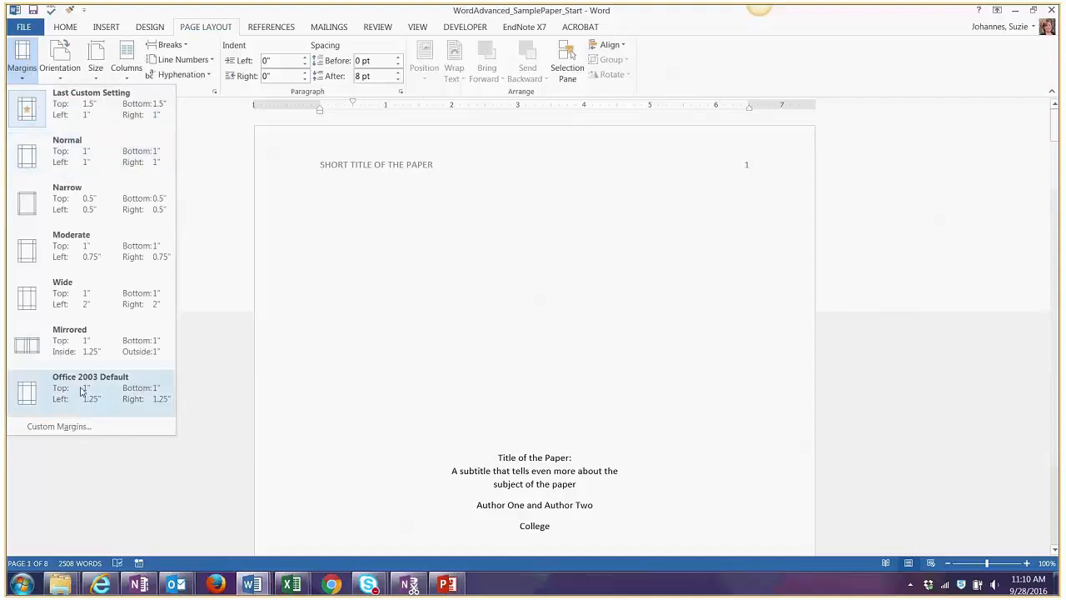
left_click(76, 158)
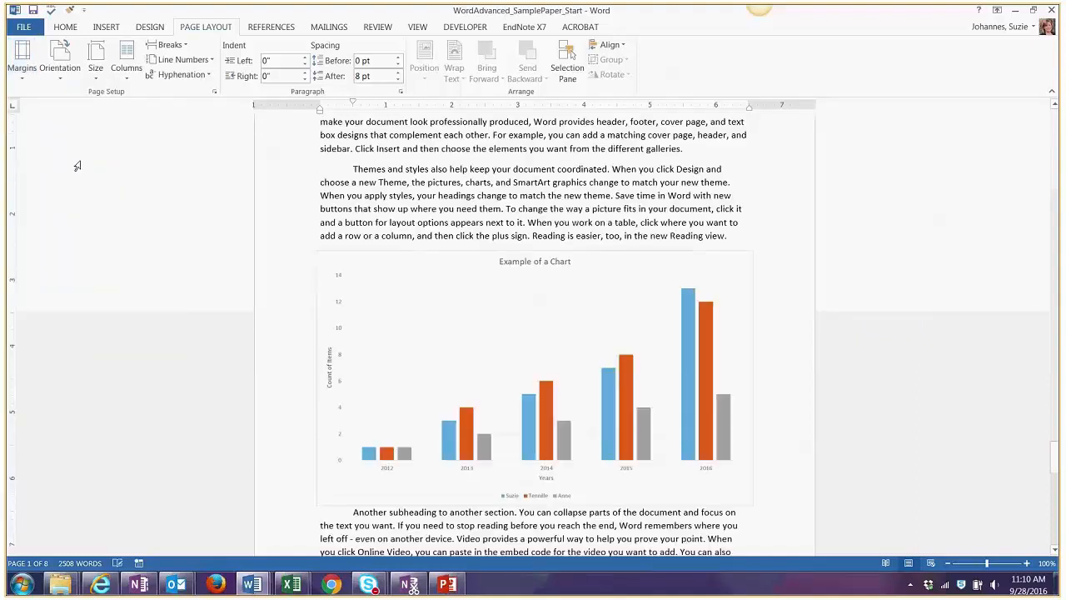
scroll(353, 182, "up", 20)
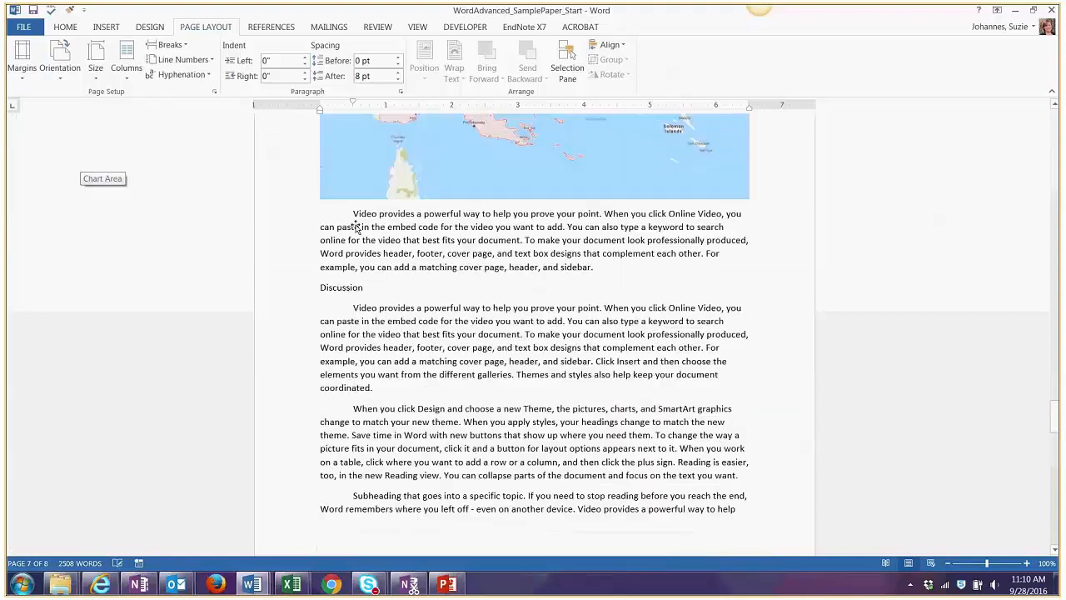
scroll(356, 225, "up", 20)
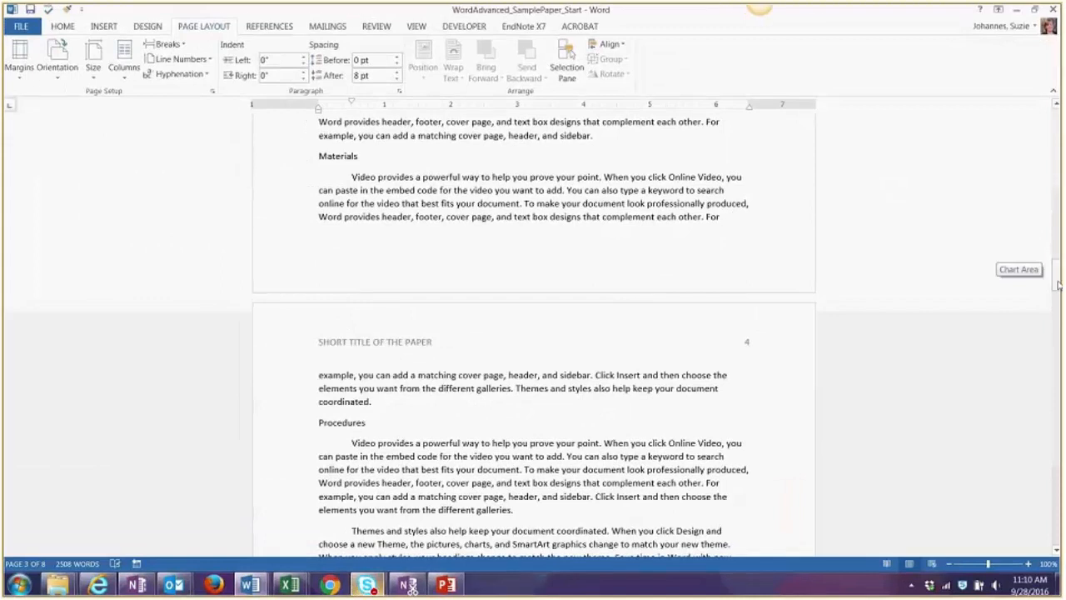
- Delete the short title and page number from the title page's header and return to the body text
key("ctrl+Home")
double_click(617, 153)
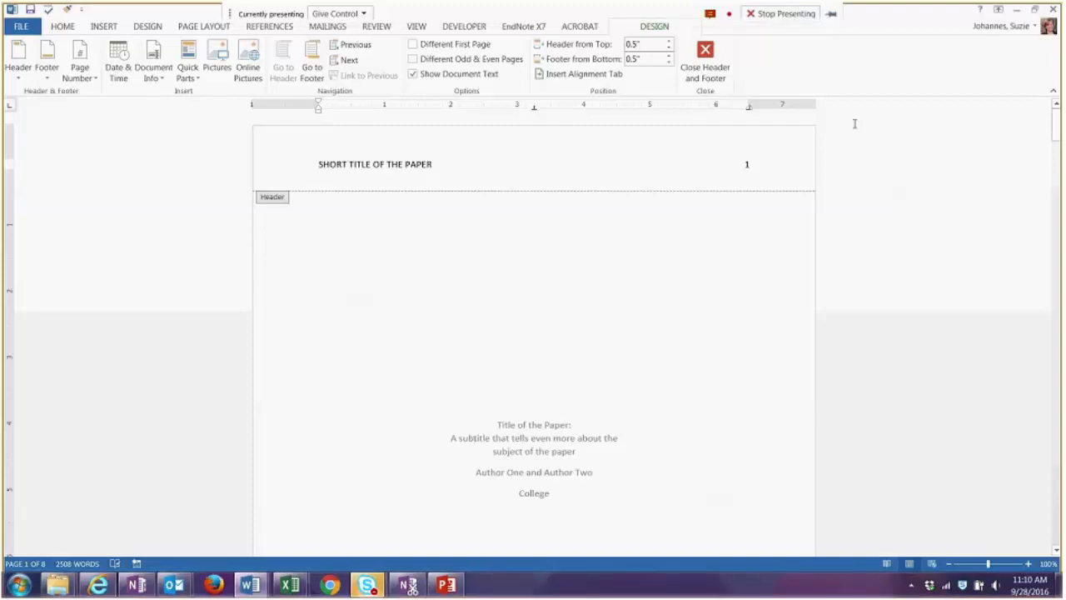
left_click(593, 164)
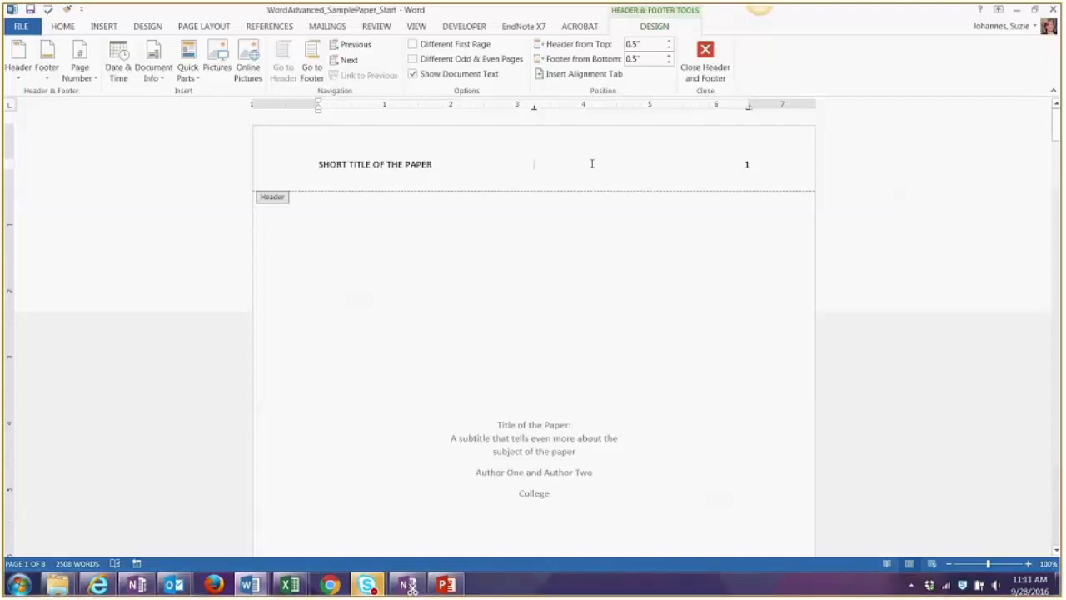
triple_click(538, 164)
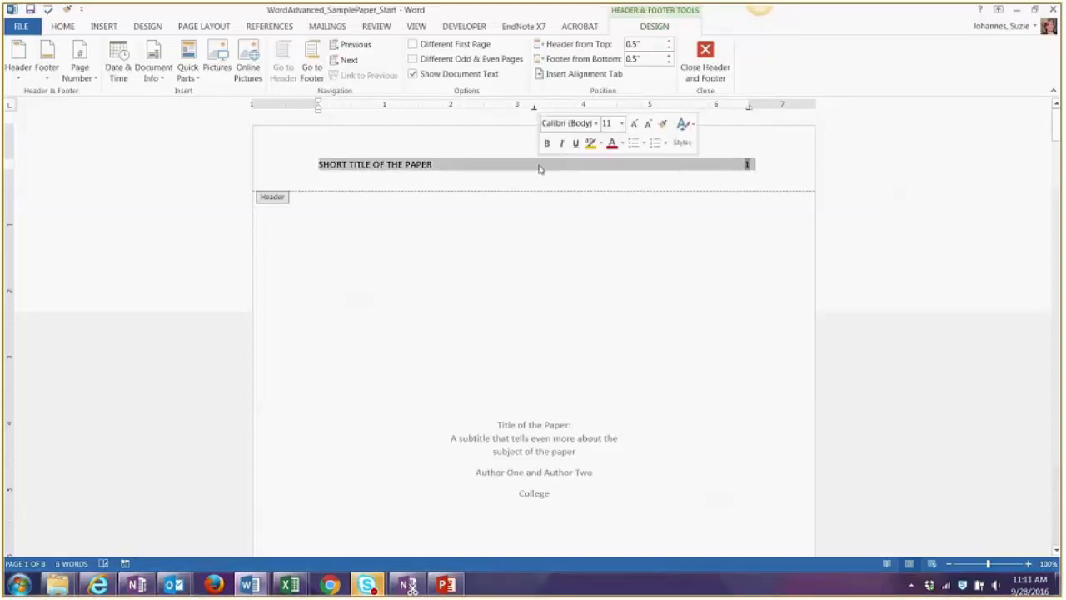
key("Delete")
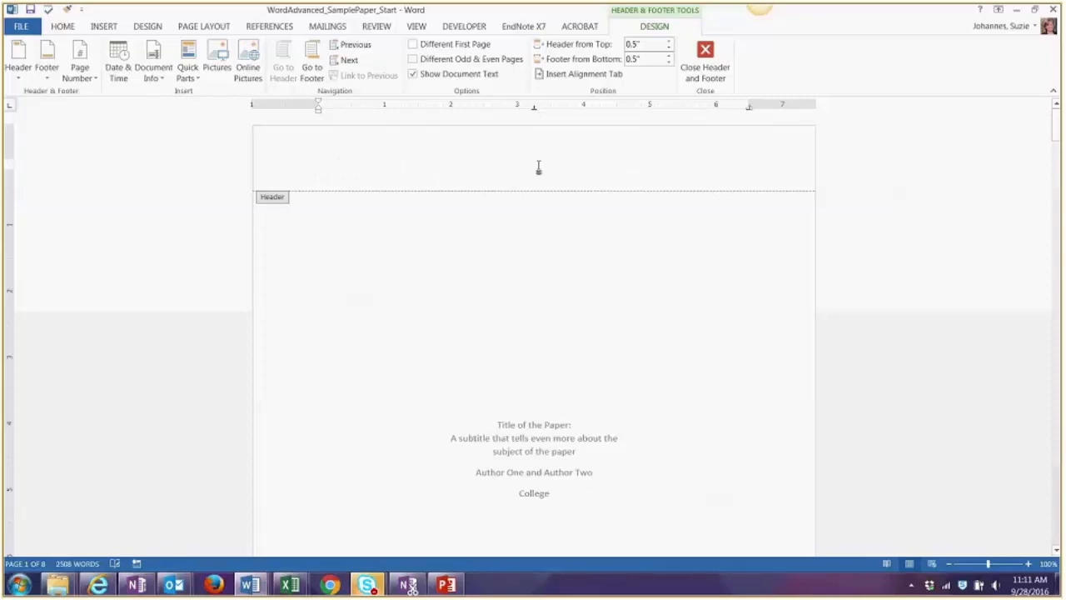
left_click(705, 62)
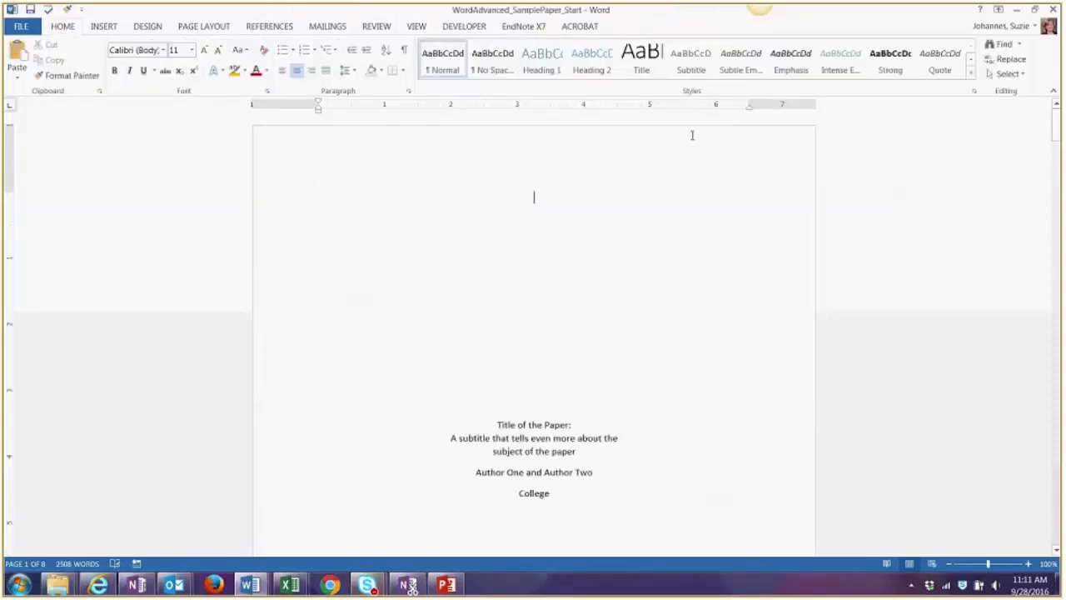
double_click(552, 146)
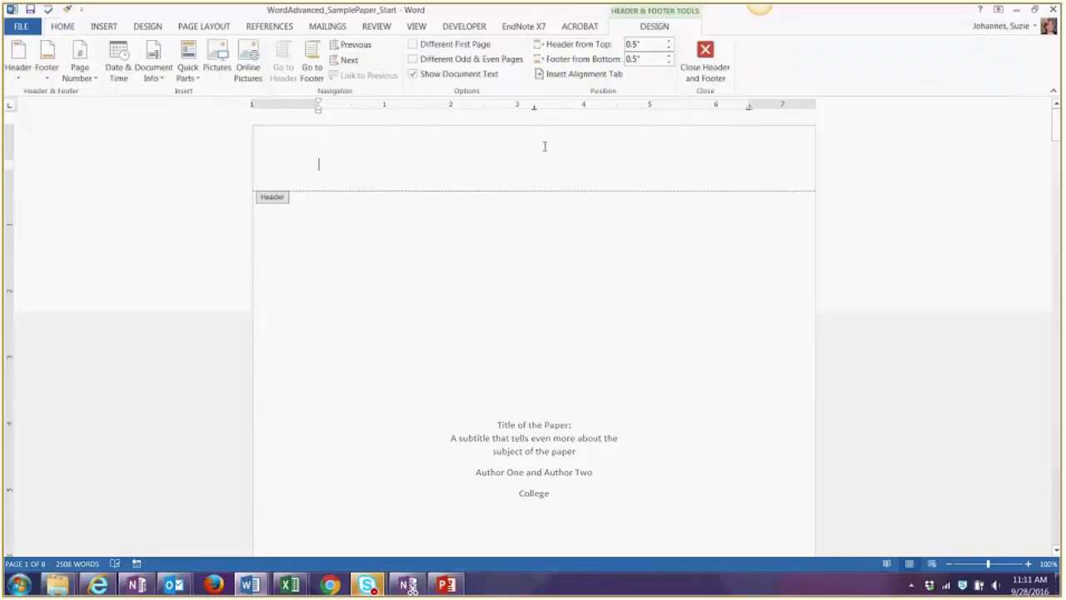
left_click(701, 68)
- Insert the built-in Blank (Three Columns) header
left_click(106, 29)
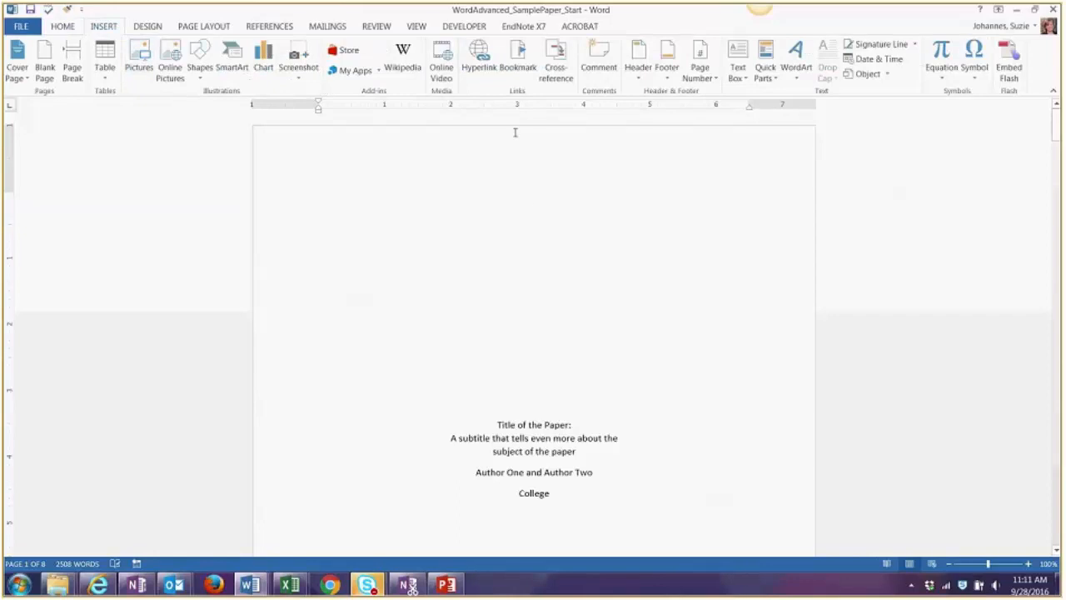
left_click(638, 60)
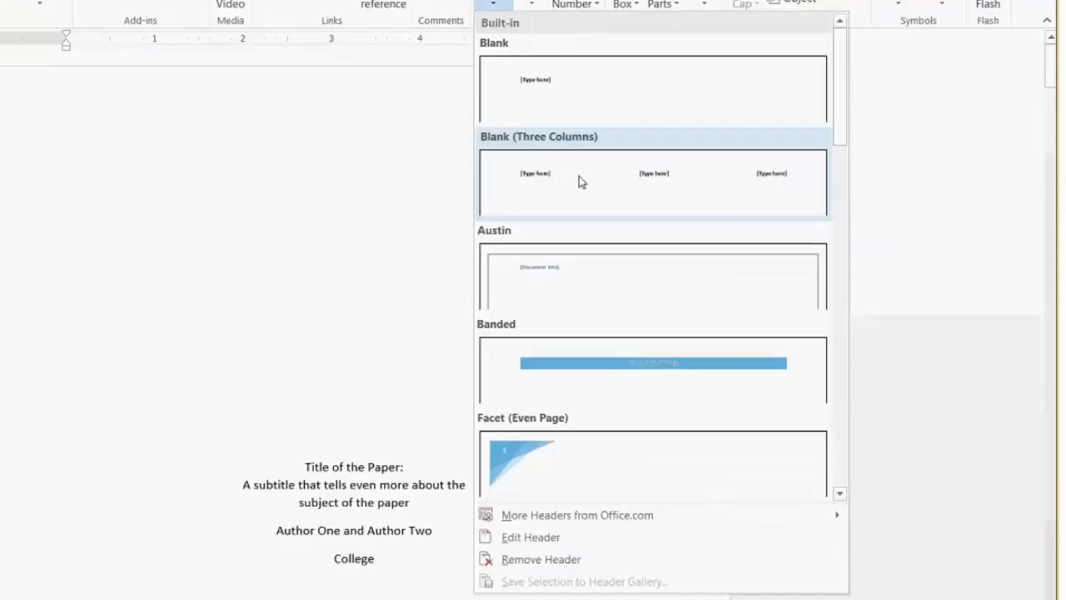
left_click(580, 185)
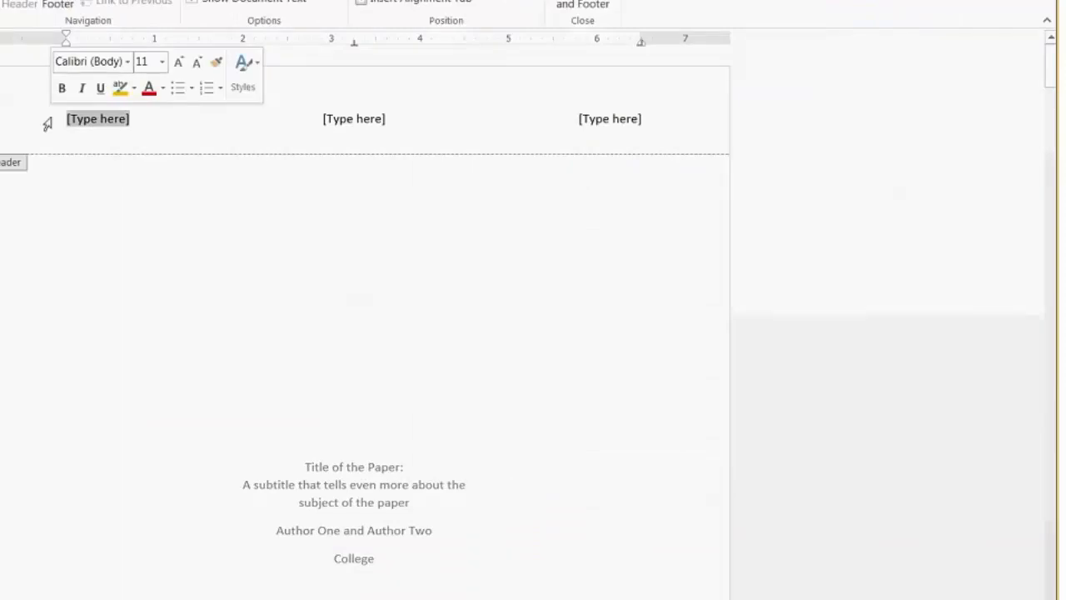
- Fill the header's left placeholder with "SHORT TITLE" and delete the centre placeholder
type("SHORT TITL")
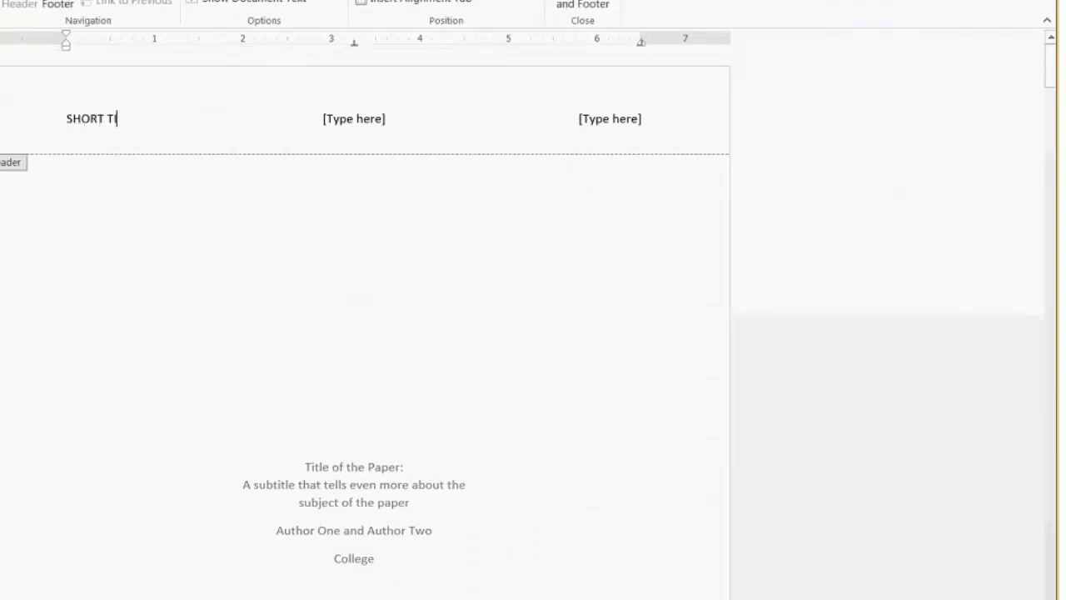
type("E")
left_click(324, 118)
key("Delete")
- Replace the header's remaining placeholder with a Plain Number page number at the current position, and return to the body text
left_click(615, 124)
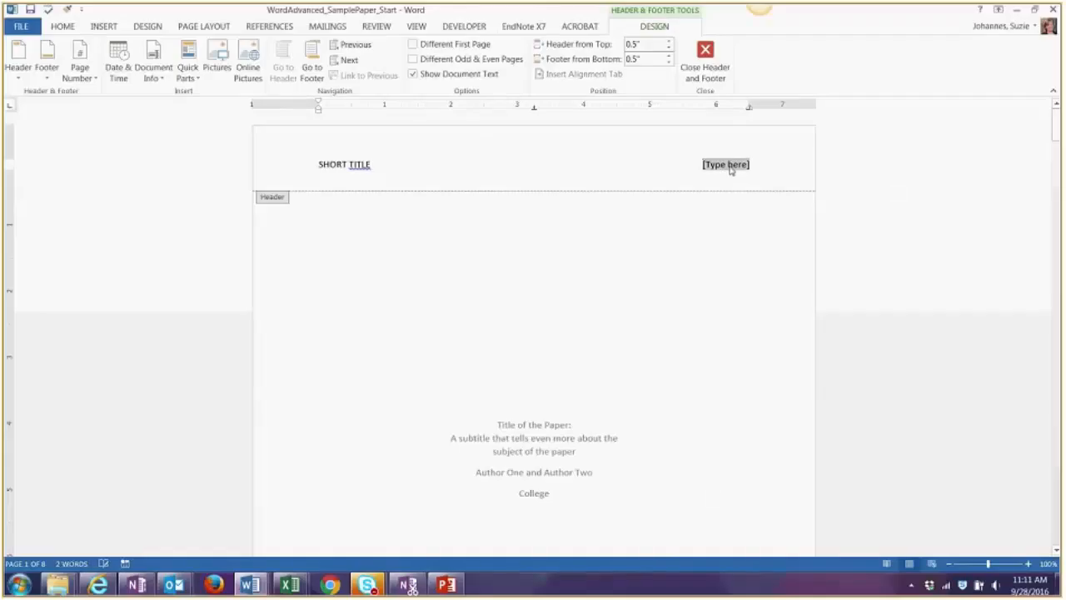
left_click(82, 74)
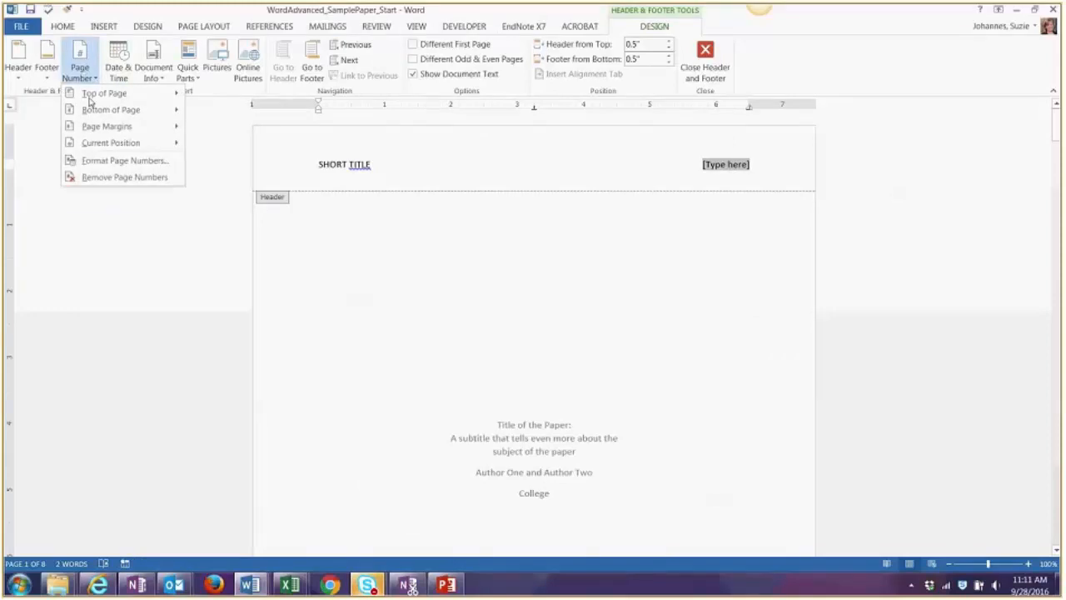
mouse_move(97, 144)
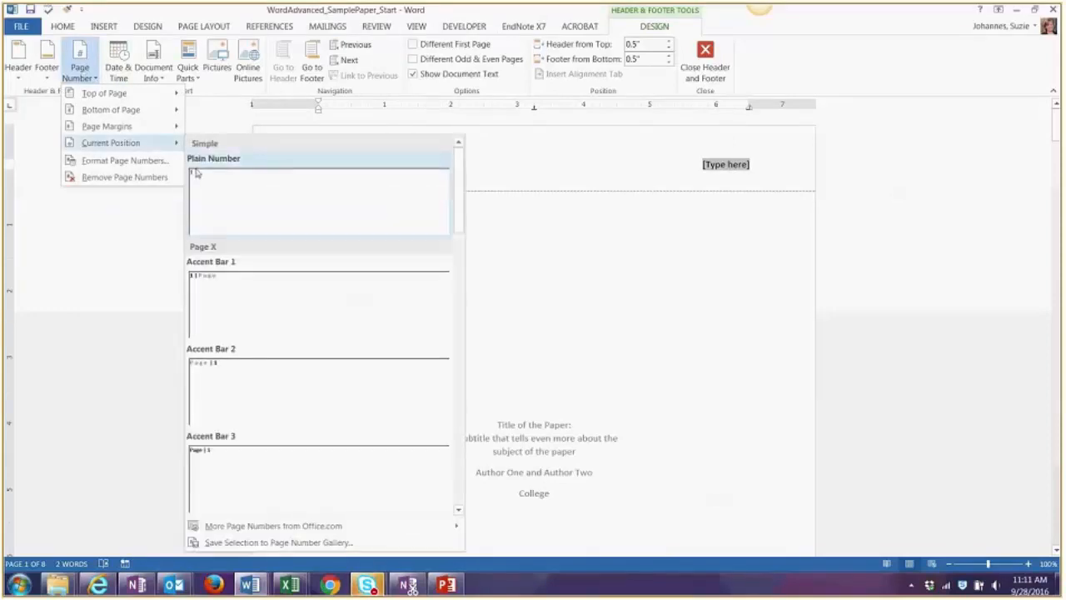
left_click(197, 172)
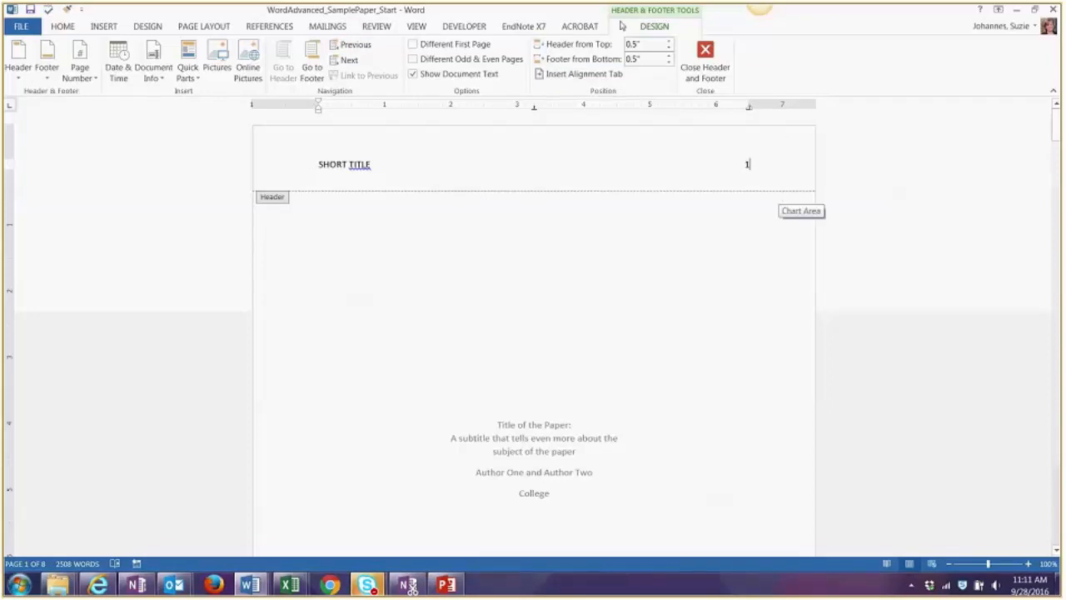
left_click(708, 57)
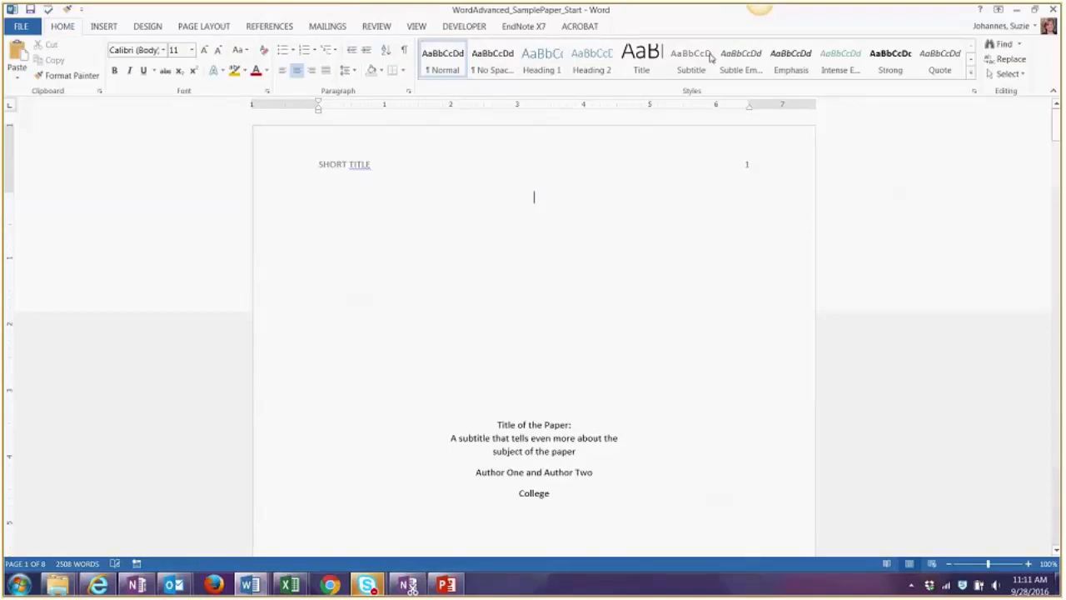
- Give the title page its own header with the Different First Page option, close the header and check the first two pages
double_click(624, 152)
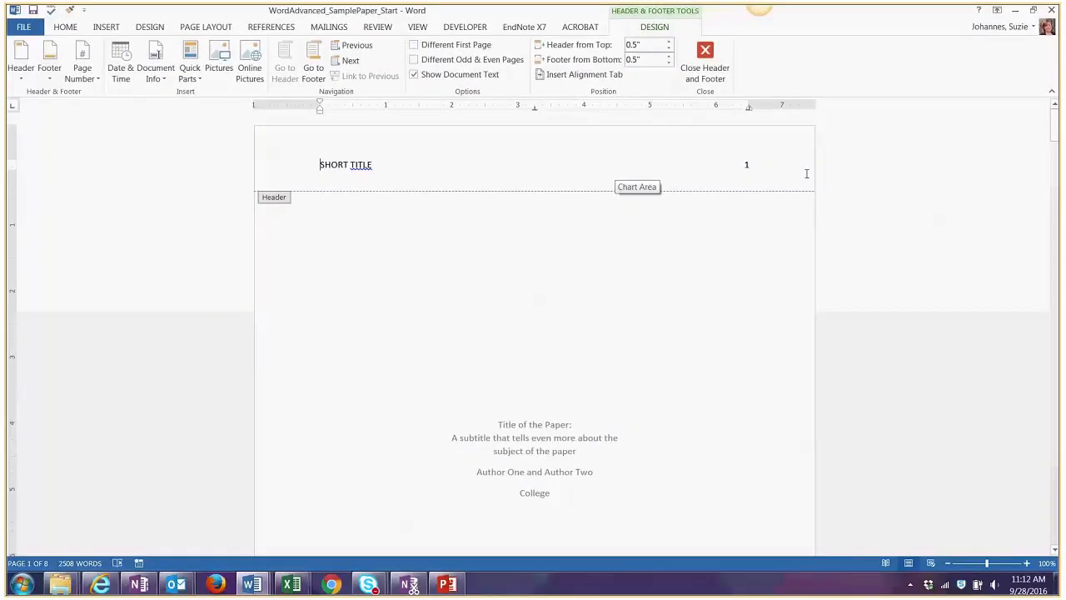
left_click(427, 50)
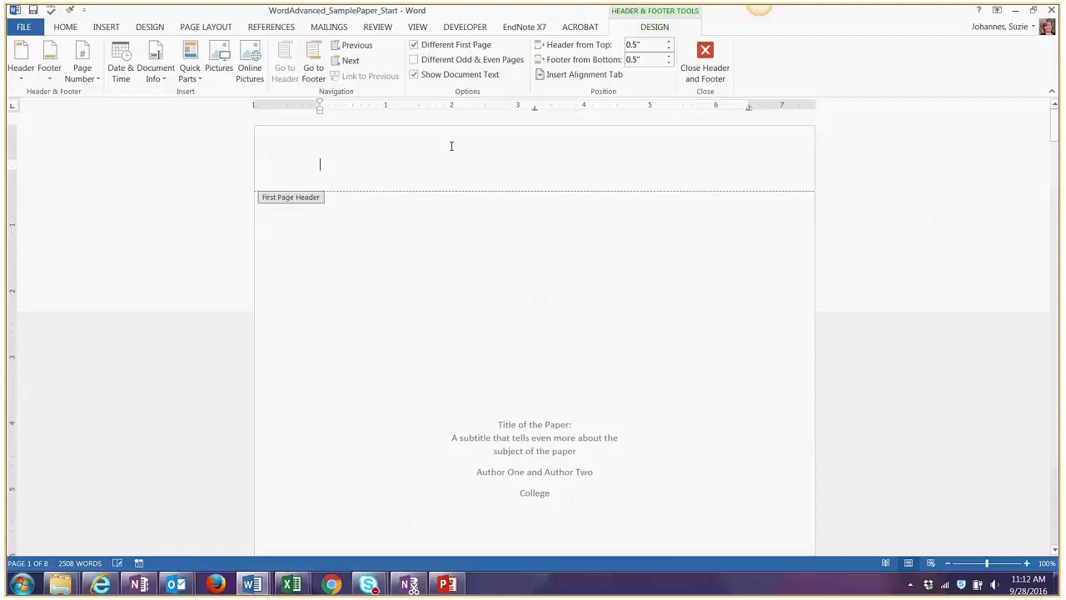
scroll(442, 186, "down", 15)
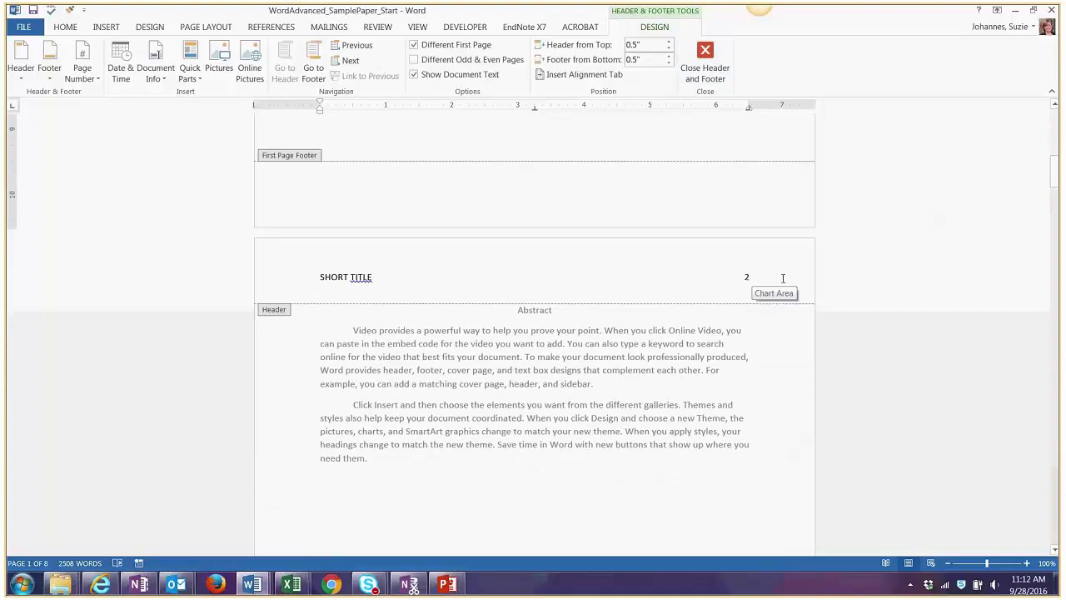
left_click(712, 67)
scroll(702, 298, "up", 2)
scroll(702, 301, "down", 5)
scroll(702, 303, "down", 5)
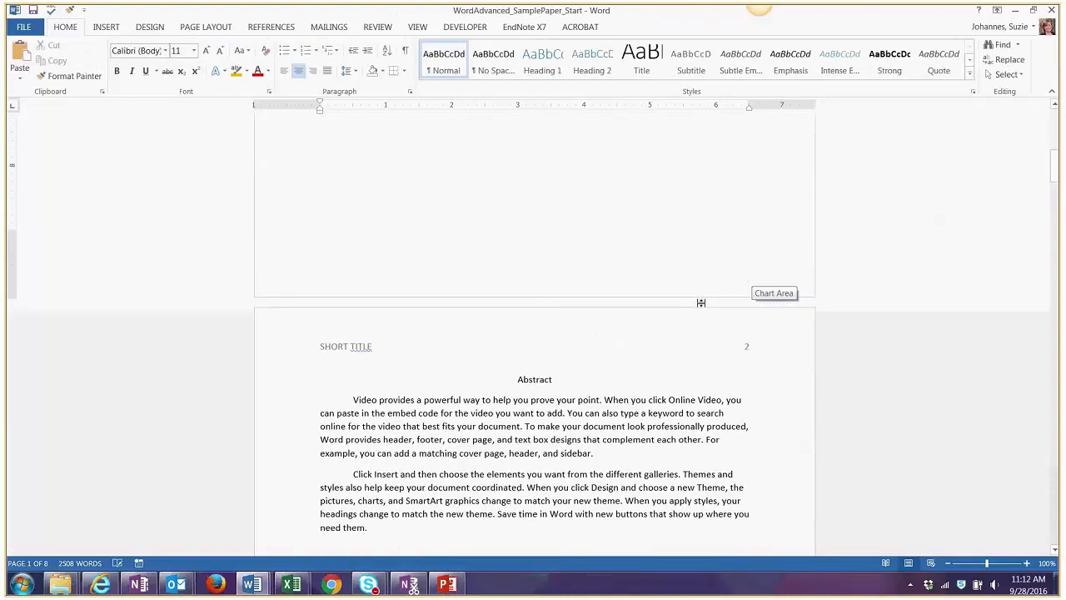
scroll(702, 303, "up", 5)
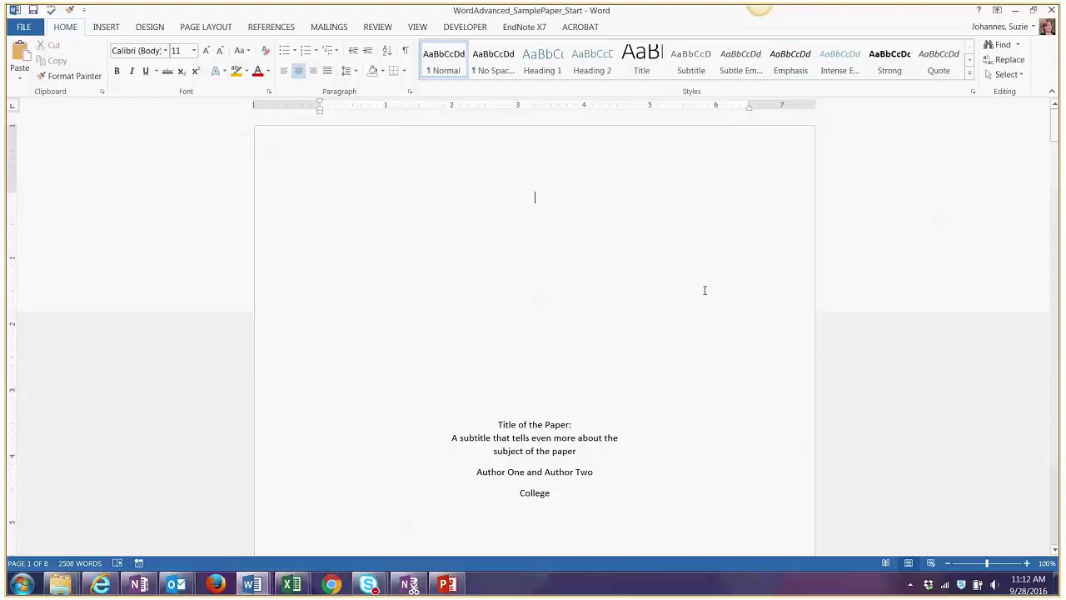
scroll(648, 266, "down", 3)
scroll(649, 267, "up", 1)
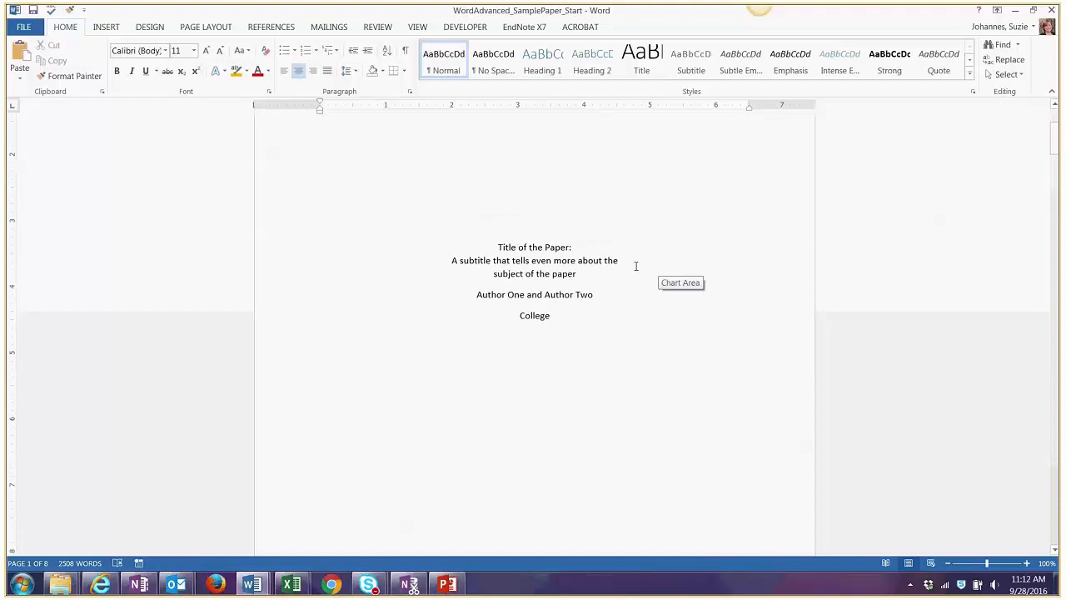
scroll(635, 267, "up", 1)
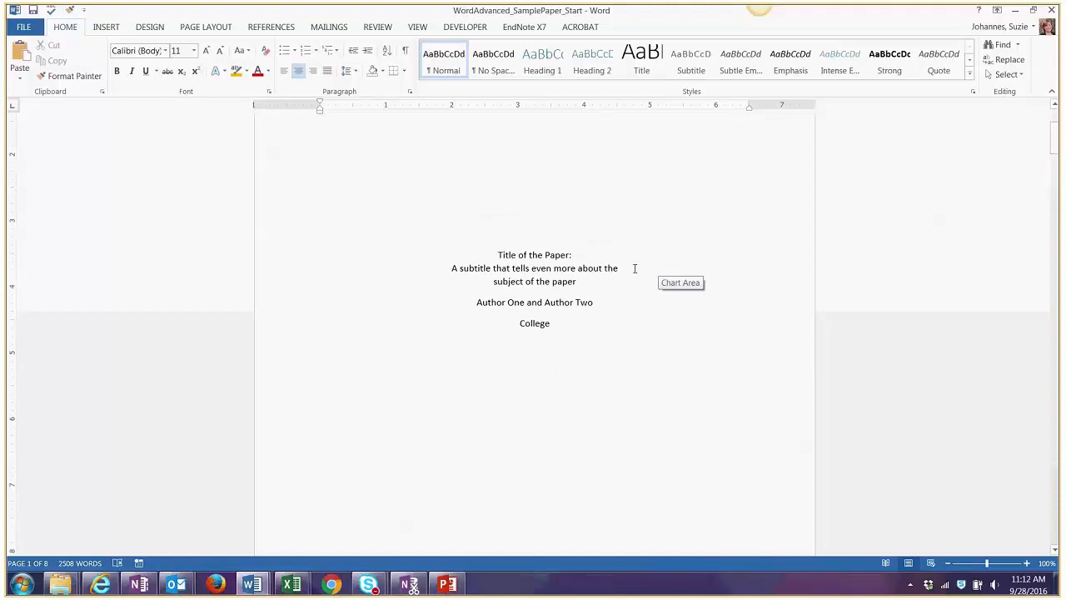
scroll(489, 219, "up", 1)
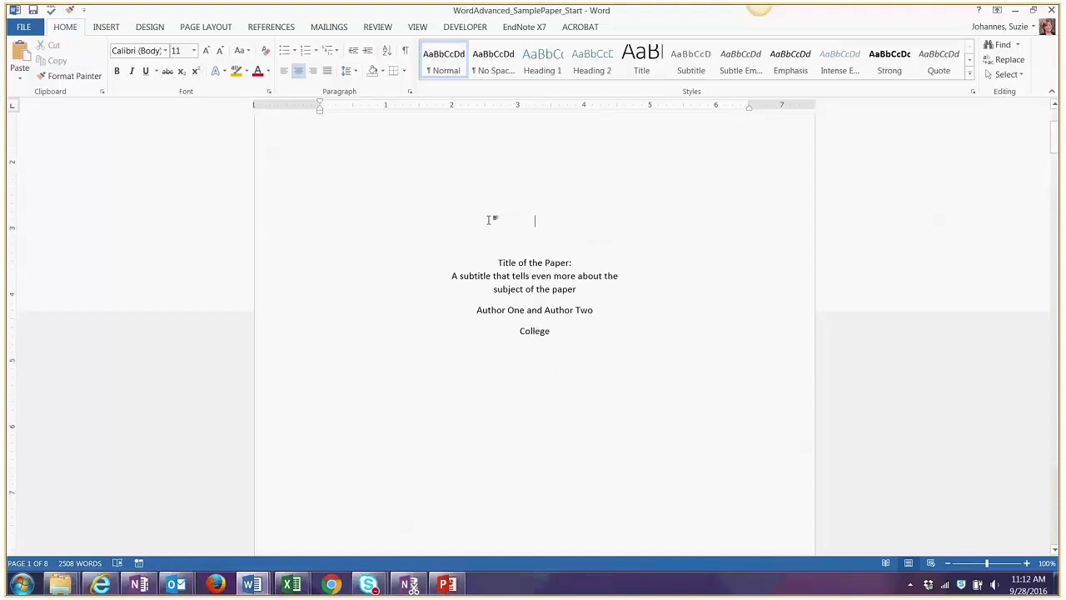
key("ctrl+a")
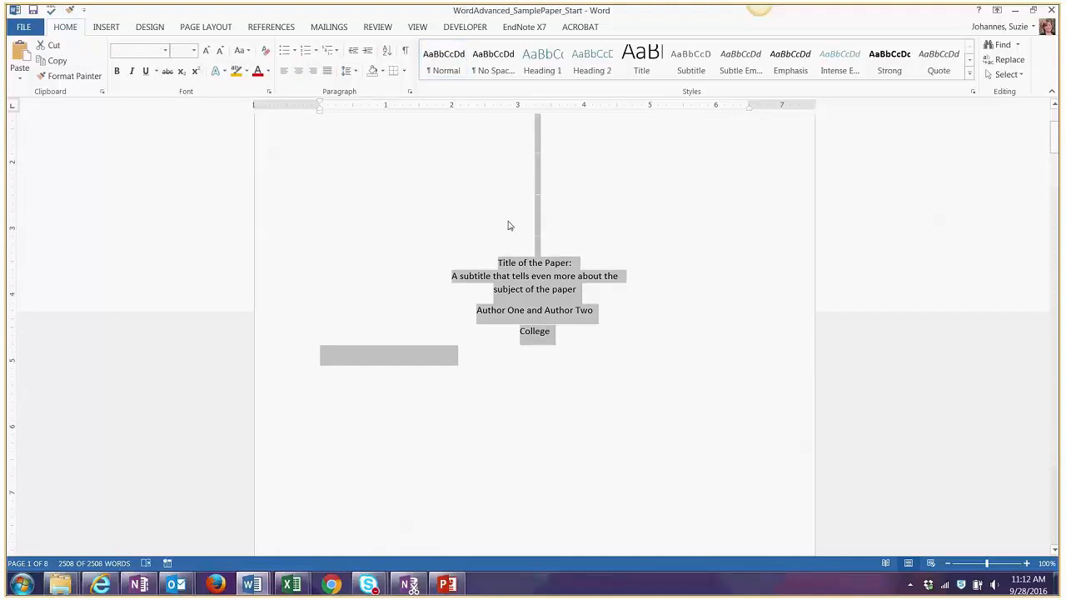
left_click(511, 220)
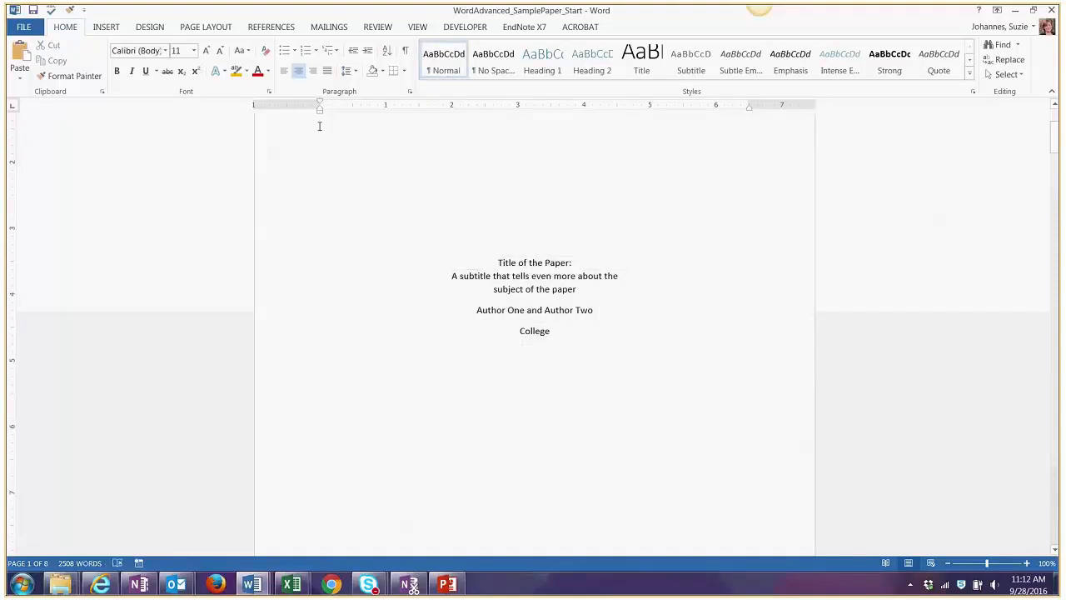
- Set up a new custom theme font set with Times New Roman as both the heading font and the body font
left_click(152, 31)
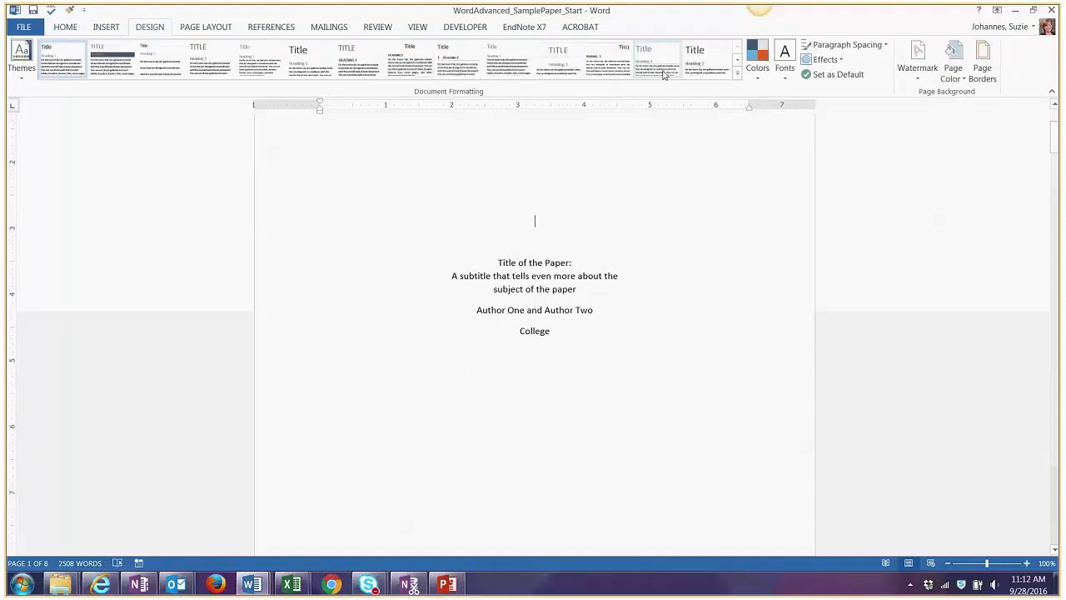
left_click(788, 74)
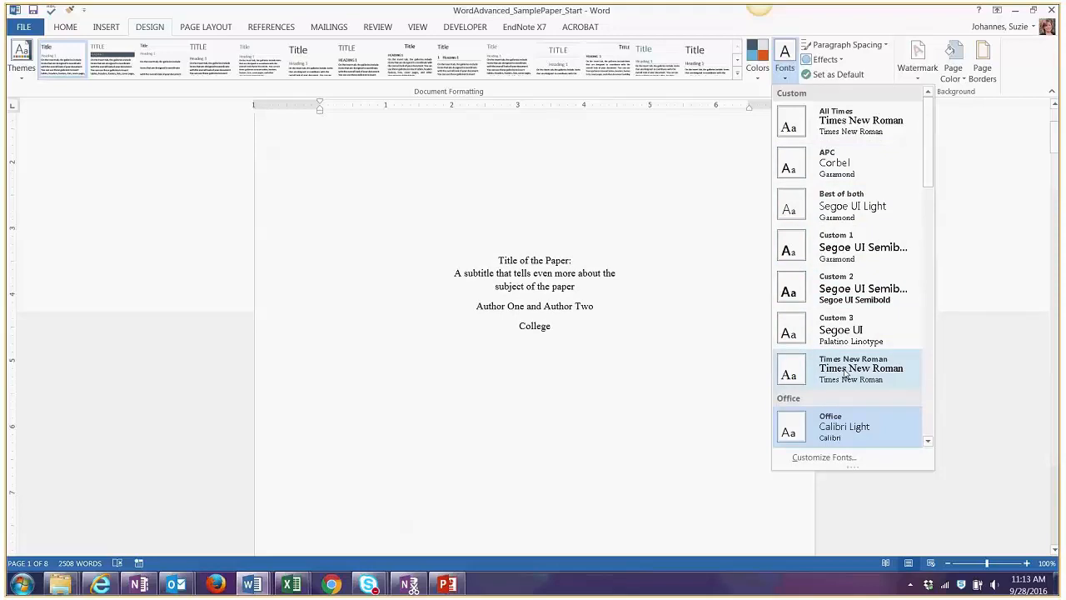
left_click(845, 457)
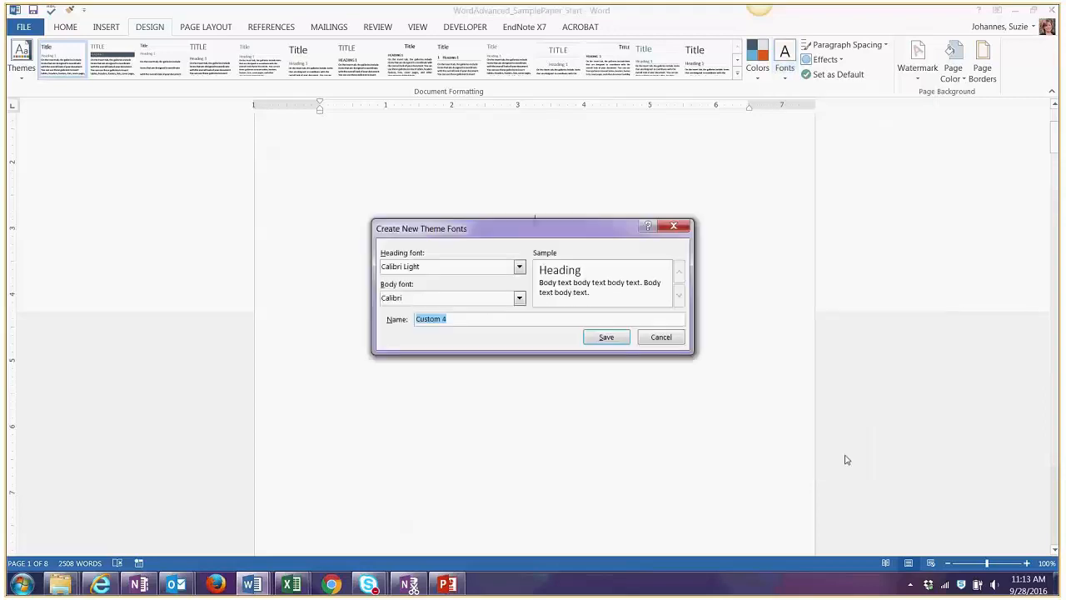
left_click(519, 267)
type("Times New Roman")
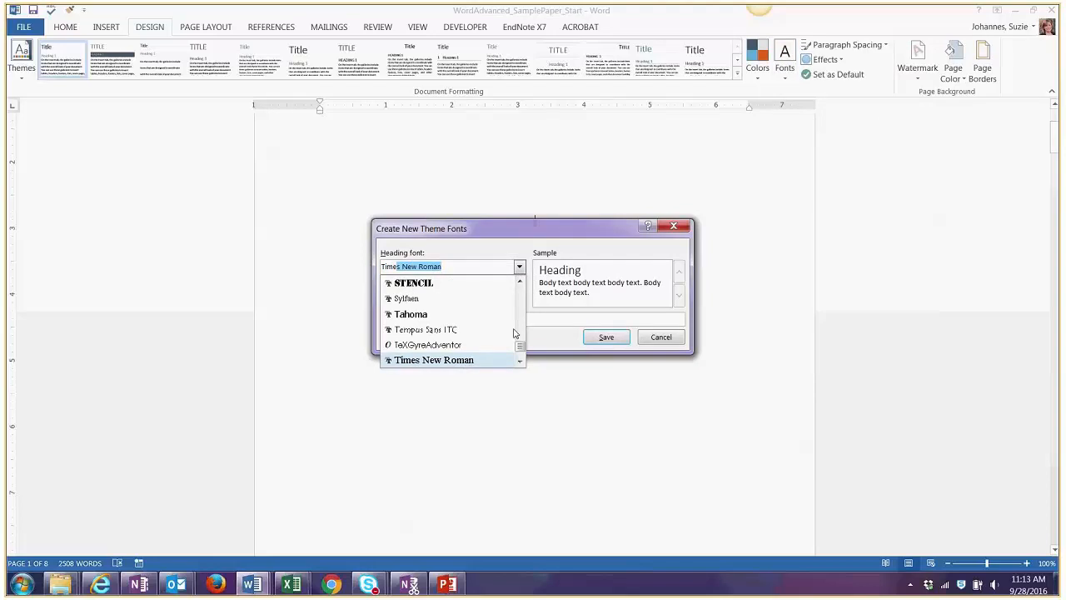
left_click(496, 360)
left_click(483, 298)
left_click(520, 299)
type("Time")
left_click(500, 389)
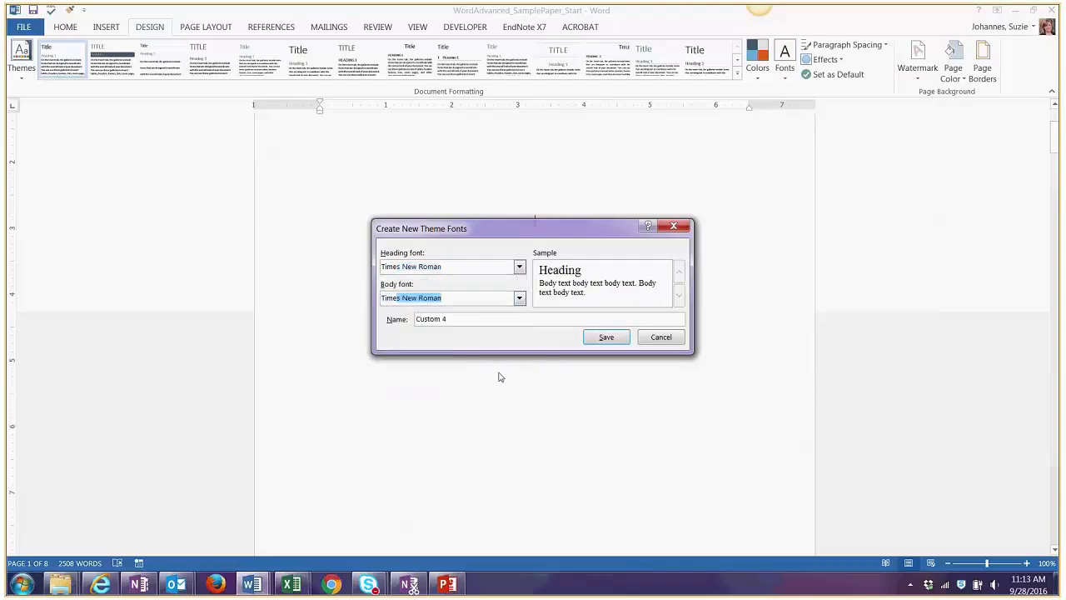
- Name the new theme font set "Format Paper" and save it
key("Tab")
type("format")
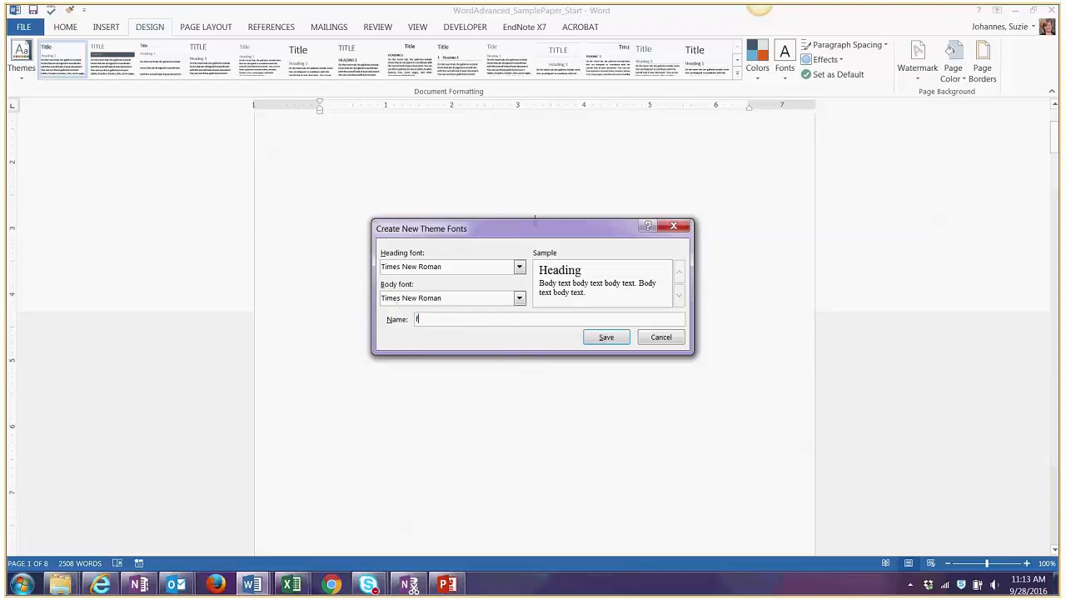
key("BackSpace")
key("BackSpace")
key("BackSpace")
key("BackSpace")
key("BackSpace")
key("BackSpace")
type("Format Paper")
key("Return")
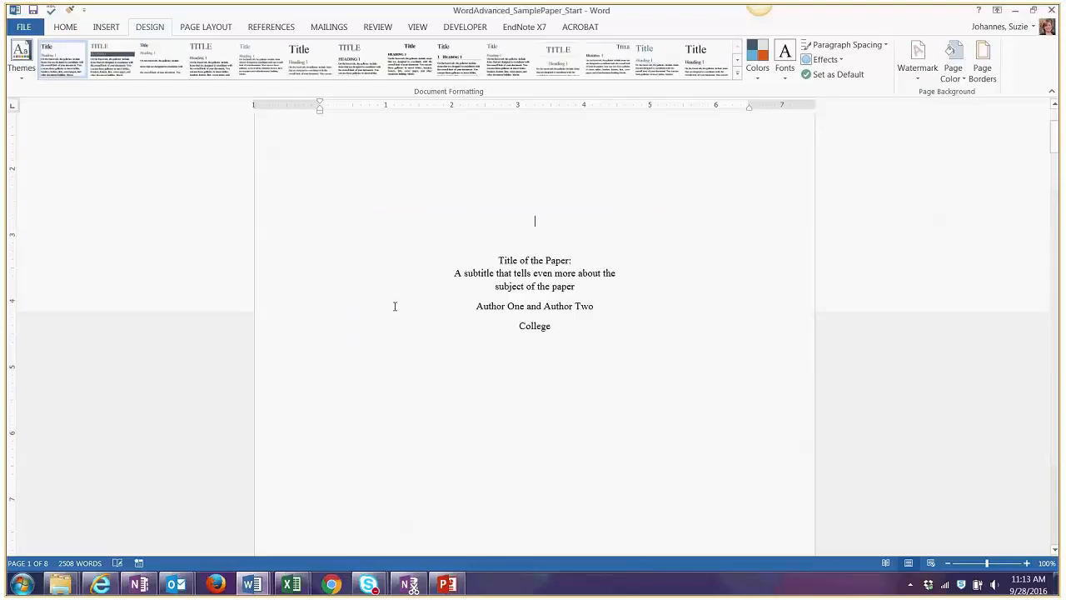
- Examine the title page, abstract and first body page for the new theme font in the text and headers
scroll(434, 297, "up", 3)
scroll(433, 297, "down", 10)
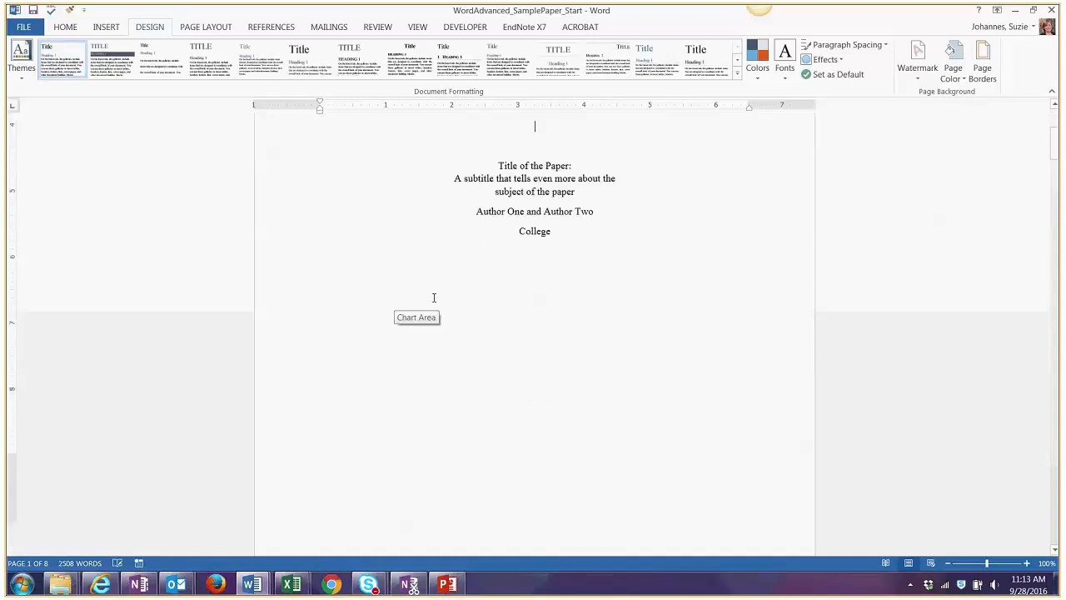
scroll(433, 298, "down", 5)
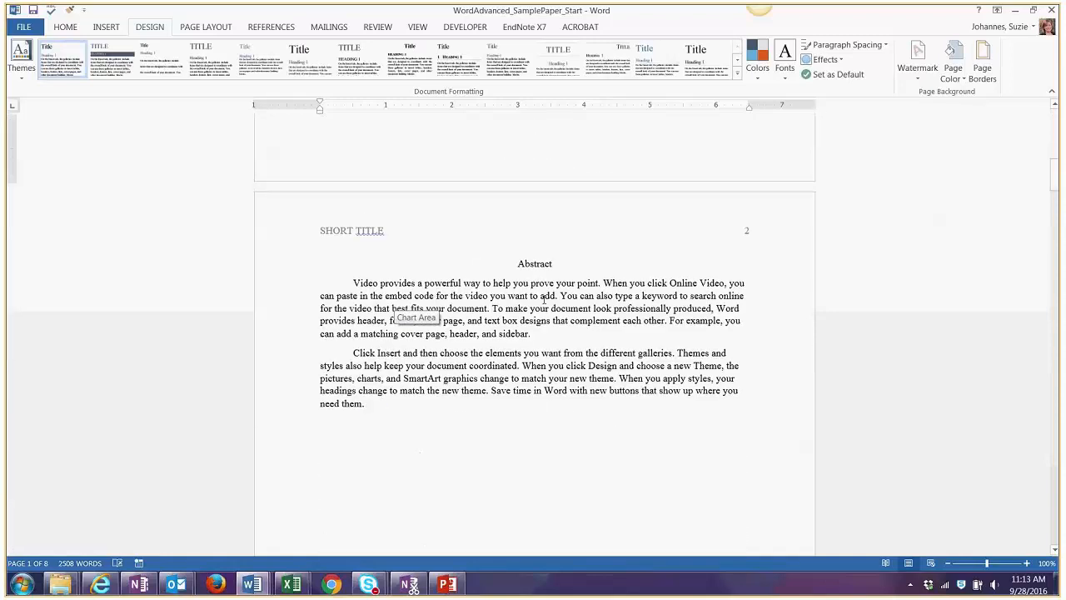
scroll(545, 300, "down", 5)
scroll(544, 300, "down", 3)
scroll(545, 300, "down", 8)
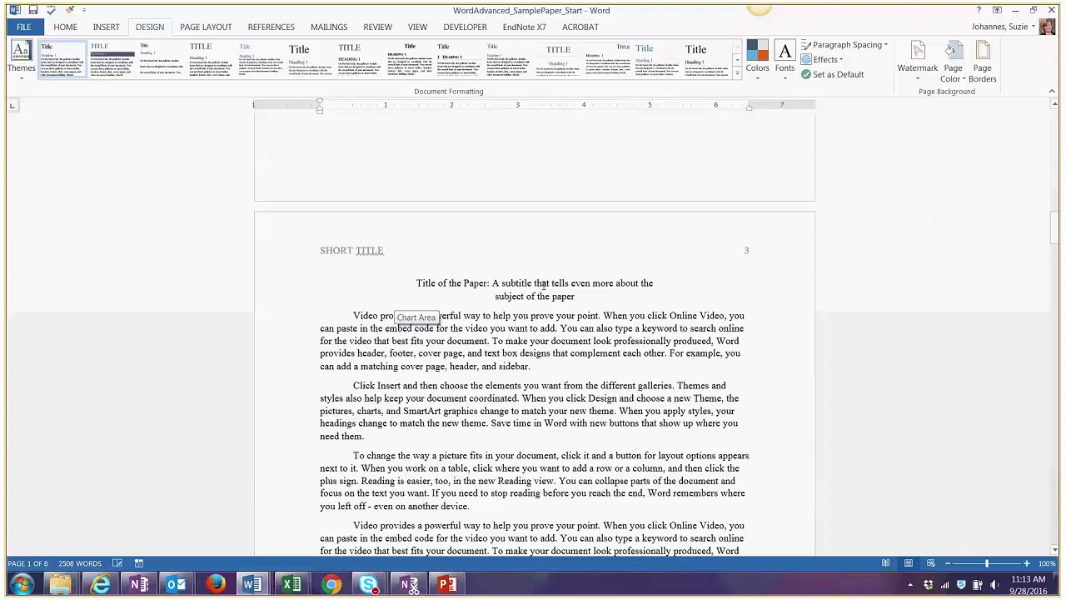
scroll(541, 312, "up", 10)
scroll(537, 324, "up", 20)
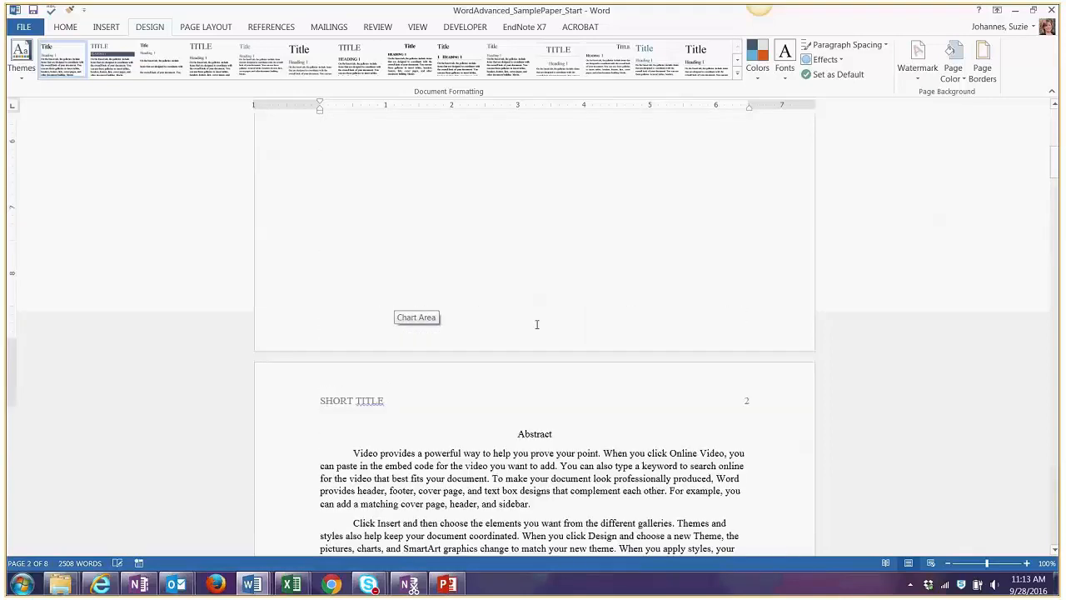
left_click(67, 27)
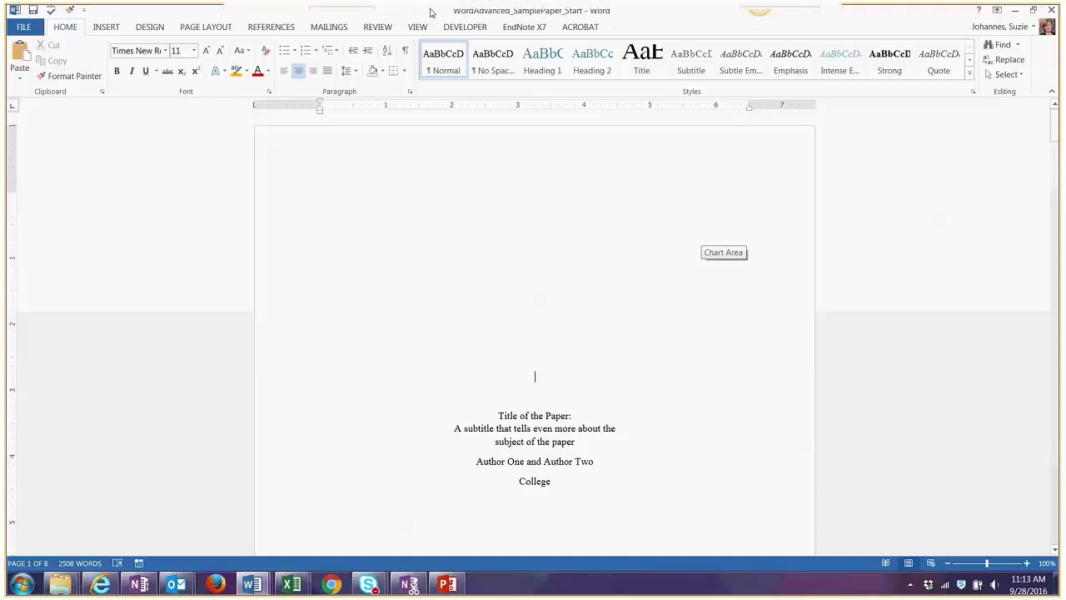
left_click(150, 27)
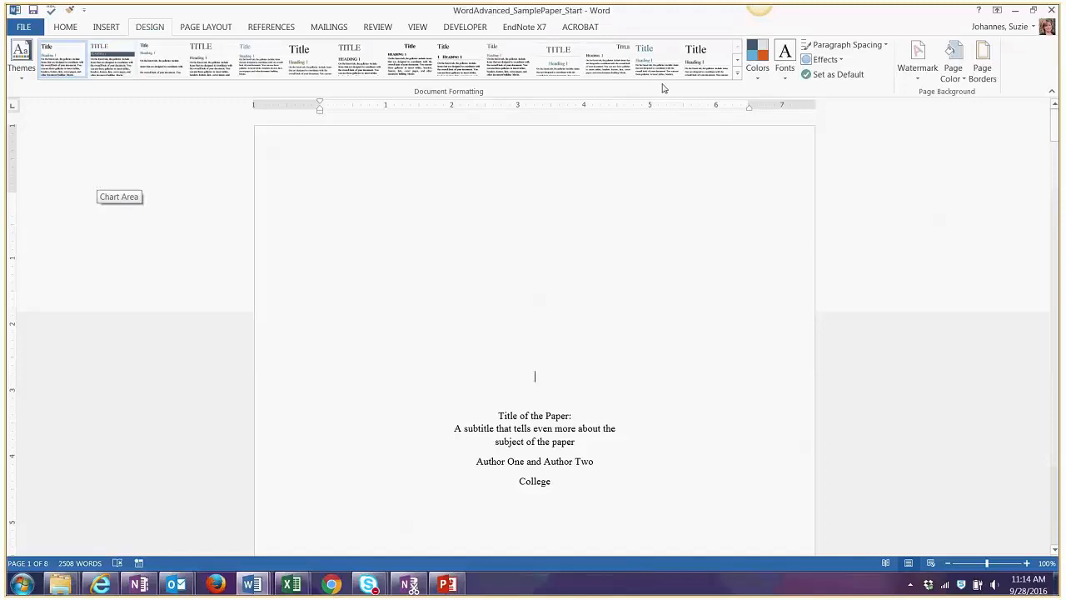
left_click(25, 78)
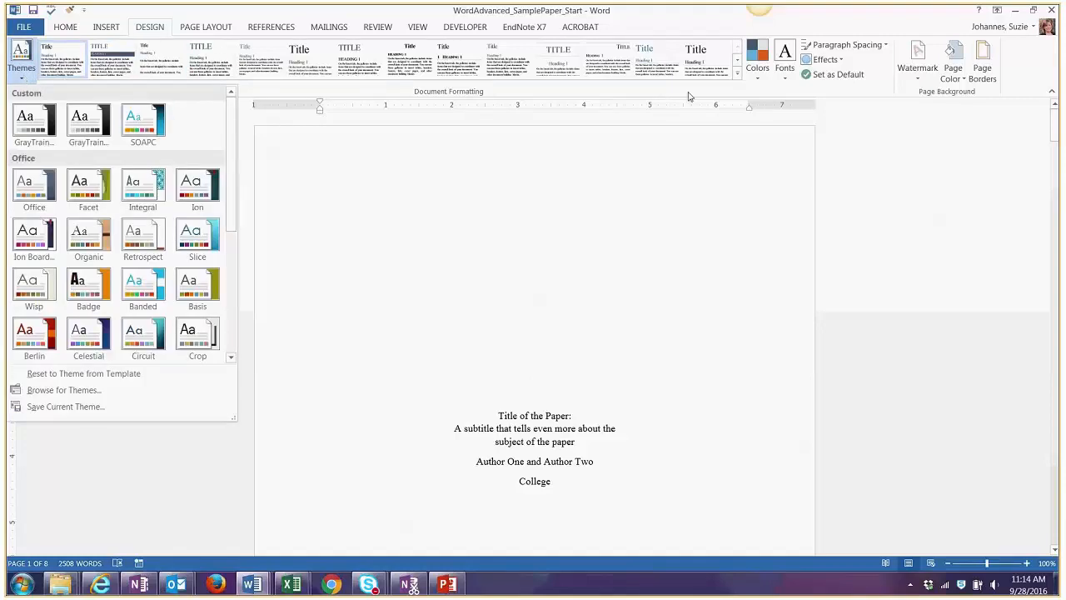
left_click(757, 81)
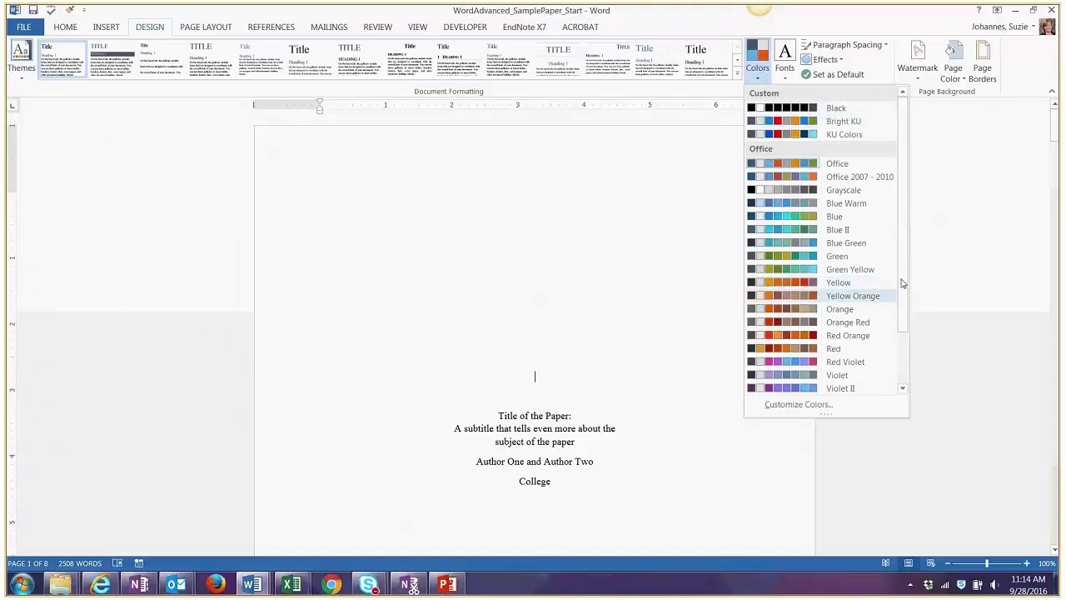
left_click(961, 244)
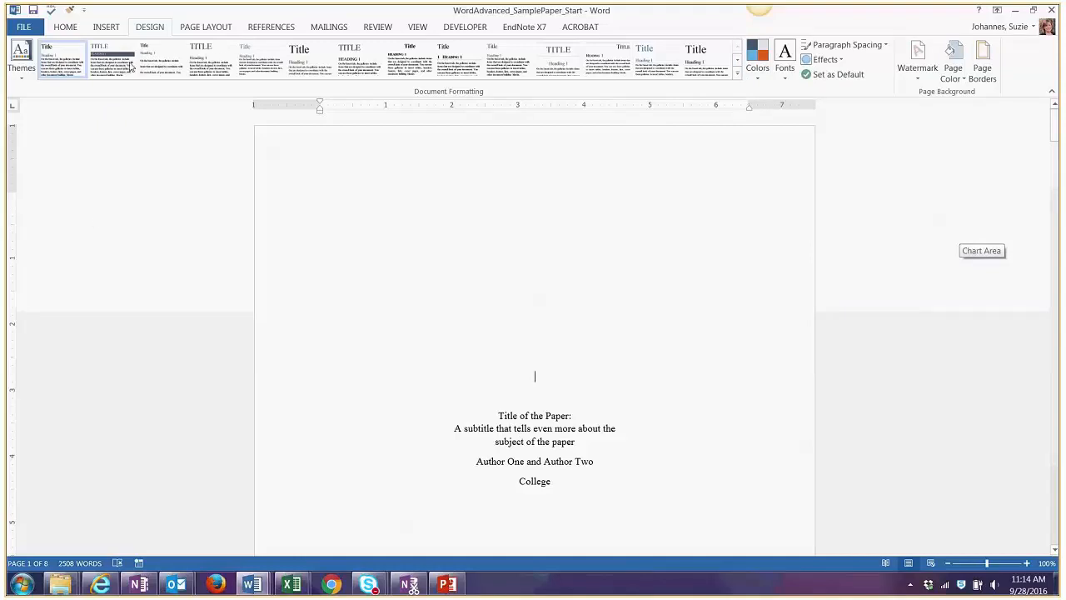
left_click(66, 27)
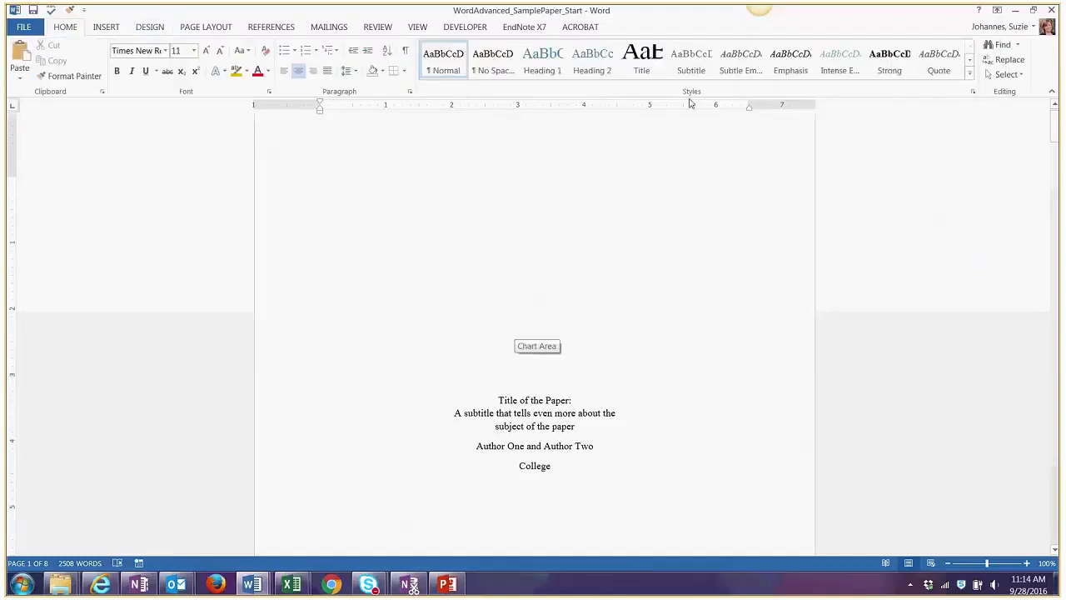
scroll(697, 234, "down", 1)
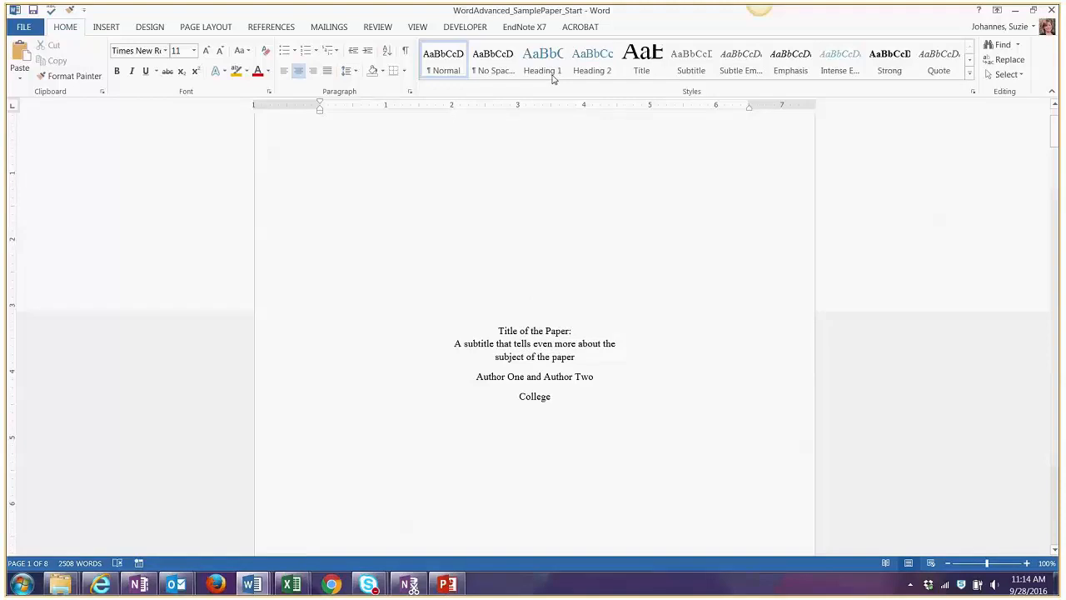
scroll(564, 176, "up", 2)
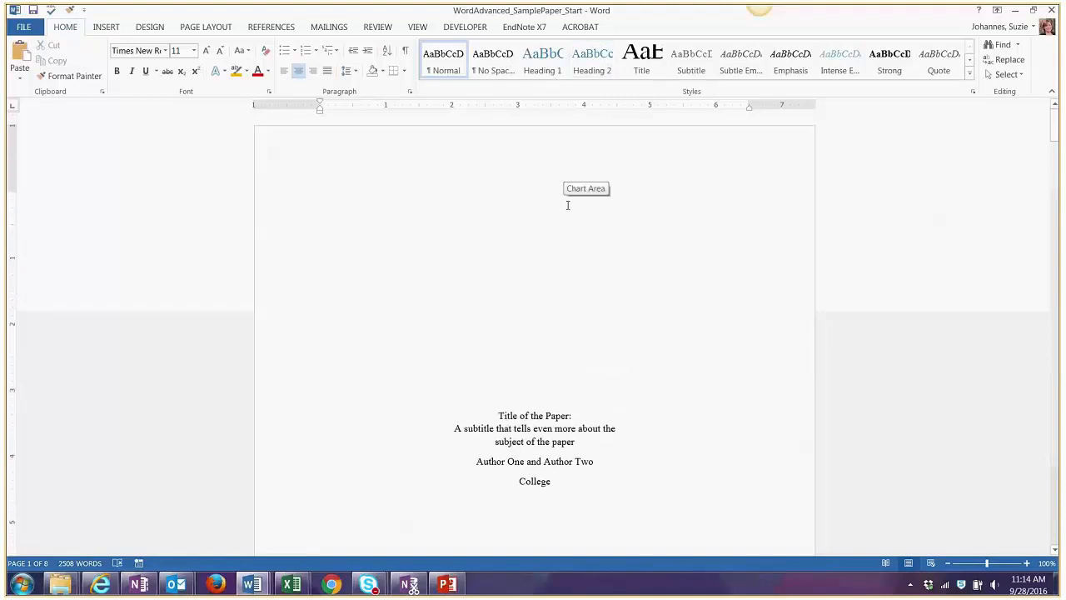
scroll(594, 264, "down", 1)
scroll(594, 264, "down", 3)
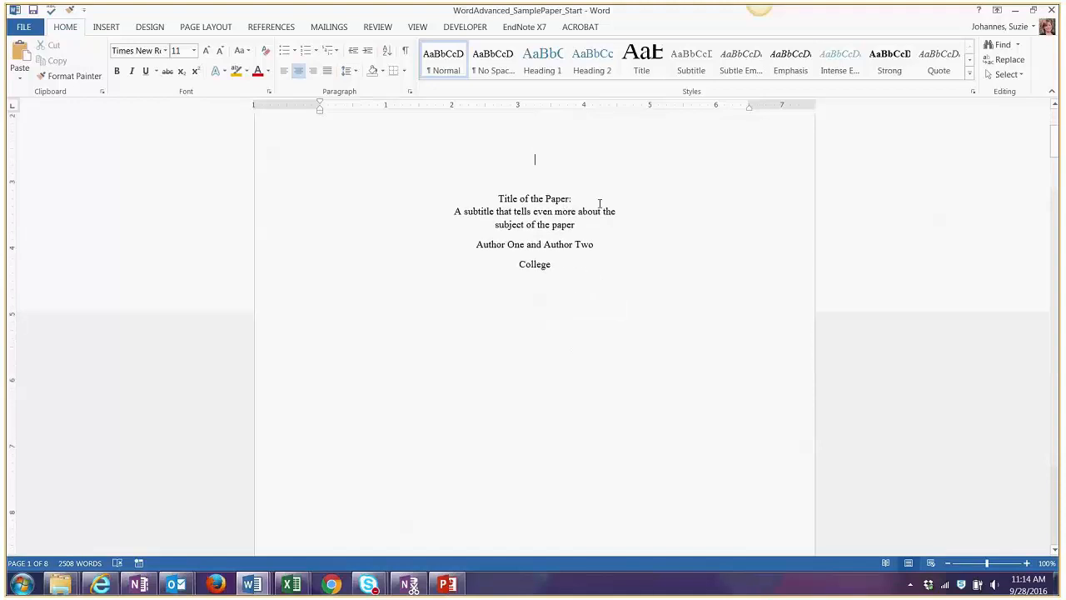
scroll(590, 208, "down", 2)
scroll(580, 208, "up", 4)
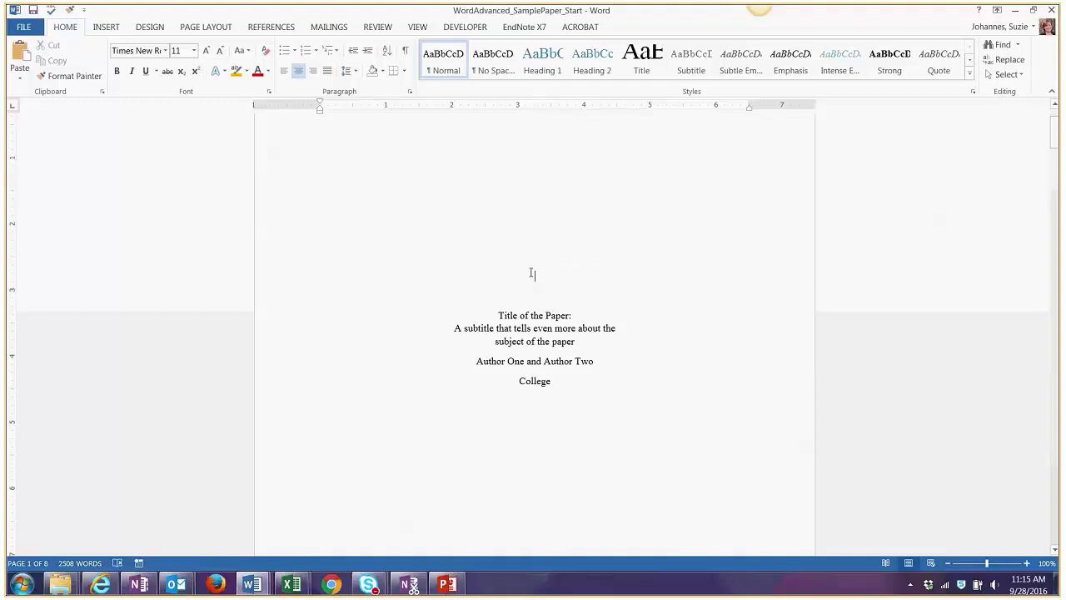
scroll(531, 266, "up", 2)
scroll(530, 268, "down", 6)
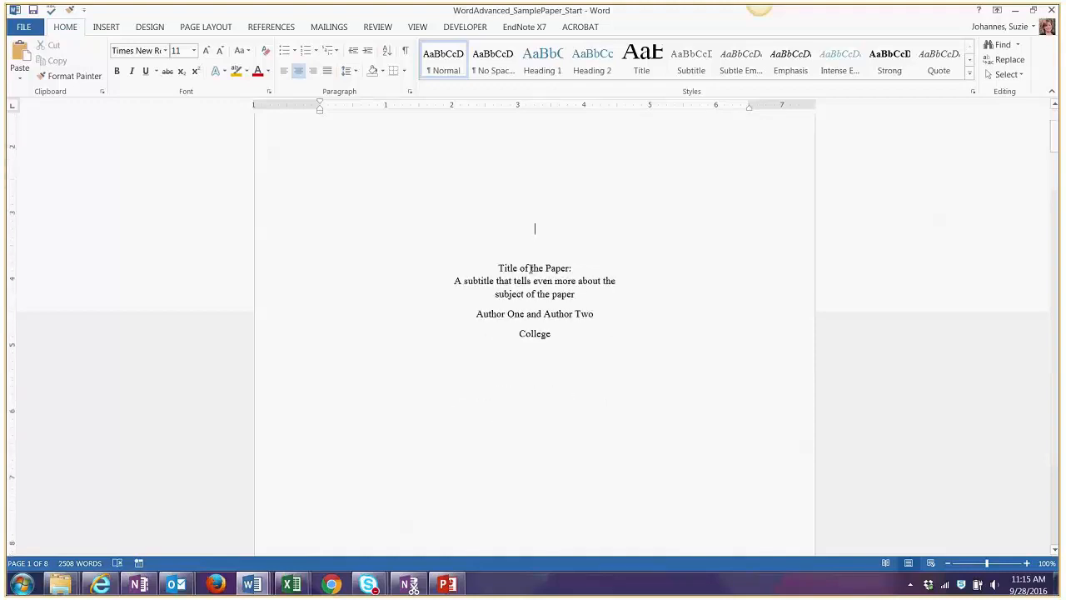
scroll(530, 268, "up", 3)
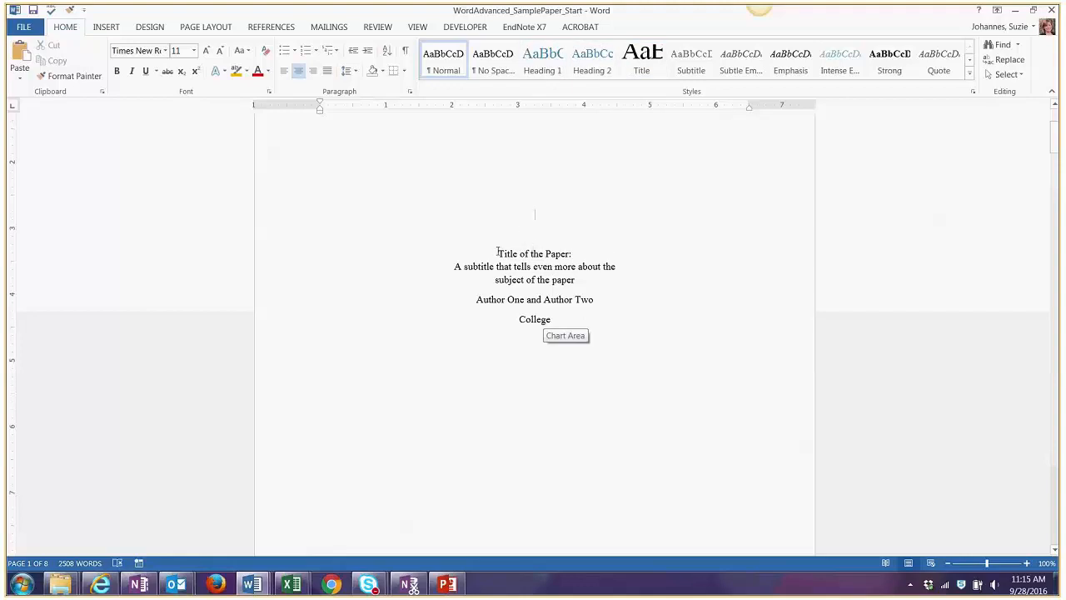
- Review the title block, the abstract and the repeated title on page 3 as text for styling
left_click_drag(497, 253, 587, 354)
left_click(540, 279)
scroll(587, 356, "down", 10)
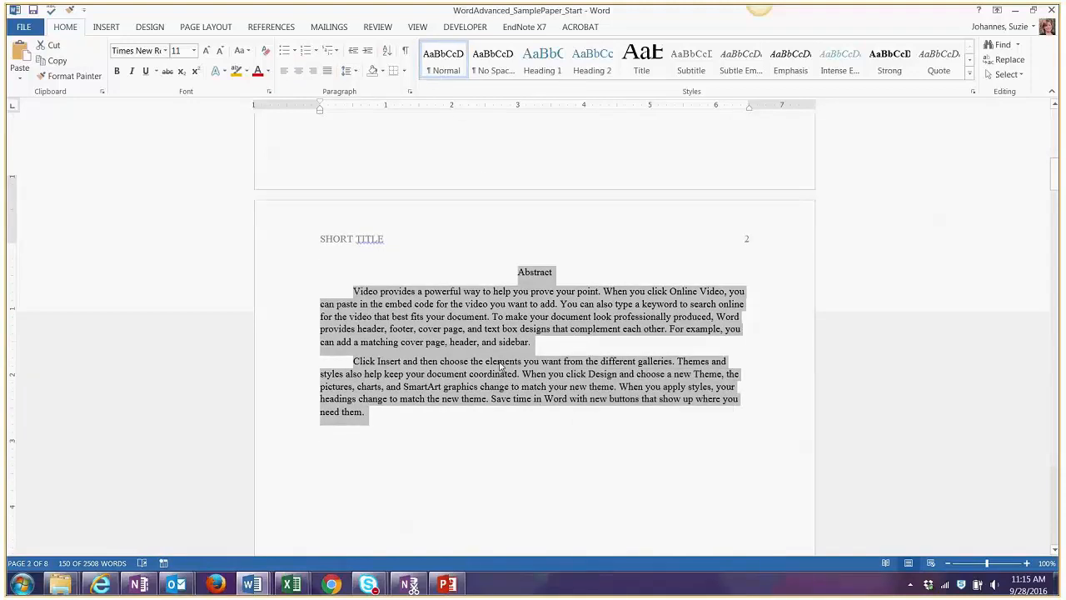
scroll(492, 366, "up", 8)
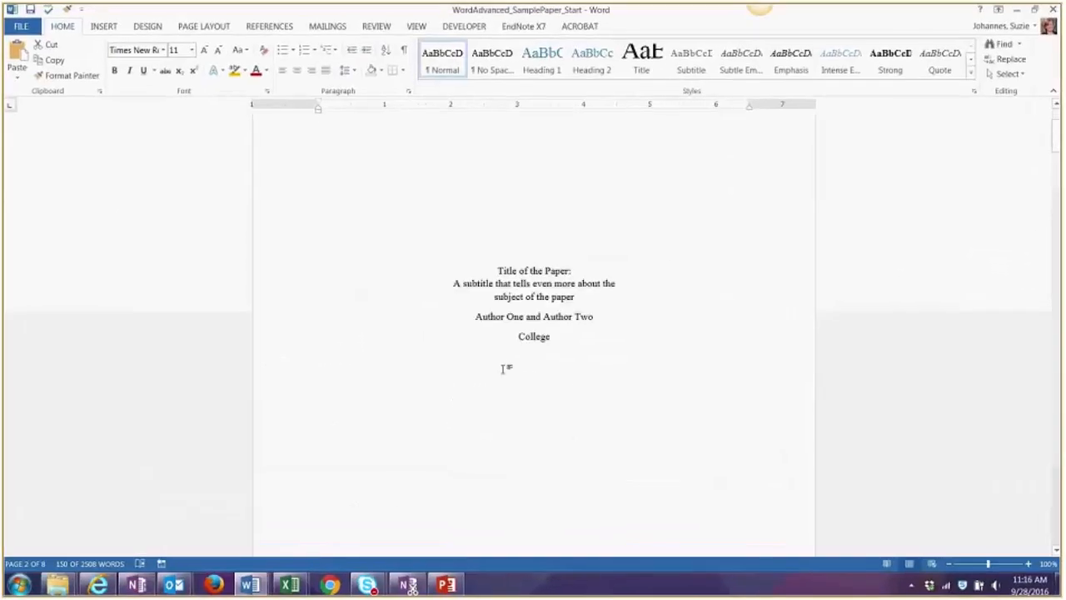
scroll(506, 369, "down", 20)
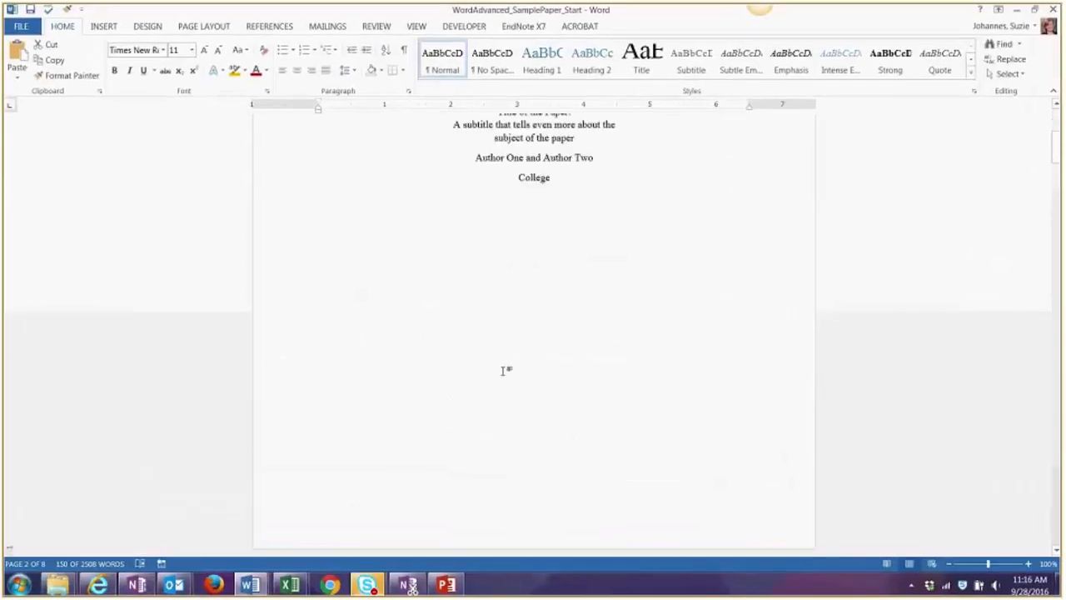
scroll(506, 377, "down", 3)
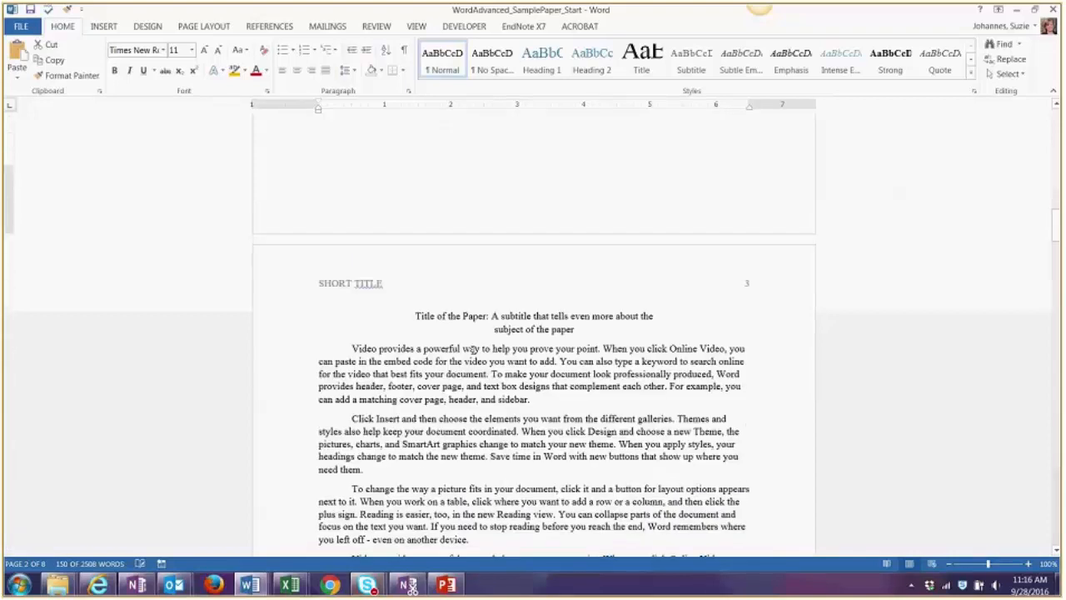
left_click(417, 314)
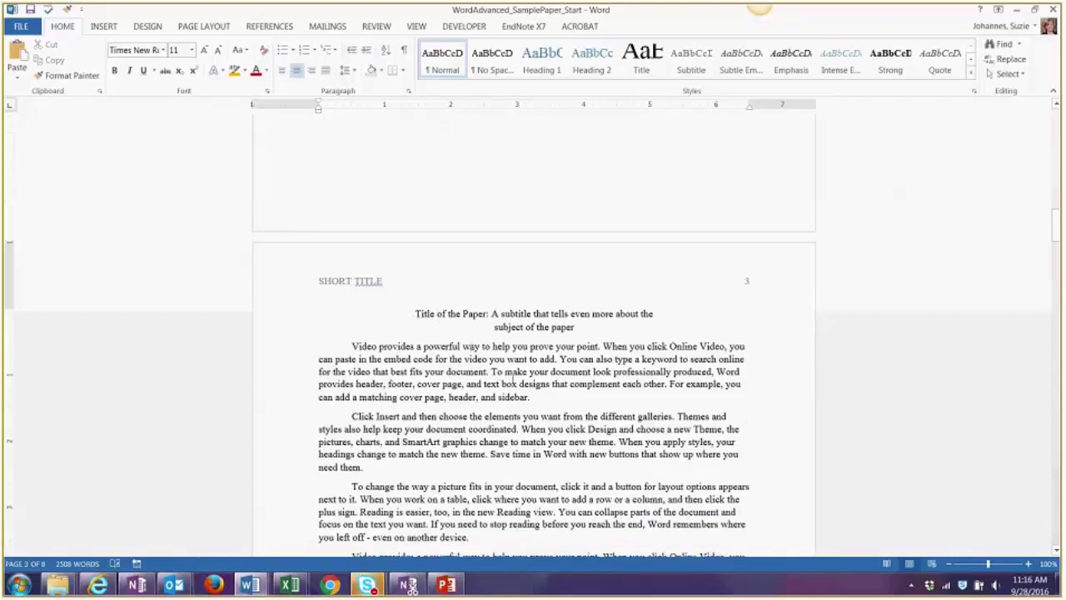
scroll(511, 376, "up", 20)
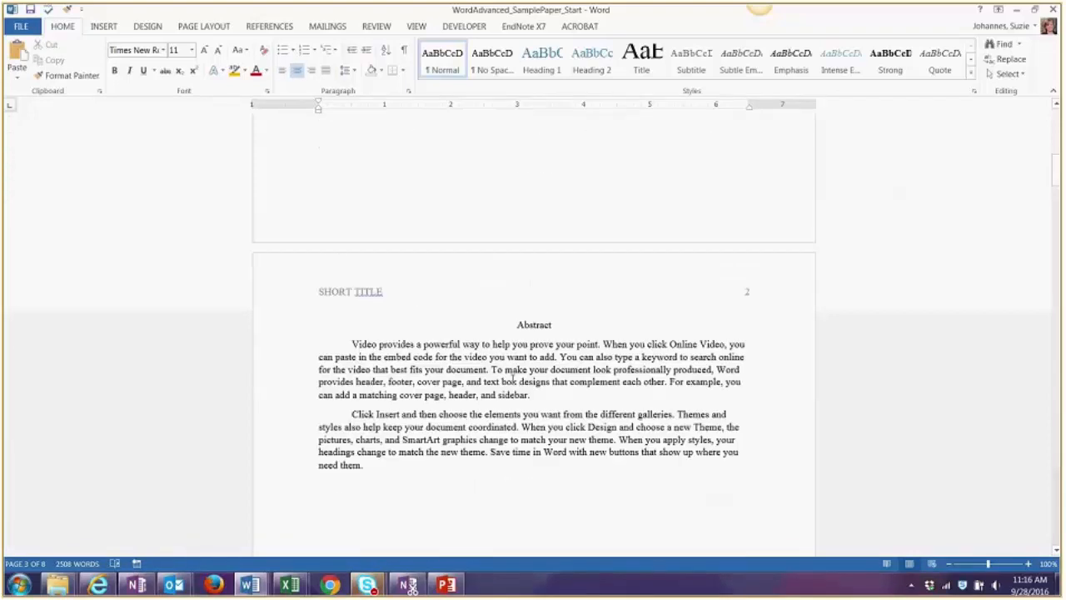
scroll(512, 383, "up", 3)
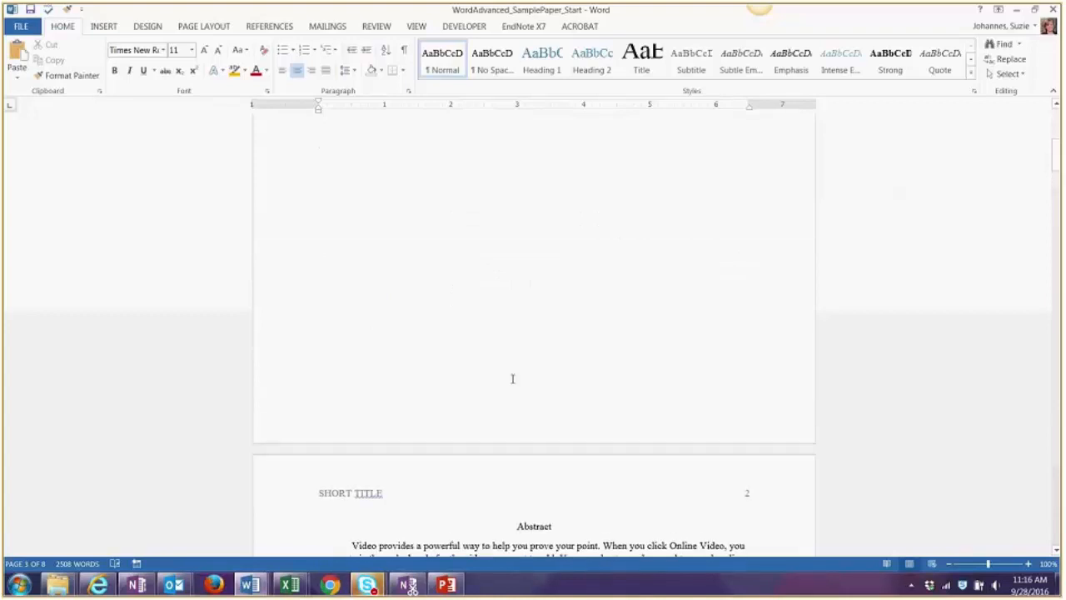
scroll(513, 379, "up", 12)
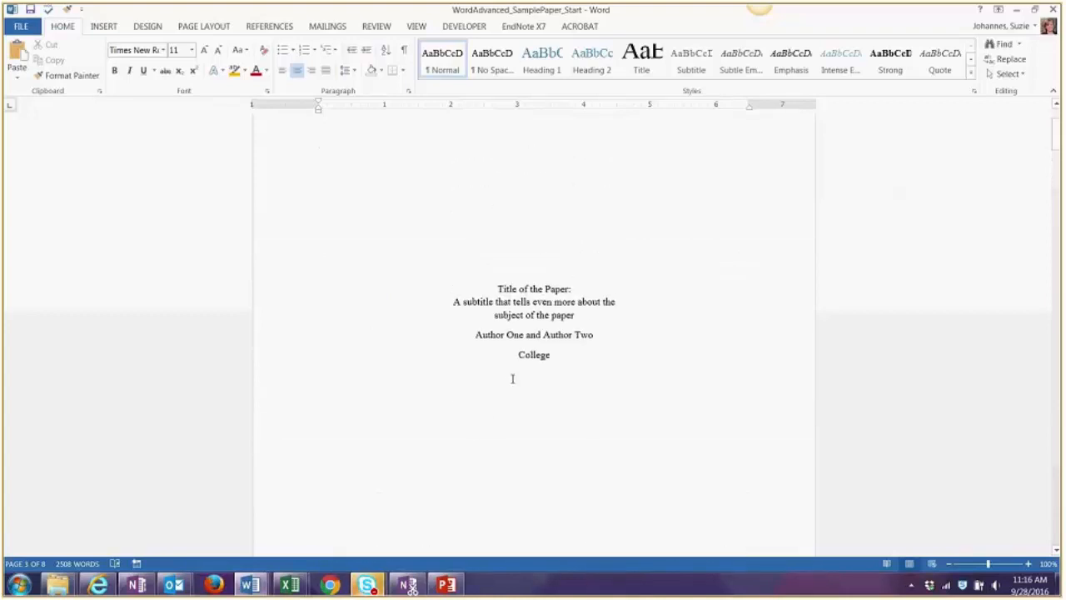
- Make the title, subtitle, authors and college lines on the title page bold and update the Title style to match them
scroll(513, 379, "down", 3)
left_click_drag(498, 282, 562, 348)
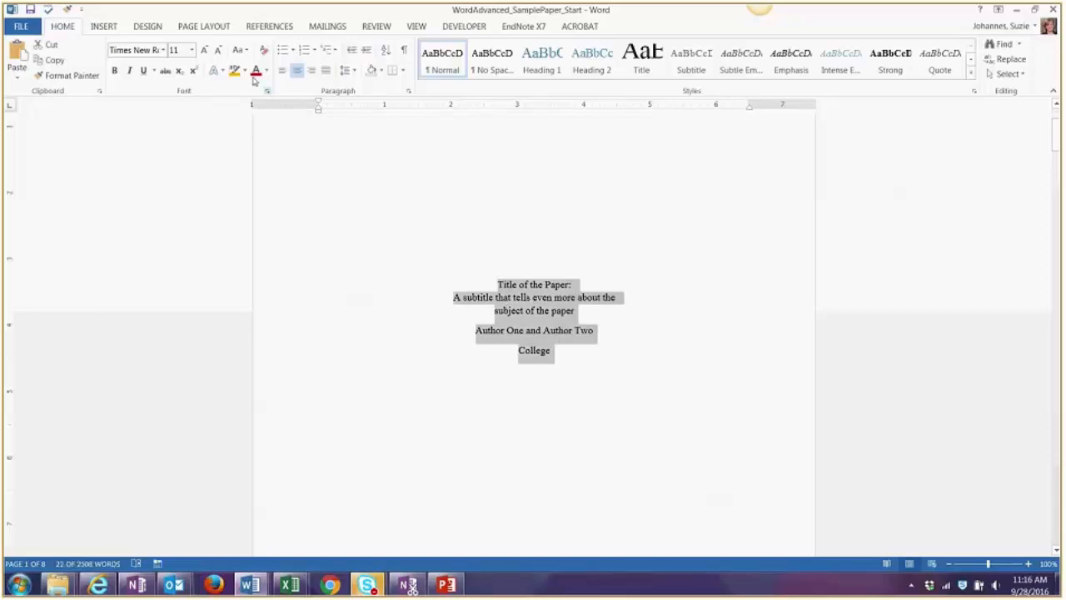
left_click(114, 70)
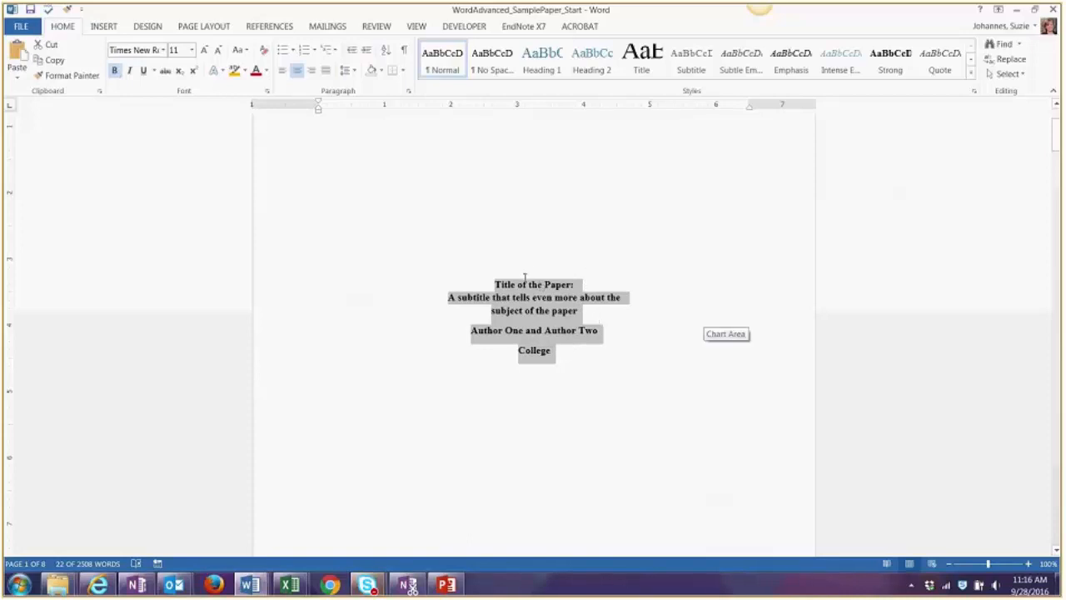
right_click(642, 65)
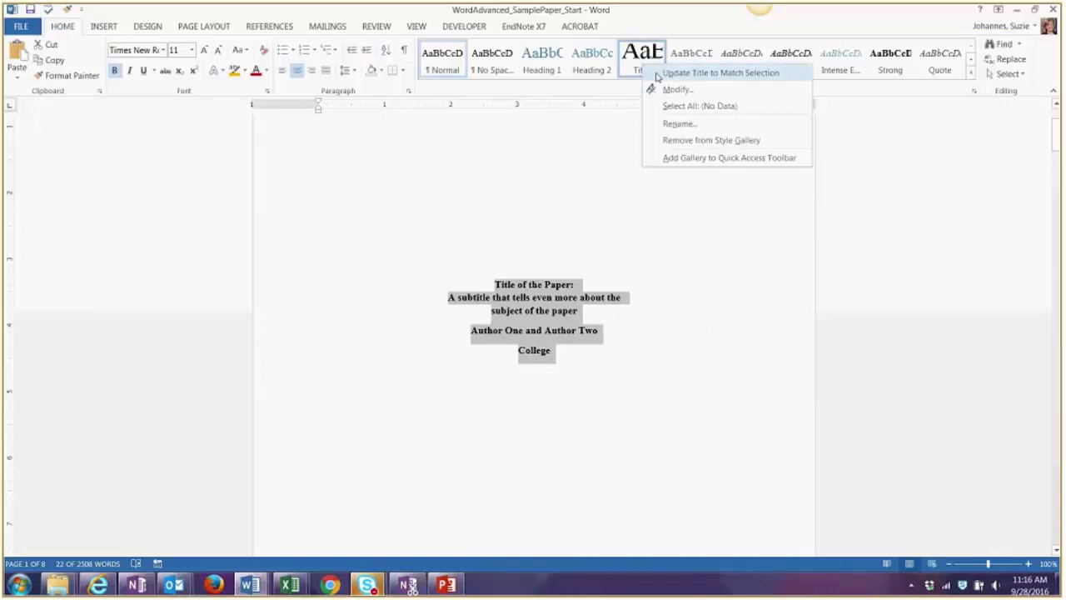
left_click(658, 73)
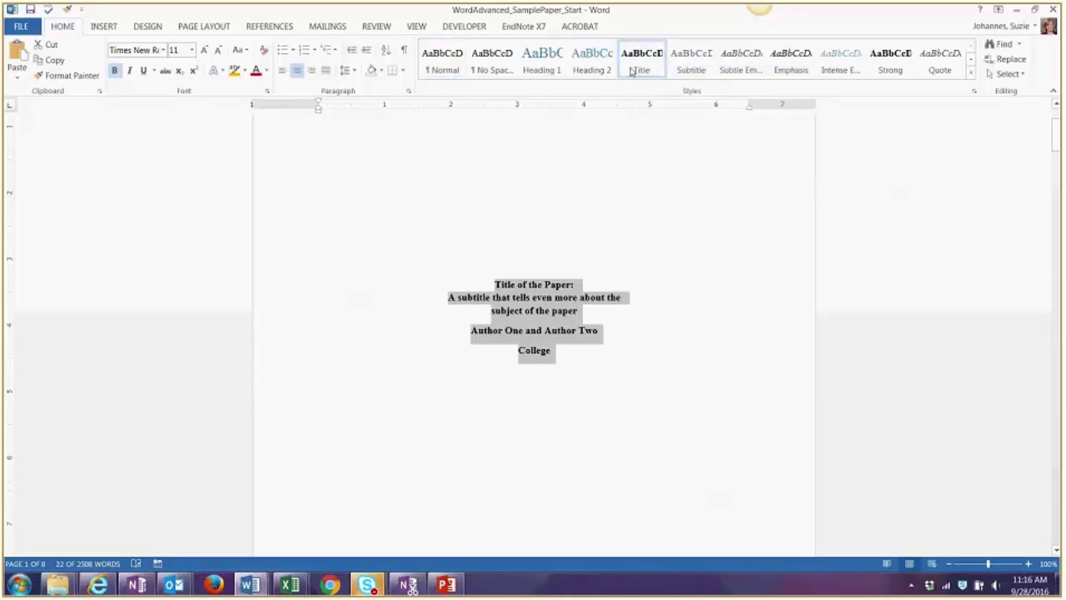
left_click(545, 335)
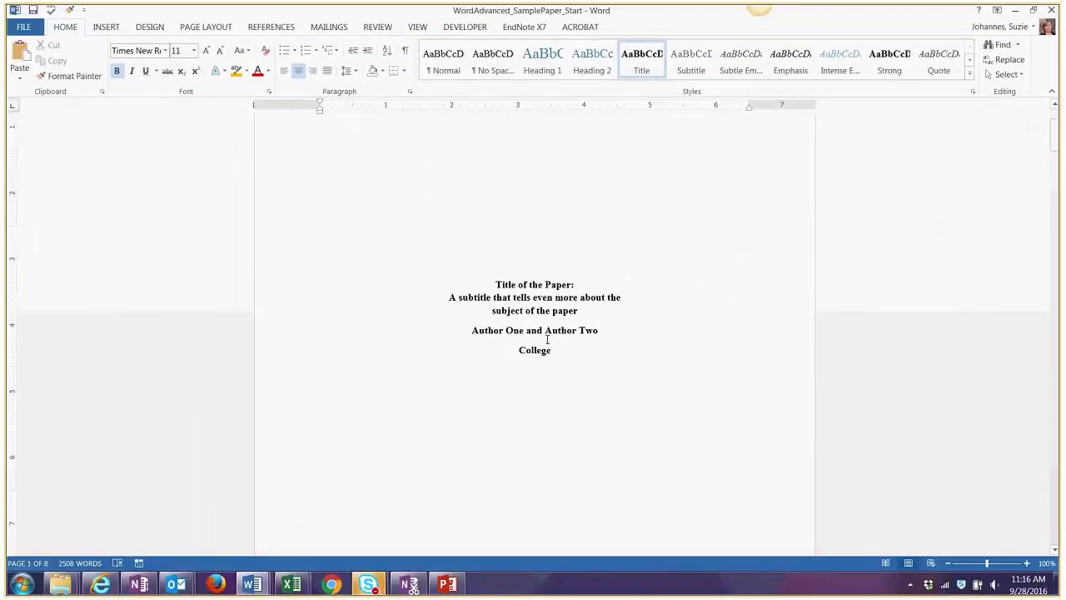
- Make the Abstract heading bold and update the Heading 1 style to match it
scroll(505, 341, "down", 10)
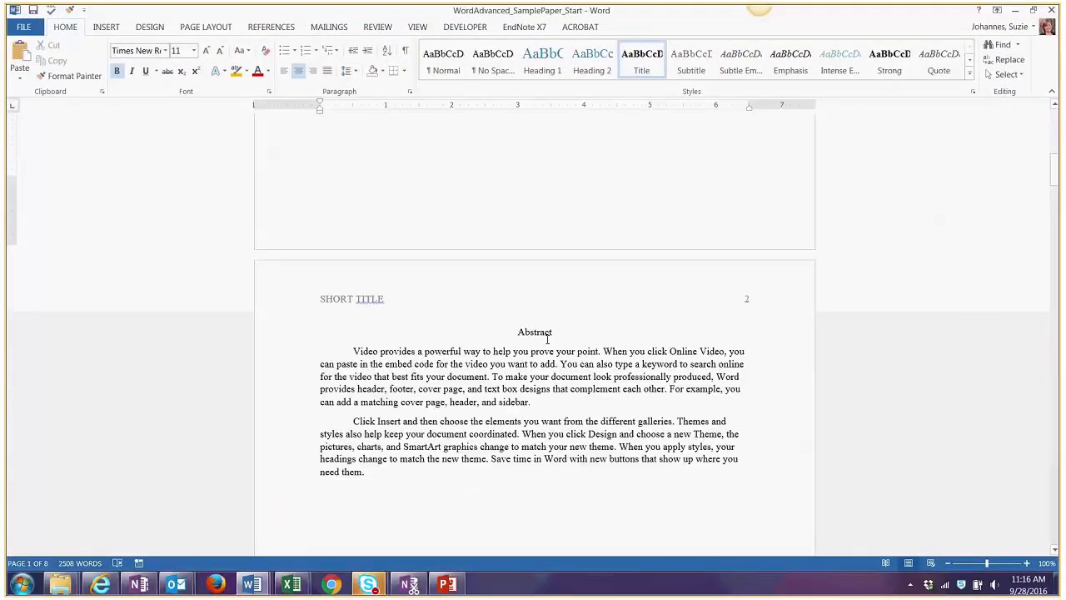
scroll(548, 338, "down", 2)
left_click_drag(517, 264, 560, 268)
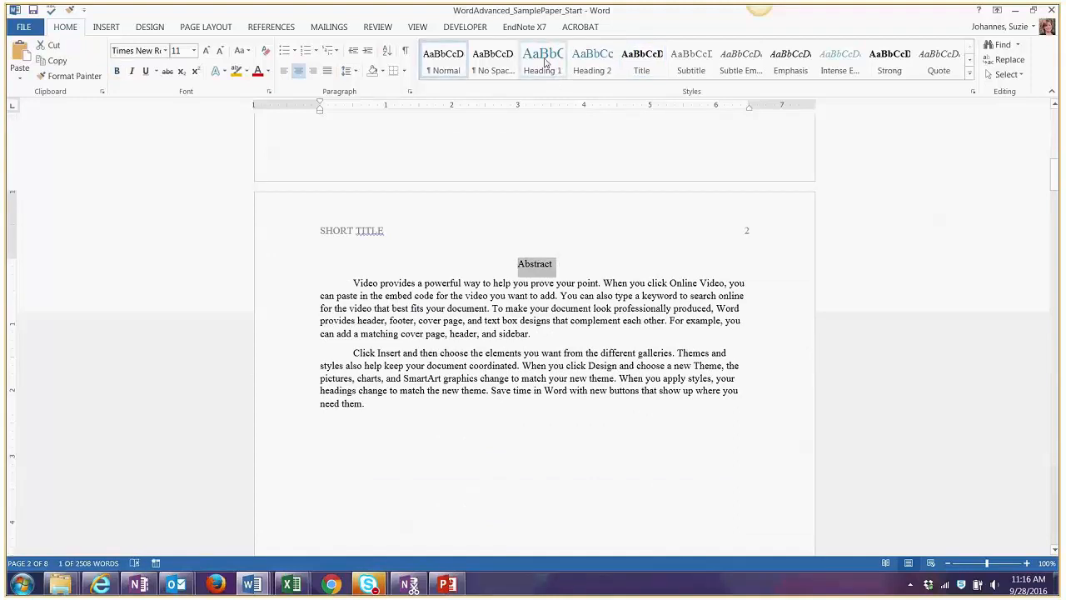
left_click(117, 71)
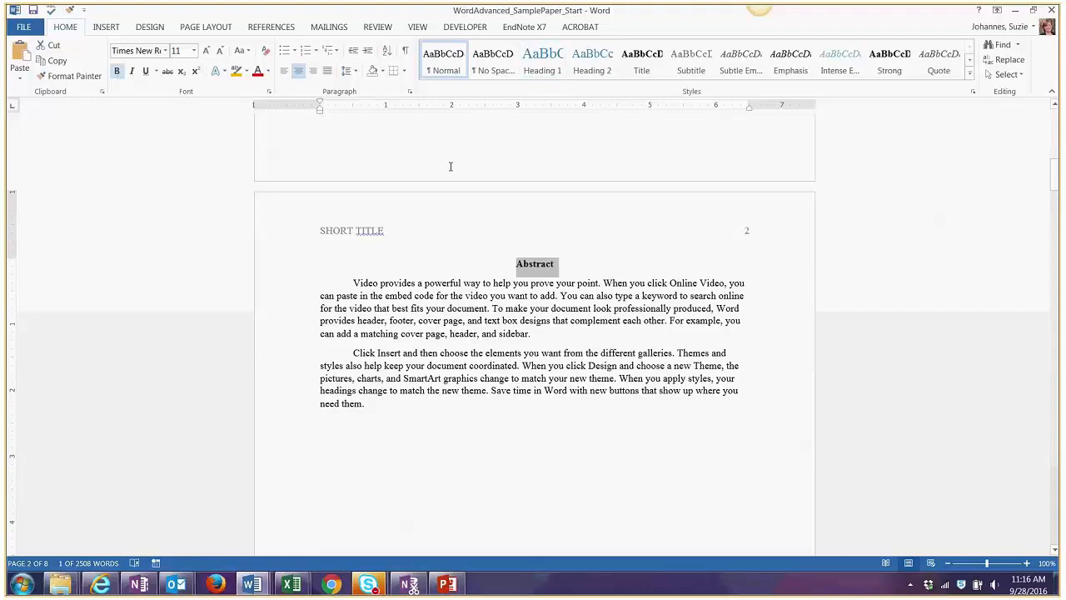
right_click(545, 70)
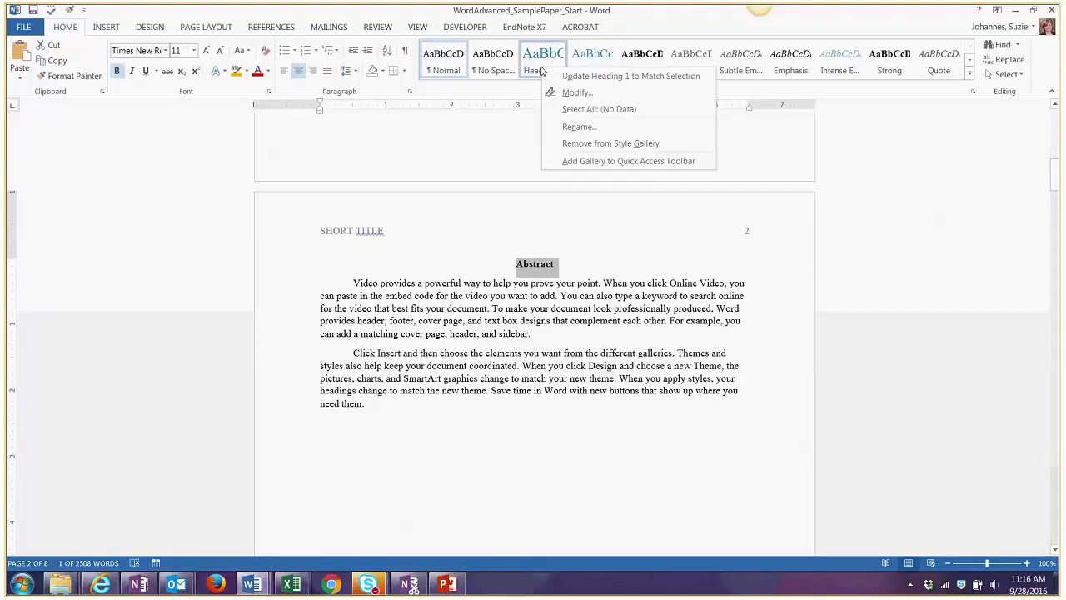
left_click(559, 76)
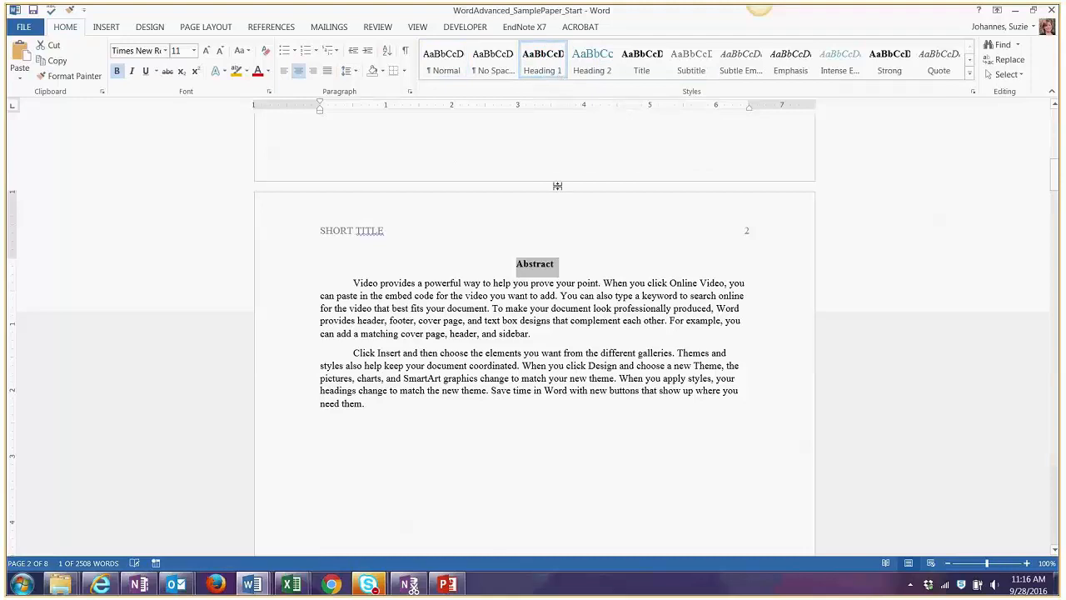
scroll(560, 192, "down", 1)
scroll(556, 196, "down", 3)
scroll(550, 204, "up", 2)
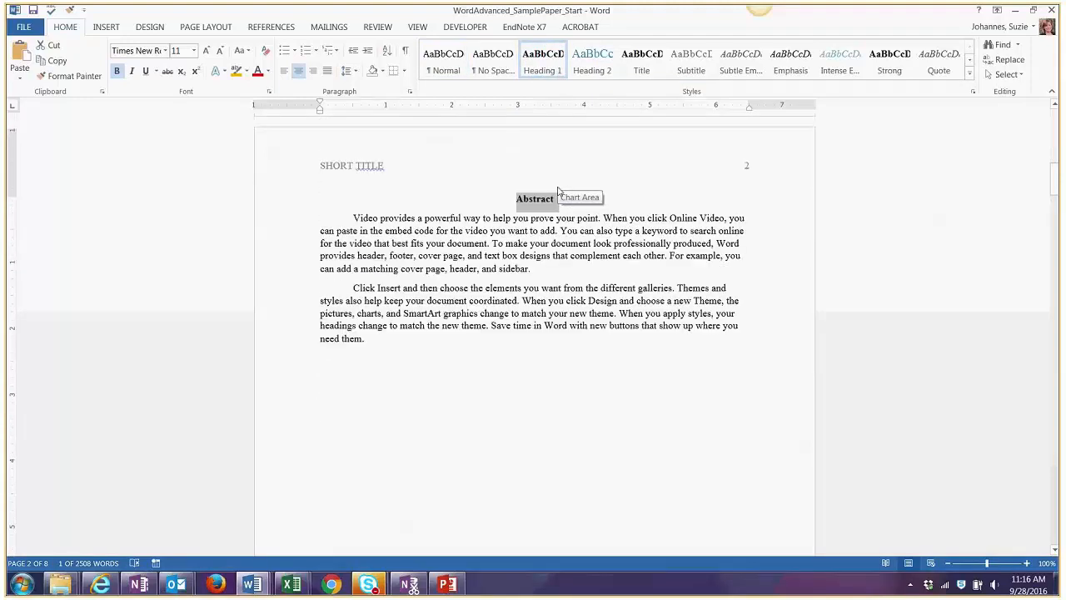
left_click(537, 212)
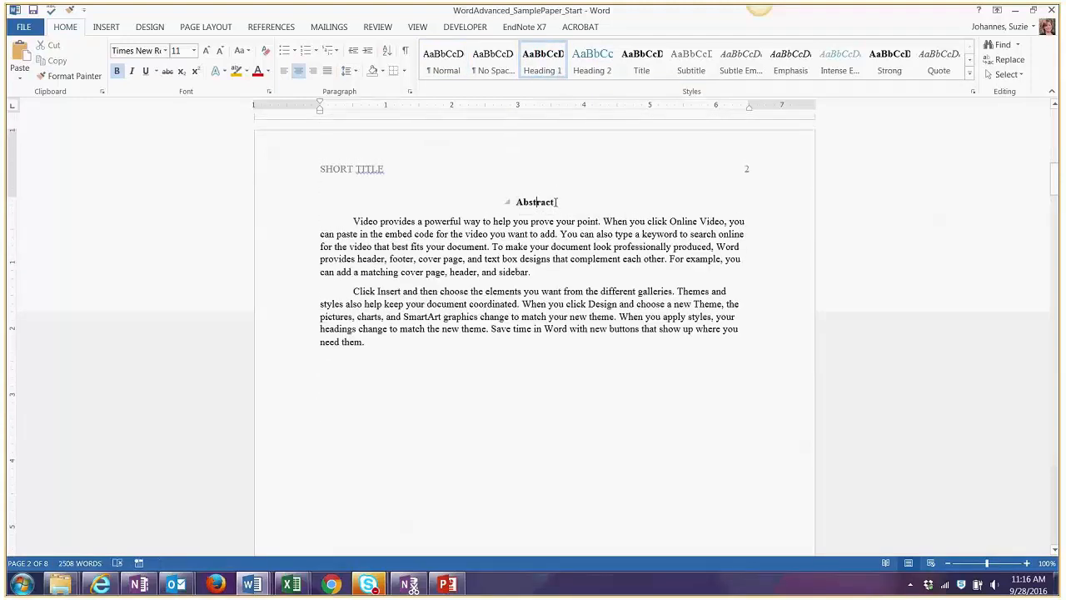
- Apply the Heading 1 style to the Method and Results headings
scroll(542, 213, "down", 10)
scroll(546, 214, "down", 11)
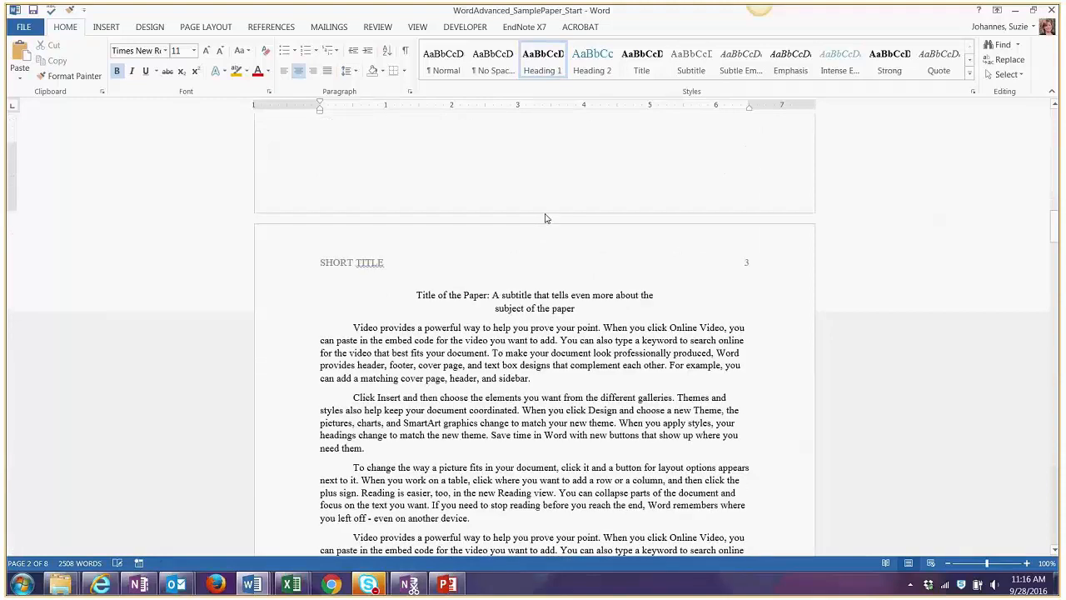
scroll(545, 214, "down", 5)
double_click(519, 171)
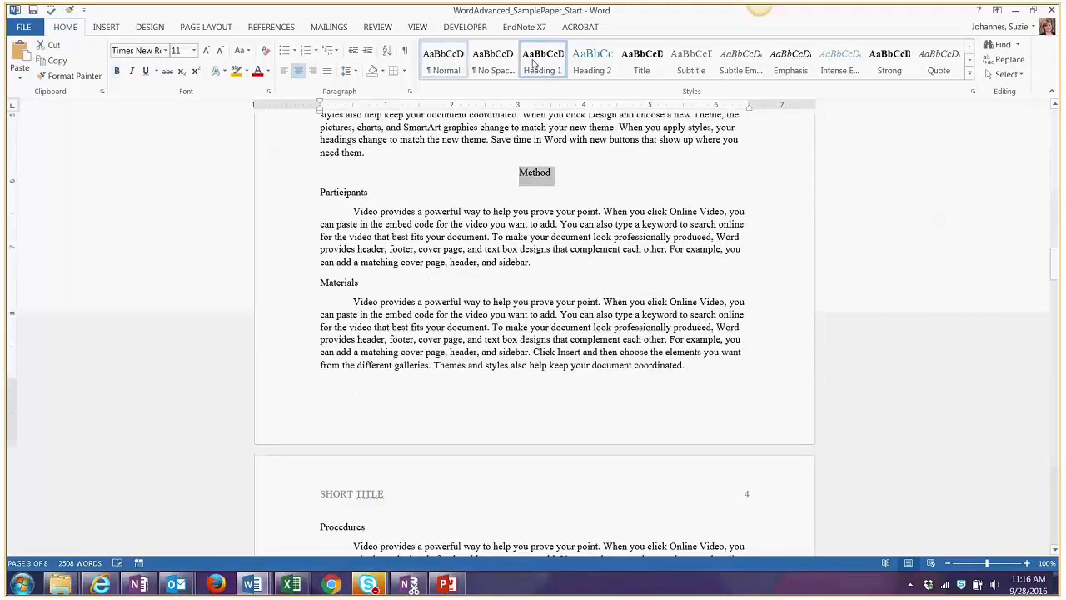
scroll(562, 200, "down", 16)
double_click(540, 189)
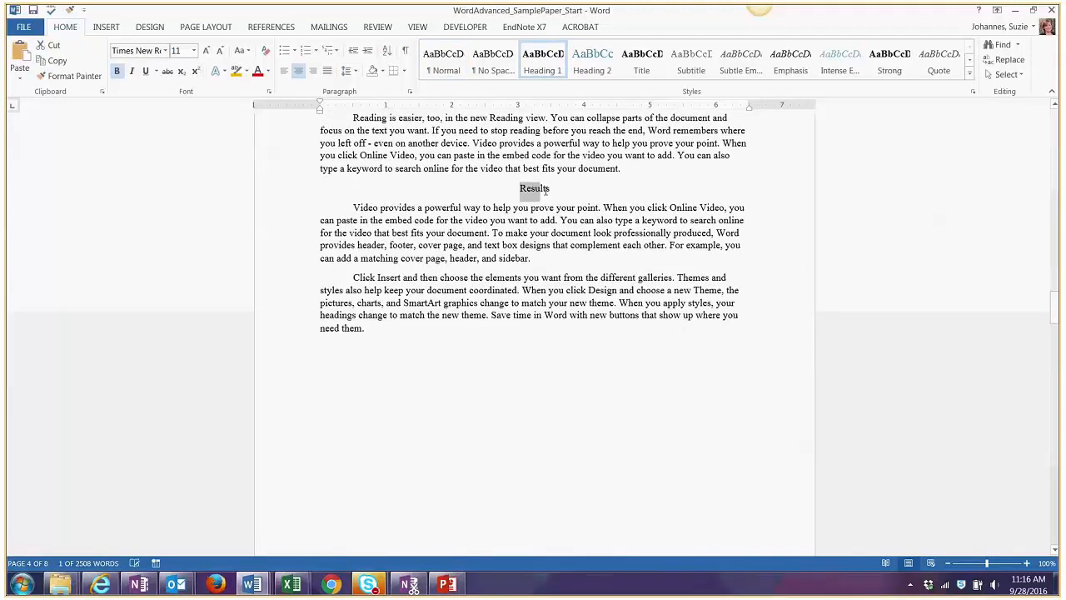
left_click_drag(547, 190, 553, 191)
left_click(541, 65)
- Apply the Heading 1 style to the Discussion heading below the map on page 6
scroll(581, 176, "down", 9)
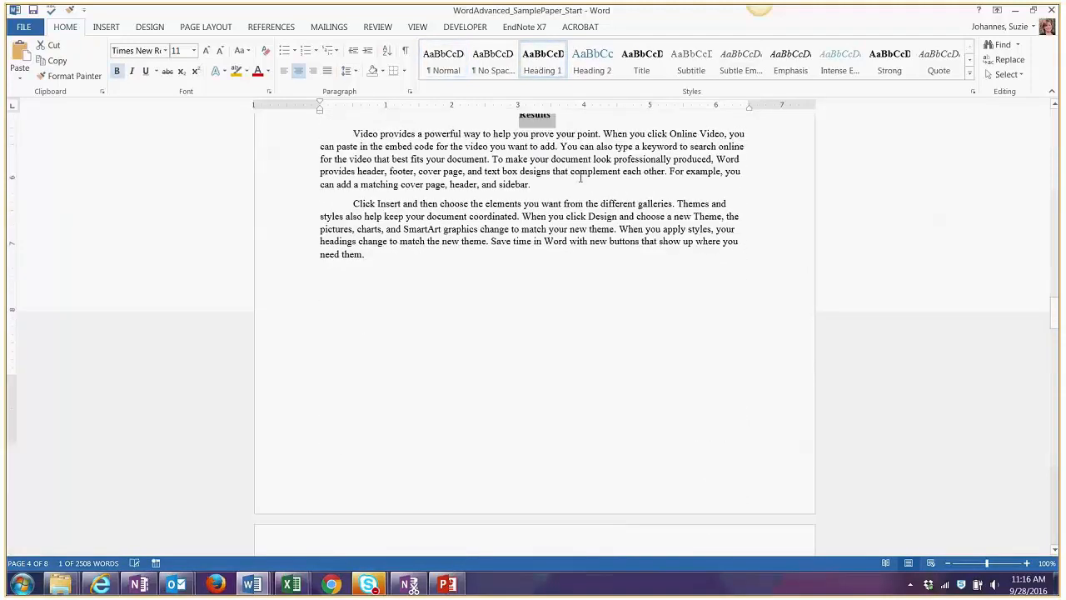
scroll(580, 181, "down", 8)
scroll(580, 183, "down", 20)
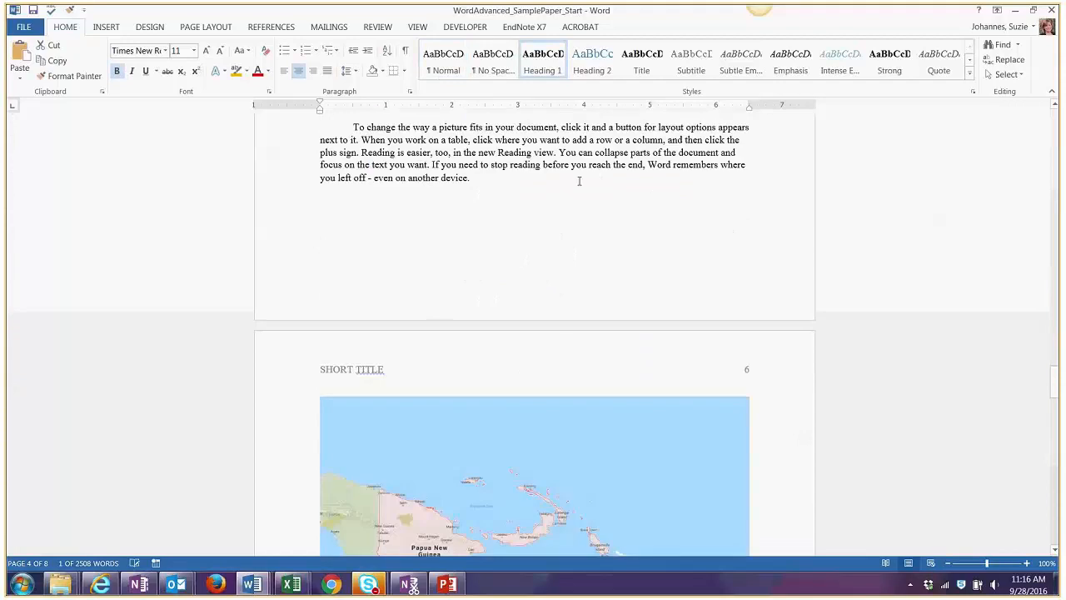
scroll(581, 179, "up", 5)
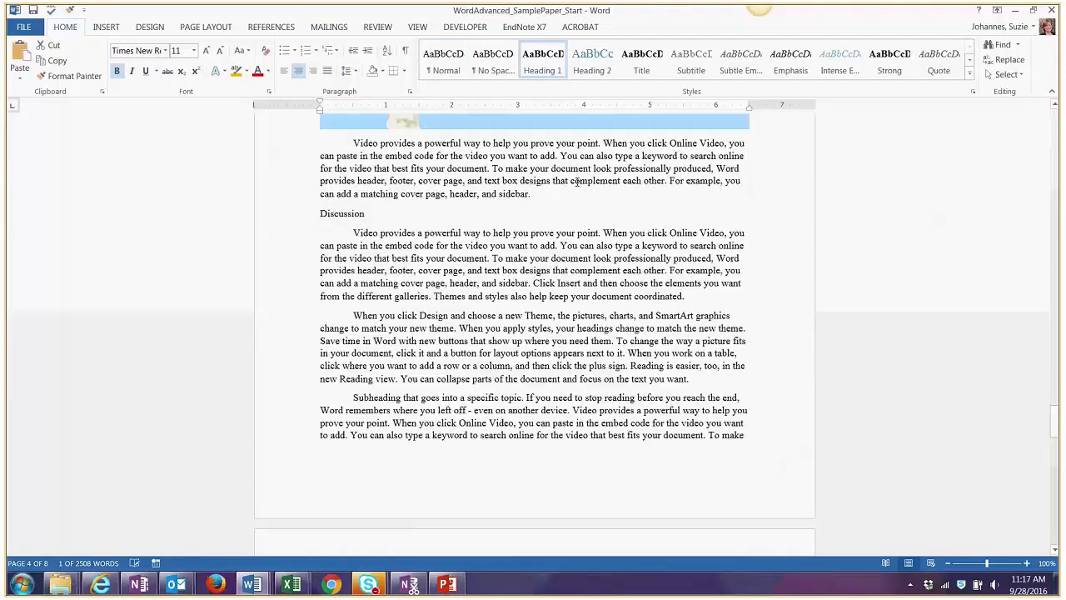
left_click_drag(400, 237, 320, 238)
left_click(542, 62)
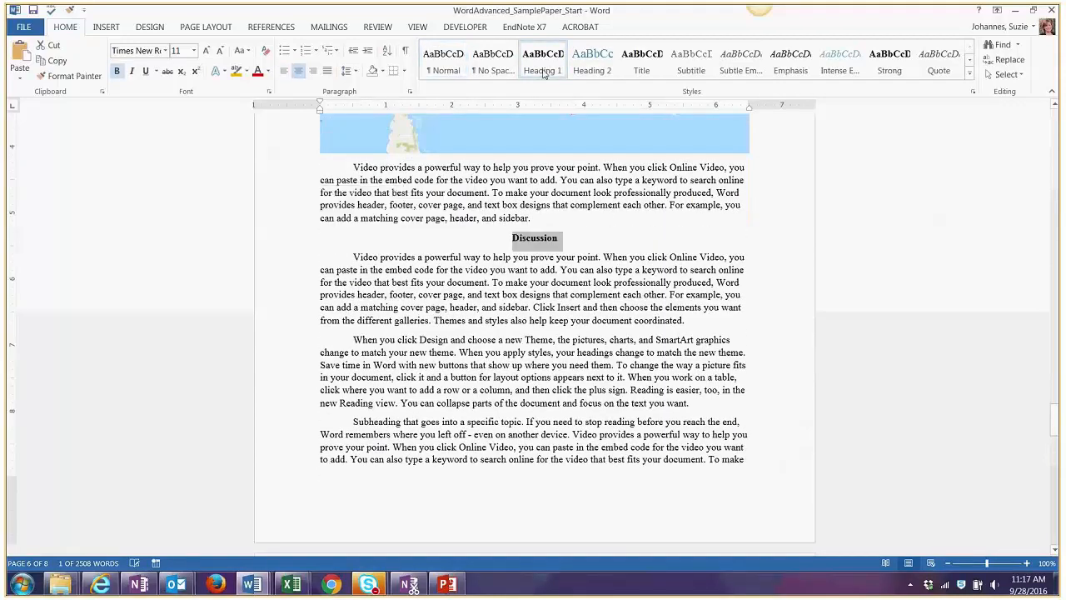
- Check the remaining pages for further main headings and return to the Method section with its subheadings
scroll(605, 215, "down", 10)
scroll(605, 218, "down", 15)
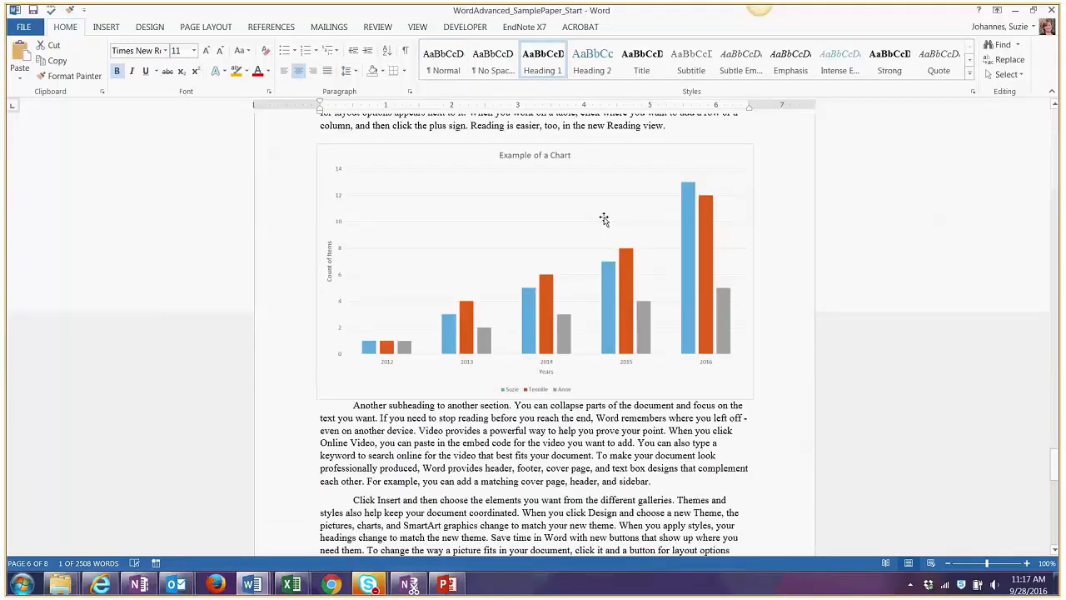
scroll(605, 218, "up", 10)
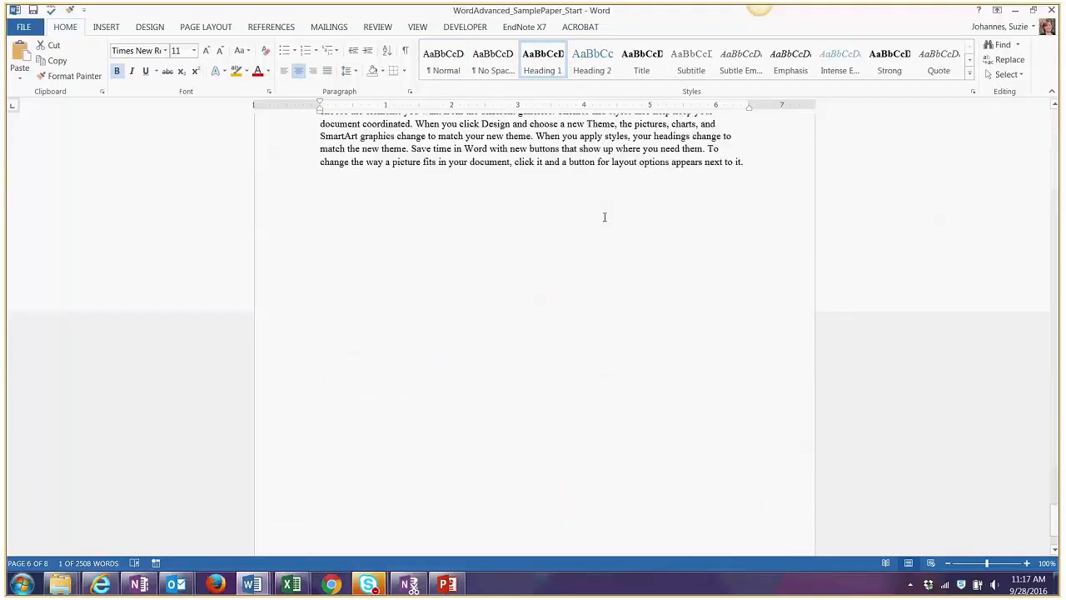
scroll(605, 217, "up", 15)
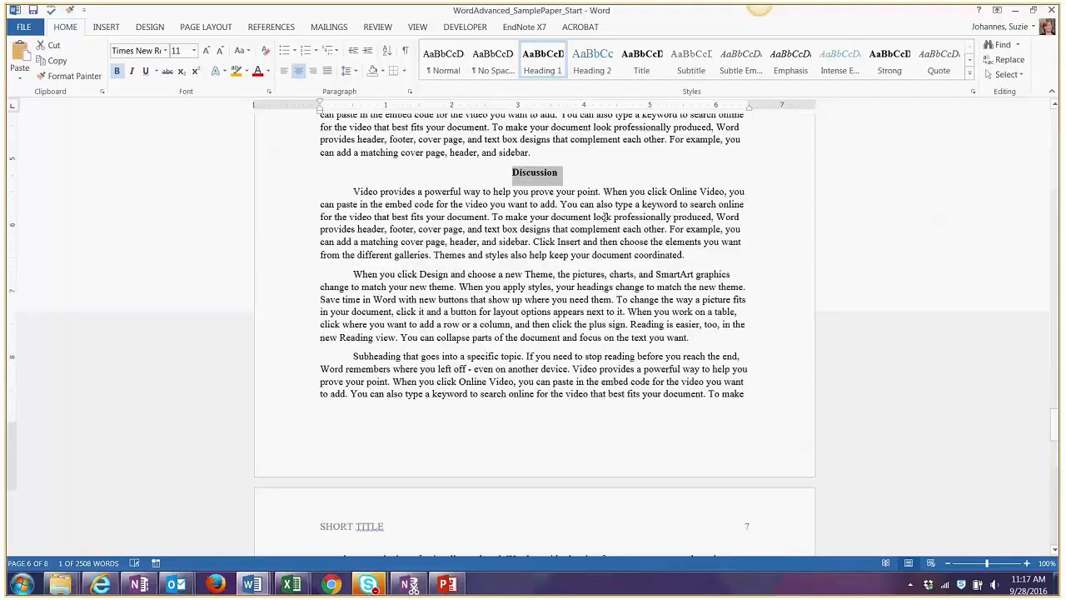
scroll(606, 222, "up", 15)
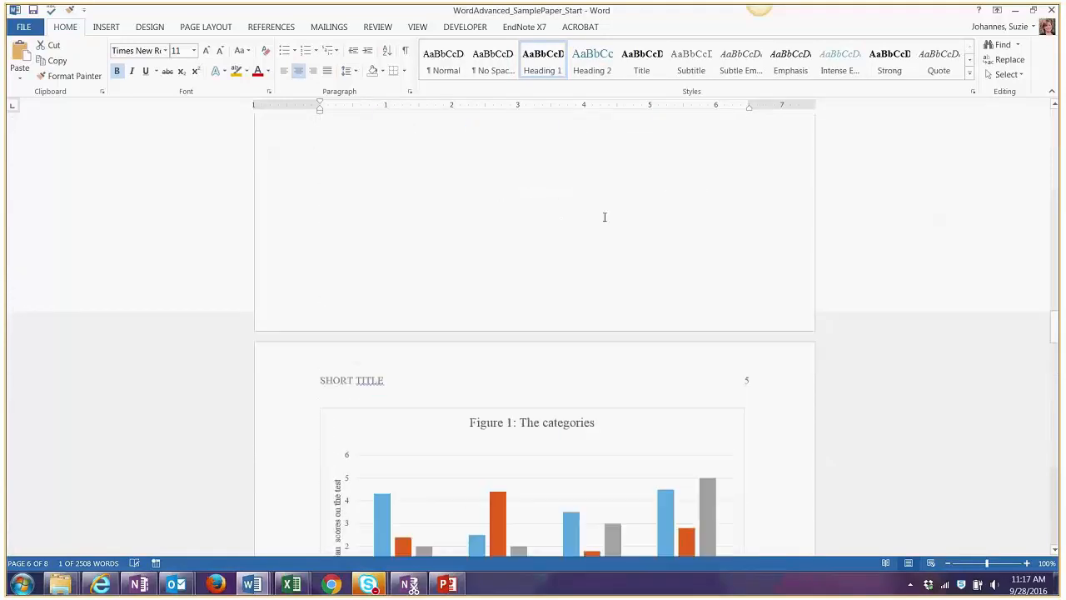
scroll(605, 217, "up", 7)
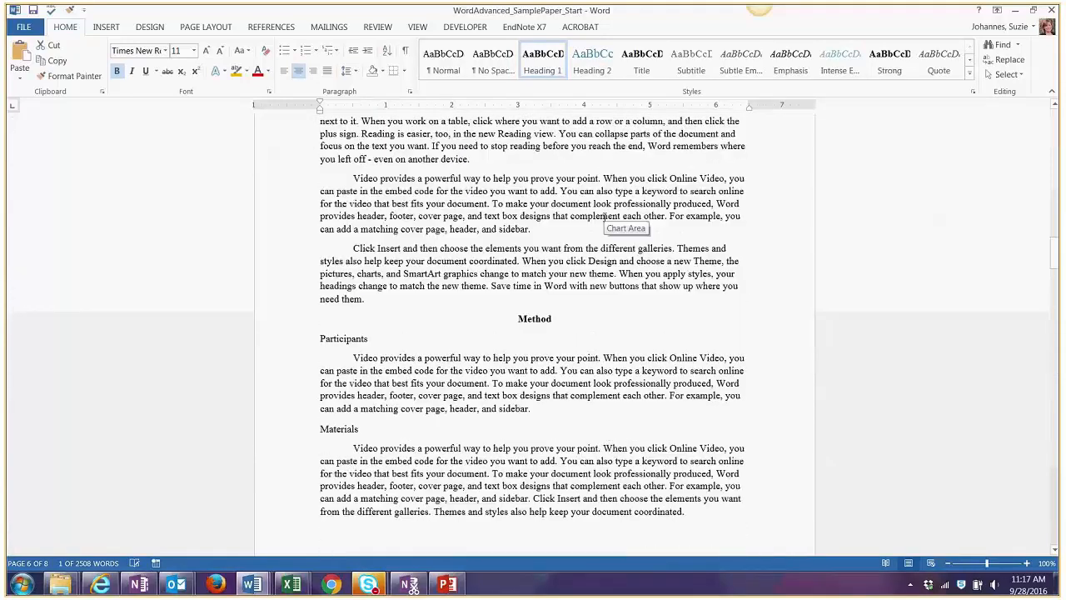
- Make the Participants, Materials and Procedures subheadings in the Method section bold
scroll(605, 217, "up", 1)
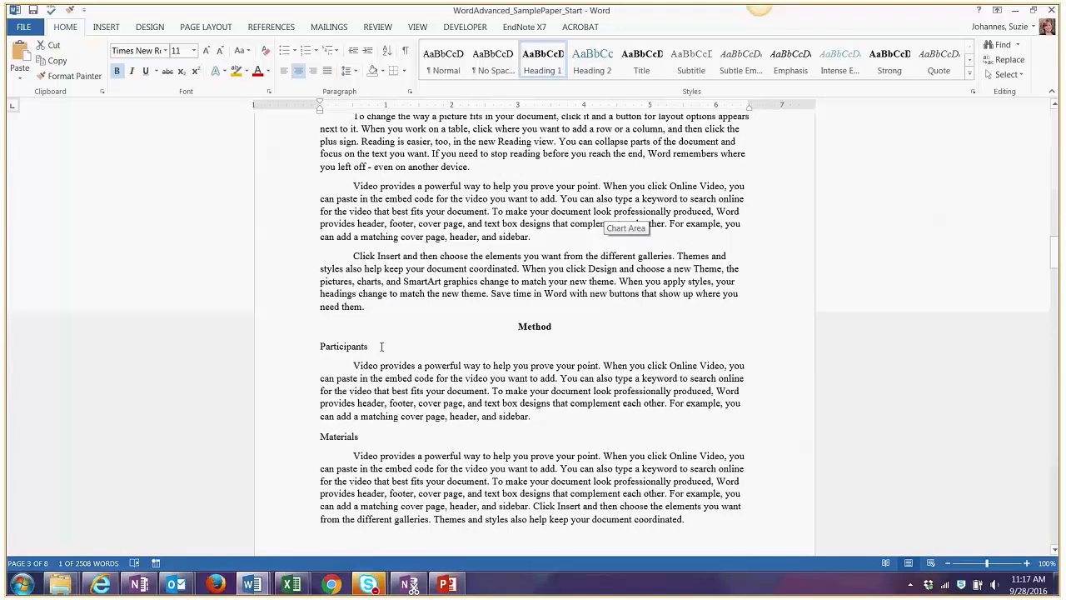
double_click(382, 346)
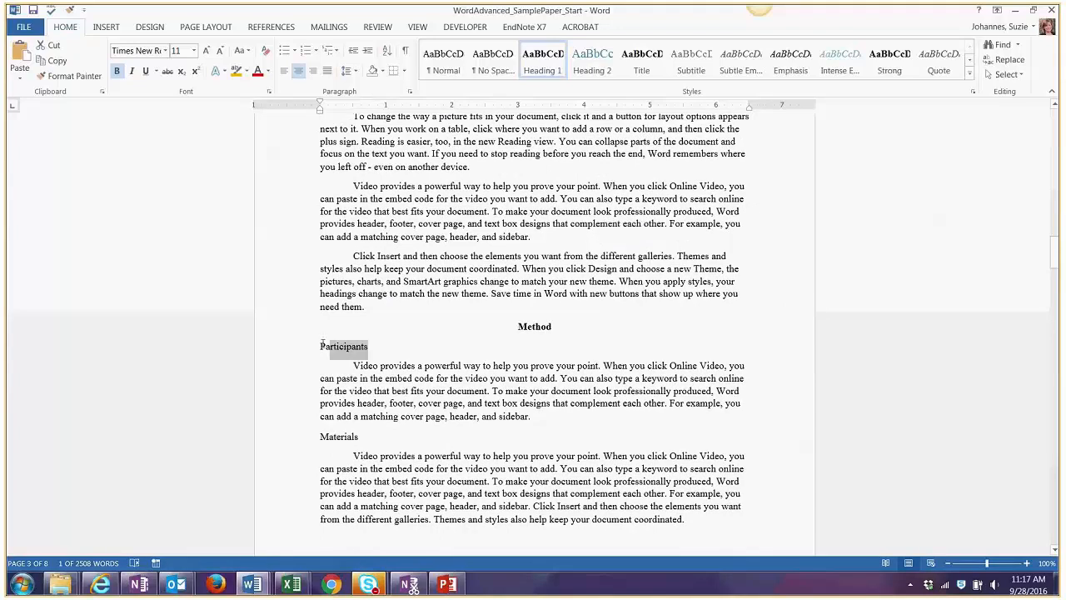
left_click(116, 71)
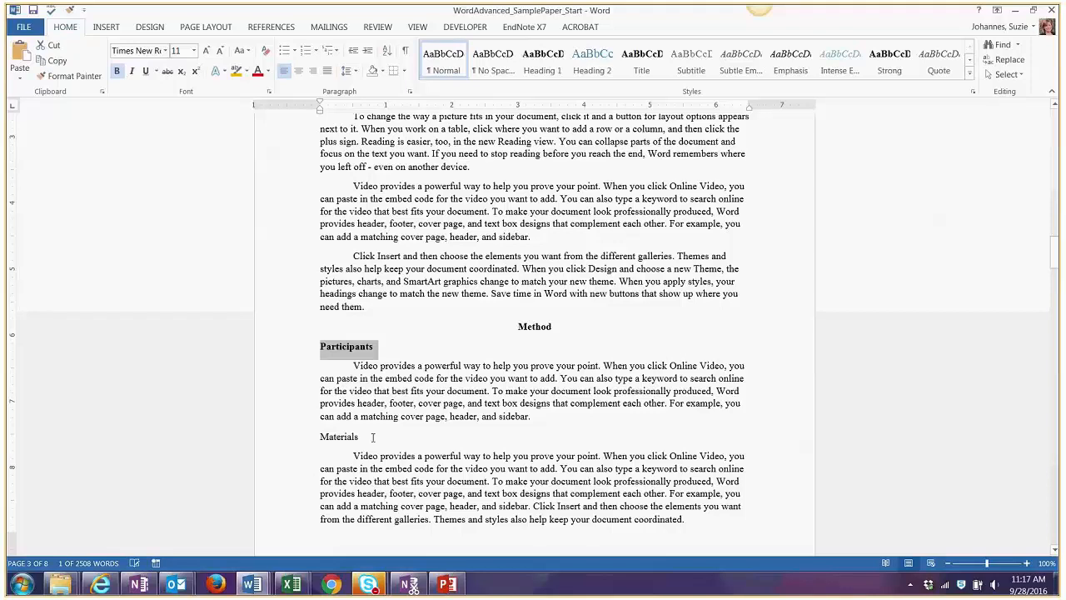
double_click(343, 437)
left_click(117, 71)
scroll(399, 335, "down", 8)
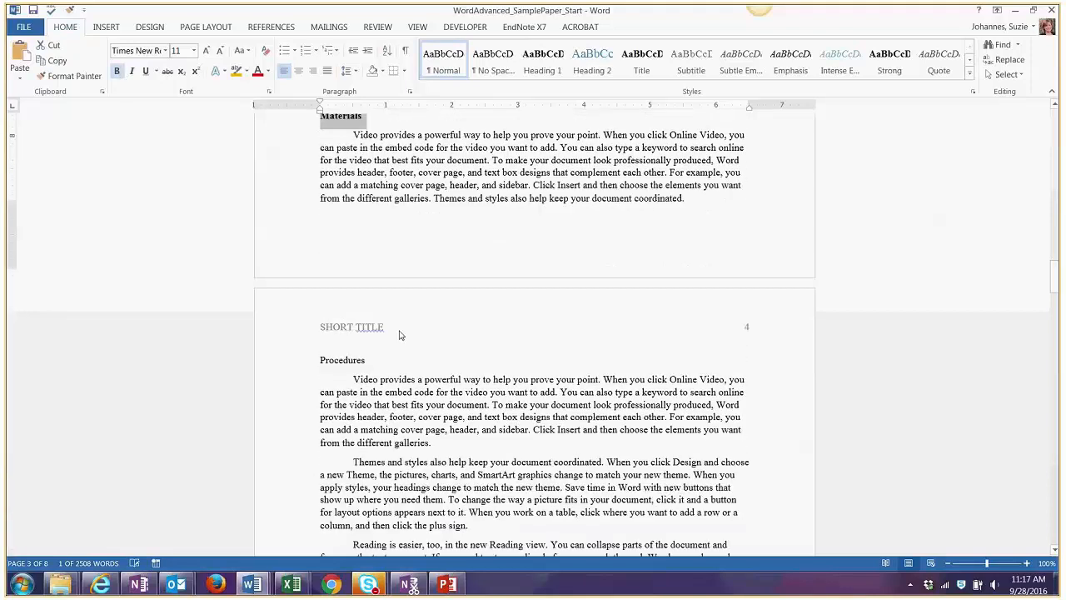
double_click(346, 350)
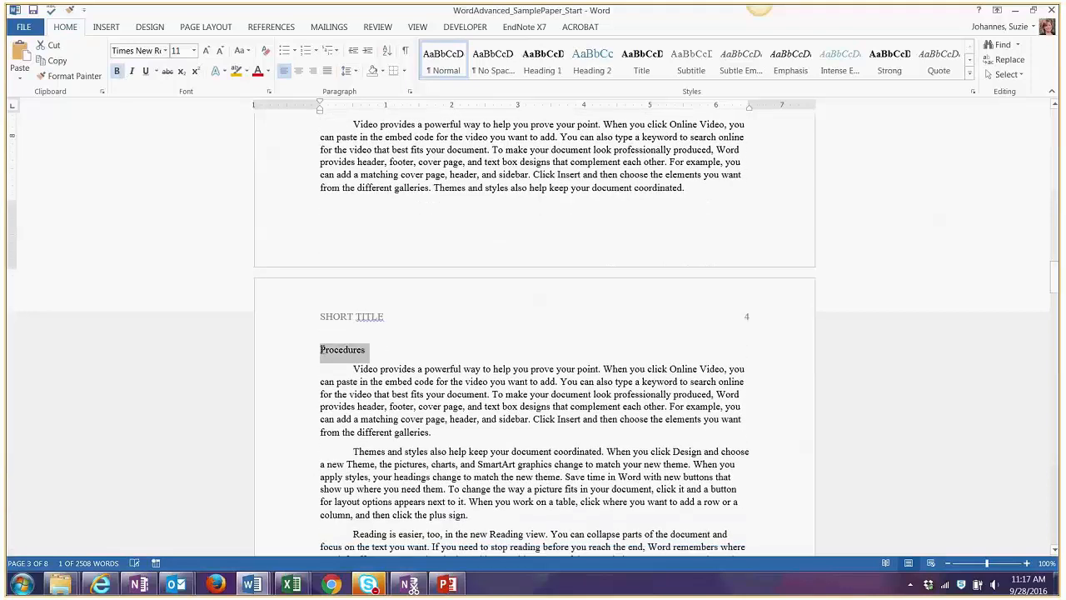
left_click(118, 71)
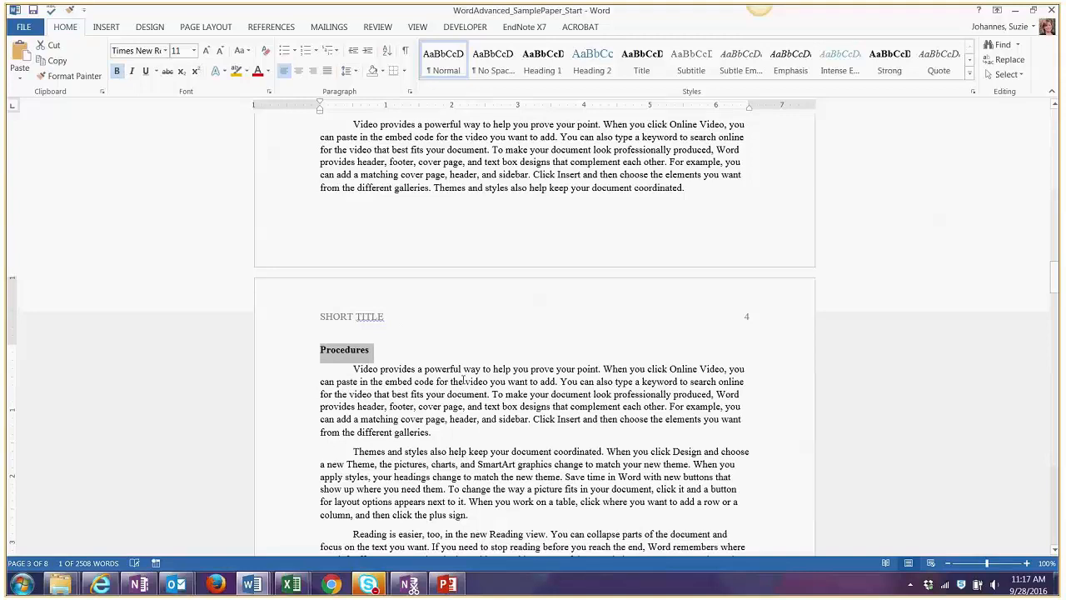
- Update the Heading 2 style to match the bold Participants subheading
scroll(464, 380, "up", 7)
left_click_drag(383, 316, 320, 315)
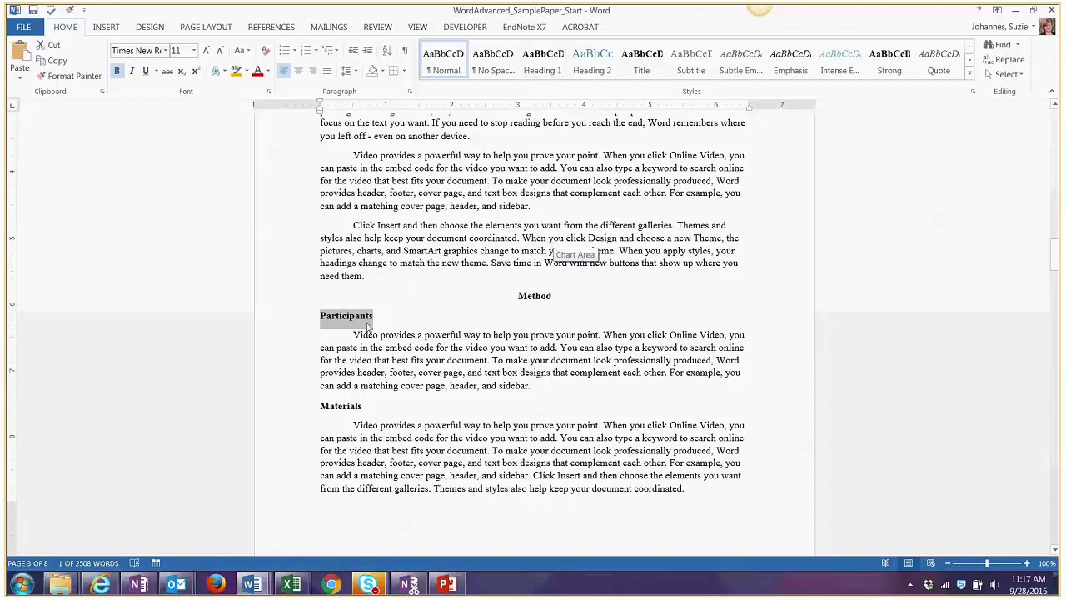
right_click(597, 71)
left_click(638, 81)
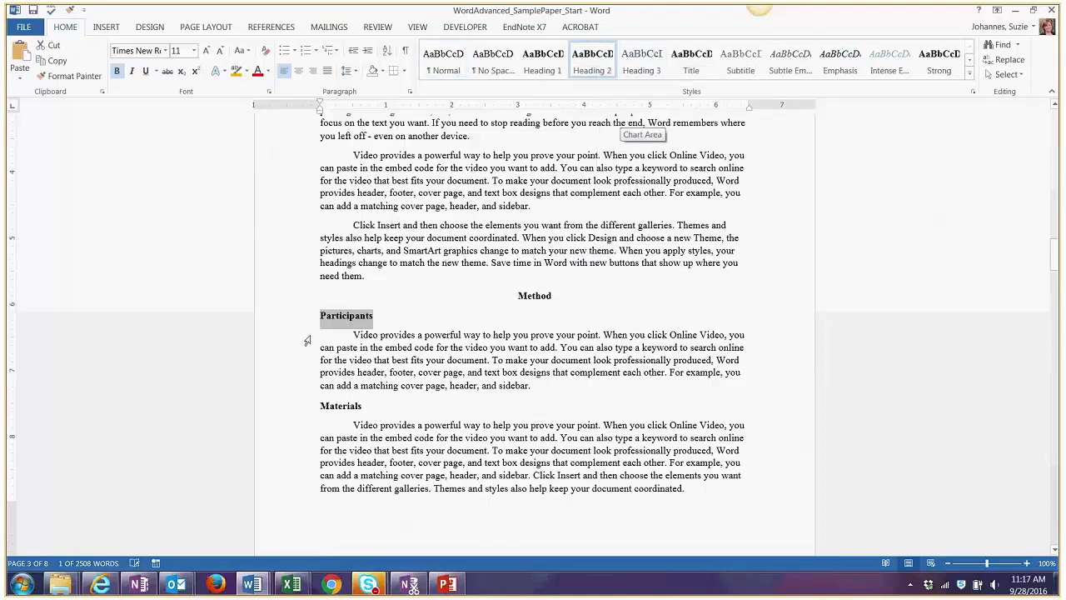
- Apply the Heading 2 style to the Materials and Procedures subheadings
left_click(308, 406)
scroll(308, 406, "down", 4)
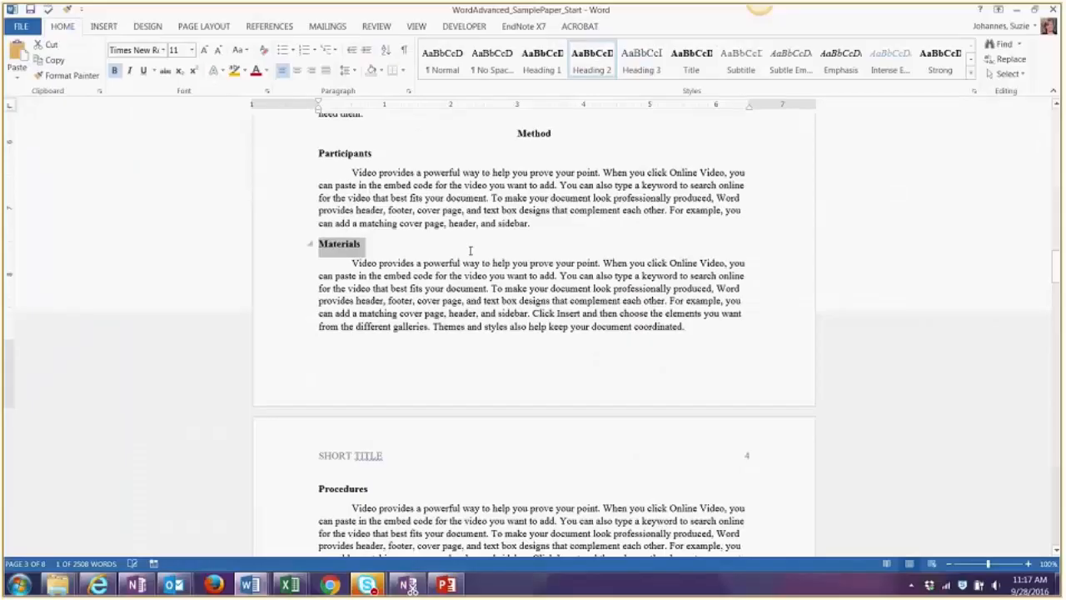
scroll(467, 259, "down", 4)
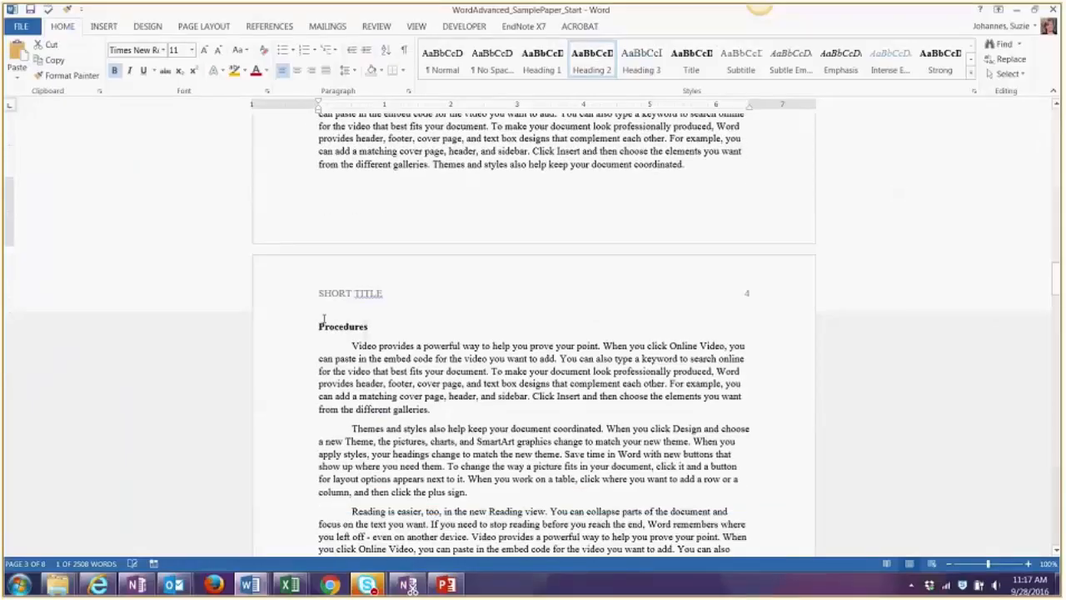
double_click(332, 325)
- Make the run-in sentence "Subheading that goes into a specific topic." in the Discussion section on page 6 bold
scroll(558, 292, "down", 7)
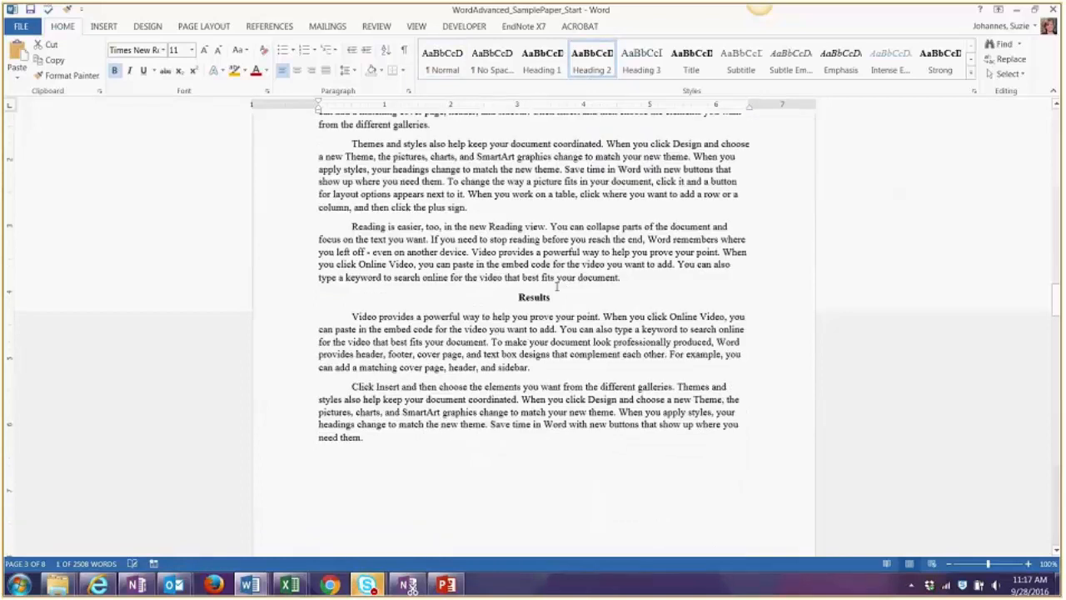
scroll(507, 317, "up", 8)
scroll(508, 315, "down", 8)
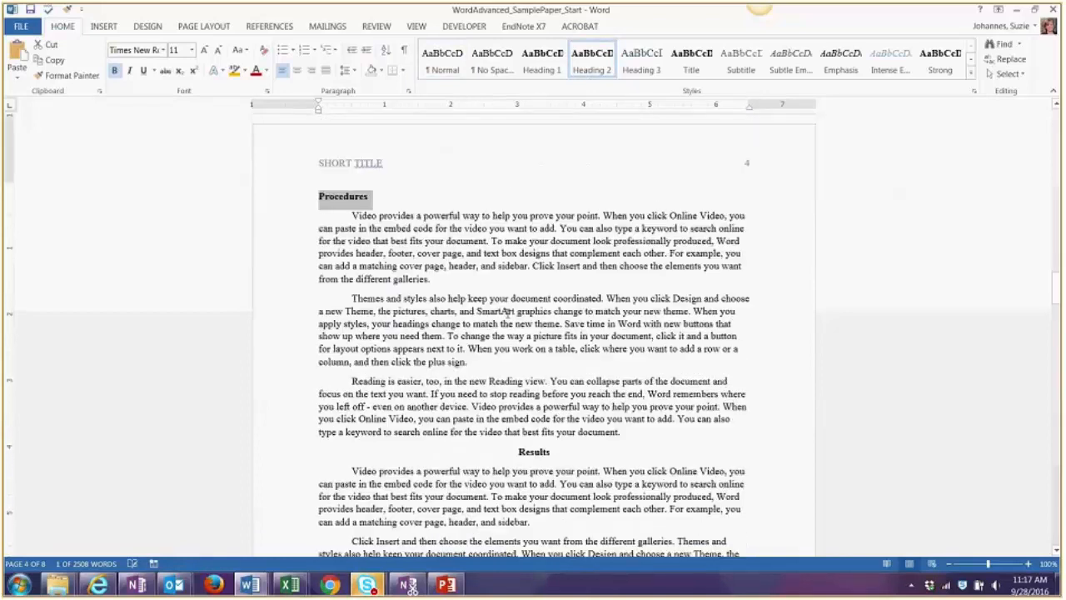
scroll(508, 315, "down", 16)
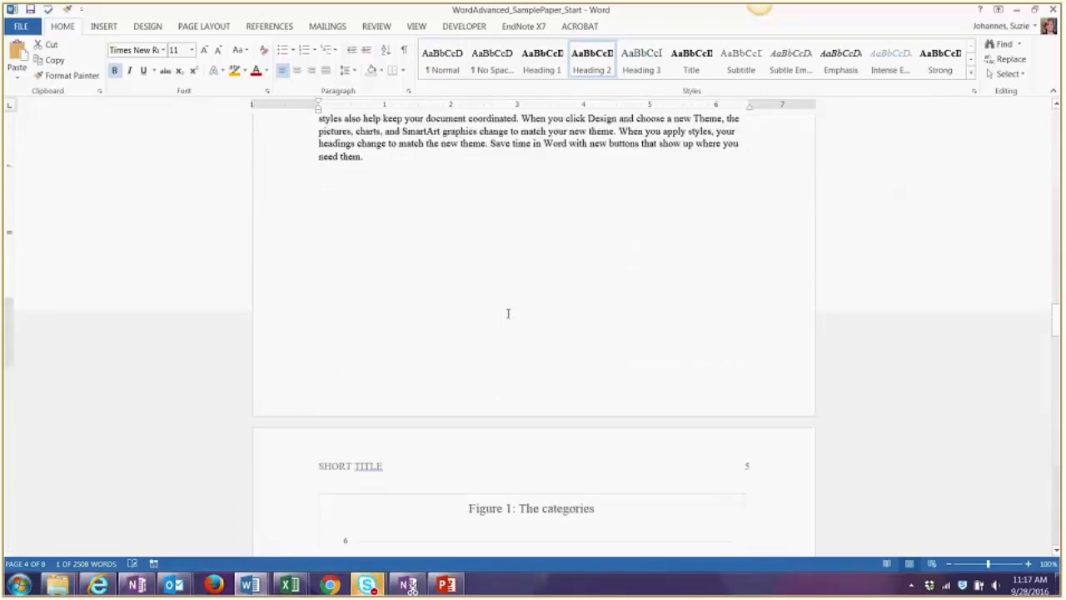
scroll(507, 315, "down", 20)
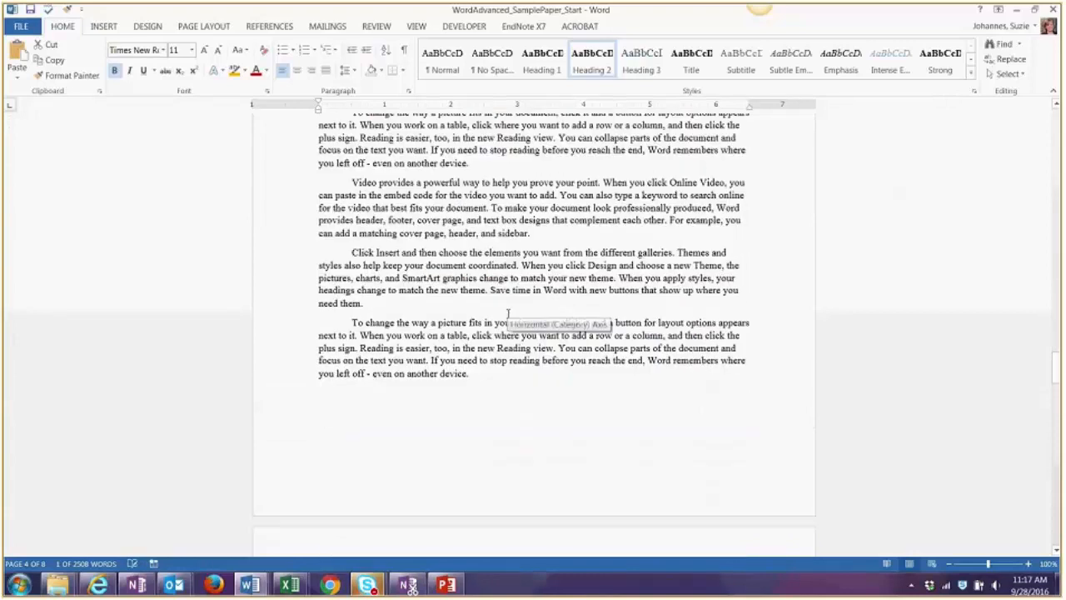
scroll(507, 315, "down", 5)
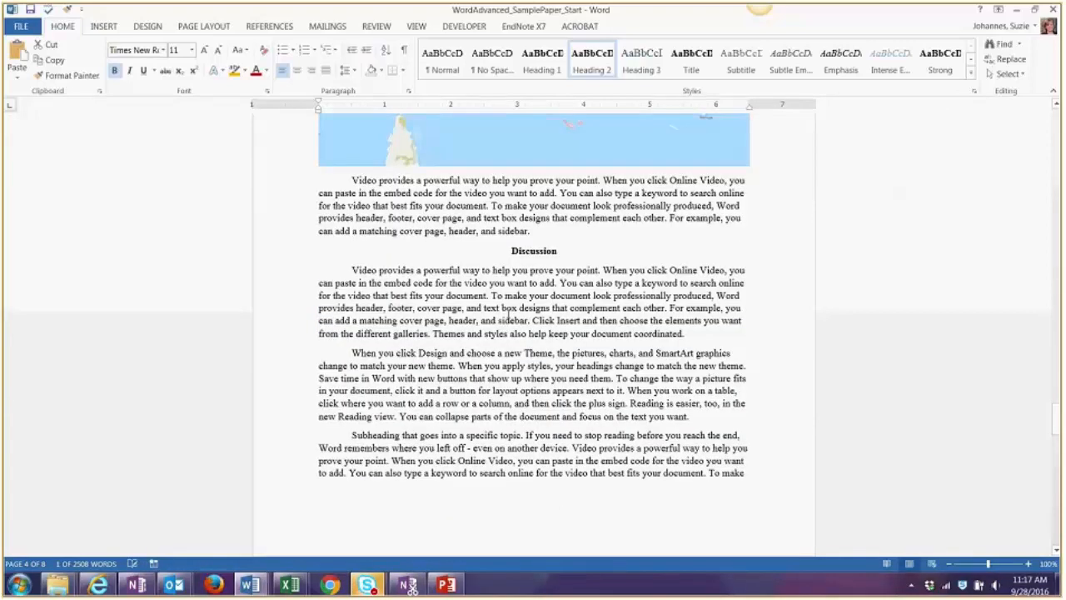
scroll(505, 316, "down", 5)
scroll(503, 306, "up", 2)
scroll(503, 306, "up", 1)
left_click_drag(524, 344, 353, 351)
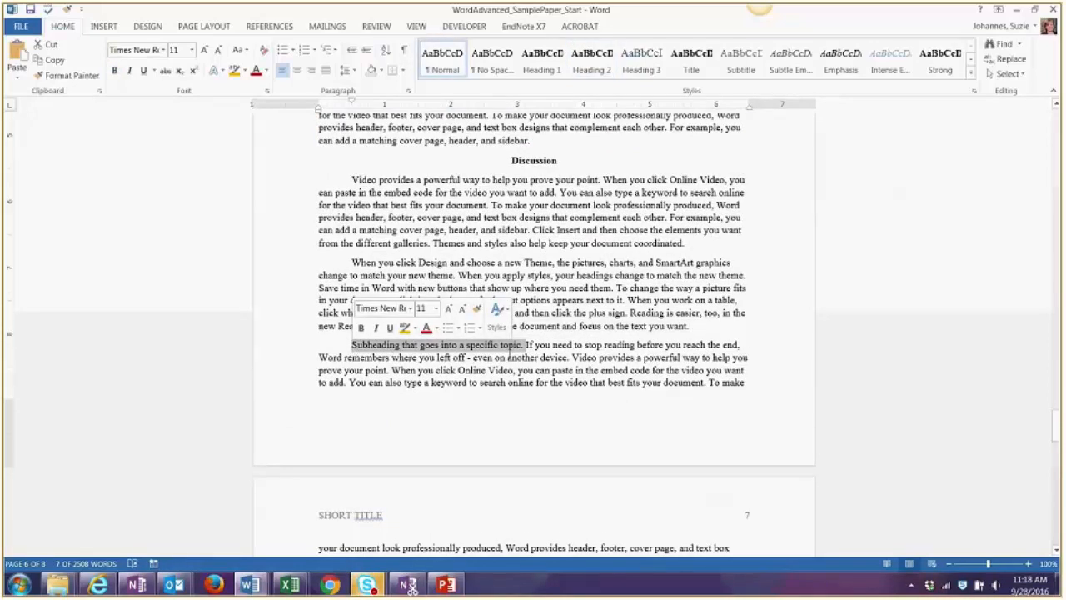
key("ctrl+b")
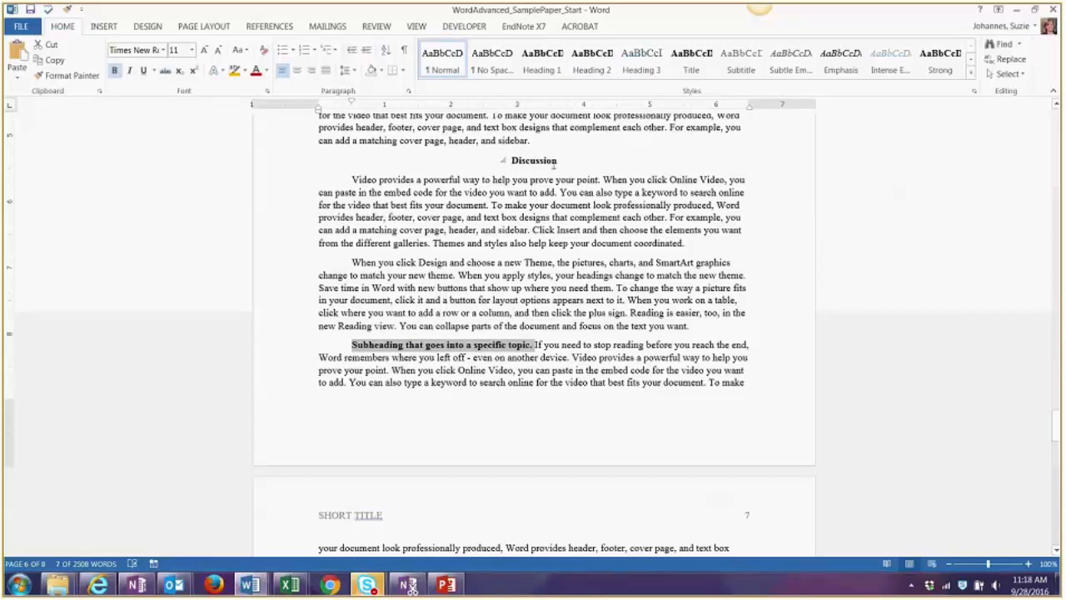
- Review the Results heading and the pages that follow it, returning to the bold run-in subheading in the Discussion section
scroll(542, 174, "up", 7)
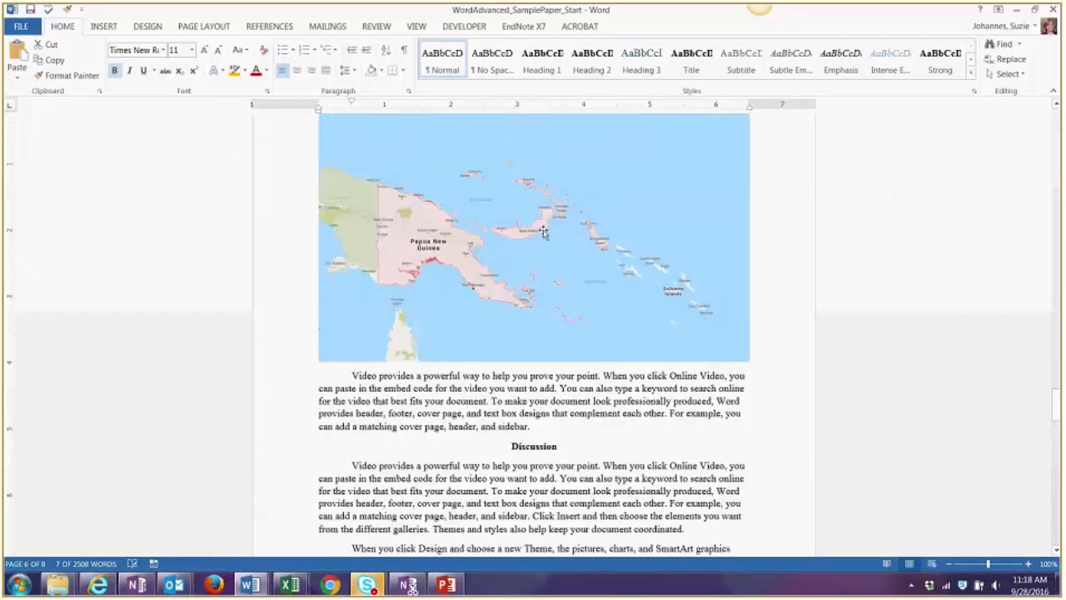
scroll(542, 231, "up", 10)
scroll(546, 236, "up", 20)
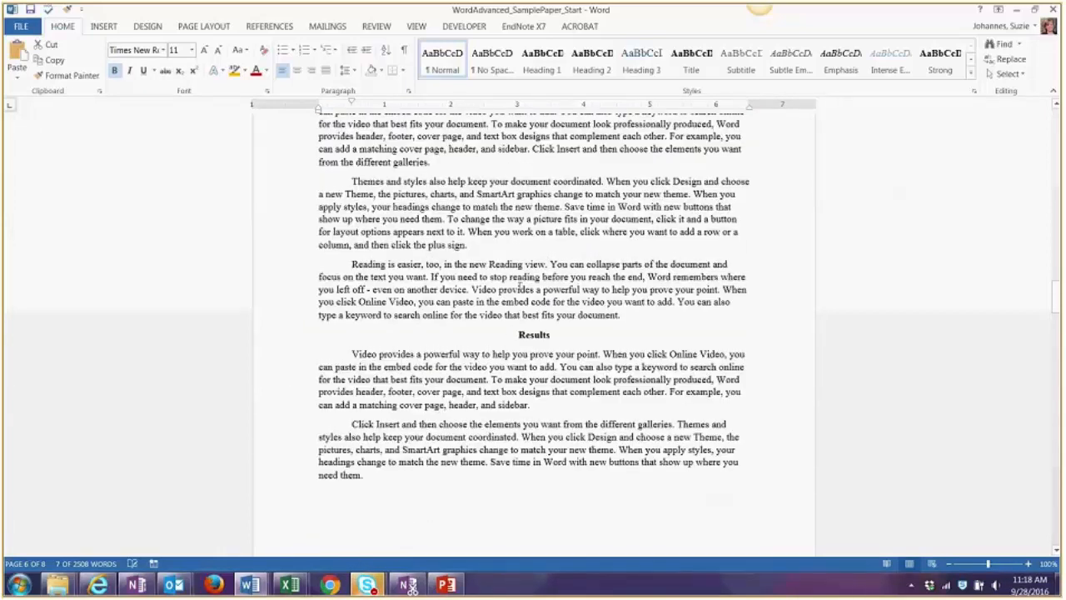
left_click(551, 334)
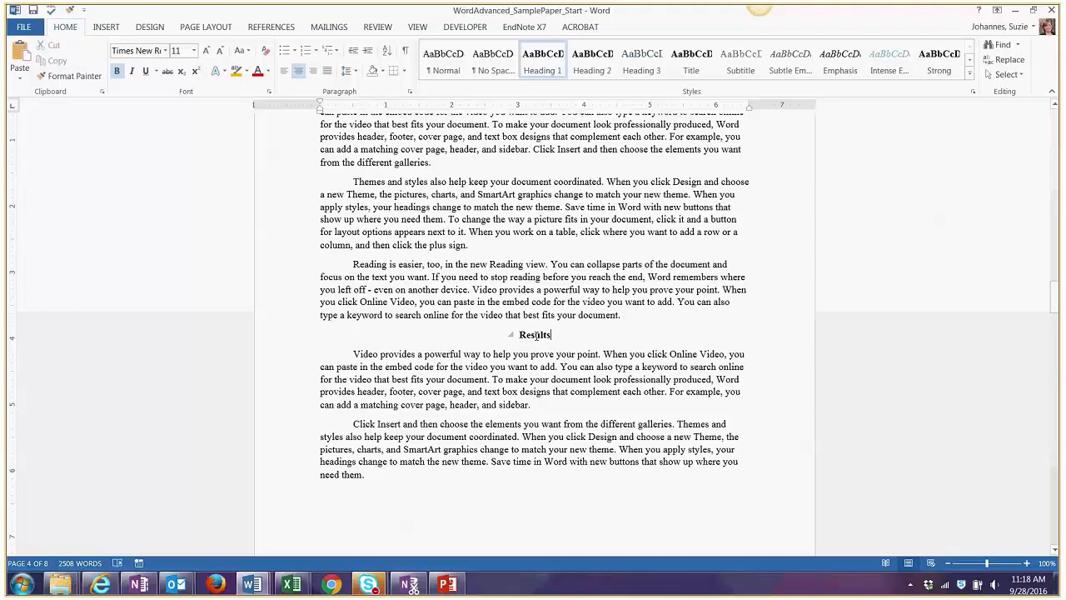
scroll(563, 336, "down", 1)
scroll(564, 336, "down", 10)
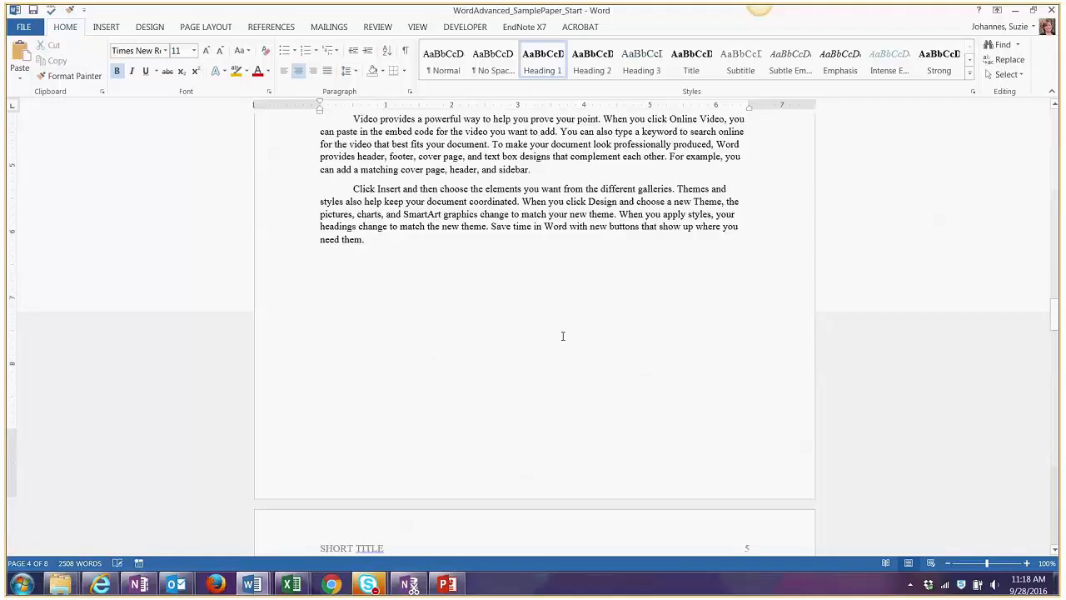
scroll(563, 336, "down", 12)
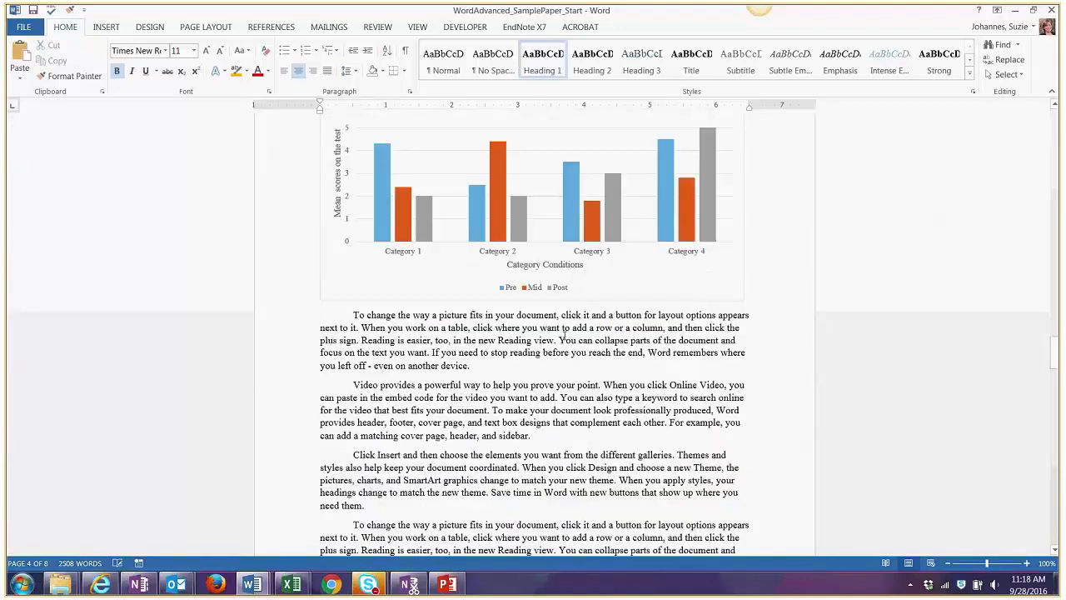
scroll(564, 336, "down", 2)
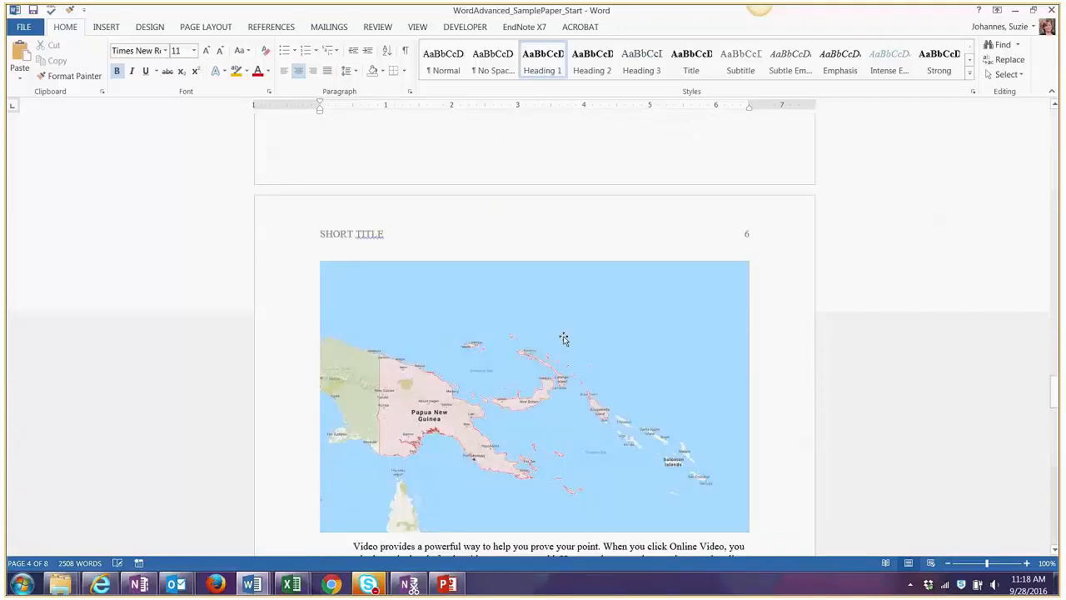
scroll(563, 338, "down", 13)
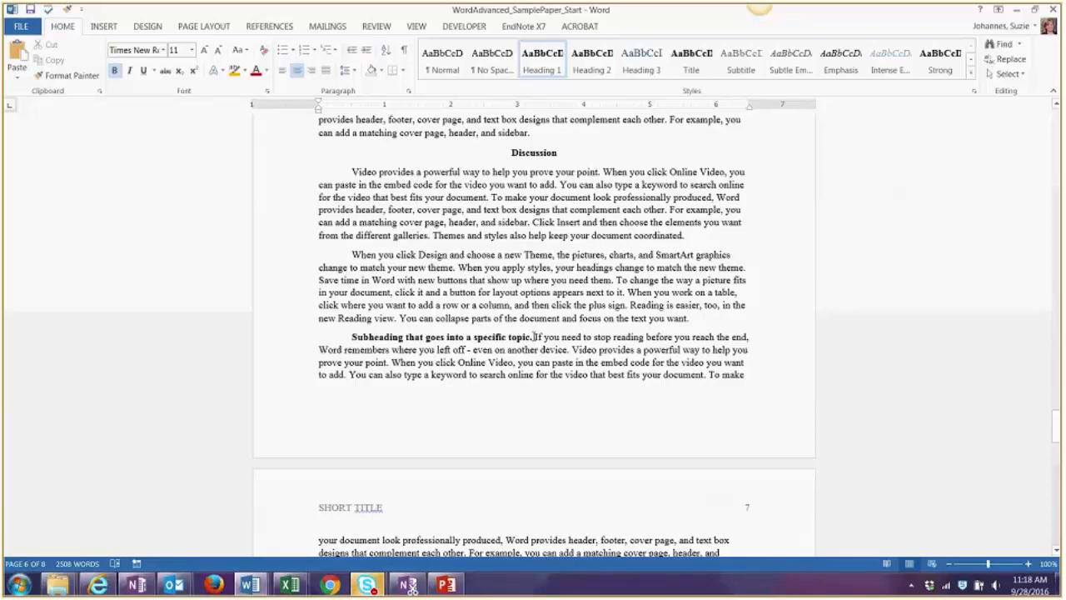
- Update the Heading 3 style to match the bold sentence "Subheading that goes into a specific topic."
left_click_drag(533, 337, 351, 337)
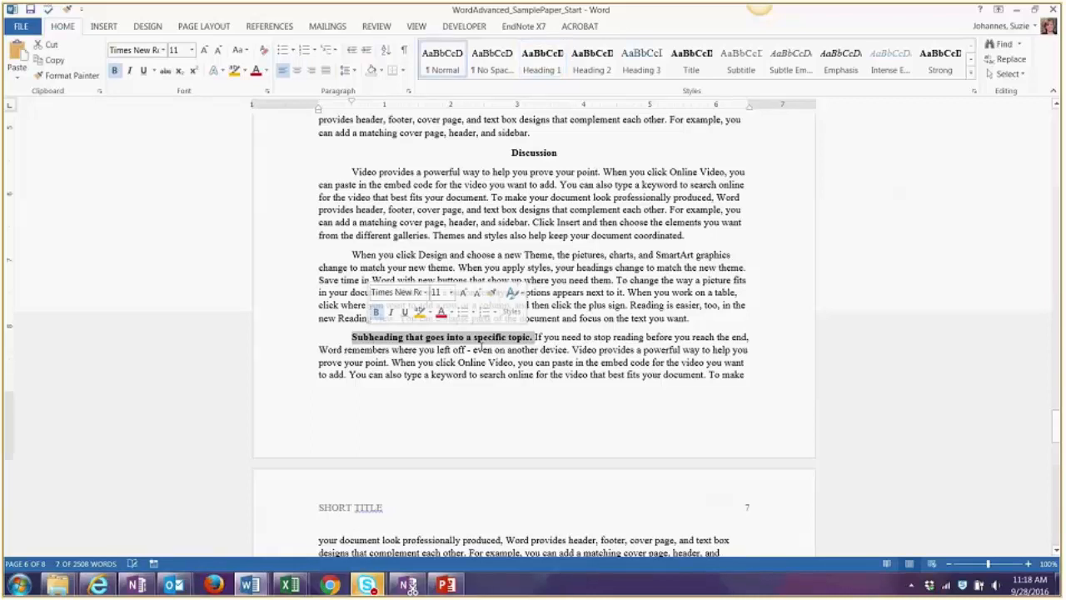
right_click(664, 78)
left_click(665, 76)
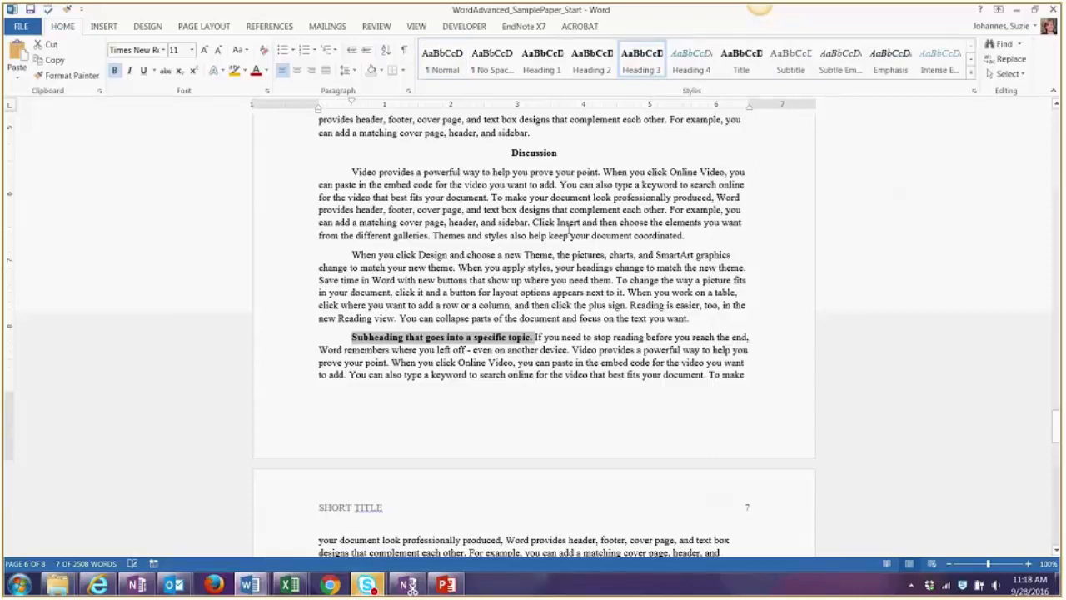
- Apply the Heading 3 style to the first sentence under Discussion and to the sentence starting "Themes and styles also help" on page 7
scroll(569, 224, "down", 1)
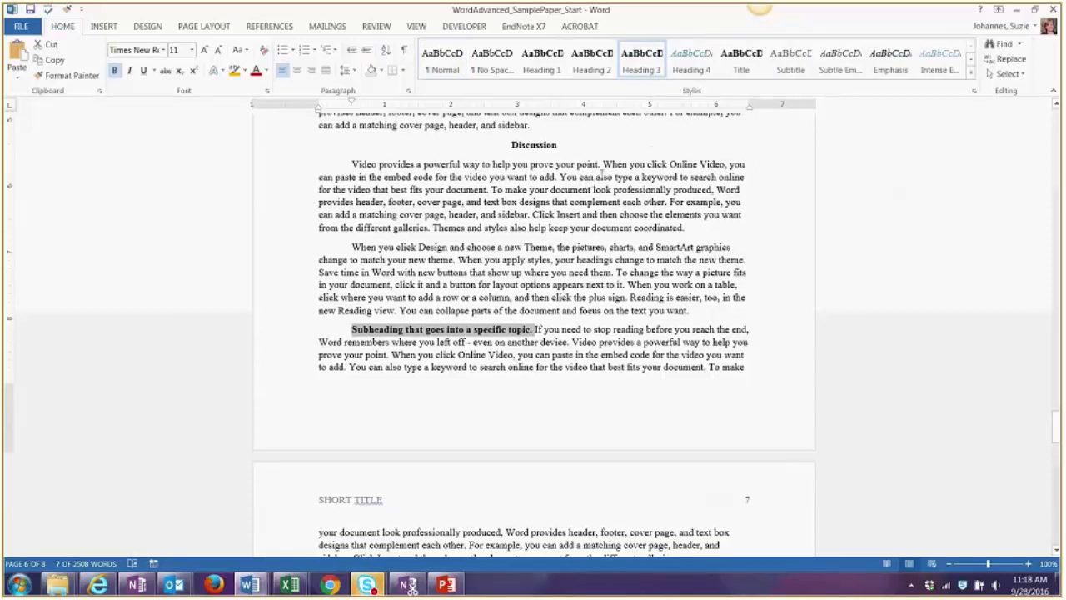
left_click_drag(602, 166, 364, 166)
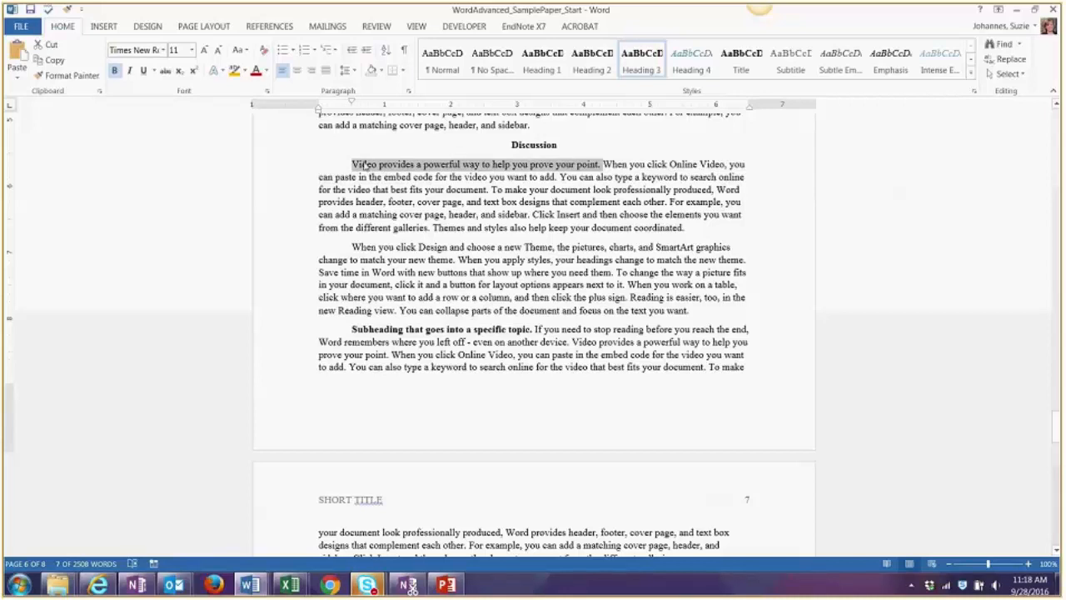
left_click(641, 60)
scroll(618, 216, "down", 6)
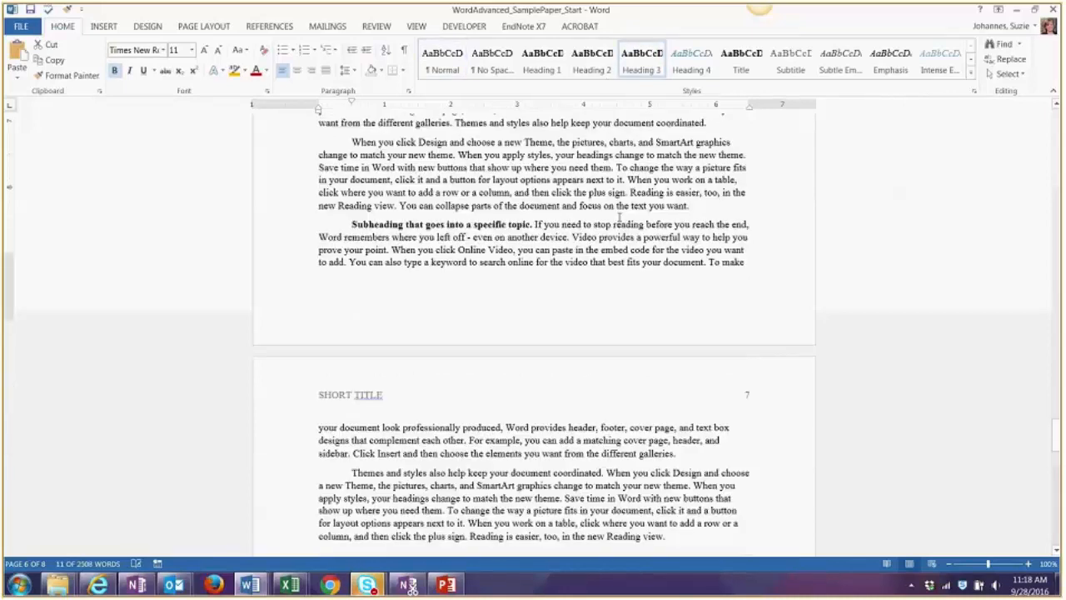
scroll(618, 217, "down", 2)
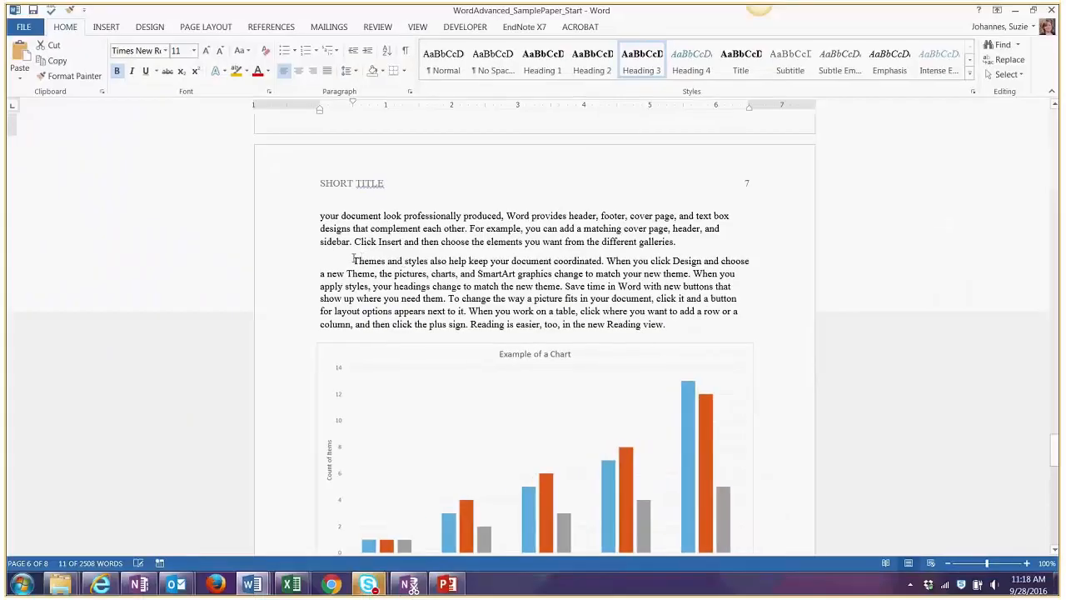
left_click_drag(355, 260, 596, 260)
key("ctrl+b")
- Apply the Heading 3 style to the sentence "Another subheading to another section." below the chart on page 7
scroll(592, 250, "down", 9)
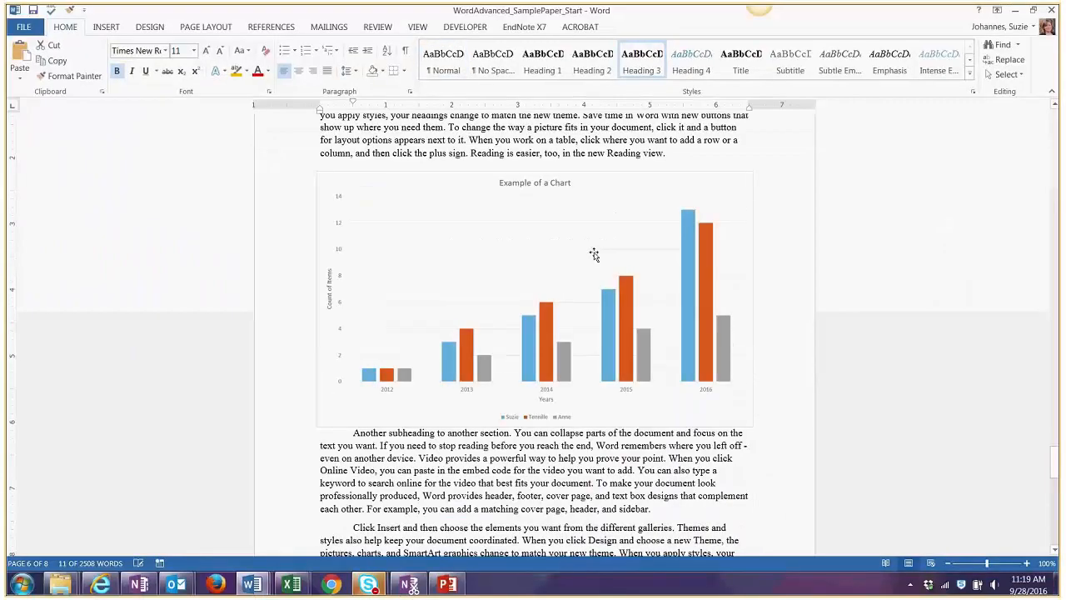
left_click_drag(353, 256, 514, 259)
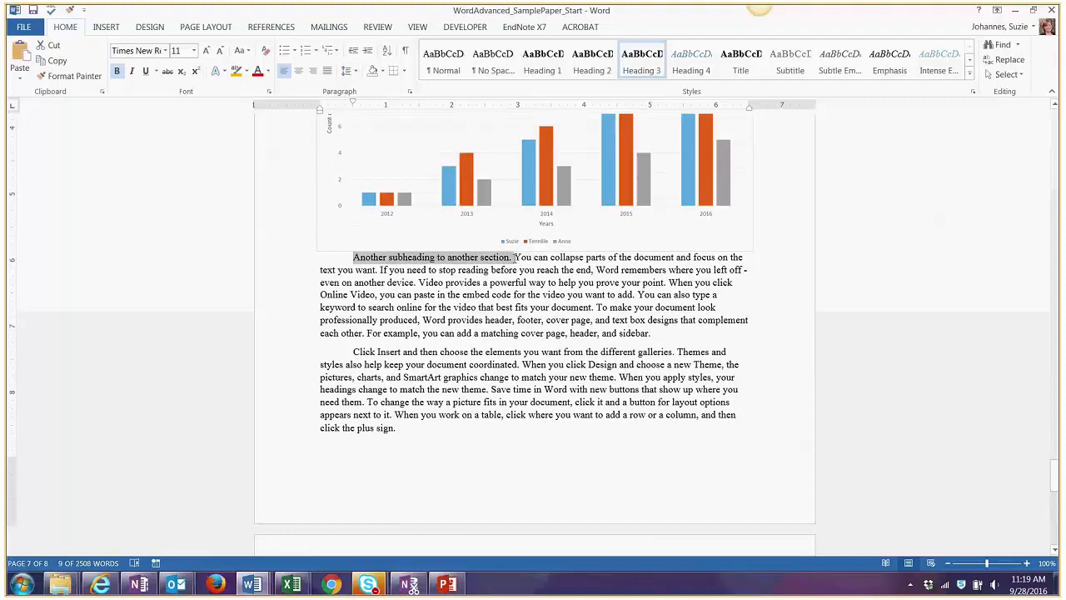
left_click(641, 62)
left_click(630, 295)
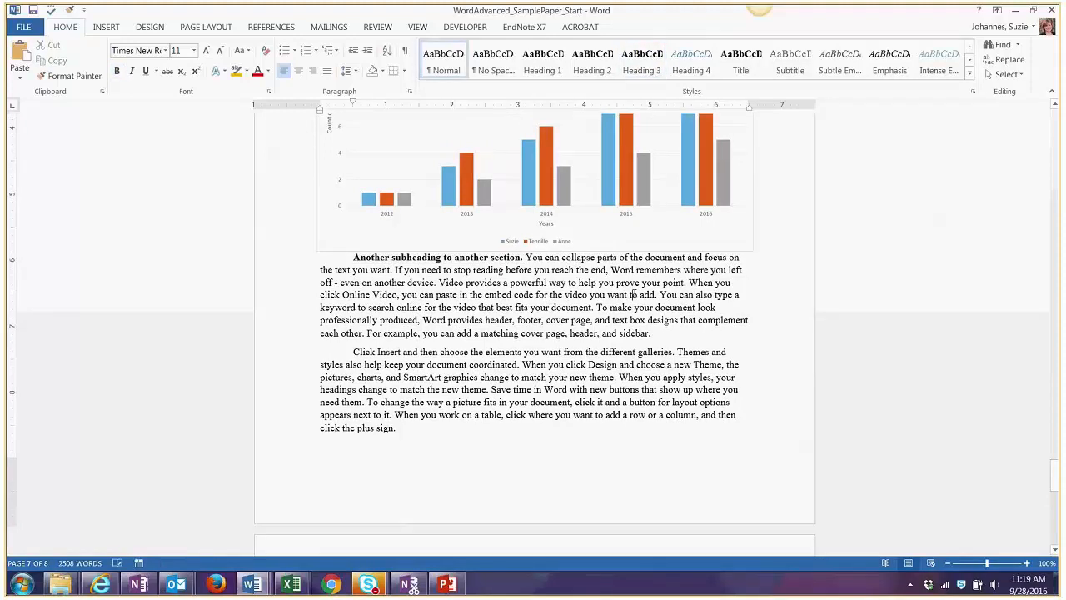
scroll(633, 296, "up", 2)
scroll(633, 295, "up", 15)
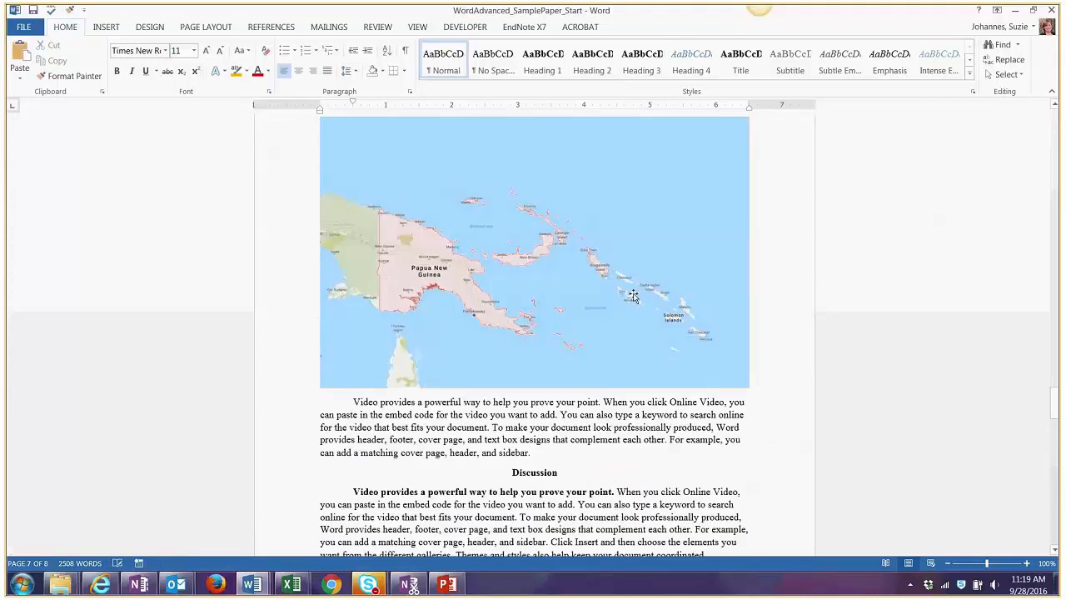
scroll(634, 293, "up", 10)
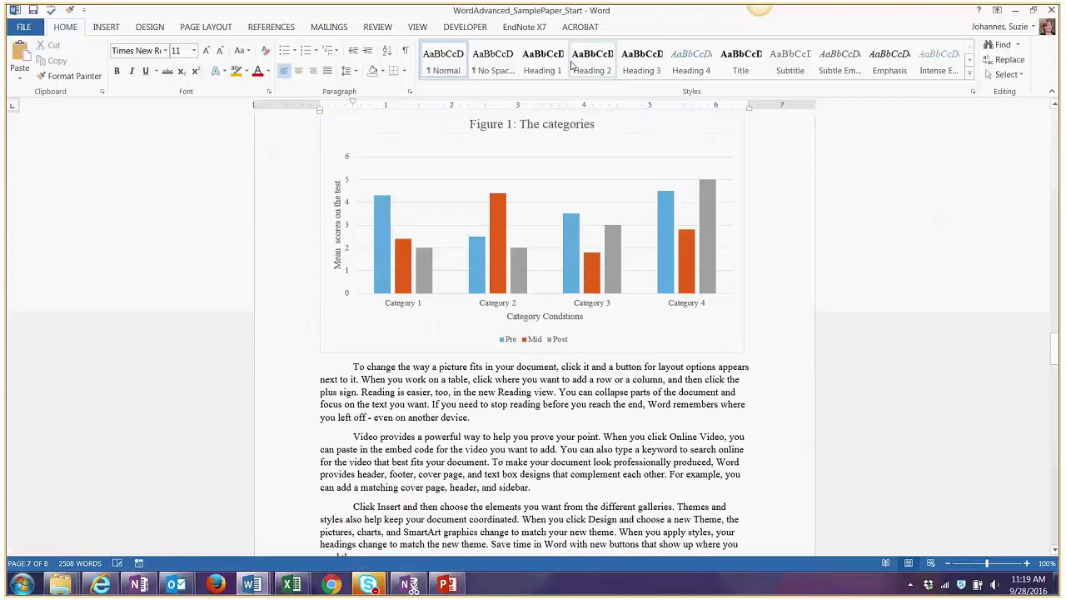
- Examine the formatting definitions of the Heading 1 and Heading 3 styles without changing them
left_click(557, 70)
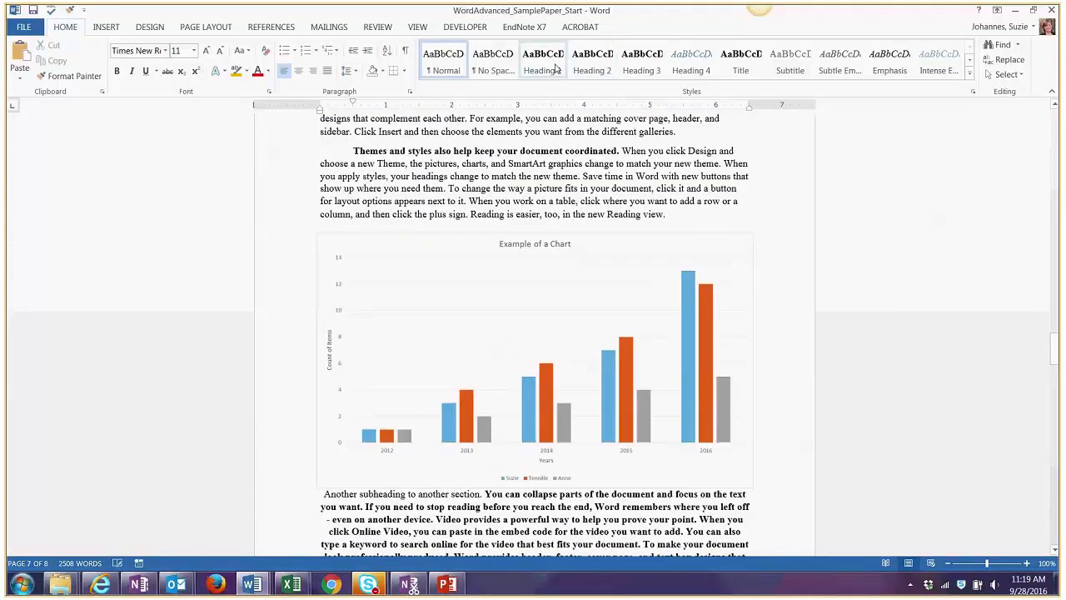
right_click(557, 70)
left_click(573, 90)
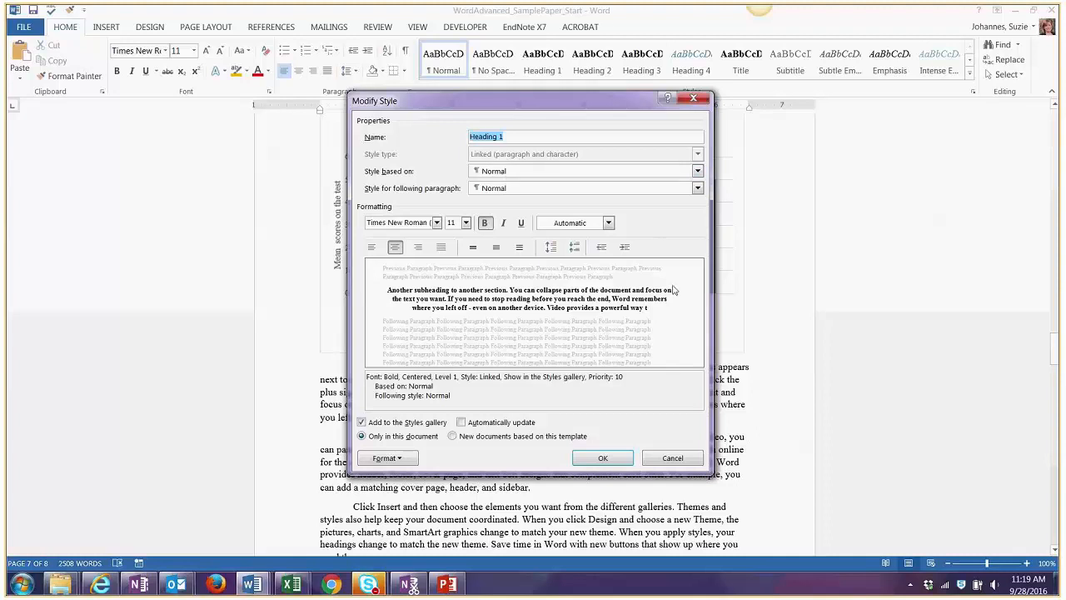
left_click(664, 458)
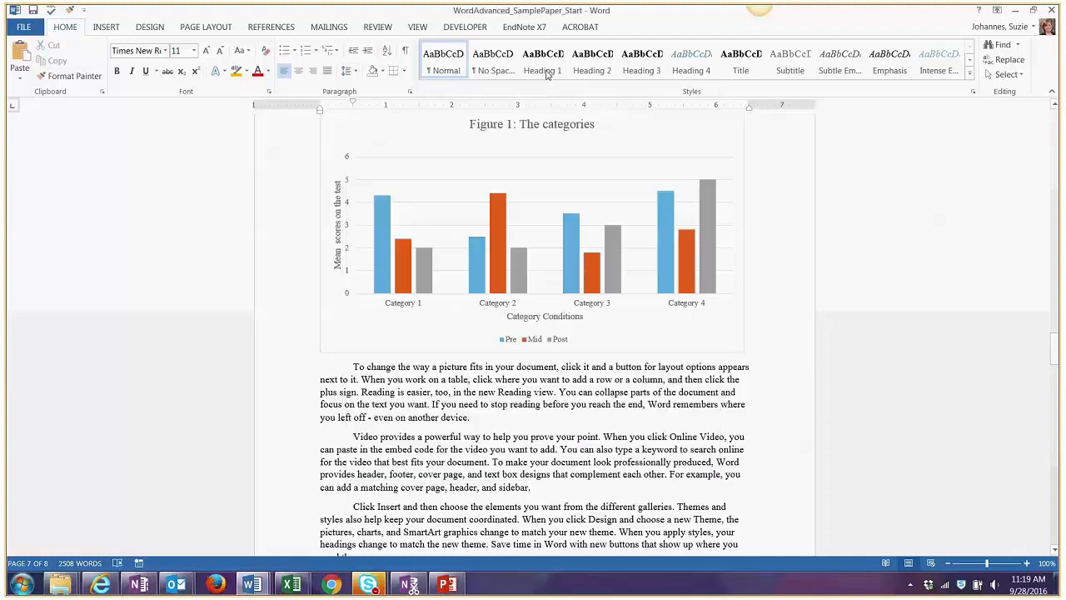
right_click(626, 69)
left_click(657, 95)
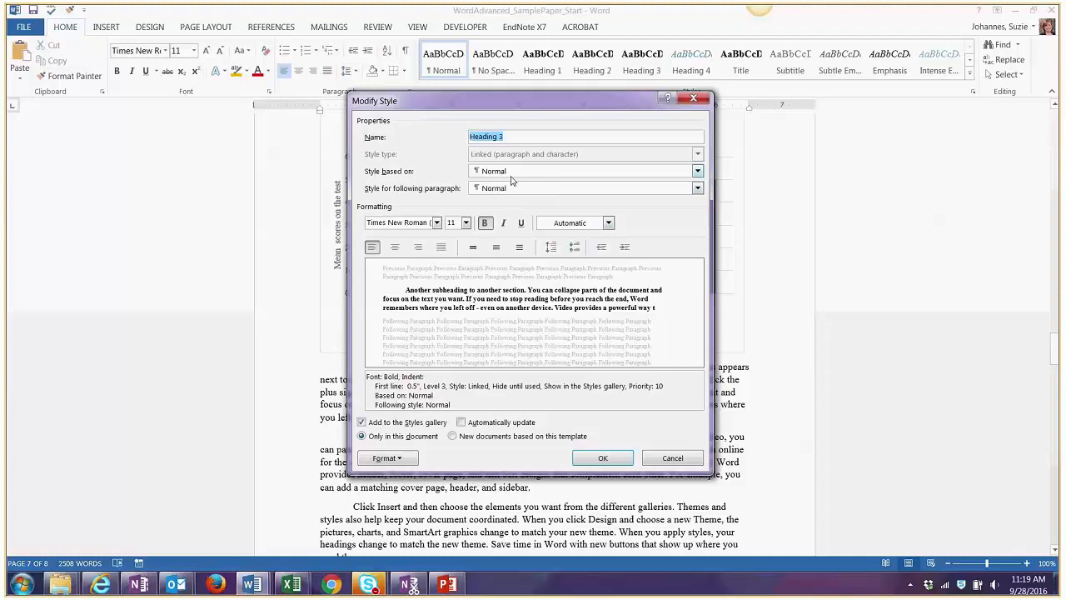
left_click(673, 458)
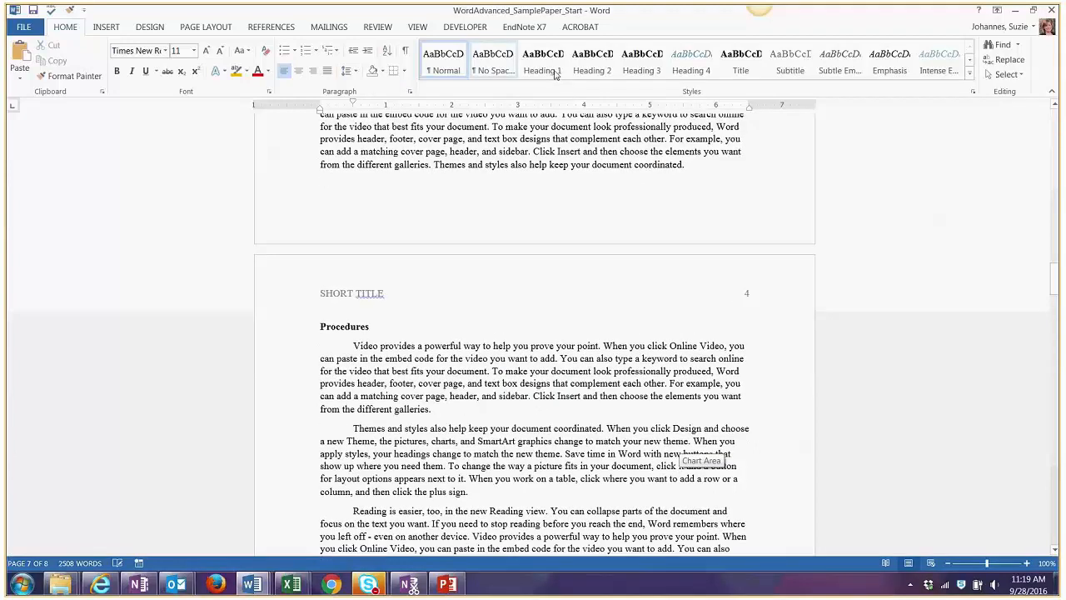
- Set the font size of the first body paragraph below the paper title on page 3 to 12
scroll(633, 191, "up", 3)
scroll(632, 191, "up", 20)
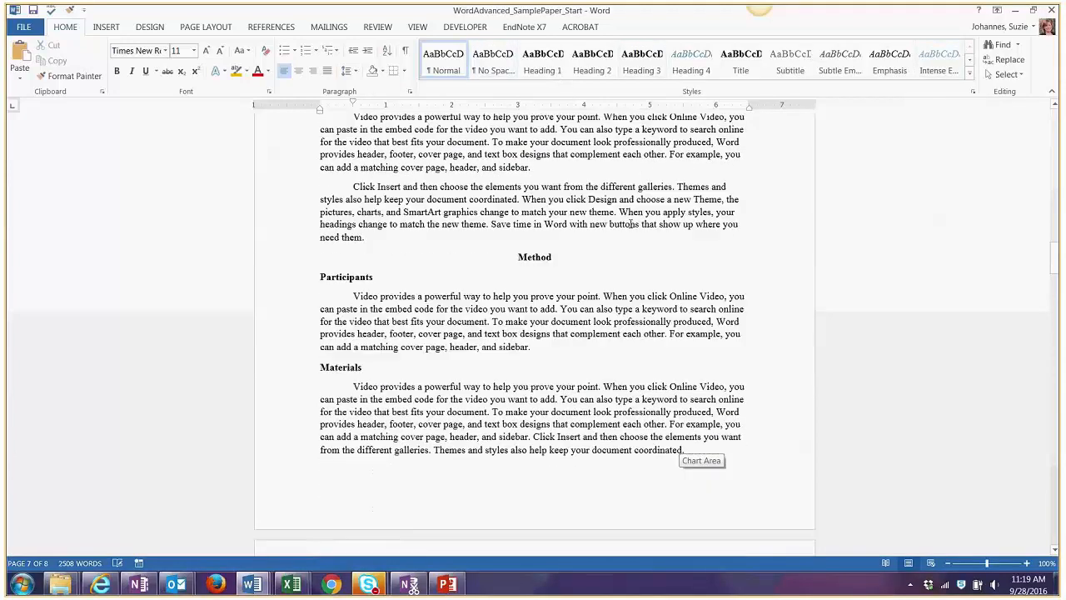
scroll(626, 239, "down", 15)
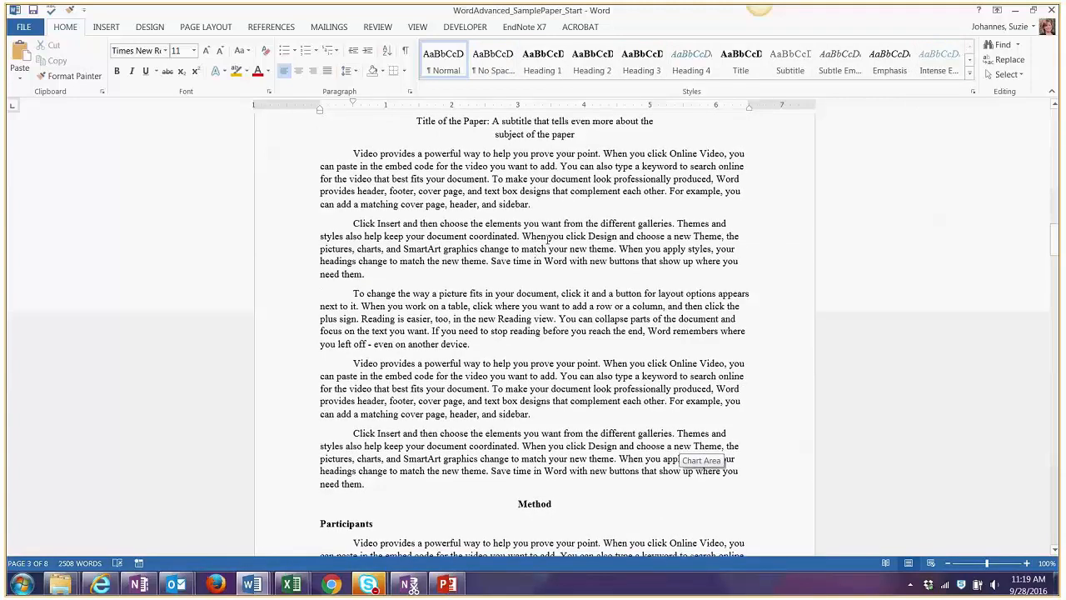
scroll(548, 242, "up", 2)
scroll(547, 240, "up", 2)
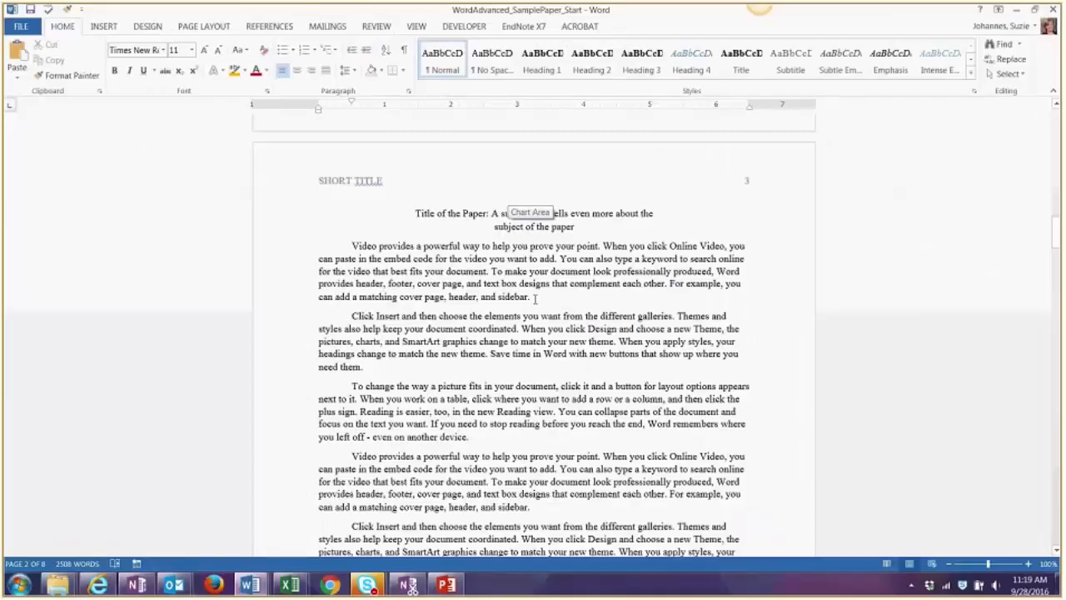
left_click_drag(529, 297, 352, 246)
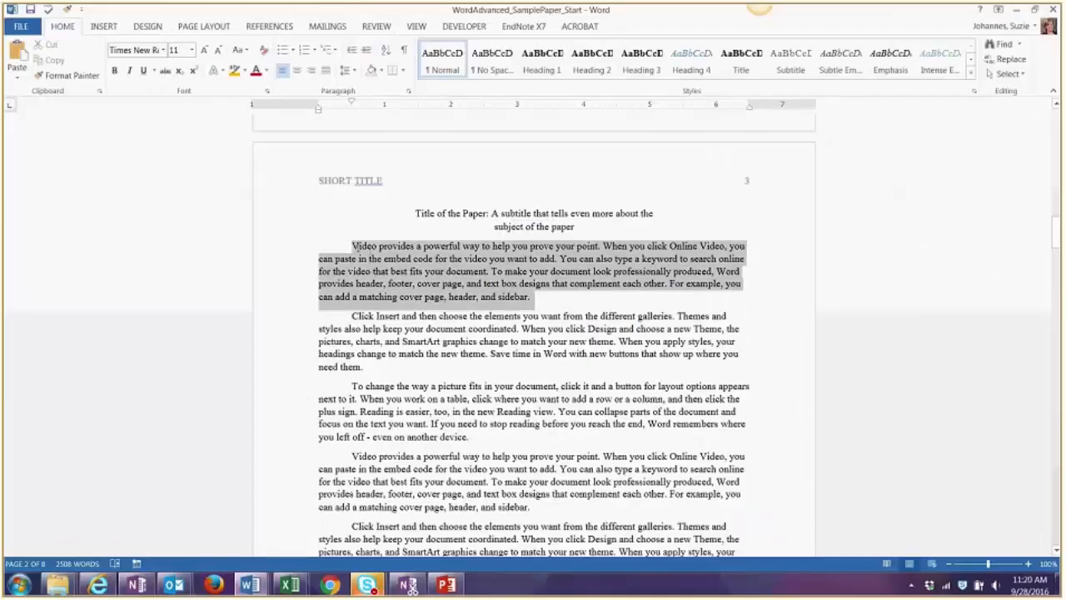
left_click(192, 50)
left_click(174, 131)
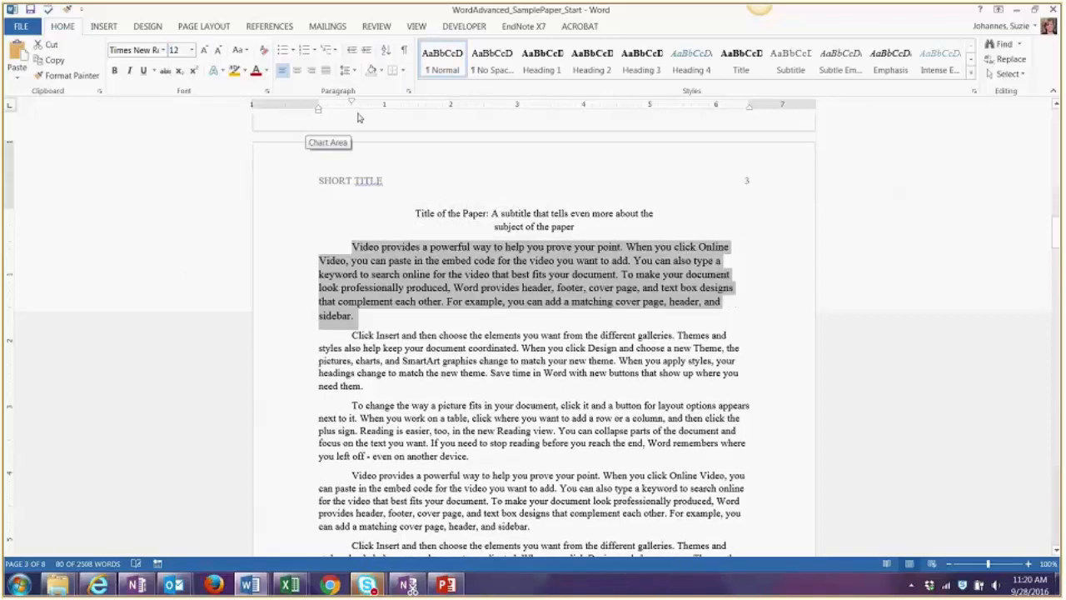
- Give the selected paragraph double line spacing with 0 pt after, and update the Normal style to match it
left_click(347, 70)
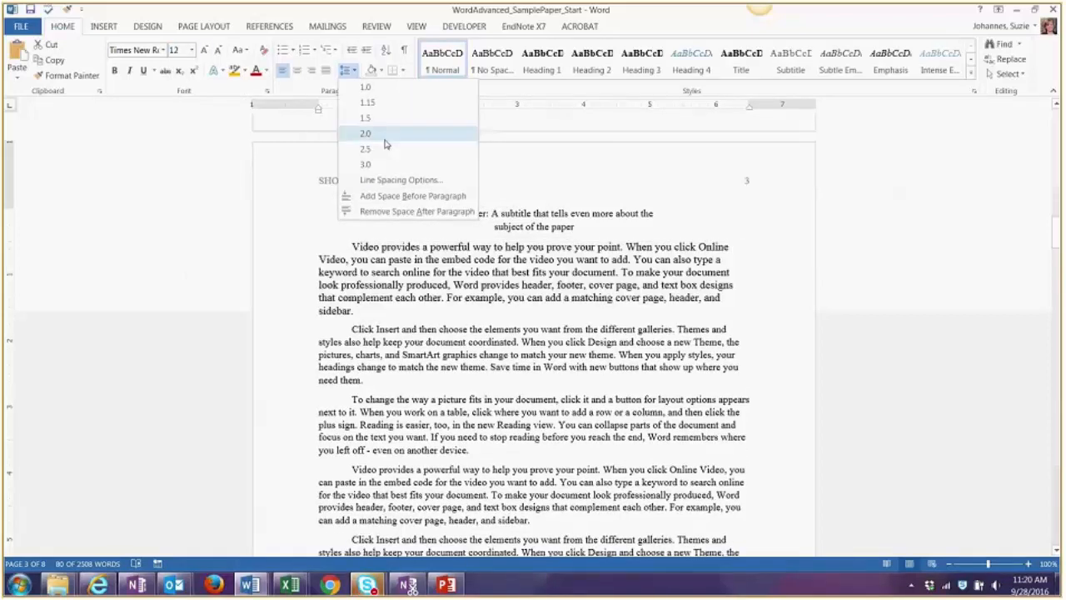
left_click(390, 180)
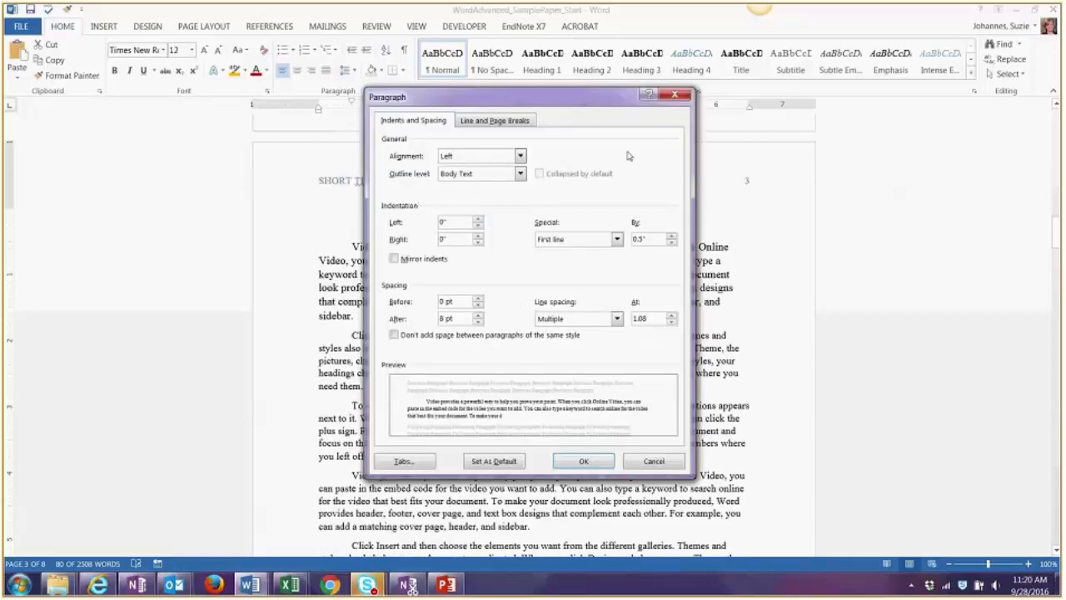
left_click_drag(596, 99, 782, 104)
left_click(801, 325)
left_click(754, 364)
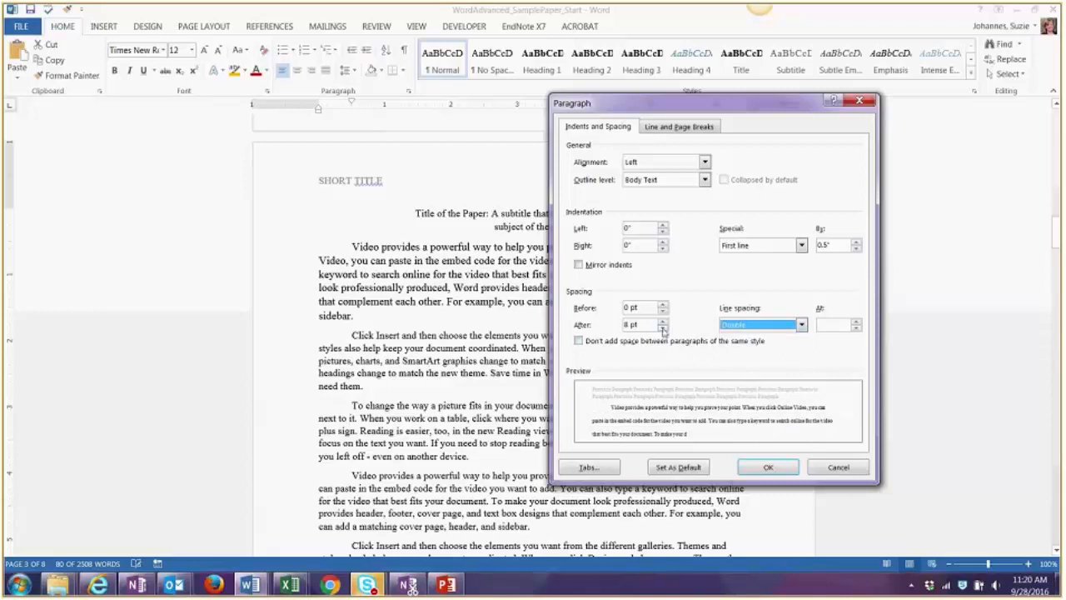
left_click(663, 328)
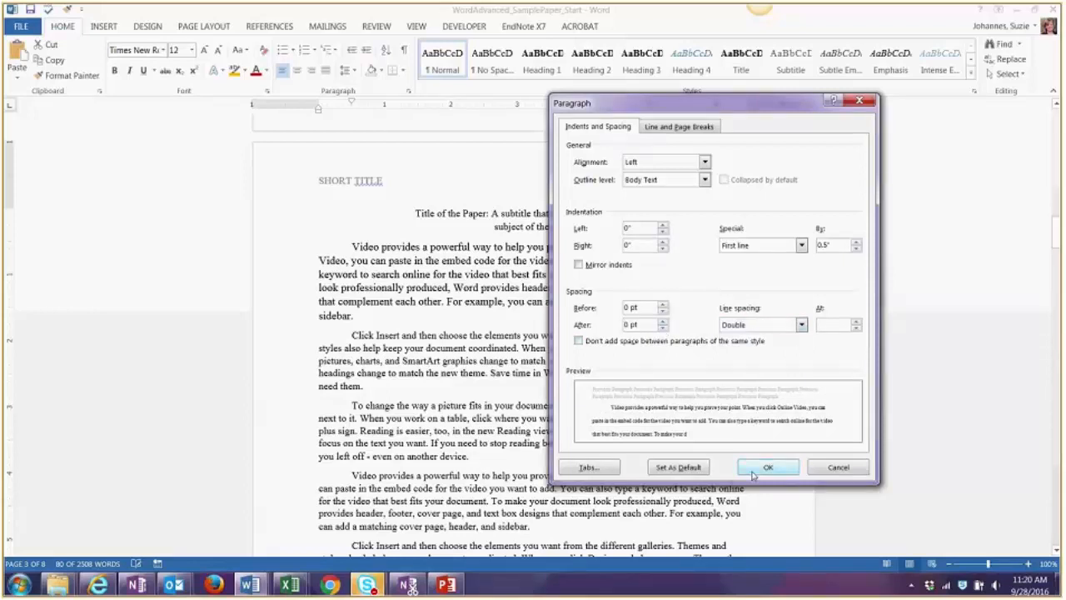
left_click(768, 468)
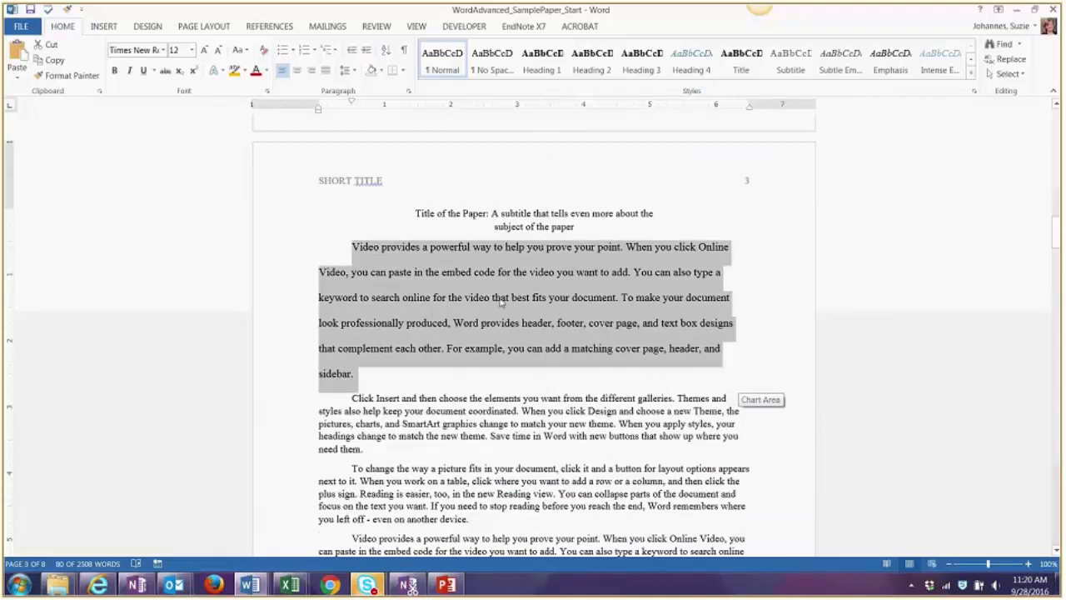
right_click(432, 70)
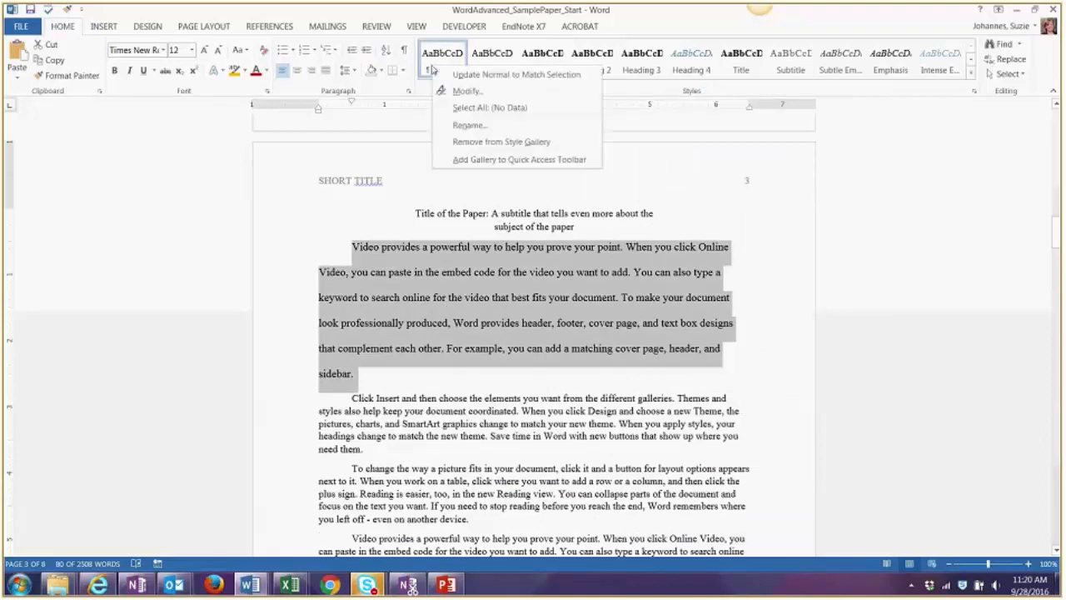
left_click(479, 76)
- Center the two-line paper title at the start of page 3
scroll(465, 253, "down", 2)
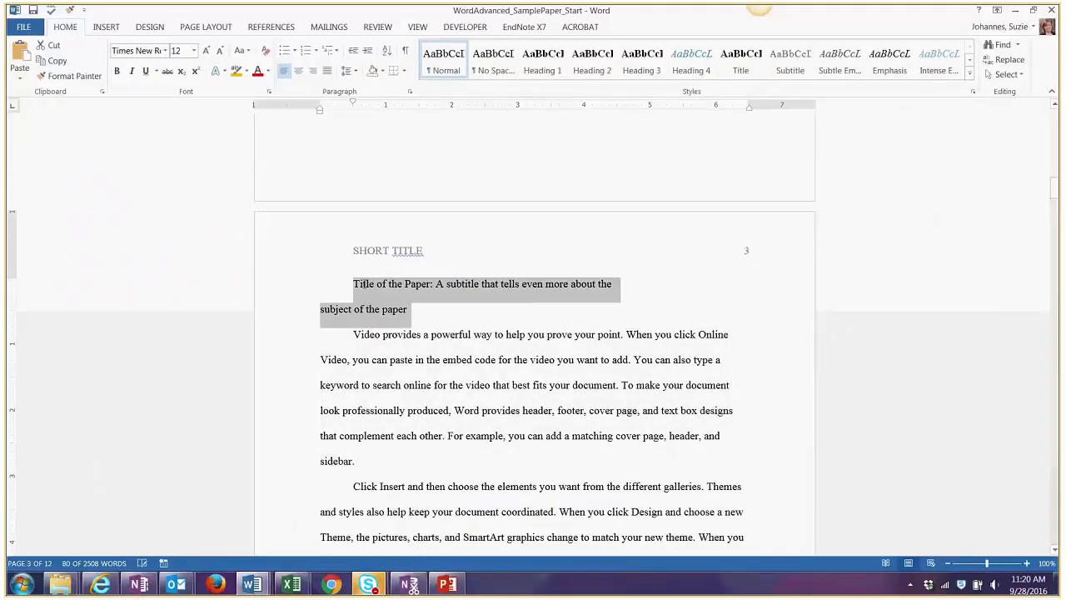
left_click(302, 71)
left_click(583, 345)
- Review the body text, headings, chart and map through the Discussion section, returning to the Abstract page
scroll(522, 342, "down", 5)
scroll(523, 342, "down", 14)
scroll(522, 332, "down", 20)
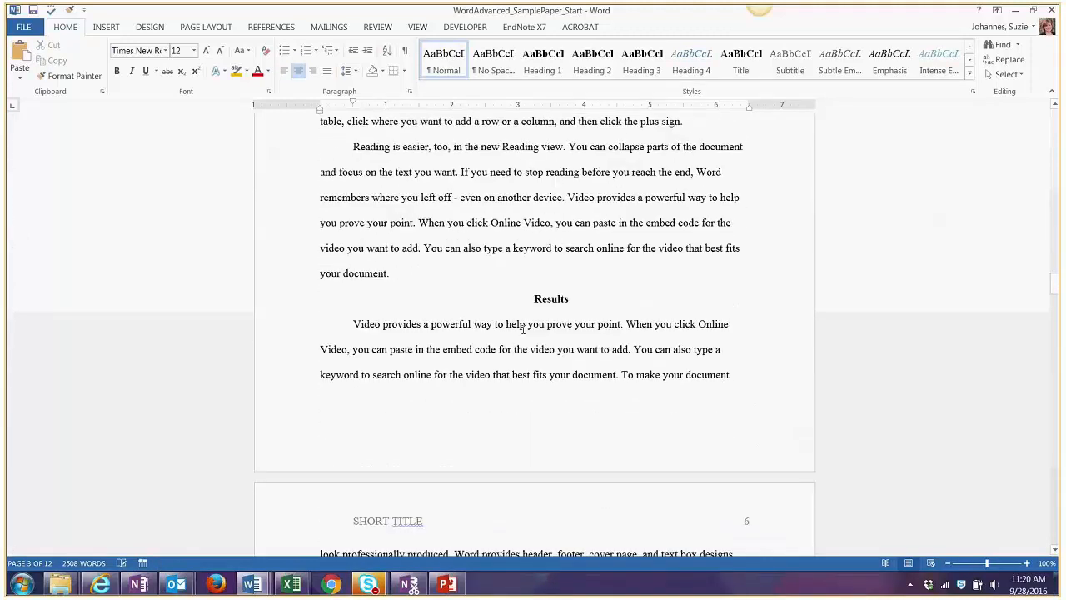
scroll(522, 330, "down", 20)
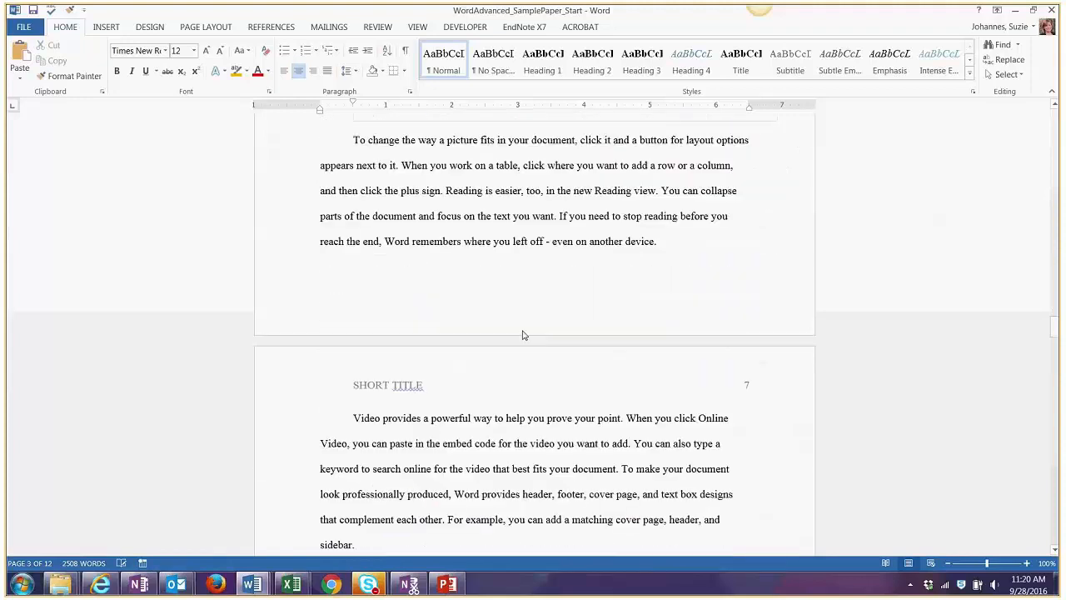
scroll(522, 332, "down", 20)
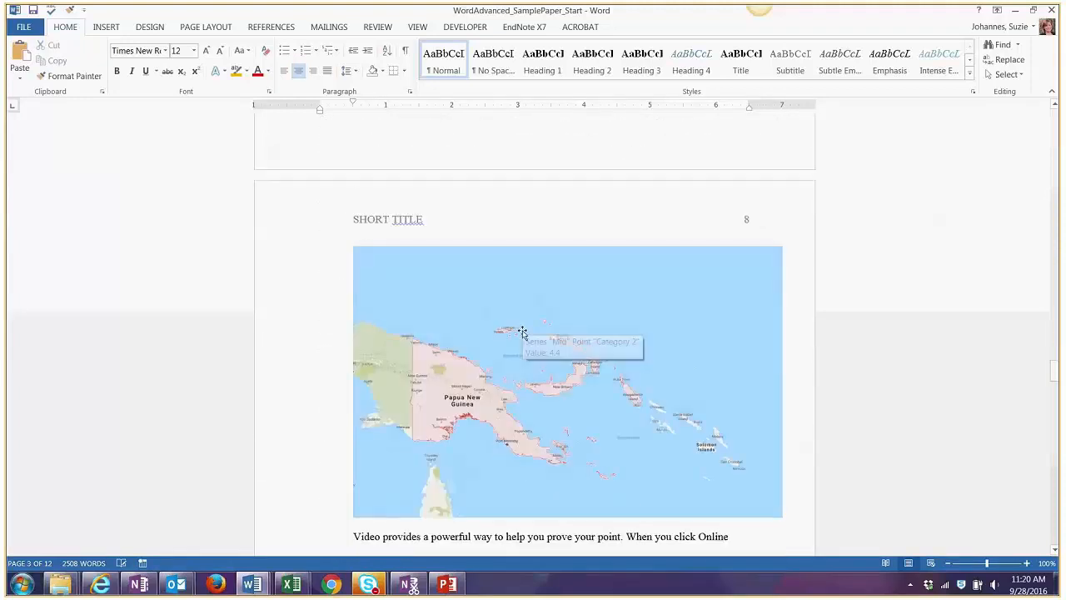
scroll(522, 332, "down", 10)
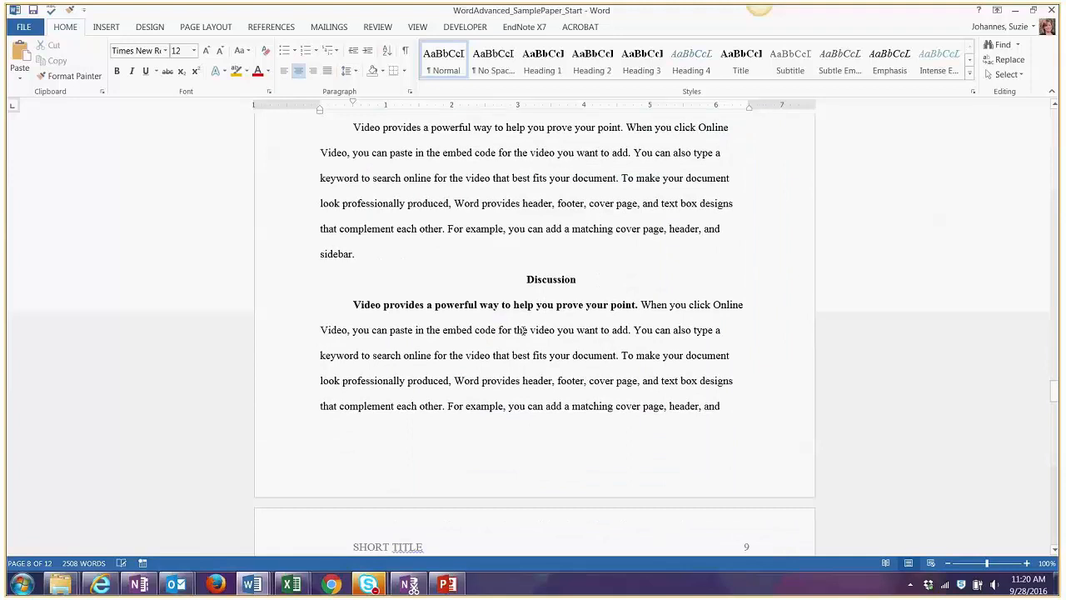
scroll(523, 330, "up", 20)
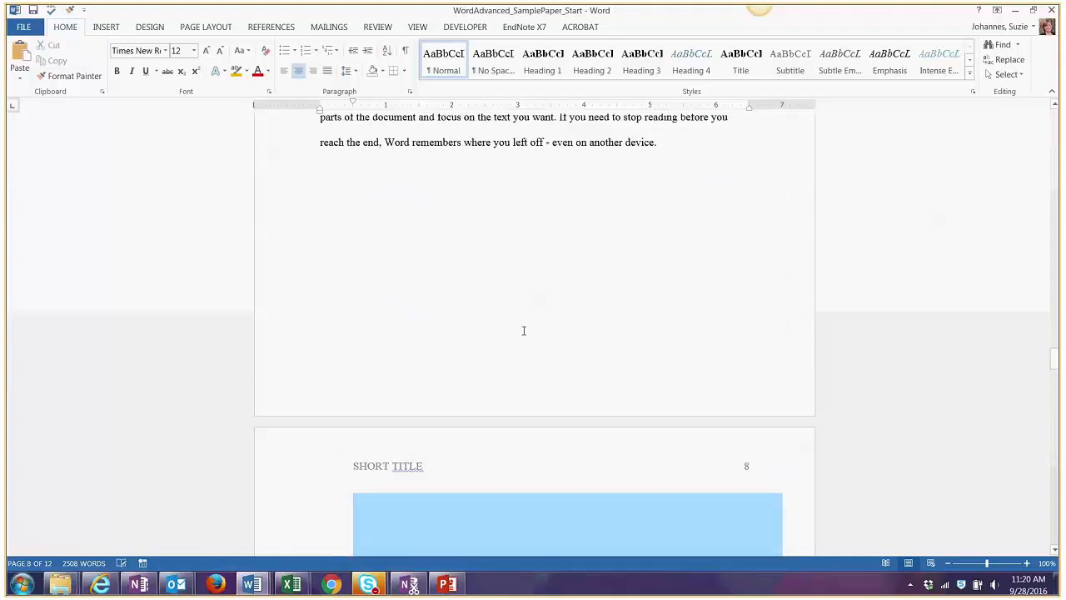
scroll(523, 331, "up", 20)
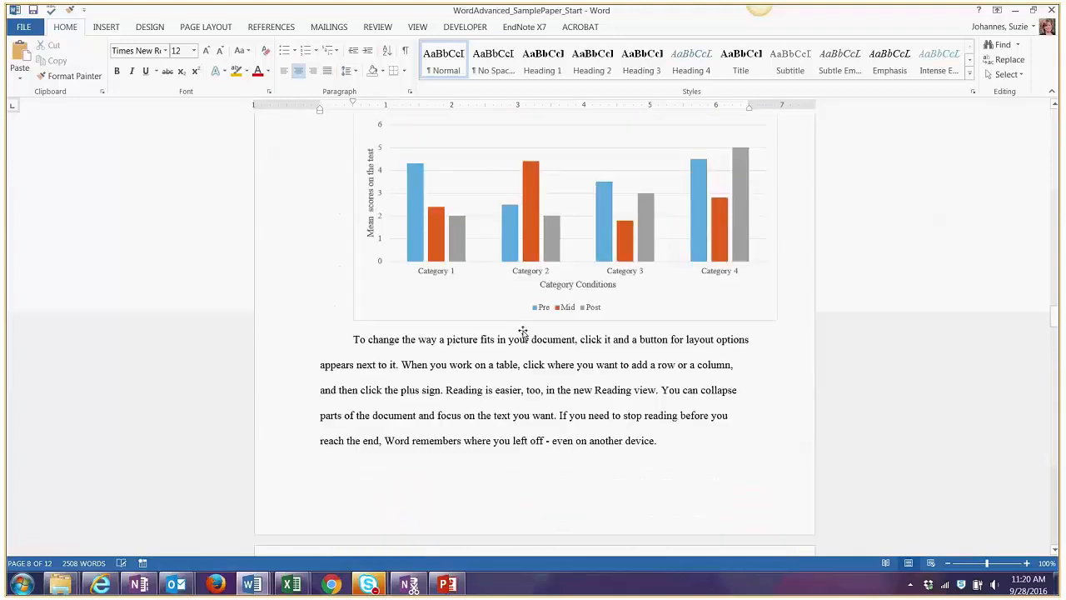
scroll(523, 330, "up", 20)
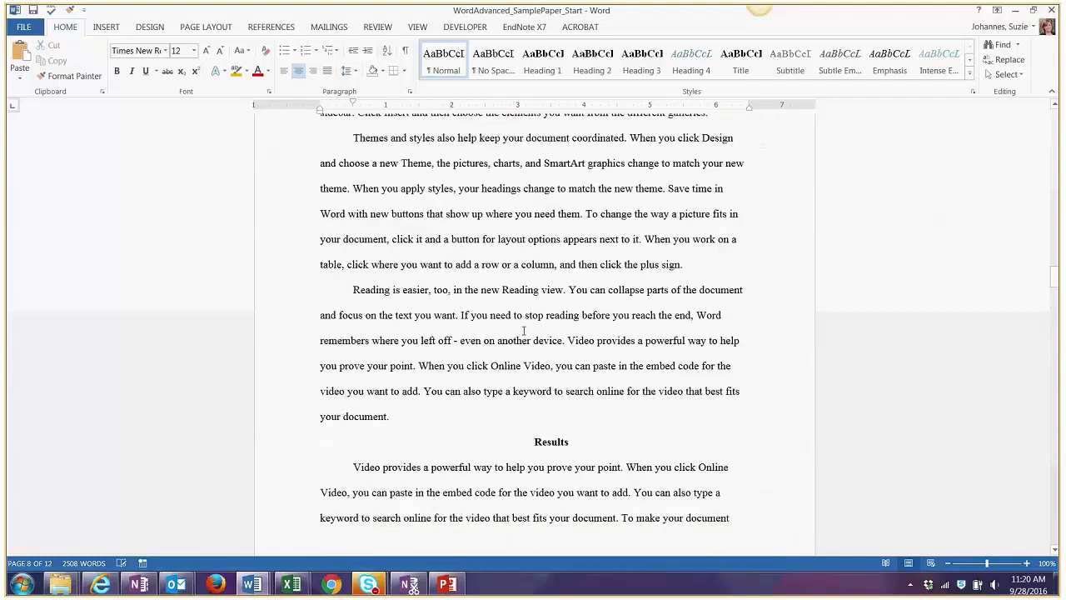
scroll(523, 330, "up", 20)
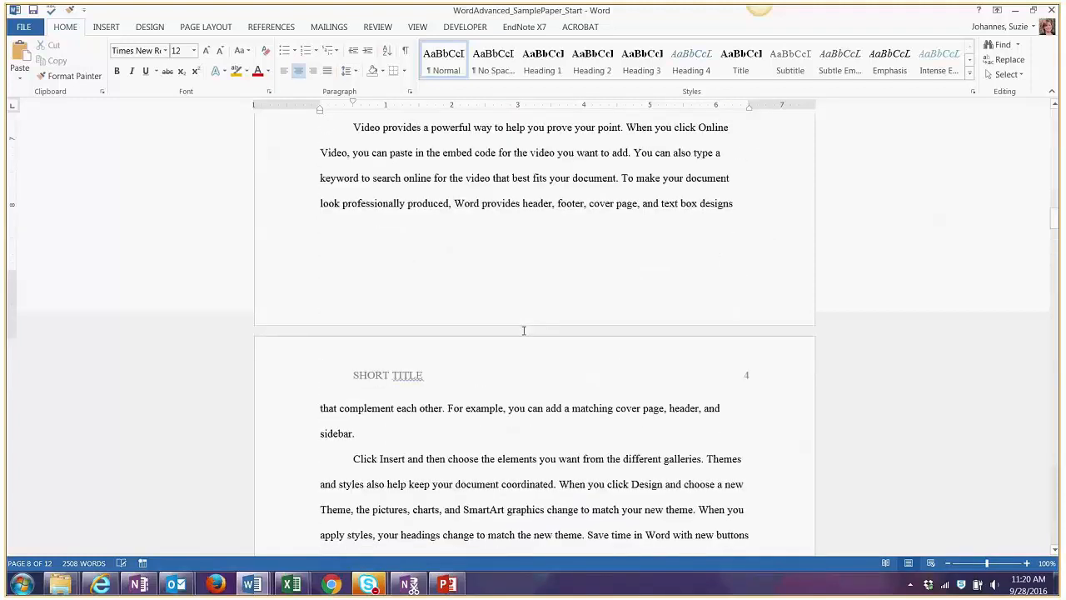
scroll(523, 331, "up", 20)
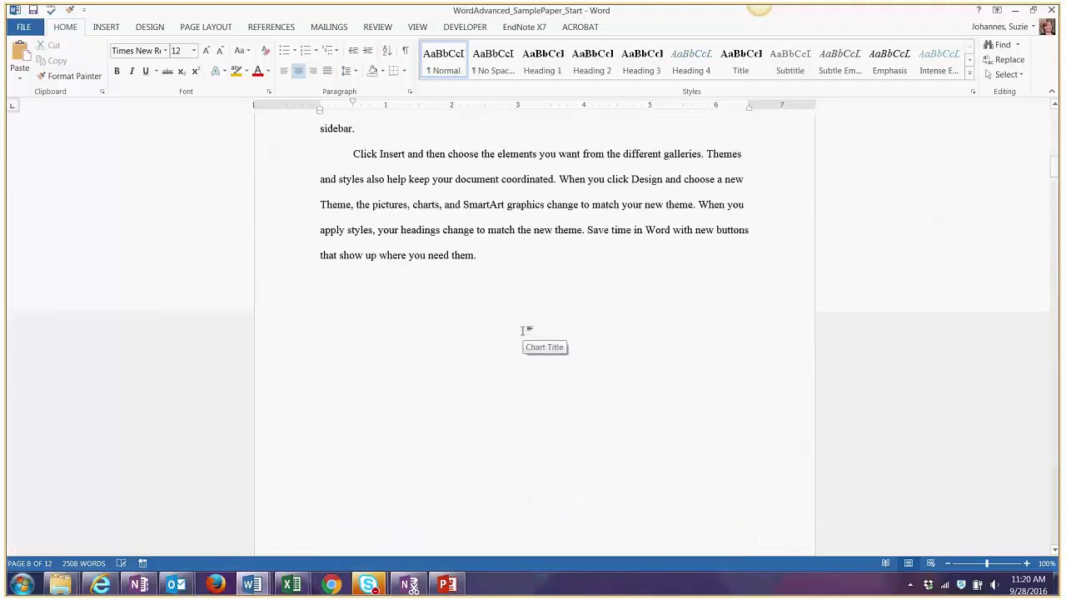
- Show the Navigation pane and use its headings to visit Discussion, Procedures and Materials, ending at Method
left_click(421, 29)
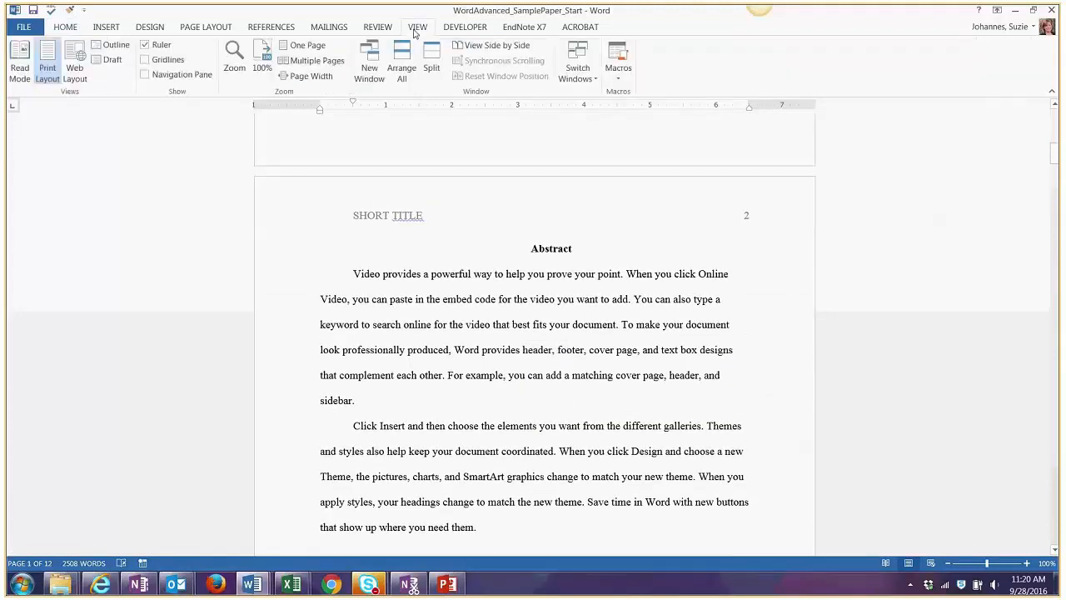
left_click(153, 79)
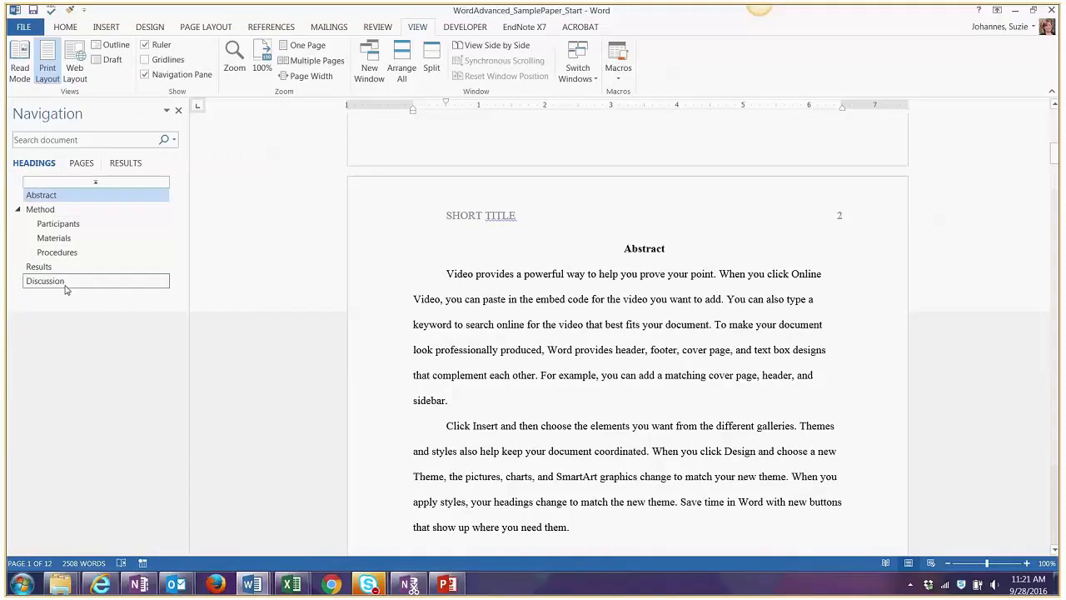
left_click(67, 287)
left_click(56, 252)
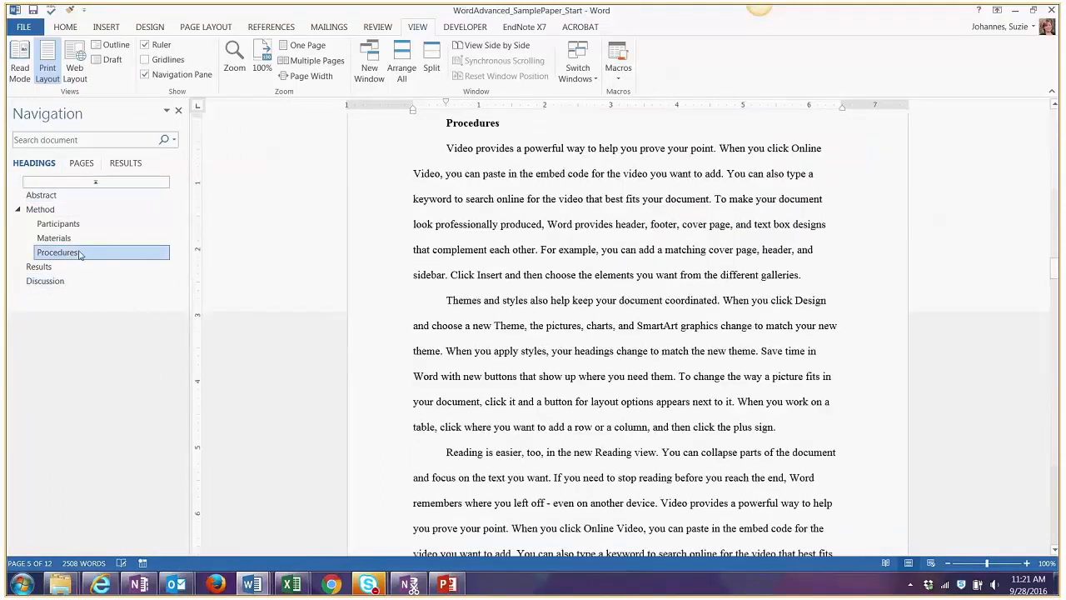
left_click(75, 240)
left_click(70, 210)
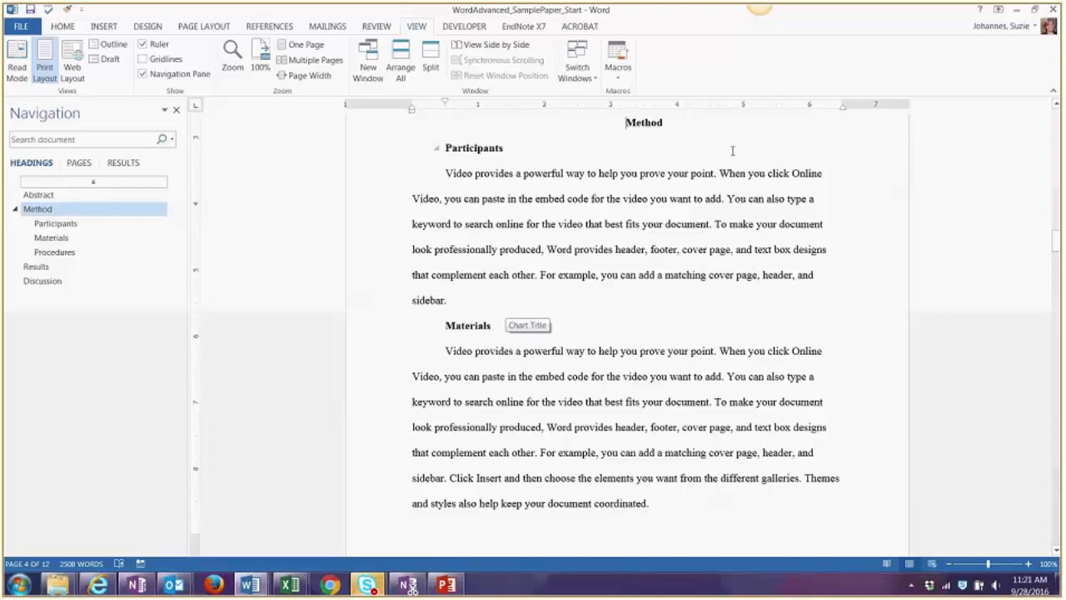
scroll(732, 151, "up", 2)
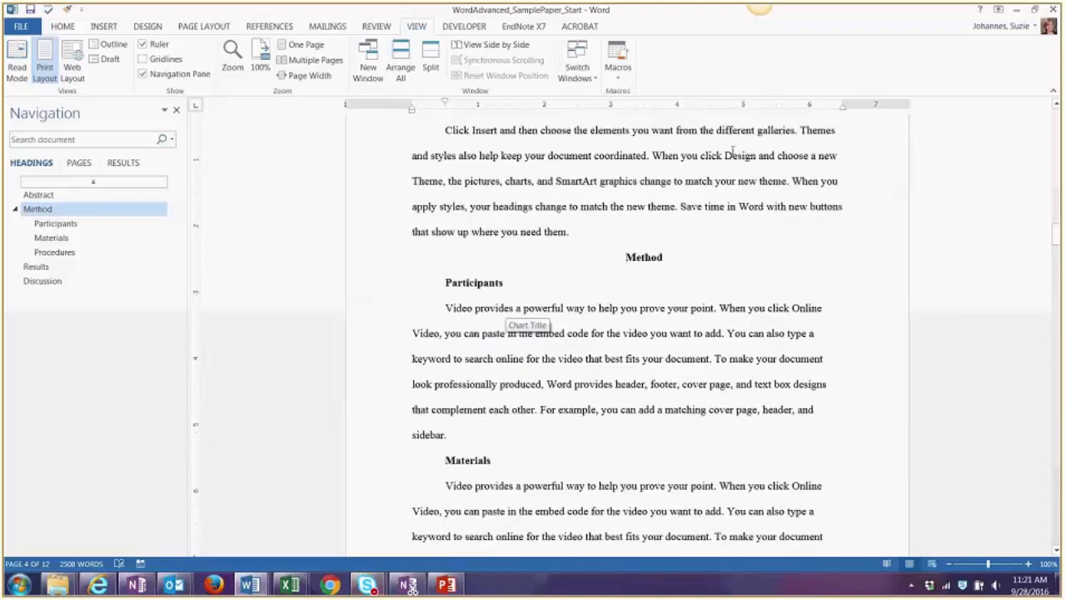
scroll(732, 151, "up", 2)
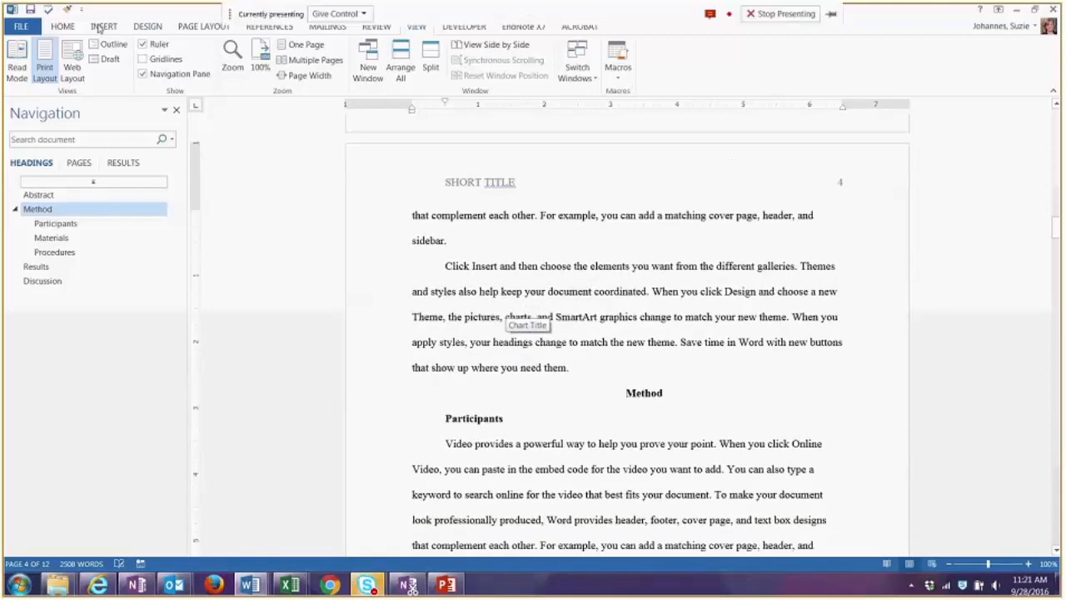
left_click(77, 29)
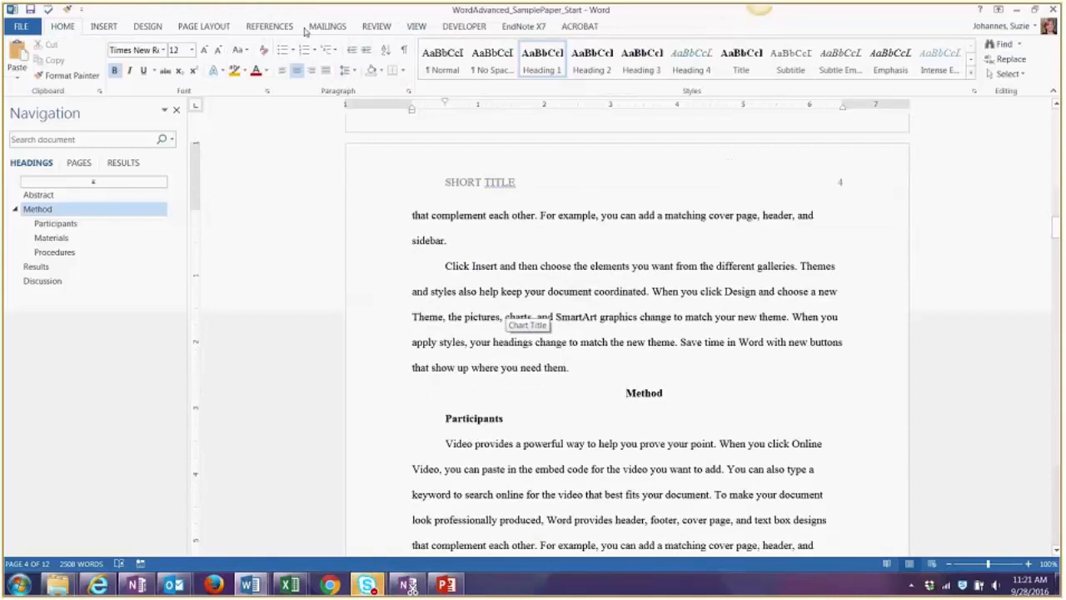
left_click(150, 26)
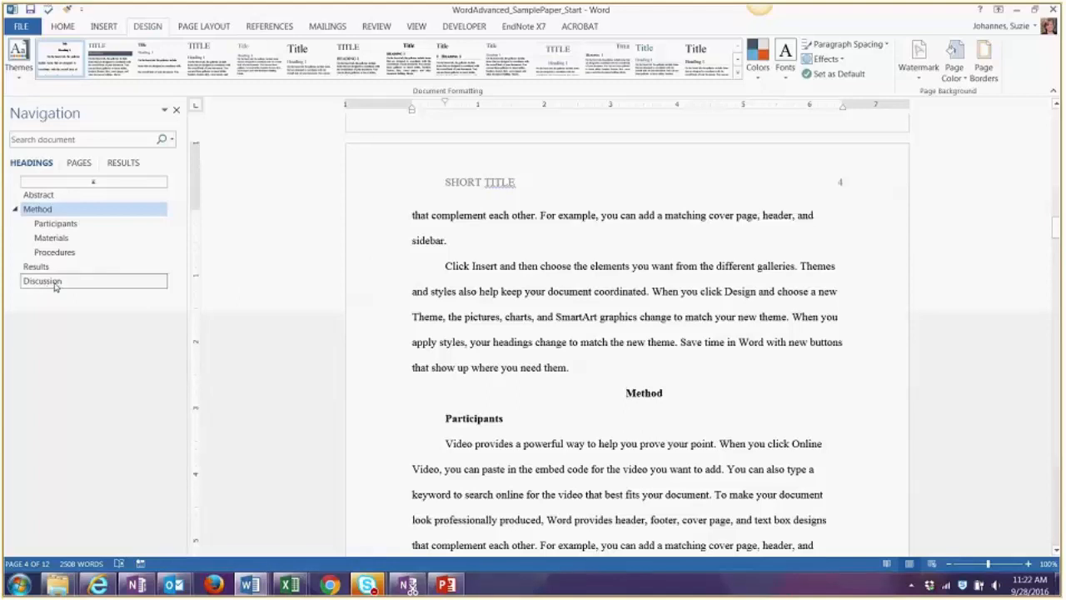
left_click(571, 371)
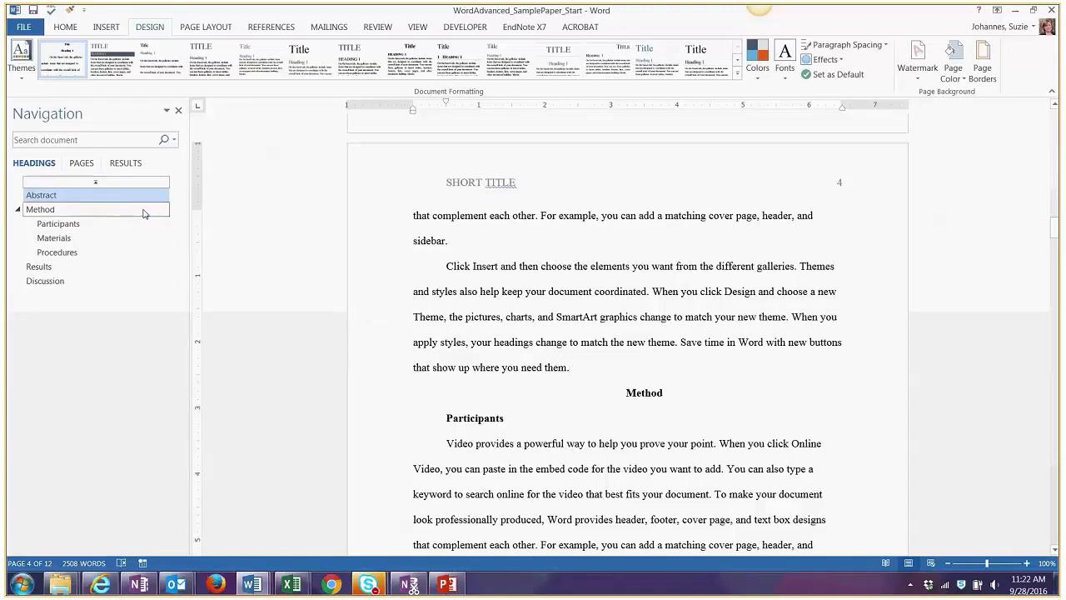
- Insert a page break directly before the Abstract heading on page 2
scroll(432, 265, "up", 1)
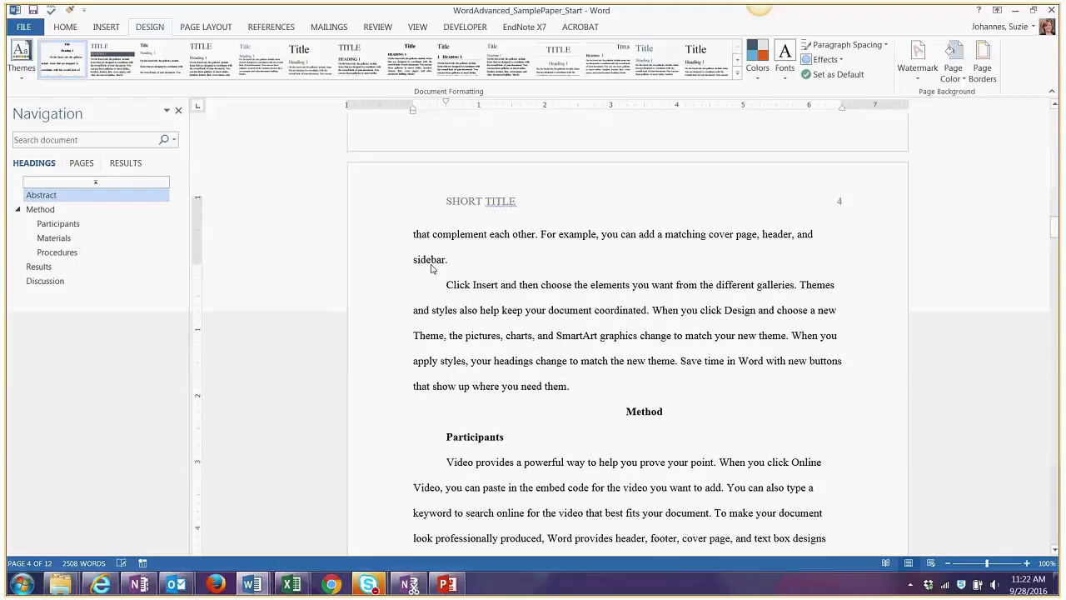
scroll(432, 265, "up", 5)
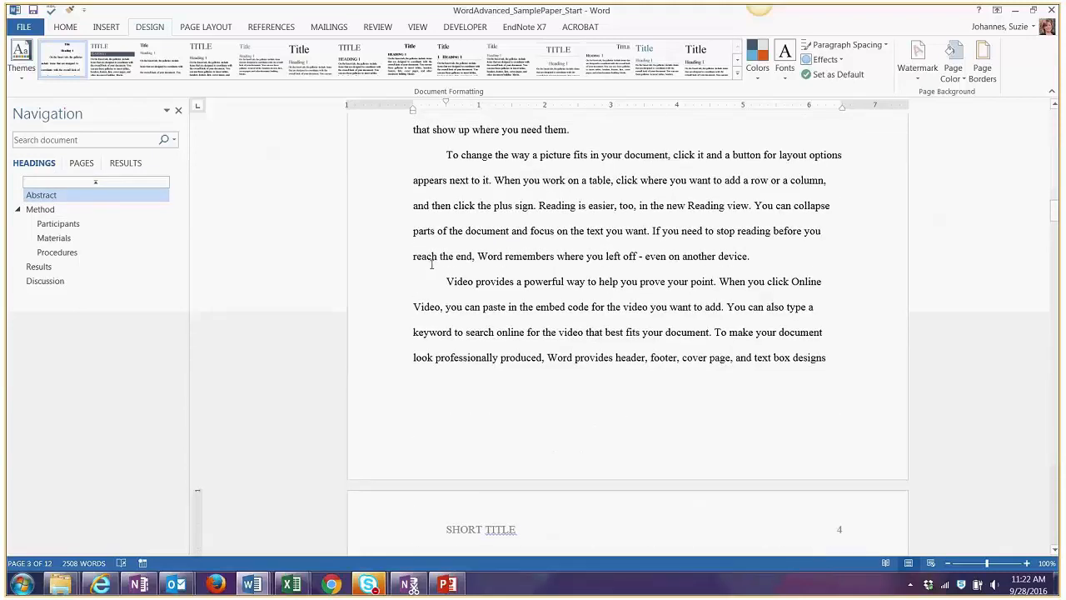
scroll(467, 196, "up", 3)
scroll(454, 184, "up", 1)
scroll(454, 184, "up", 6)
scroll(454, 184, "up", 10)
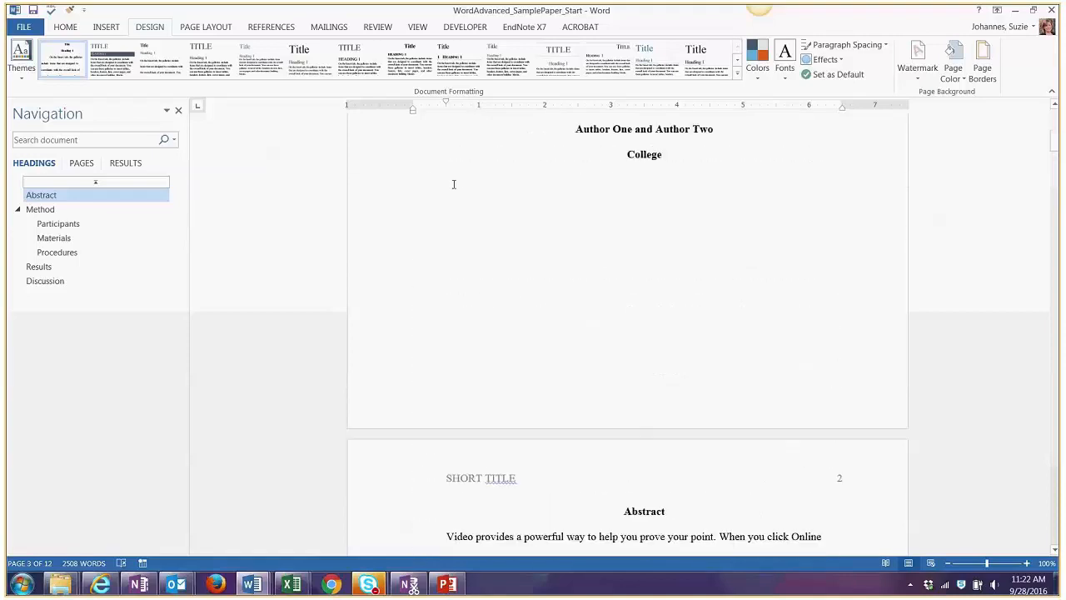
scroll(454, 184, "up", 7)
scroll(454, 185, "up", 4)
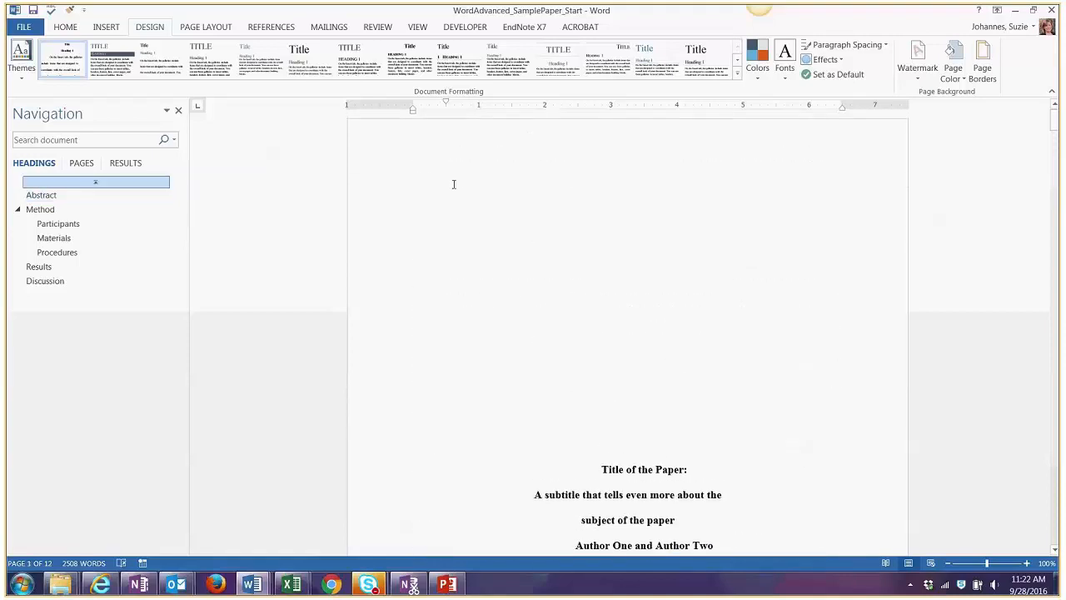
scroll(454, 184, "down", 1)
scroll(454, 184, "down", 6)
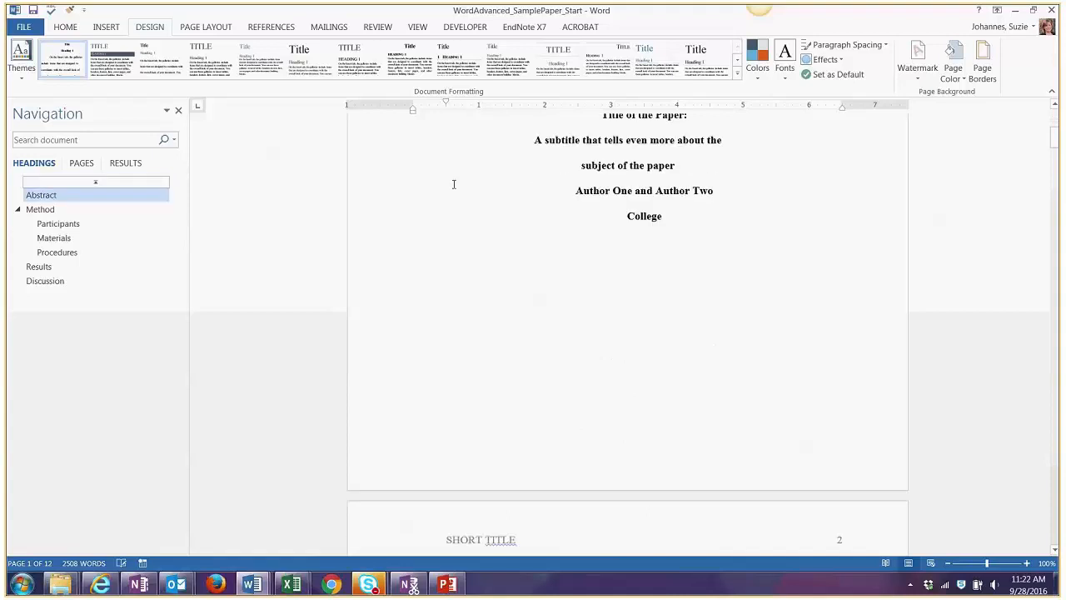
scroll(457, 184, "down", 1)
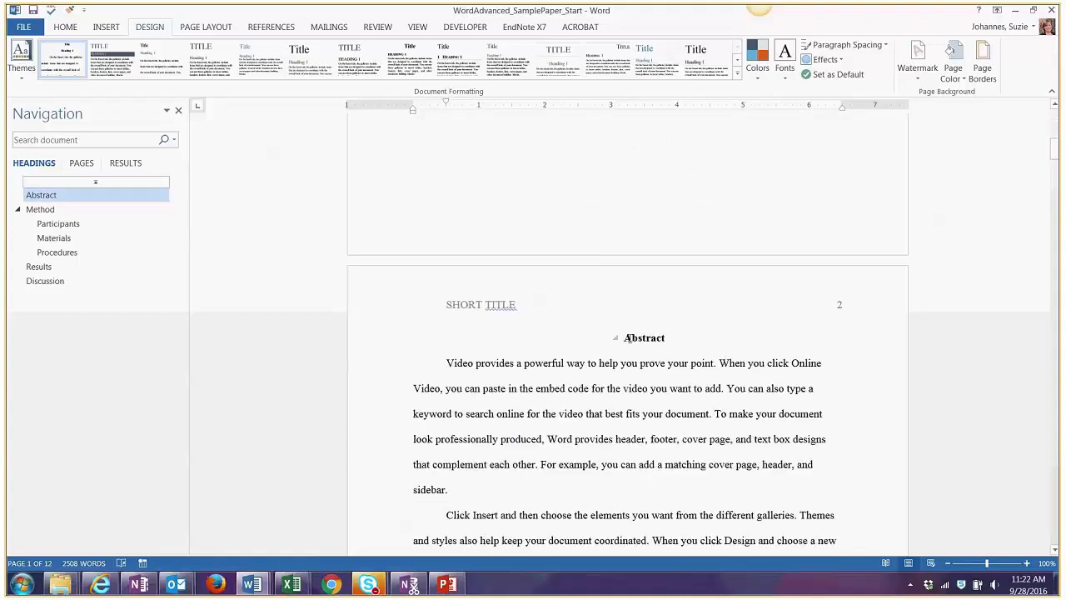
left_click(667, 339)
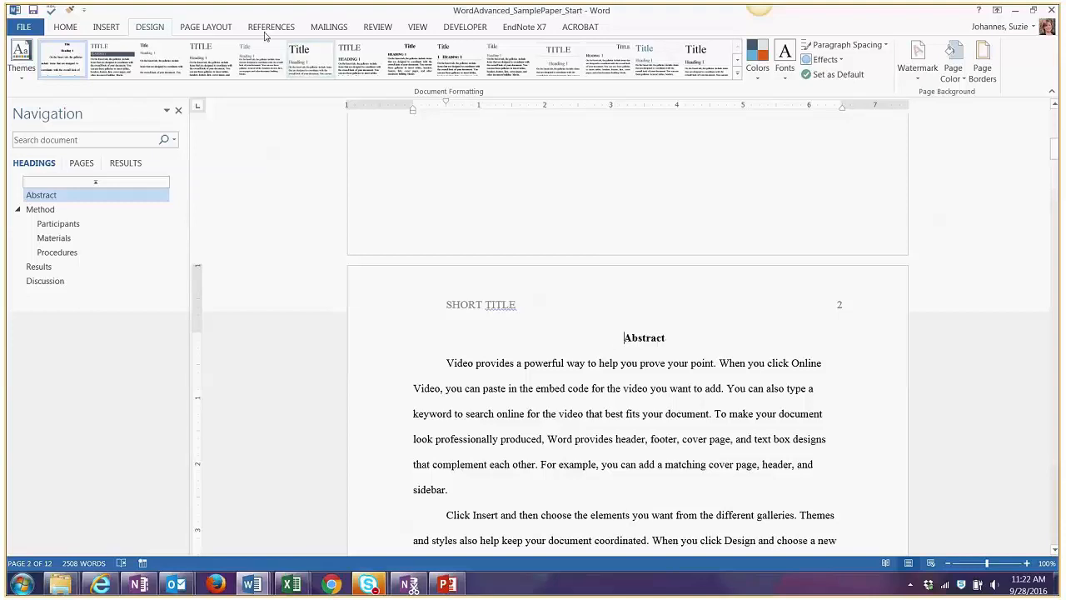
left_click(114, 29)
left_click(75, 70)
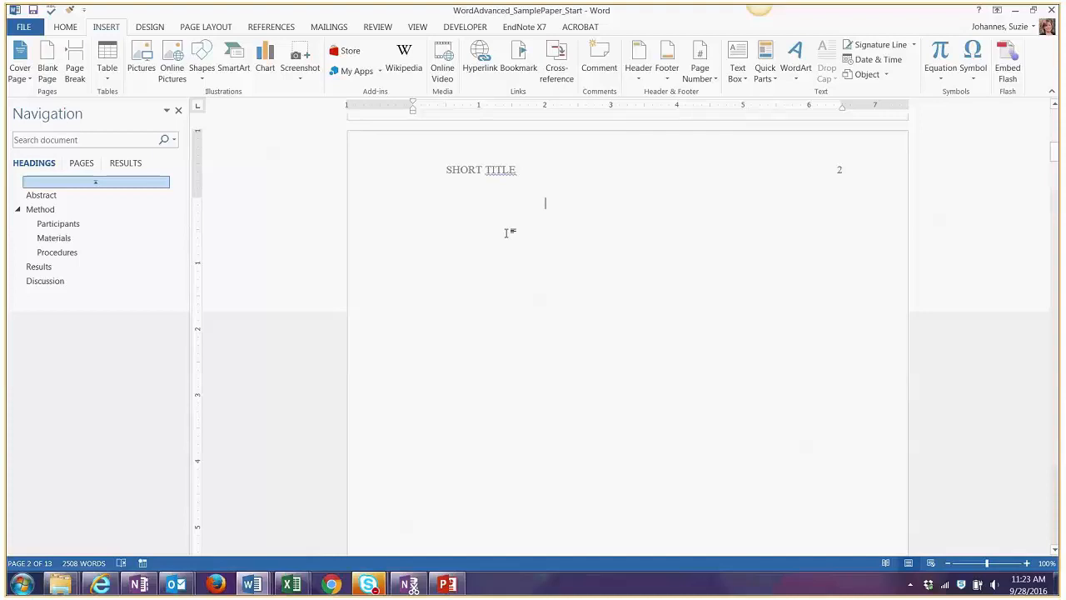
- Insert an Automatic Table 1 table of contents on the blank page before the Abstract
scroll(507, 233, "up", 1)
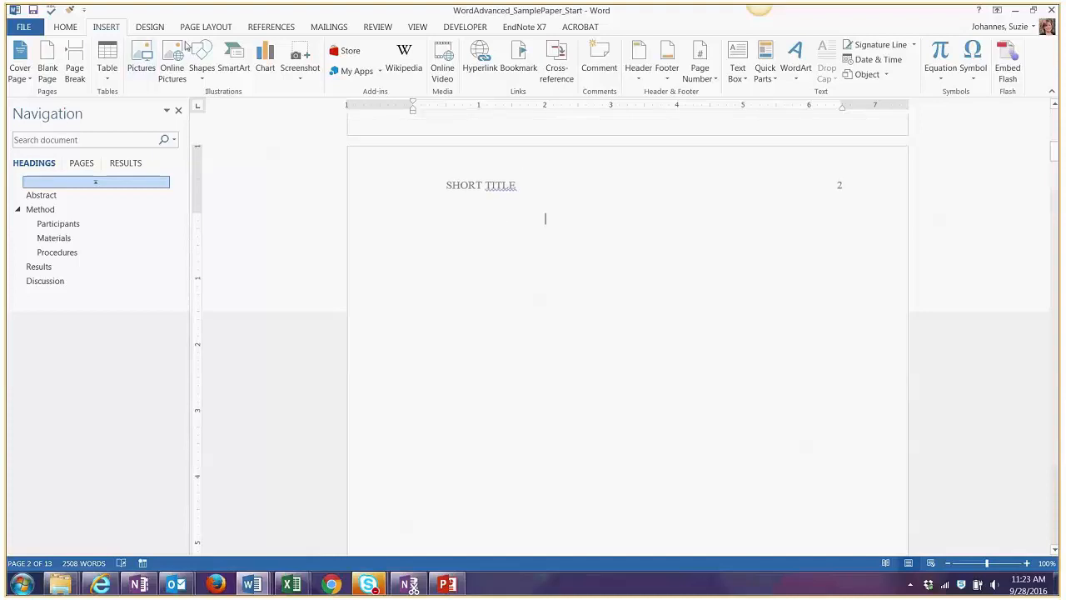
left_click(273, 28)
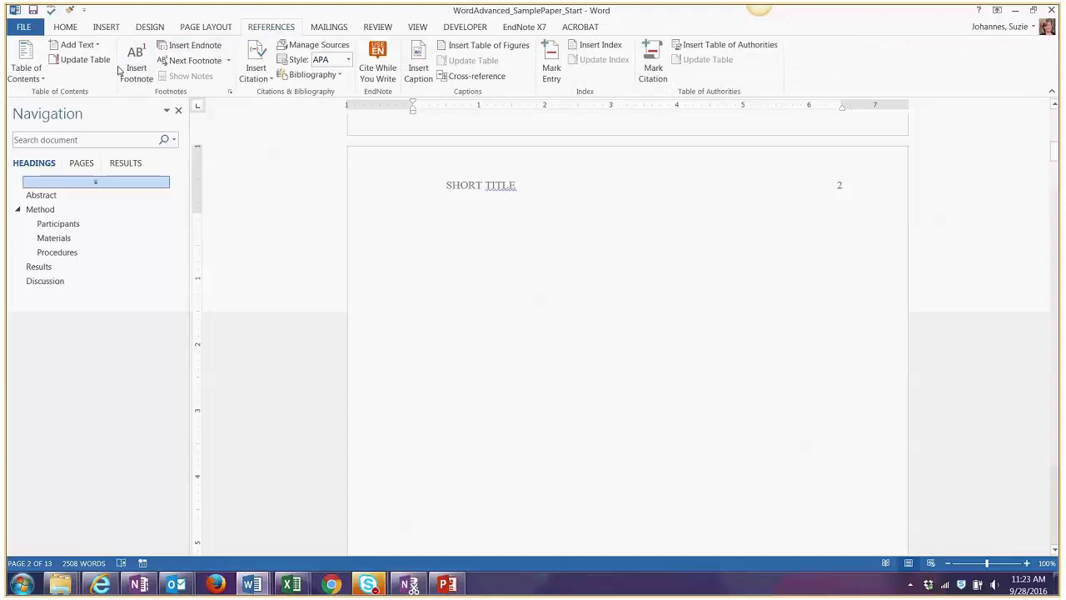
left_click(40, 76)
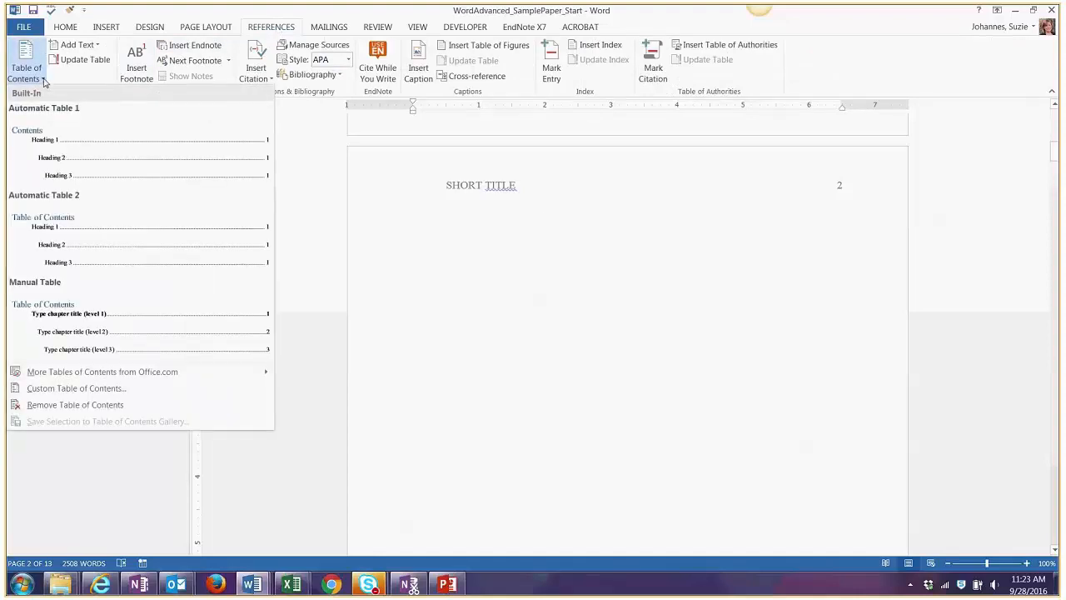
left_click(76, 147)
scroll(473, 334, "up", 5)
scroll(472, 333, "up", 3)
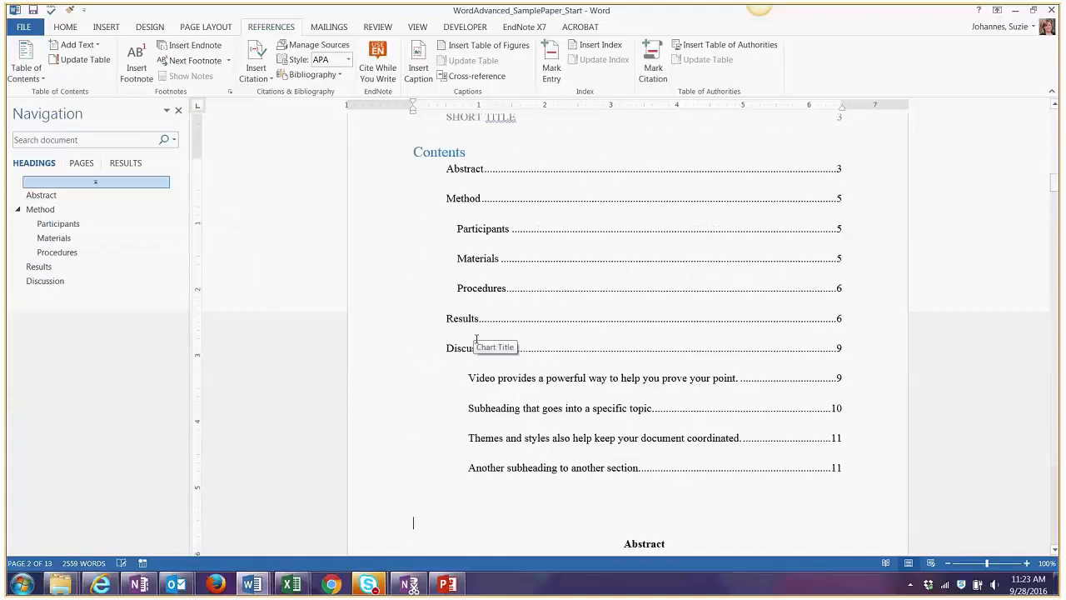
- Review the table of contents and follow its Discussion entry to that section
scroll(492, 341, "up", 1)
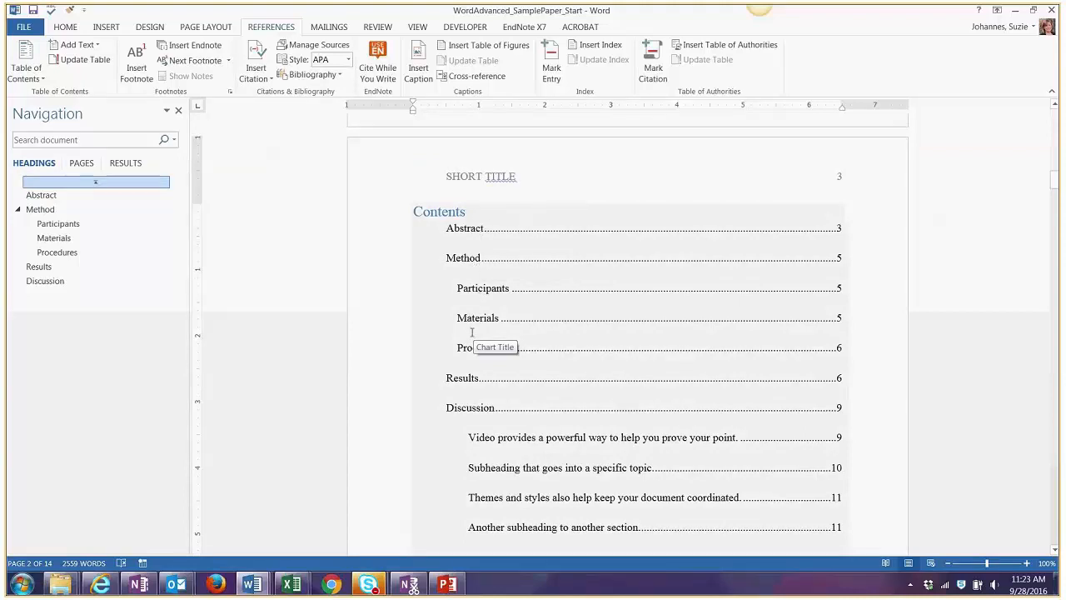
scroll(475, 333, "down", 1)
scroll(477, 333, "down", 2)
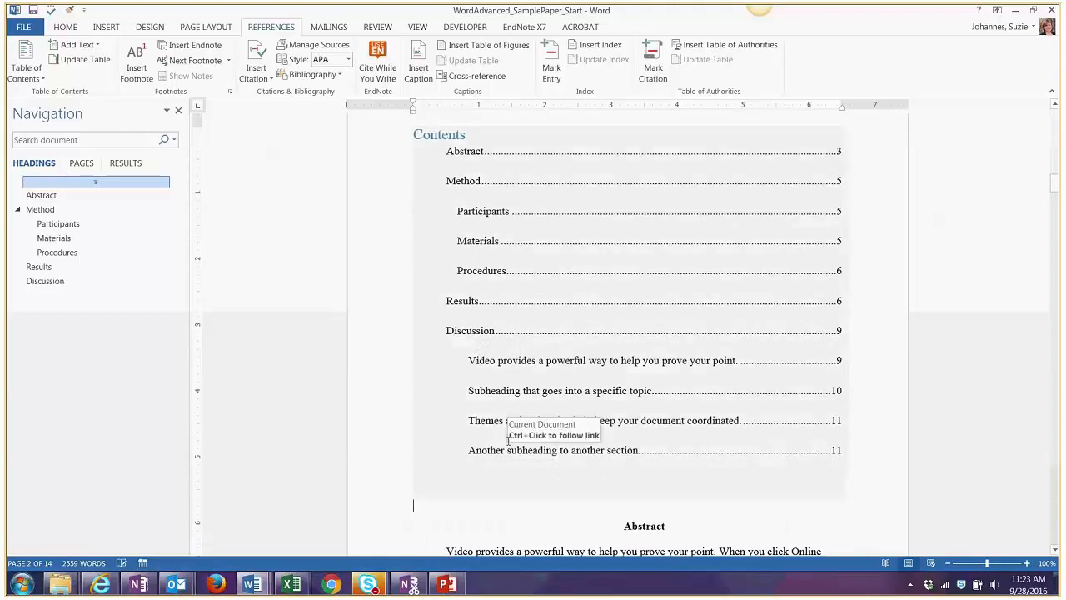
scroll(492, 333, "up", 3)
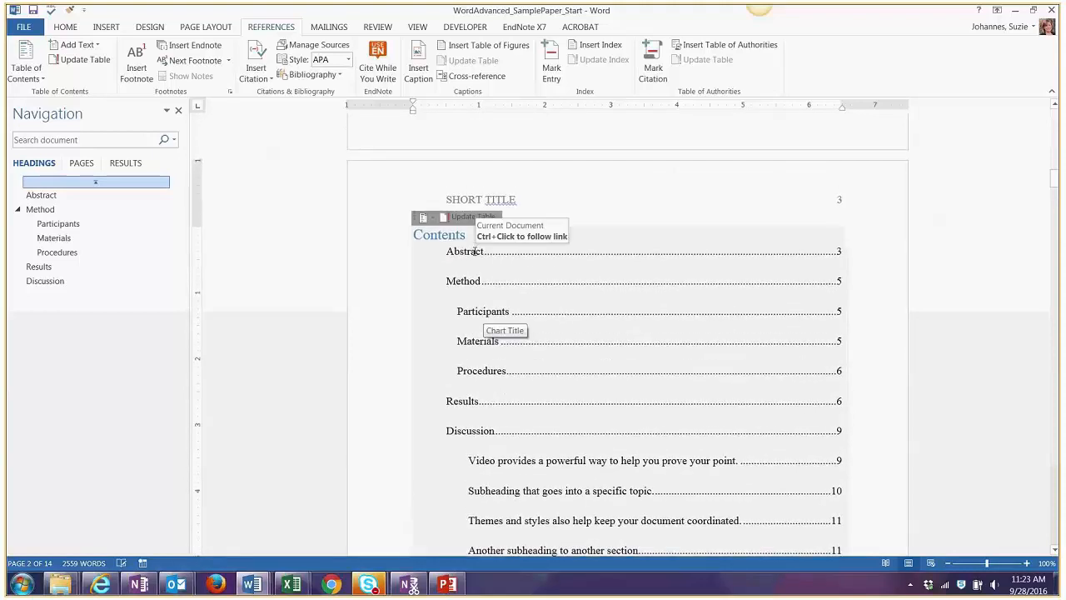
left_click(475, 252)
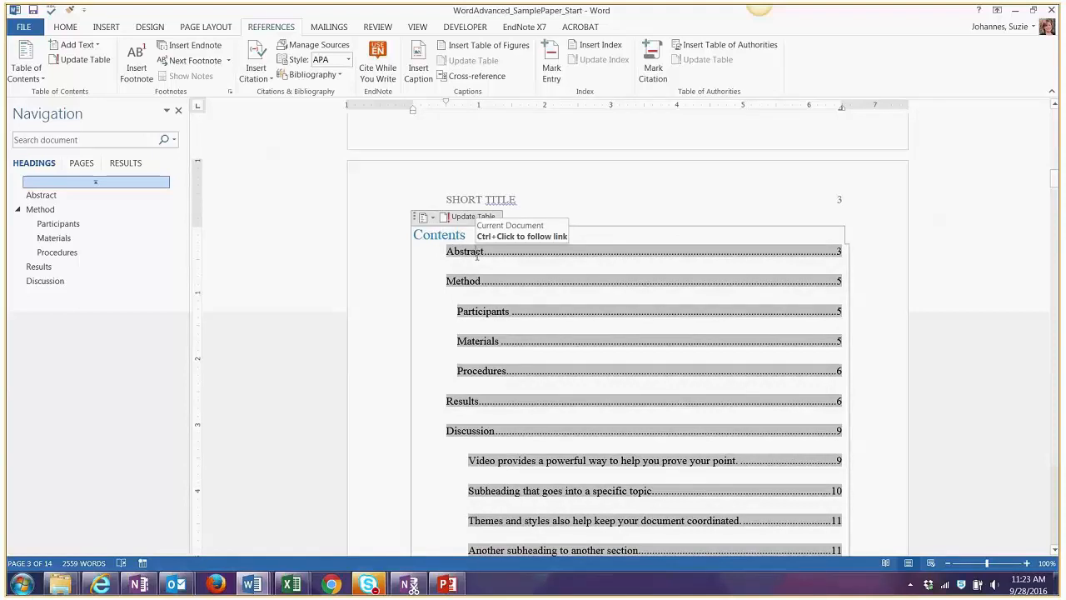
left_click(473, 431, "ctrl")
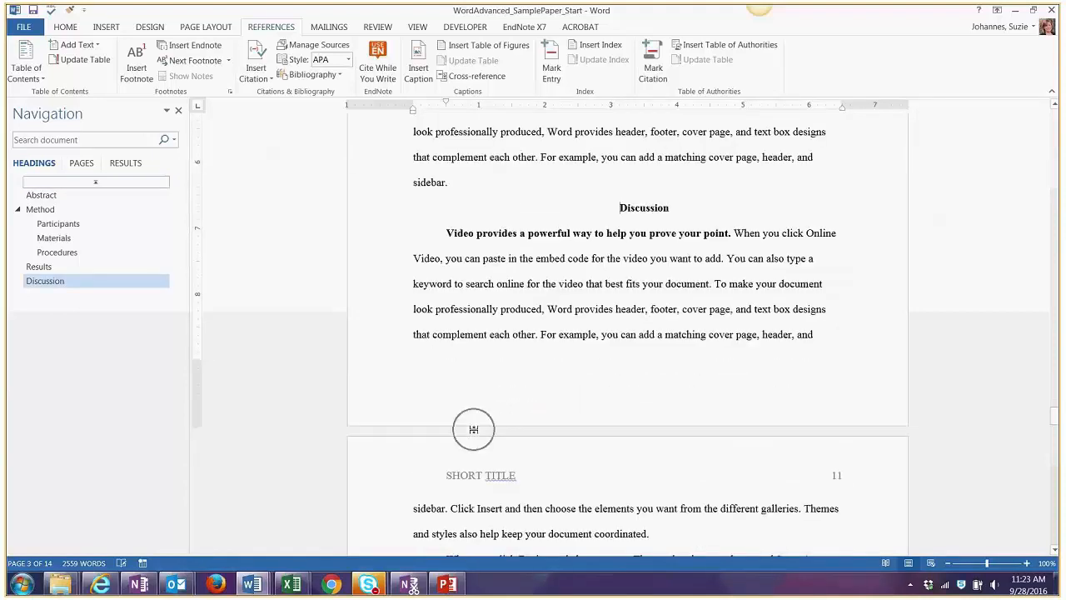
- Navigate back to the Abstract heading and place the cursor in the table of contents above it
scroll(190, 239, "up", 1)
left_click(138, 197)
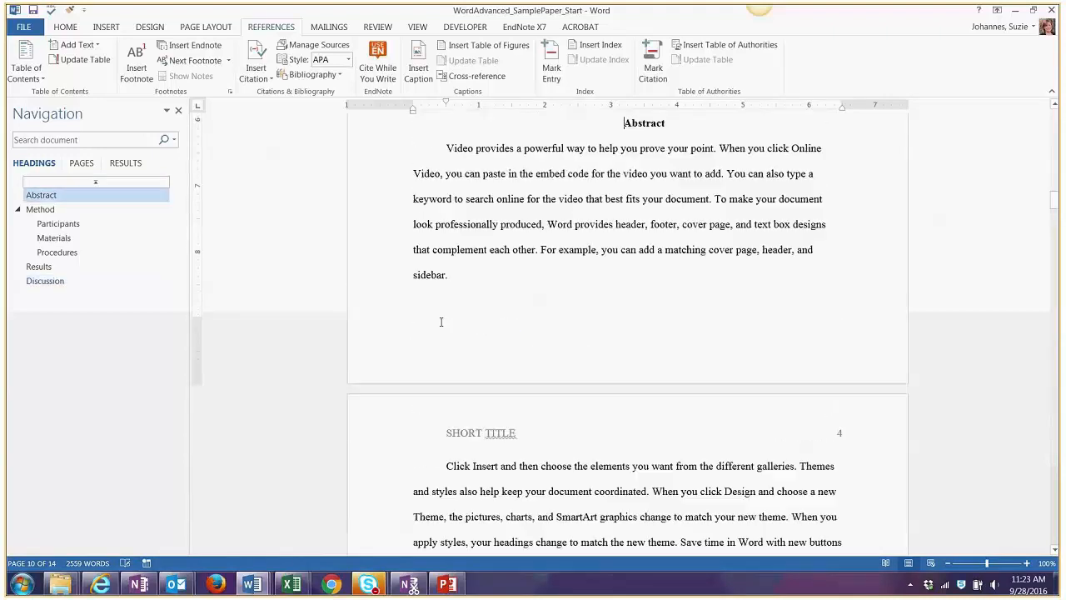
scroll(449, 331, "up", 3)
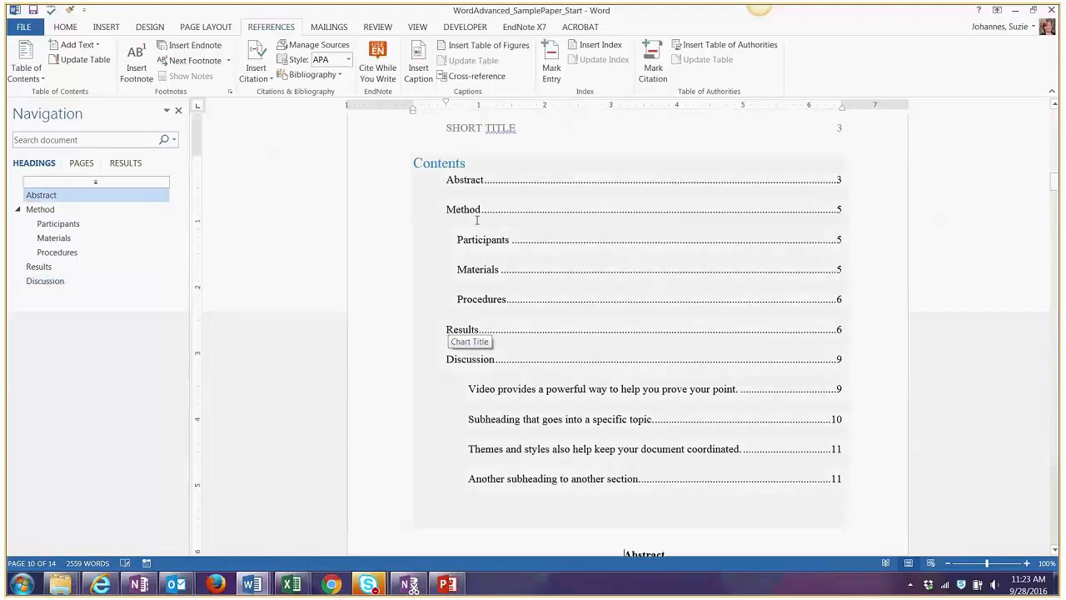
left_click(481, 177)
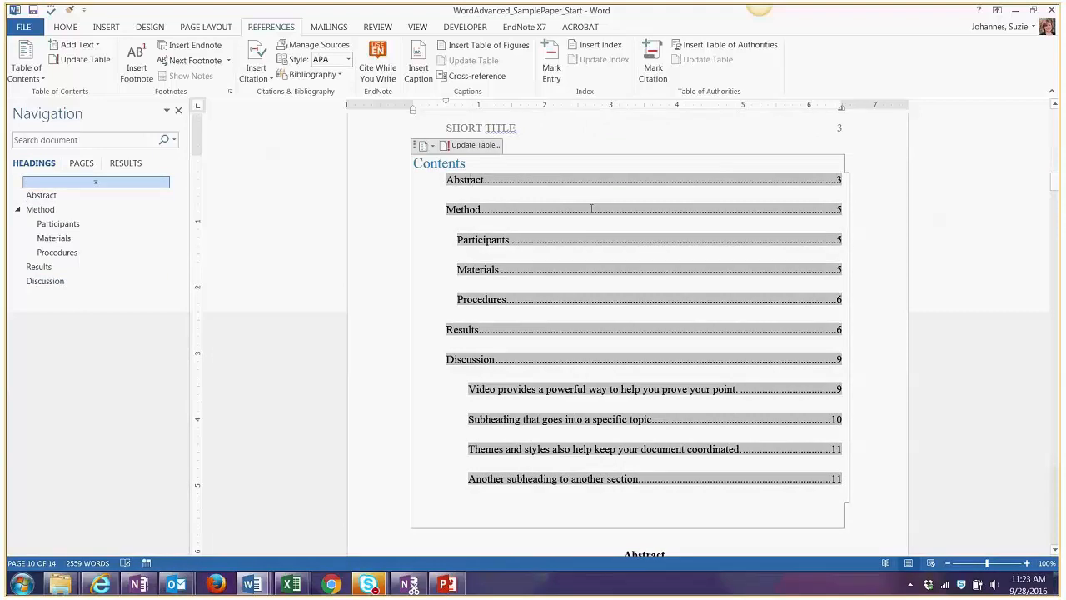
- Add the line "Notes on the topic" at the start of page 5, above the paper title
scroll(541, 225, "down", 10)
scroll(566, 256, "down", 4)
left_click(607, 314)
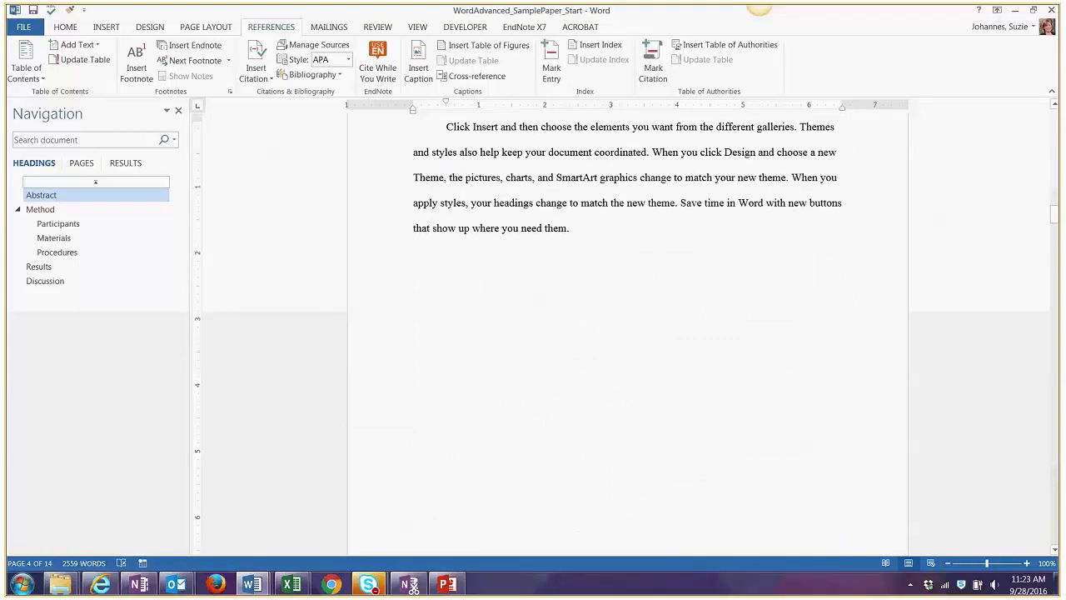
key("Down")
key("Down")
key("Up")
key("Up")
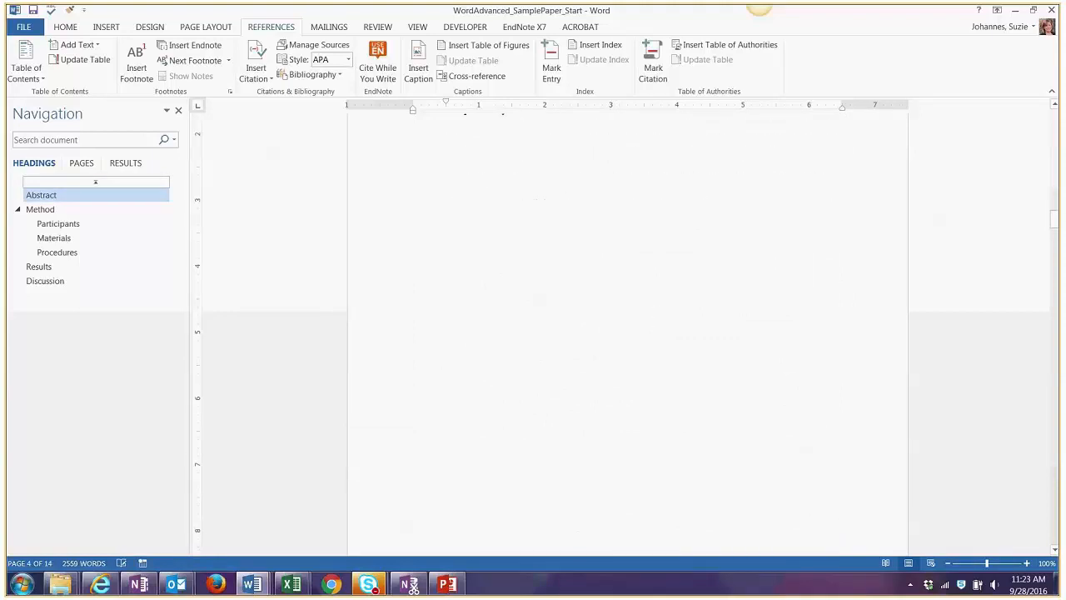
key("ctrl+Return")
type("Notes on t")
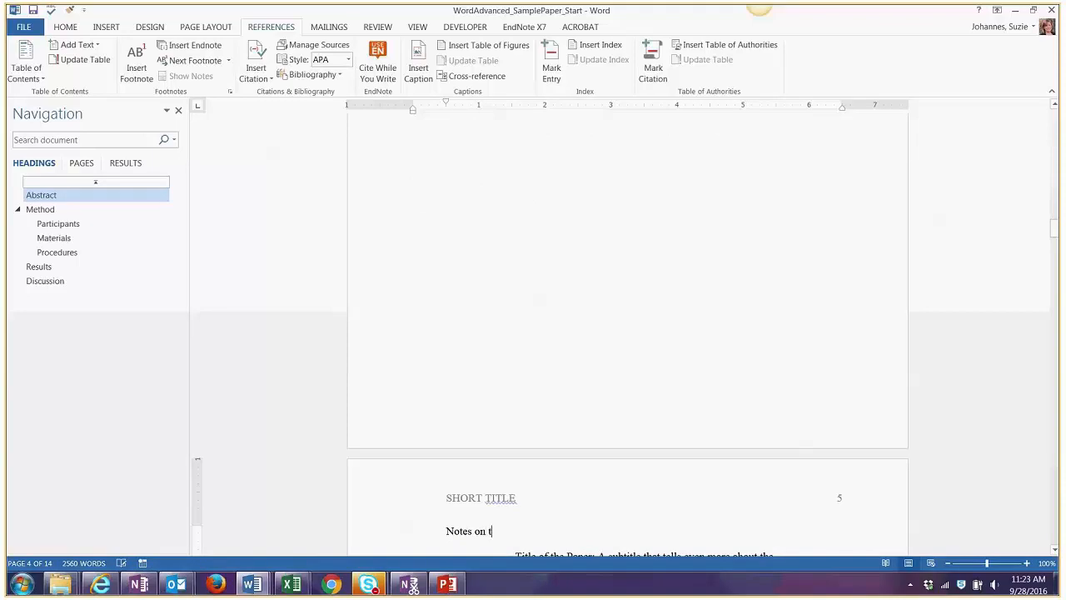
type("he topic")
key("Return")
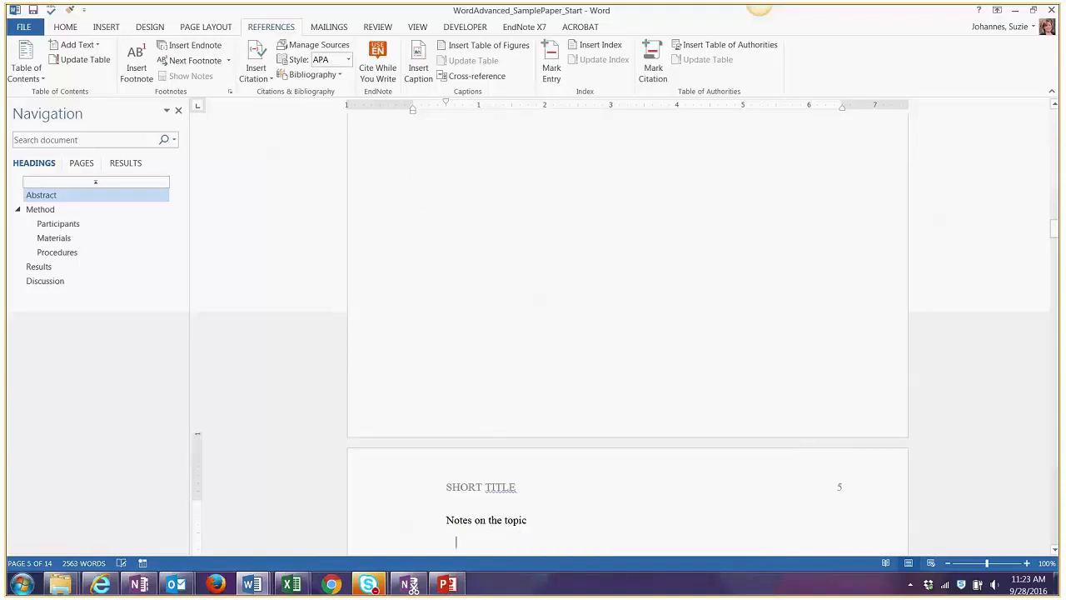
- Generate sample text below the "Notes on the topic" line with =rand(5,4)
scroll(661, 309, "down", 3)
type("=rand(5,4)")
key("Return")
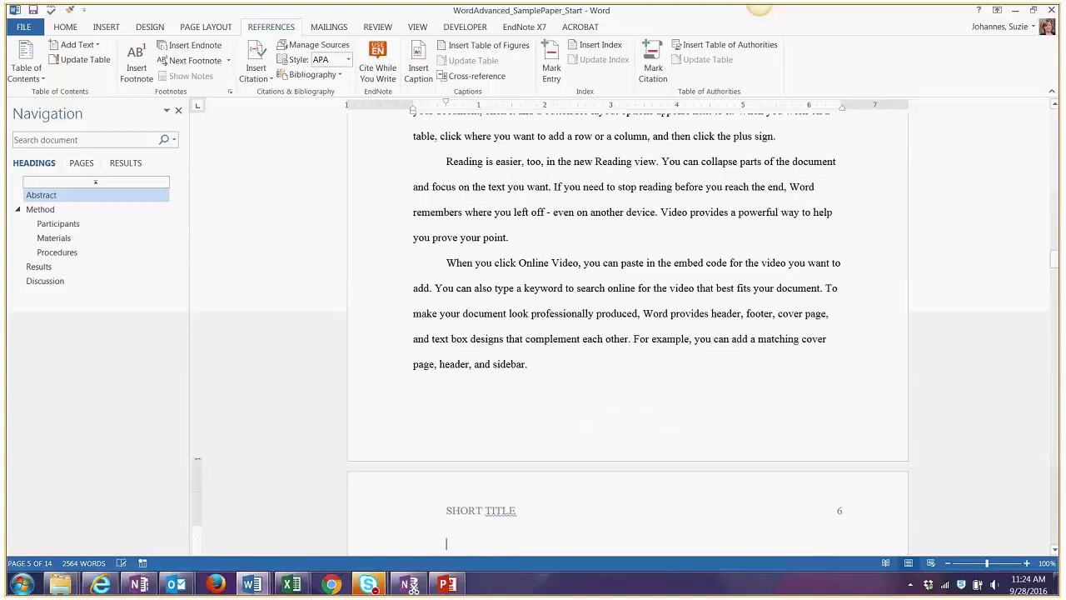
- Apply the Heading 1 style to the "Notes on the topic" line on page 5
scroll(657, 337, "up", 12)
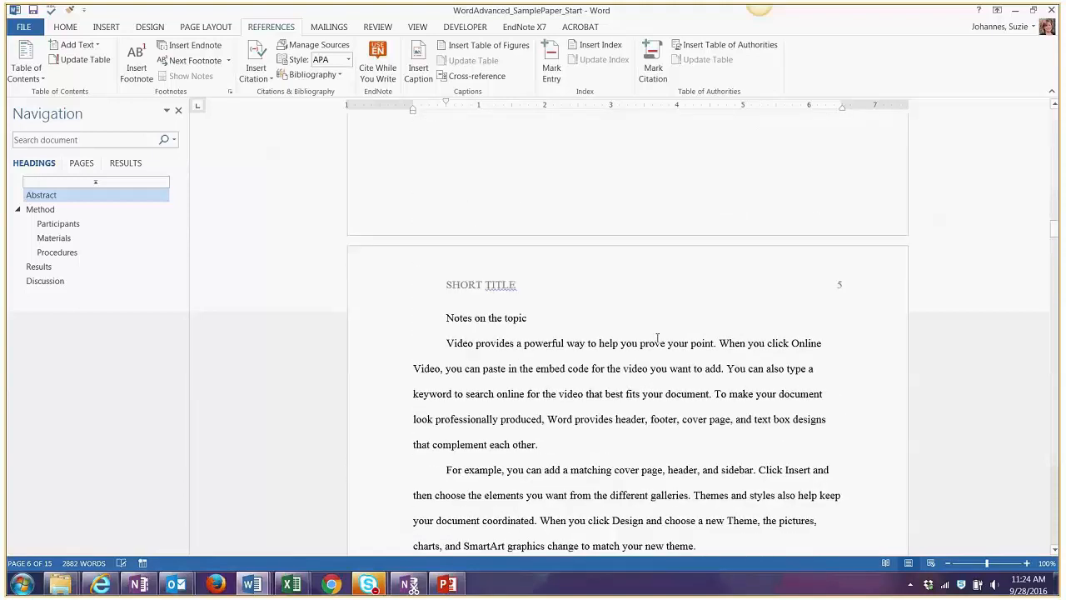
left_click_drag(530, 317, 456, 317)
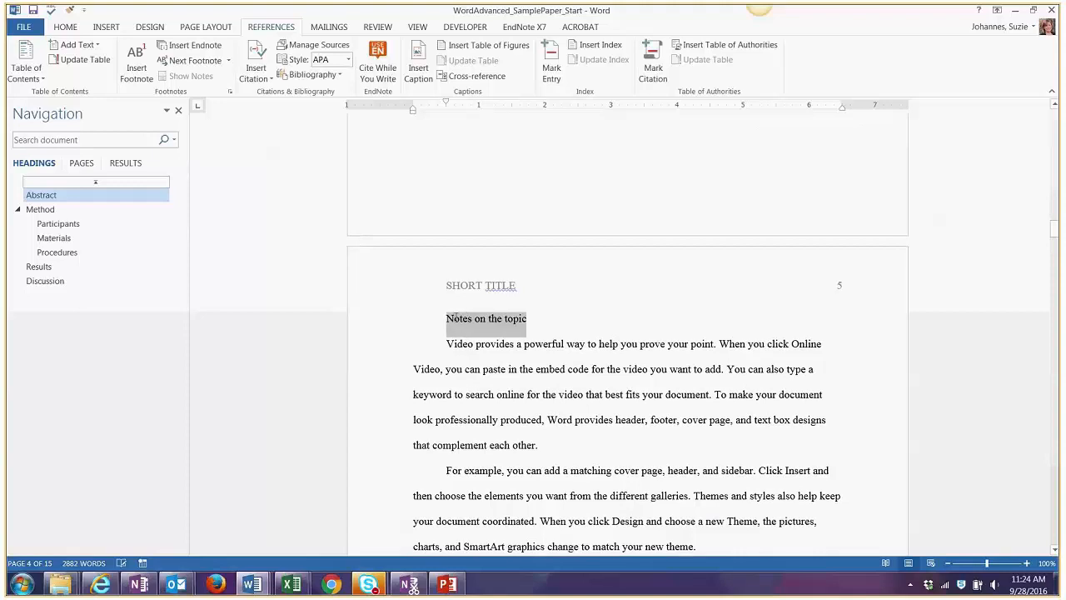
left_click(67, 26)
left_click(543, 62)
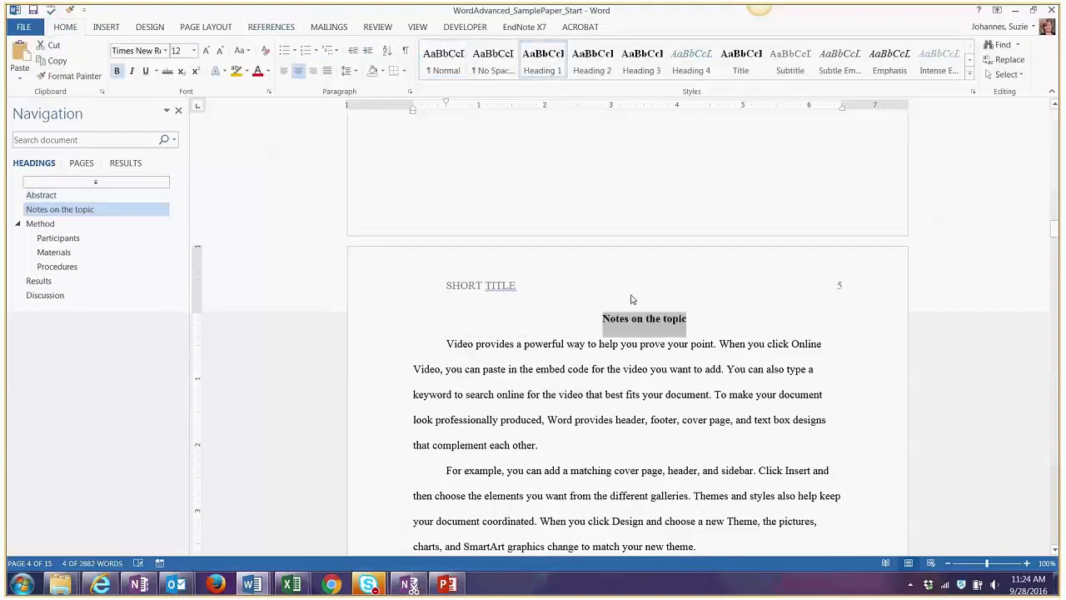
- Update the entire table of contents on page 3 and review its refreshed entries
scroll(619, 380, "up", 15)
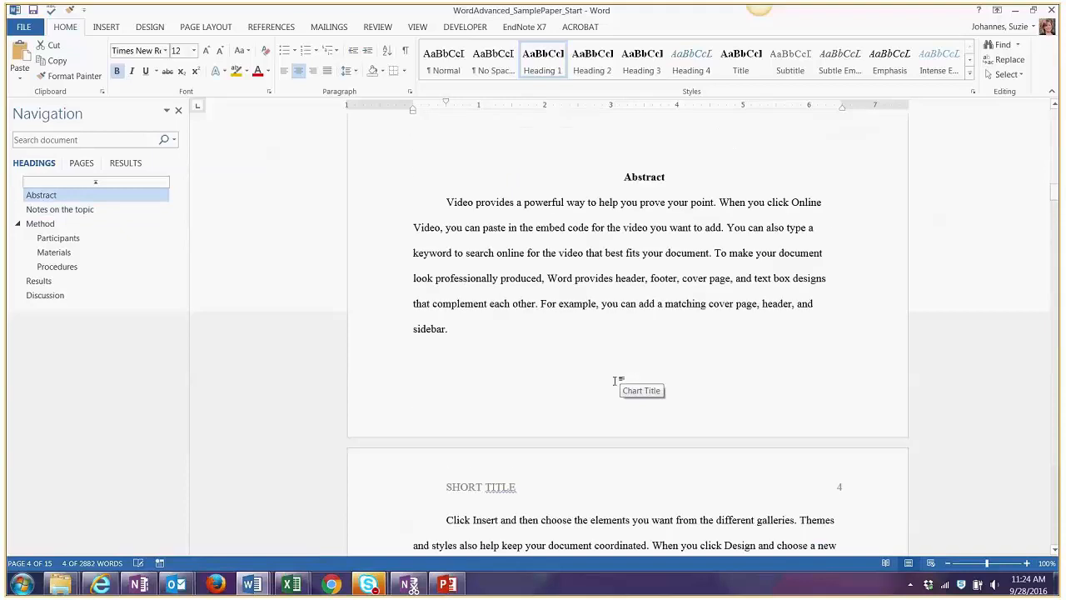
scroll(614, 381, "up", 4)
left_click(596, 356)
scroll(597, 356, "up", 3)
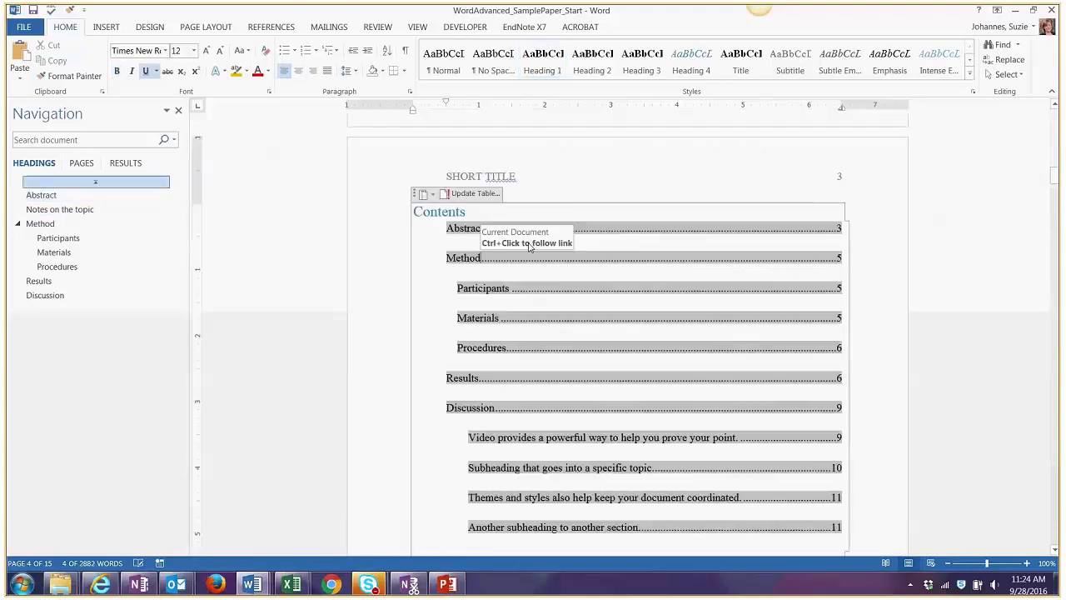
left_click(470, 193)
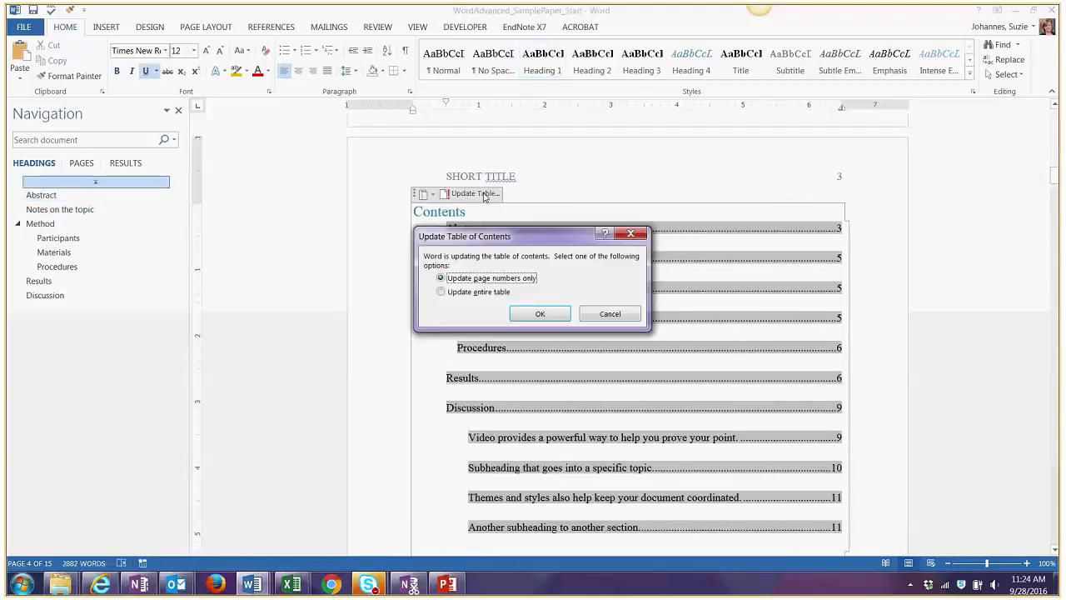
left_click(480, 298)
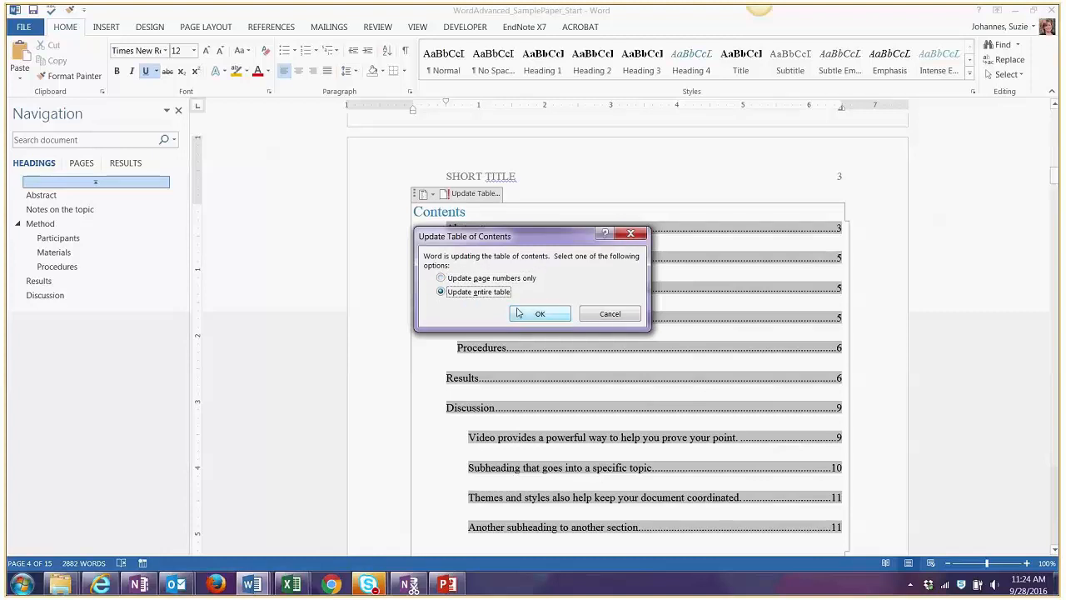
left_click(537, 313)
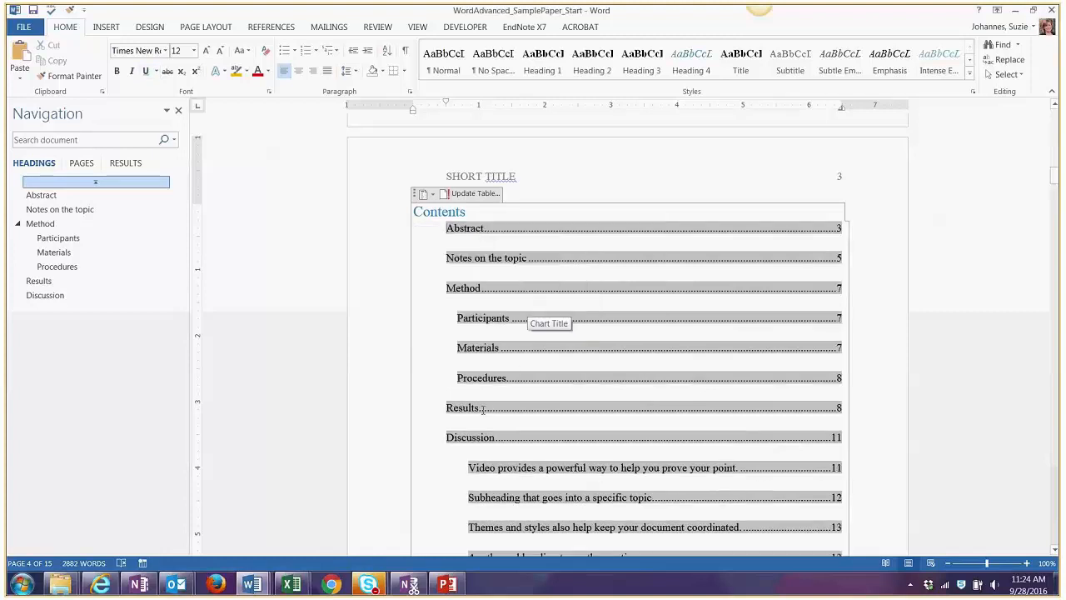
scroll(621, 439, "down", 3)
scroll(599, 431, "up", 3)
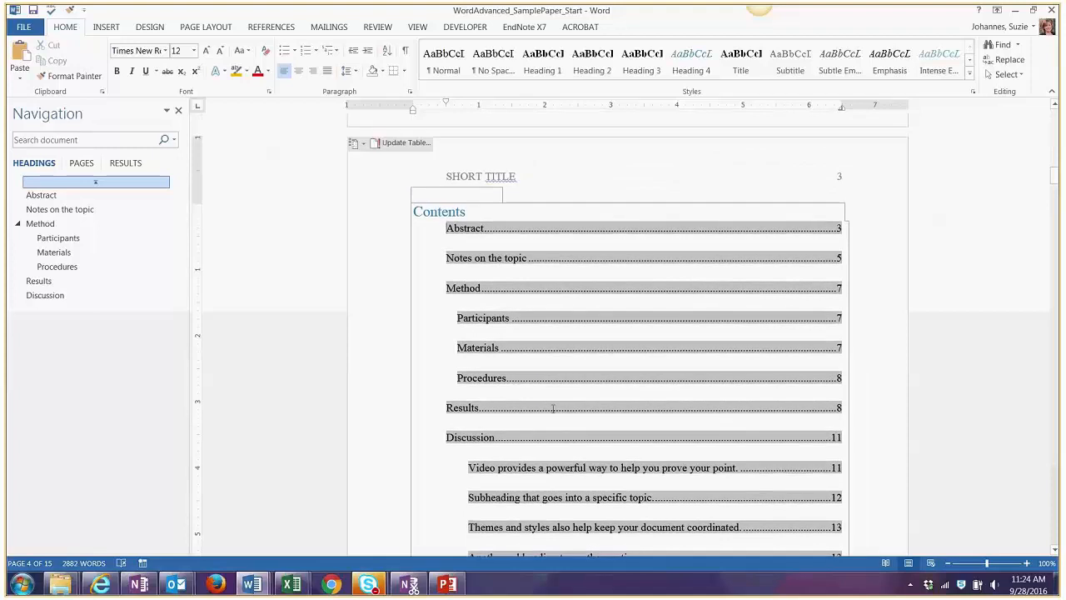
scroll(779, 451, "down", 2)
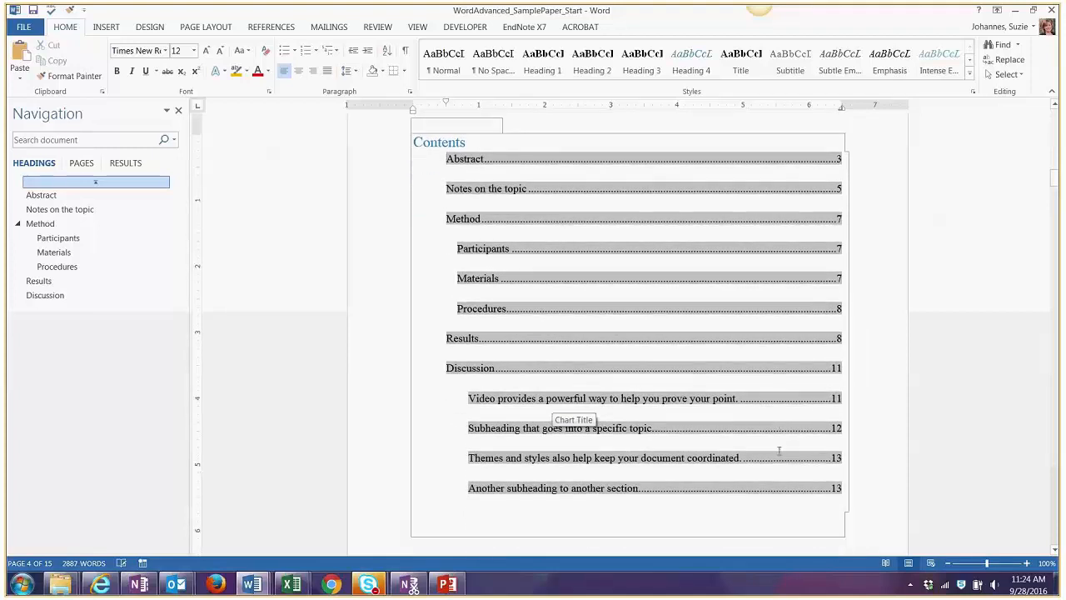
scroll(733, 379, "up", 2)
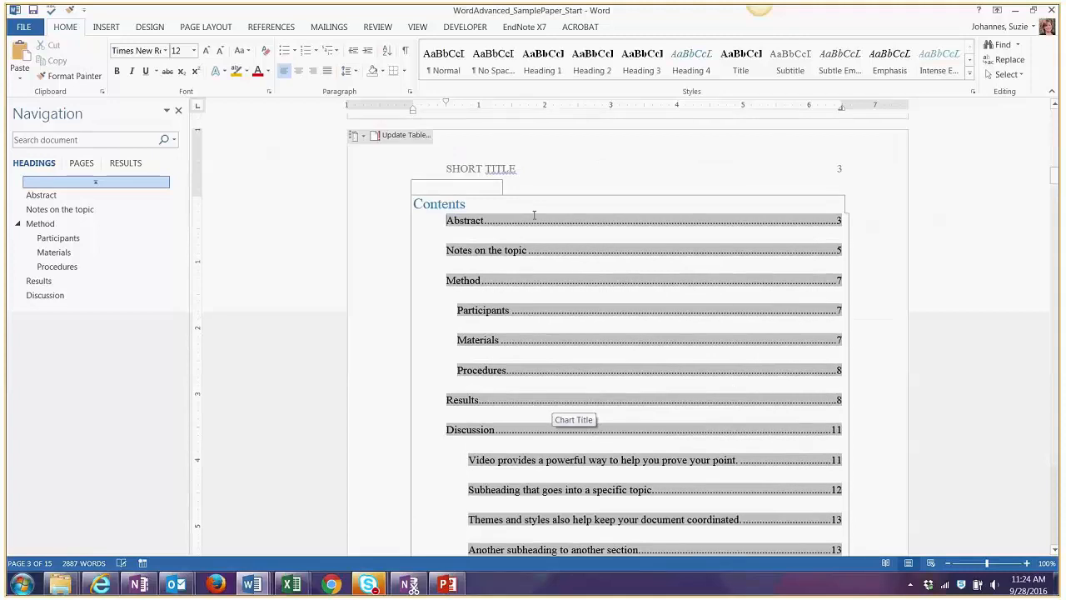
left_click(419, 137)
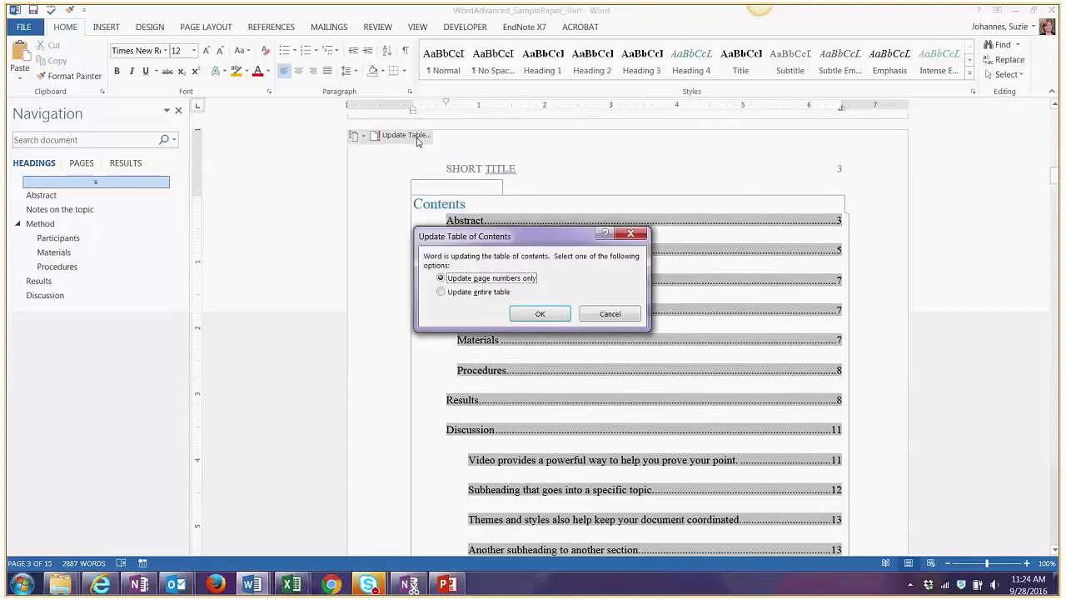
left_click(592, 316)
- Remove the automatic table of contents from page 3
left_click(479, 231)
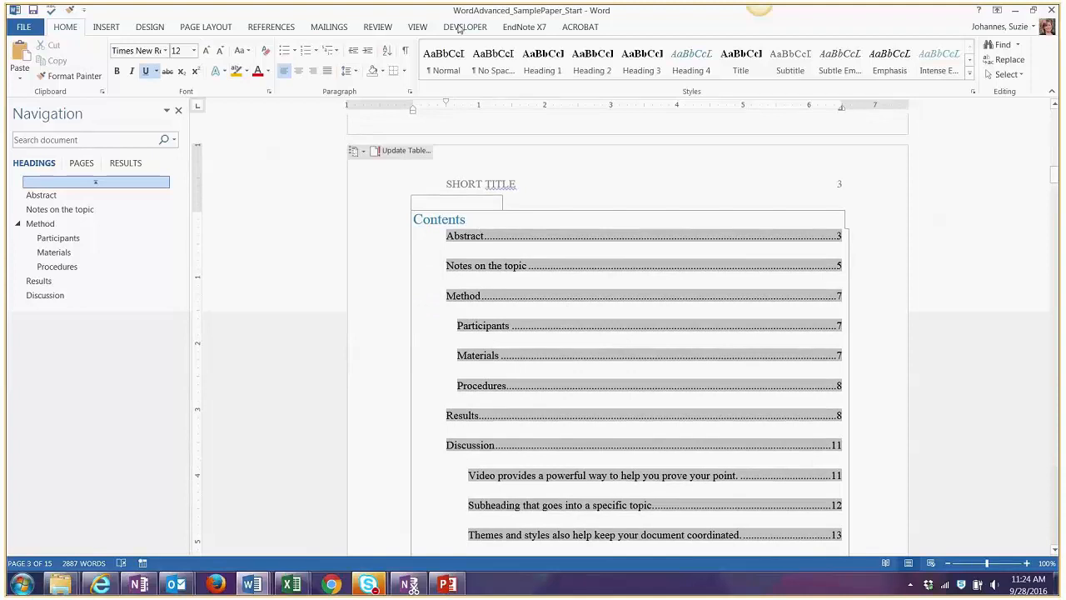
left_click(374, 26)
left_click(272, 29)
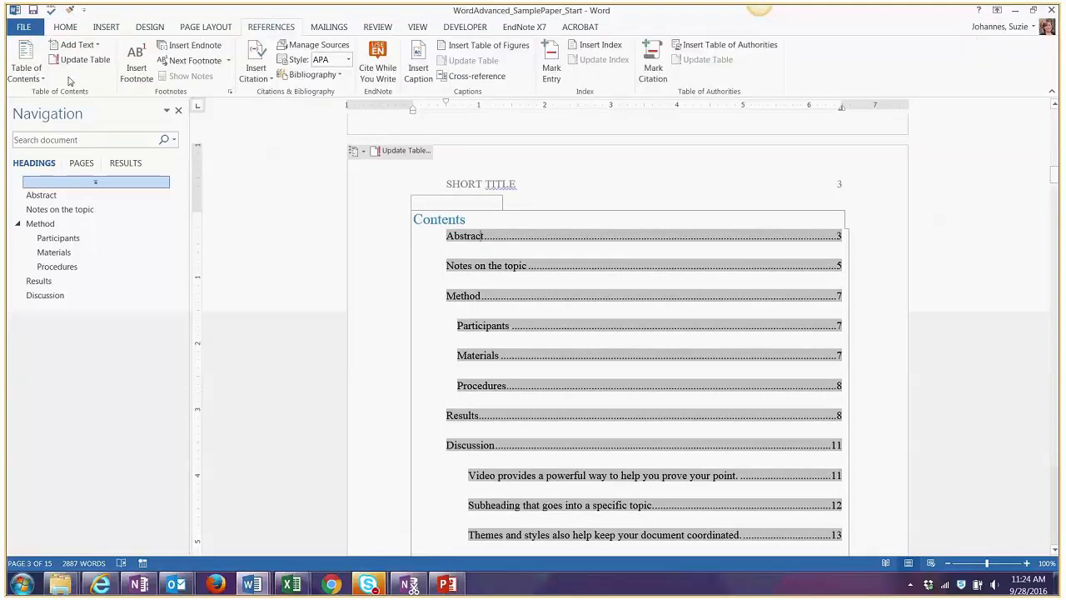
left_click(26, 69)
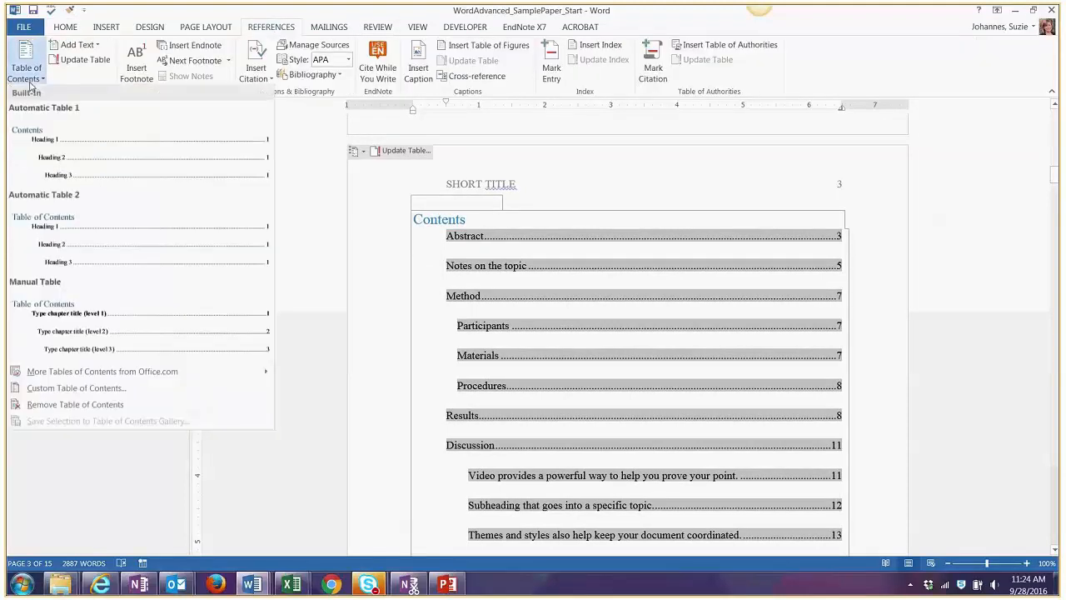
left_click(50, 405)
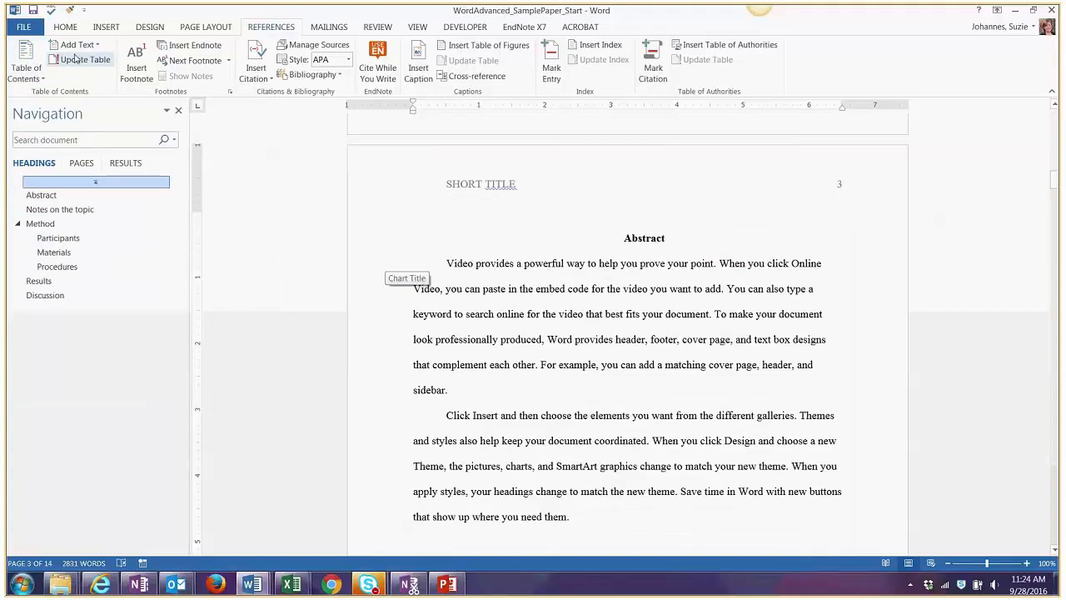
- Set up a custom table of contents using the Simple format and showing 3 heading levels
left_click(43, 75)
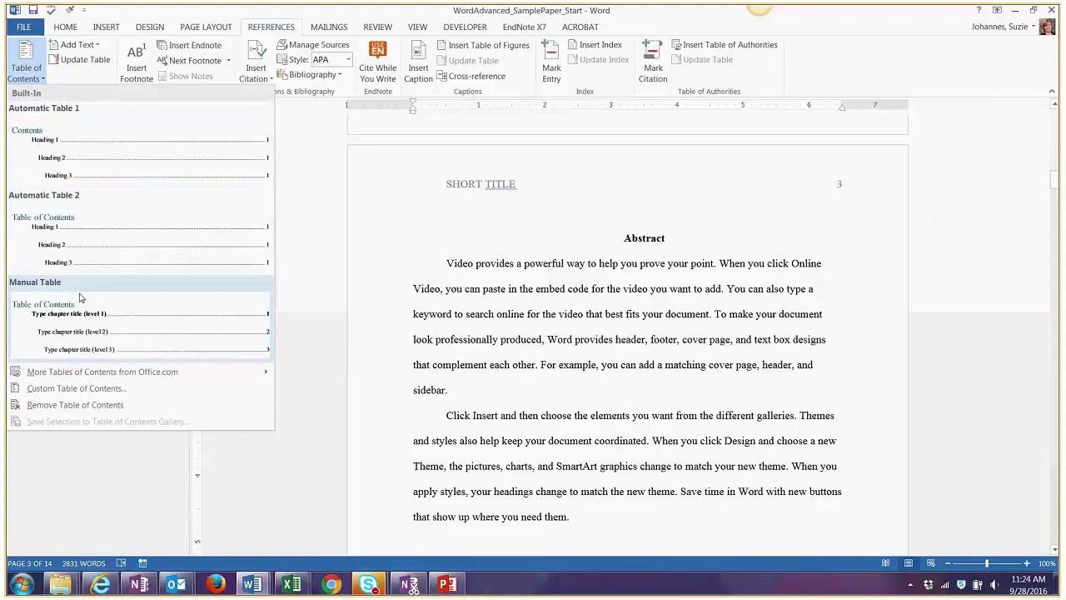
left_click(58, 388)
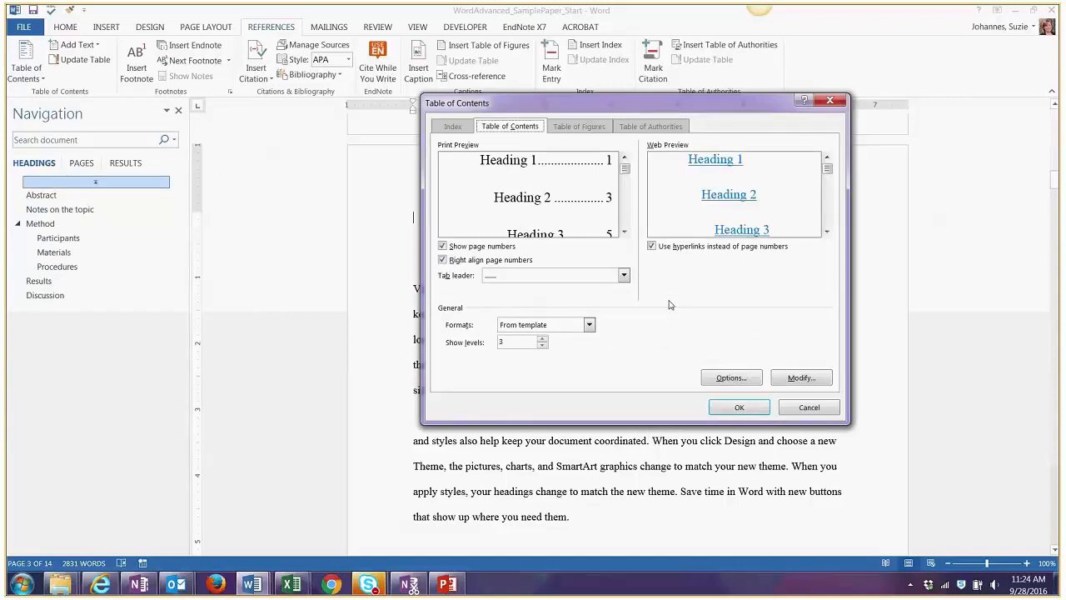
left_click(589, 325)
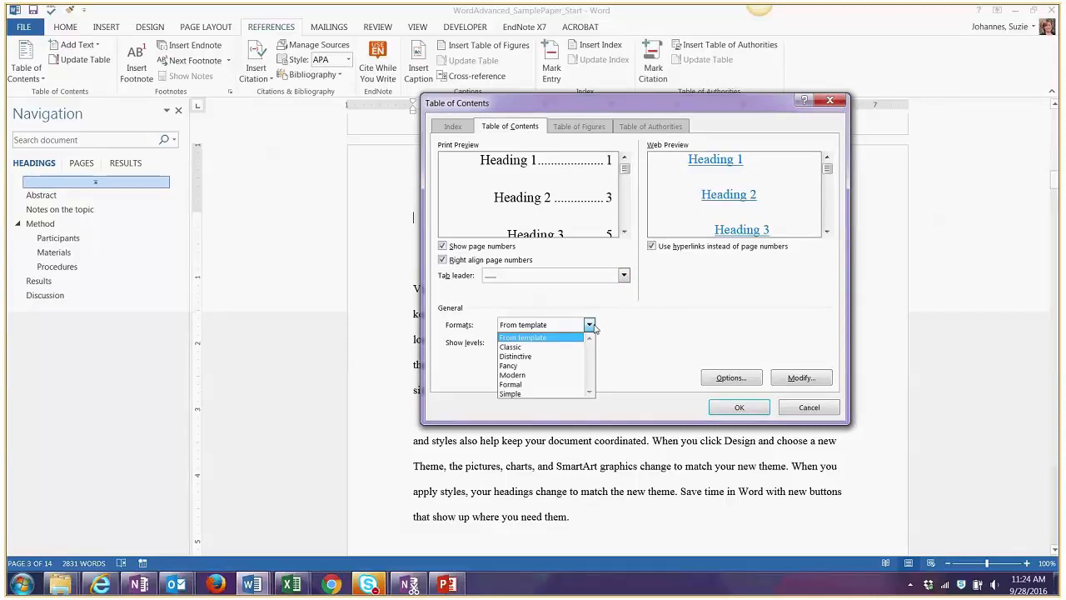
left_click(545, 393)
left_click(542, 345)
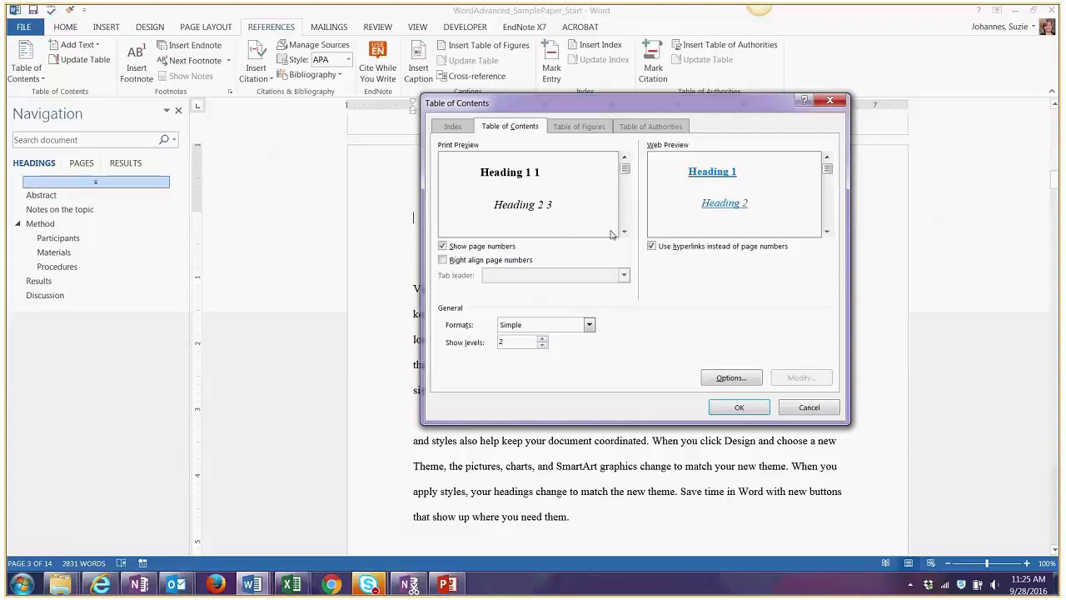
left_click(542, 339)
- Review which styles feed each level of the custom table of contents, and insert the table above the Abstract on page 3
left_click(729, 378)
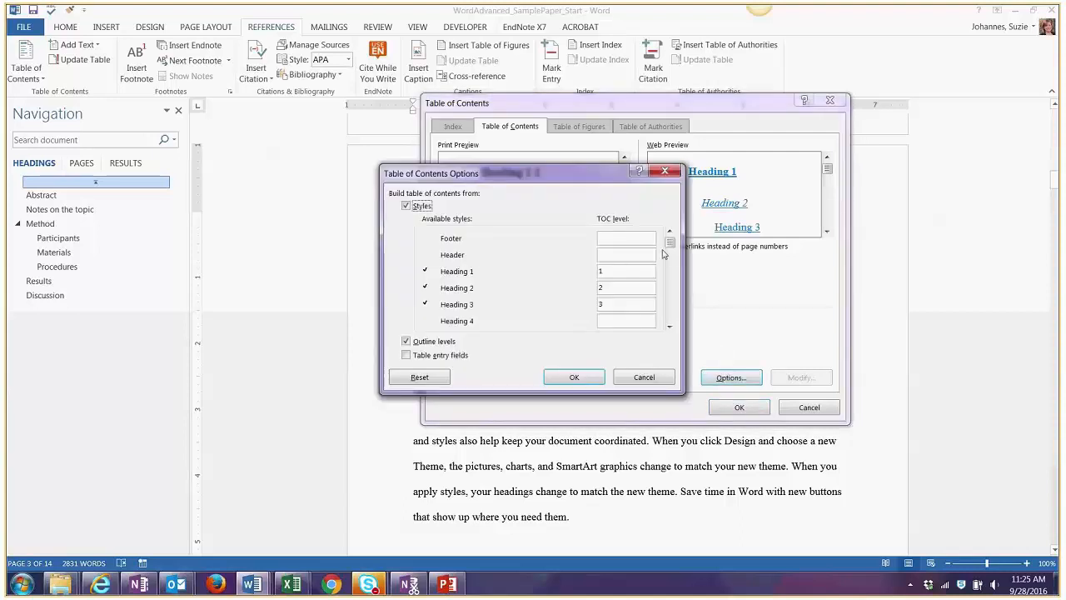
left_click_drag(670, 249, 675, 329)
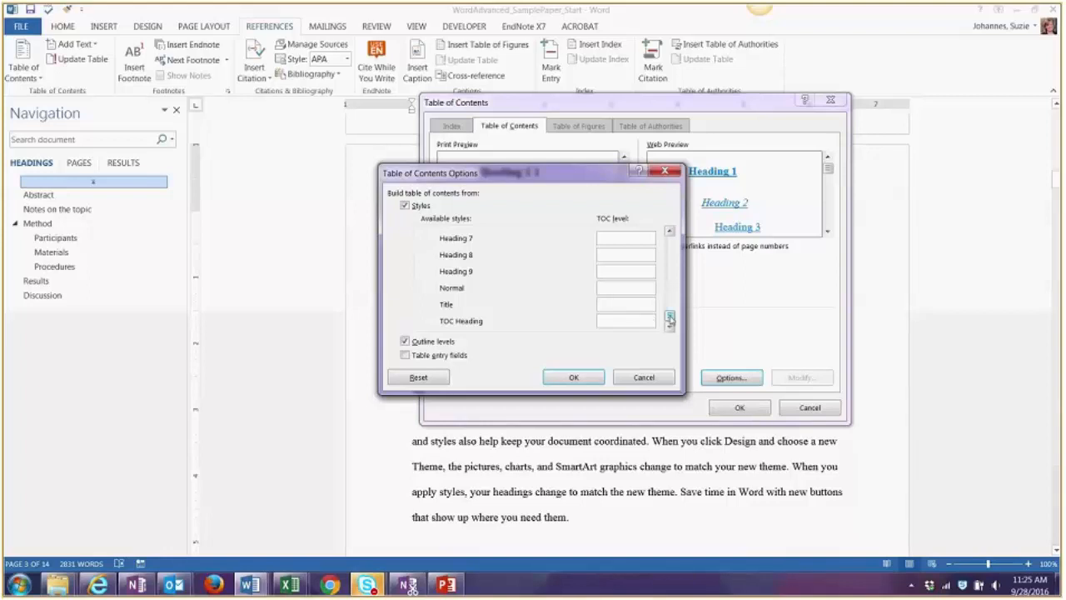
left_click_drag(670, 317, 670, 242)
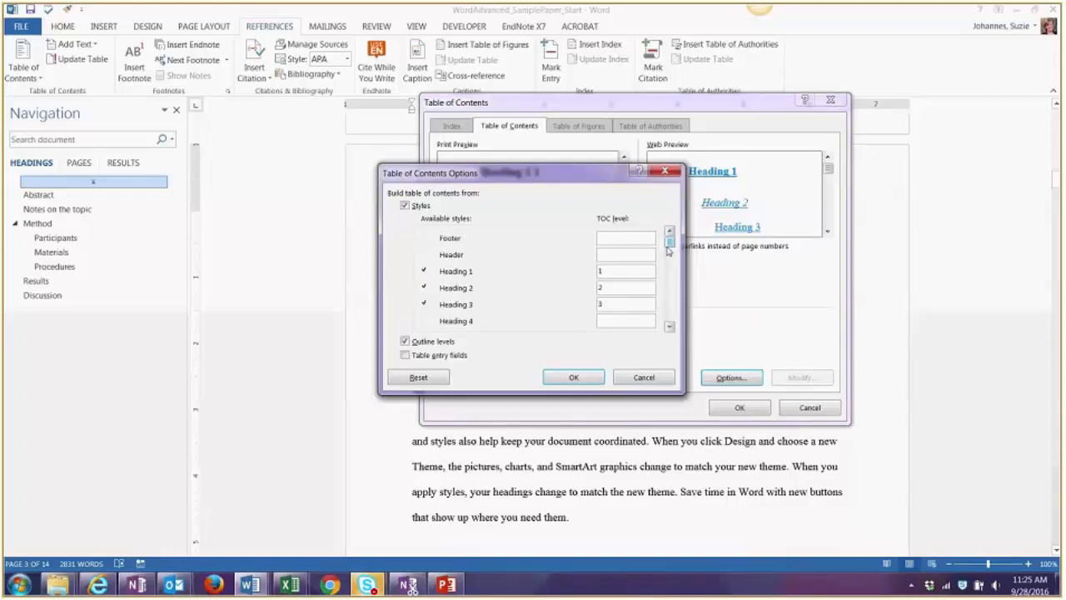
left_click(593, 379)
left_click(737, 408)
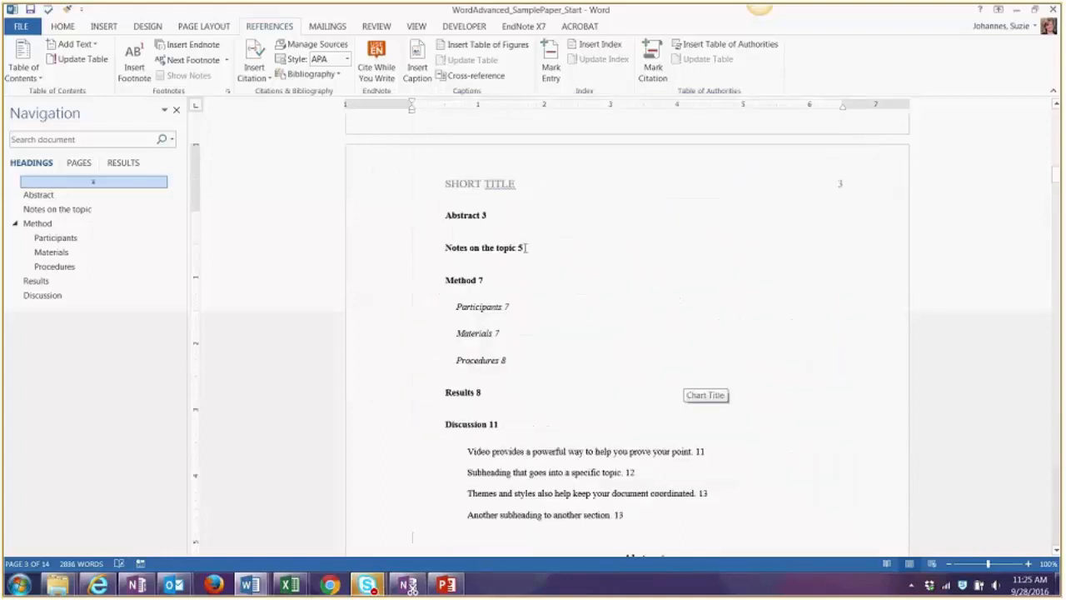
- Examine the layout of the inserted custom table of contents on page 3 and the title page before it
scroll(576, 424, "down", 2)
scroll(576, 424, "up", 4)
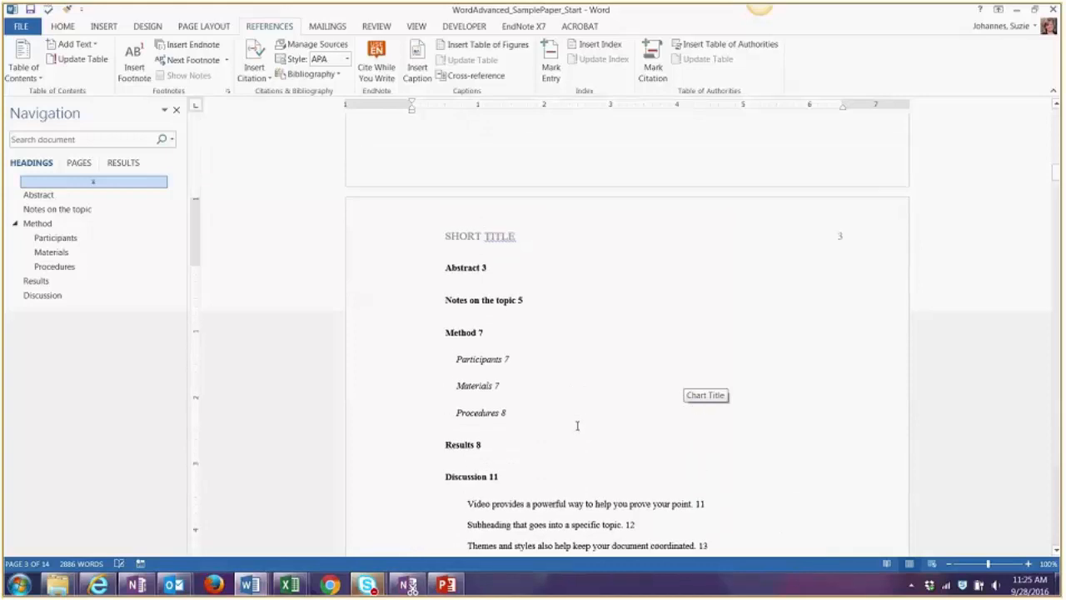
scroll(577, 425, "down", 2)
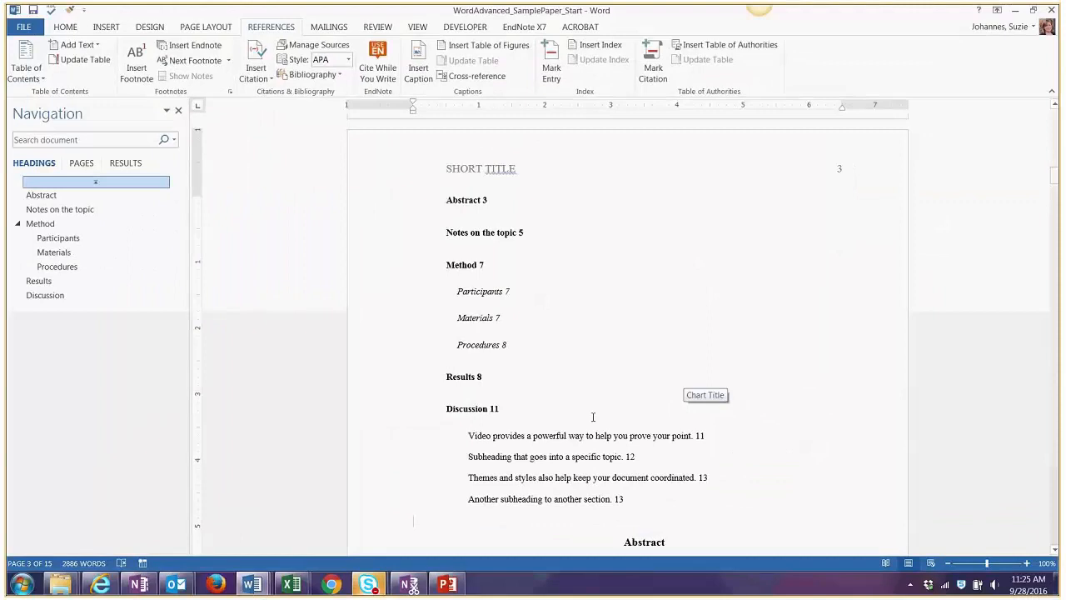
scroll(593, 416, "up", 1)
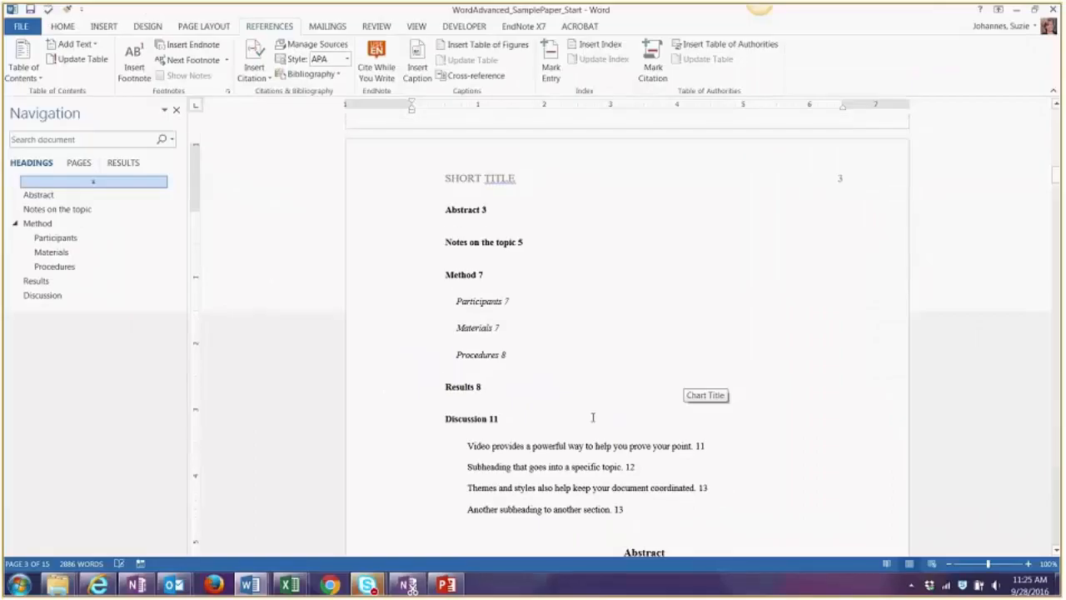
scroll(593, 416, "up", 1)
scroll(593, 416, "down", 2)
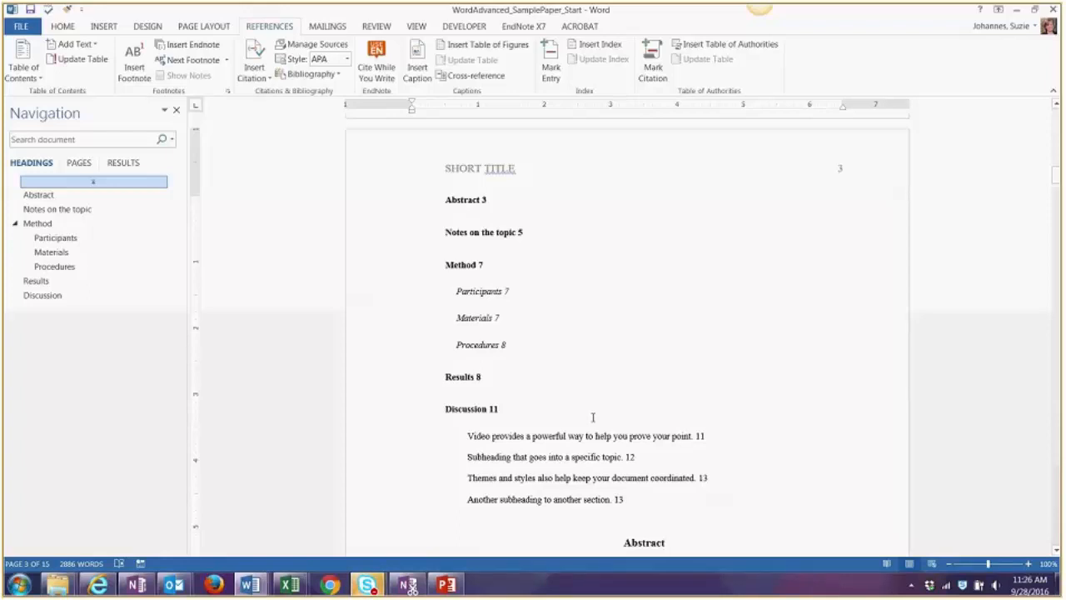
scroll(593, 417, "up", 10)
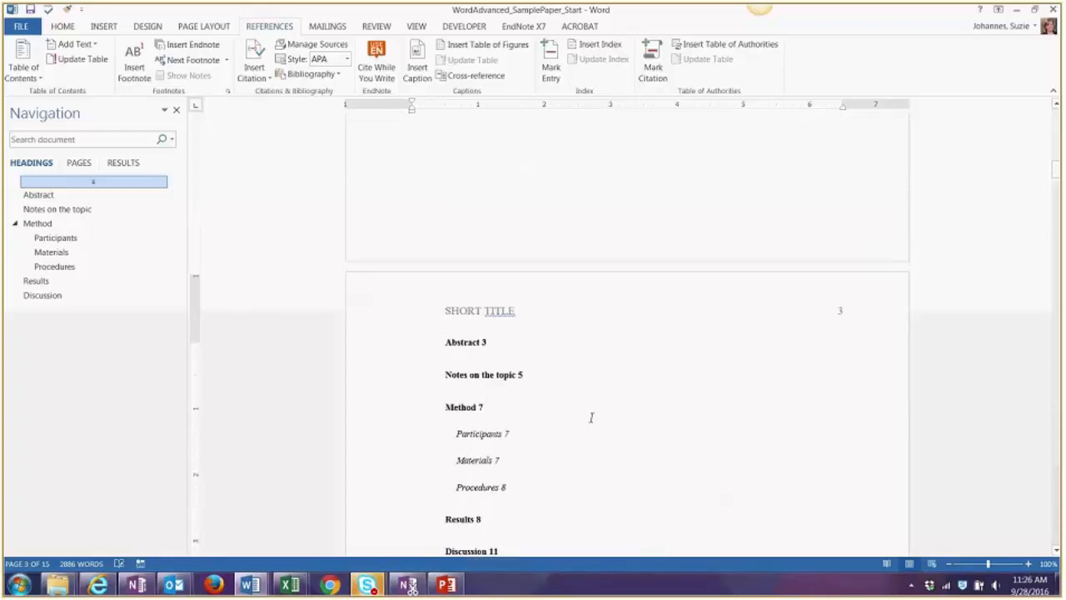
scroll(593, 417, "up", 15)
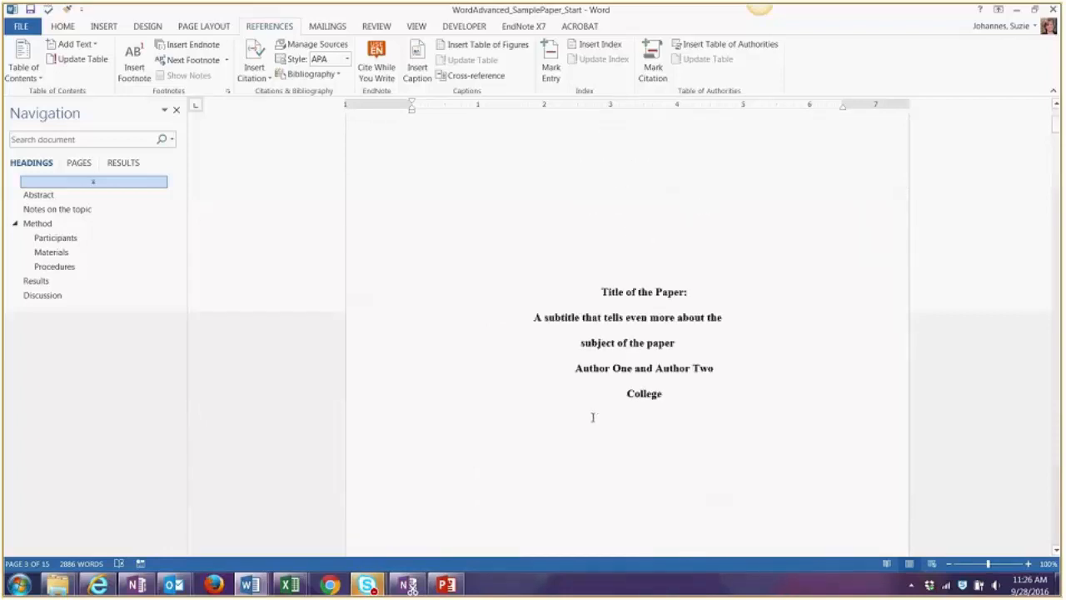
scroll(594, 416, "down", 5)
scroll(593, 417, "down", 15)
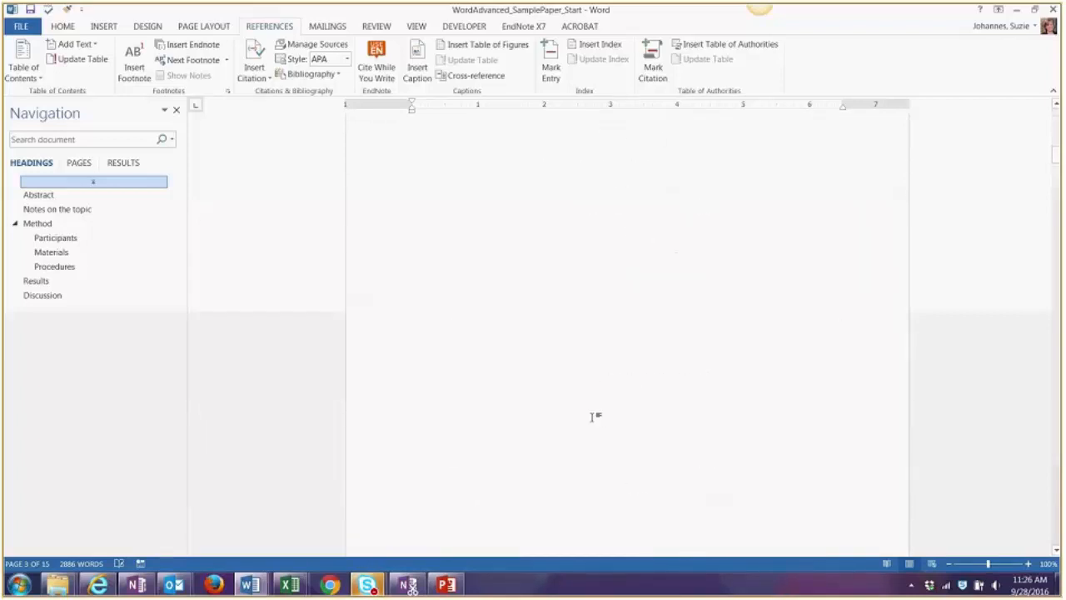
- Compare the custom table of contents with the Abstract and "Notes on the topic" headings that follow it
left_click(593, 417)
scroll(593, 416, "down", 1)
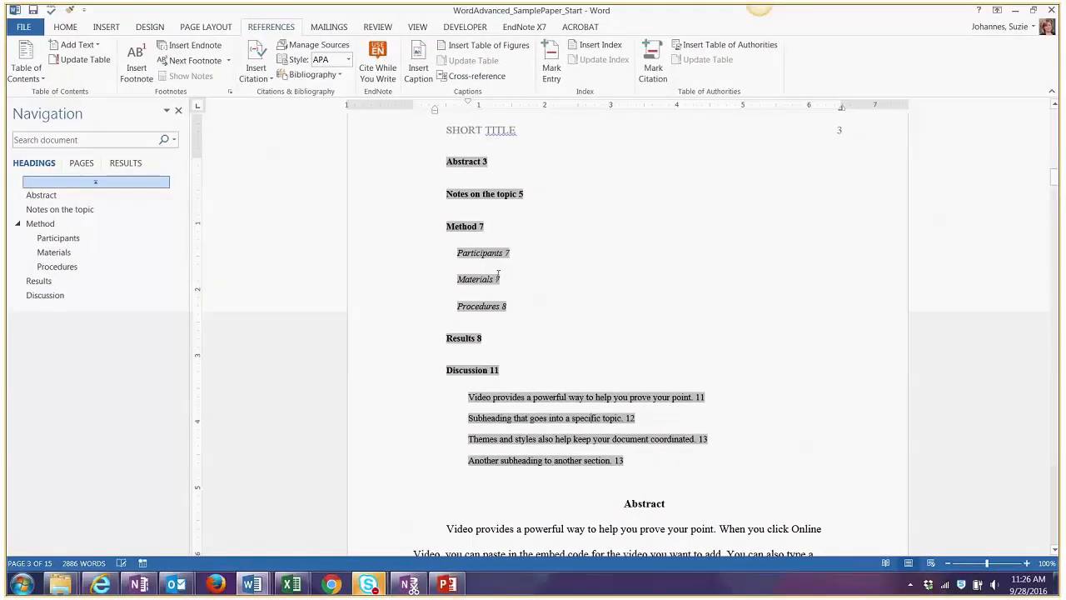
left_click(36, 77)
left_click(500, 254)
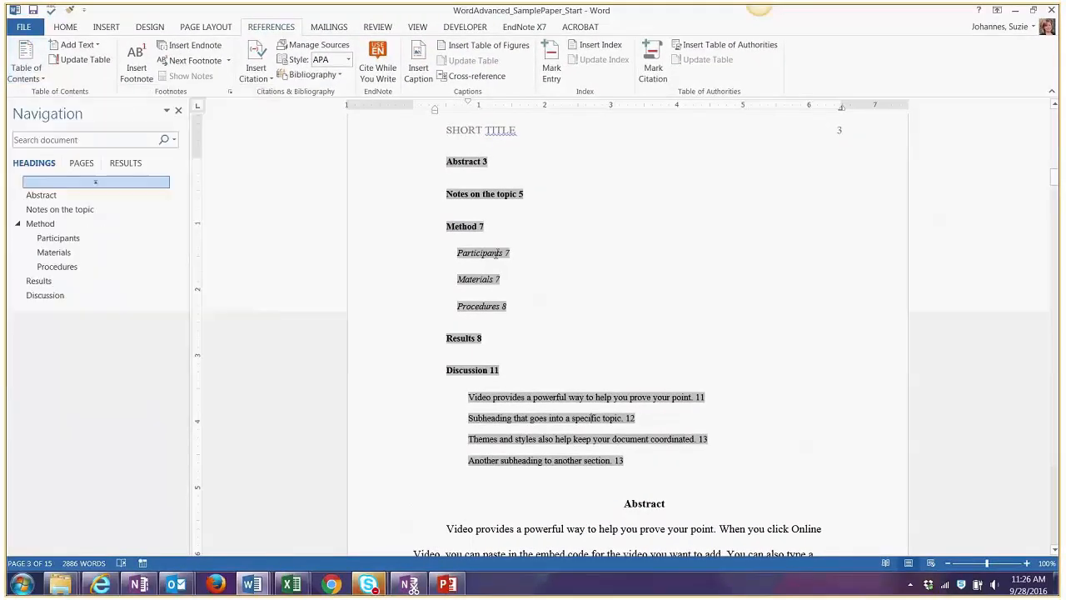
scroll(500, 254, "down", 6)
scroll(499, 254, "down", 9)
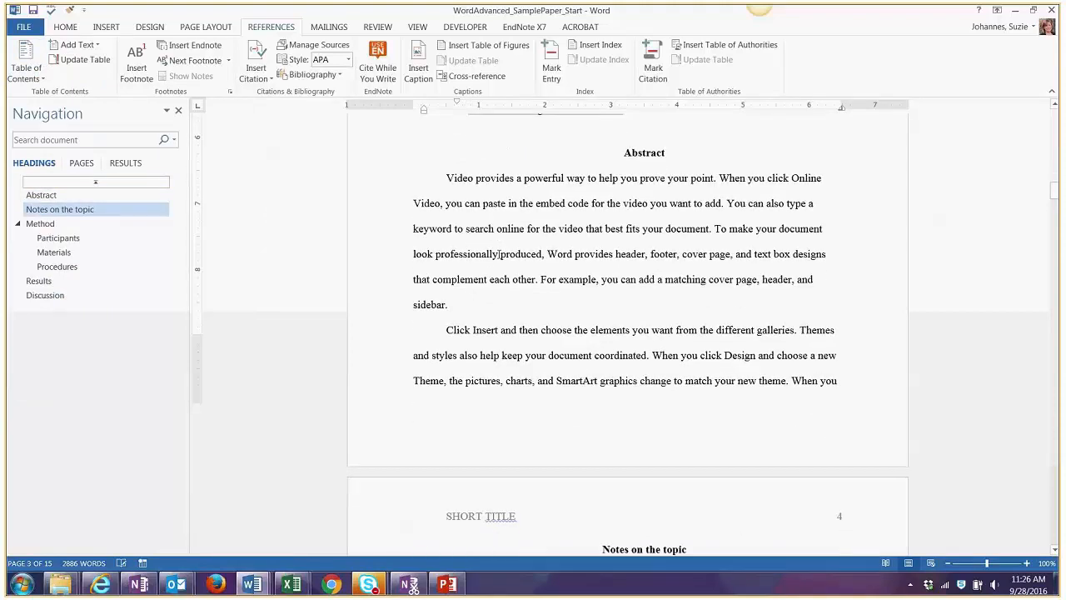
scroll(499, 254, "up", 5)
scroll(499, 254, "up", 10)
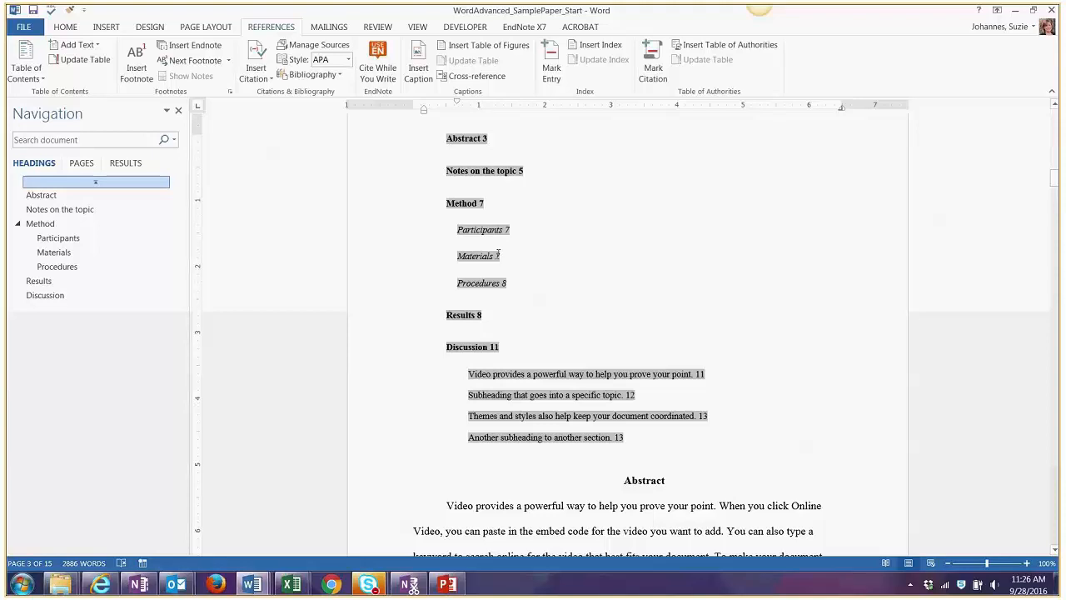
scroll(498, 255, "up", 2)
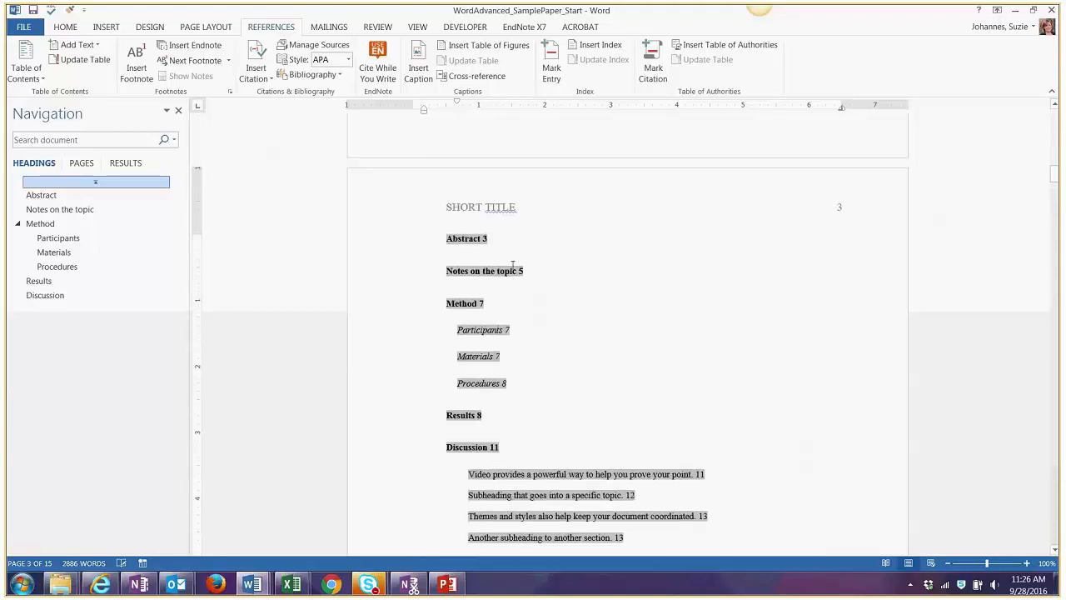
scroll(532, 303, "down", 1)
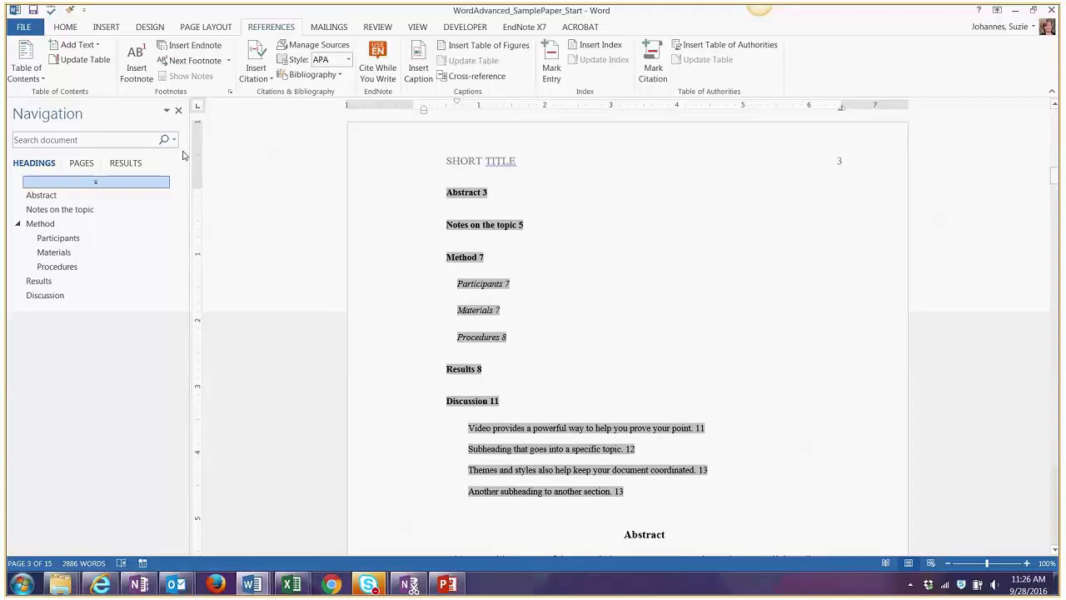
- Replace the custom table of contents on page 3 with the built-in Automatic Table 1
left_click(41, 78)
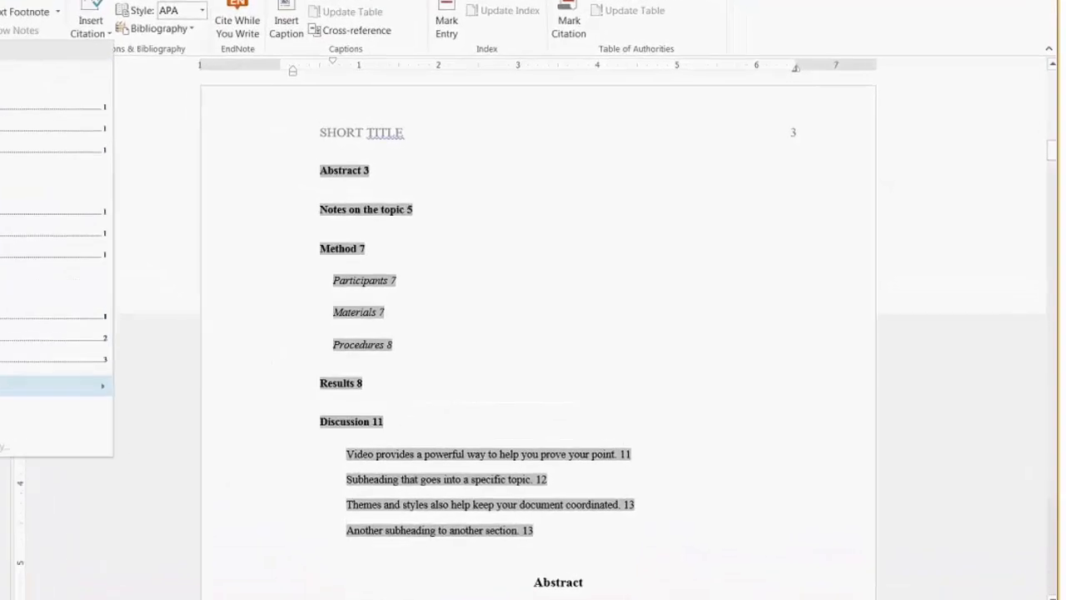
left_click(75, 406)
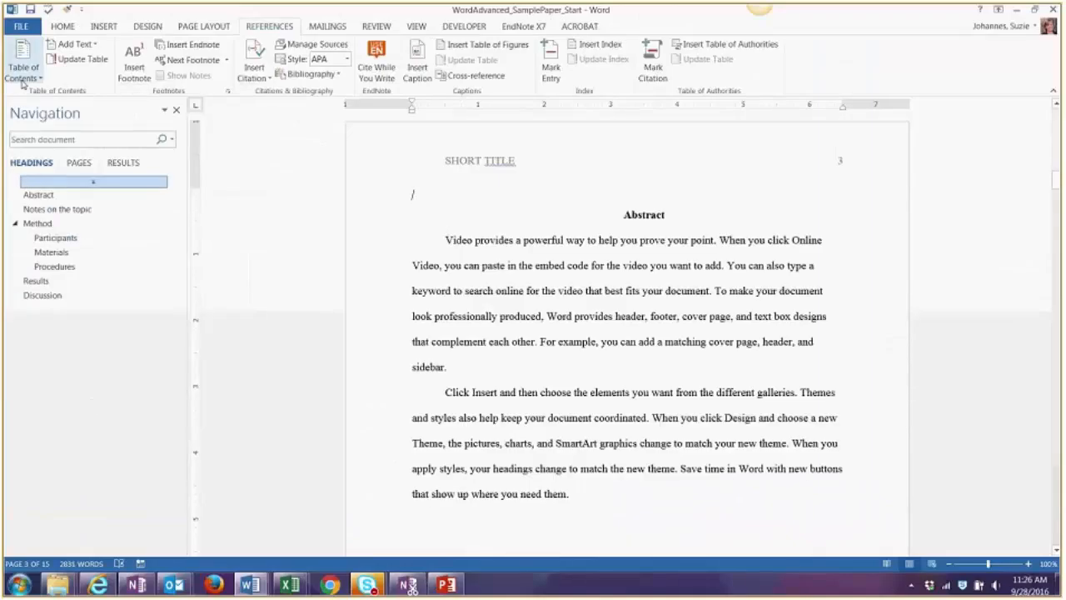
key("ctrl+z")
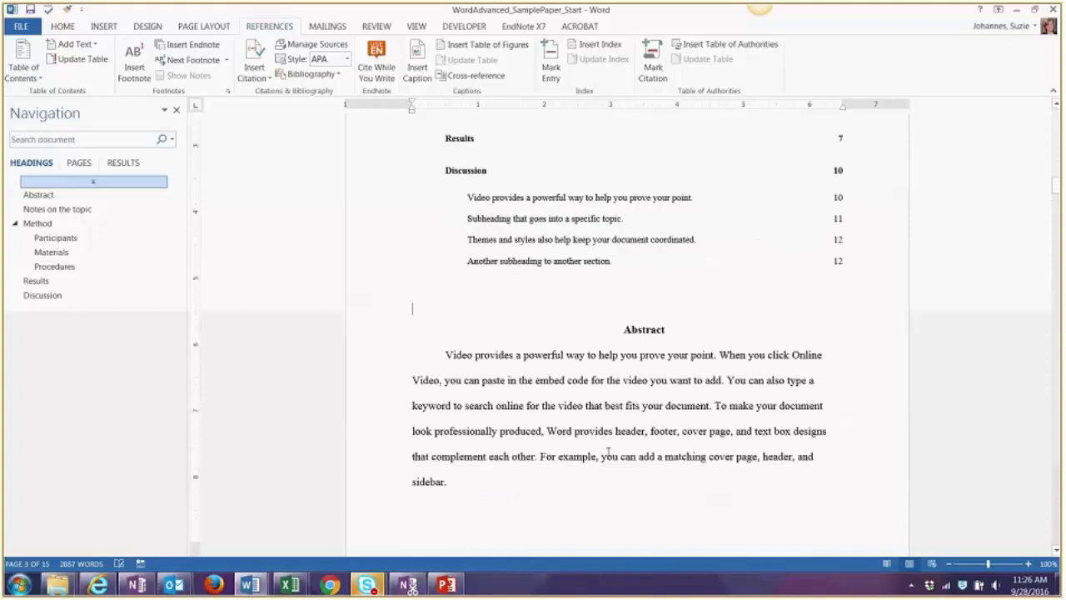
scroll(608, 450, "up", 5)
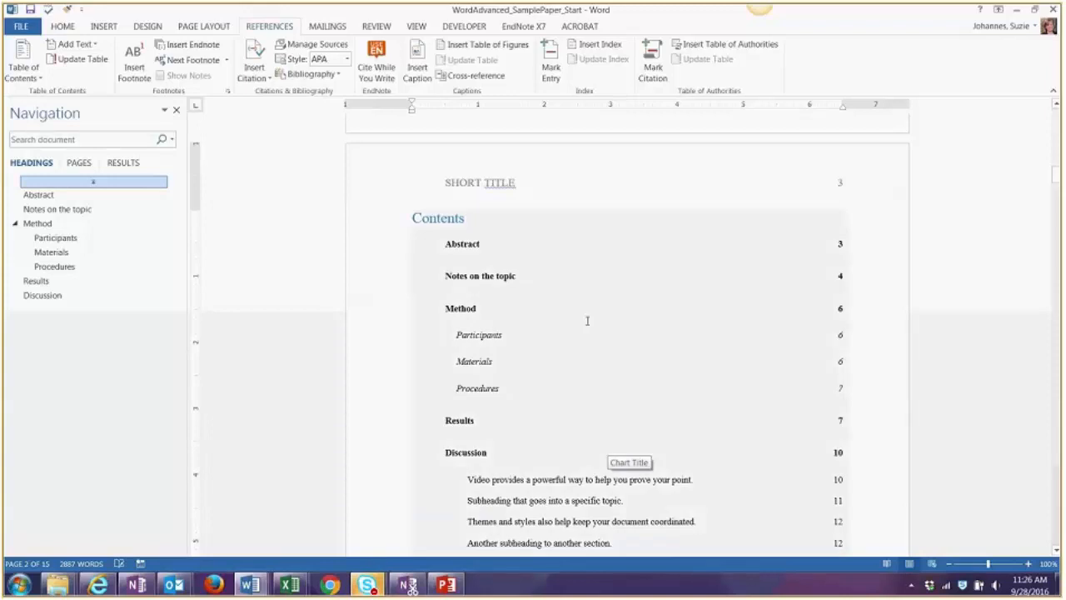
- Modify the TOC Heading style used by the Contents title to 12 pt bold with automatic font color
left_click(468, 220)
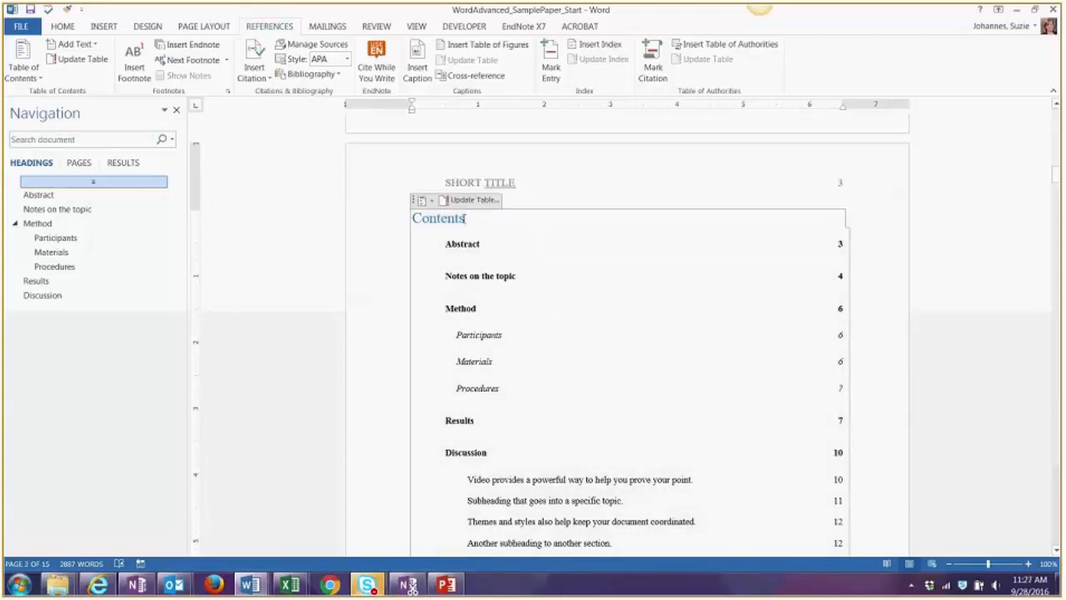
left_click(72, 25)
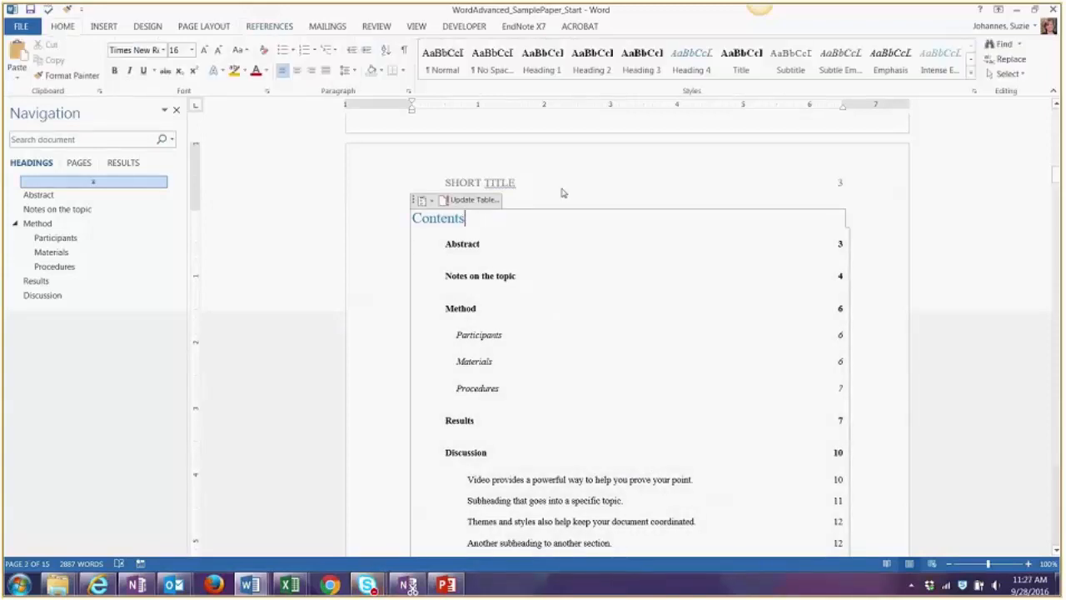
left_click_drag(489, 223, 411, 220)
left_click(970, 73)
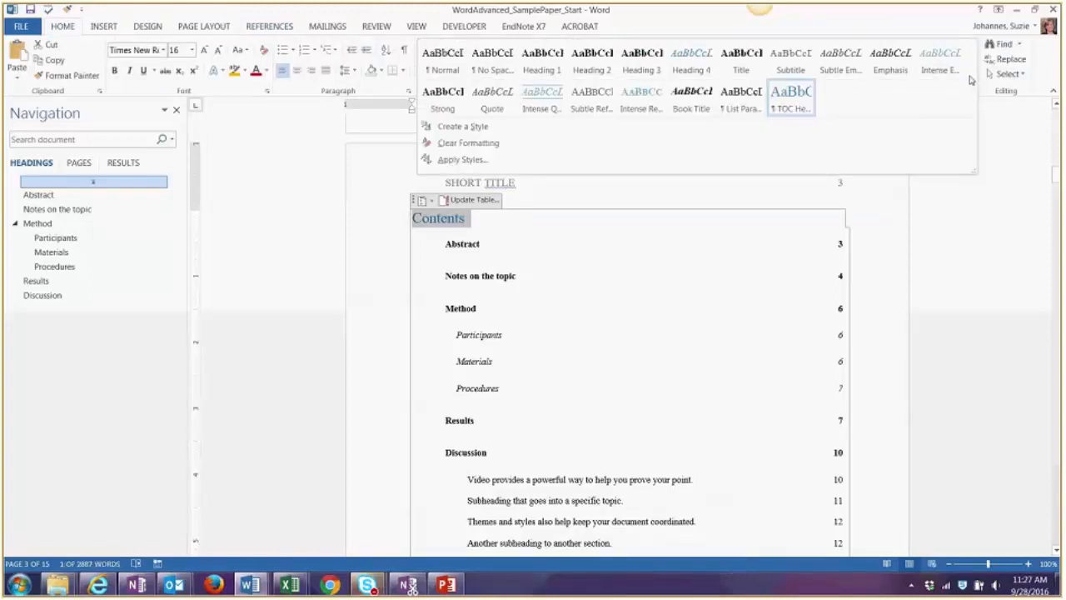
right_click(804, 102)
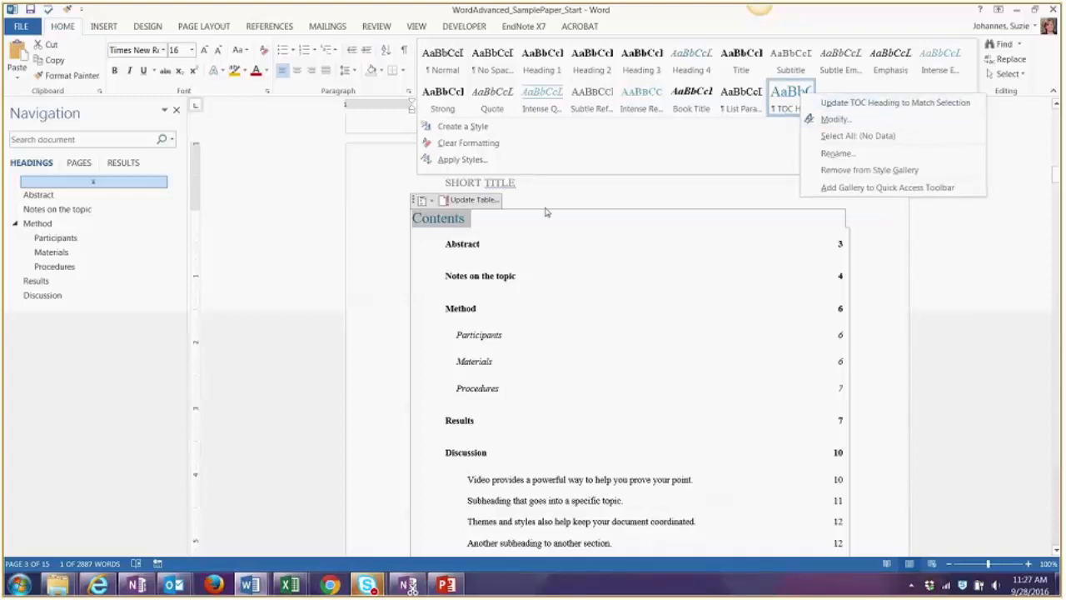
left_click(834, 119)
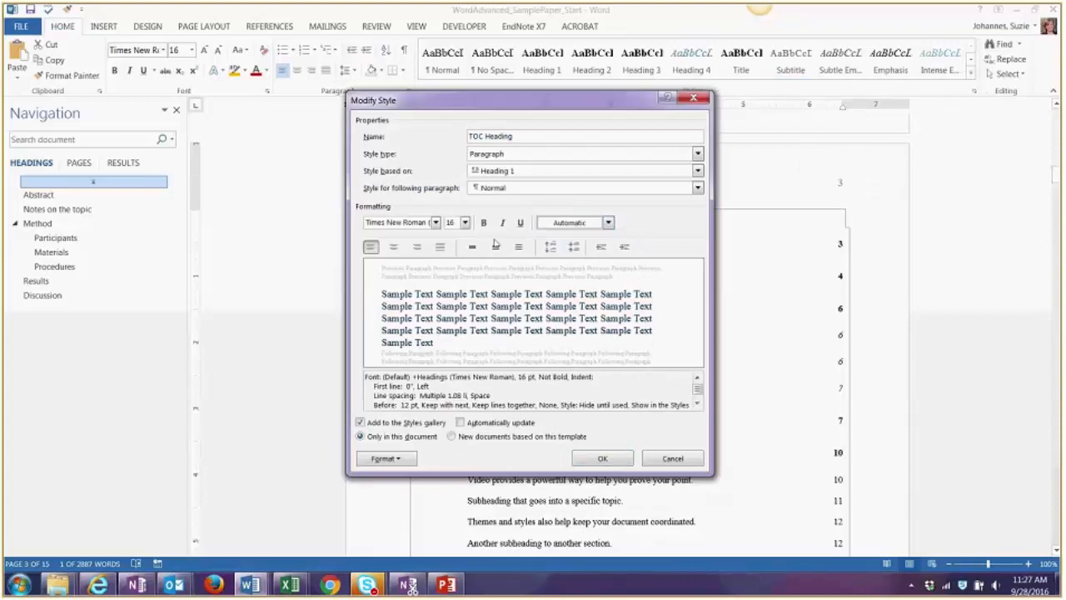
left_click(464, 223)
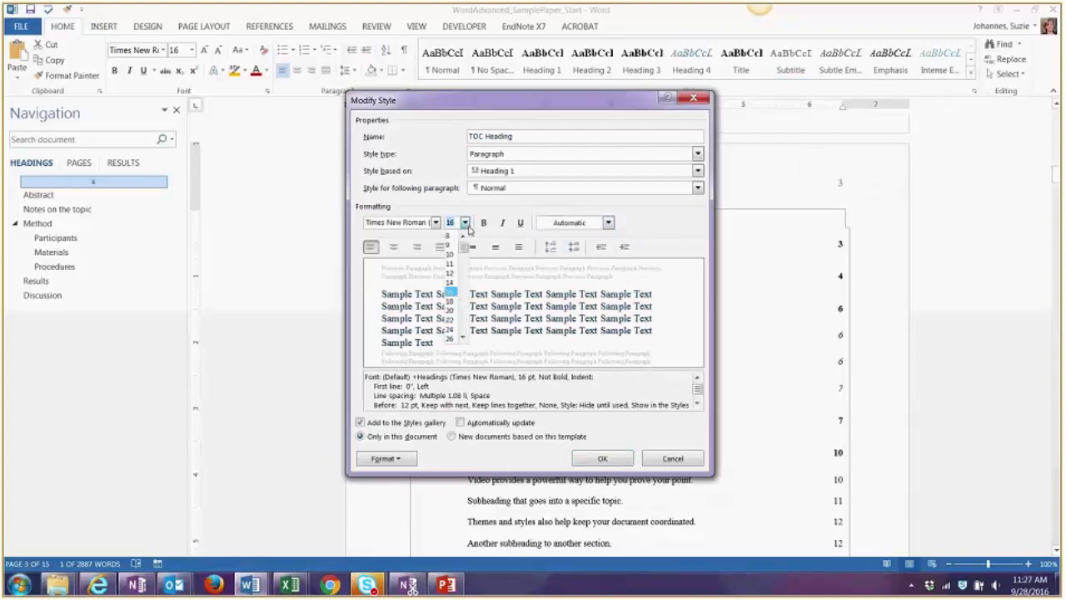
left_click(454, 275)
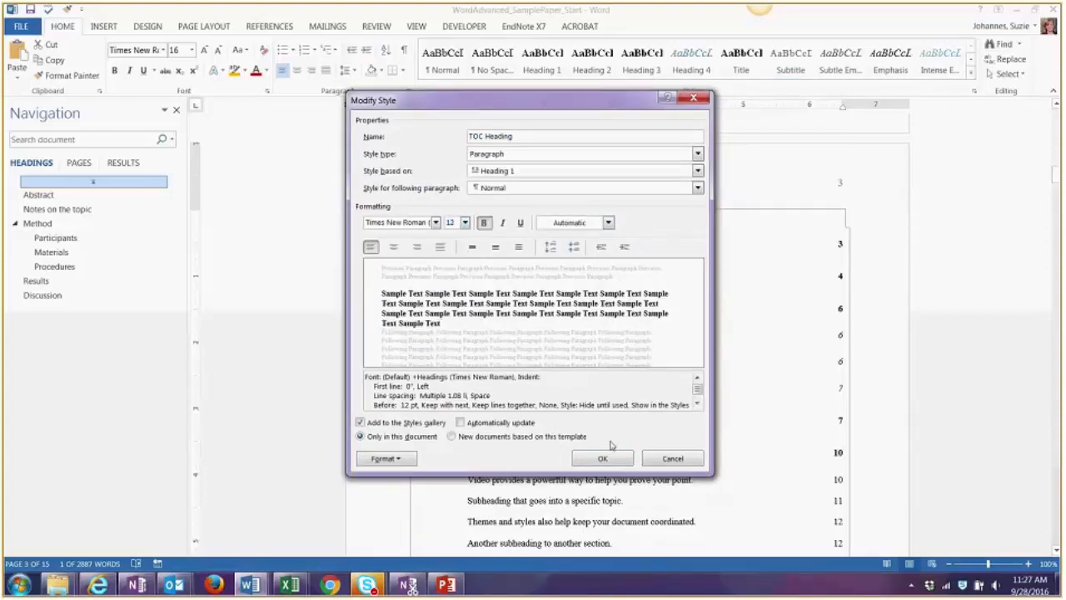
left_click(611, 458)
left_click(497, 239)
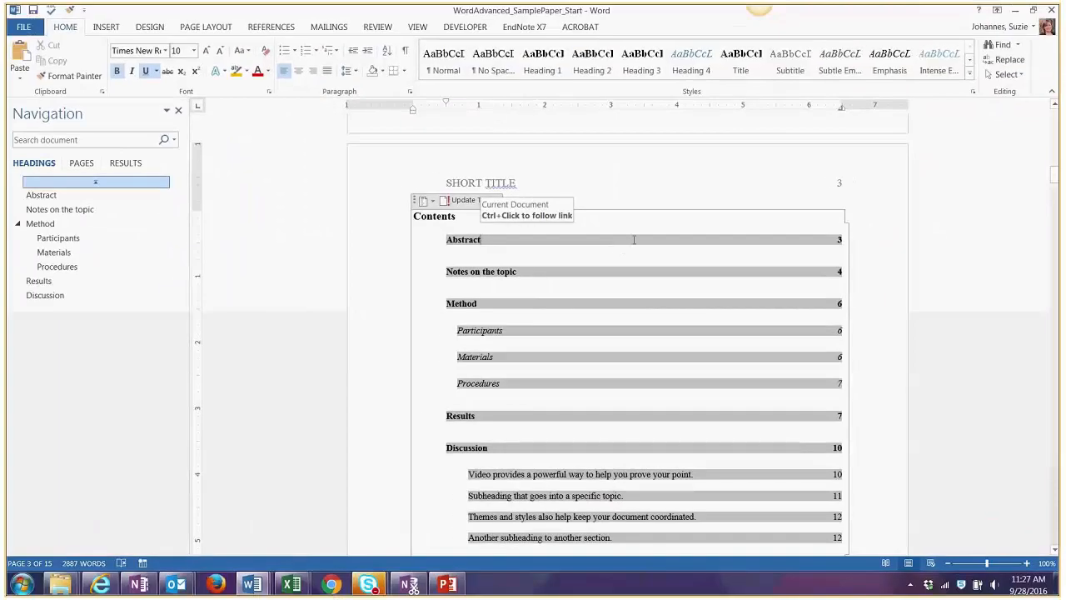
- Examine the restyled table of contents and the body pages from the Abstract down to the Discussion heading on page 11
scroll(867, 253, "down", 2)
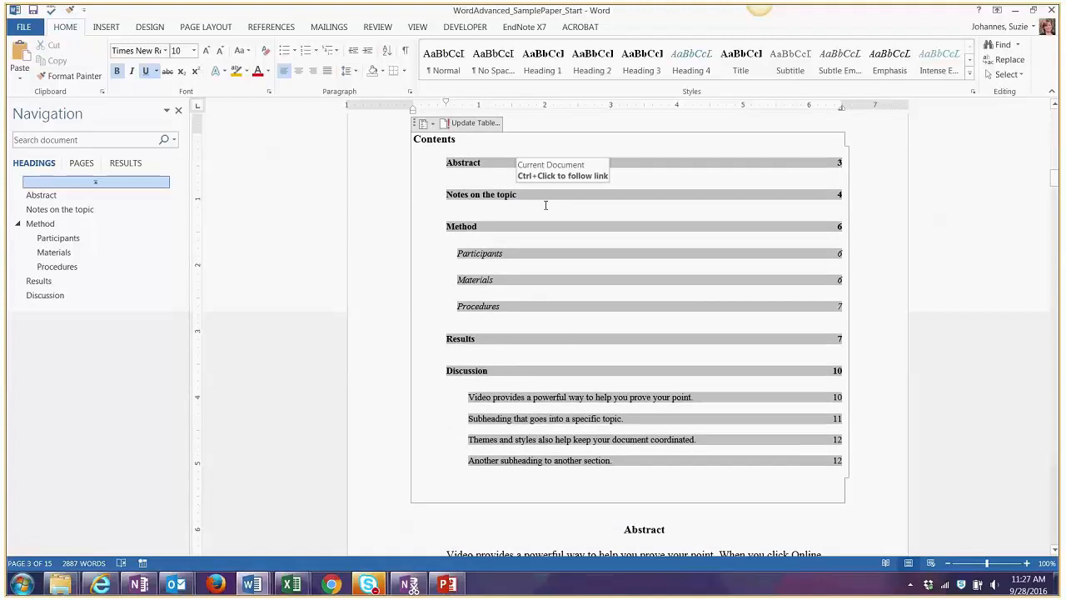
left_click(534, 549)
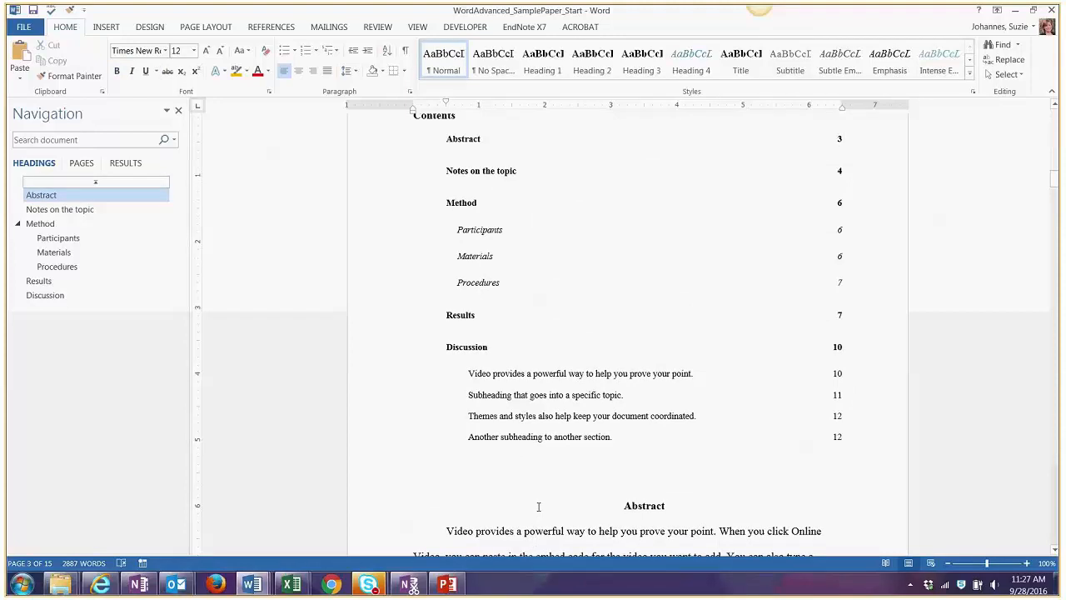
scroll(538, 506, "down", 3)
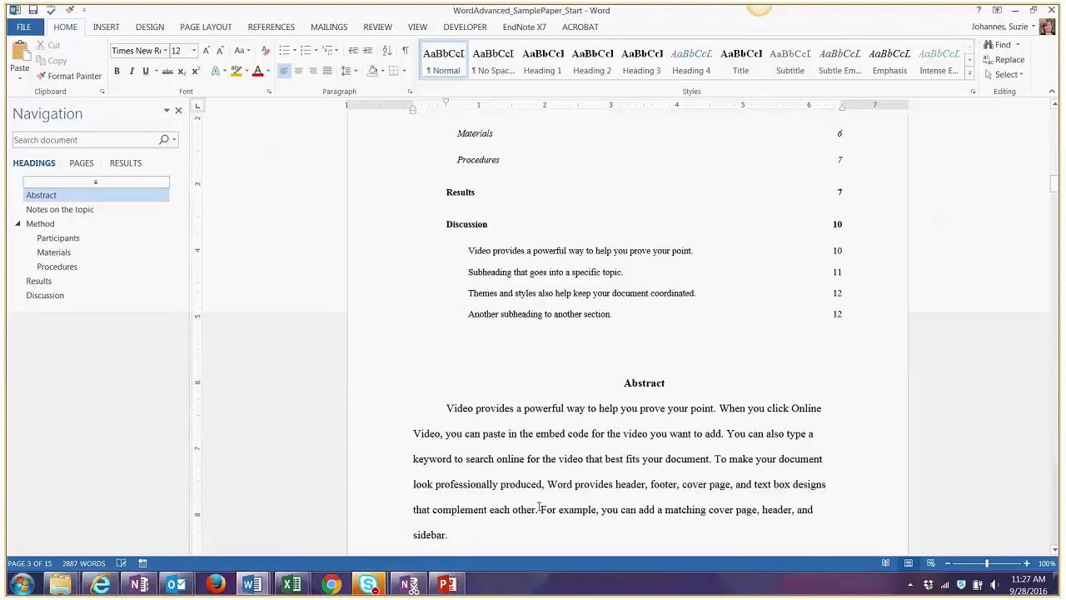
scroll(539, 507, "down", 20)
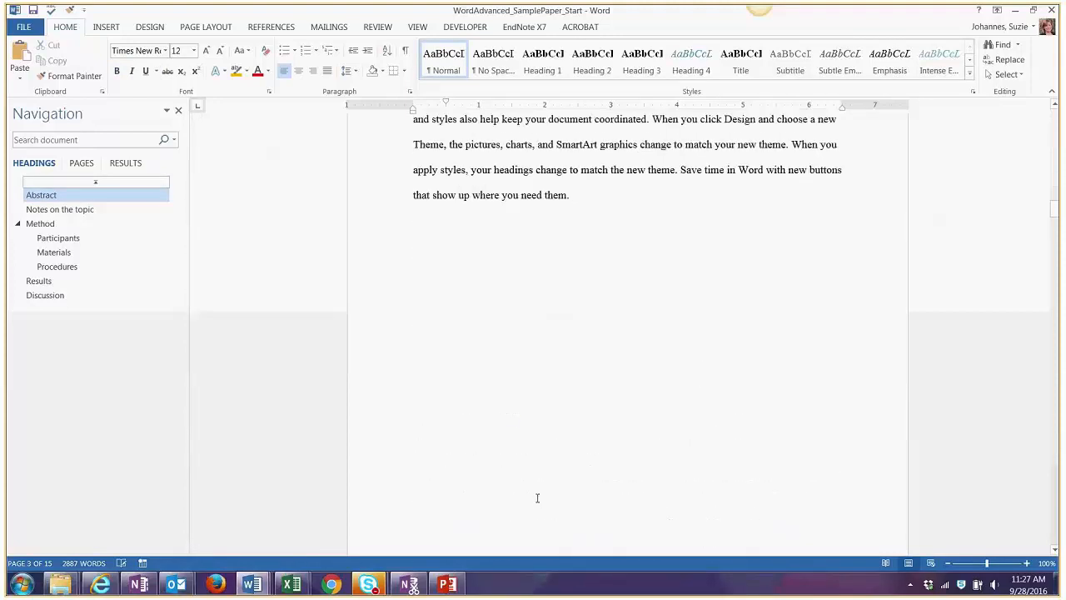
scroll(537, 498, "down", 17)
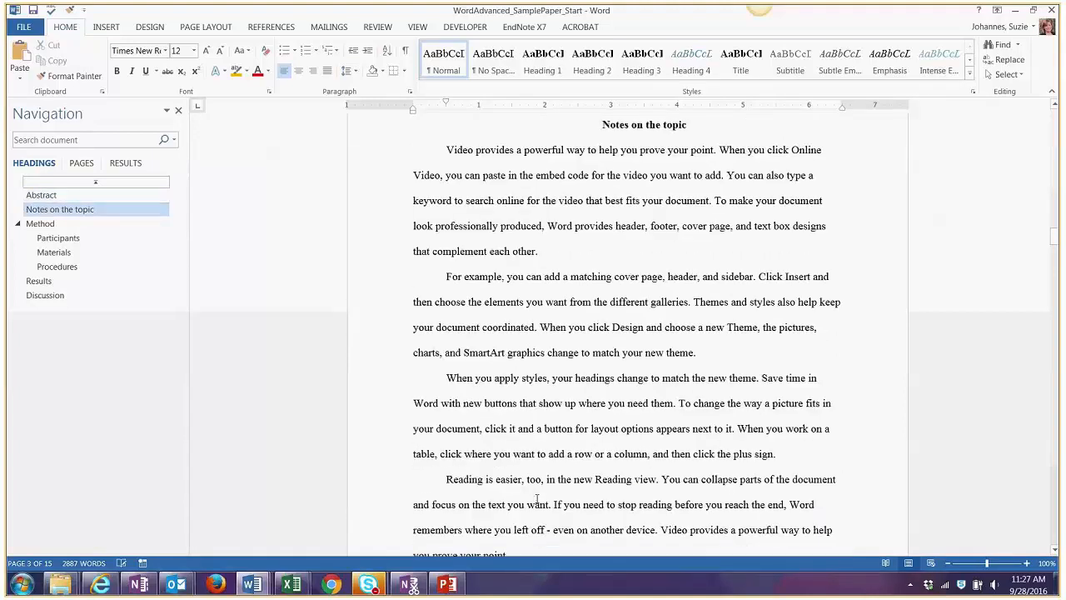
scroll(537, 498, "down", 9)
scroll(537, 498, "up", 8)
scroll(536, 498, "down", 13)
scroll(534, 499, "down", 15)
scroll(534, 499, "down", 20)
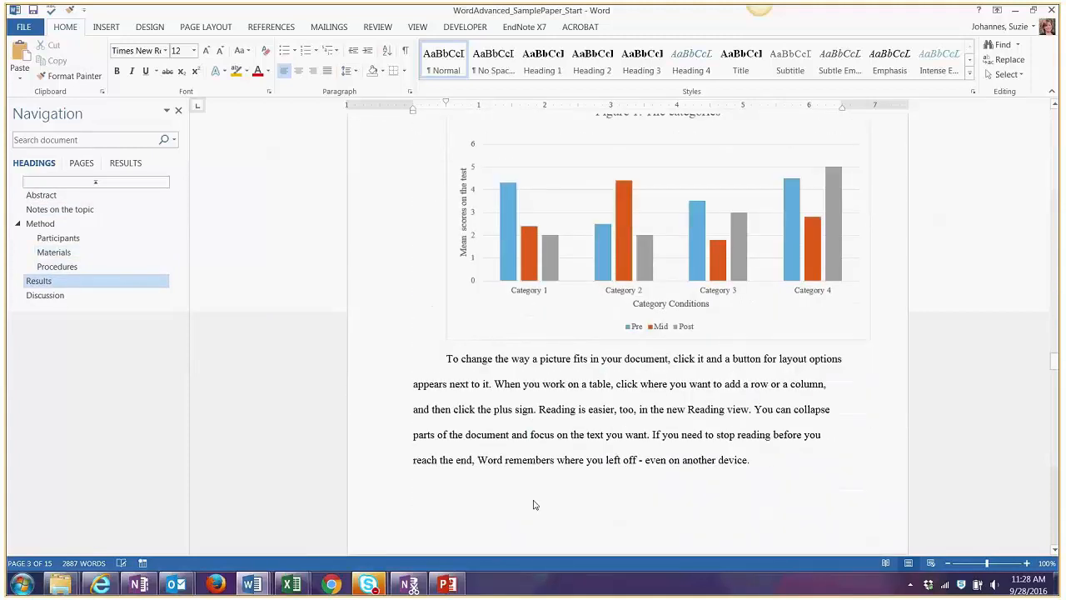
scroll(535, 504, "down", 9)
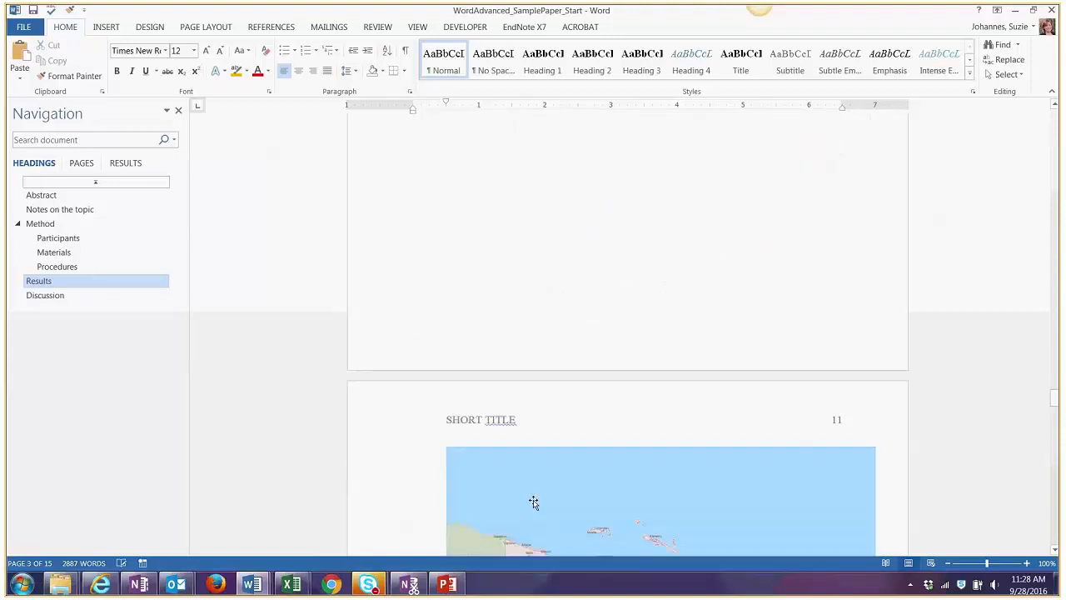
scroll(534, 502, "down", 8)
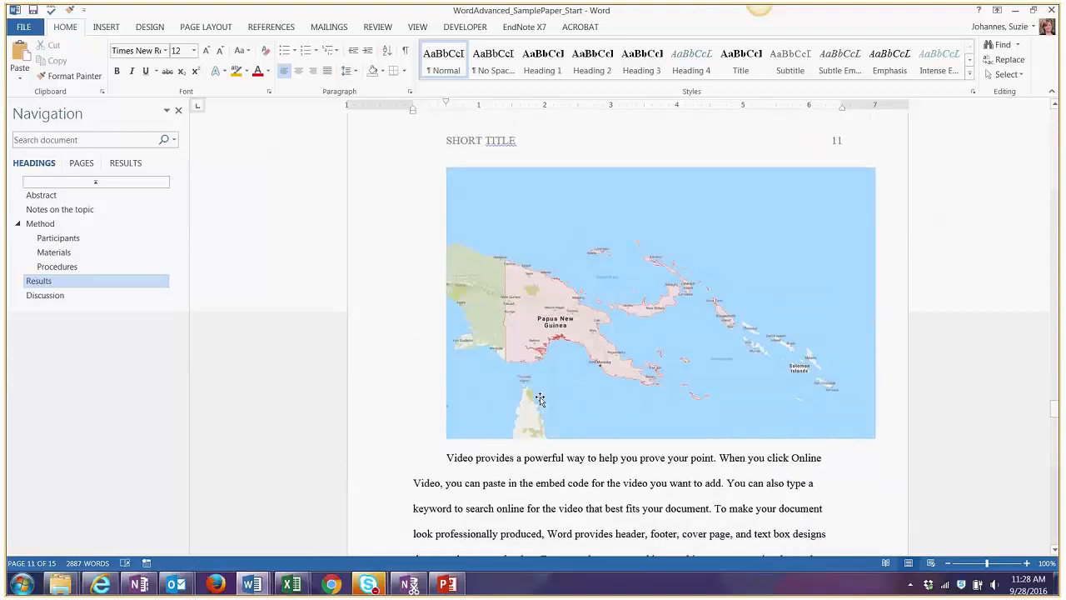
scroll(538, 396, "down", 3)
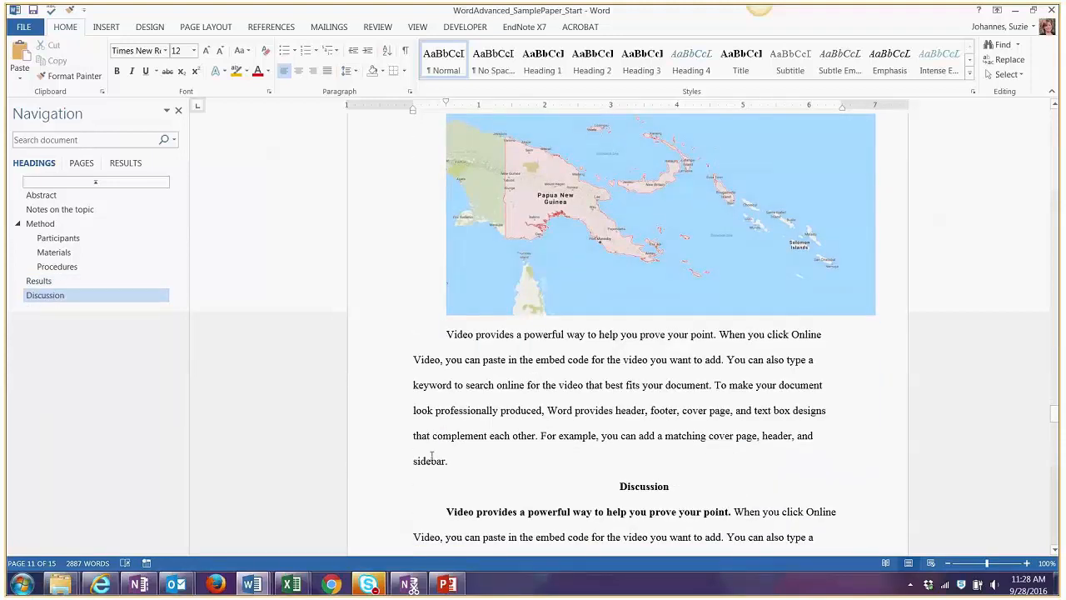
- Insert the PapuaNewGuinea_map picture directly before the Discussion heading on page 11
scroll(452, 485, "up", 1)
left_click(452, 503)
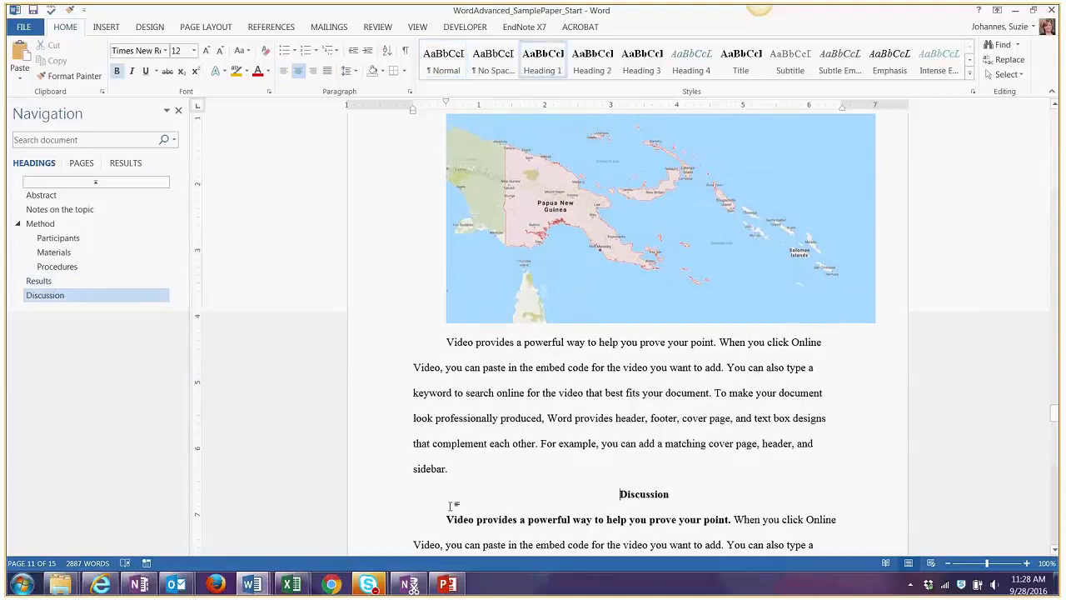
scroll(475, 467, "down", 1)
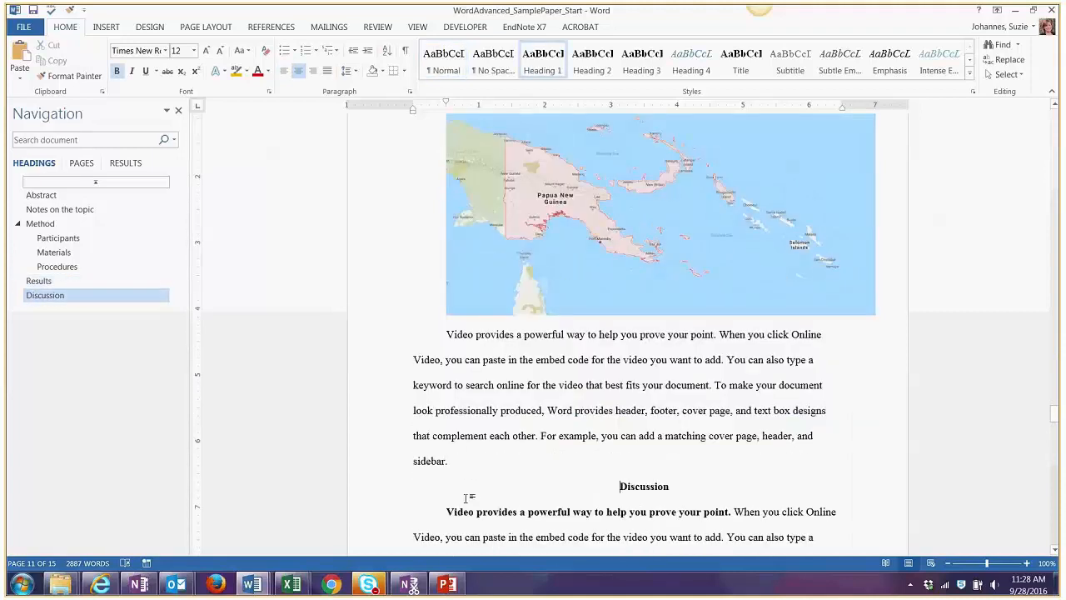
left_click(106, 28)
left_click(142, 60)
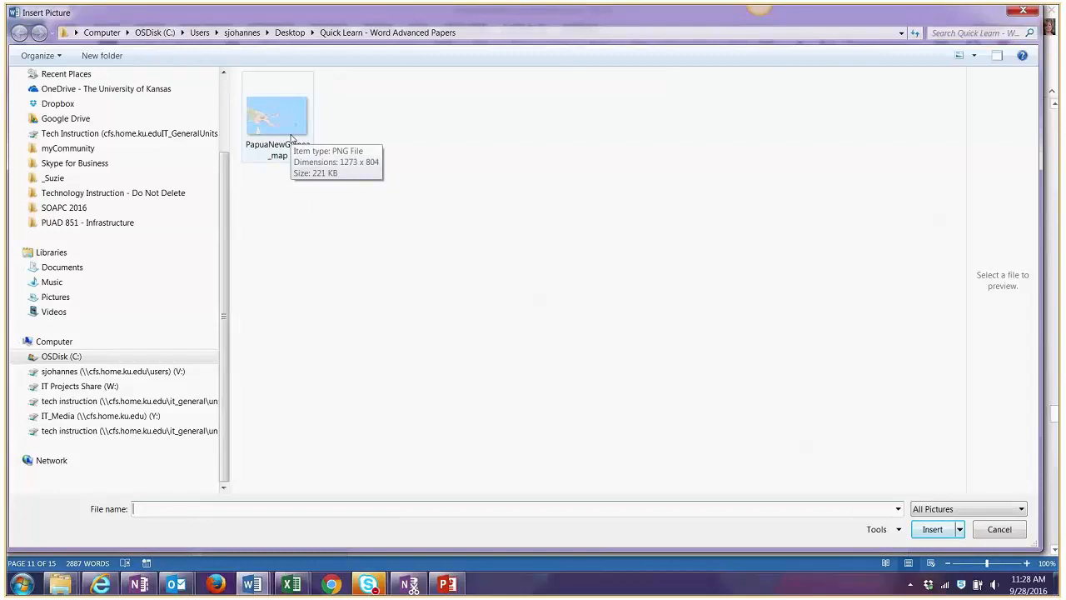
left_click(291, 137)
left_click(934, 532)
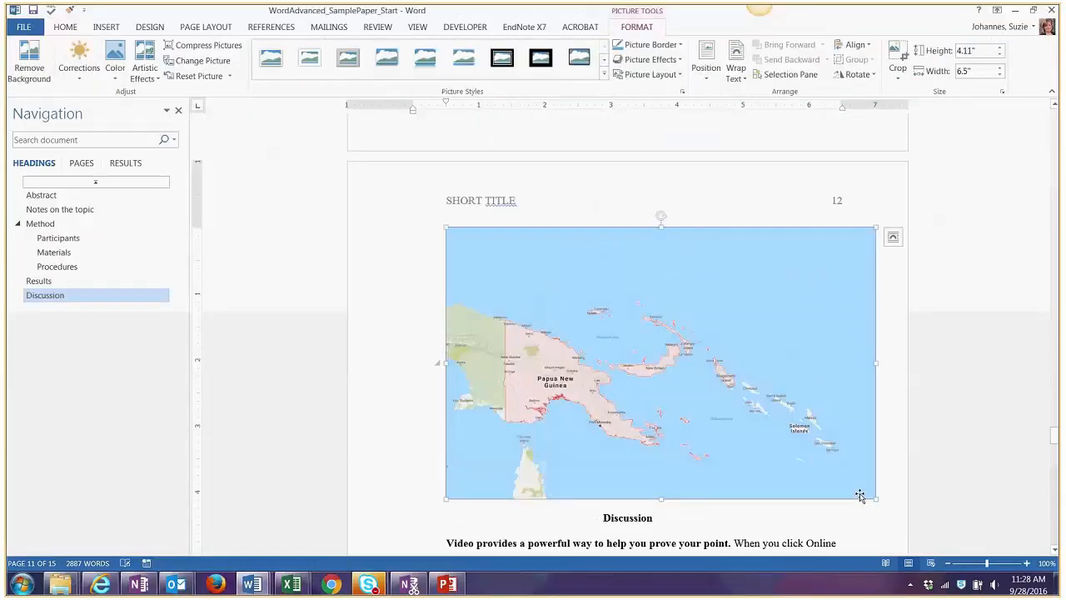
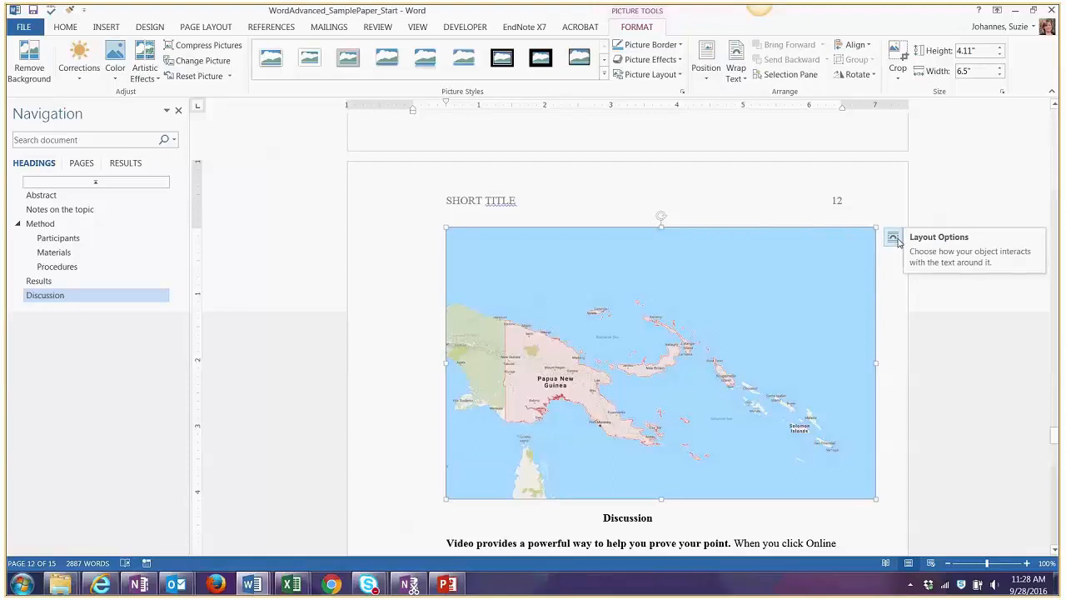
- Set the new map's text wrapping to Top and Bottom and move it into the first paragraph under Discussion
left_click(894, 239)
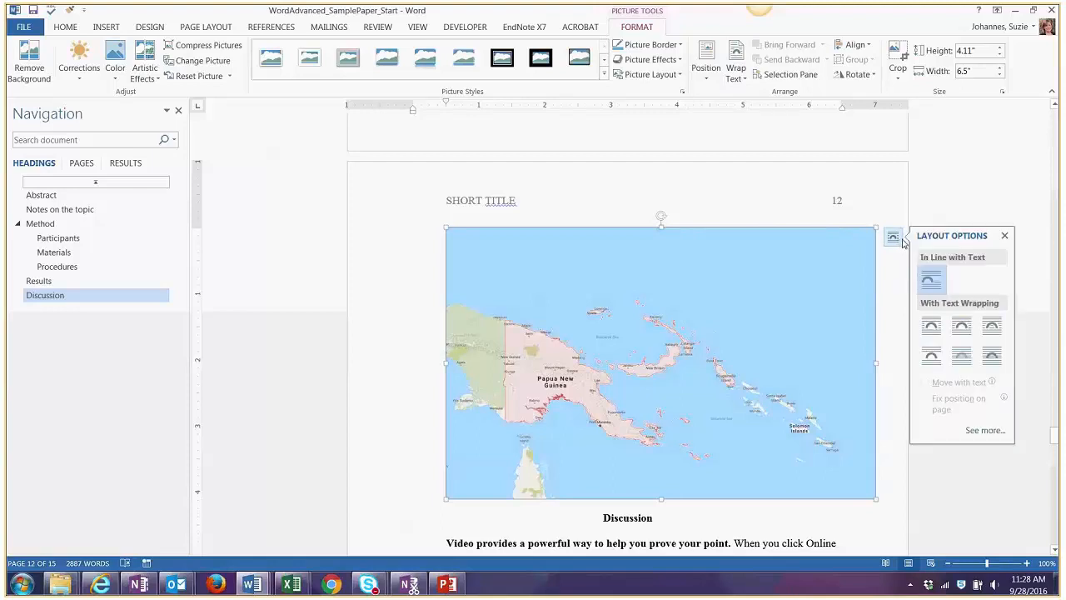
scroll(590, 289, "up", 1)
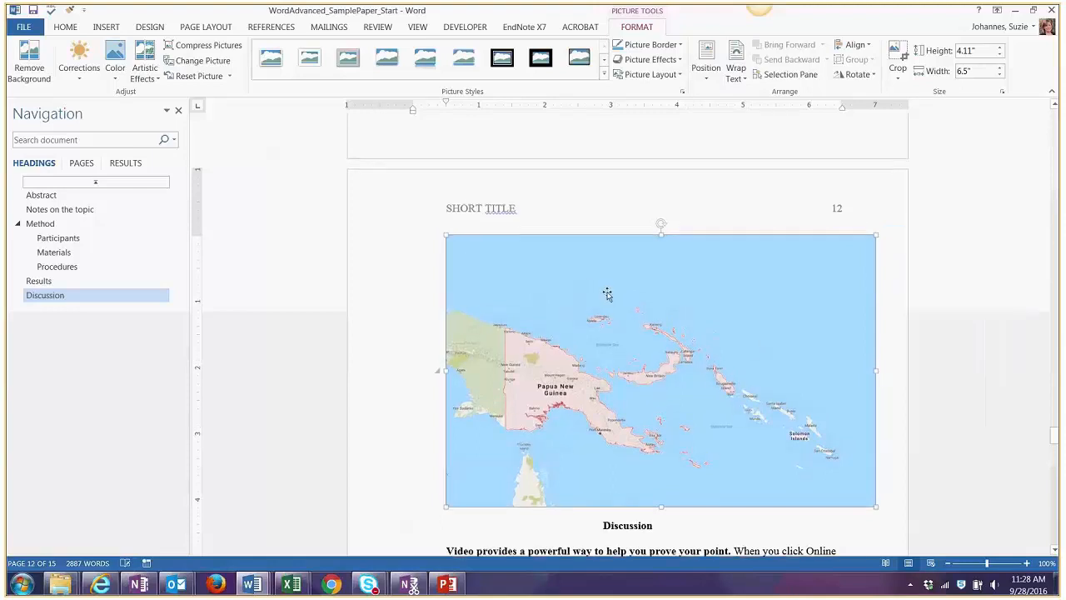
scroll(608, 296, "down", 2)
scroll(705, 328, "up", 2)
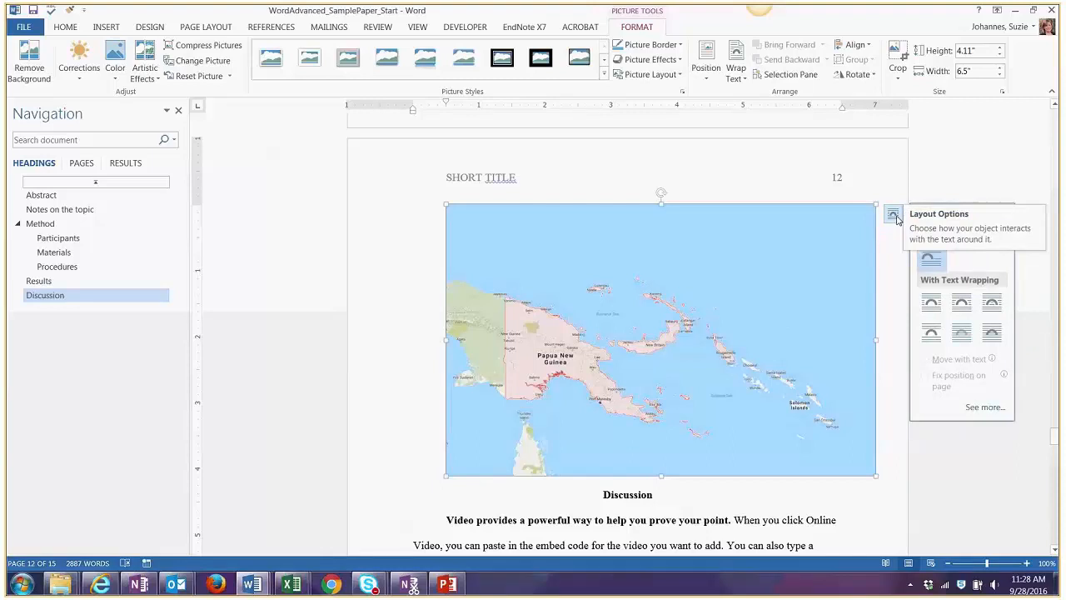
left_click(931, 333)
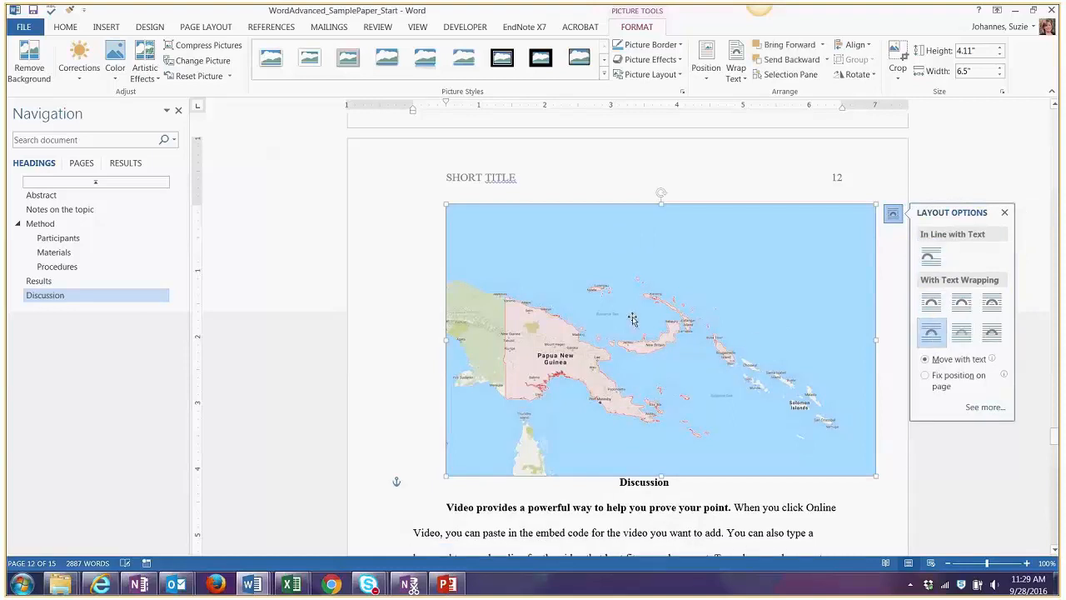
left_click_drag(552, 280, 533, 407)
scroll(556, 373, "down", 1)
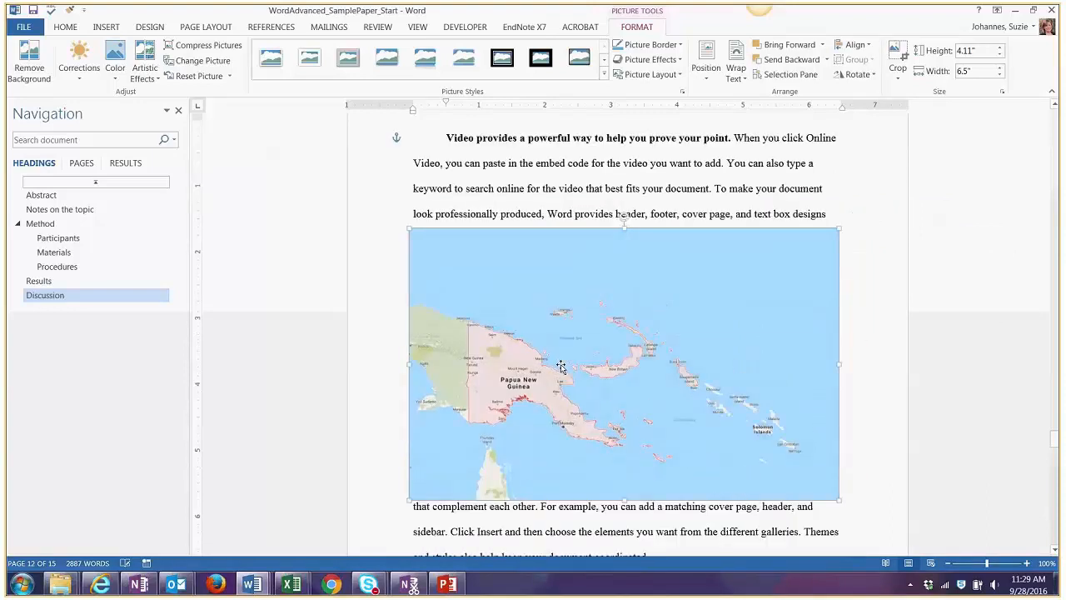
scroll(559, 334, "up", 2)
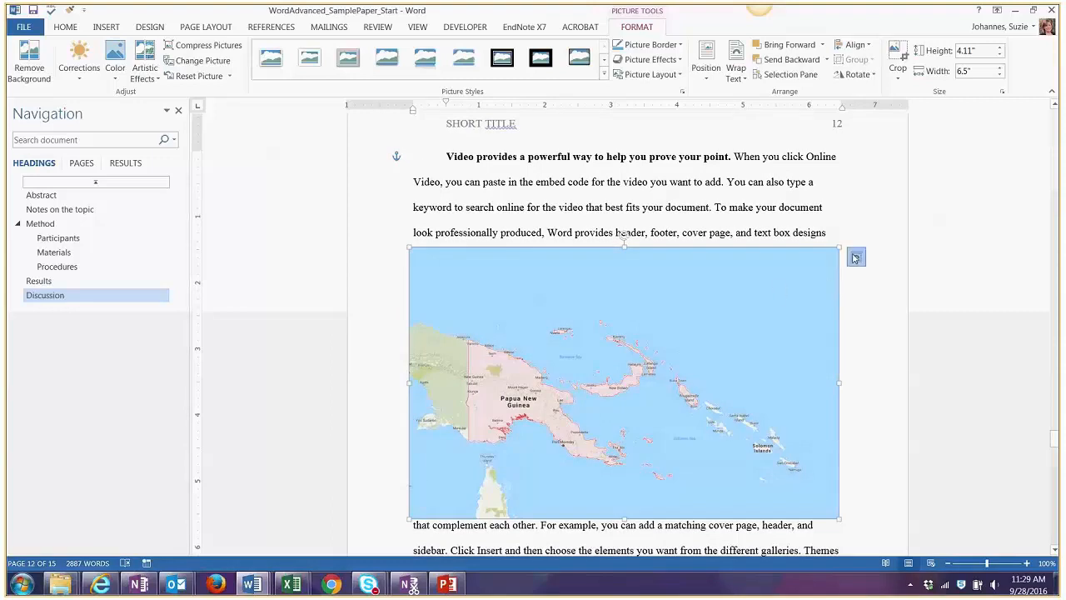
- Shrink the map to about 6" wide by 3.79" high and move it to the top of page 12, above the paragraph
left_click(856, 258)
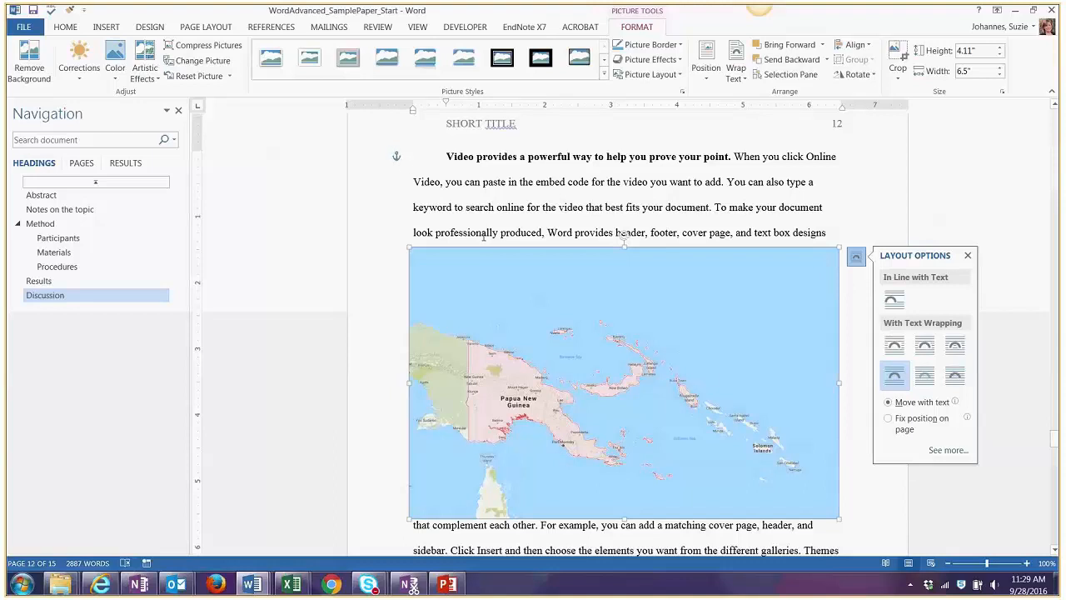
left_click_drag(839, 518, 804, 480)
left_click_drag(786, 421, 789, 264)
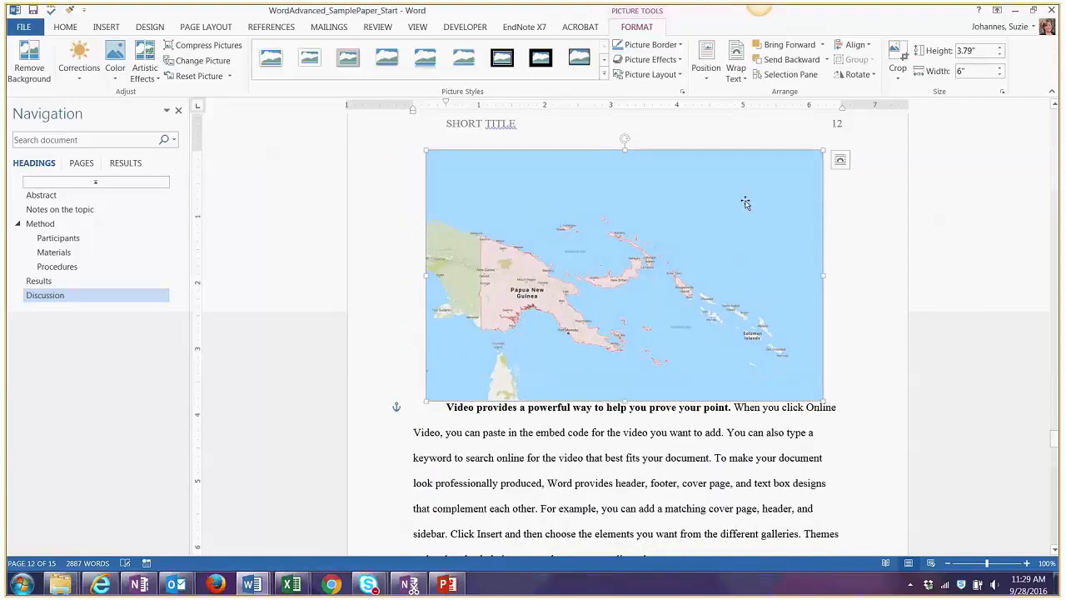
- Set the page 12 map's absolute horizontal position to 1" to the right of Page in its layout settings
left_click(840, 159)
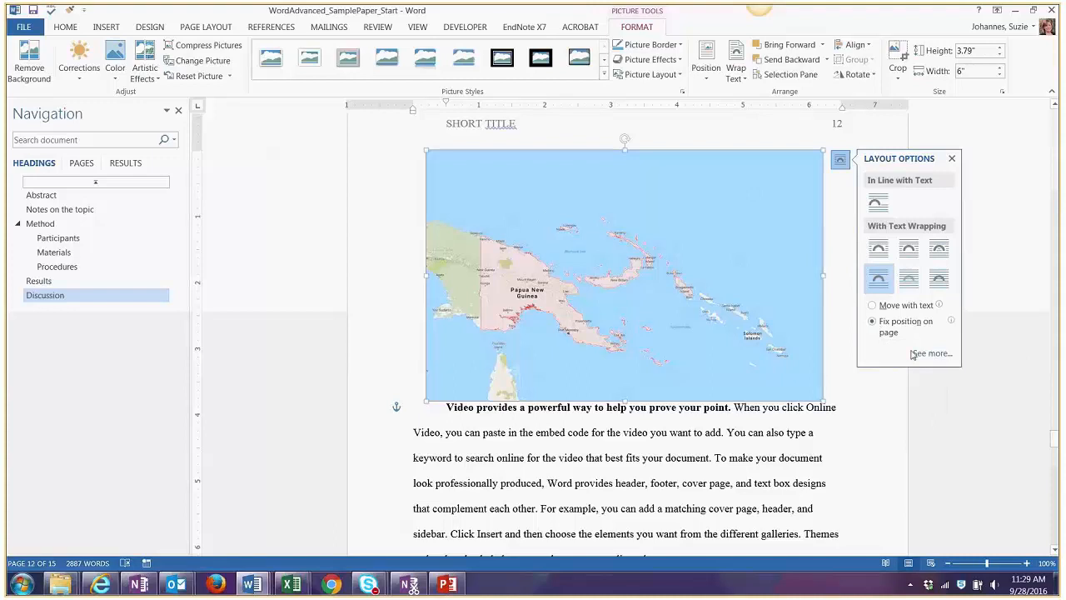
left_click(933, 354)
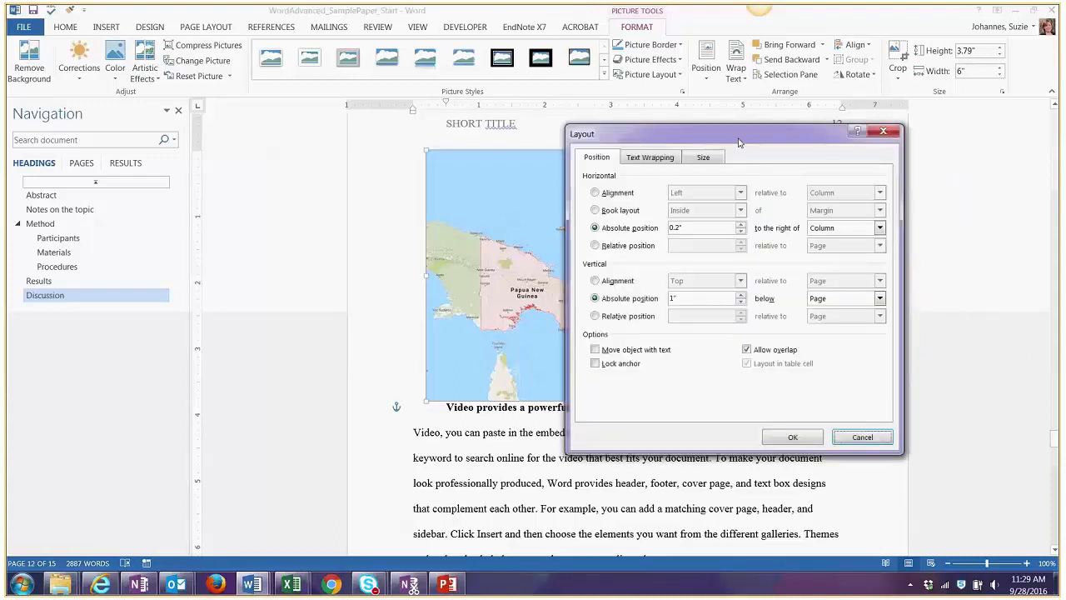
left_click_drag(738, 143, 861, 166)
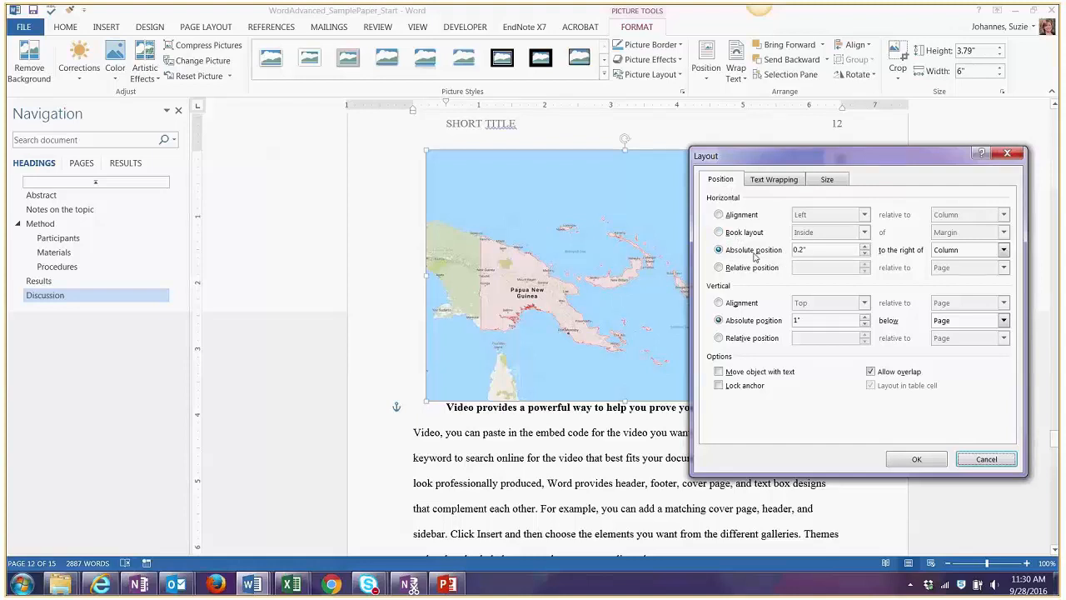
left_click(965, 252)
left_click(967, 272)
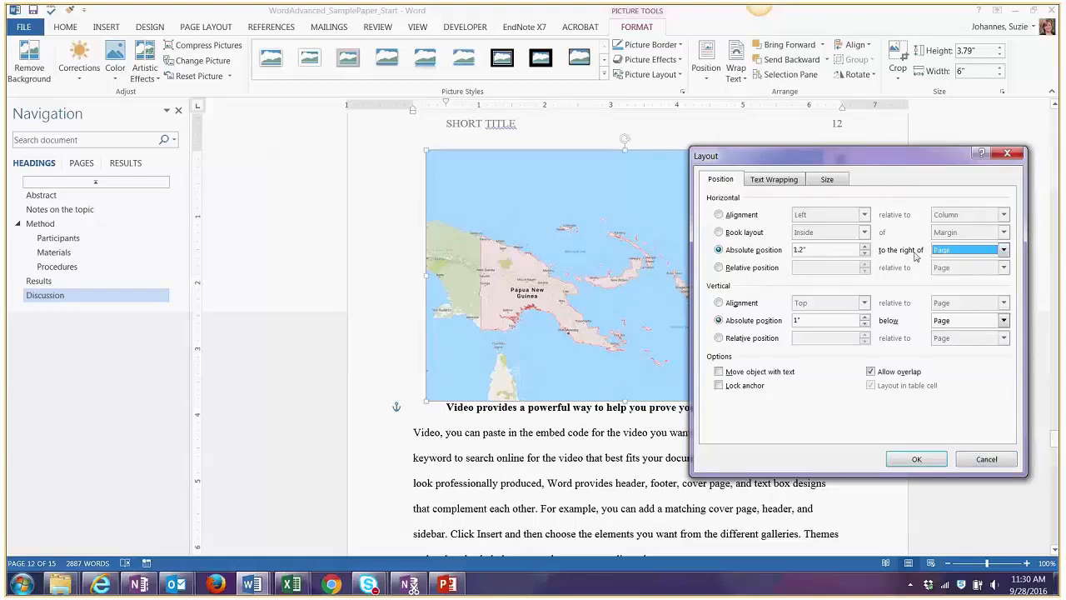
left_click_drag(830, 250, 793, 250)
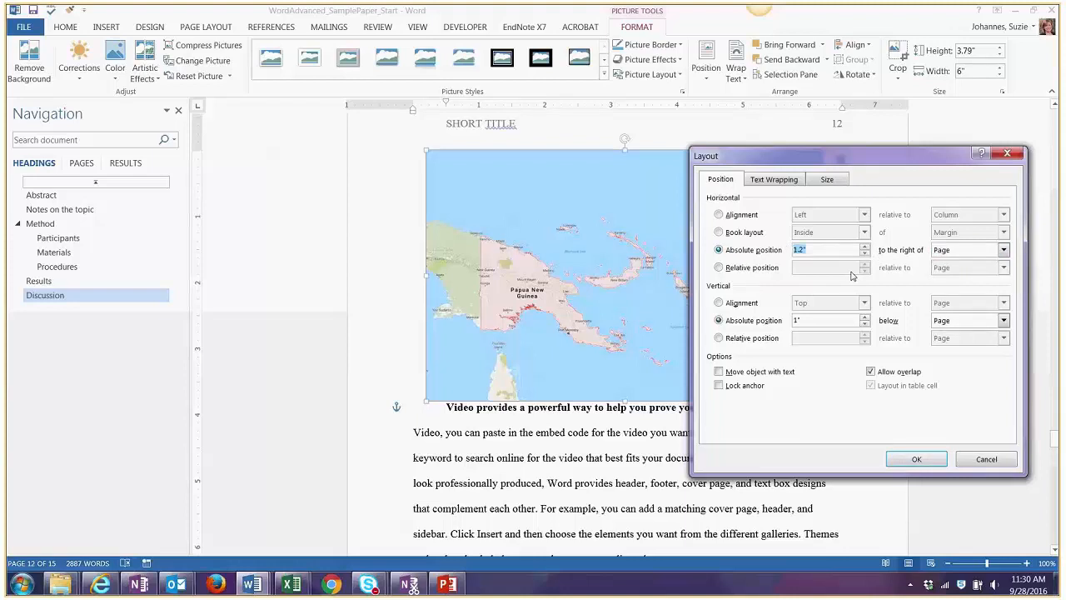
type("1")
double_click(819, 319)
left_click(934, 463)
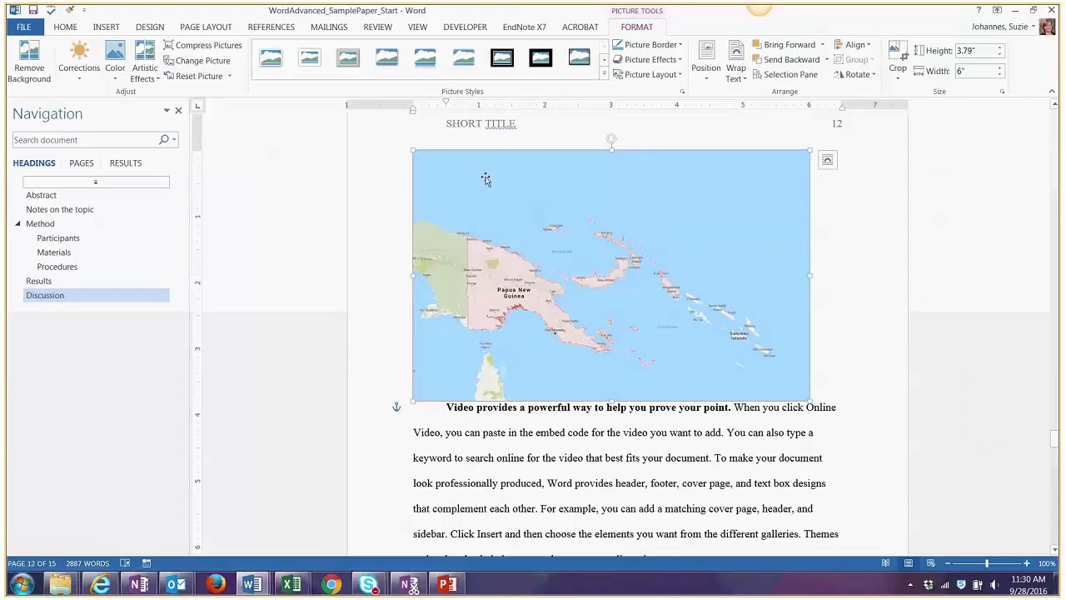
- Set the map's distance from text to 0.3" at both top and bottom in its text wrapping settings
scroll(595, 281, "up", 2)
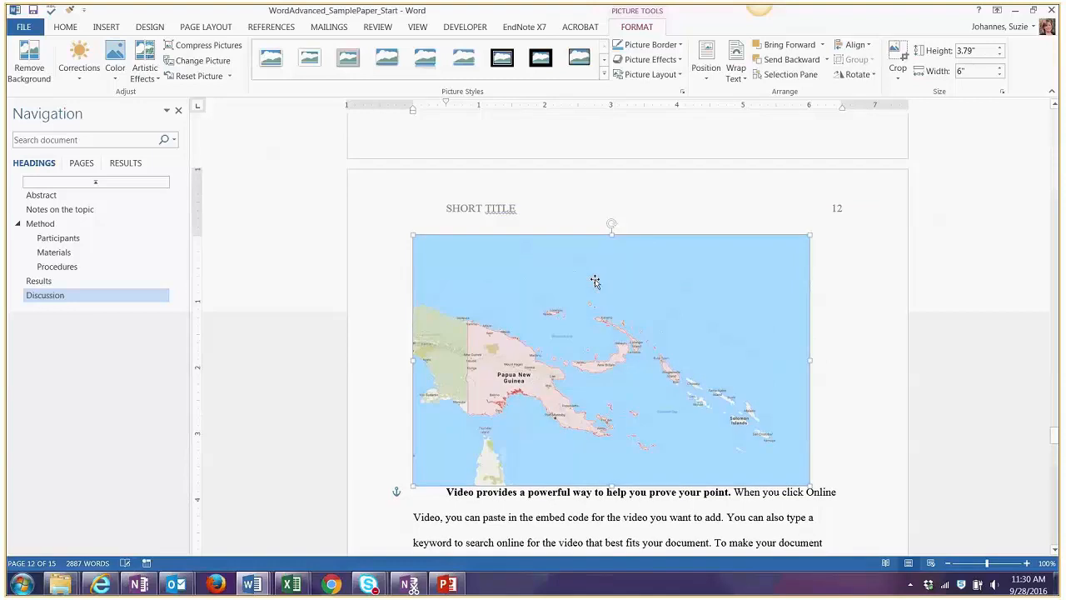
left_click(709, 83)
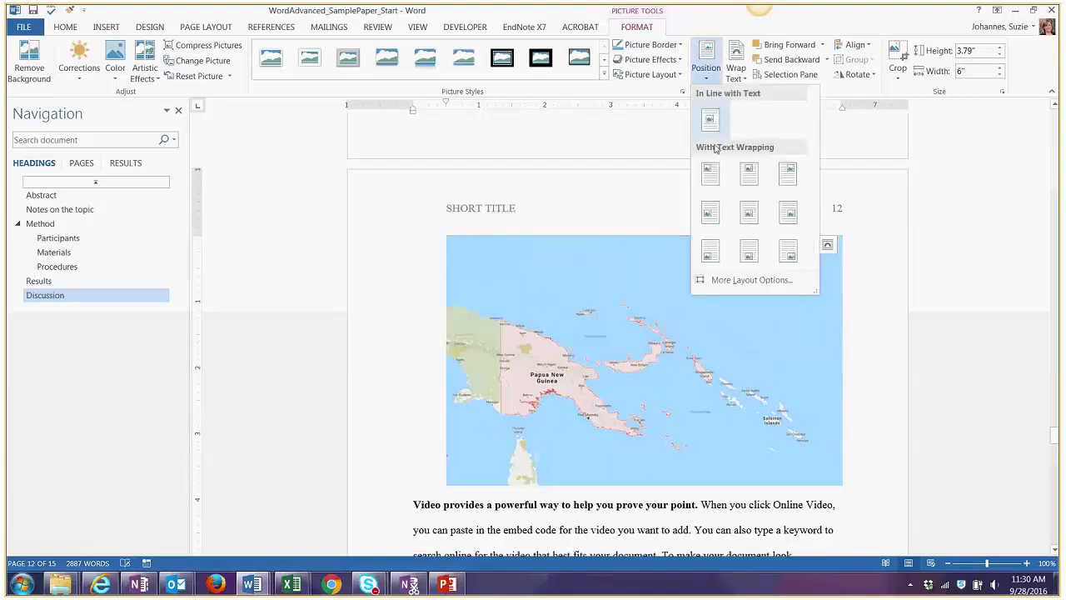
left_click(737, 281)
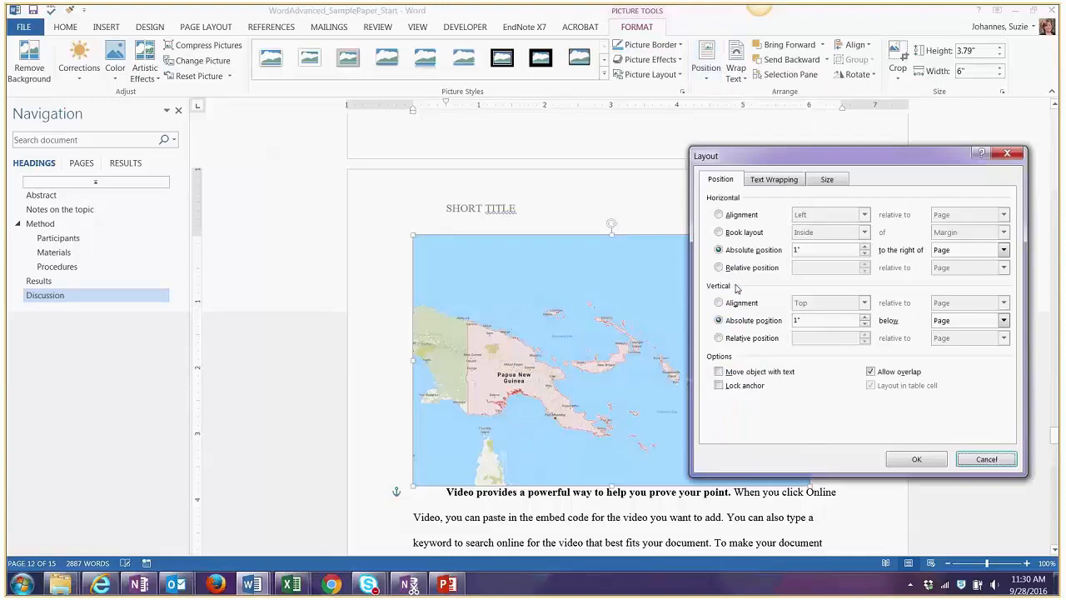
left_click(774, 180)
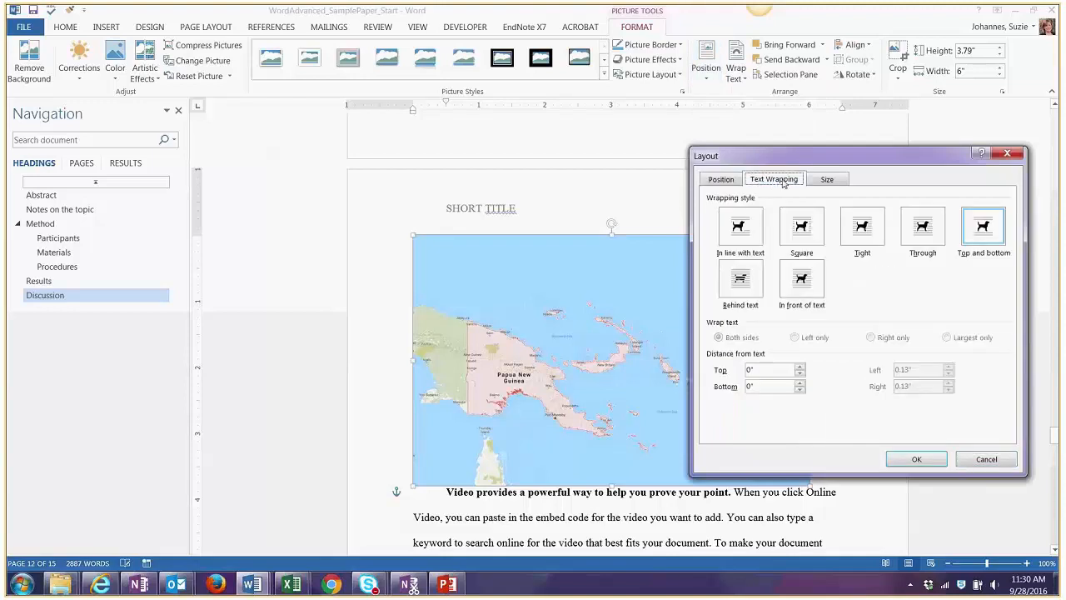
left_click(801, 366)
left_click(801, 367)
left_click(800, 367)
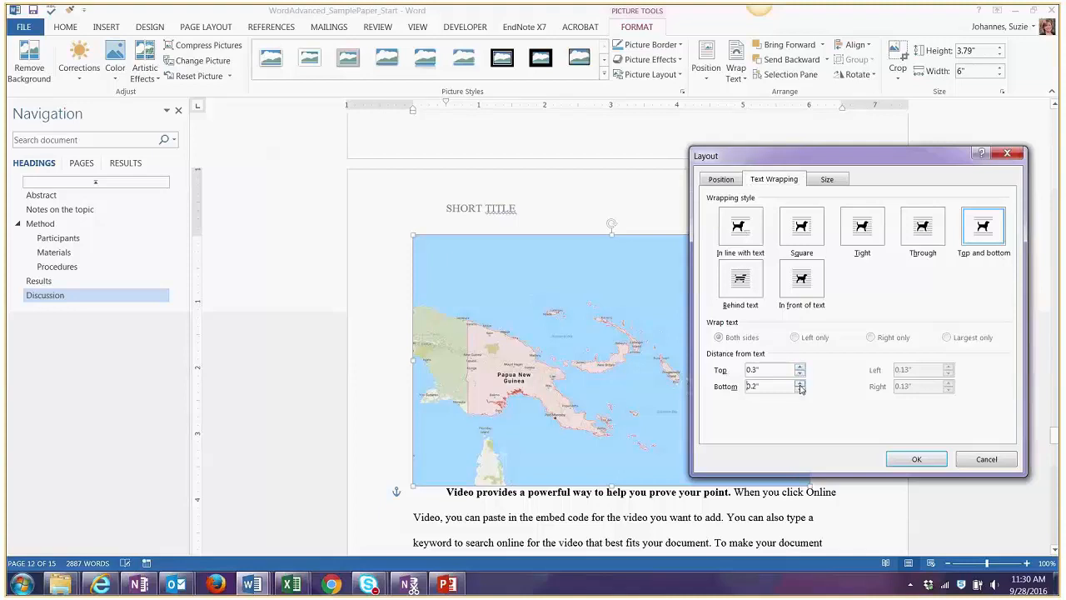
left_click(916, 459)
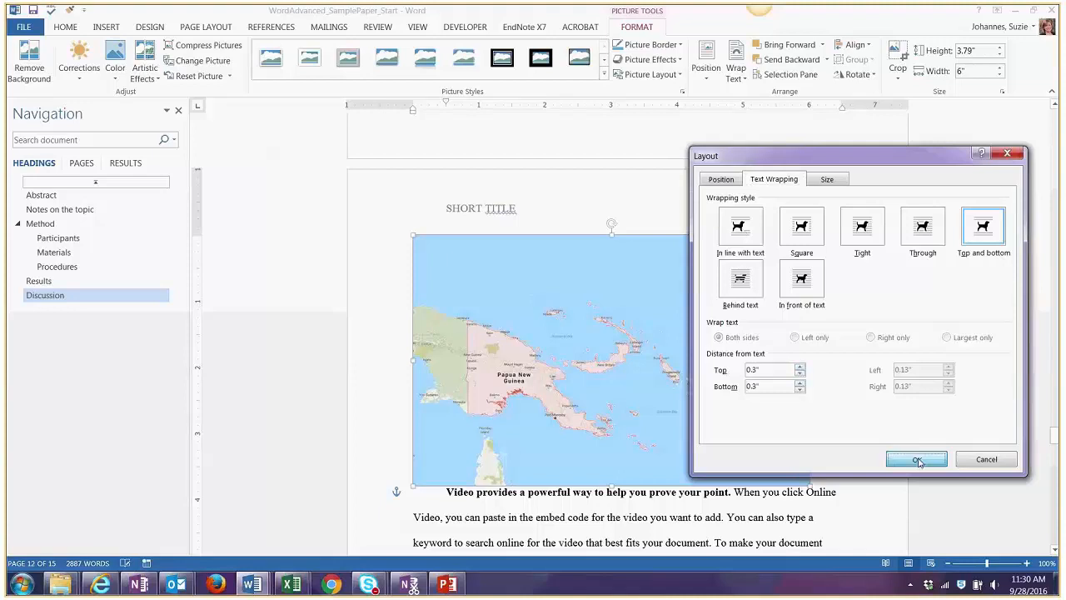
- Review the map's position, text wrapping and size settings without changes, and examine its placement on page 12 and the preceding page
left_click(707, 58)
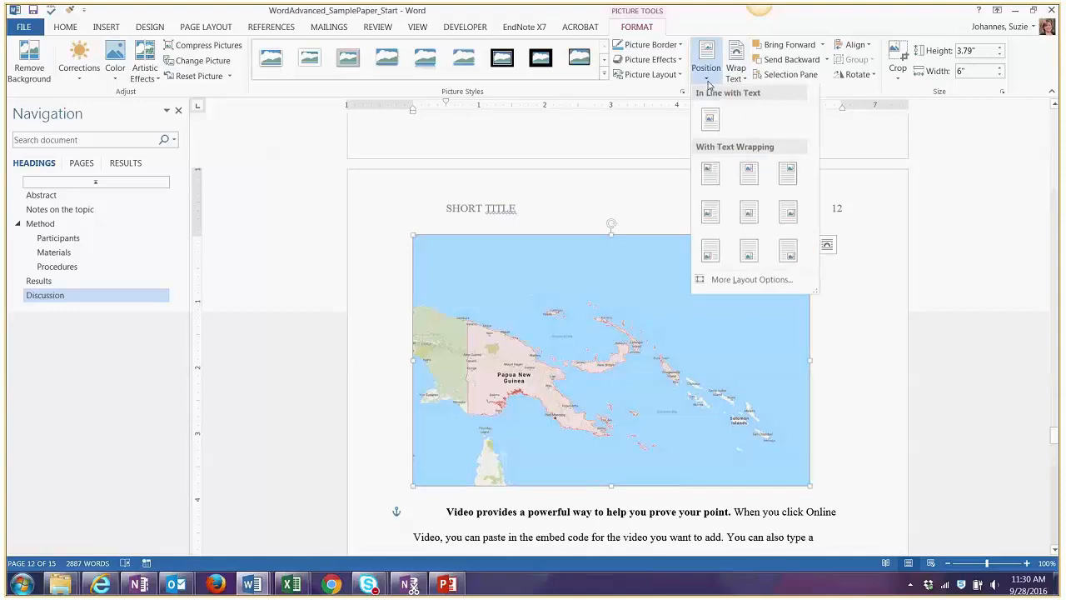
left_click(740, 281)
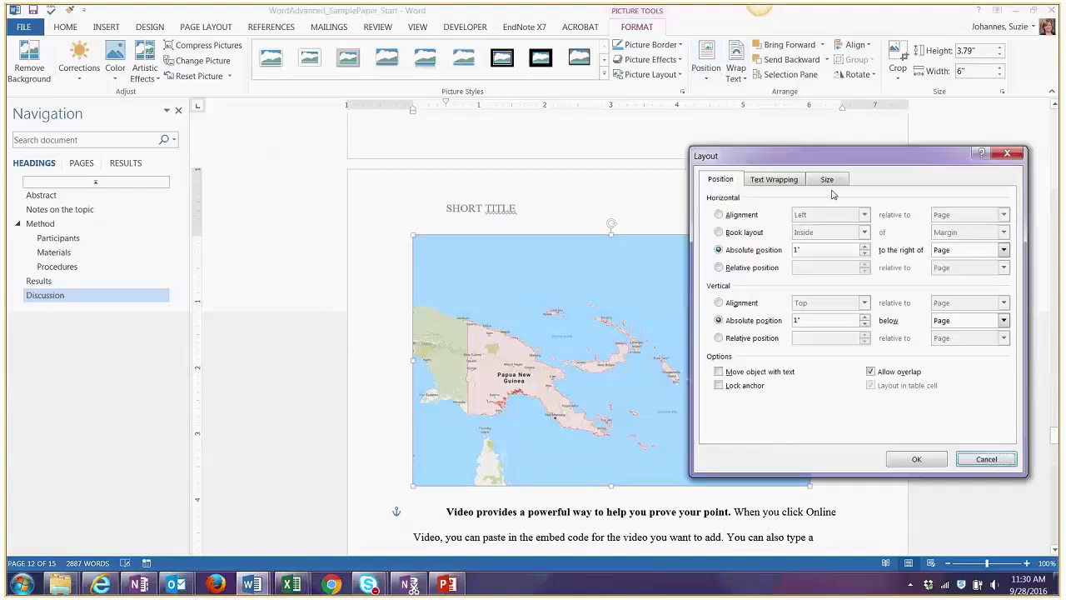
left_click(774, 179)
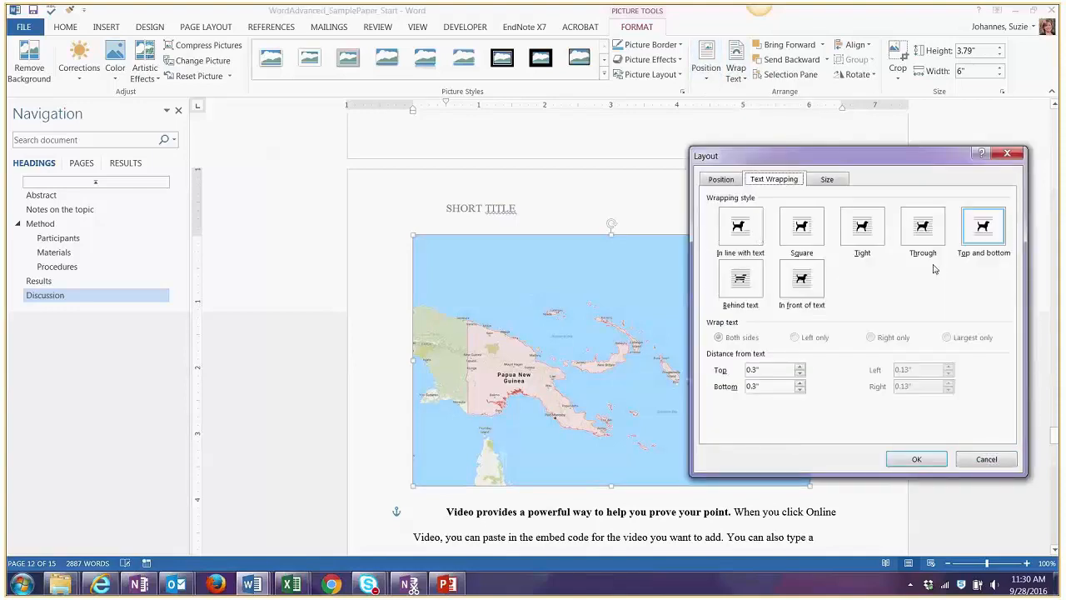
left_click(828, 179)
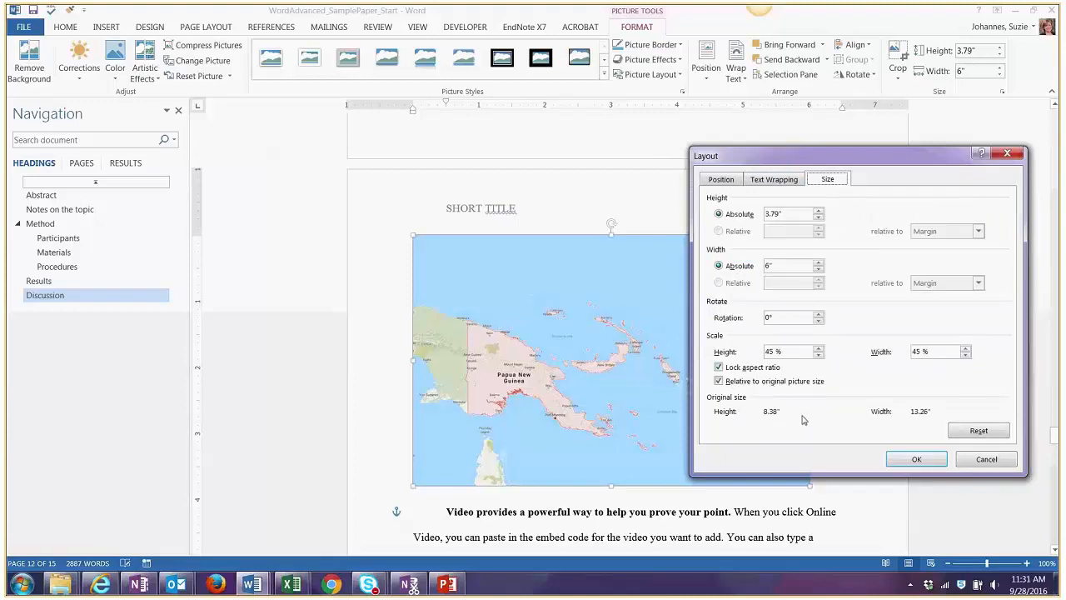
left_click(966, 464)
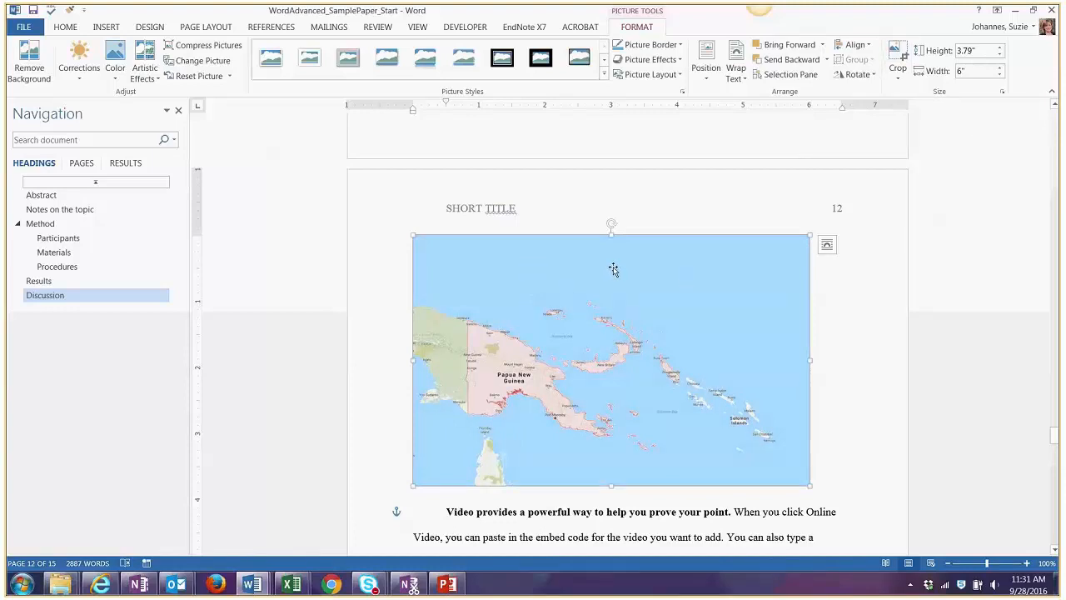
scroll(590, 175, "up", 1)
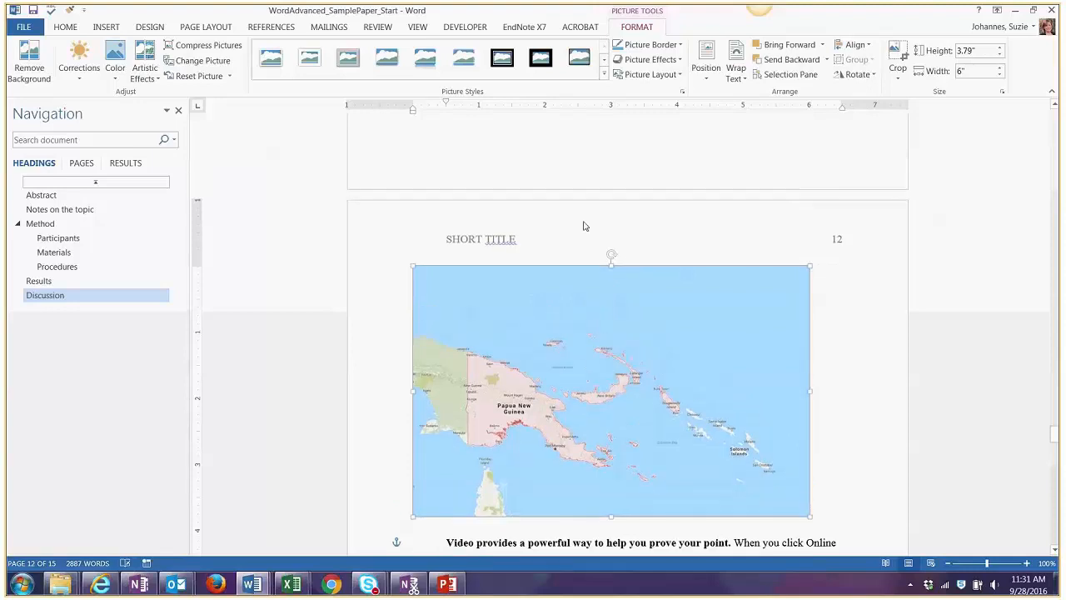
scroll(642, 317, "down", 3)
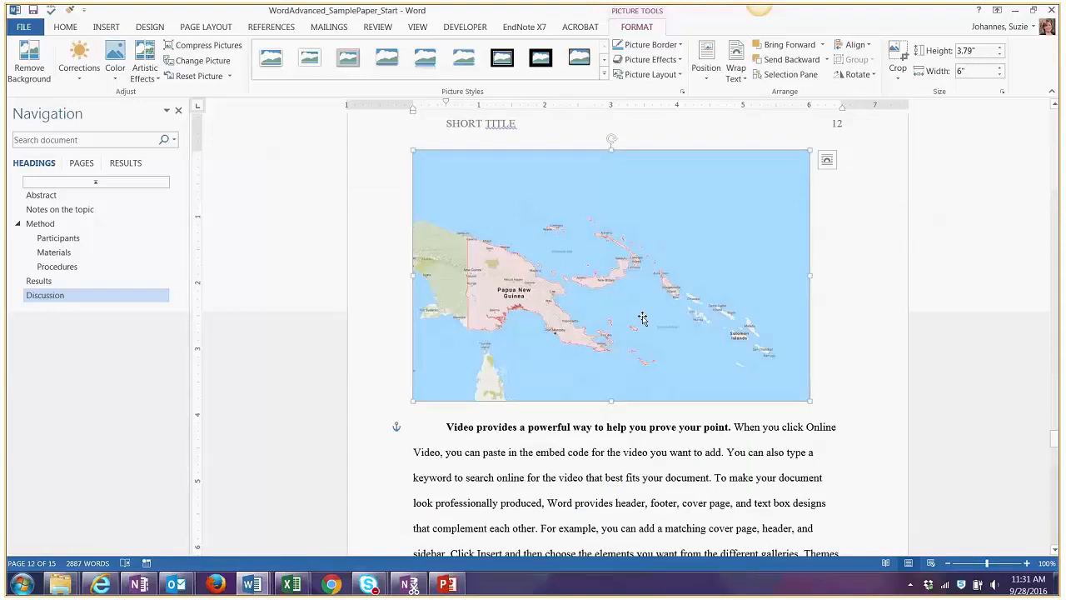
scroll(774, 323, "down", 1)
scroll(774, 323, "up", 2)
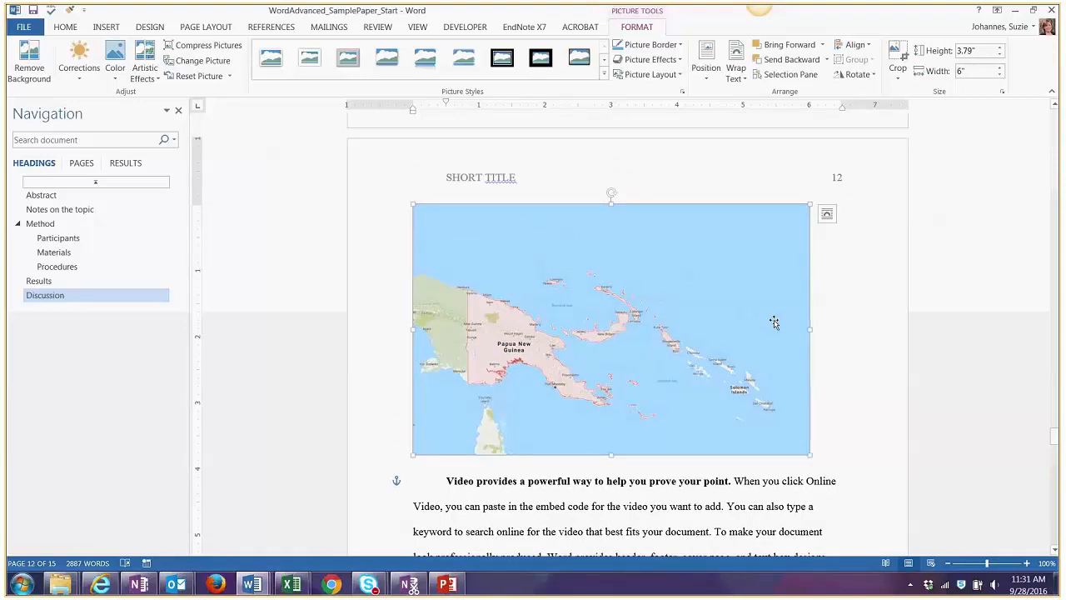
scroll(774, 322, "up", 10)
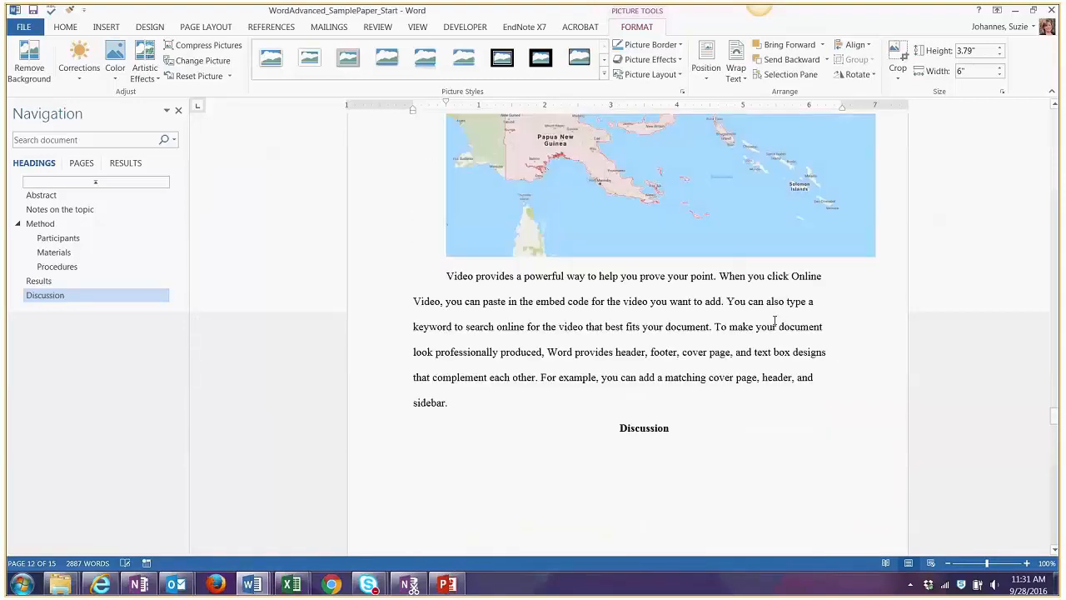
- Switch to the Example Chart workbook in Excel and copy the chart on the Data and Chart sheet
scroll(774, 323, "up", 20)
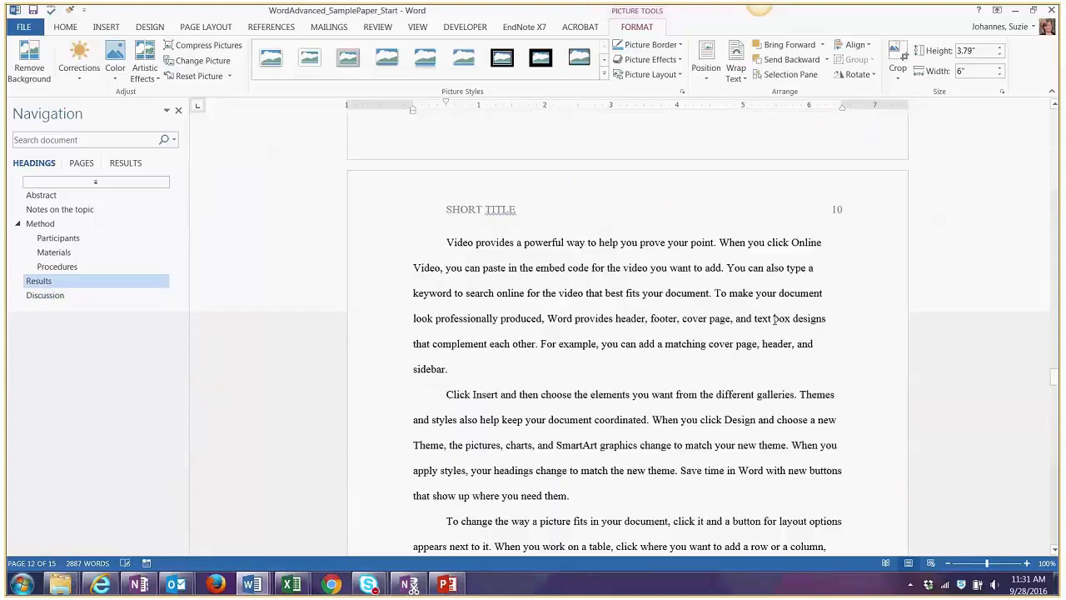
scroll(775, 323, "up", 8)
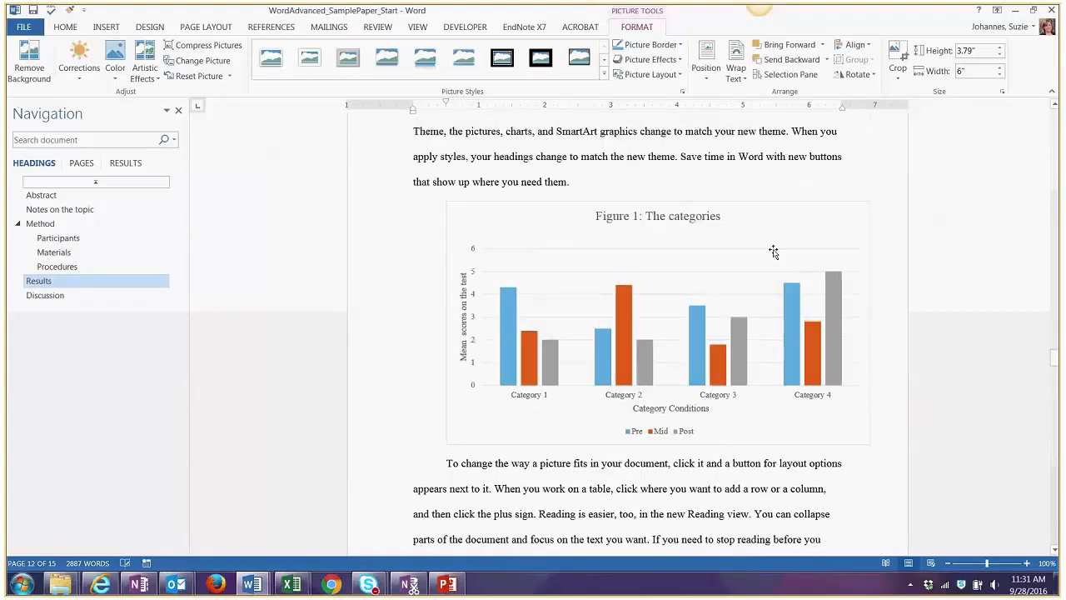
left_click(787, 223)
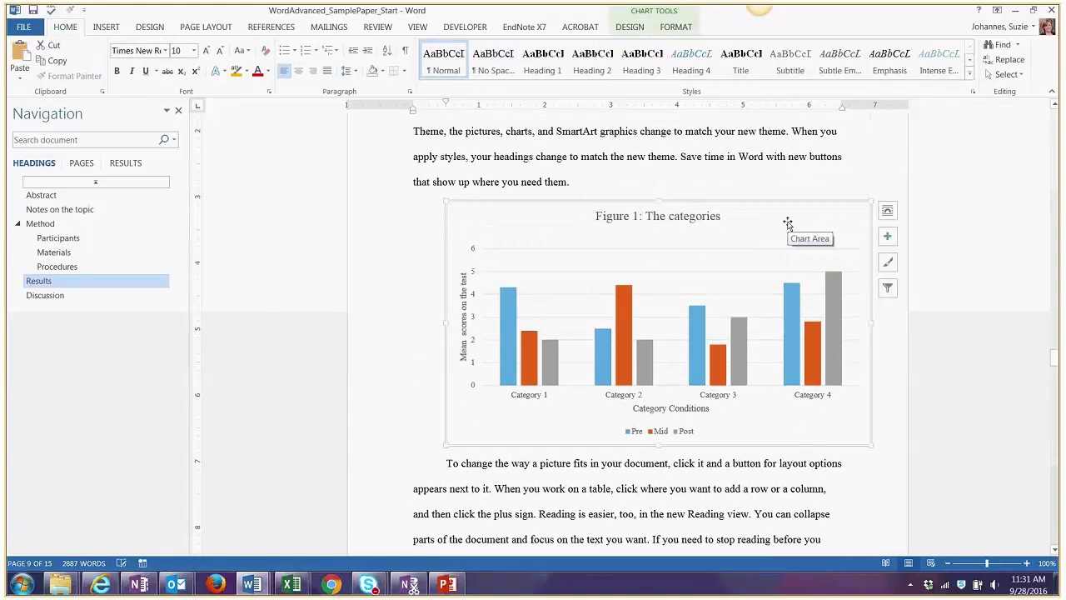
left_click(706, 466)
scroll(705, 468, "down", 4)
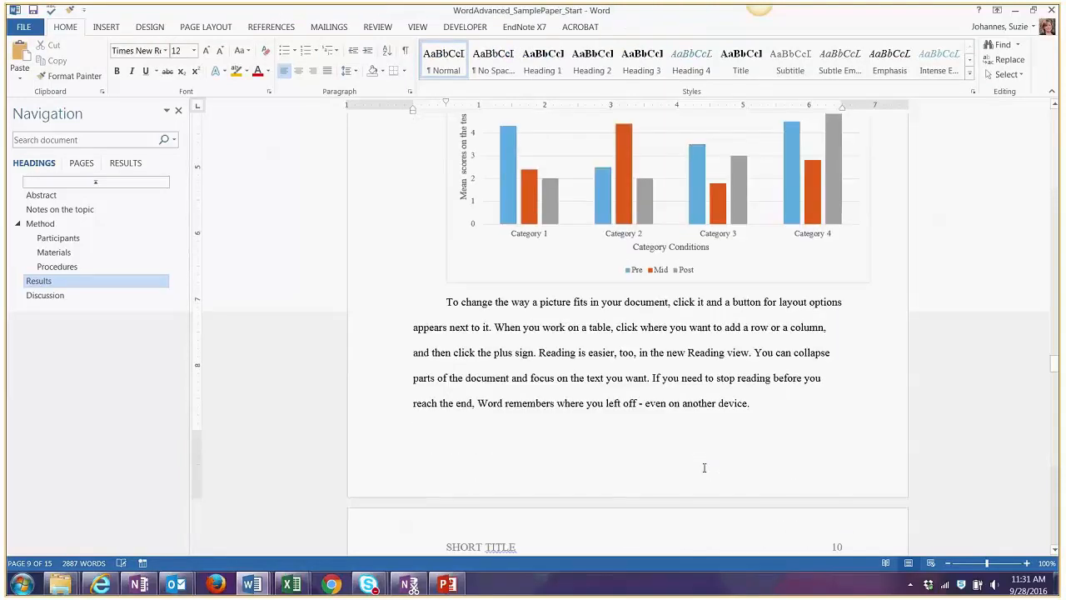
left_click(292, 585)
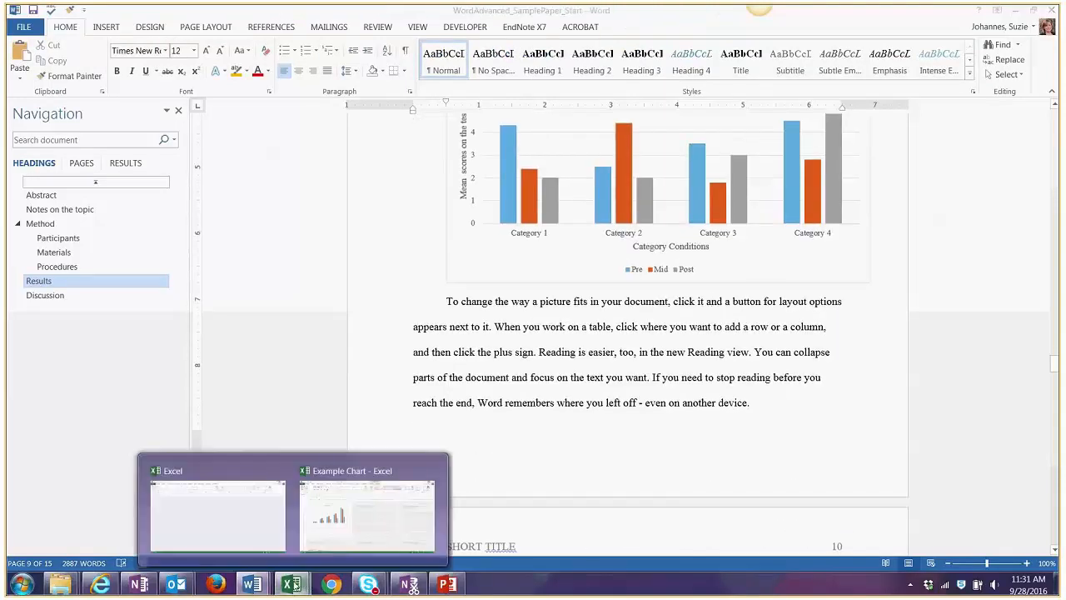
left_click(333, 525)
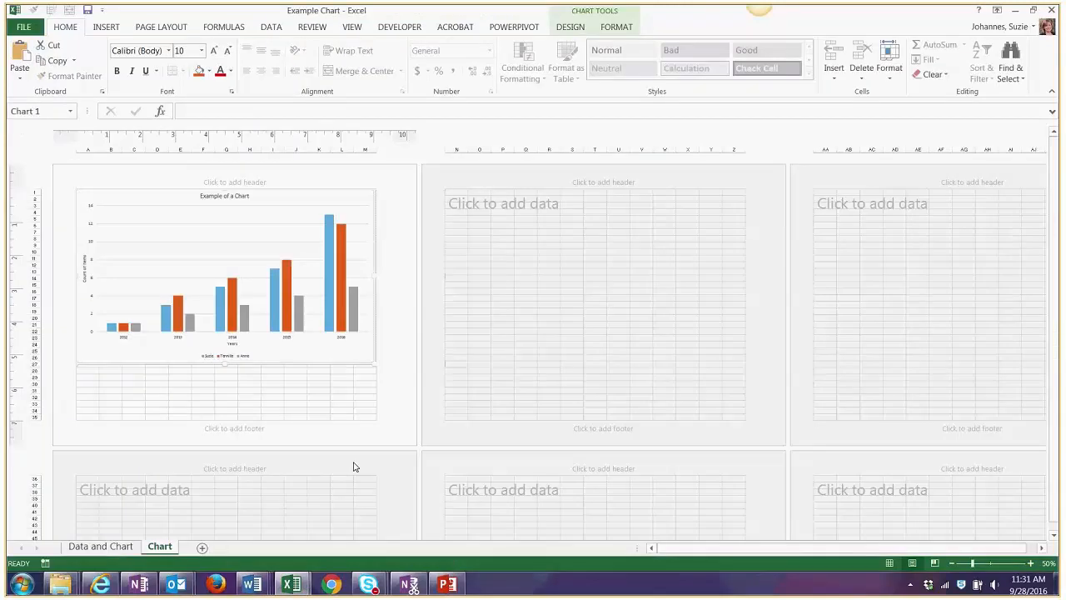
left_click(100, 546)
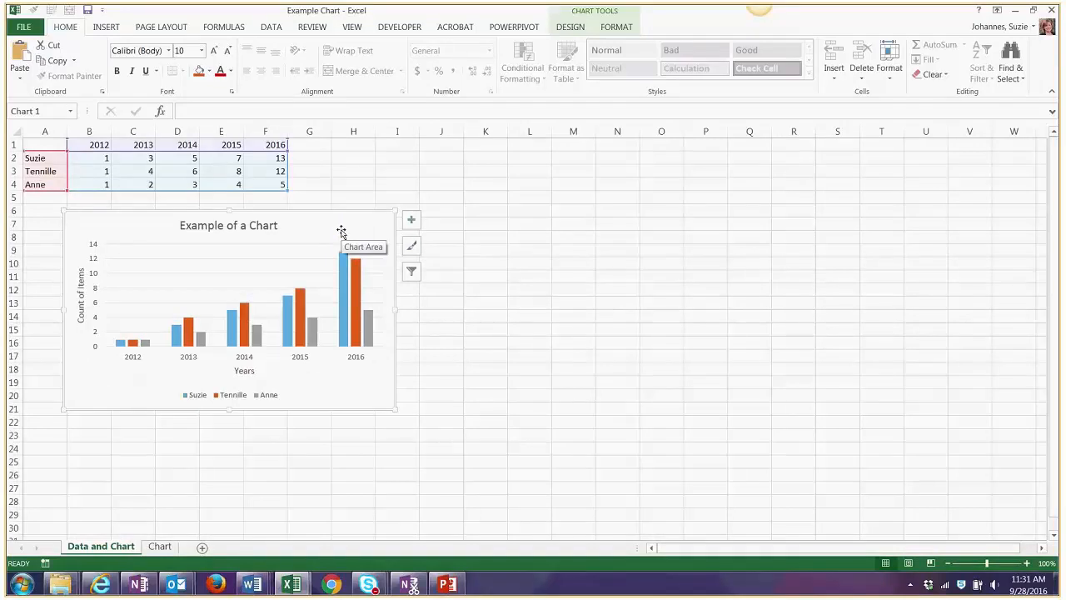
- Return to Word and paste the copied chart before the "Video provides" paragraph at the start of page 10
left_click(997, 10)
left_click(1017, 11)
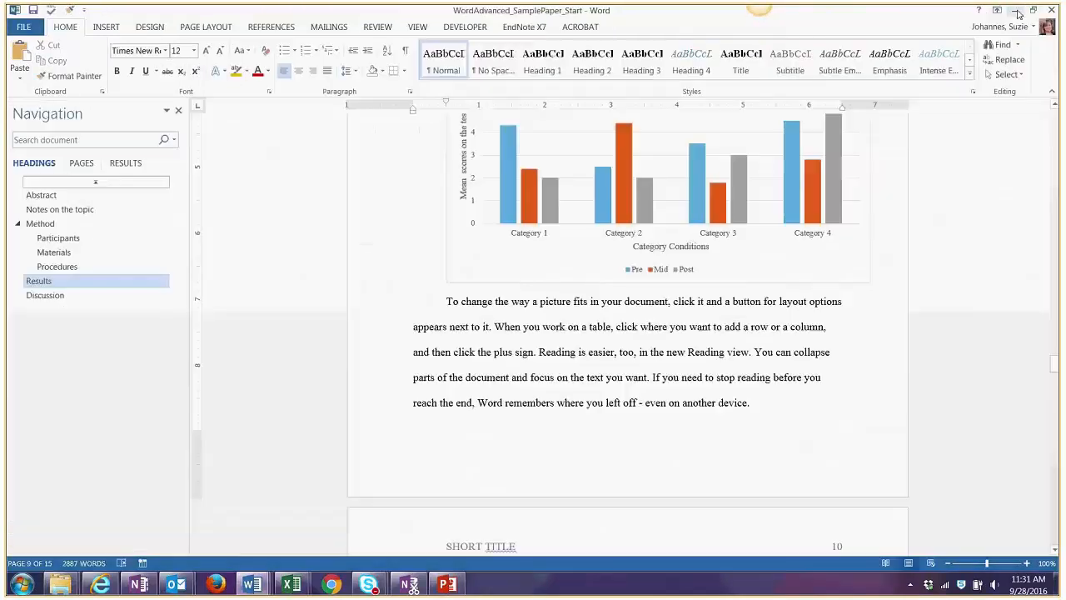
scroll(578, 353, "down", 5)
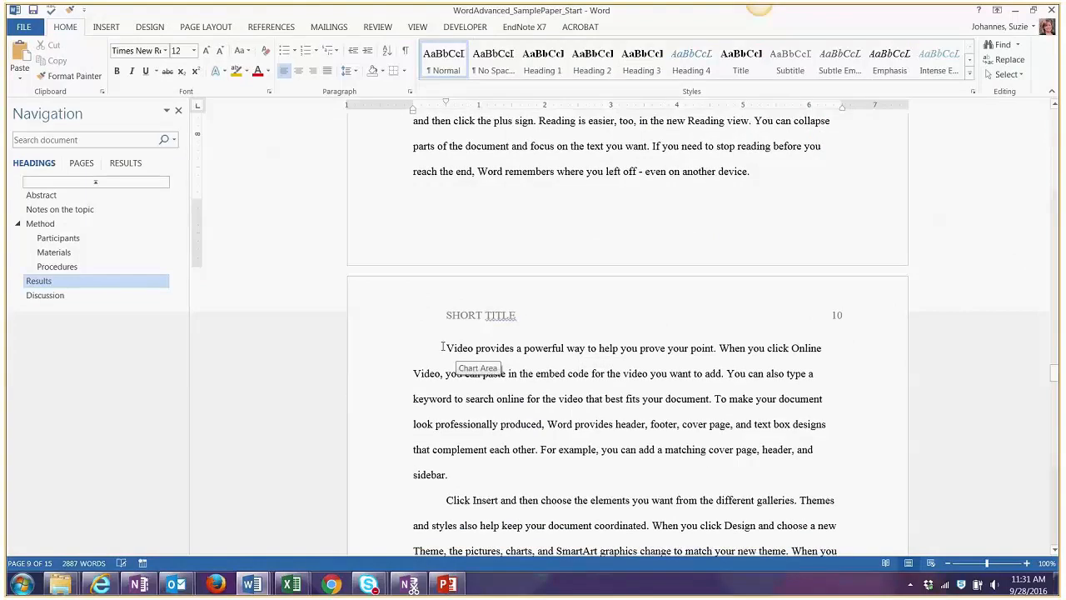
left_click(444, 348)
key("ctrl+v")
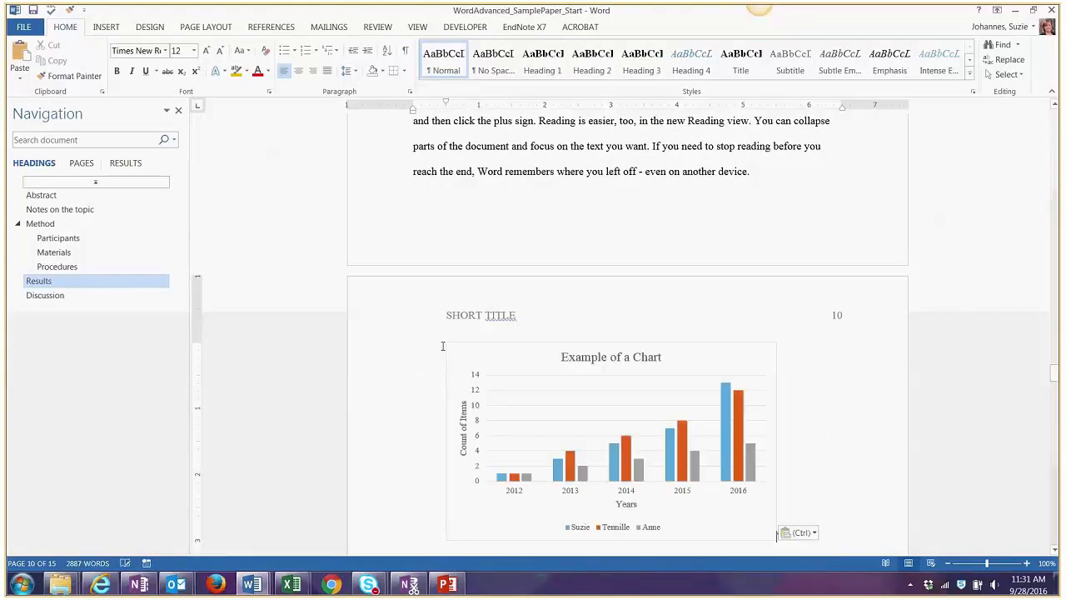
scroll(654, 424, "down", 3)
left_click(675, 400)
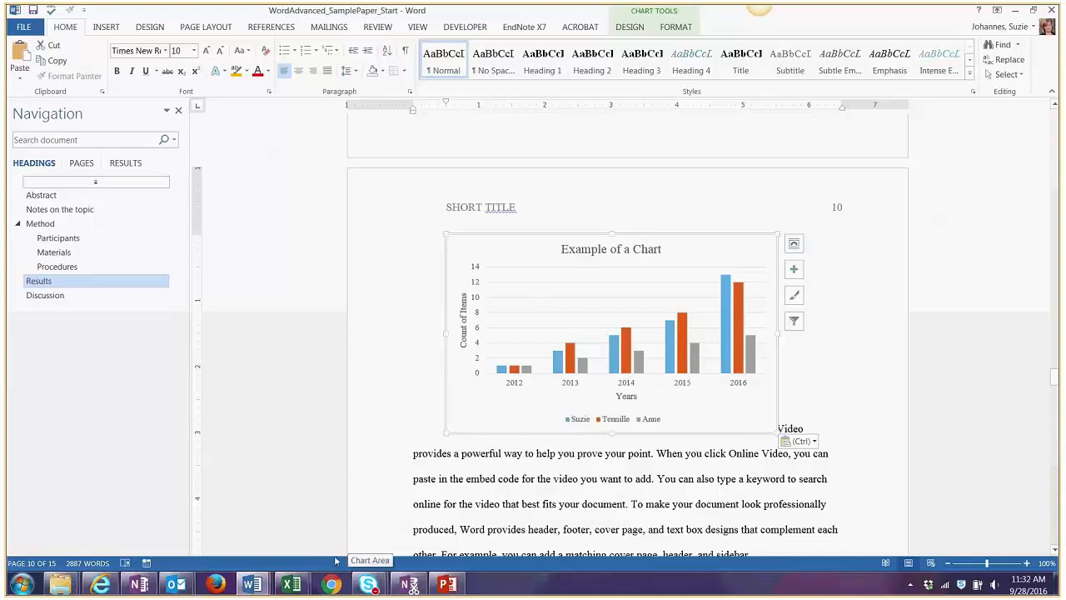
- Switch to the Example Chart workbook in Excel and set the 2016 values in F3 to 16 and F4 to 28
mouse_move(292, 583)
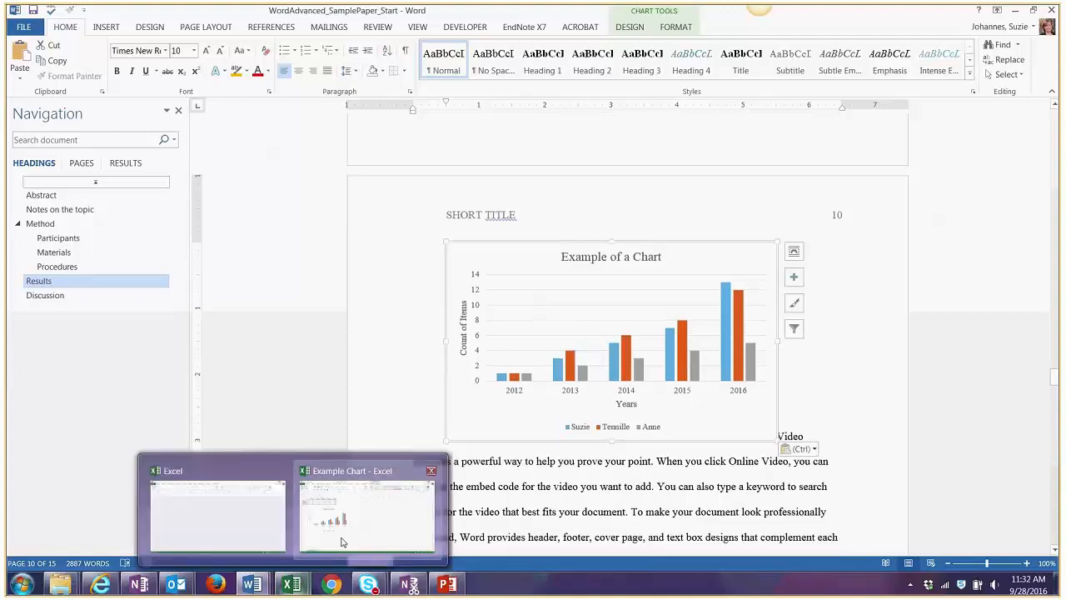
left_click(308, 533)
left_click(278, 186)
left_click(276, 171)
type("16")
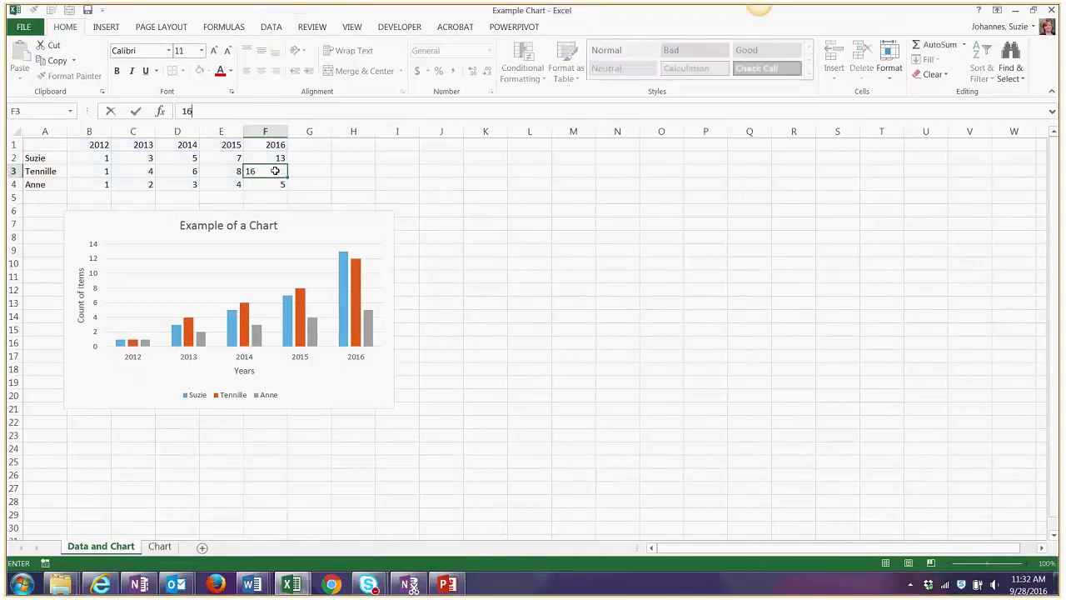
left_click(278, 181)
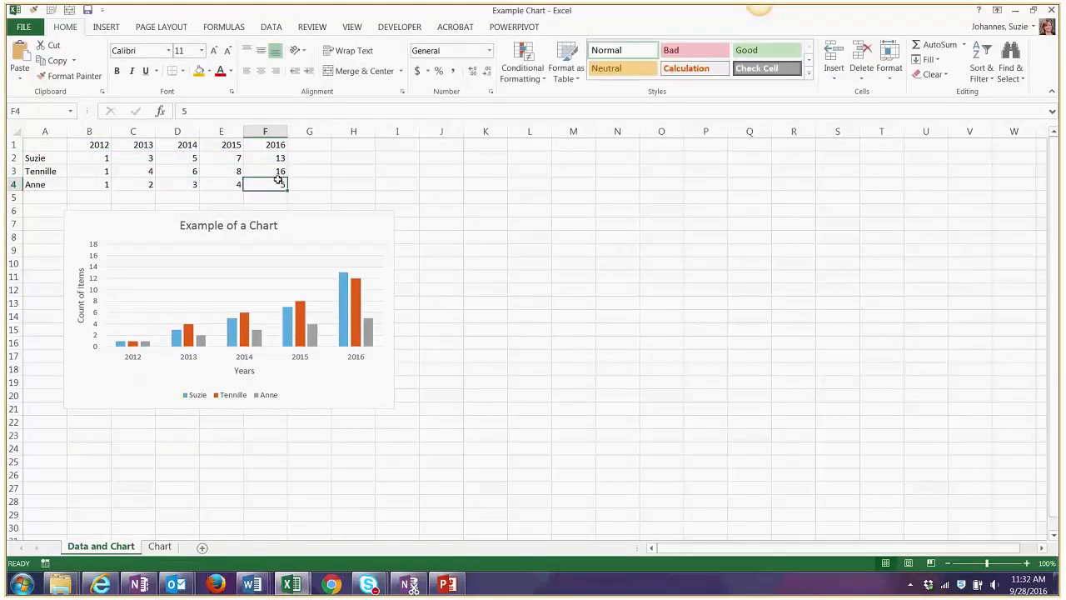
type("28")
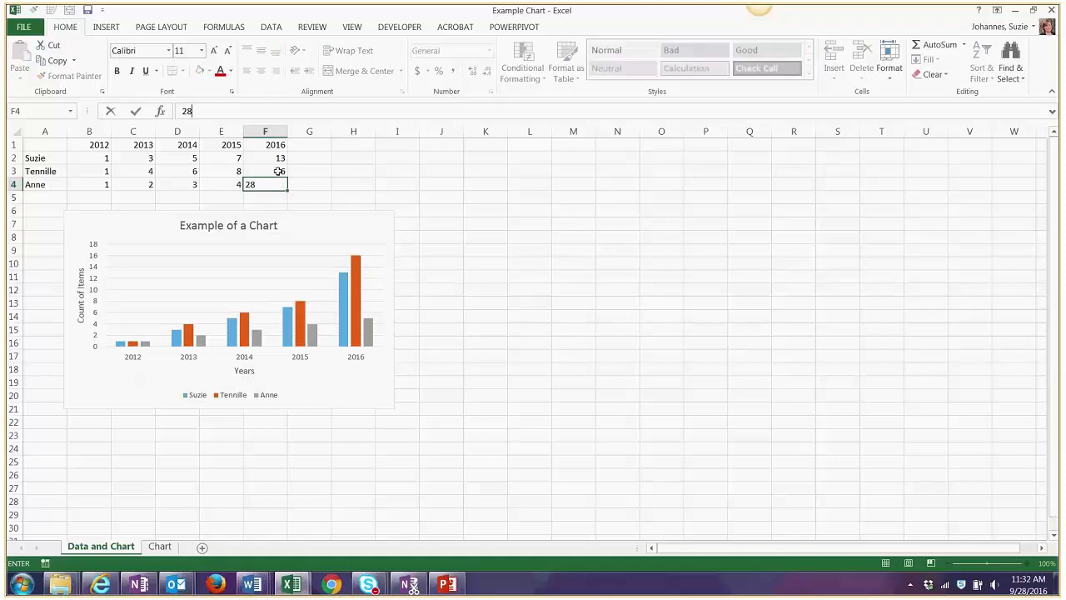
left_click(278, 171)
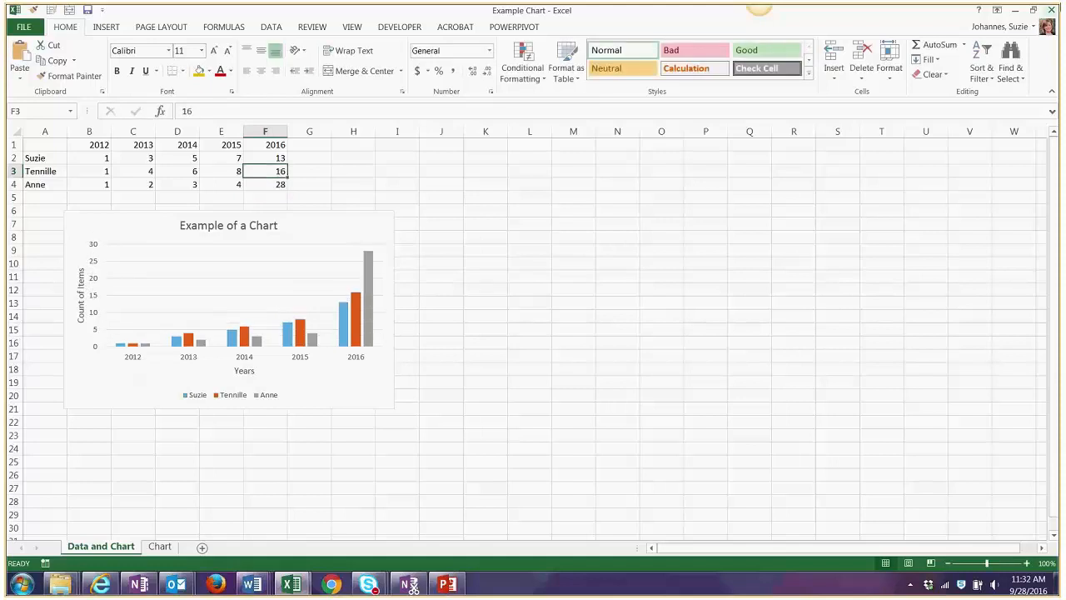
- Compare the pasted chart in the Word document with the source chart in the Excel workbook
left_click(1018, 12)
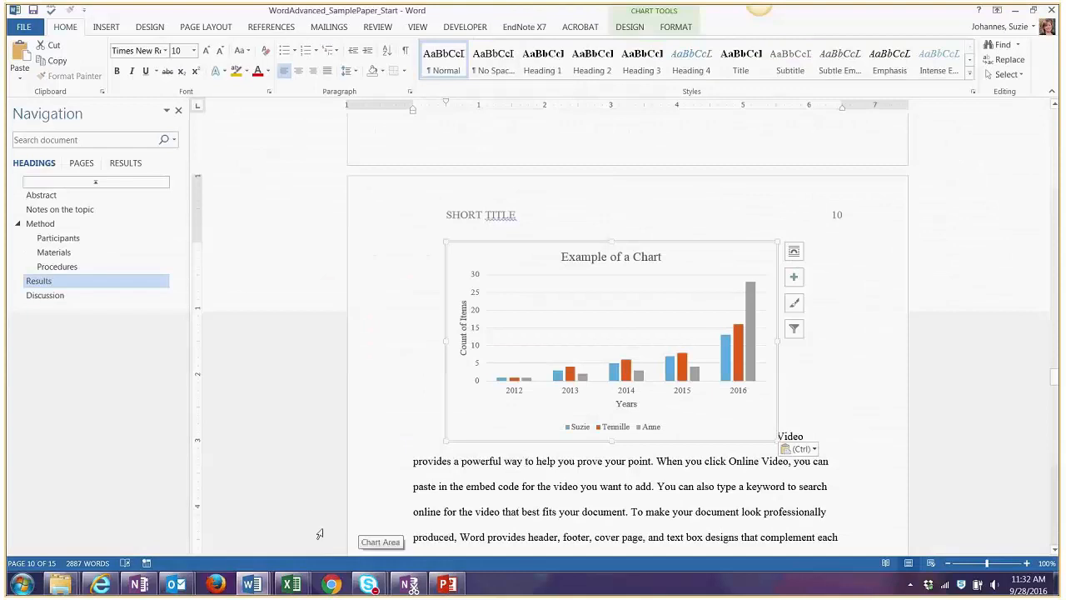
left_click(291, 584)
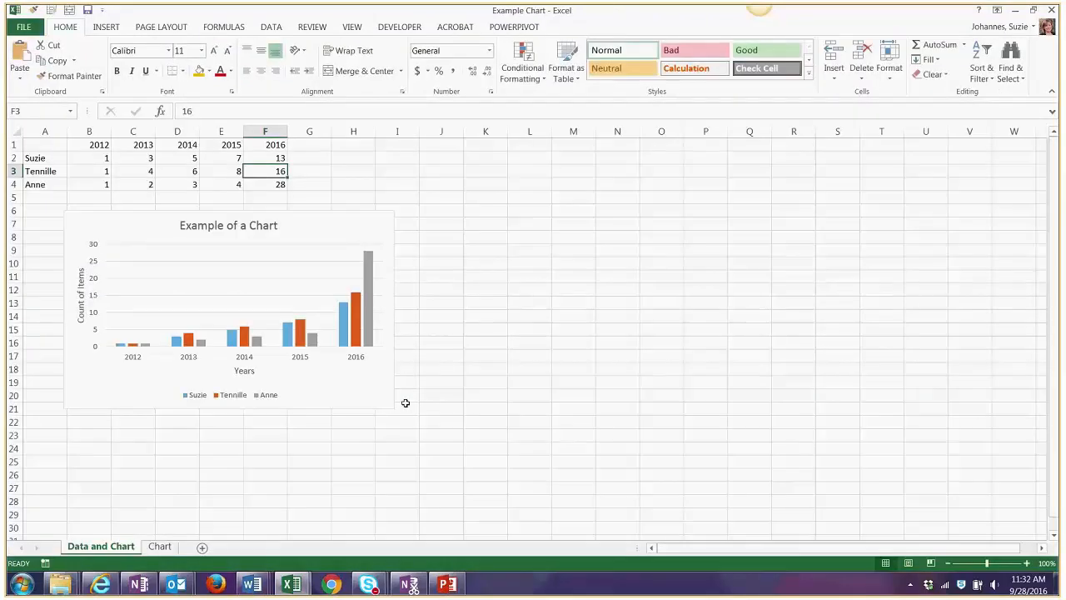
left_click(490, 278)
left_click(1016, 11)
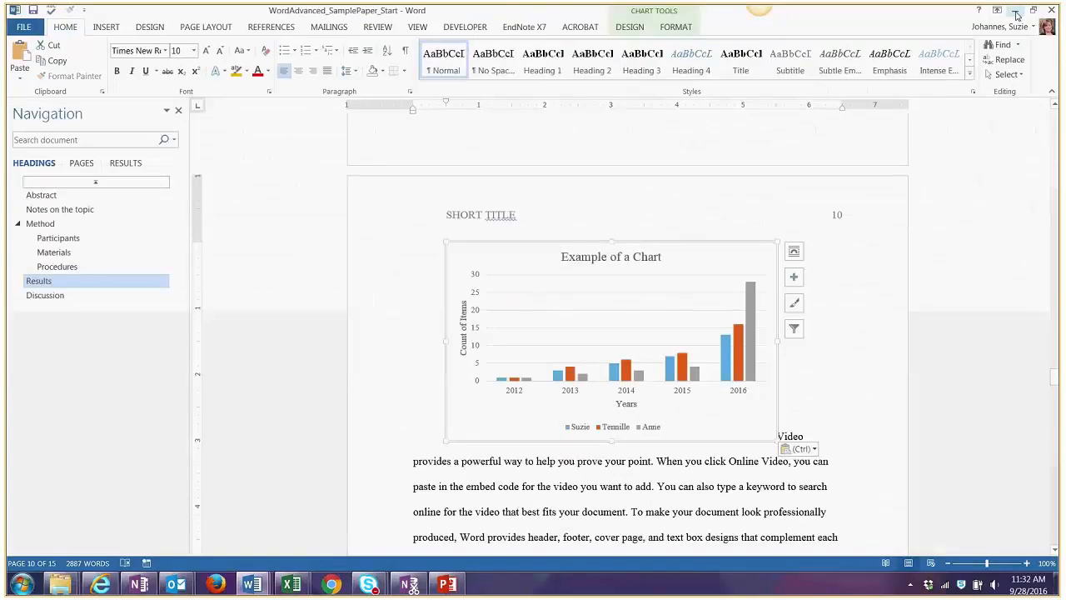
- Move the "Video provides" text beside the pasted chart into its own paragraph below the chart
left_click(874, 209)
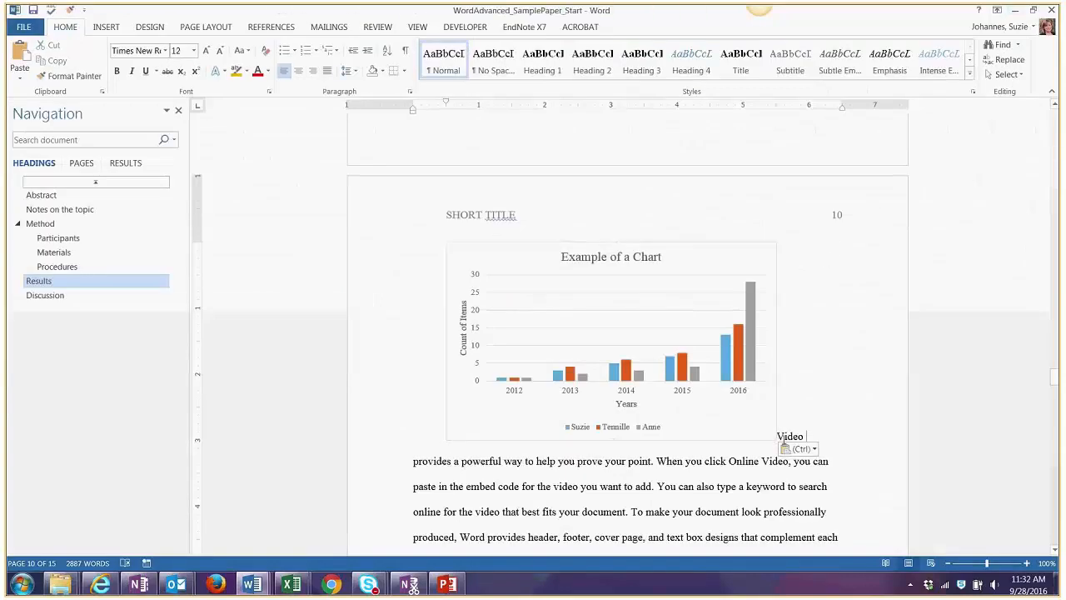
left_click(778, 437)
key("Return")
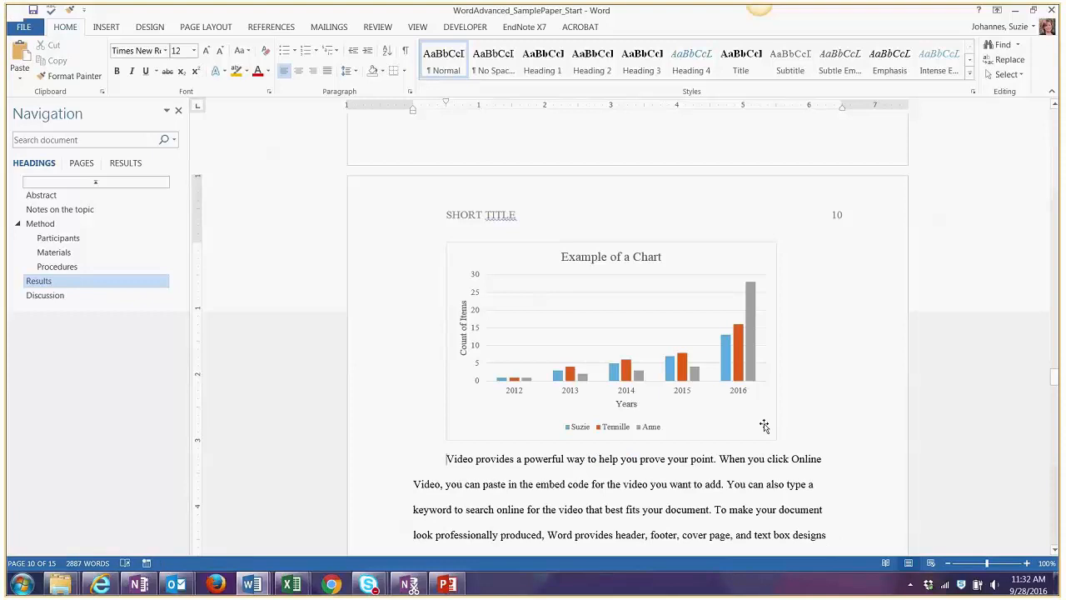
- Filter the third, grey data series out of the pasted chart and apply the filter
left_click(778, 438)
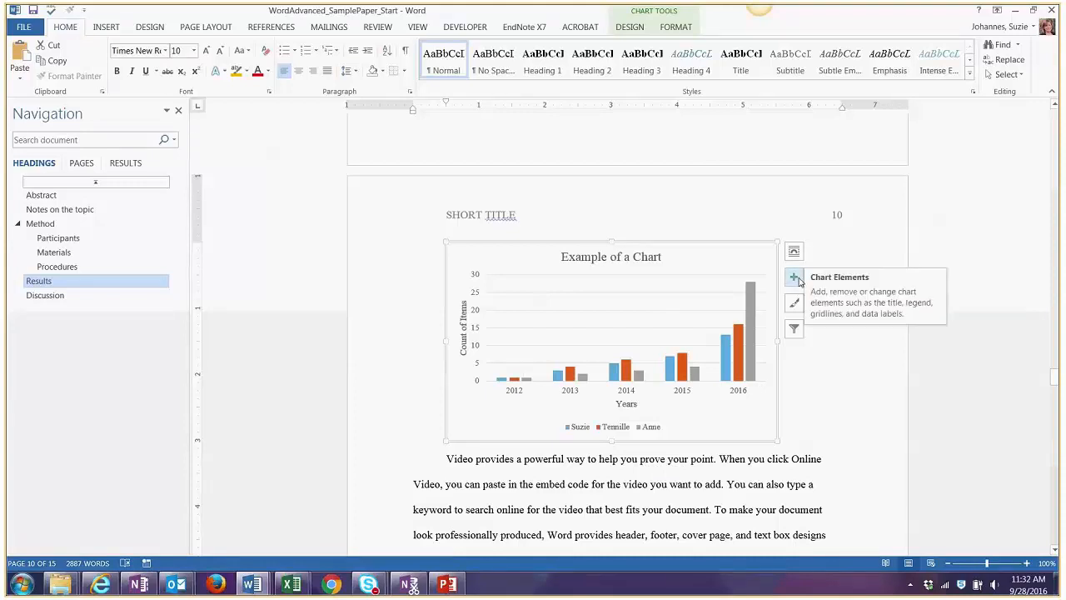
left_click(795, 330)
left_click(940, 369)
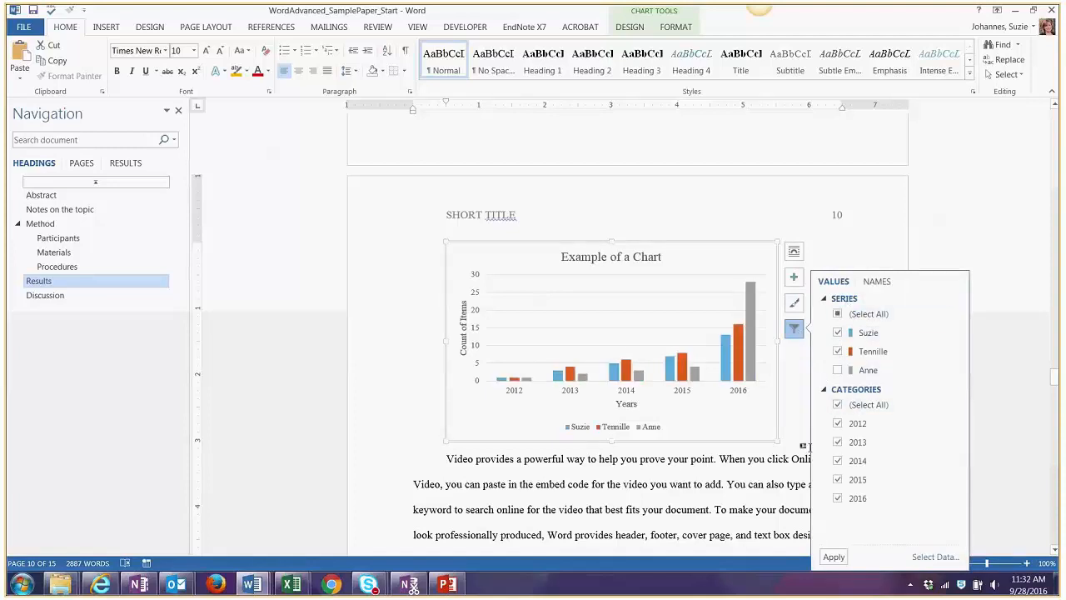
left_click(836, 558)
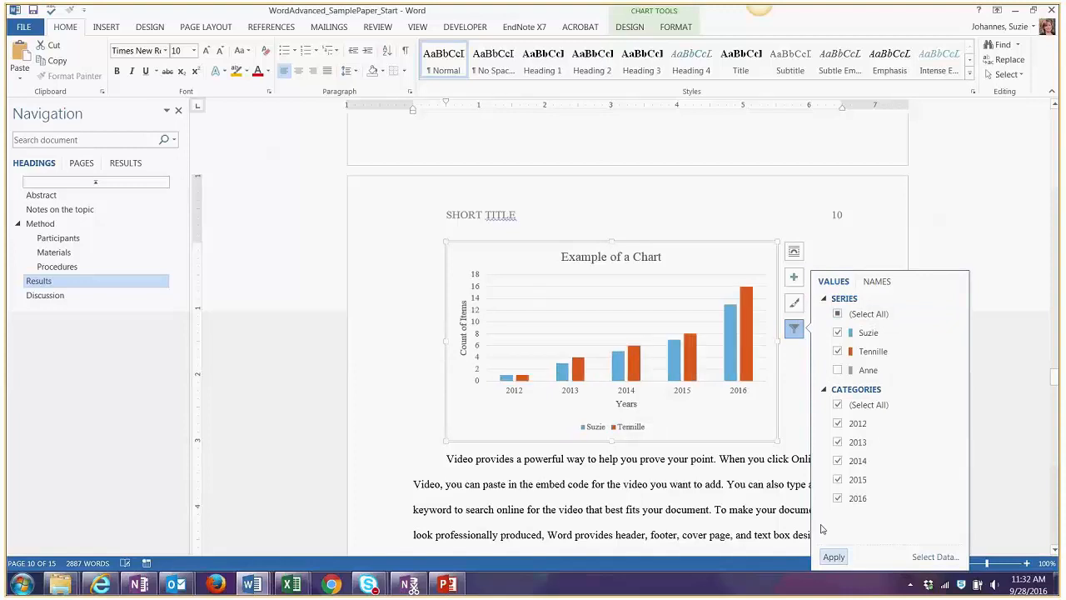
- Apply the second chart style in the gallery to the pasted chart and remove its axis titles
left_click(795, 304)
left_click(866, 440)
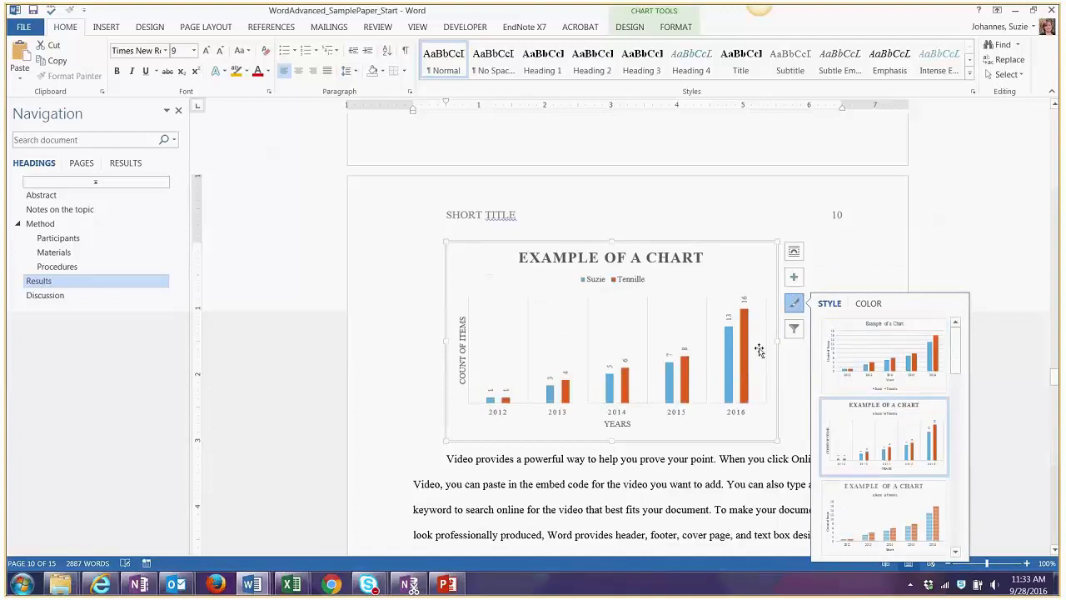
left_click(798, 278)
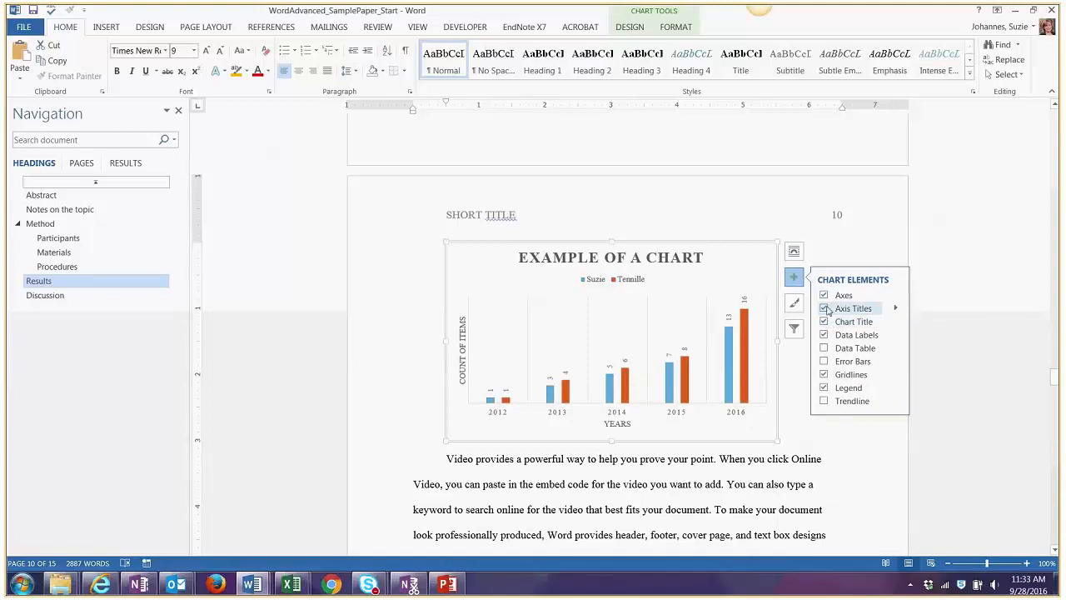
left_click(824, 310)
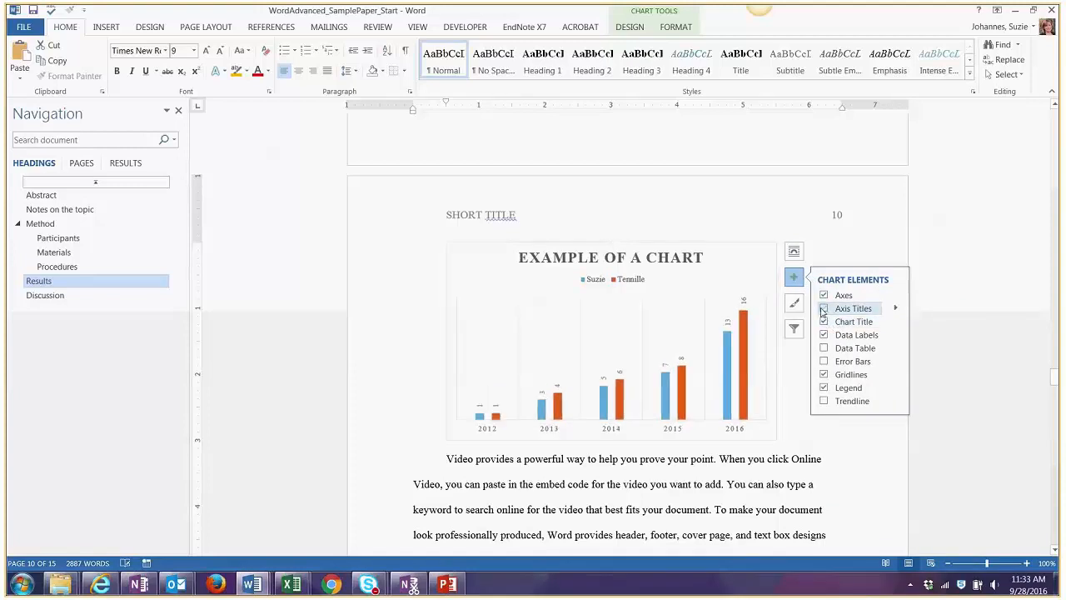
left_click(793, 379)
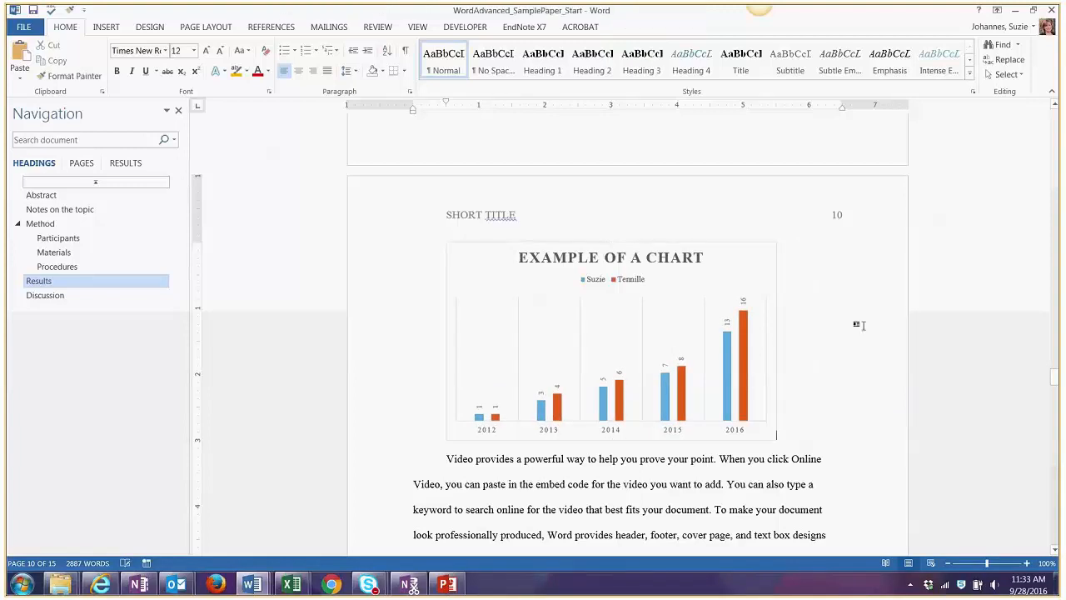
- Review the restyled chart and the following pages through the map picture to the Discussion heading
left_click(755, 267)
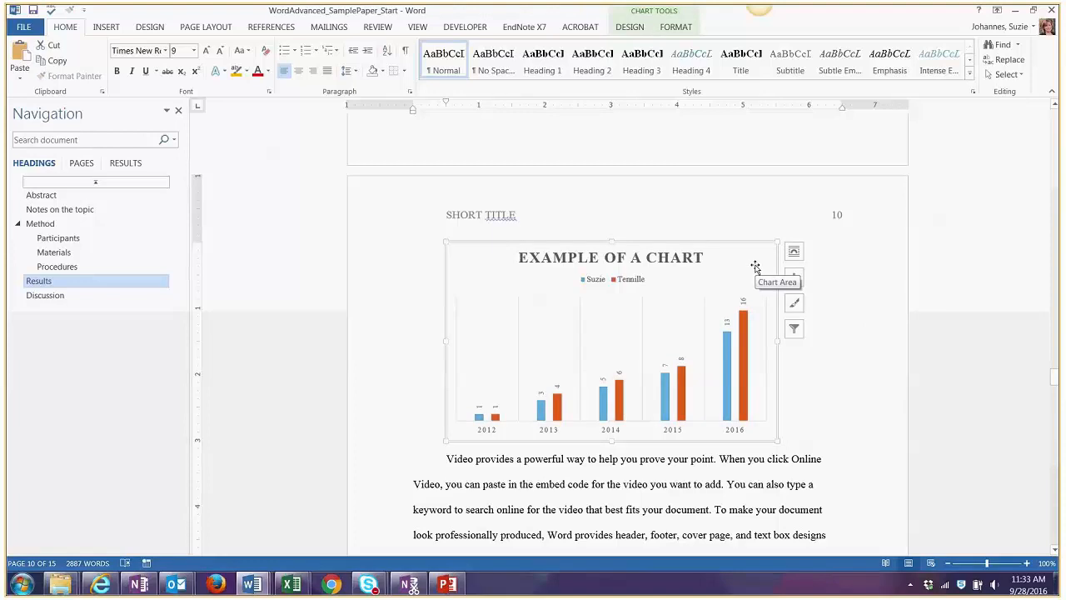
left_click(848, 251)
scroll(842, 247, "down", 4)
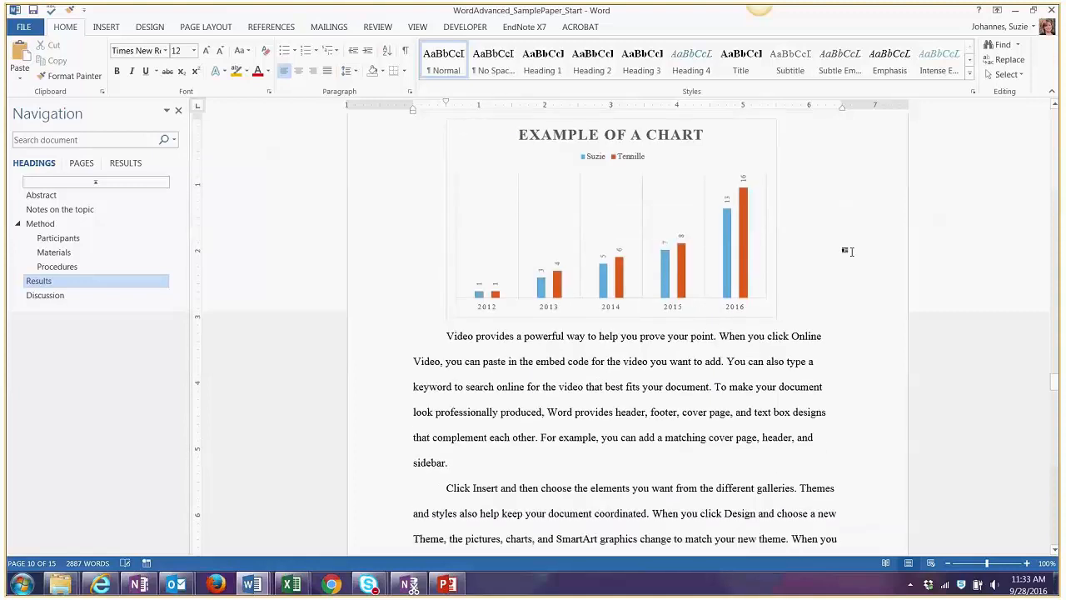
scroll(843, 267, "up", 3)
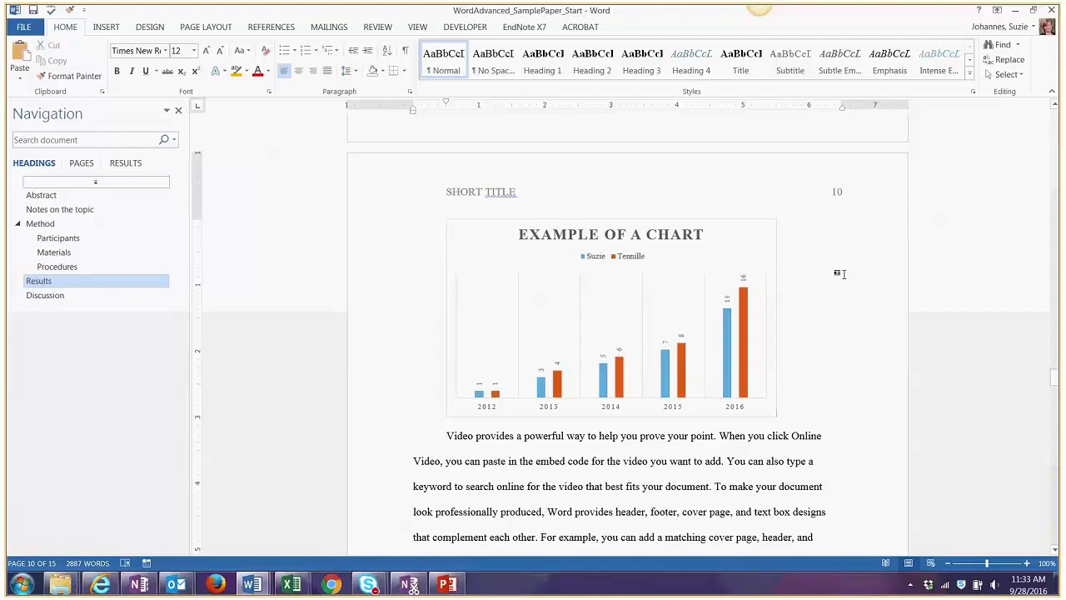
scroll(839, 273, "down", 6)
scroll(843, 275, "down", 15)
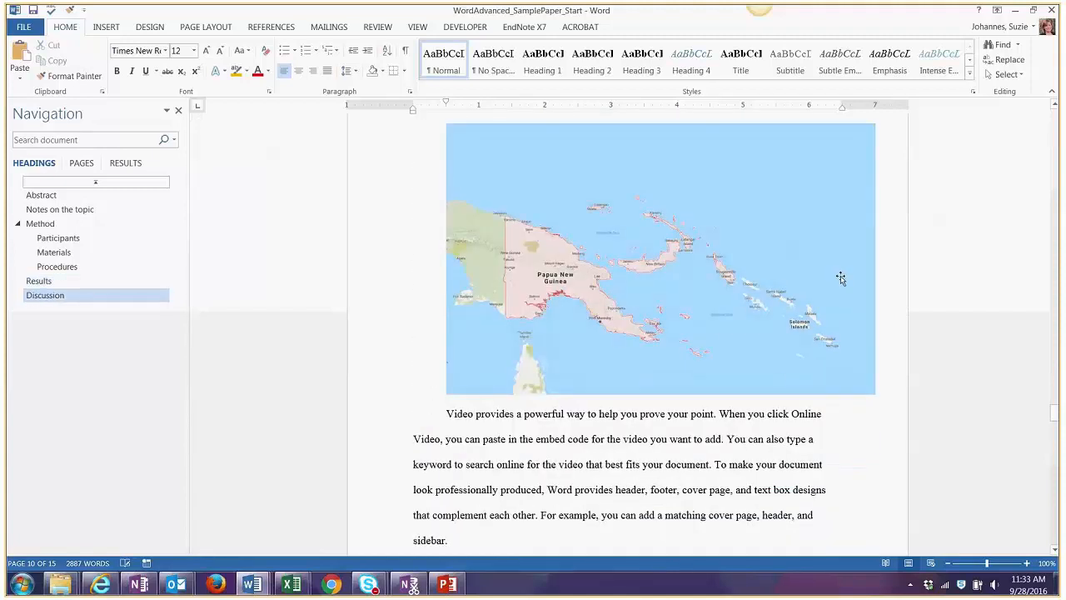
scroll(837, 278, "down", 7)
scroll(830, 279, "down", 8)
scroll(827, 281, "up", 8)
scroll(825, 279, "up", 3)
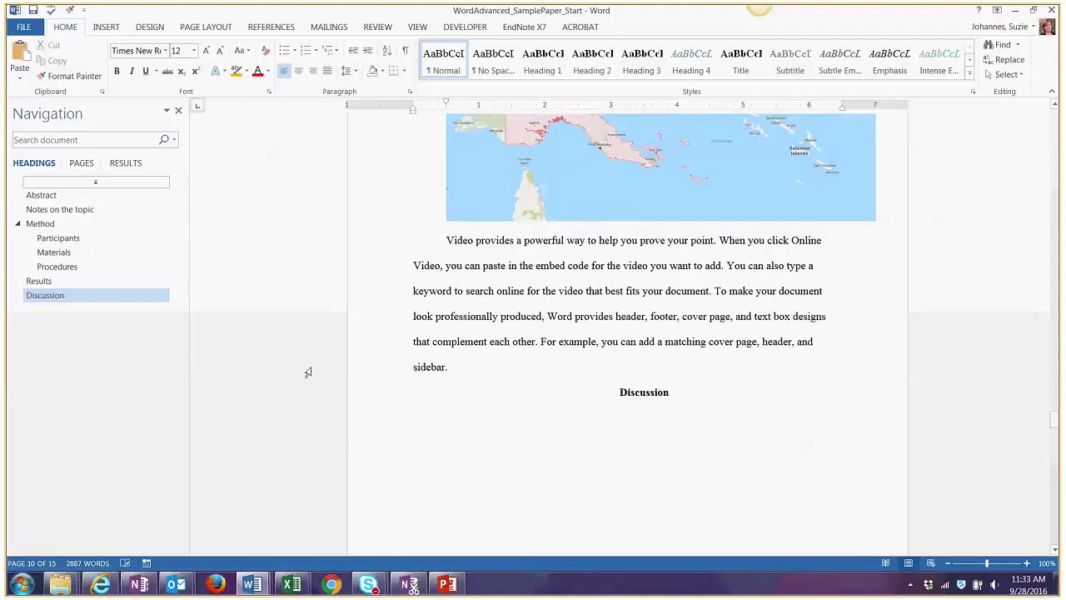
- Switch to the Example Chart workbook in Excel, copy the "Example of a Chart" chart, and return to the Word paper
left_click(291, 585)
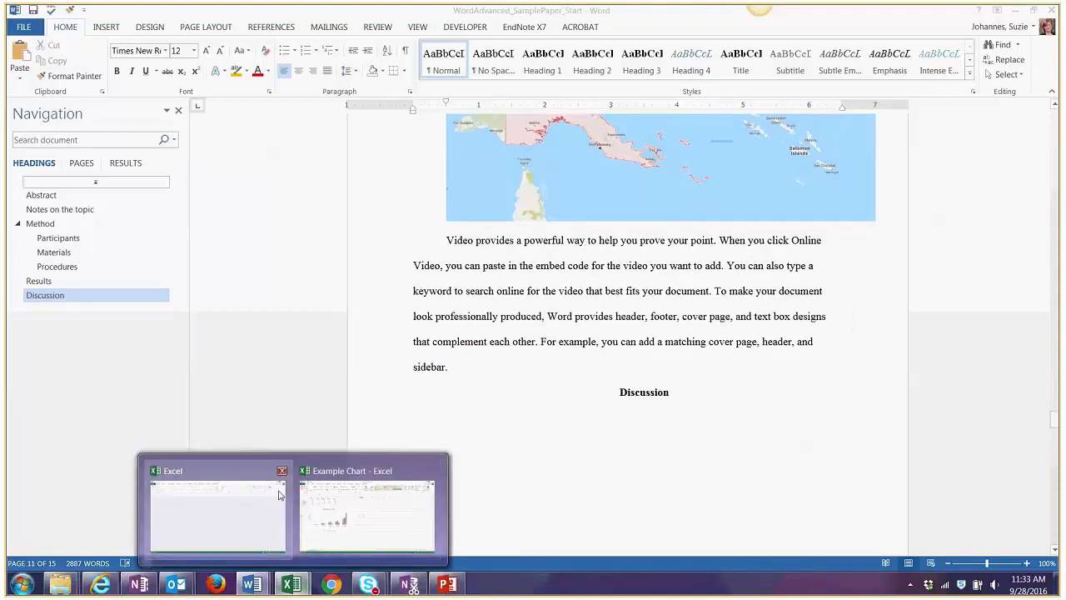
left_click(279, 495)
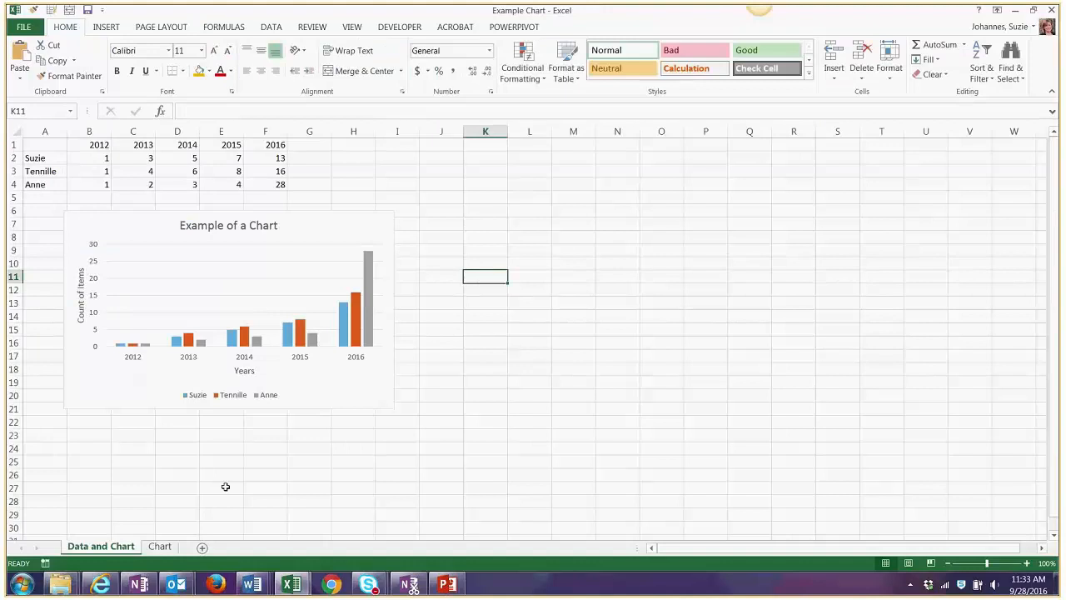
left_click(333, 226)
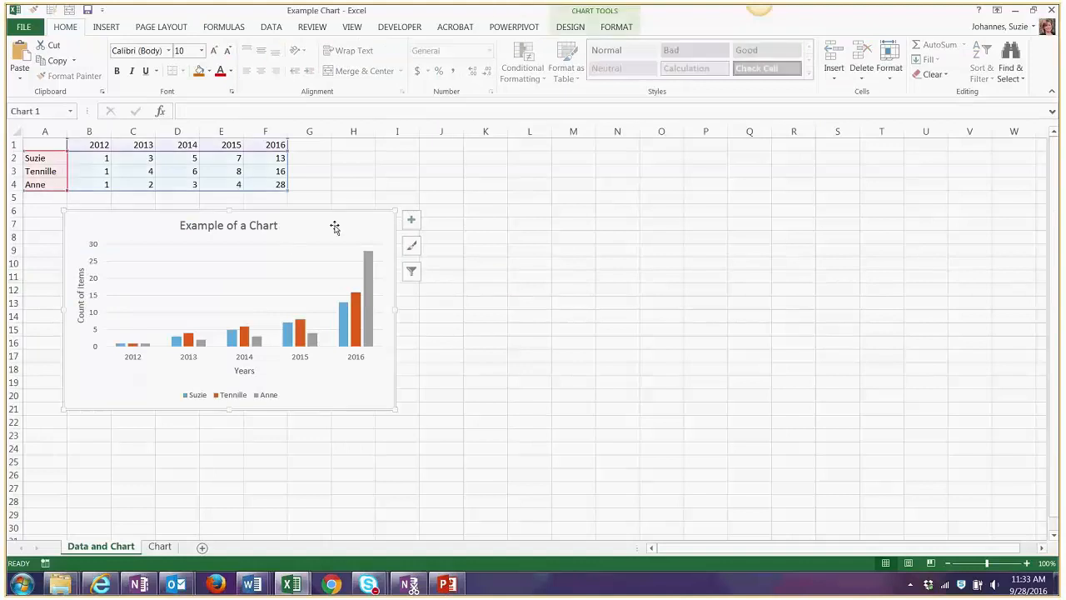
left_click(1016, 11)
- Add an empty paragraph above the Discussion heading and paste the copied chart there as a picture
left_click(443, 382)
key("Return")
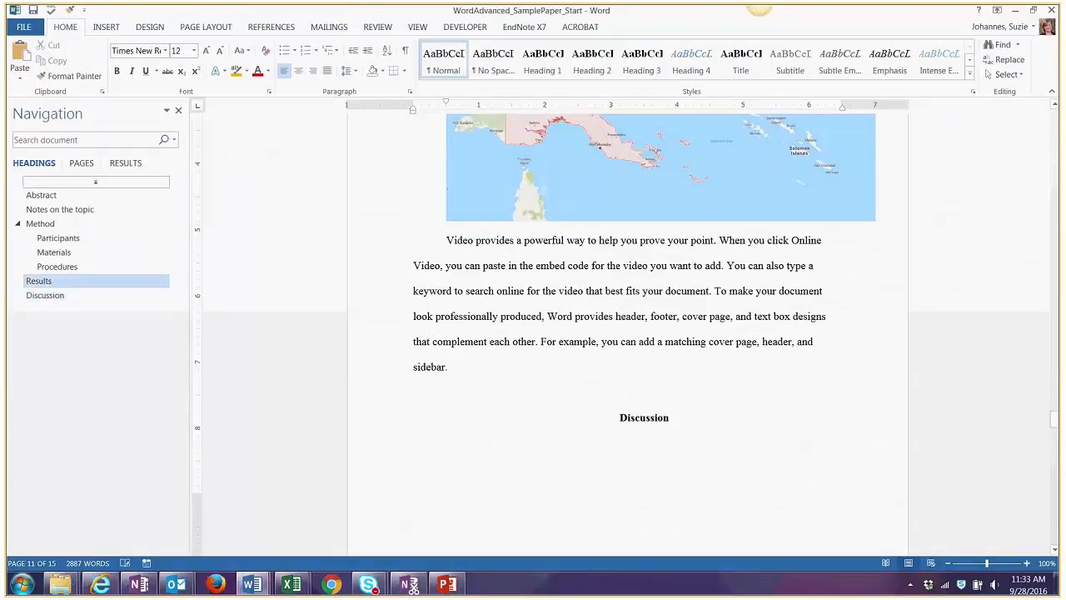
left_click(19, 76)
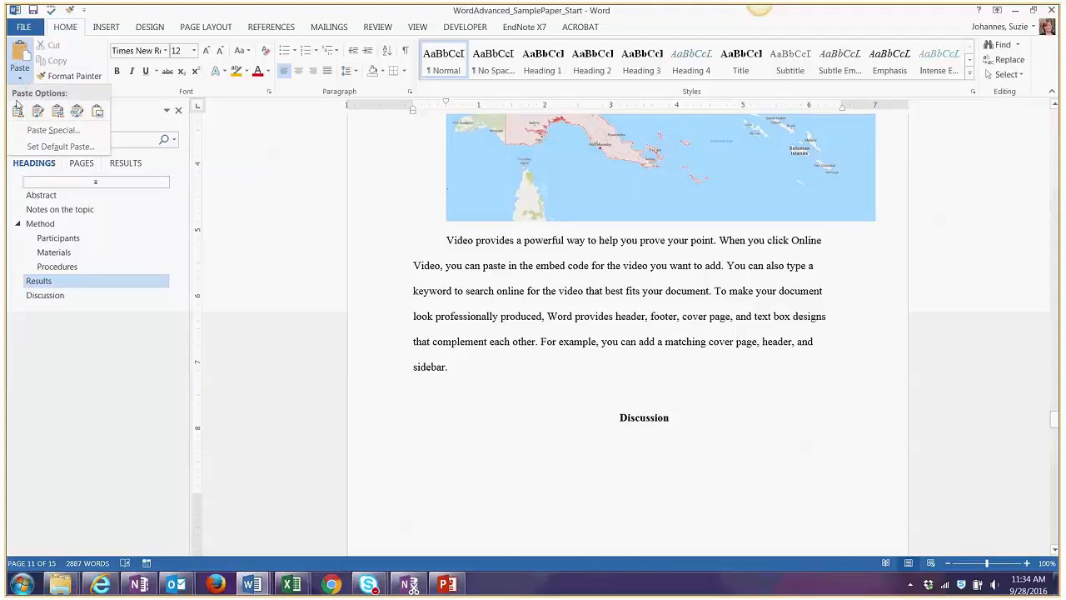
left_click(97, 113)
scroll(634, 408, "down", 6)
scroll(634, 406, "up", 6)
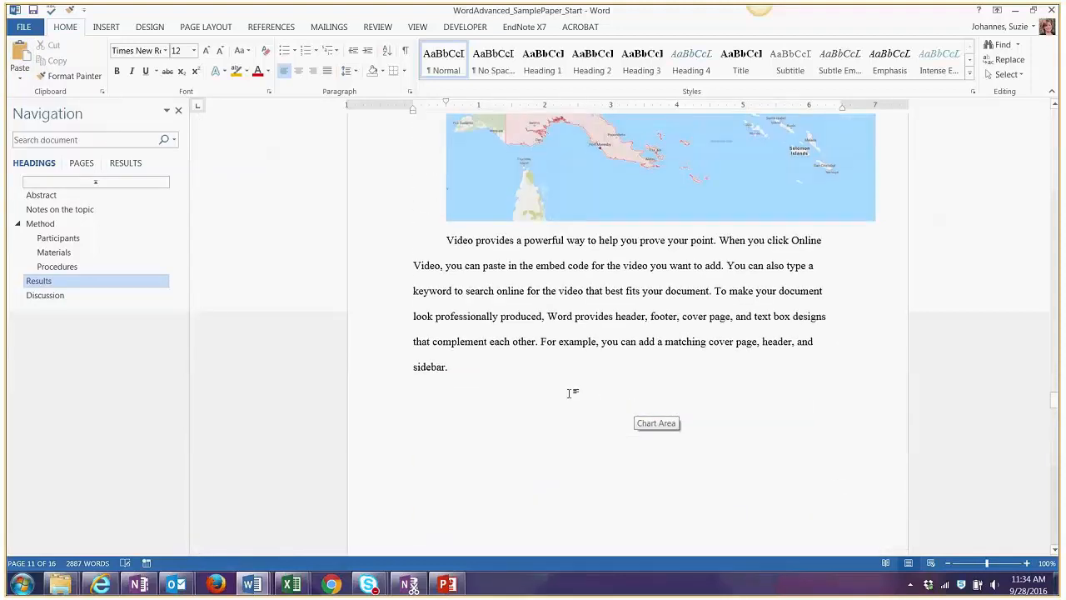
- Add another blank paragraph after the "Video provides" paragraph and delete the duplicate chart picture, keeping one
left_click(469, 388)
key("Return")
scroll(536, 416, "down", 5)
scroll(592, 388, "down", 3)
left_click(698, 404)
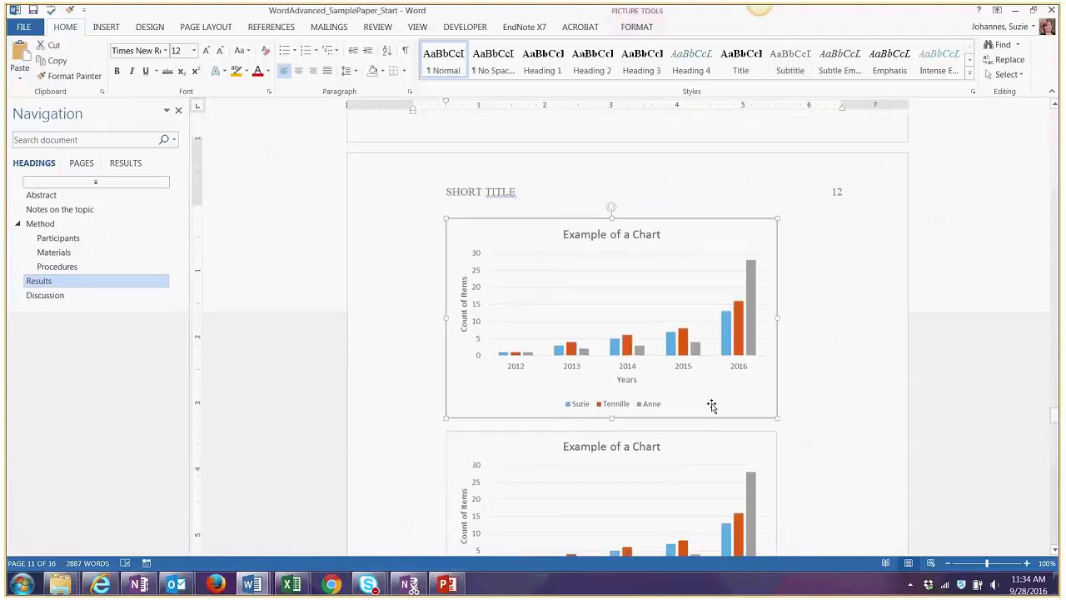
scroll(693, 398, "down", 3)
left_click(692, 398)
key("Delete")
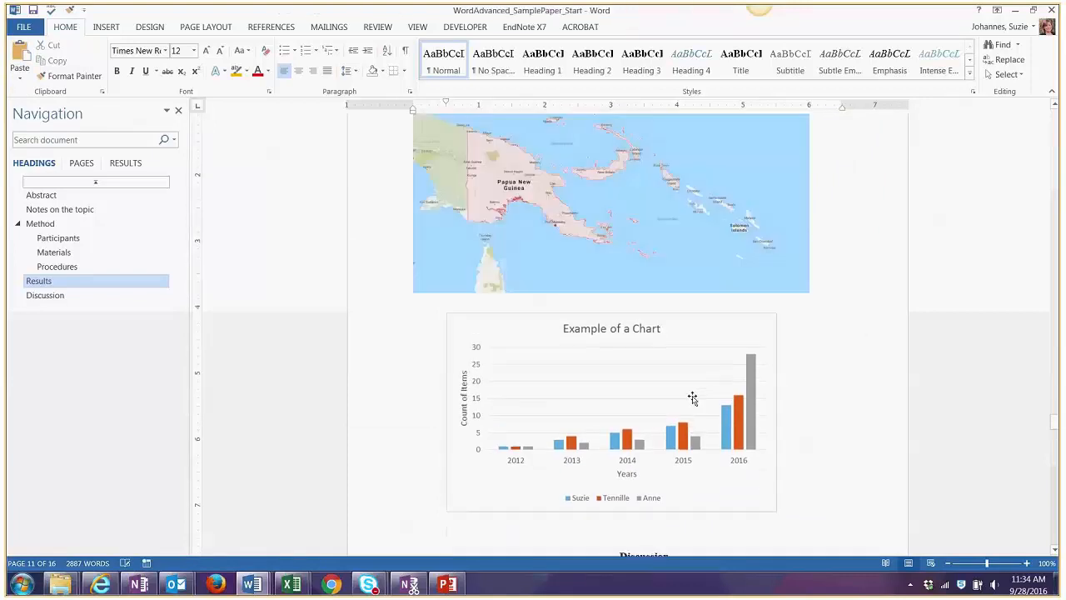
- Enlarge the remaining chart picture to about 6 inches wide and set its text wrapping to Top and Bottom
left_click(690, 397)
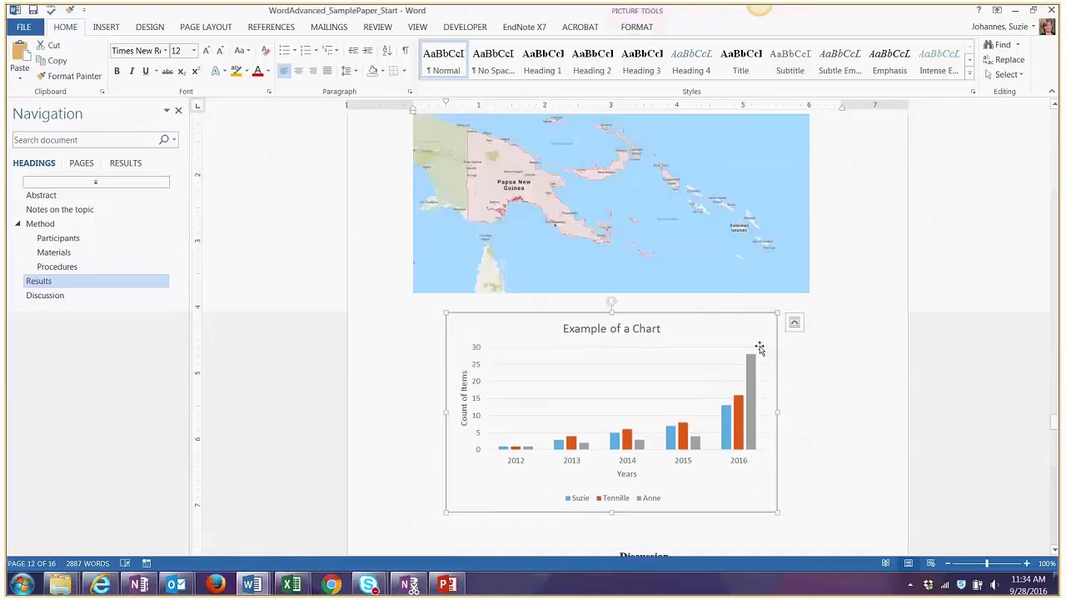
left_click_drag(778, 512, 760, 454)
left_click_drag(446, 456, 433, 474)
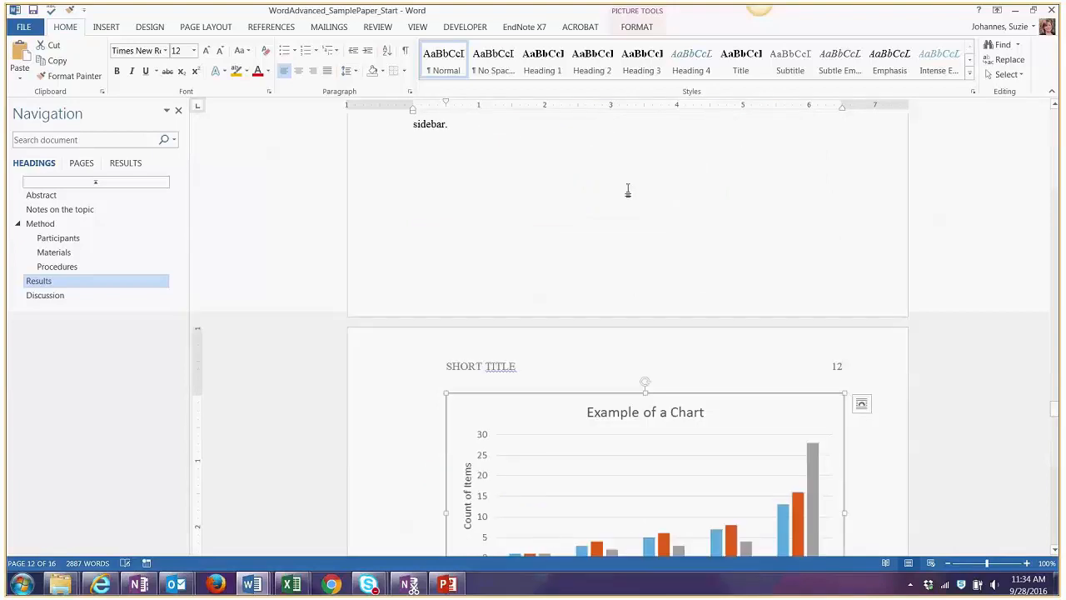
left_click(862, 255)
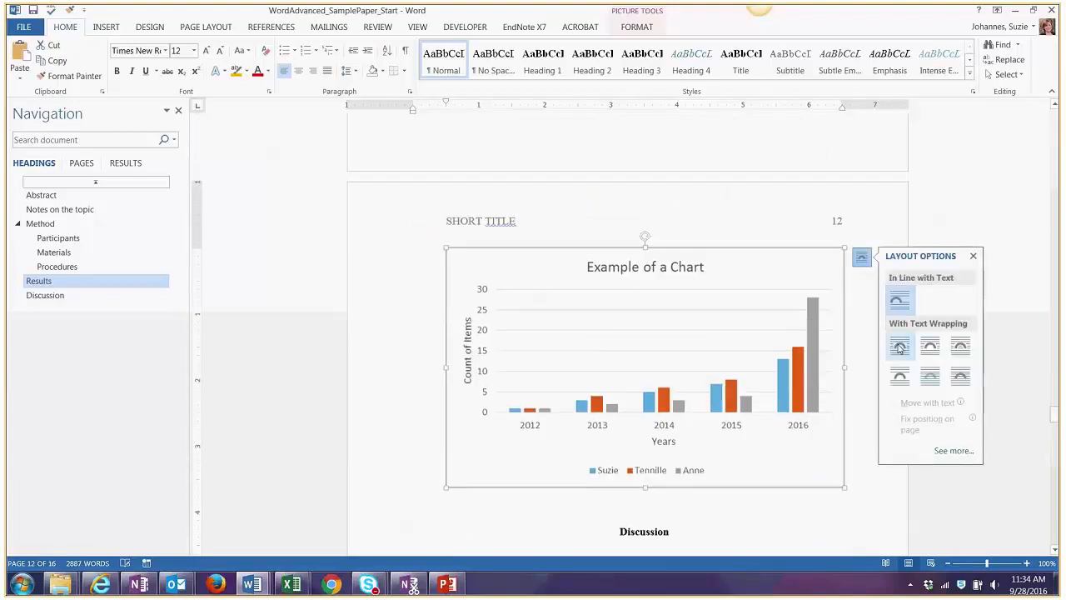
left_click(900, 375)
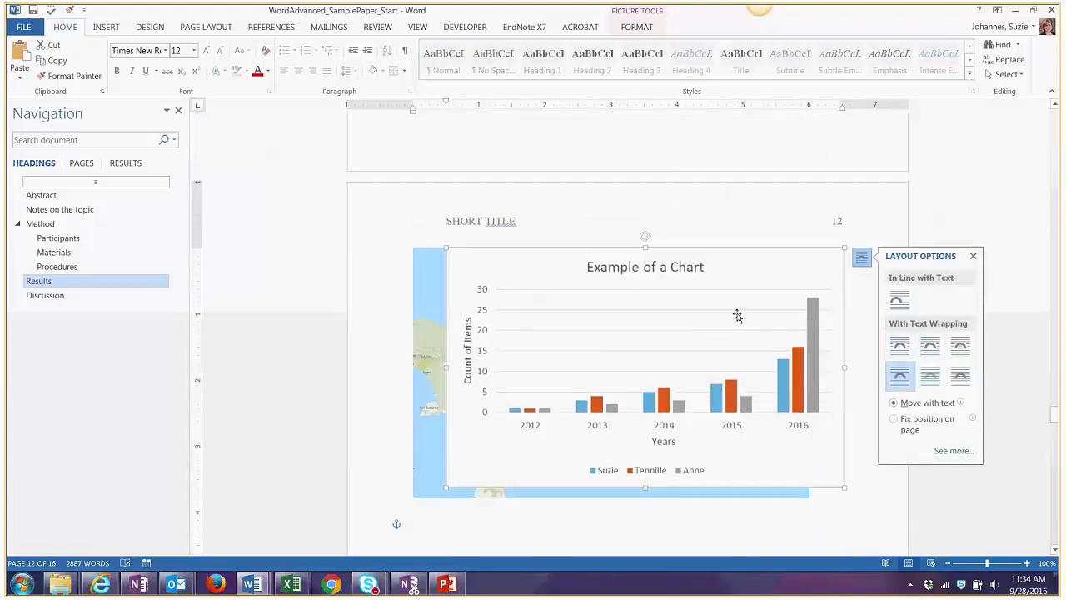
- Move the chart picture to page 13, below the first line of the "Subheading that goes into a specific topic" paragraph, and deselect it
left_click_drag(791, 328, 744, 391)
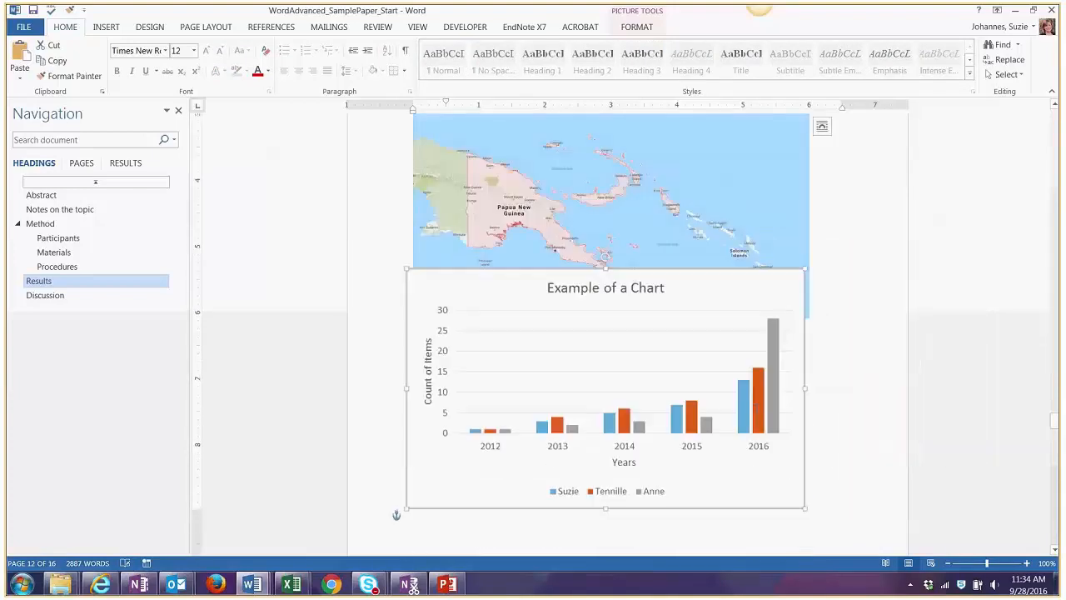
scroll(769, 380, "down", 3)
scroll(769, 380, "down", 3)
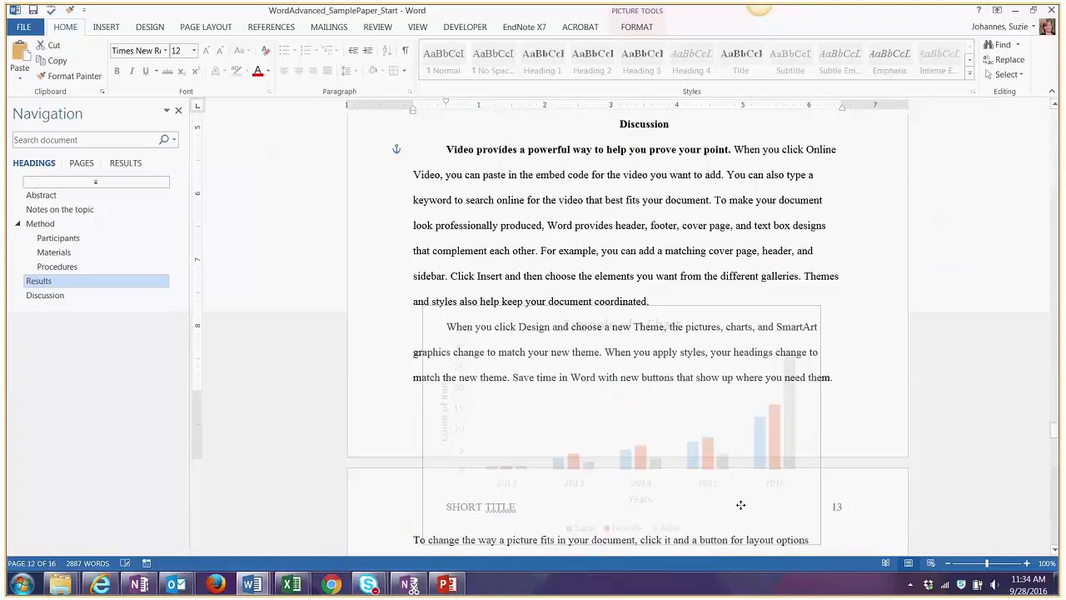
scroll(740, 478, "down", 5)
scroll(741, 478, "down", 2)
left_click_drag(733, 198, 739, 352)
scroll(735, 268, "up", 1)
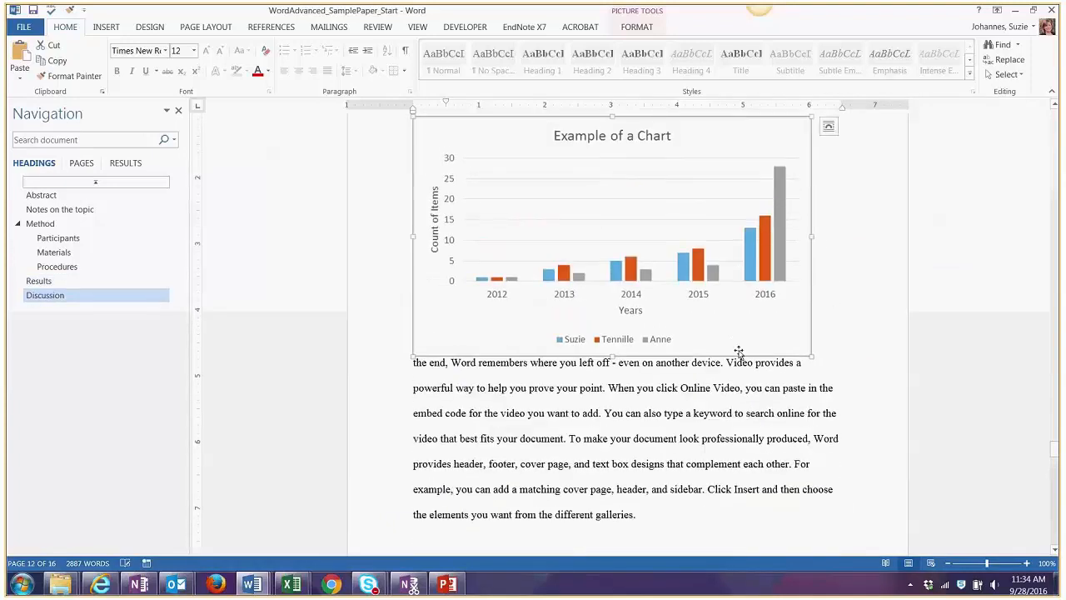
scroll(739, 352, "up", 2)
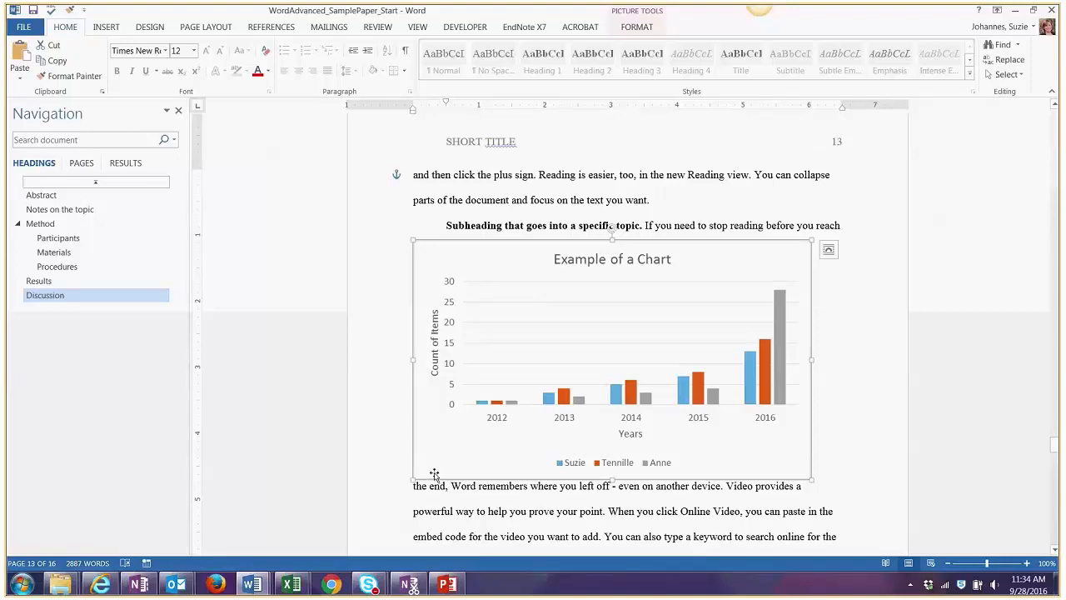
scroll(435, 475, "up", 1)
left_click(821, 481)
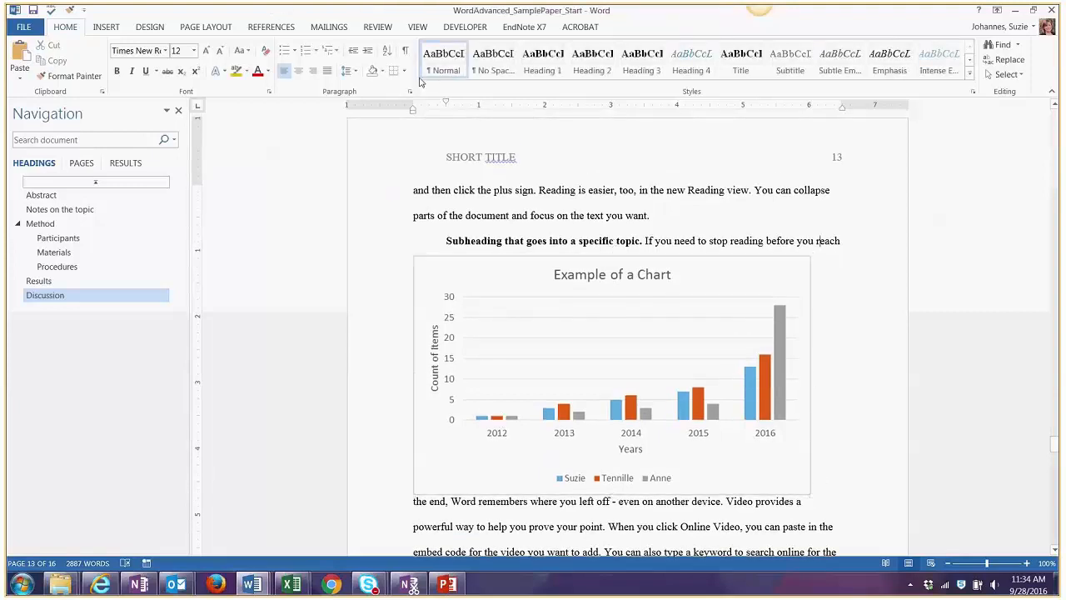
- Insert a default Clustered Column chart before the "Themes and styles" paragraph and close its data sheet
scroll(421, 81, "down", 1)
scroll(633, 250, "down", 5)
scroll(640, 247, "down", 2)
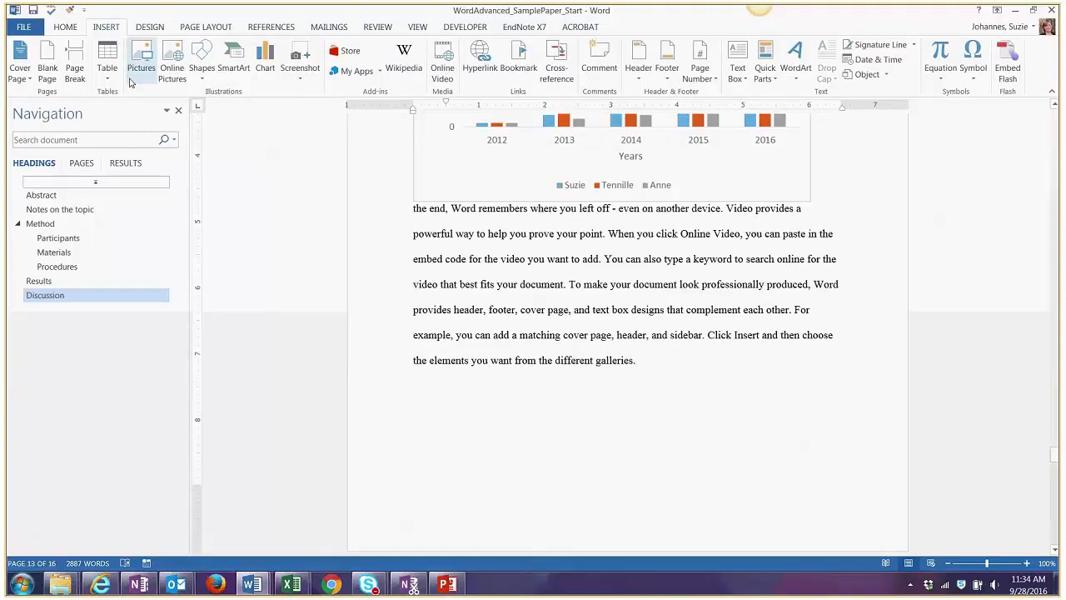
left_click(266, 62)
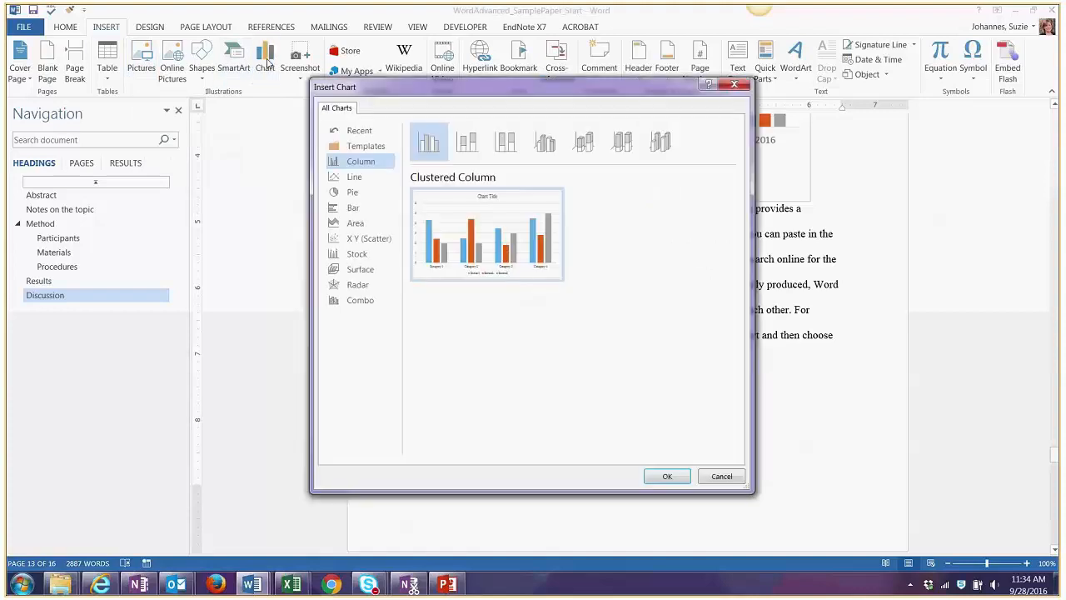
left_click(671, 476)
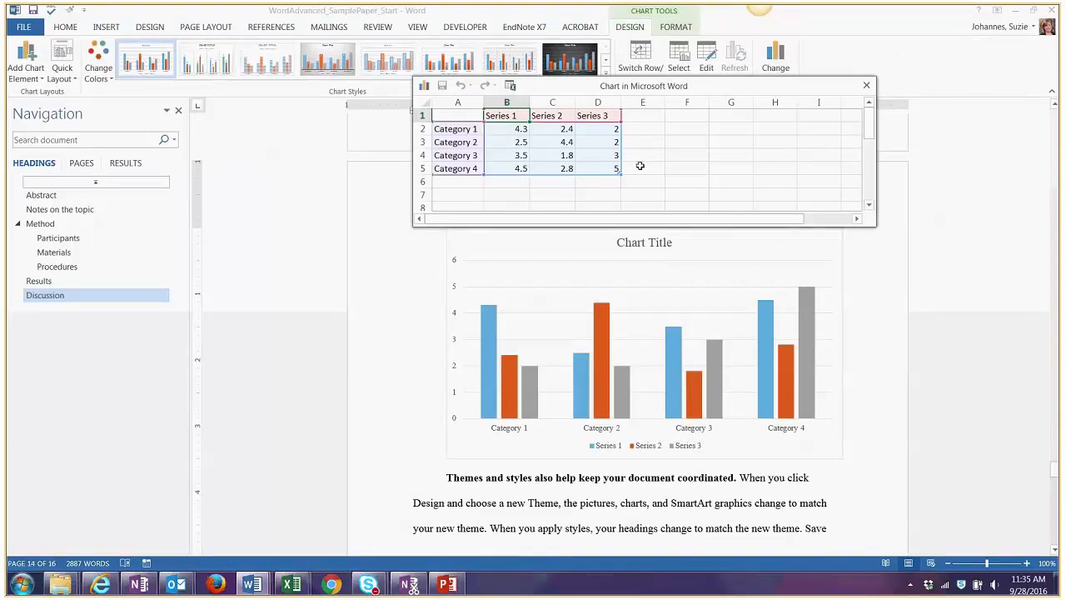
left_click(867, 86)
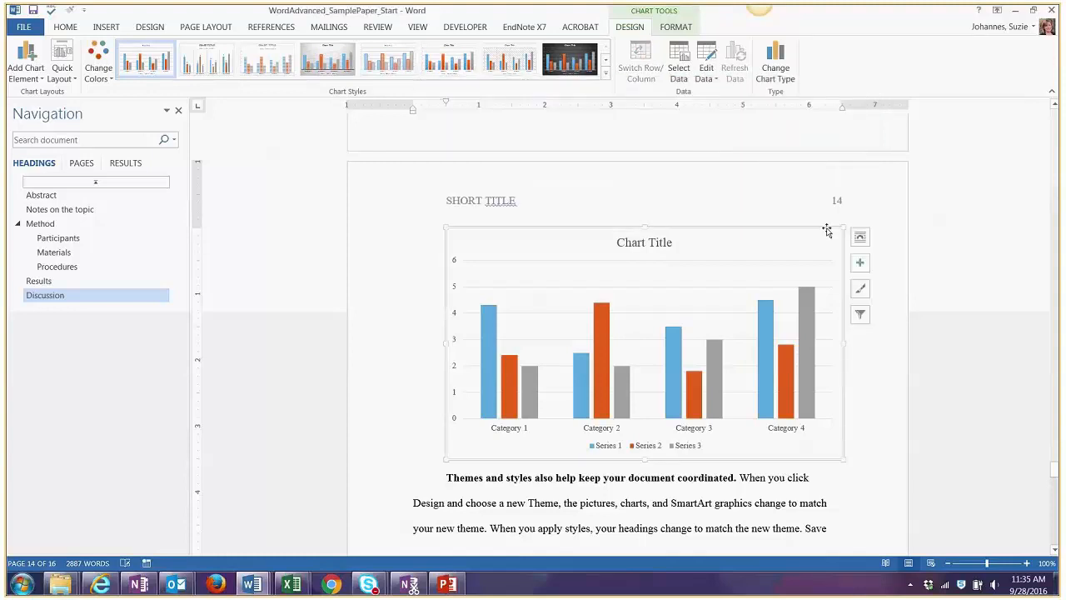
- Undo the insertion of the clustered column chart
key("ctrl+z")
key("ctrl+z")
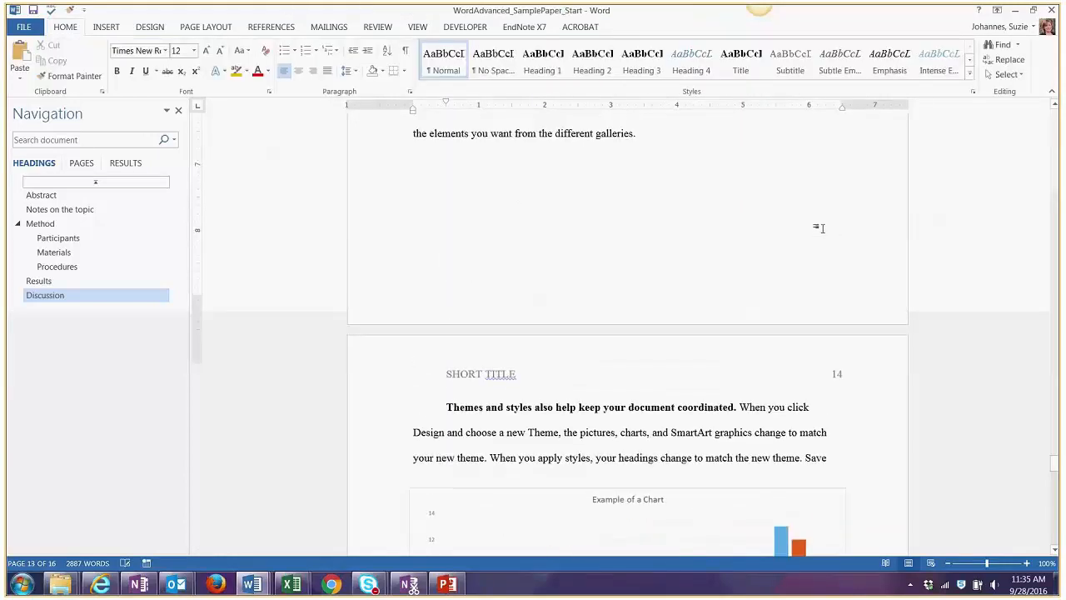
- Start a caption for the map picture on page 11 with the text "Figure 1. Map of Papua New Guinea"
scroll(819, 227, "down", 5)
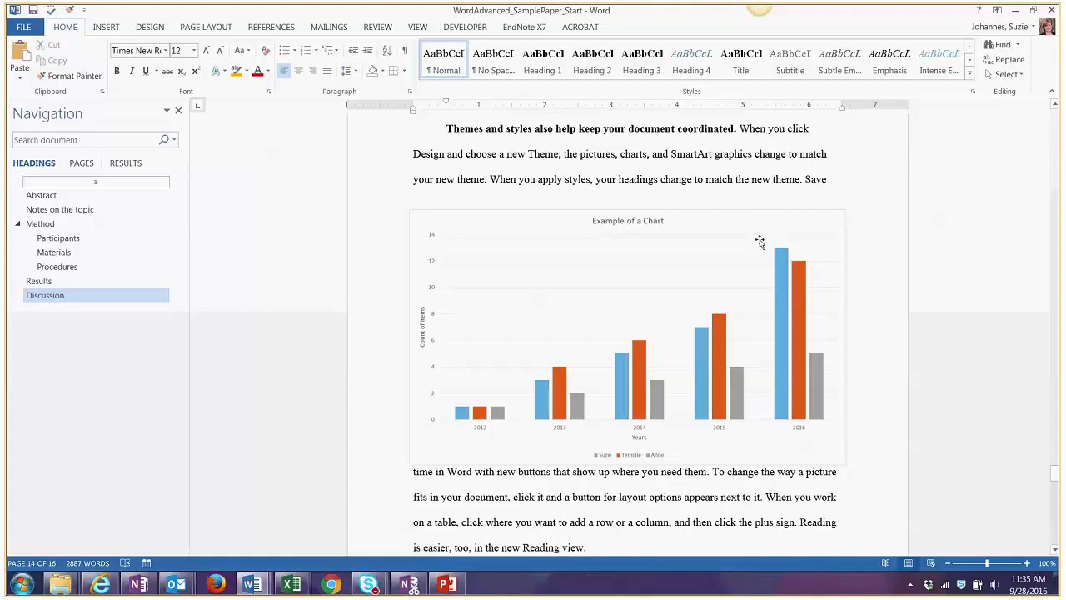
scroll(759, 241, "up", 10)
scroll(760, 240, "up", 15)
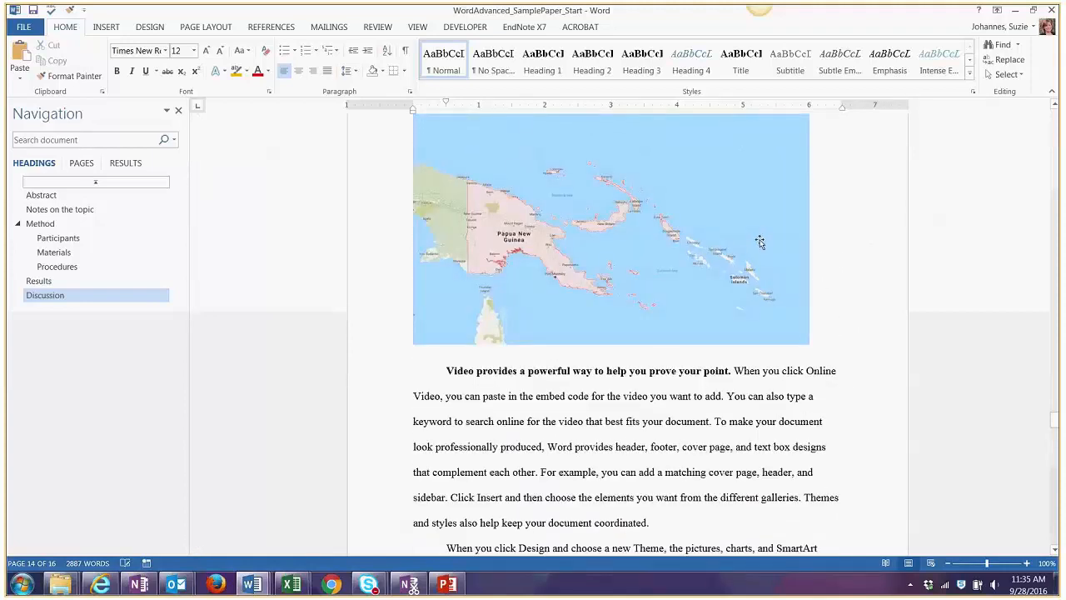
scroll(760, 241, "up", 10)
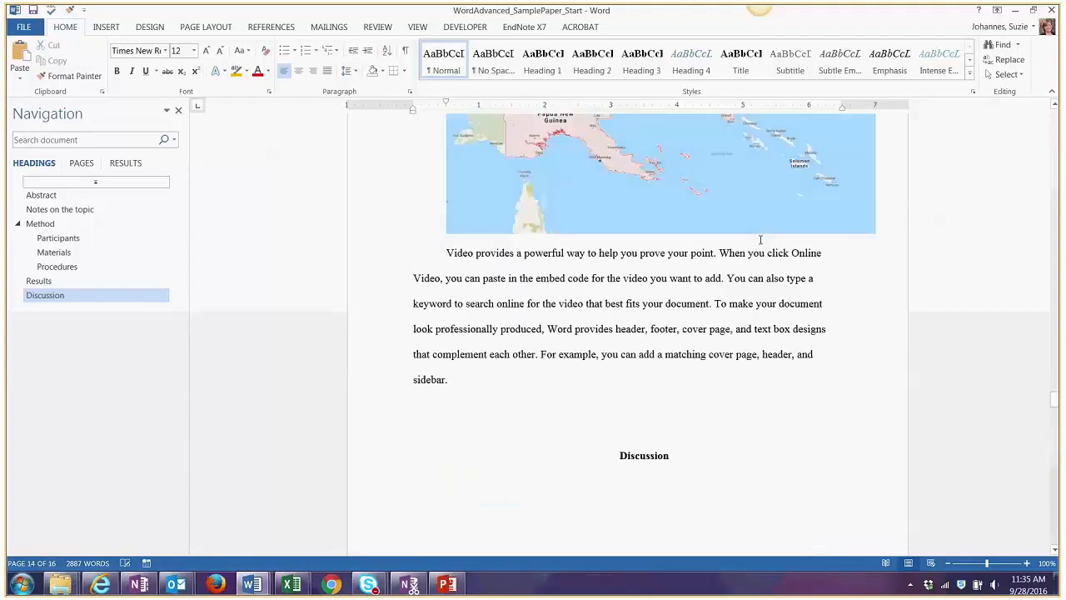
scroll(760, 240, "up", 6)
scroll(707, 281, "down", 1)
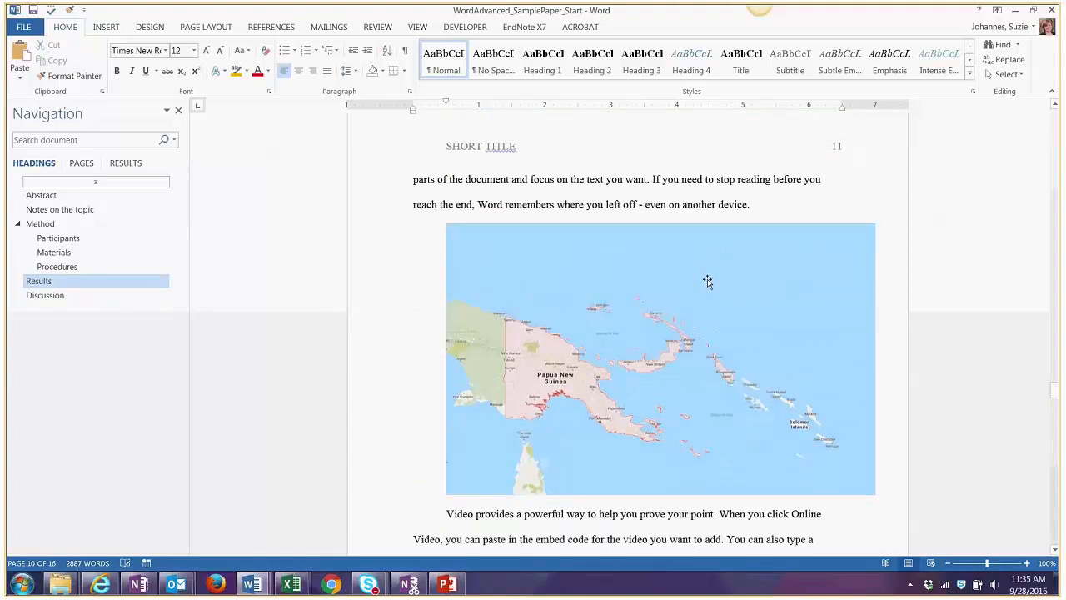
scroll(708, 282, "down", 3)
left_click(634, 288)
scroll(634, 288, "up", 2)
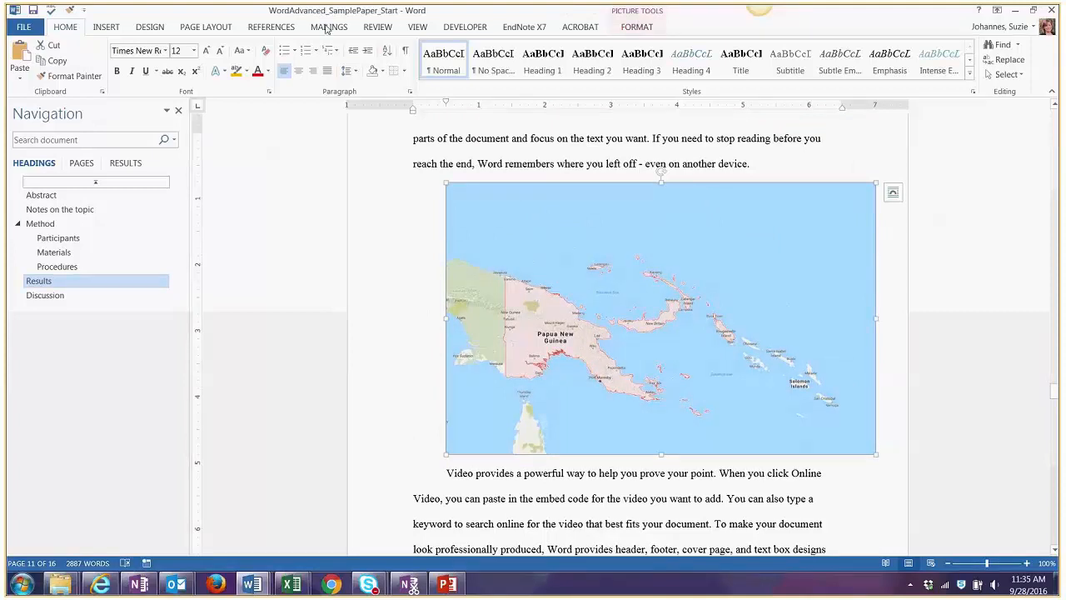
left_click(289, 28)
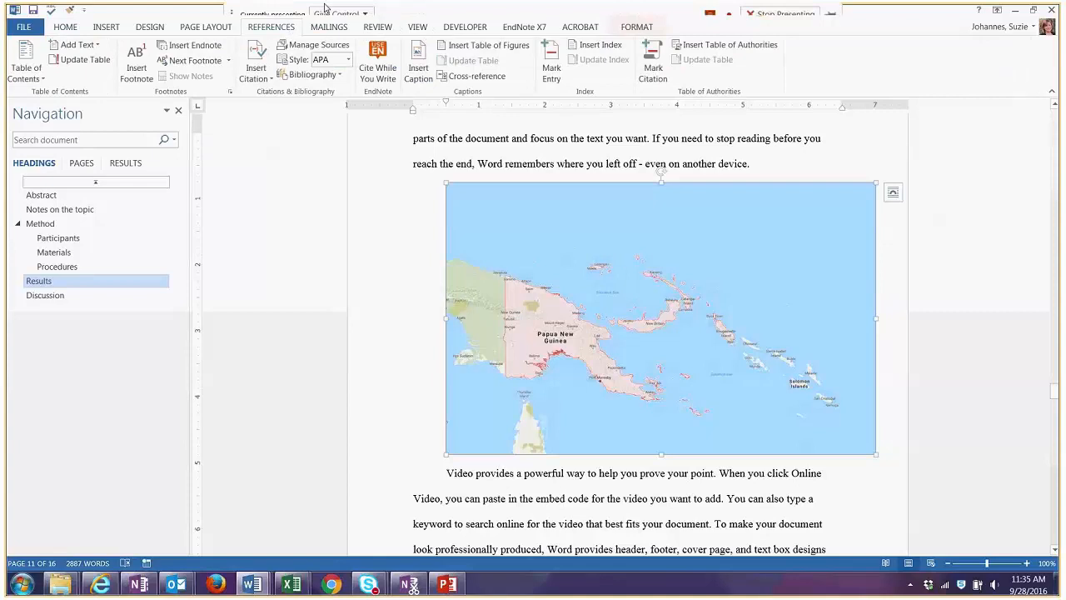
left_click(416, 73)
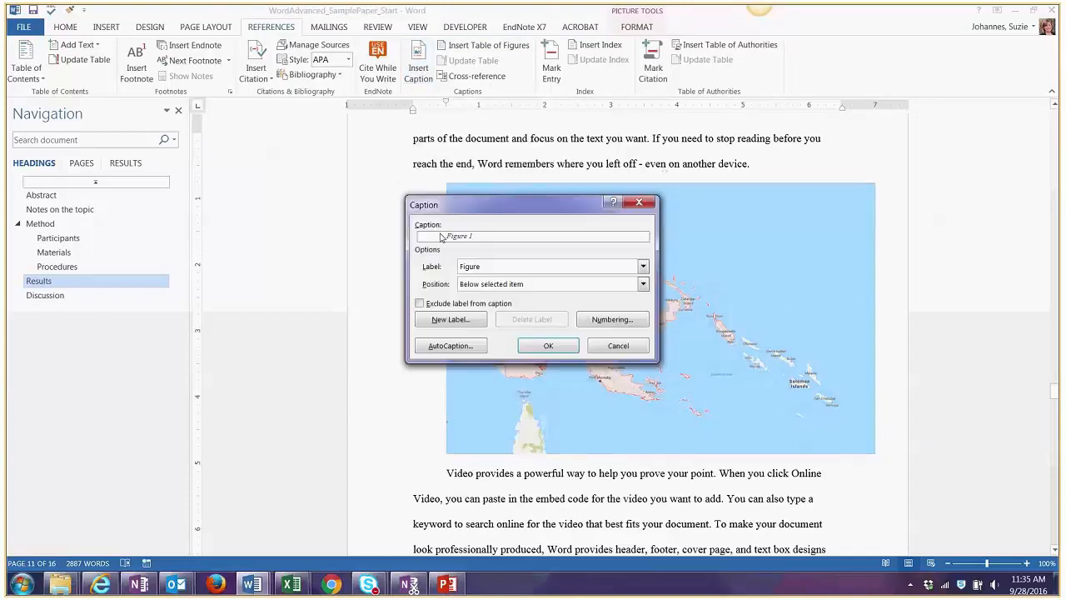
type(". Map of Papua New Guinea")
- Keep Figure as the caption label, set the position to Above selected item, and insert the caption
left_click(643, 266)
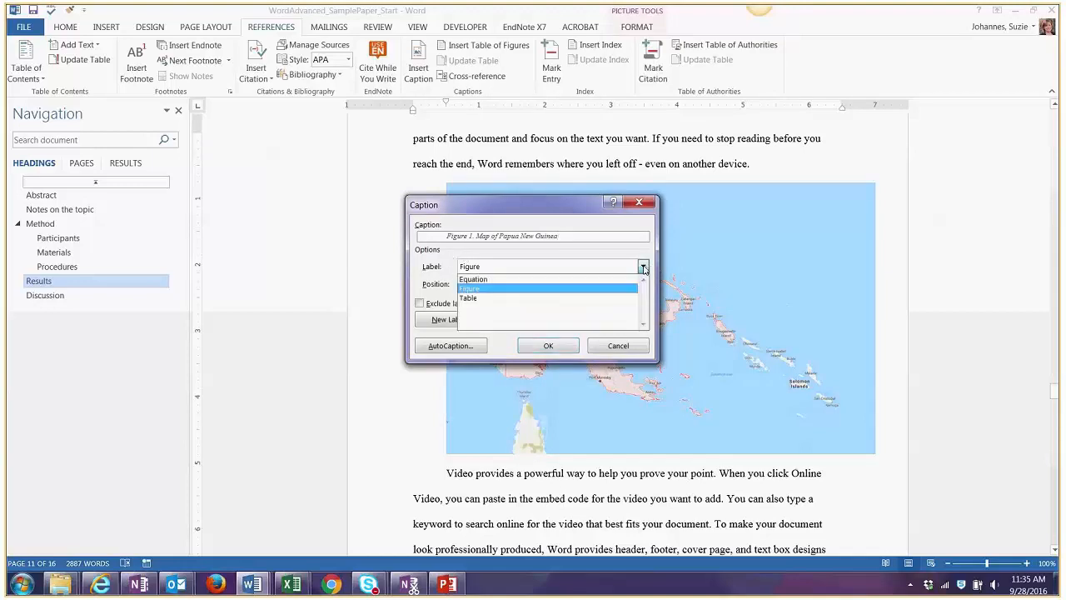
left_click(609, 290)
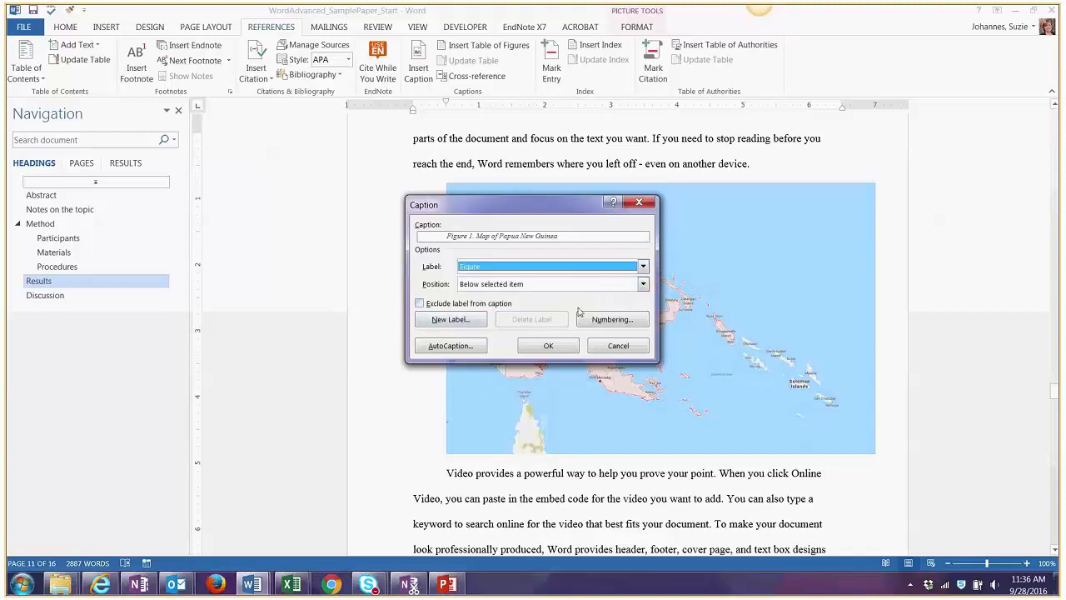
left_click(642, 284)
left_click(612, 297)
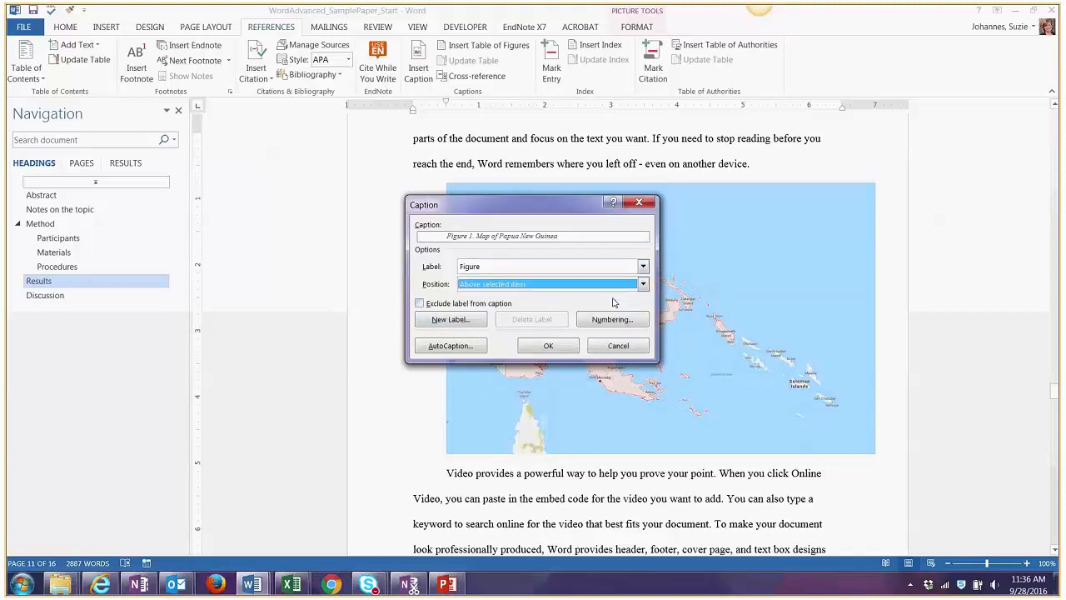
left_click(548, 345)
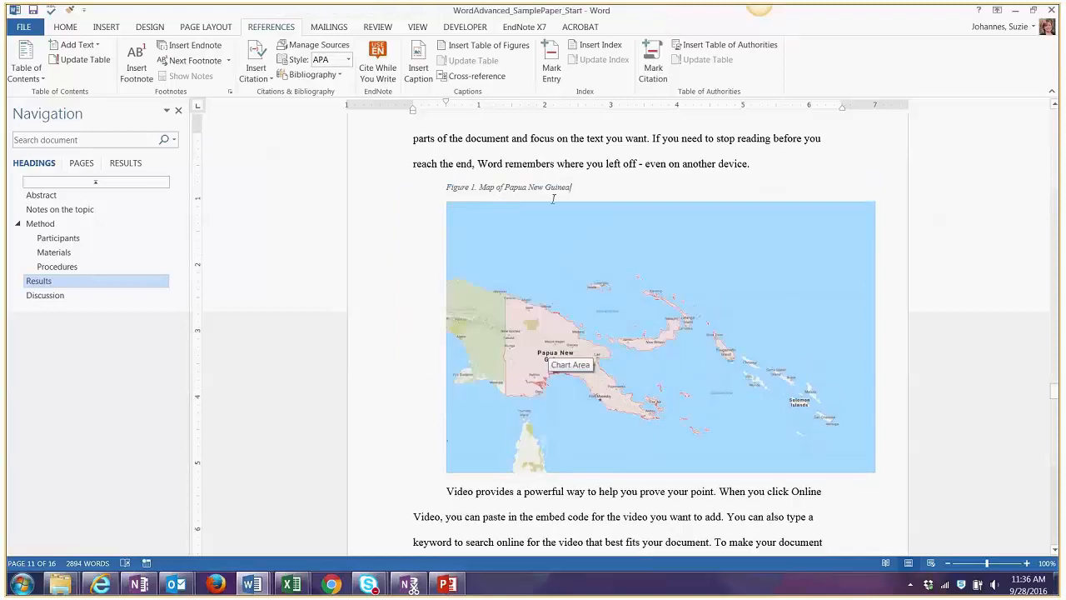
- Add the caption "Figure 2. Chart" above the "Example of a Chart" picture on page 13
scroll(527, 226, "down", 8)
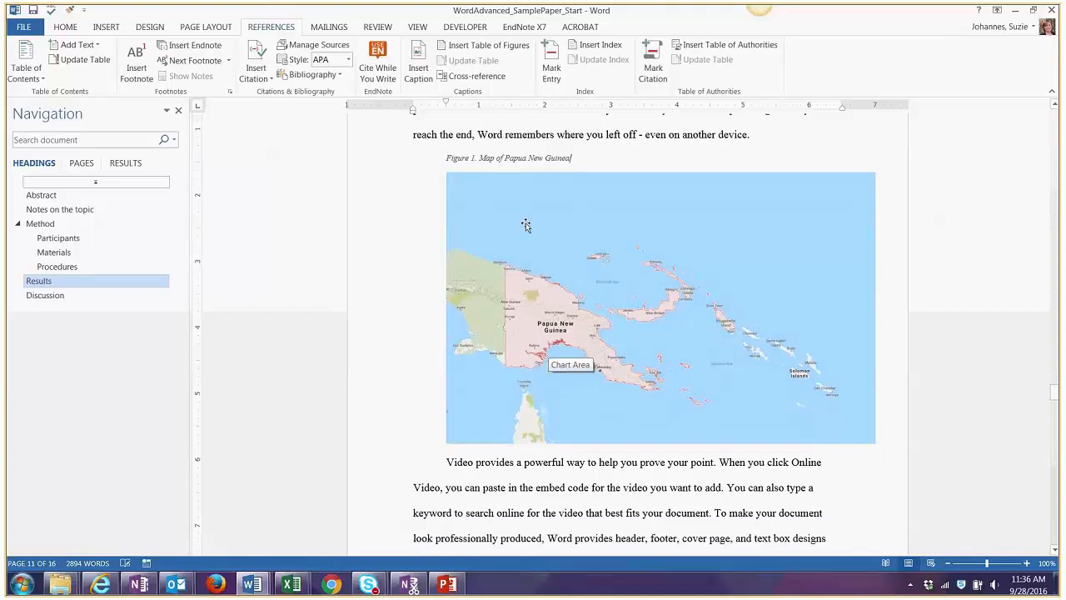
scroll(532, 235, "down", 4)
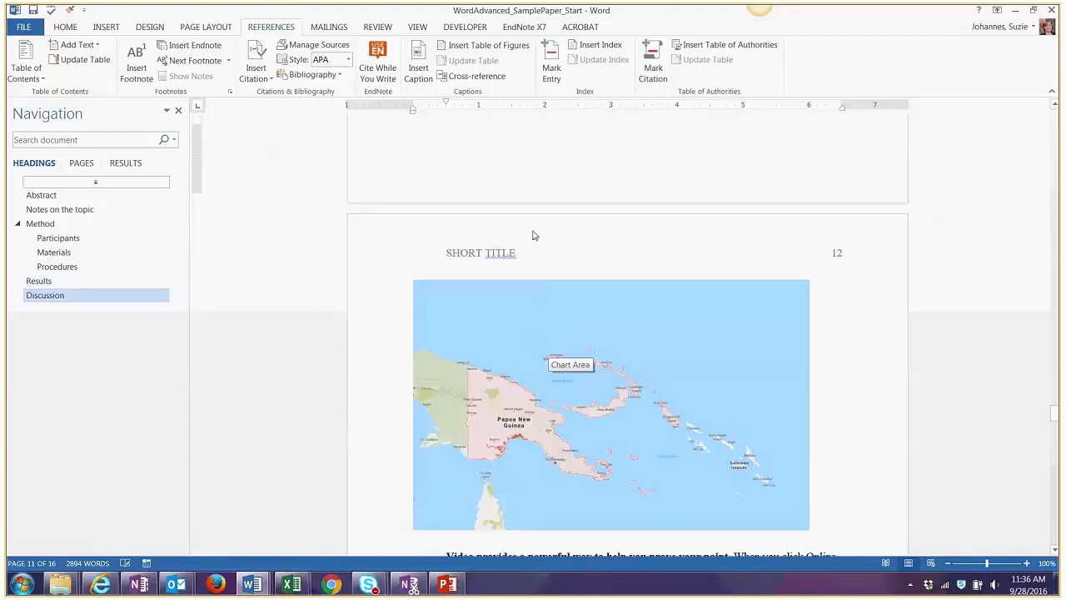
scroll(534, 236, "down", 19)
left_click(486, 216)
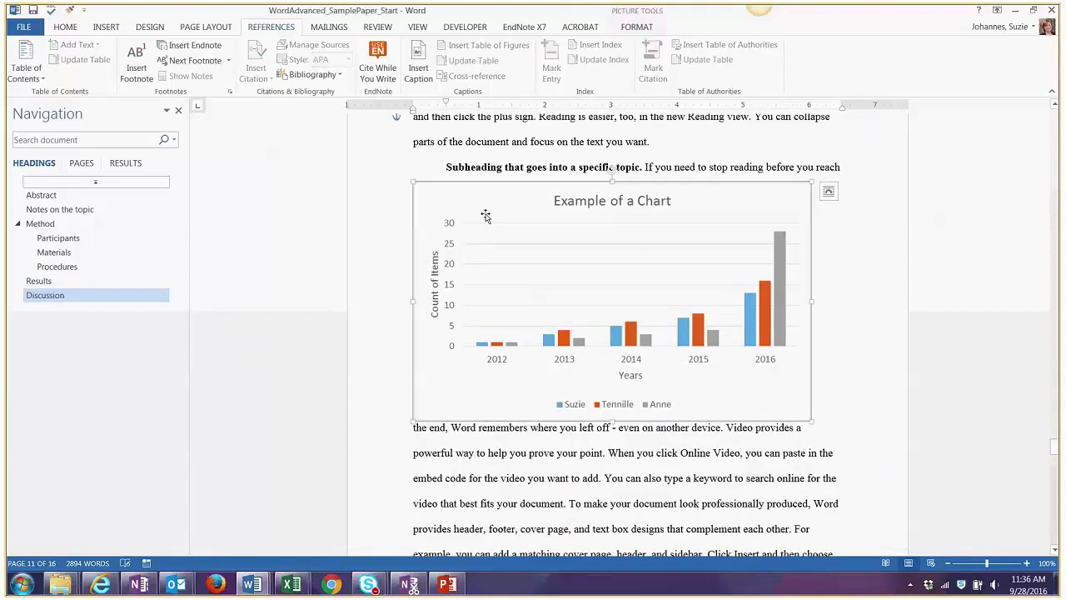
left_click(424, 63)
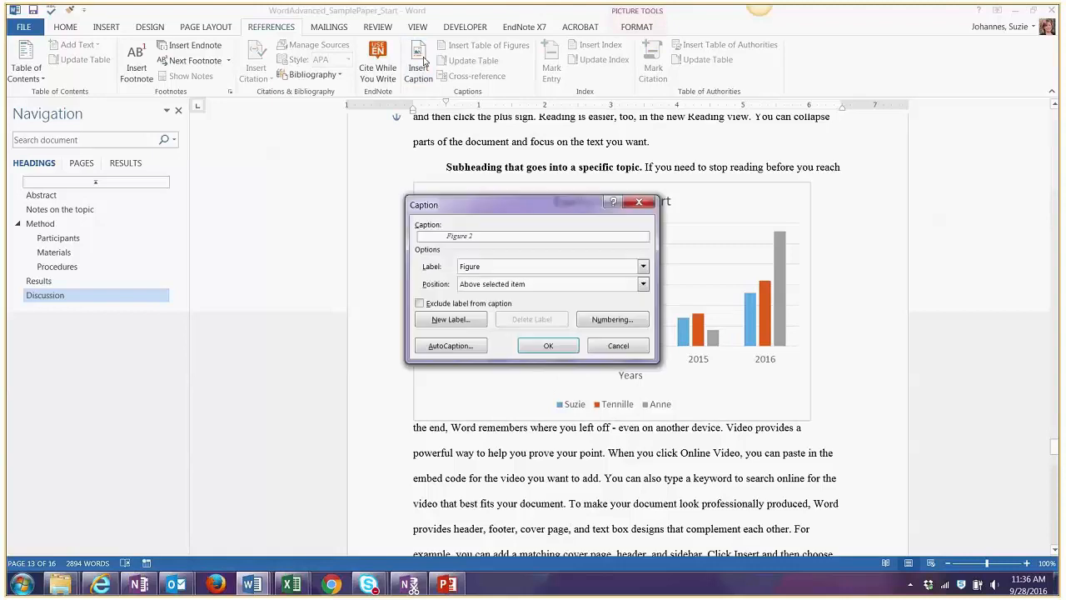
type("Chart")
left_click(552, 346)
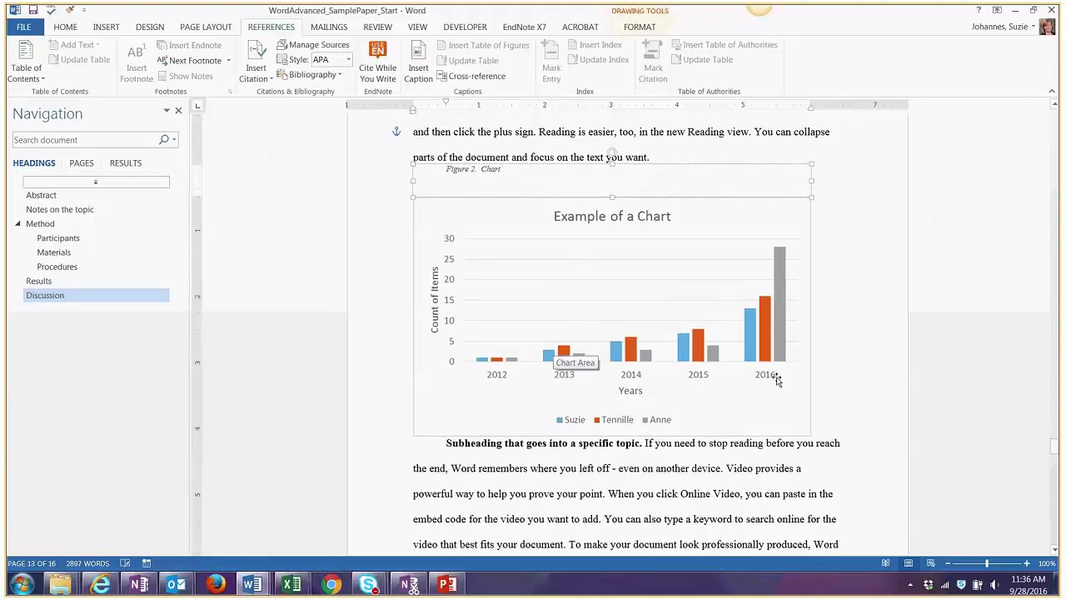
left_click(814, 393)
- Add the caption "Figure 2. Another map" above the map picture on page 12
scroll(809, 392, "up", 15)
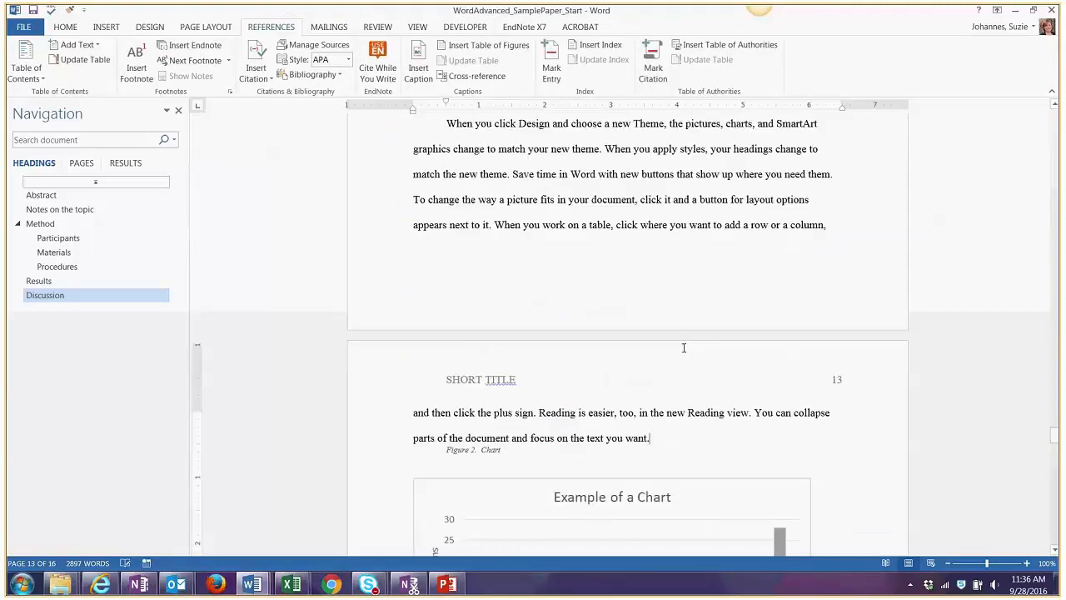
scroll(658, 358, "down", 3)
left_click(641, 324)
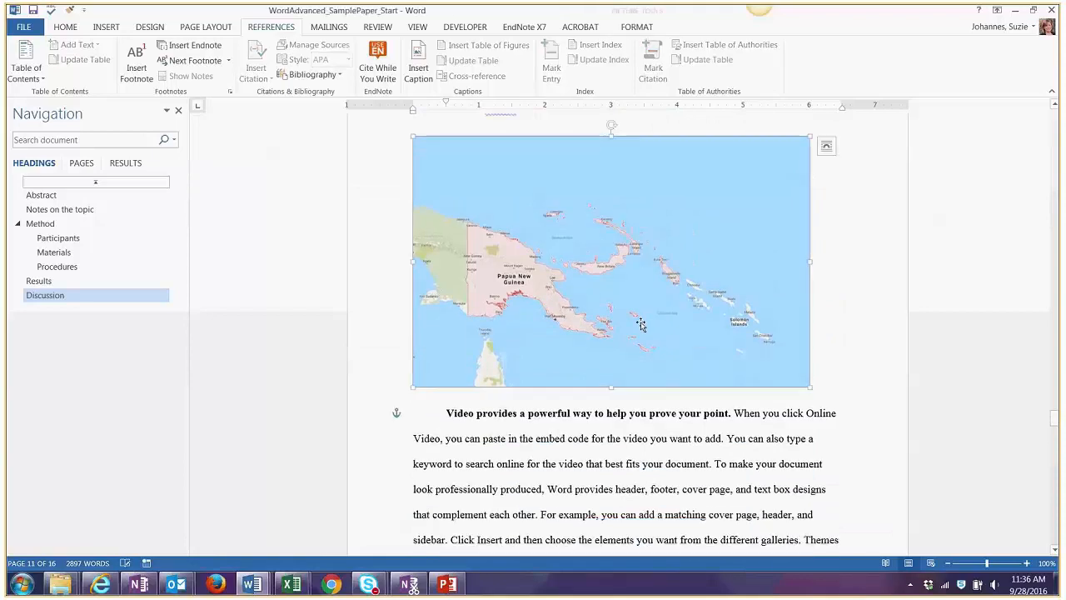
left_click(418, 65)
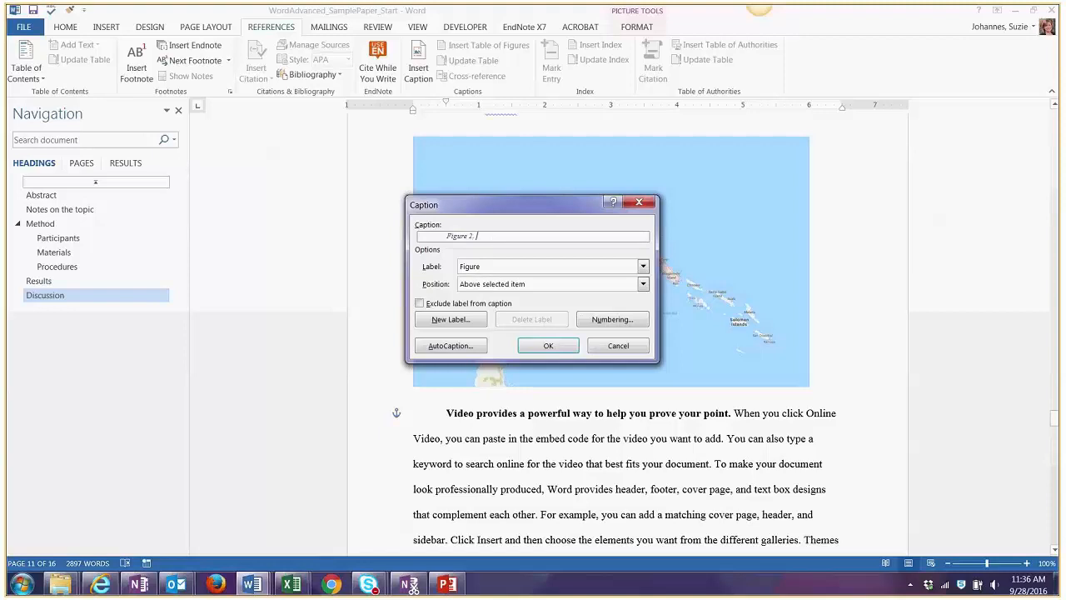
type("Another map")
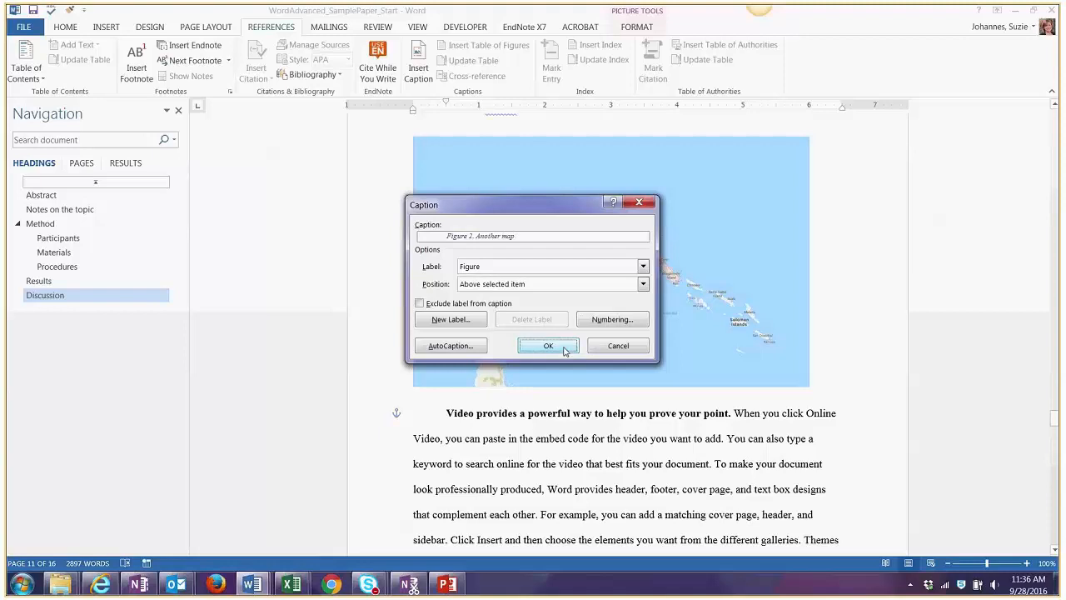
left_click(548, 346)
- Check the numbering of the figure captions above the chart and the two maps on pages 11 to 13
scroll(572, 350, "up", 6)
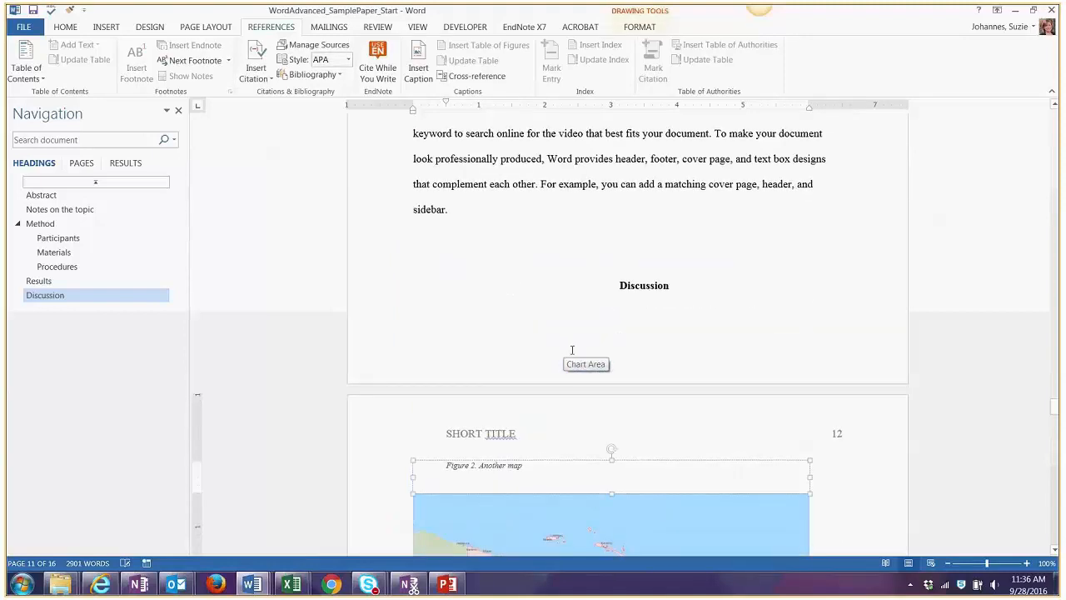
scroll(573, 350, "down", 2)
scroll(579, 368, "down", 20)
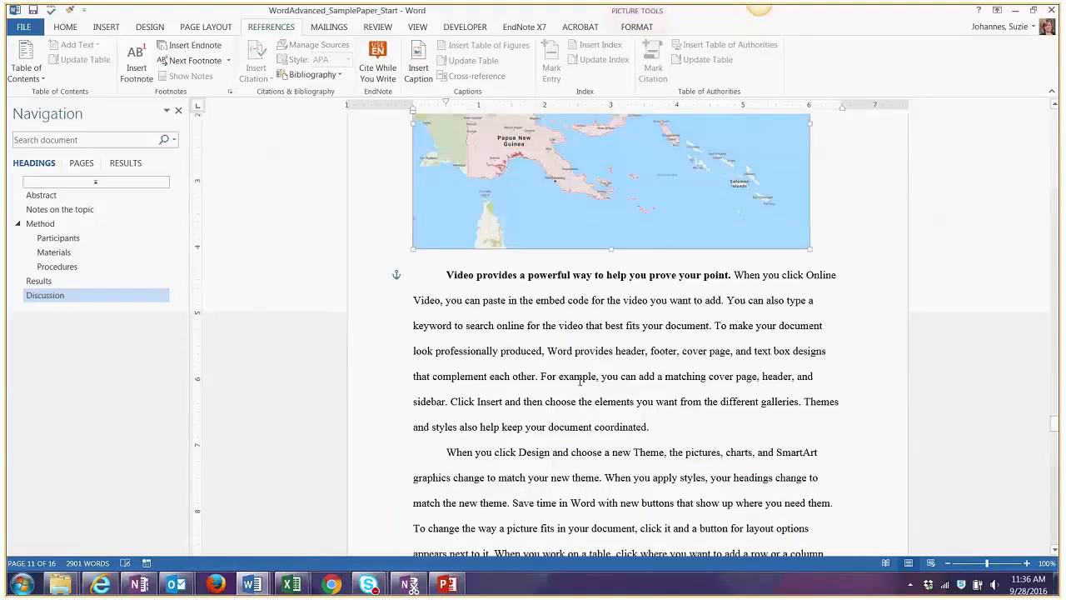
left_click(579, 381)
scroll(550, 303, "down", 4)
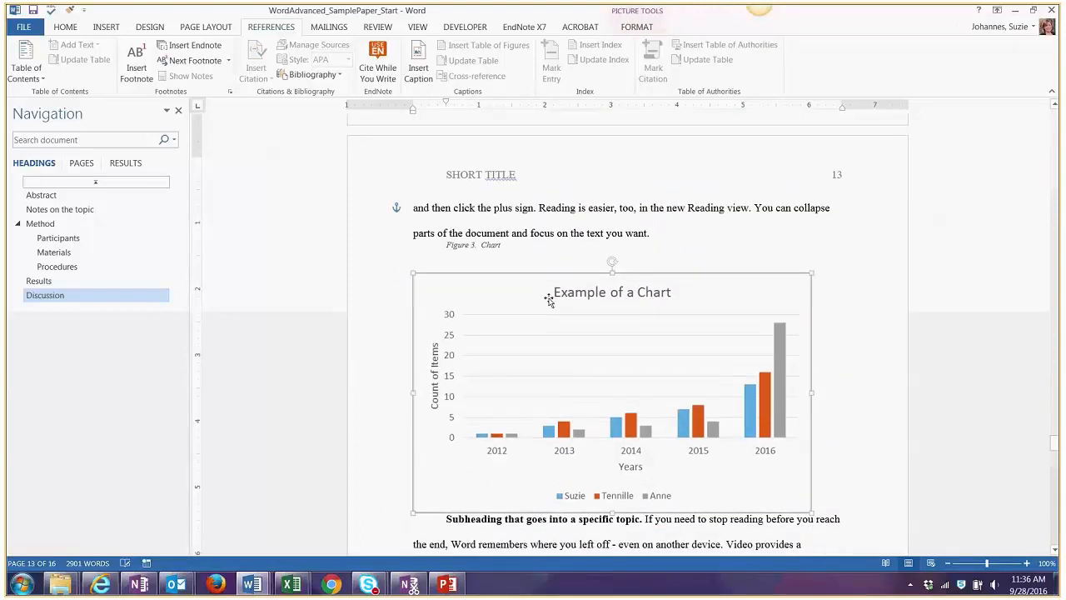
scroll(681, 331, "up", 4)
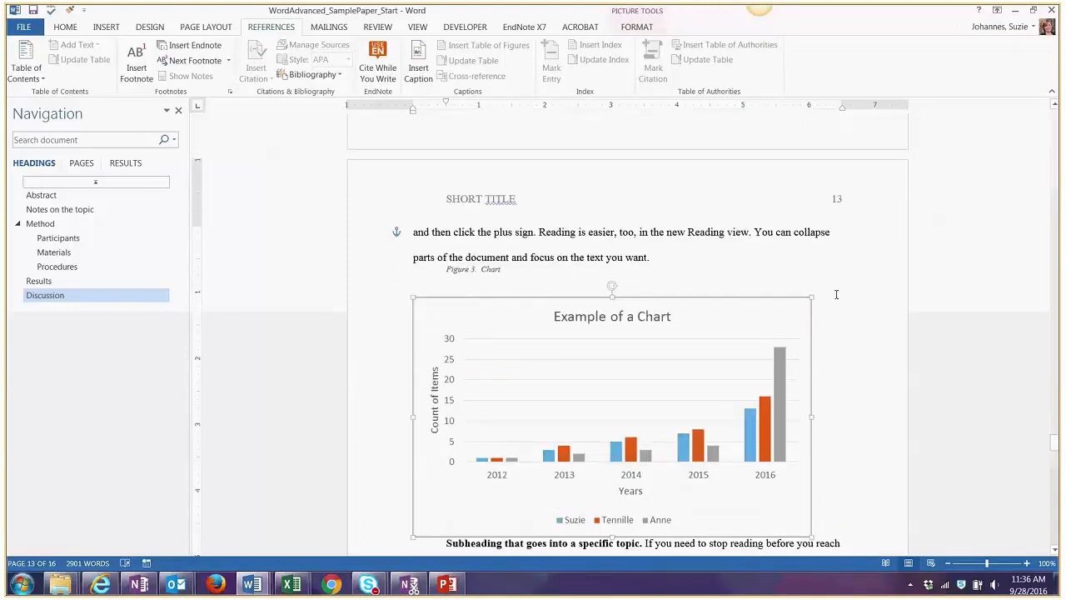
scroll(804, 302, "up", 20)
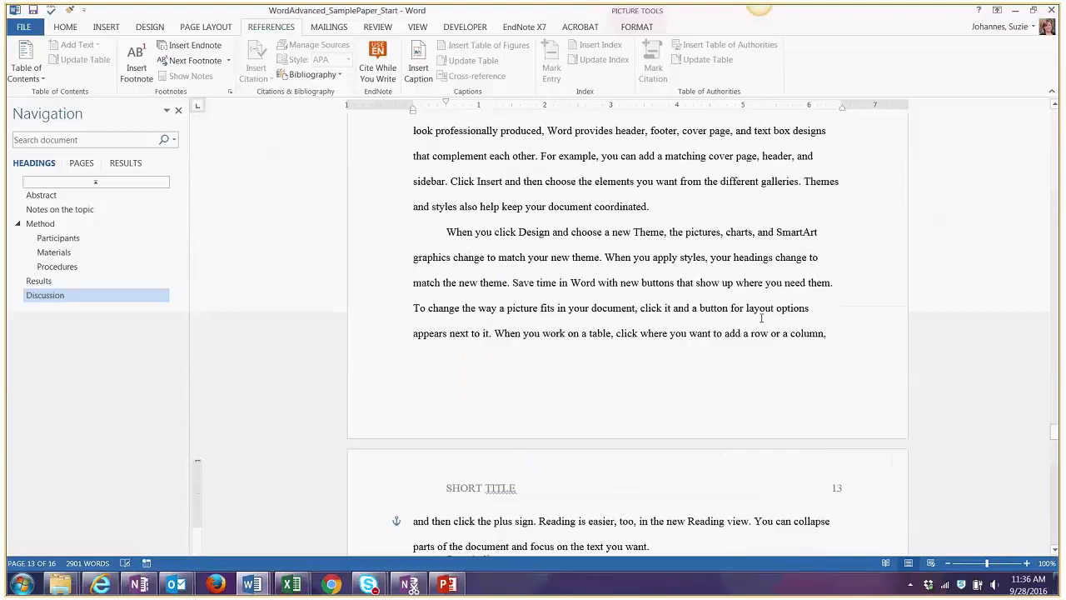
scroll(760, 320, "up", 15)
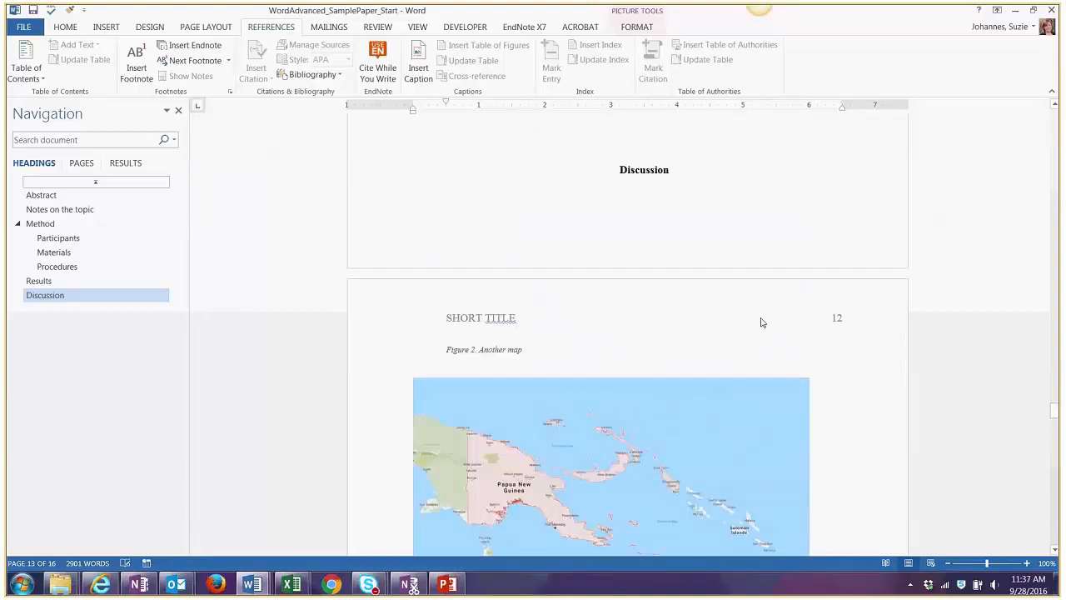
scroll(750, 319, "up", 4)
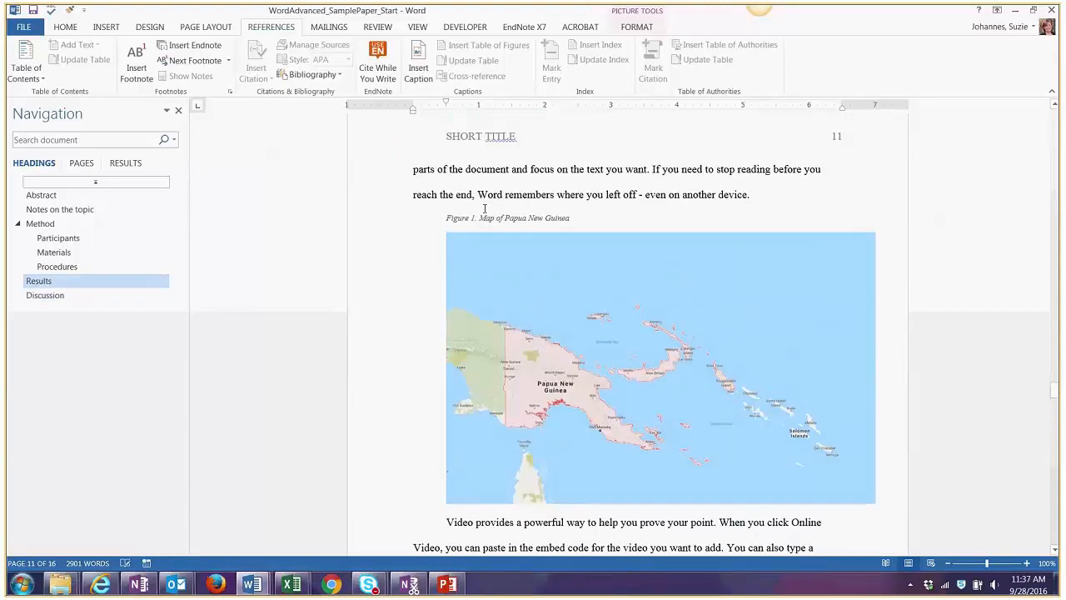
- Modify the Caption style of the Figure 1 caption to 10 pt, non-italic text with Automatic font color
left_click(457, 218)
left_click(574, 219)
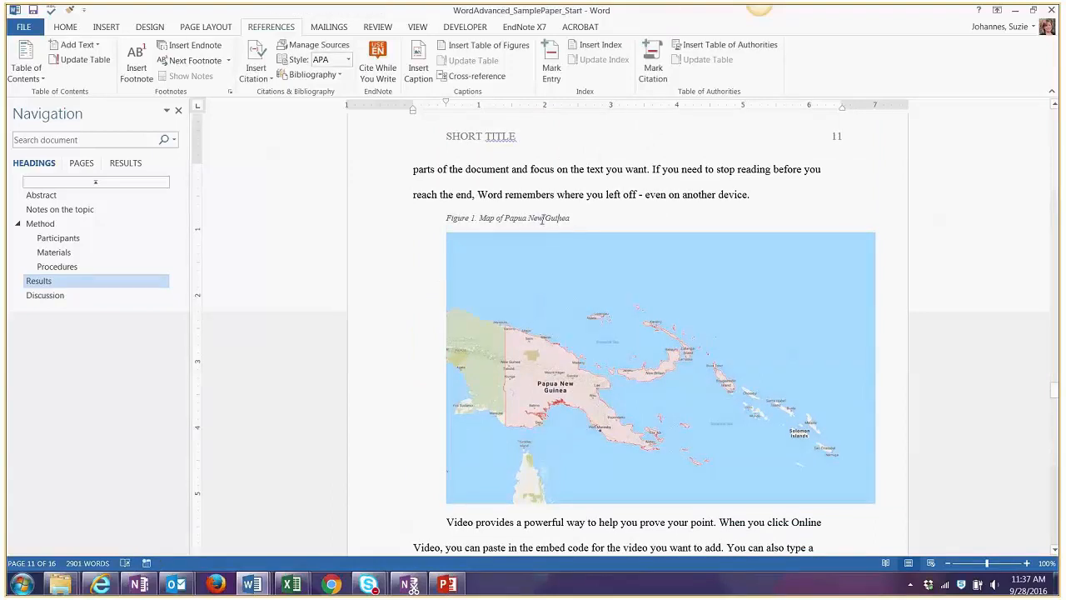
left_click_drag(559, 218, 439, 218)
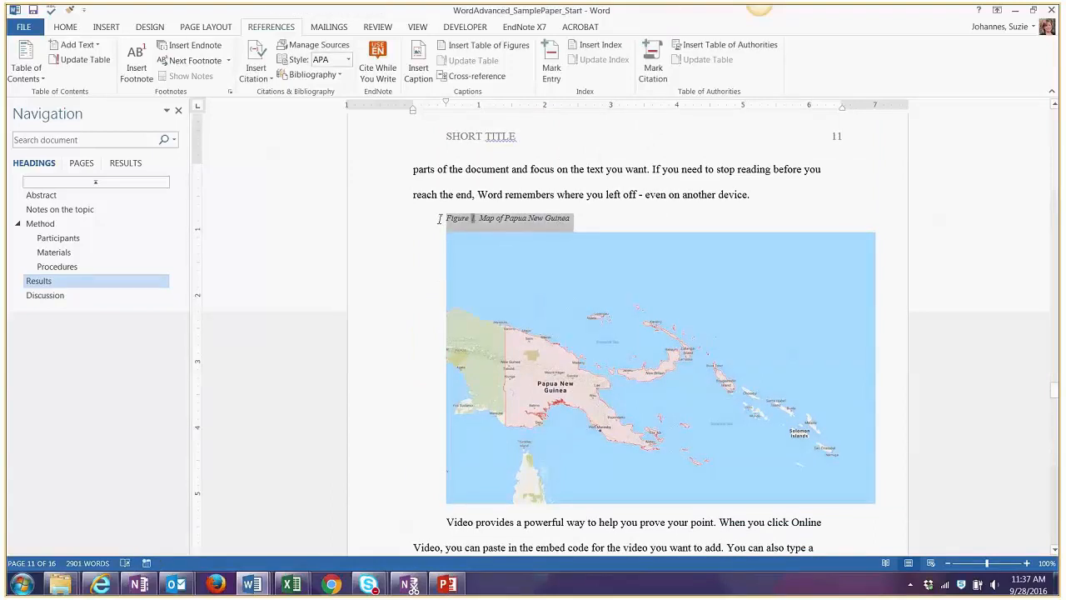
left_click(60, 29)
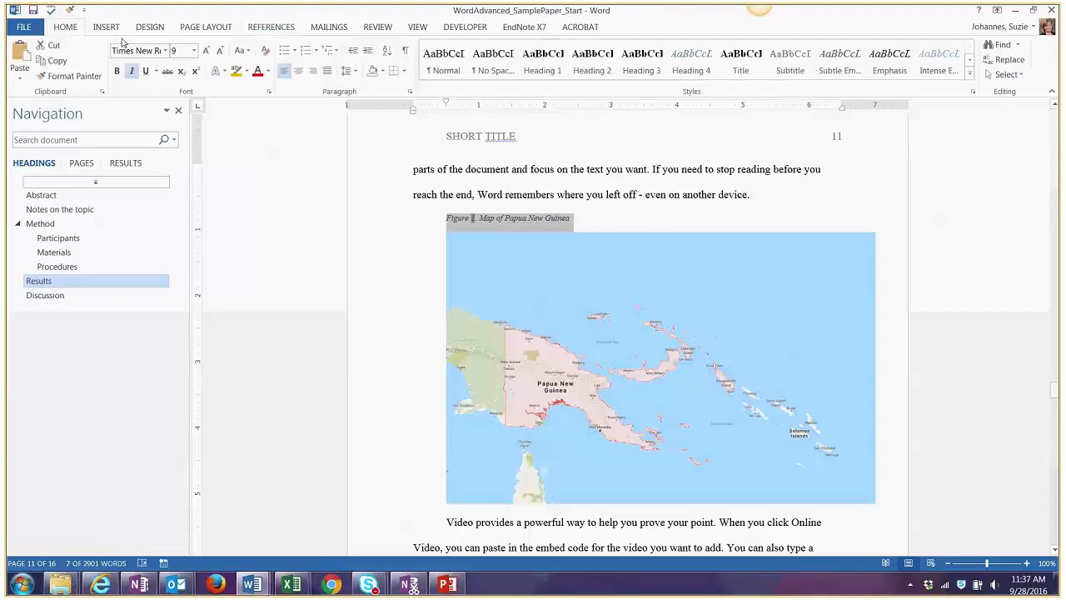
left_click(971, 74)
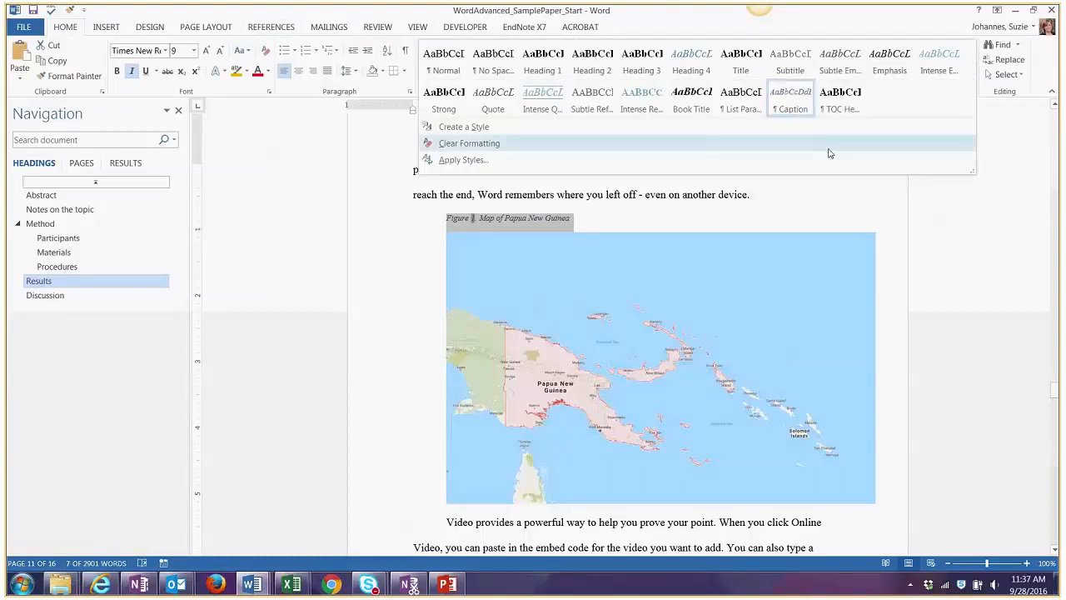
right_click(789, 110)
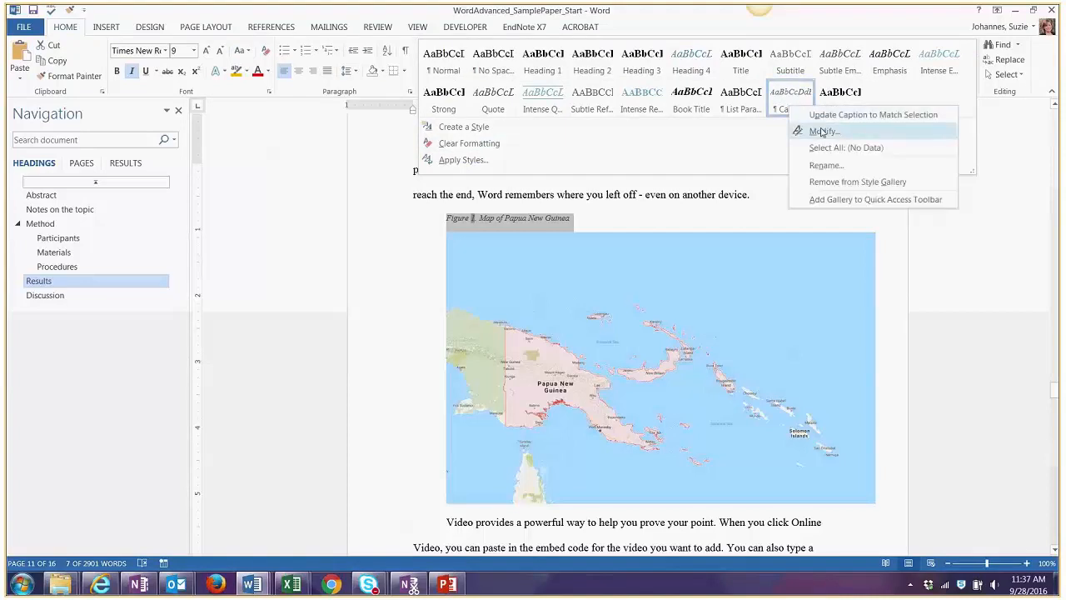
left_click(822, 131)
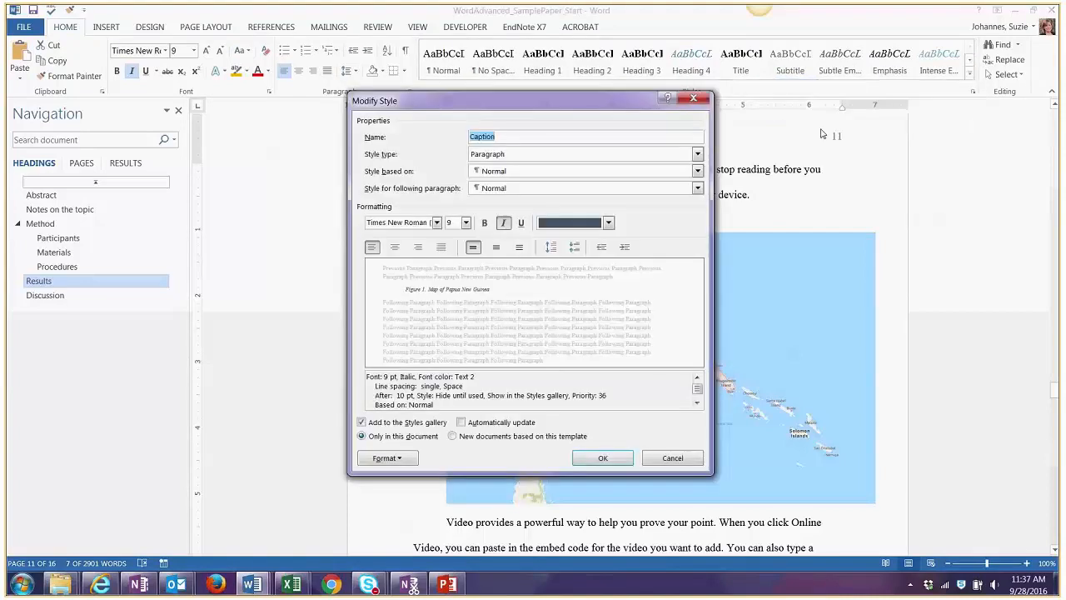
left_click(466, 222)
left_click(455, 248)
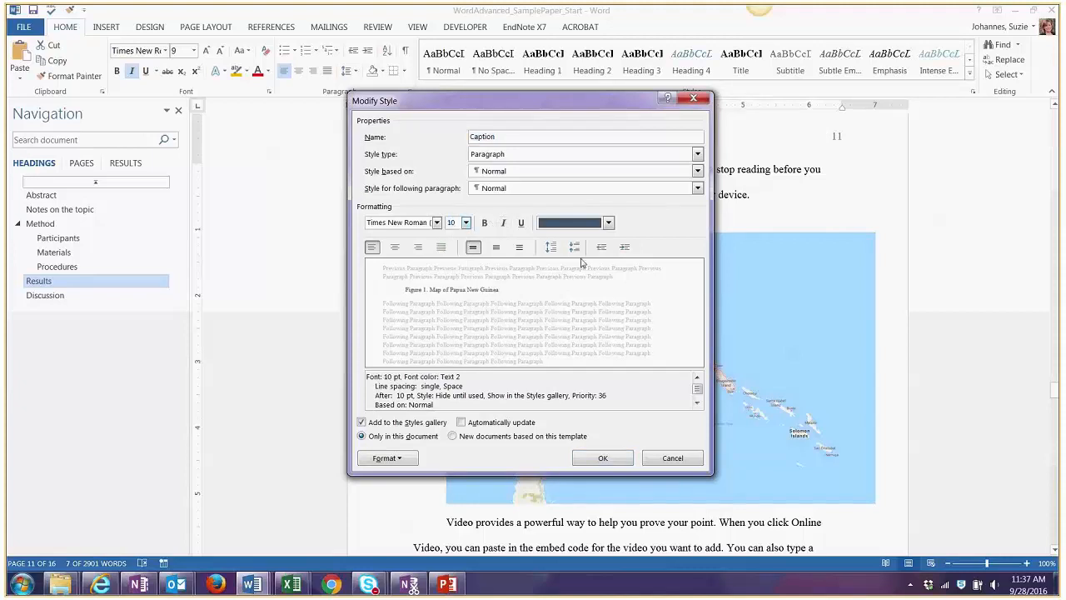
left_click(609, 222)
left_click(581, 242)
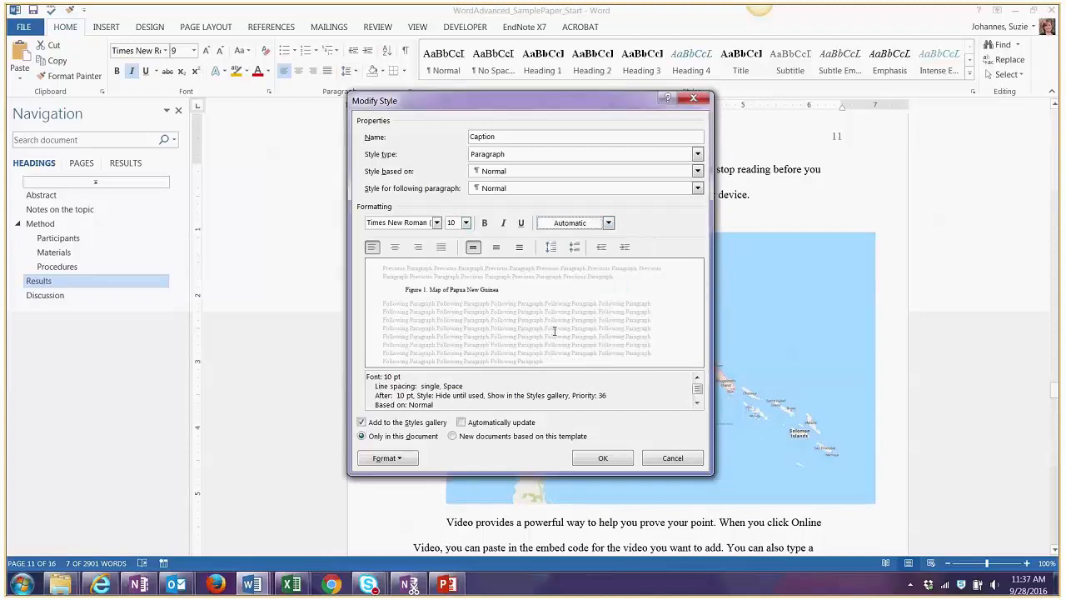
left_click(385, 458)
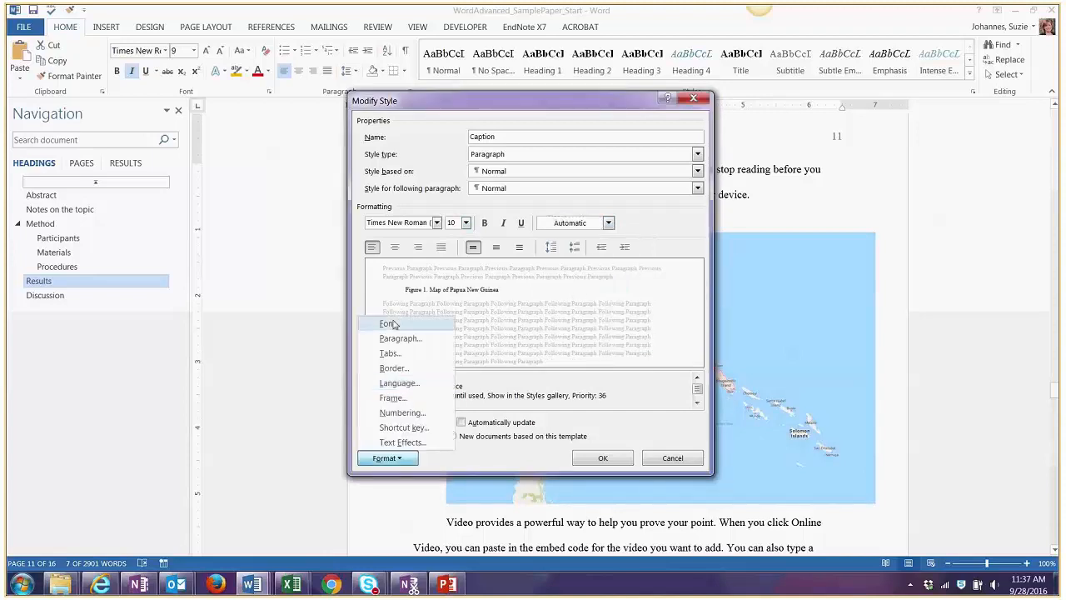
left_click(414, 356)
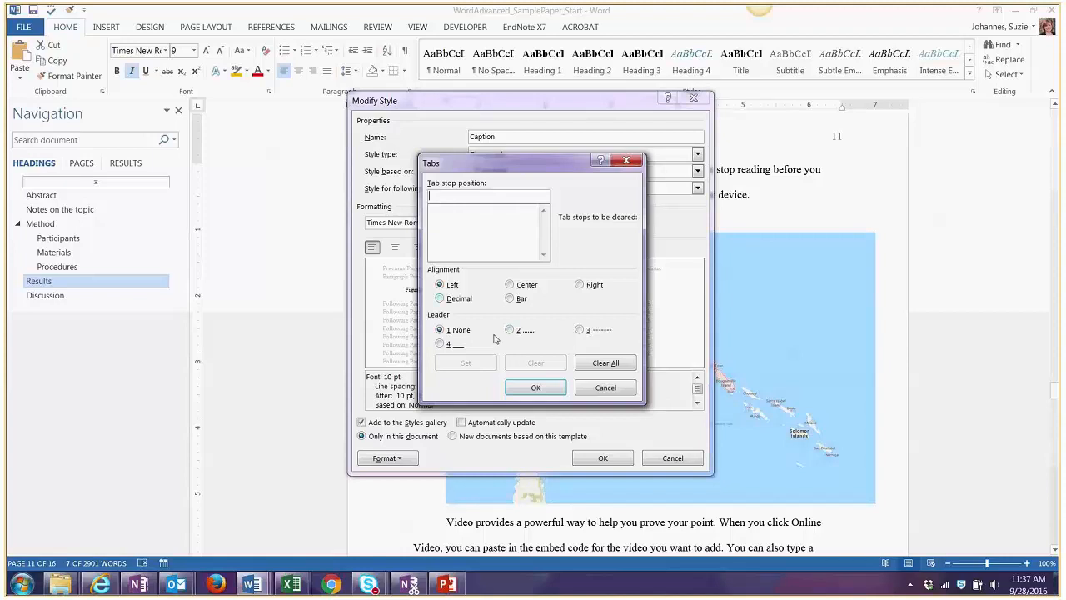
left_click(605, 388)
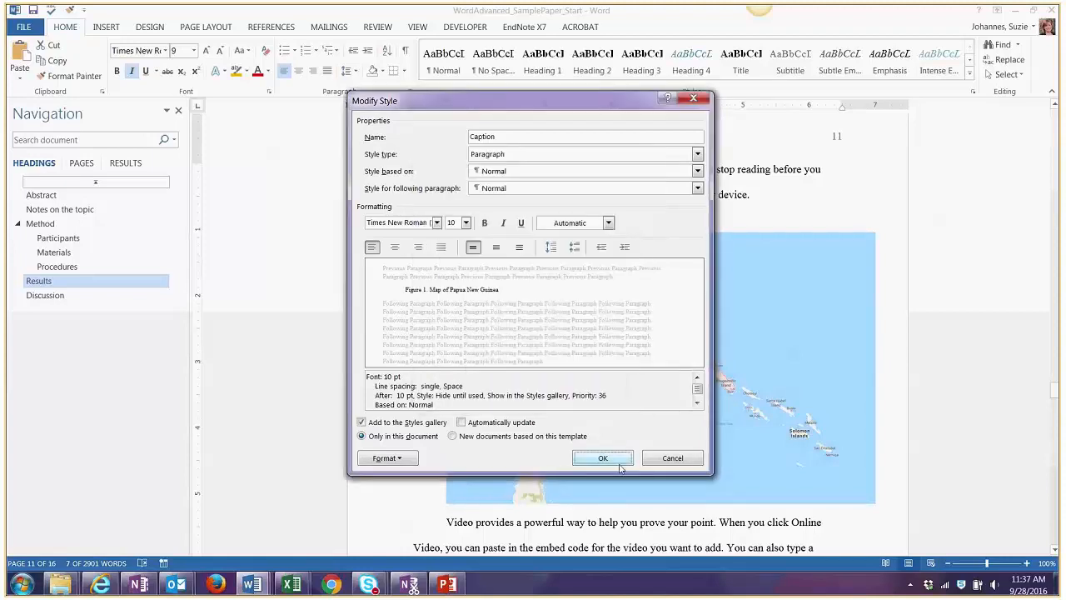
- Apply the Caption style changes and deselect the Figure 1 caption
left_click(603, 458)
left_click(622, 219)
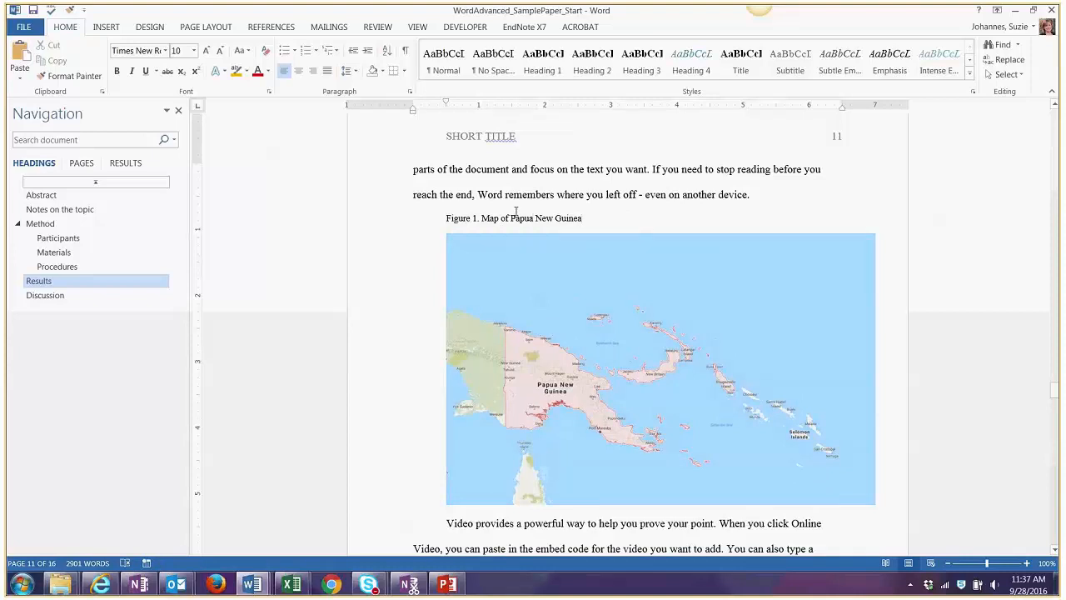
- Place the cursor on the blank page 16 and open the Table of Figures settings
scroll(516, 211, "down", 10)
scroll(531, 304, "down", 5)
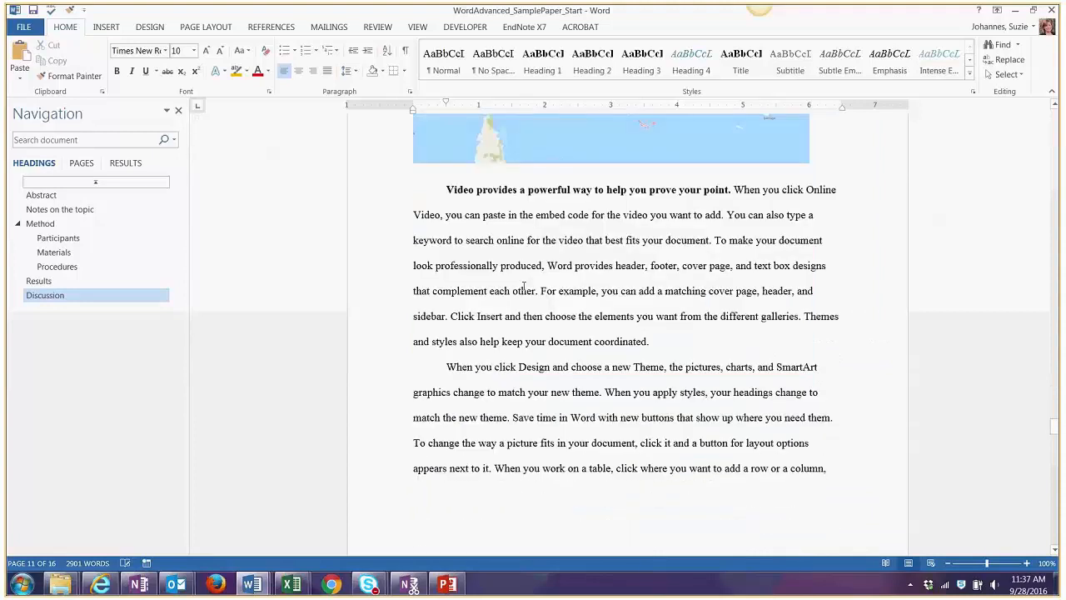
scroll(523, 287, "down", 5)
scroll(530, 373, "down", 12)
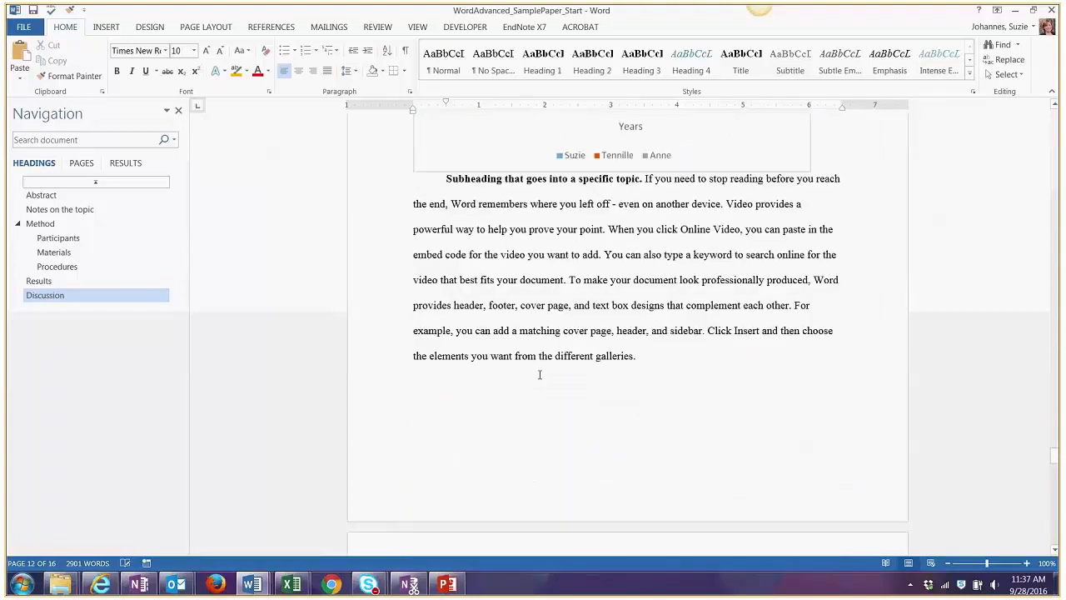
scroll(541, 375, "down", 8)
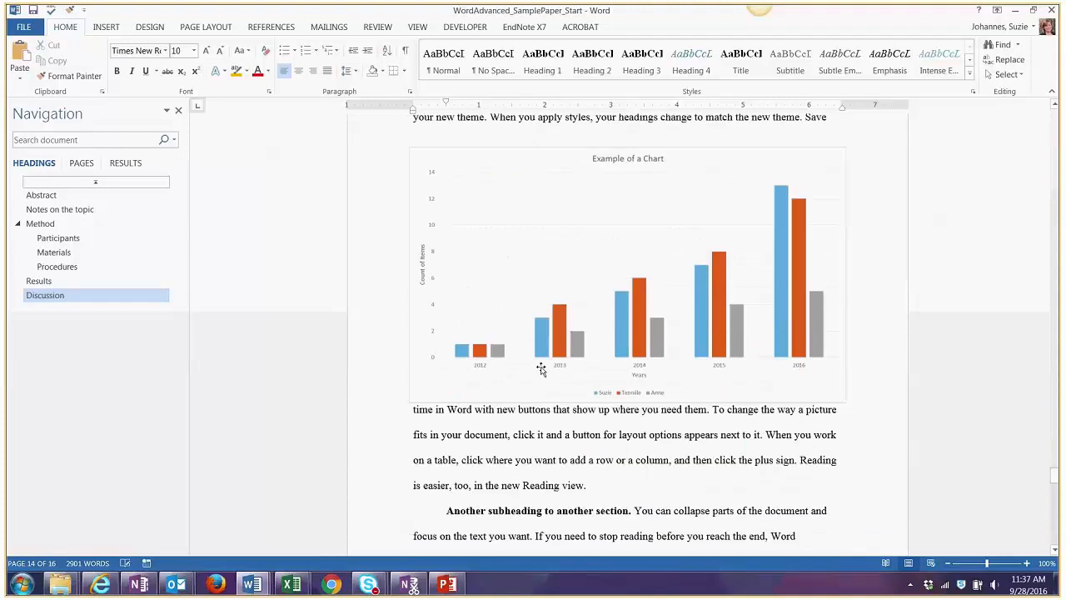
scroll(533, 305, "down", 15)
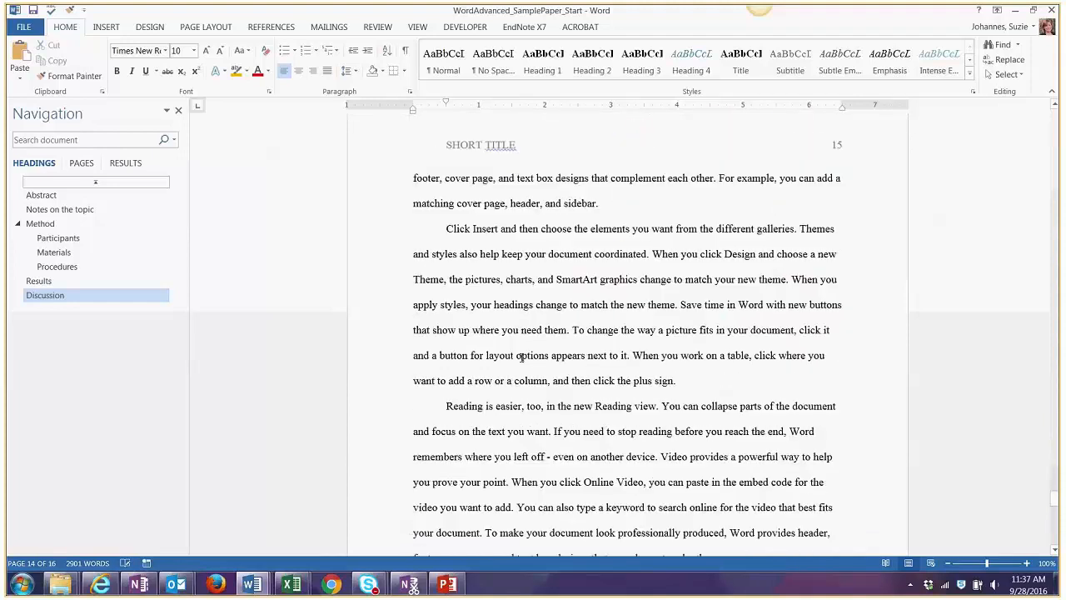
scroll(525, 333, "up", 3)
scroll(531, 307, "up", 8)
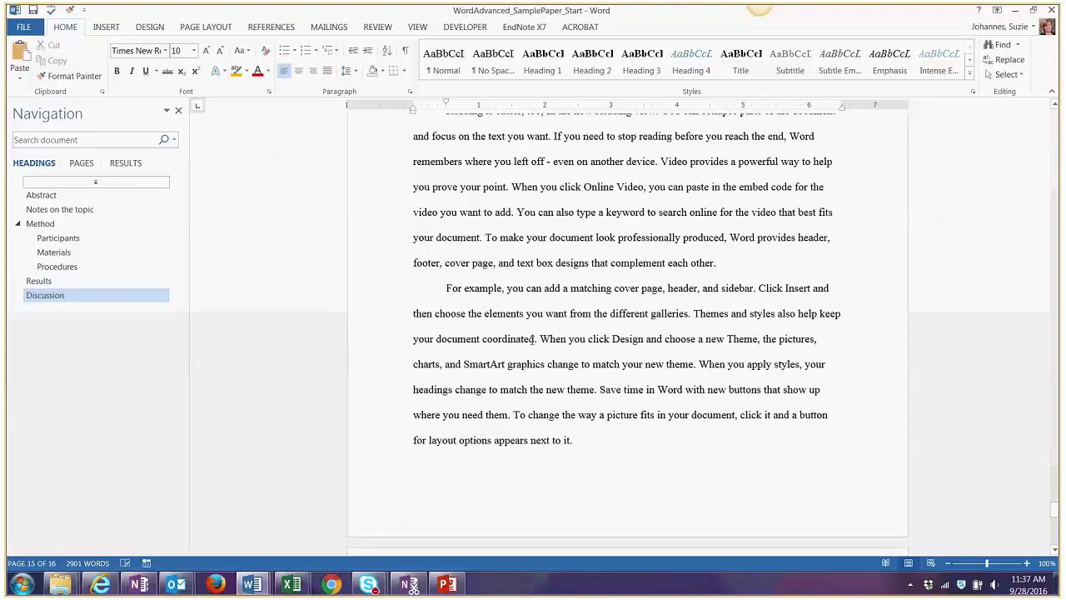
scroll(534, 338, "down", 7)
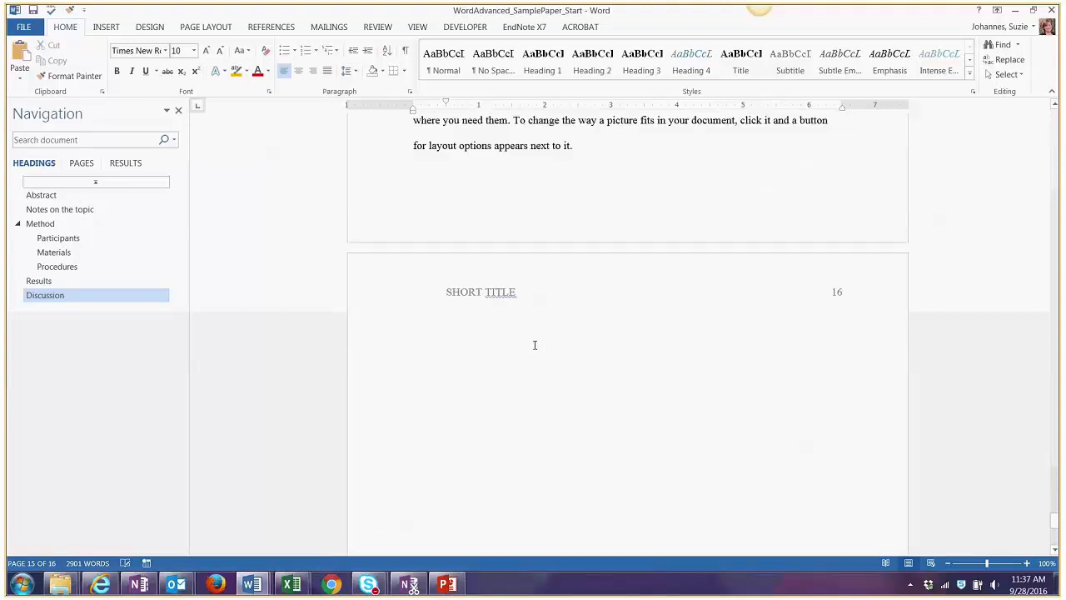
left_click(492, 339)
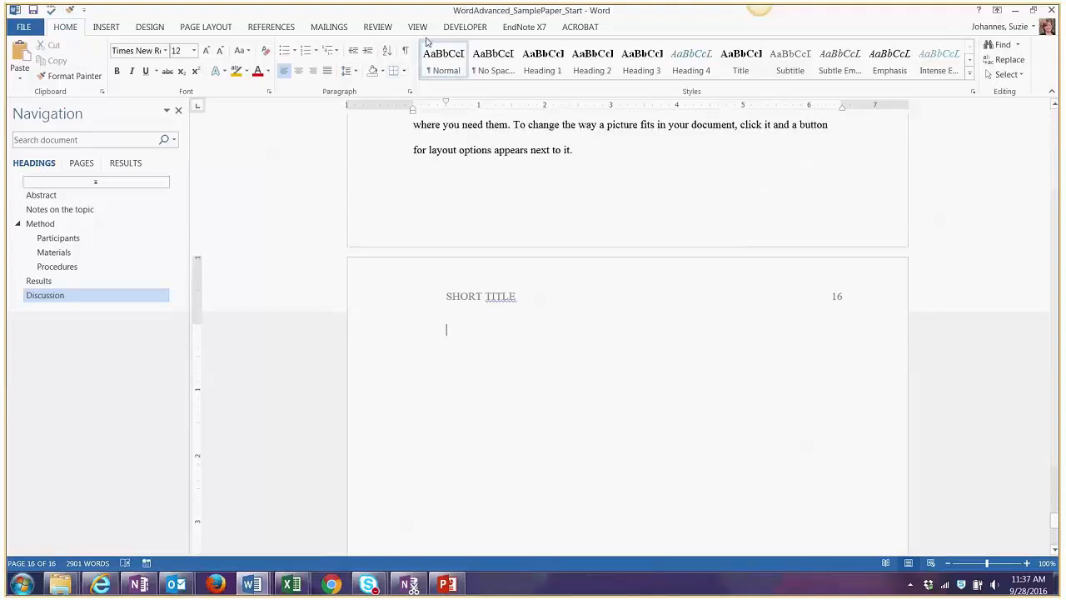
left_click(272, 28)
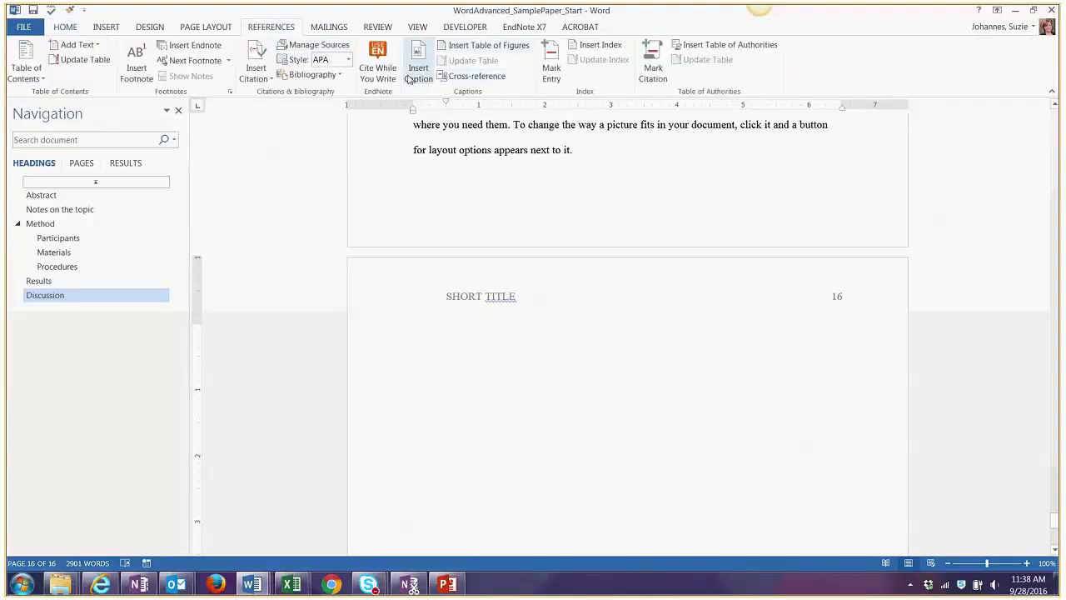
left_click(488, 47)
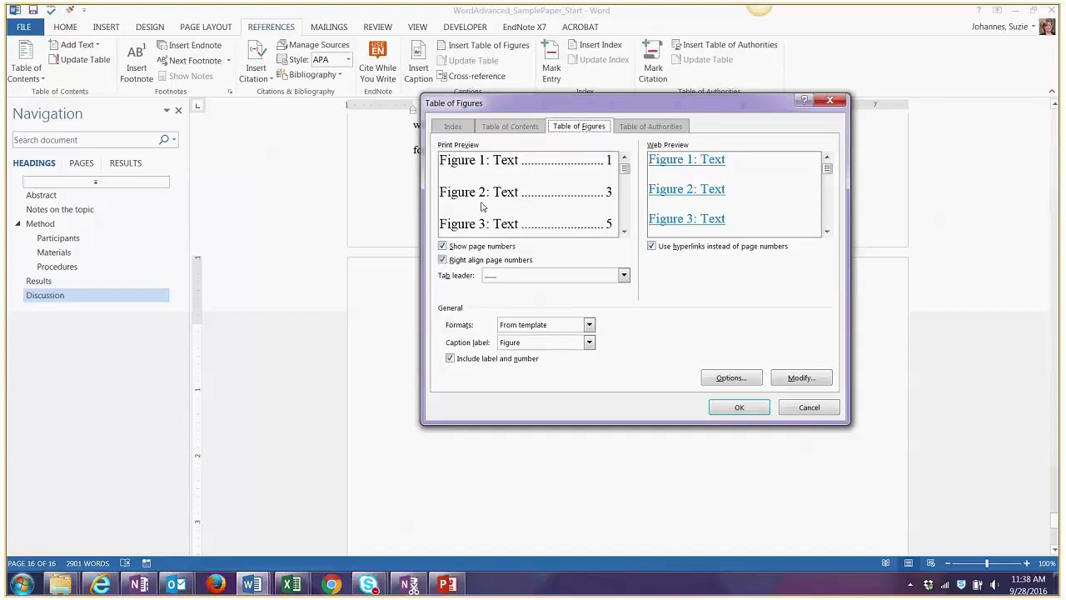
- Insert the table of figures with right-aligned page numbers, the From template format and the Figure caption label
left_click(624, 276)
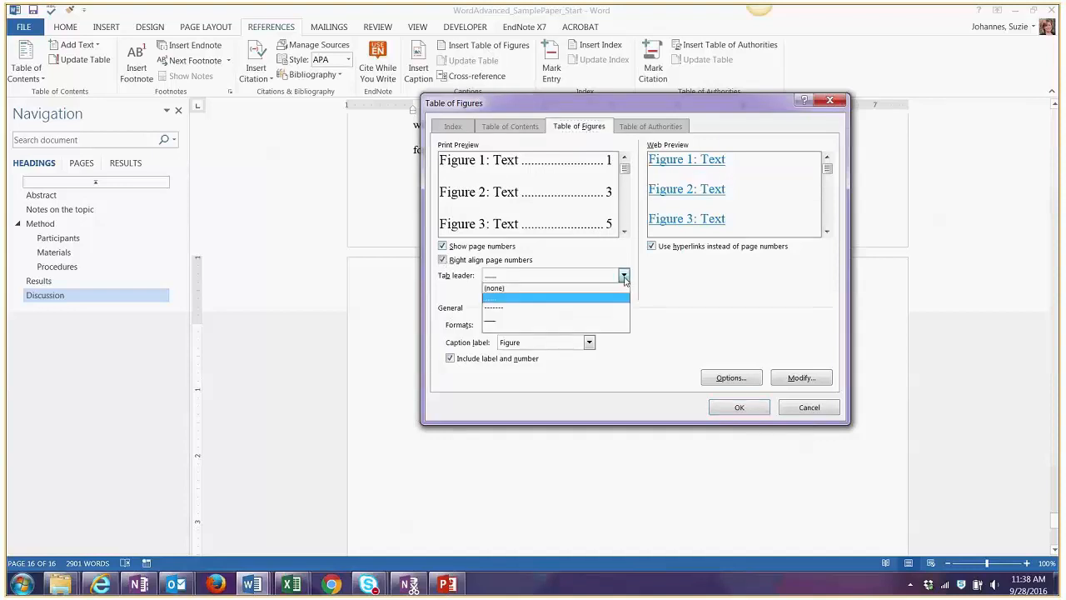
left_click(715, 305)
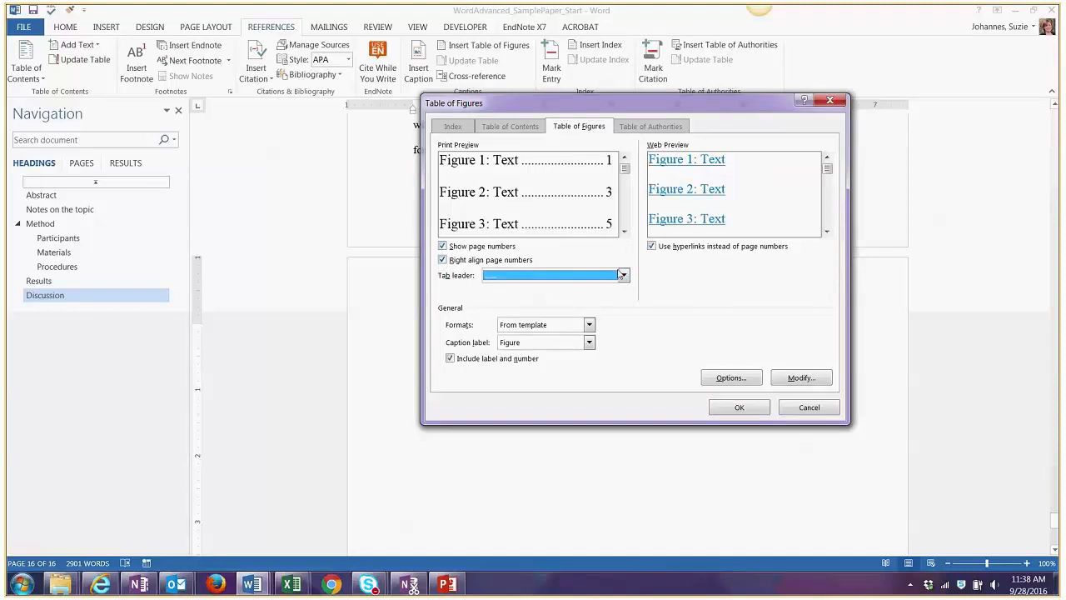
left_click(591, 325)
left_click(733, 354)
left_click(741, 378)
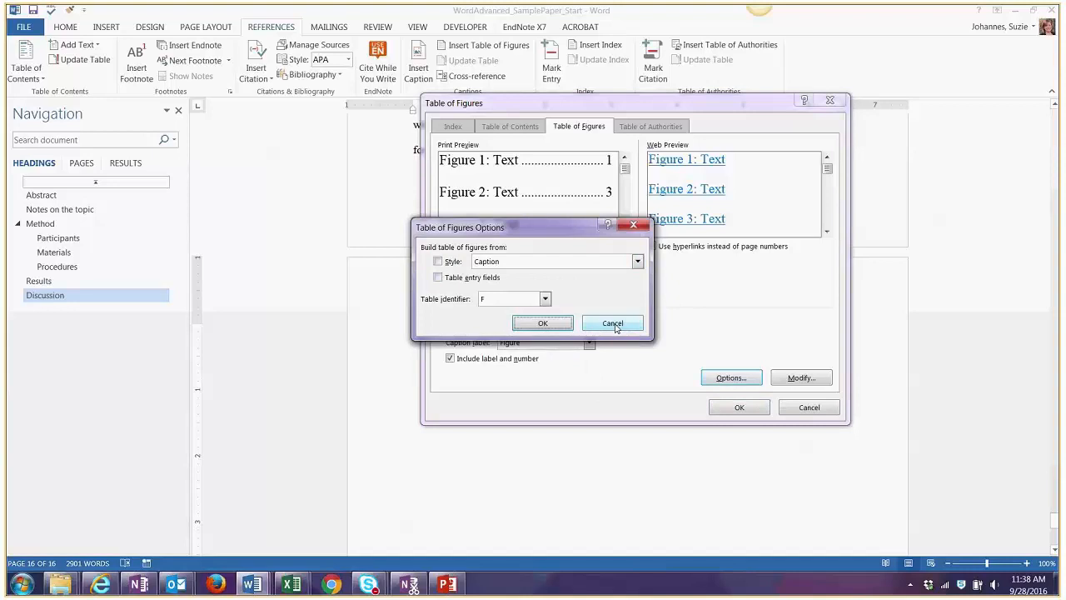
left_click(556, 331)
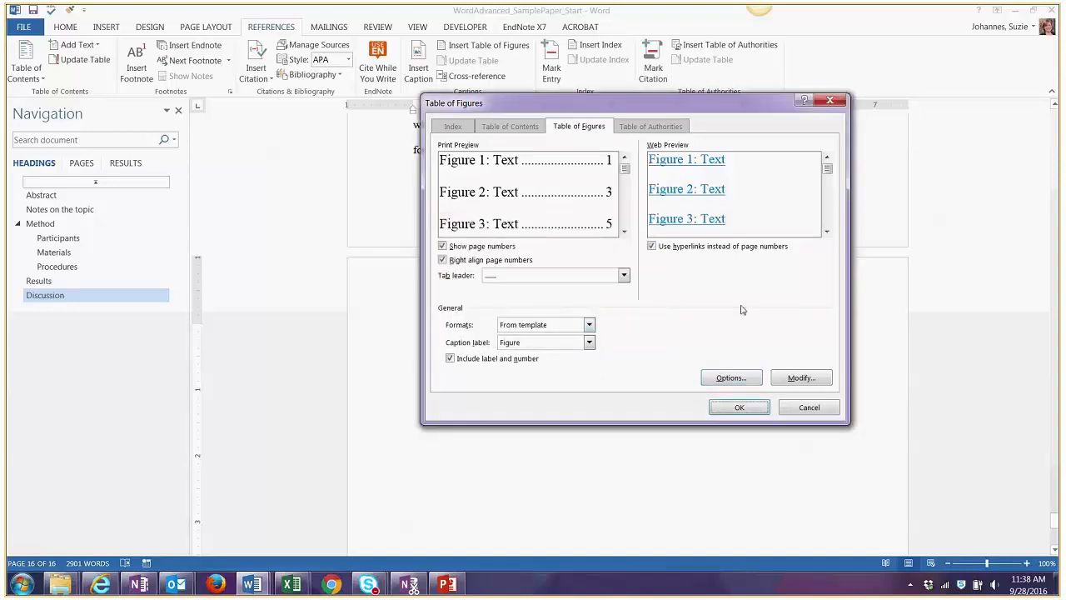
left_click(739, 407)
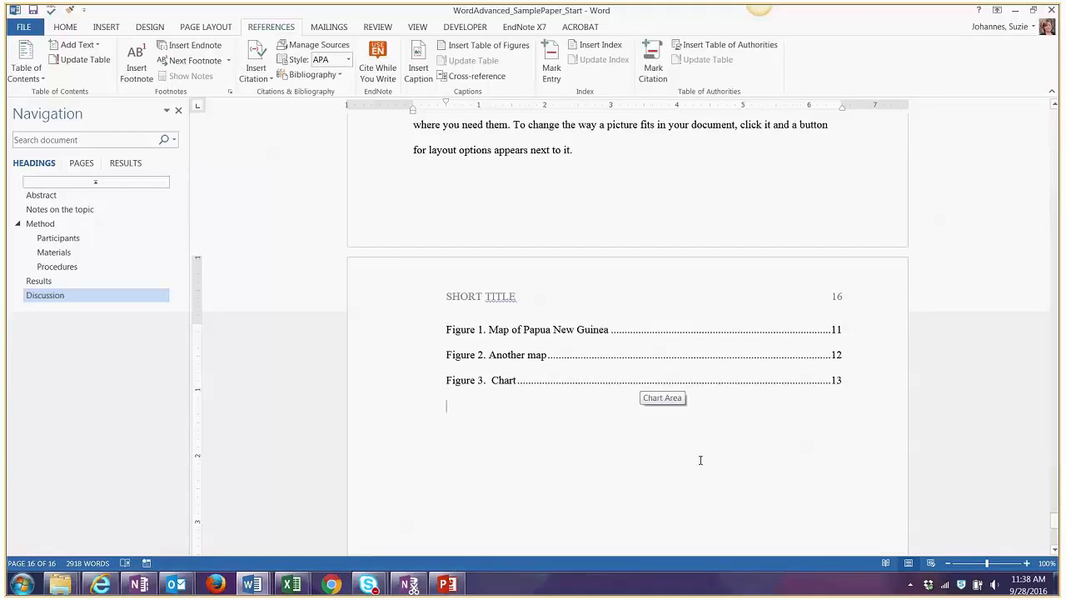
- Remove the existing table of contents above the Abstract on page 3
scroll(700, 460, "up", 1)
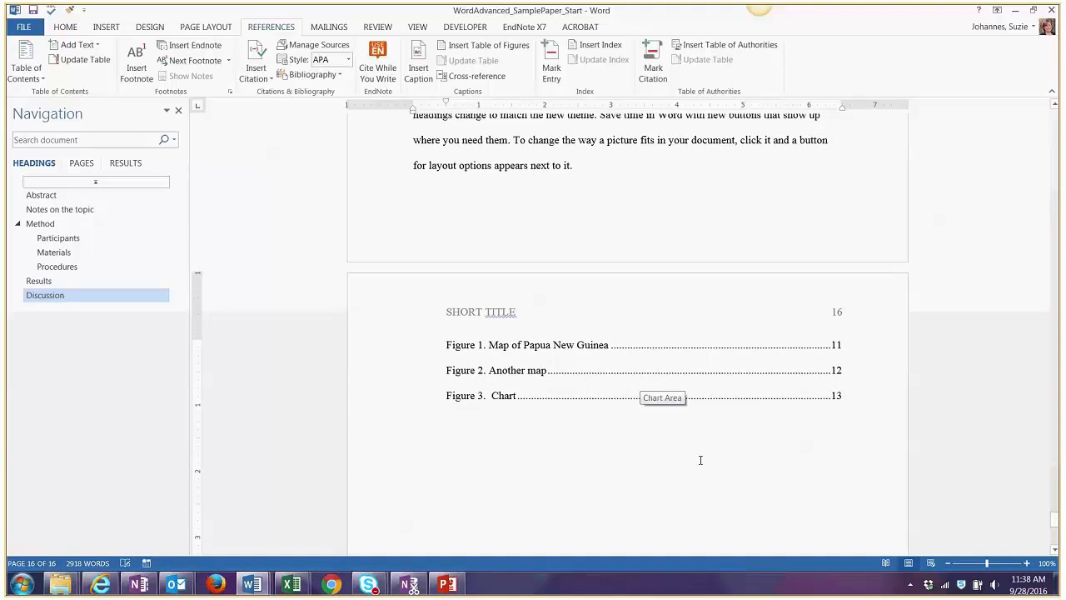
scroll(701, 460, "up", 5)
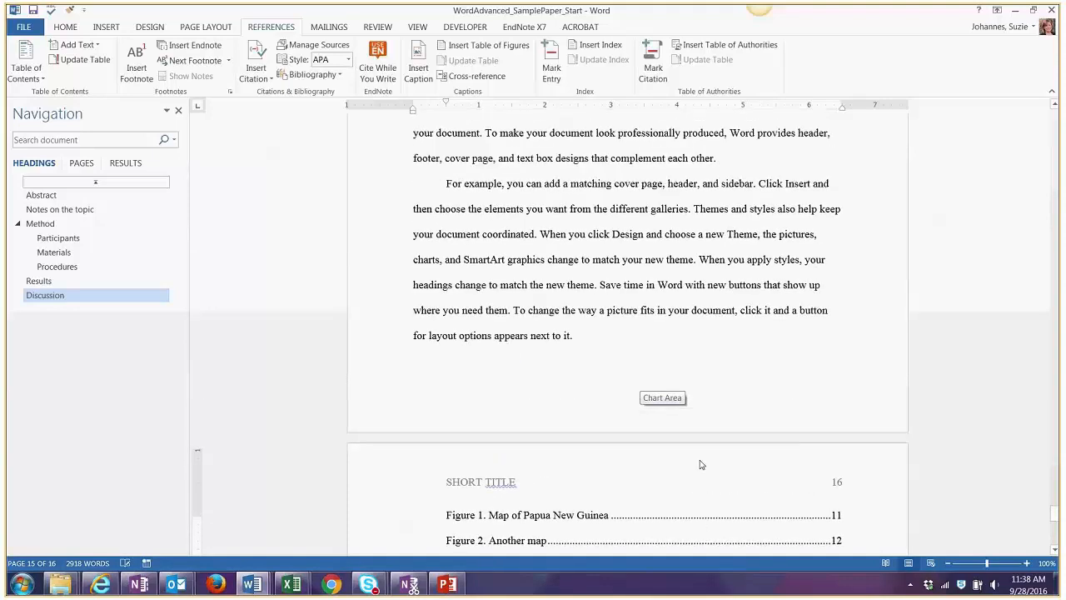
scroll(701, 460, "up", 15)
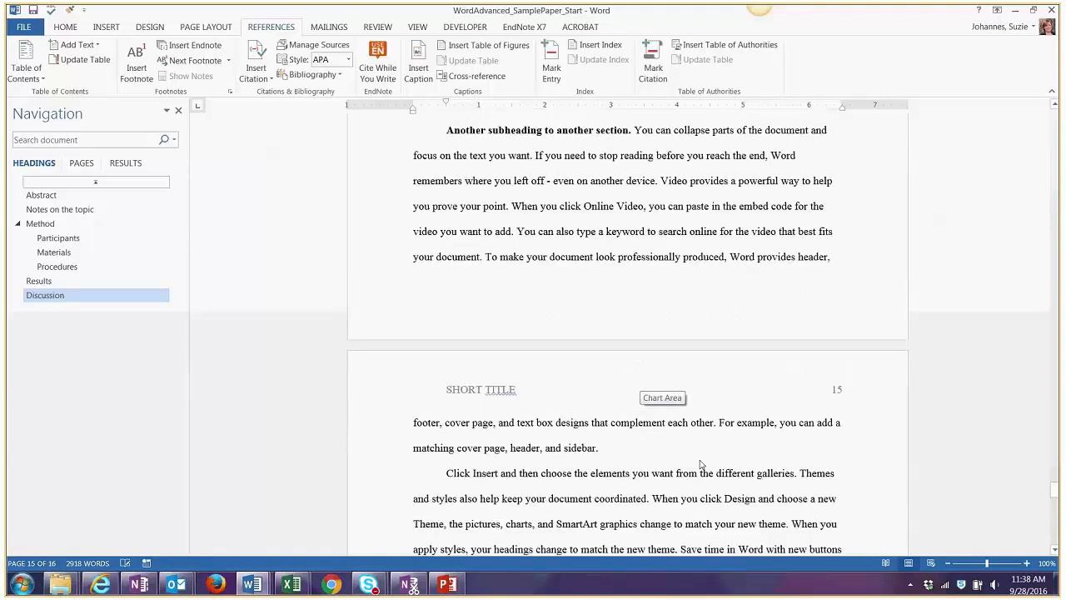
scroll(701, 460, "up", 20)
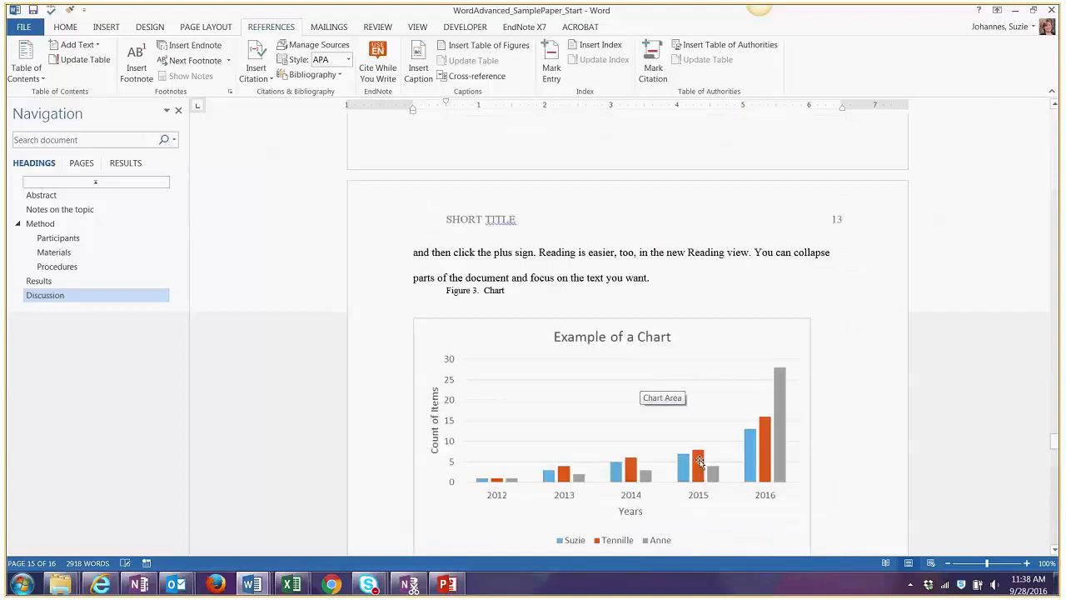
scroll(701, 460, "up", 8)
scroll(700, 459, "up", 20)
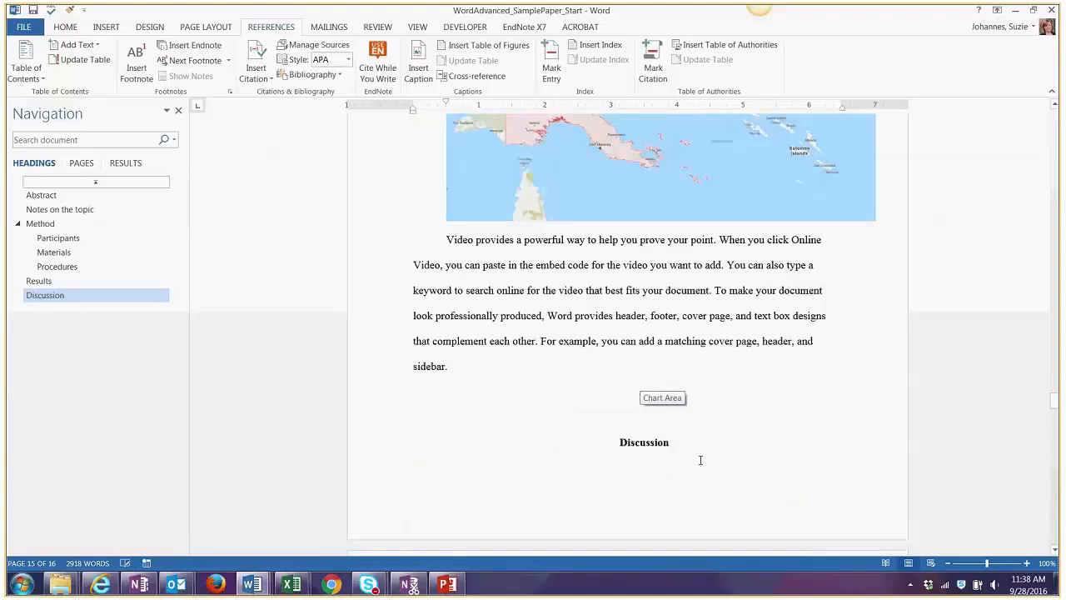
scroll(700, 460, "up", 20)
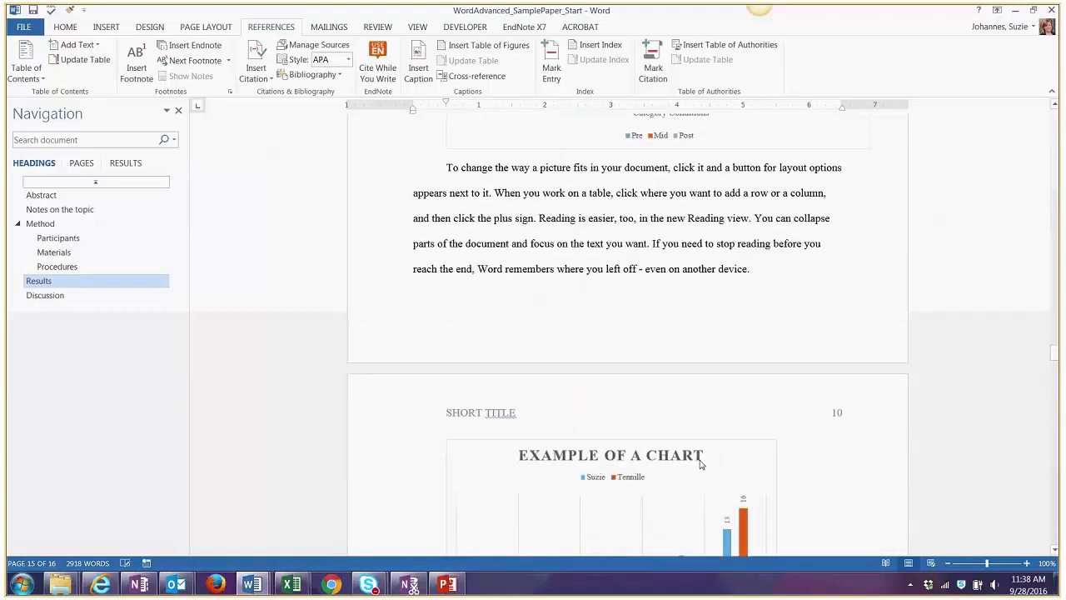
scroll(701, 460, "up", 10)
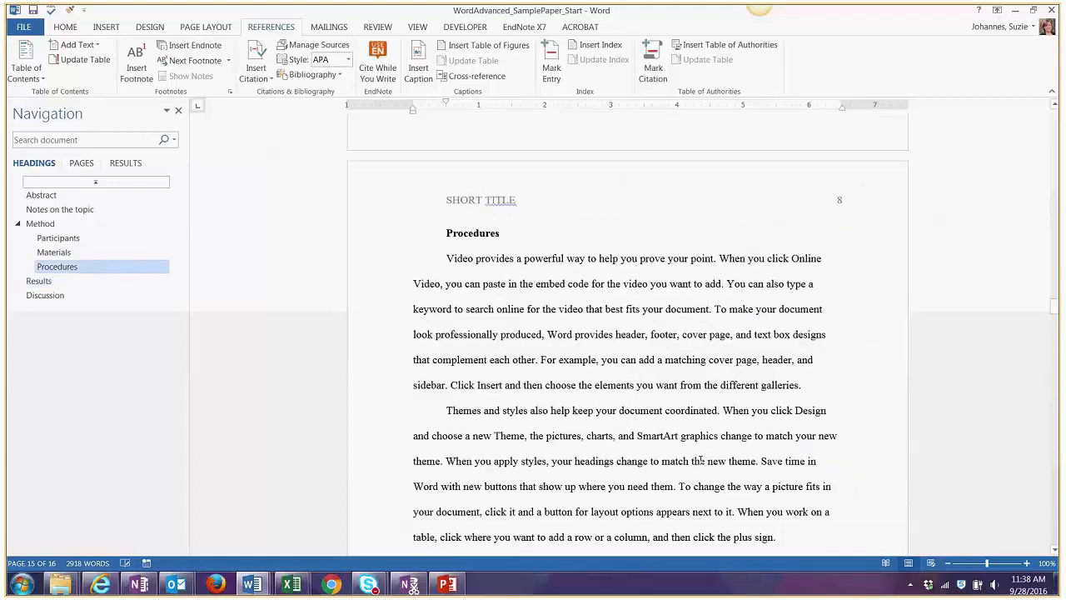
scroll(701, 460, "up", 5)
left_click_drag(1056, 288, 1055, 171)
left_click(748, 126)
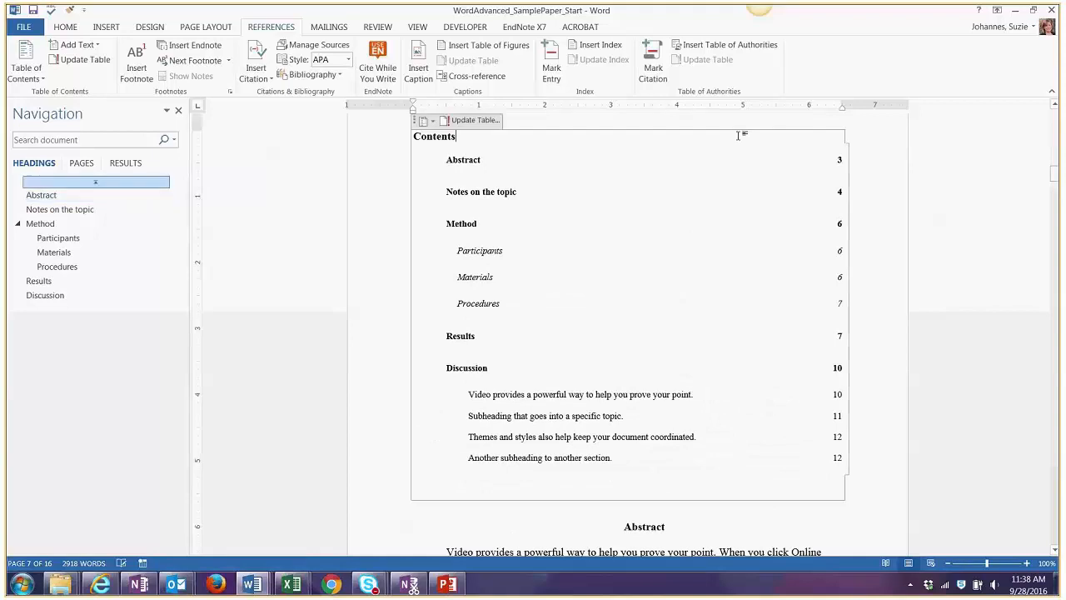
left_click(27, 74)
left_click(75, 405)
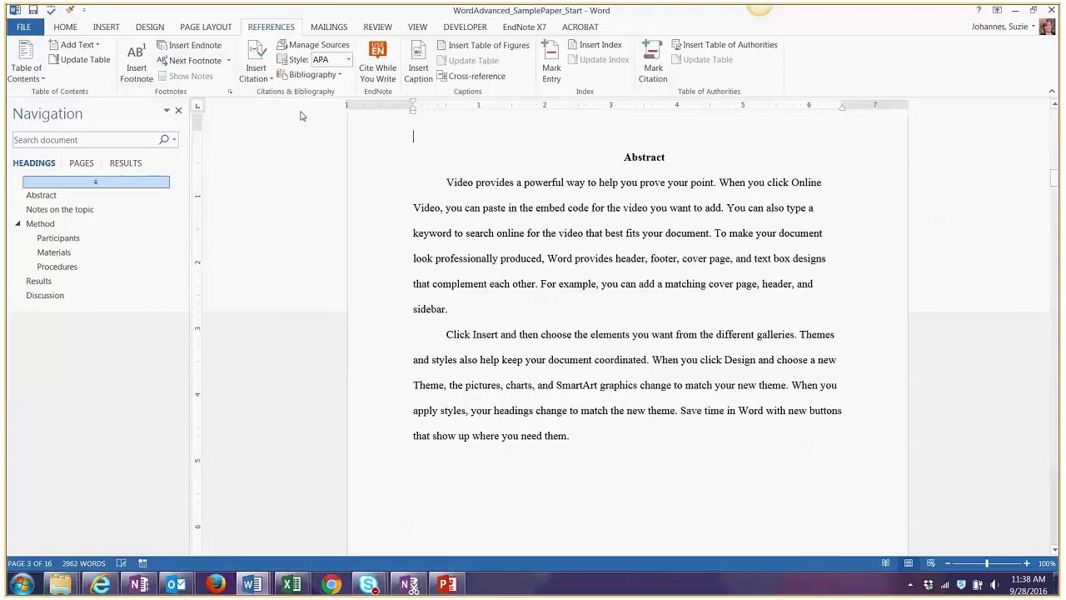
- Insert a custom table of contents above the Abstract in the Simple format, with the Table of Figures style at TOC level 4
left_click(28, 71)
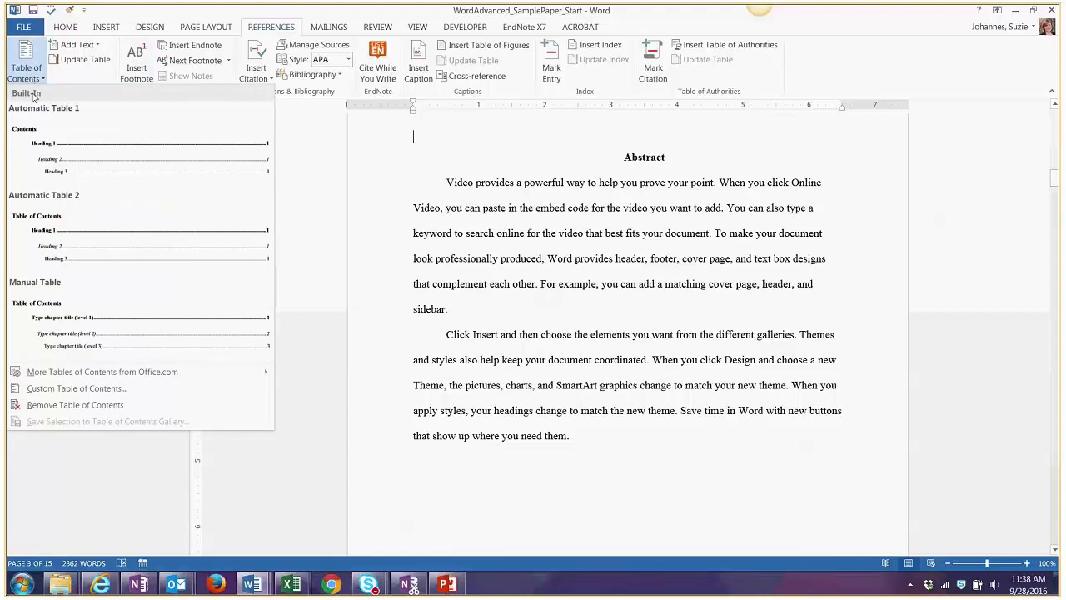
left_click(75, 388)
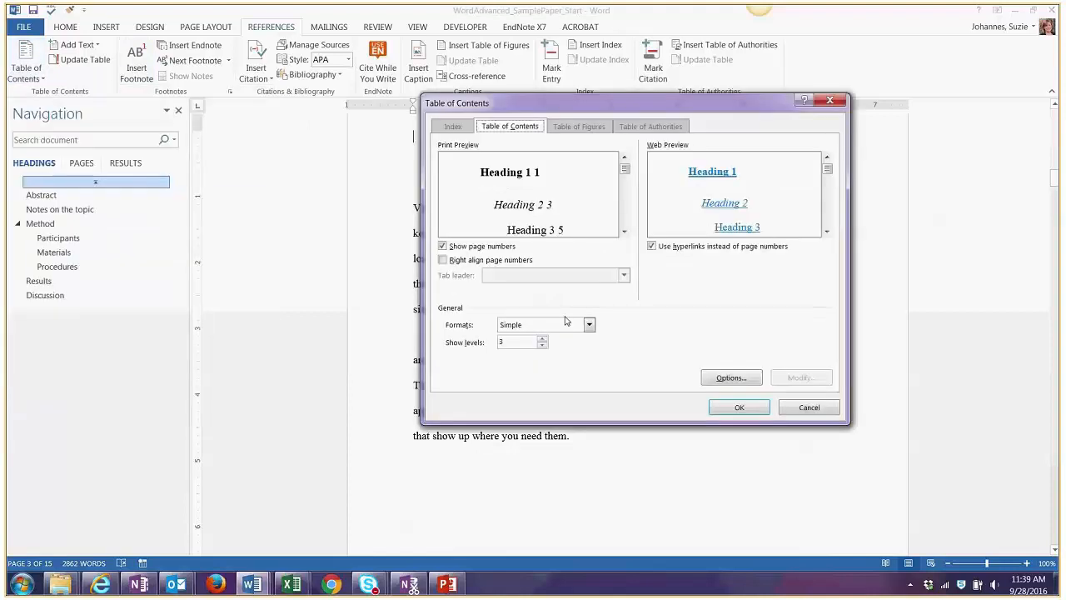
left_click(708, 376)
left_click_drag(670, 238, 669, 325)
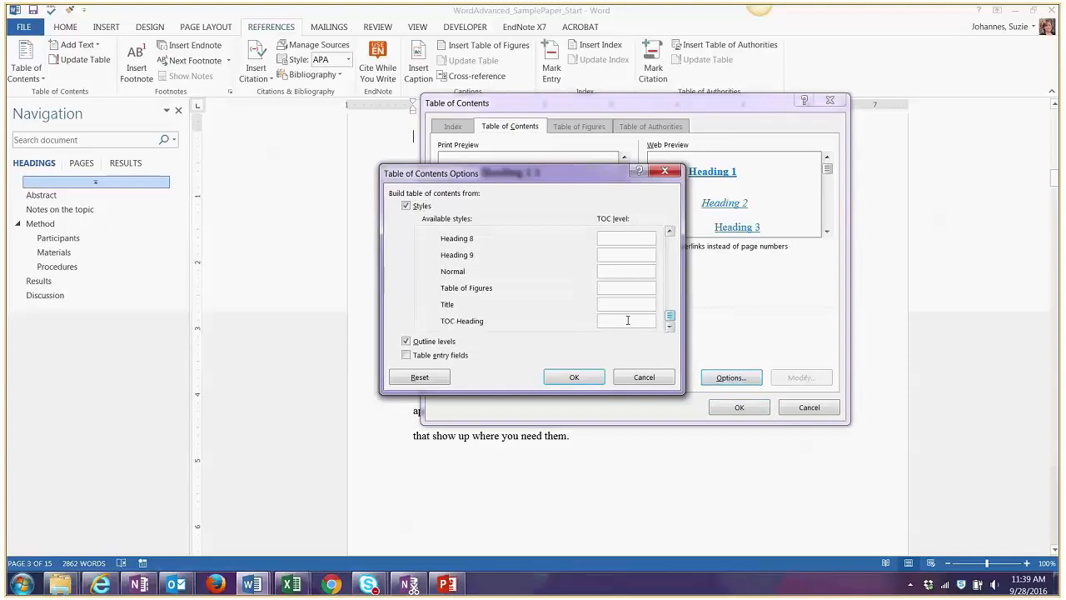
left_click(641, 291)
type("4")
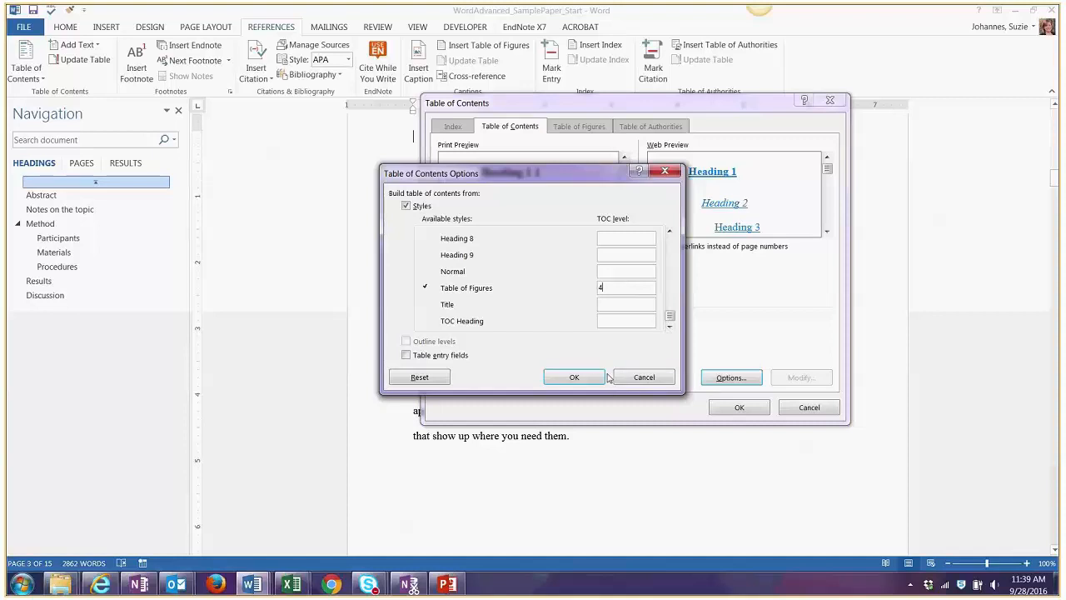
left_click(575, 377)
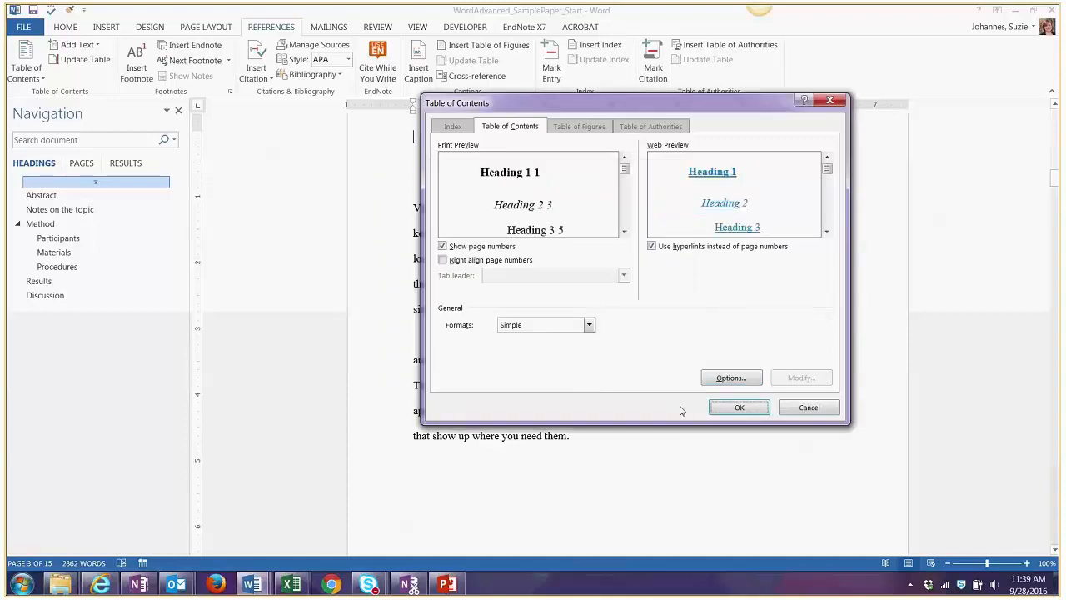
left_click(727, 408)
scroll(568, 334, "down", 2)
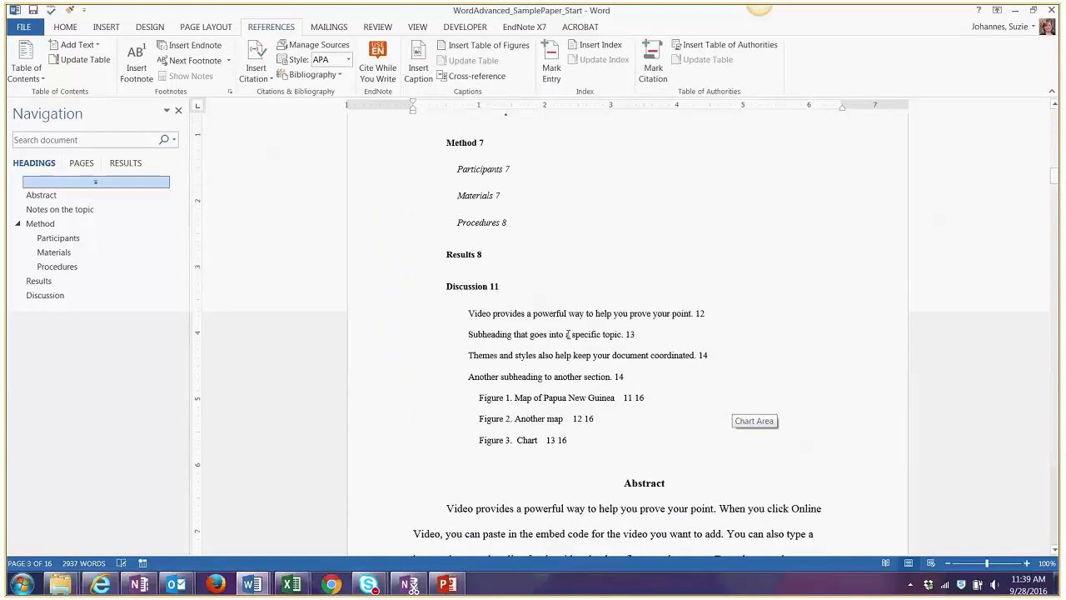
scroll(568, 334, "up", 4)
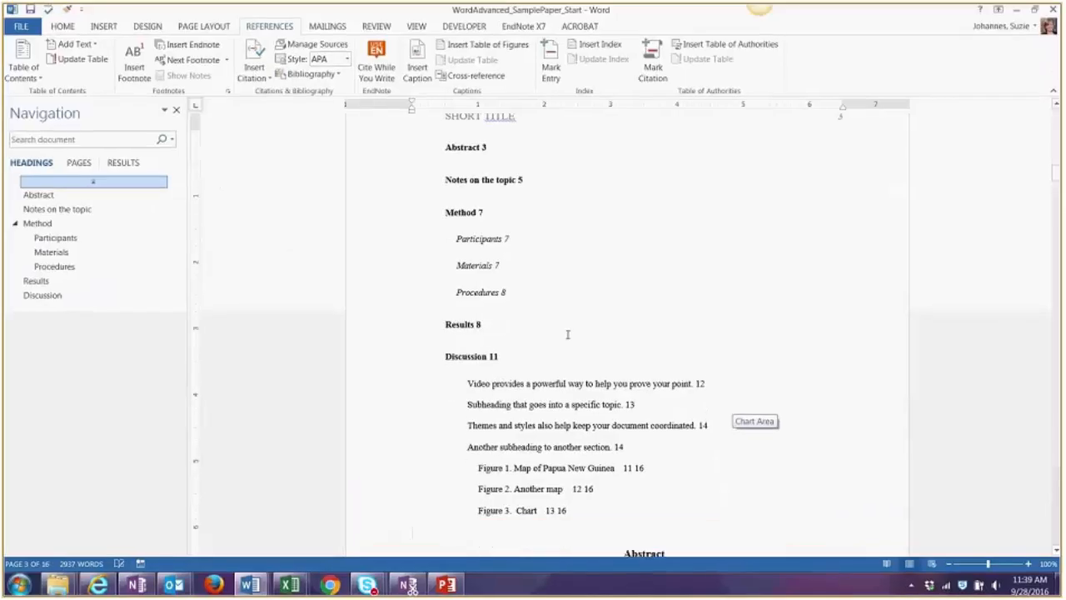
scroll(567, 334, "down", 2)
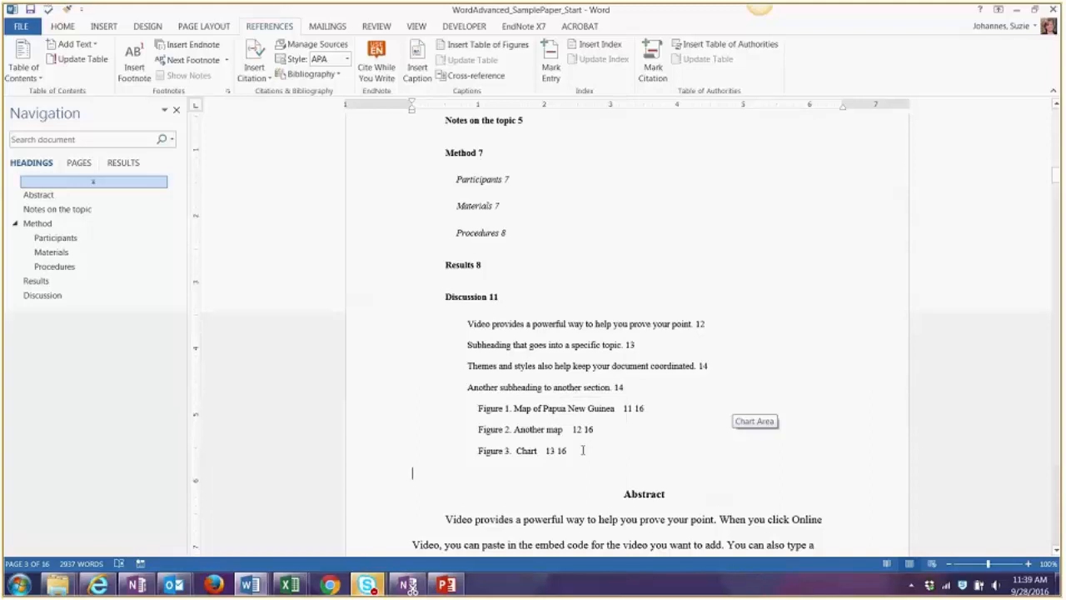
scroll(582, 450, "down", 3)
- Switch to the Skype for Business meeting to read the latest chat questions, and return to the Word document
mouse_move(368, 583)
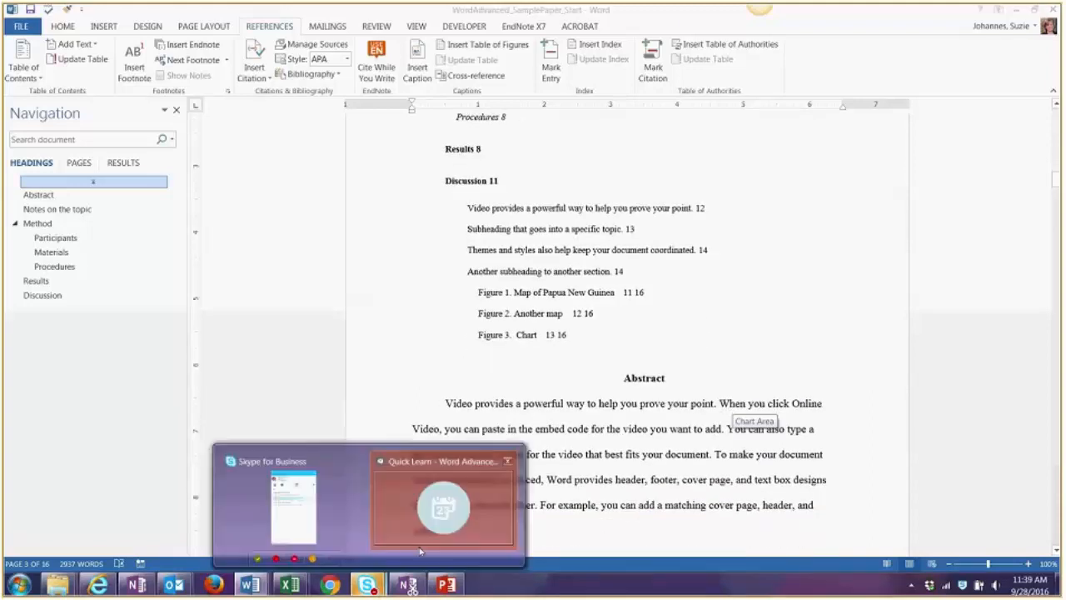
left_click(421, 546)
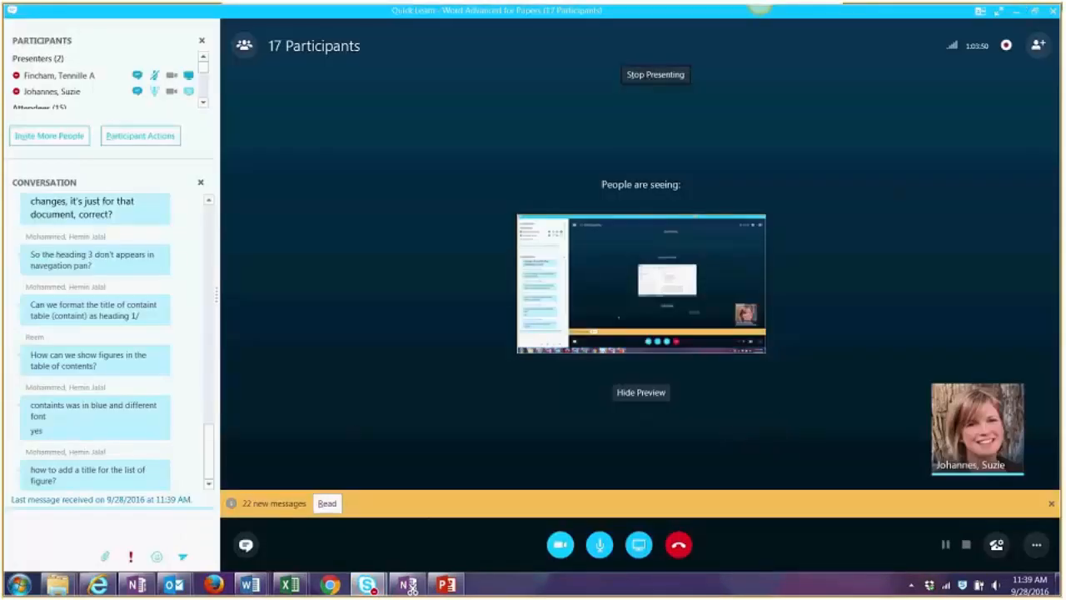
left_click(1011, 15)
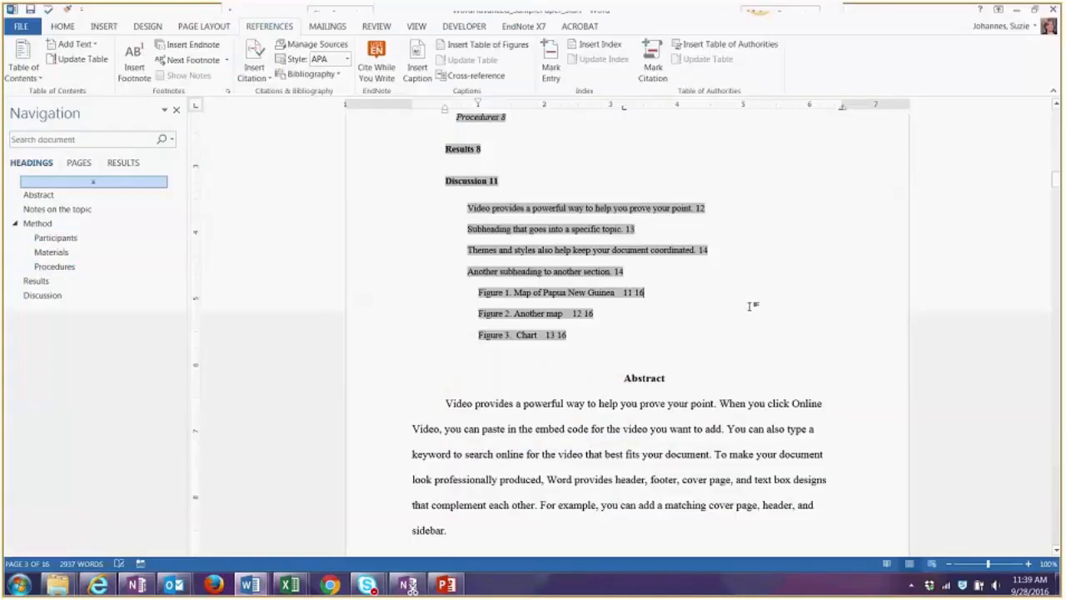
- Delete the existing table of figures on page 16 and leave a blank line at its place
scroll(752, 305, "down", 10)
scroll(709, 360, "down", 5)
scroll(709, 363, "up", 3)
scroll(715, 372, "down", 2)
scroll(714, 374, "down", 10)
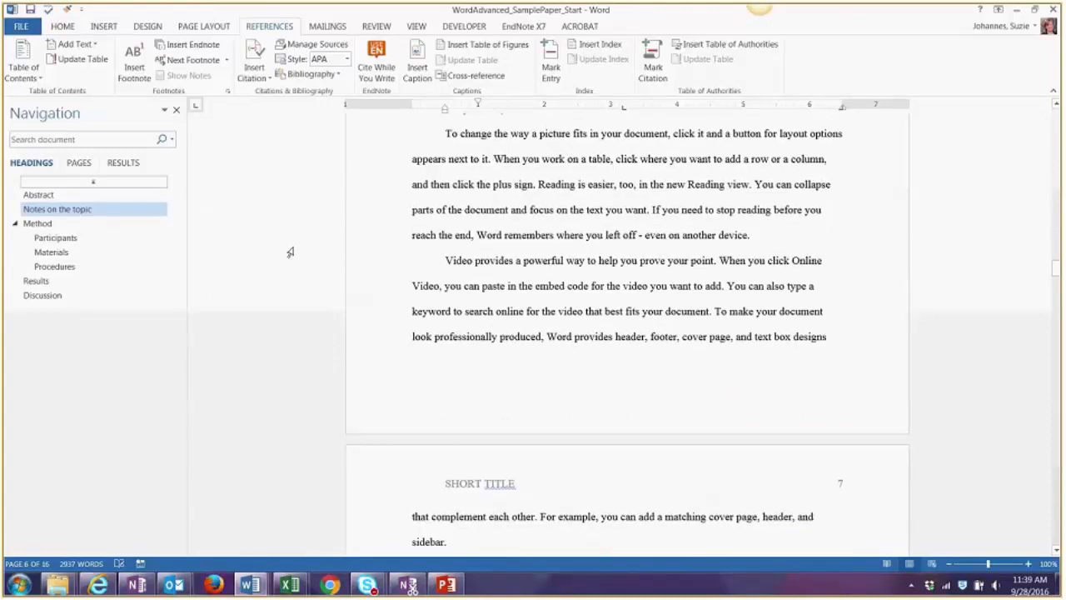
left_click(159, 295)
scroll(541, 395, "down", 3)
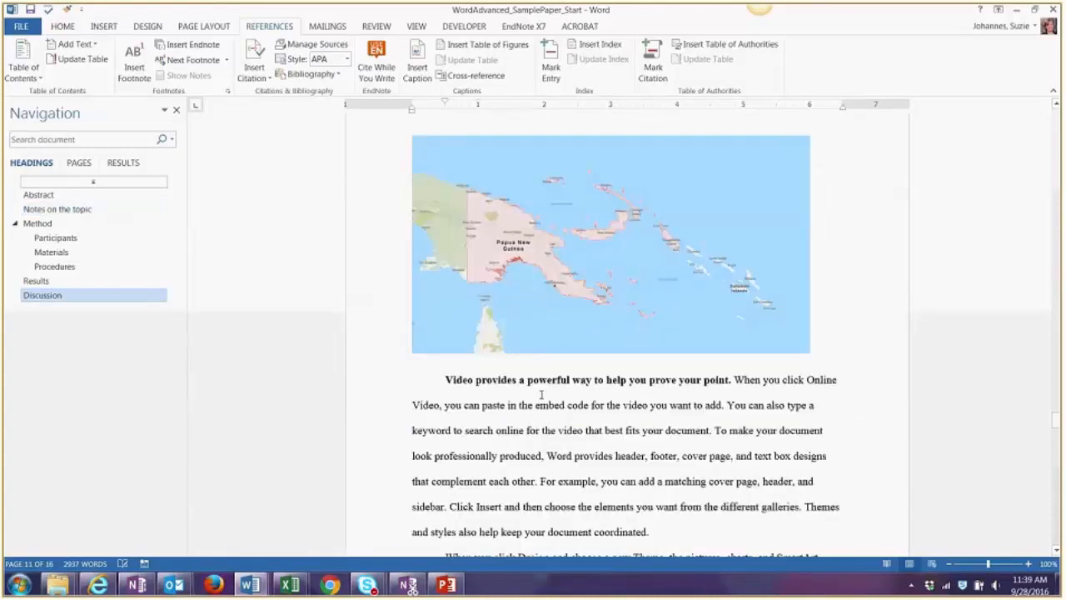
scroll(542, 395, "down", 12)
scroll(560, 396, "down", 12)
scroll(577, 399, "down", 10)
scroll(541, 333, "up", 2)
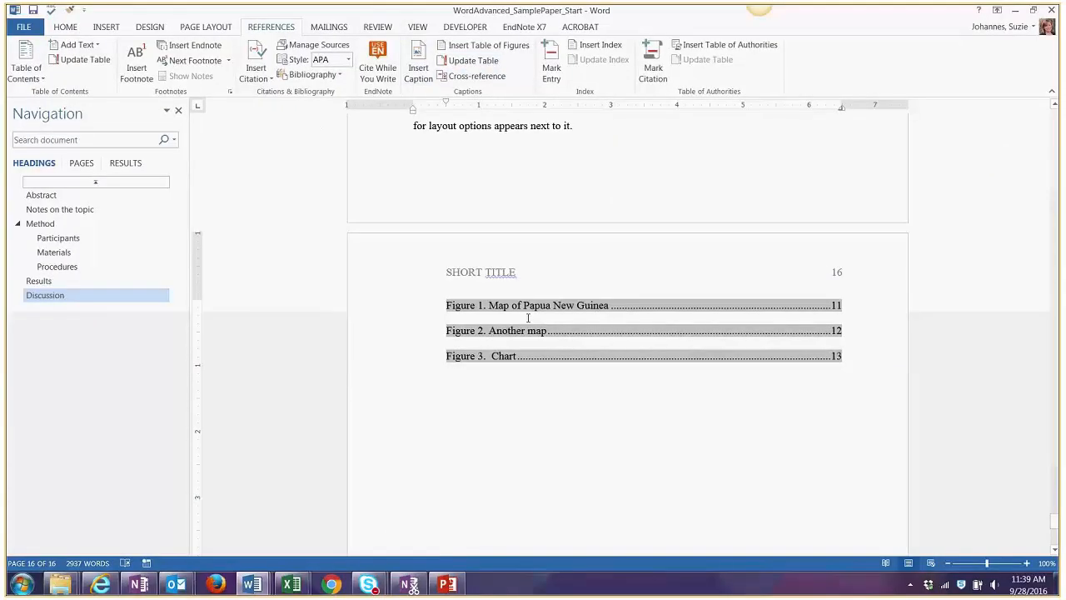
key("Delete")
key("Delete")
key("Right")
left_click_drag(841, 367, 512, 285)
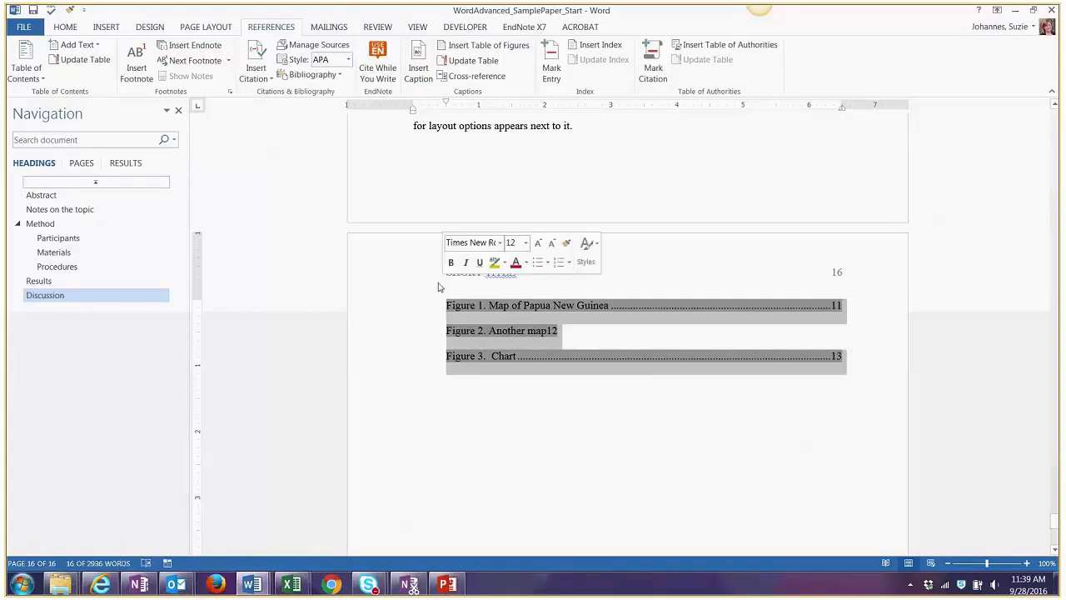
key("Delete")
key("Return")
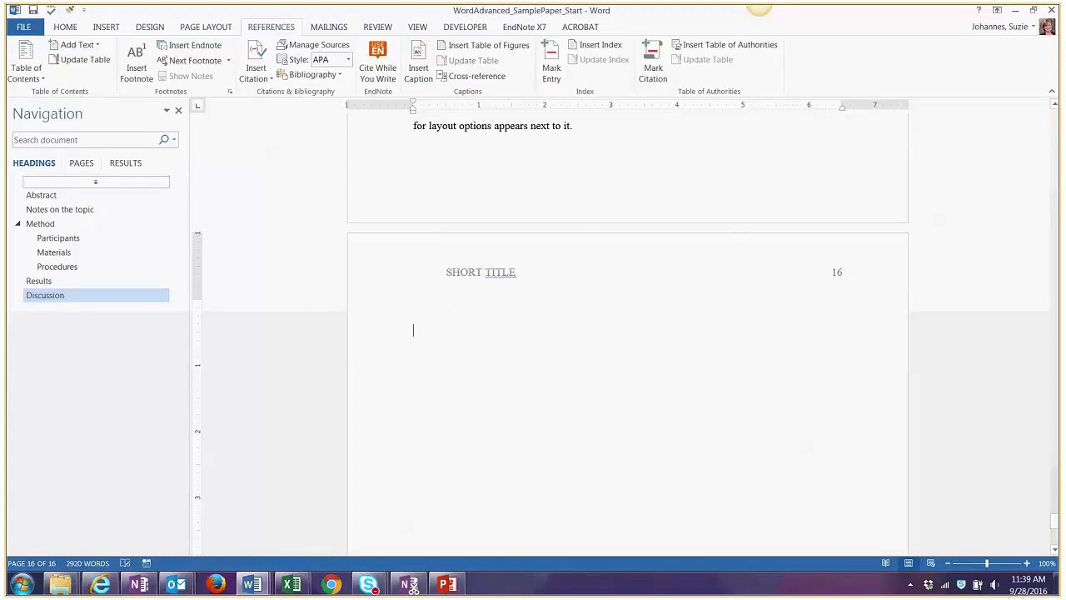
- Insert a table of figures on page 16 in the Classic format, with right-aligned page numbers and the Figure caption label
left_click(514, 48)
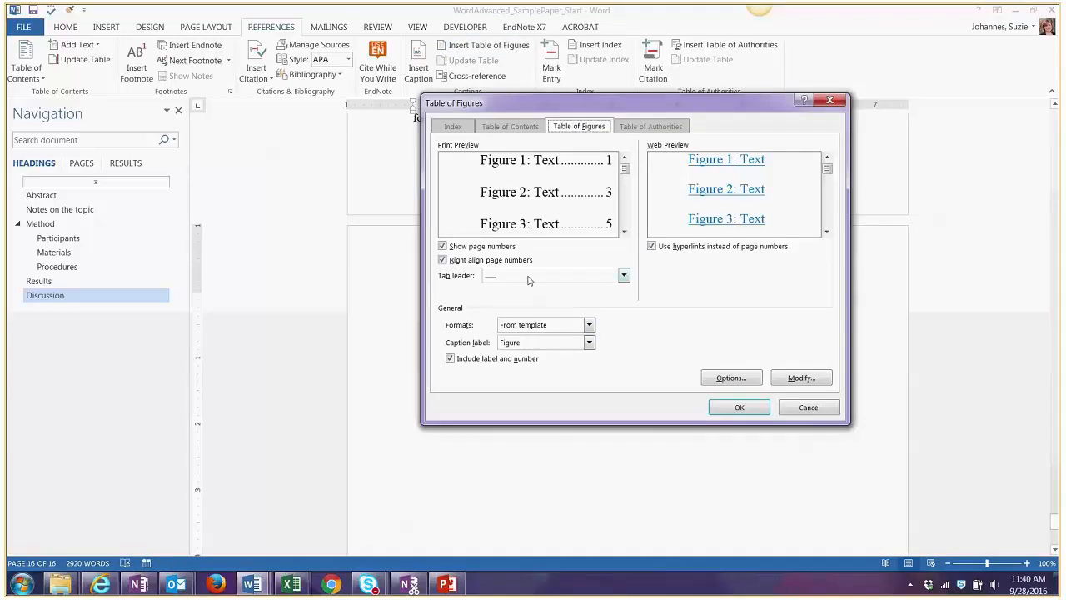
left_click(729, 377)
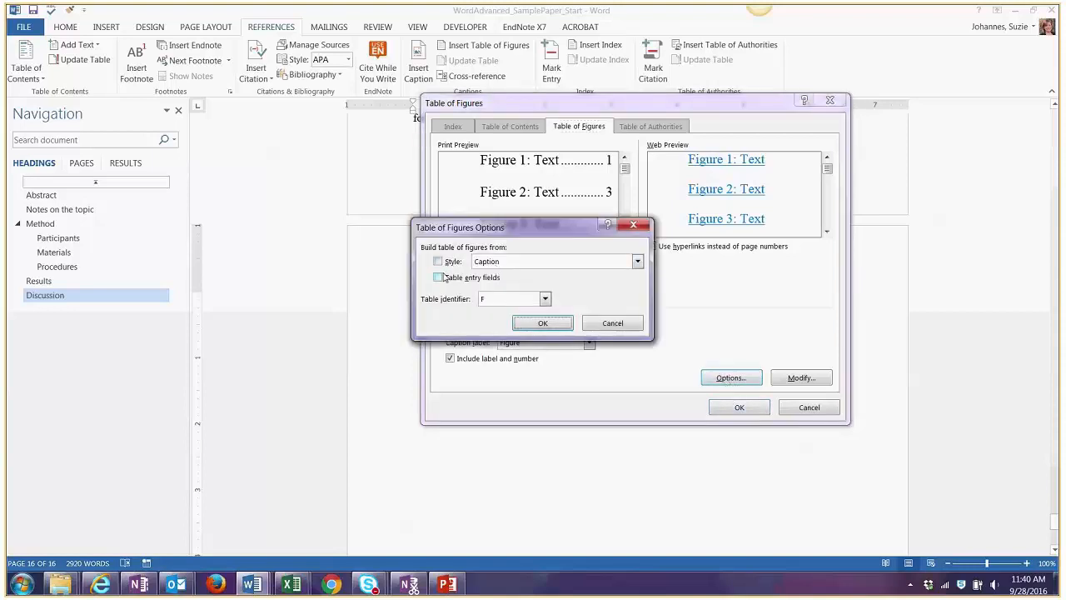
left_click(613, 324)
left_click(801, 377)
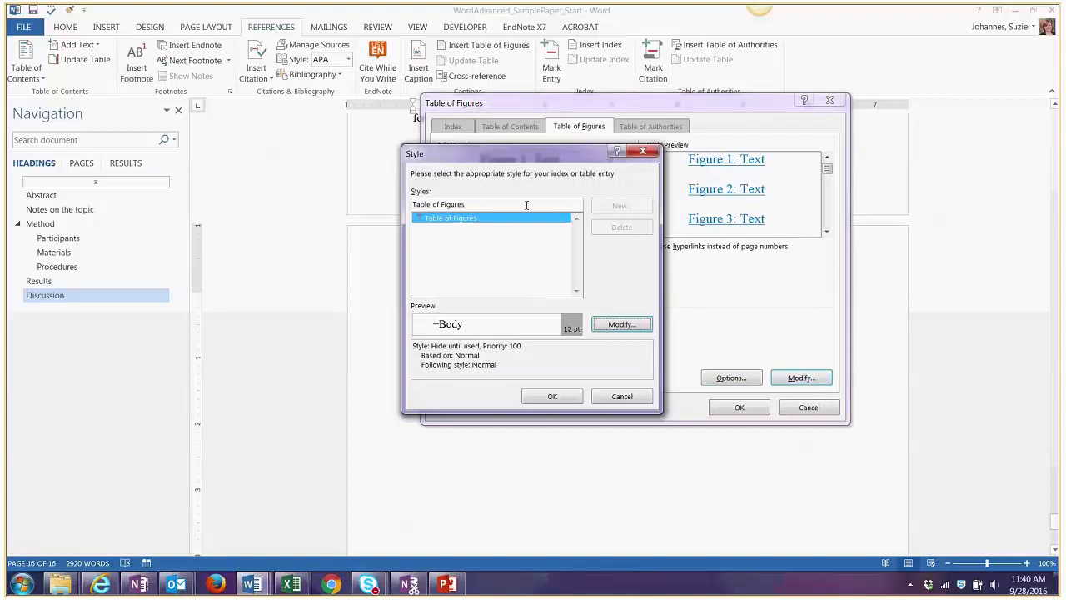
left_click(565, 396)
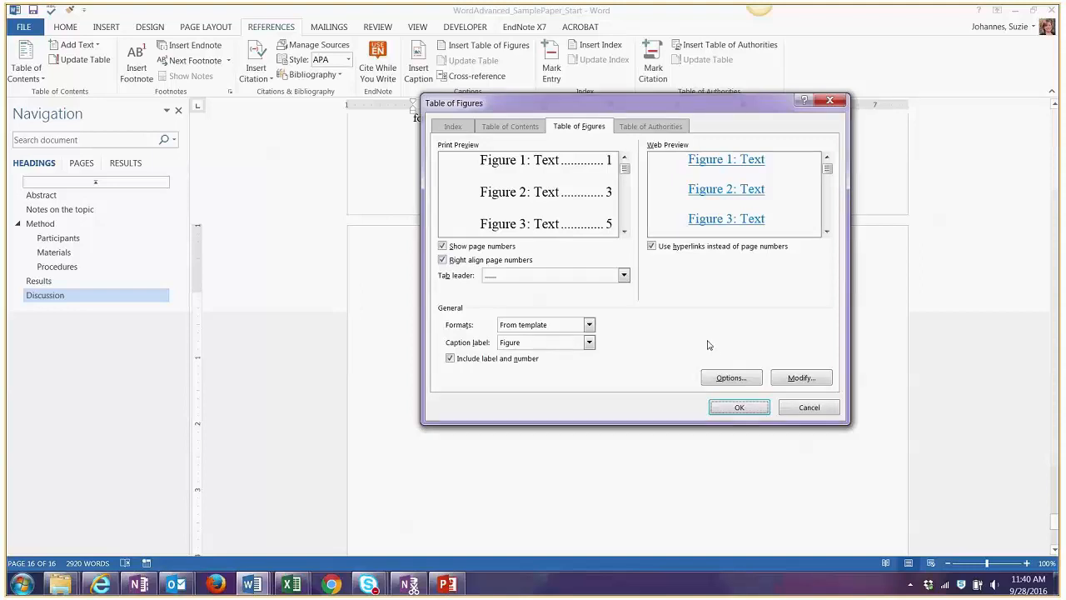
left_click(590, 325)
left_click(585, 346)
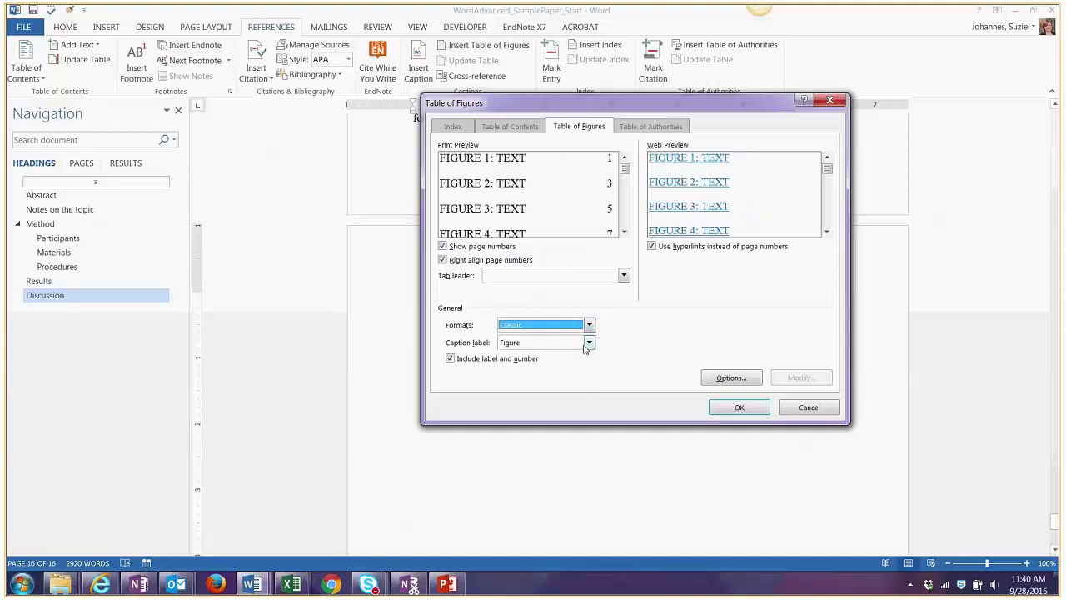
left_click(730, 412)
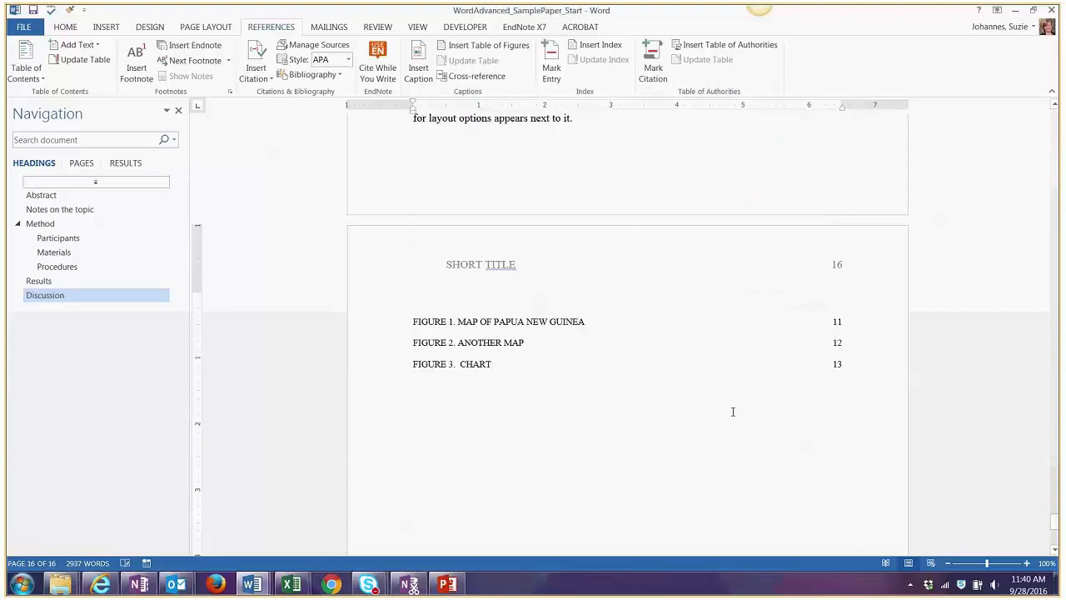
- Add the title "Table of Figures" above the new table of figures and apply the Heading 1 style to it
left_click(431, 298)
type("Table of Figures")
triple_click(427, 297)
left_click(73, 26)
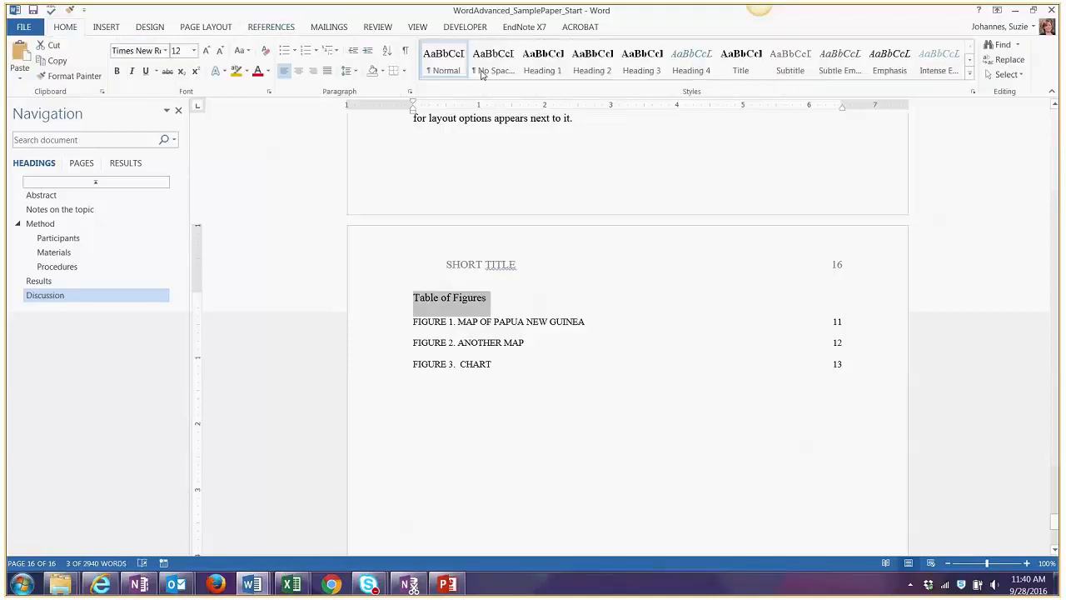
left_click(588, 72)
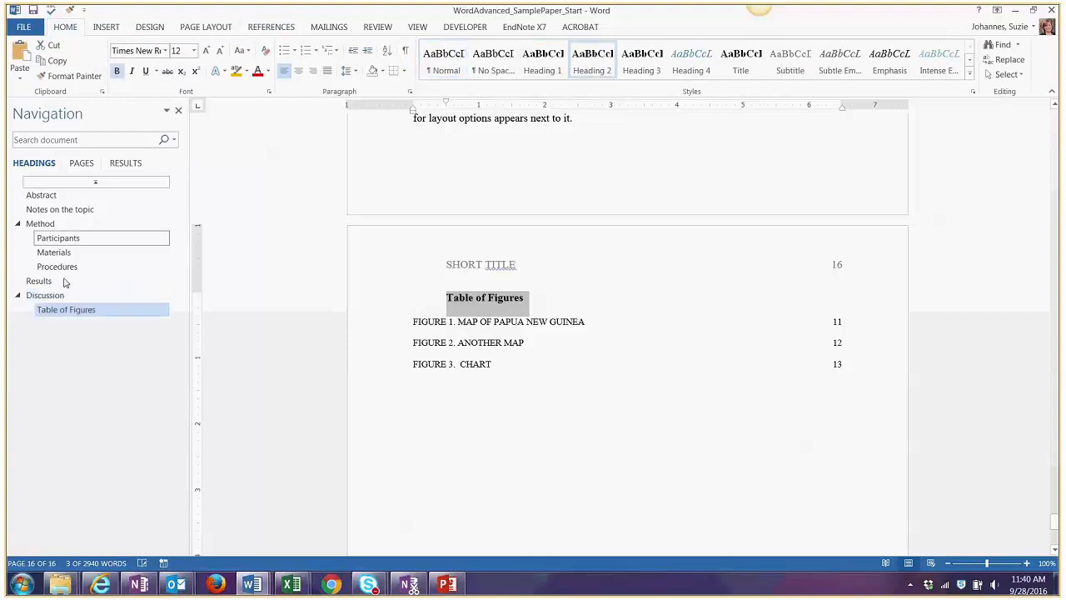
left_click(549, 70)
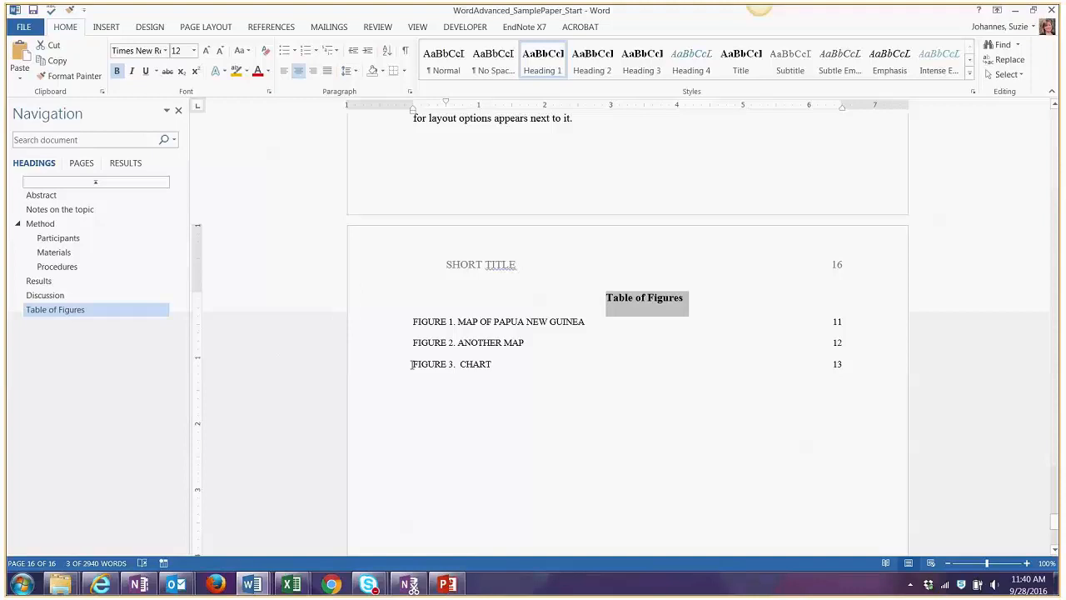
- Open the page 16 header to view its options, and return to the body text
scroll(430, 366, "up", 3)
scroll(431, 362, "down", 2)
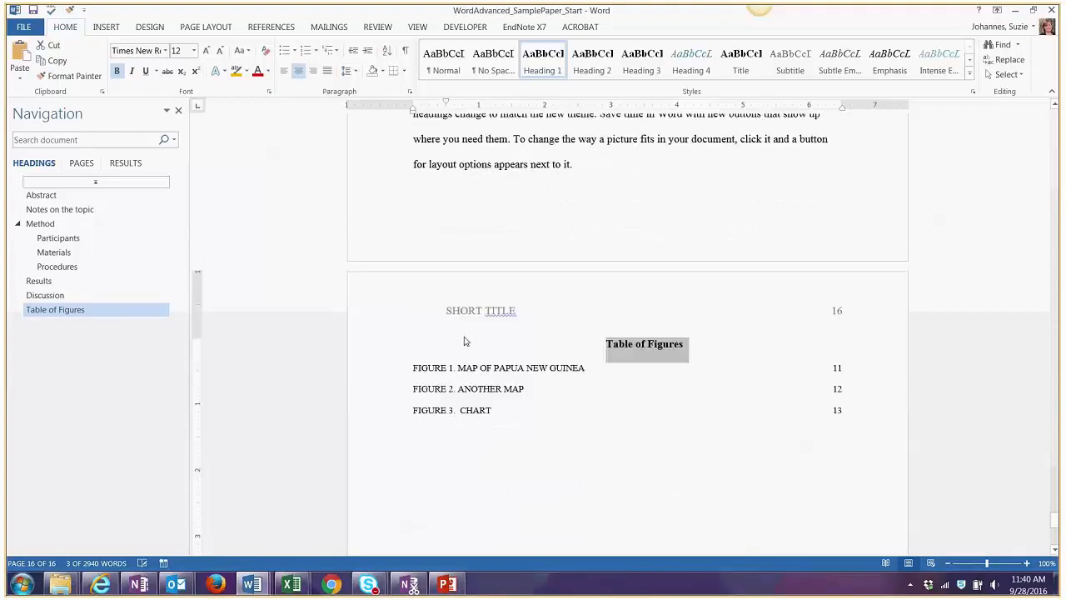
double_click(463, 327)
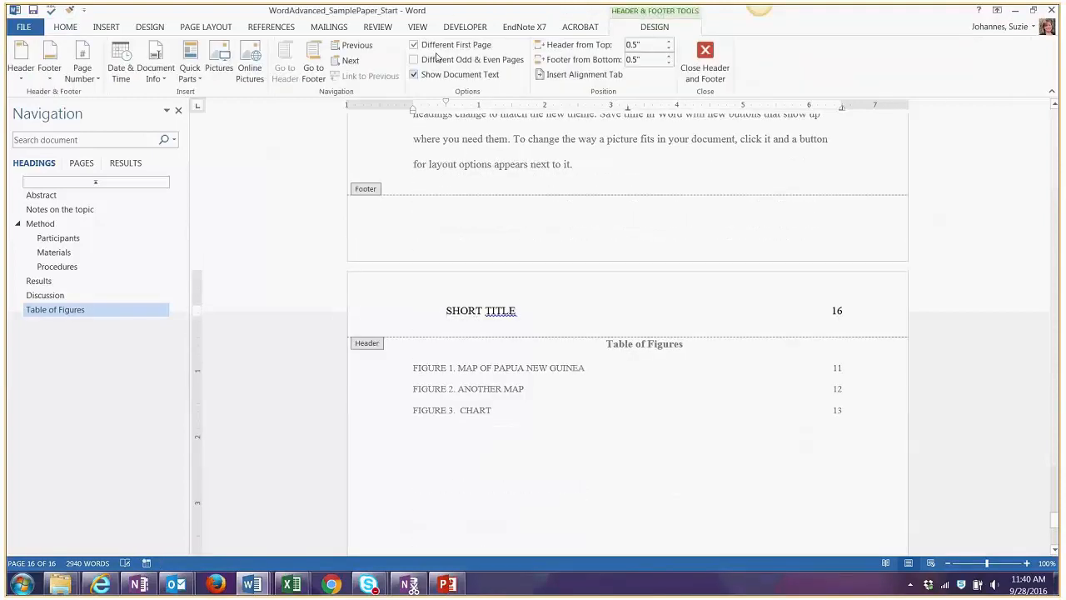
left_click(705, 60)
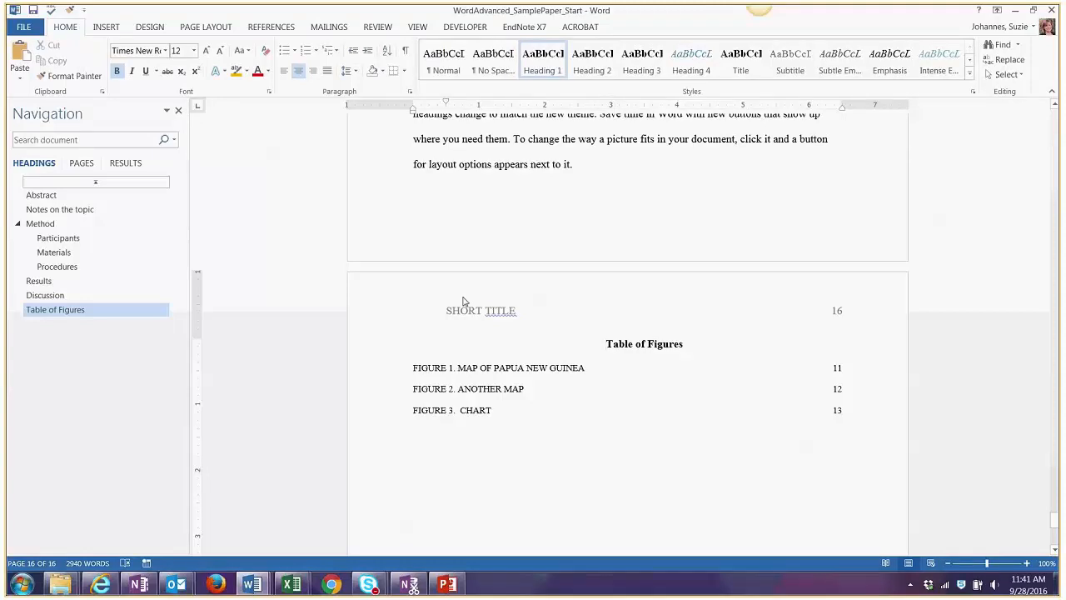
- Insert a footnote after "best fits your document" on page 13 with the text "Citation or whatever I want"
scroll(467, 333, "up", 1)
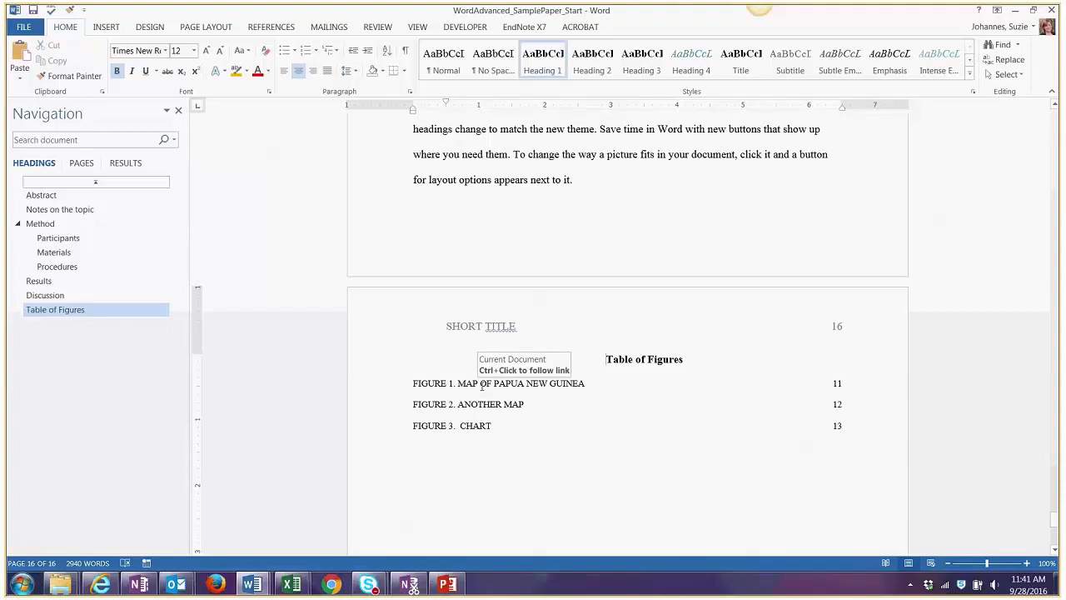
scroll(482, 384, "up", 5)
scroll(481, 385, "up", 5)
scroll(481, 385, "up", 2)
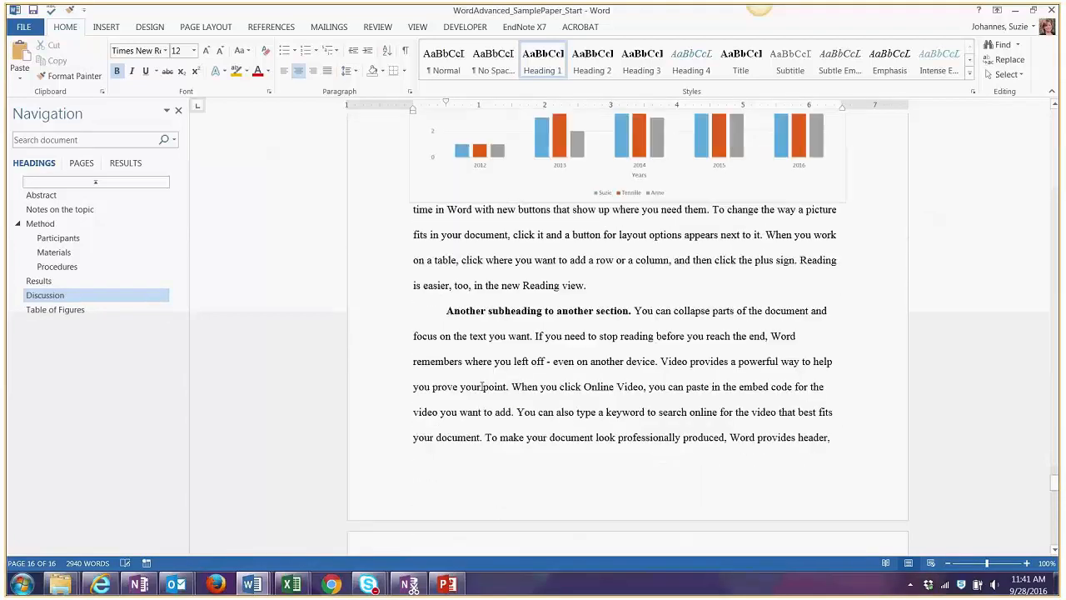
scroll(481, 386, "up", 8)
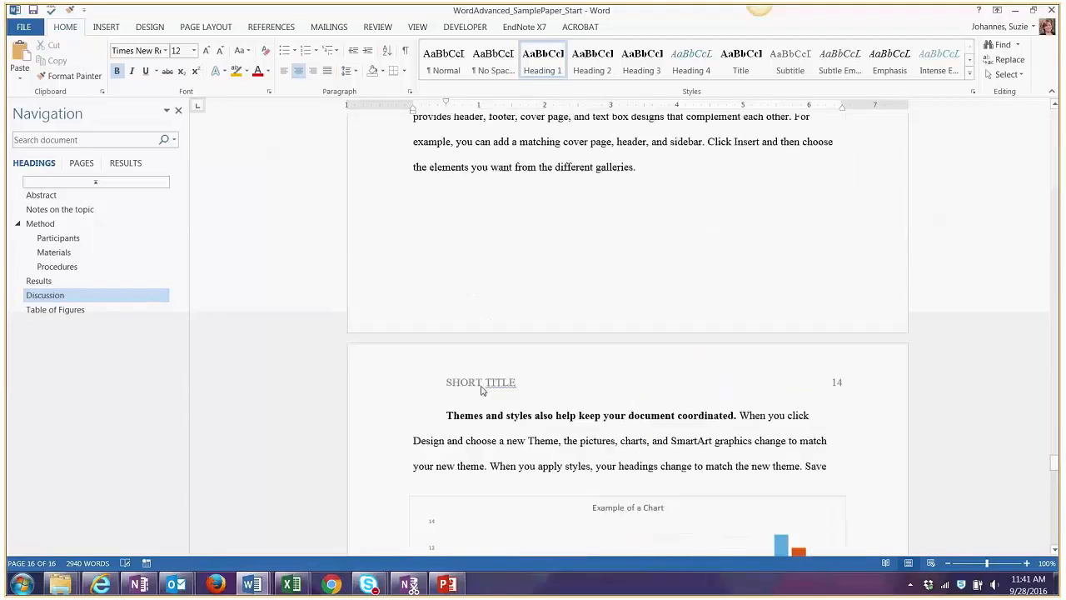
scroll(481, 386, "up", 2)
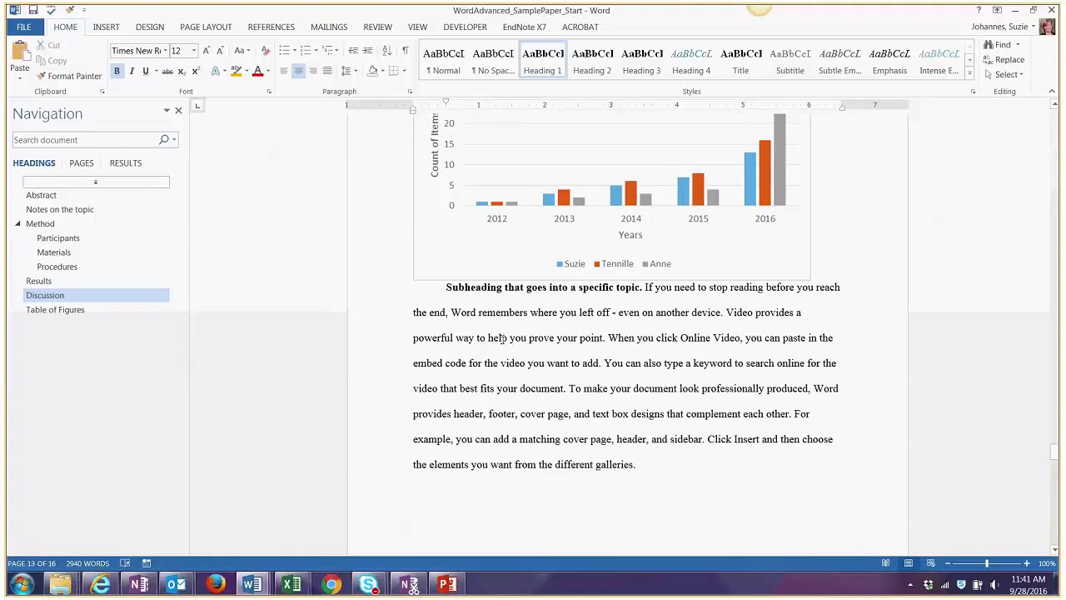
left_click(289, 30)
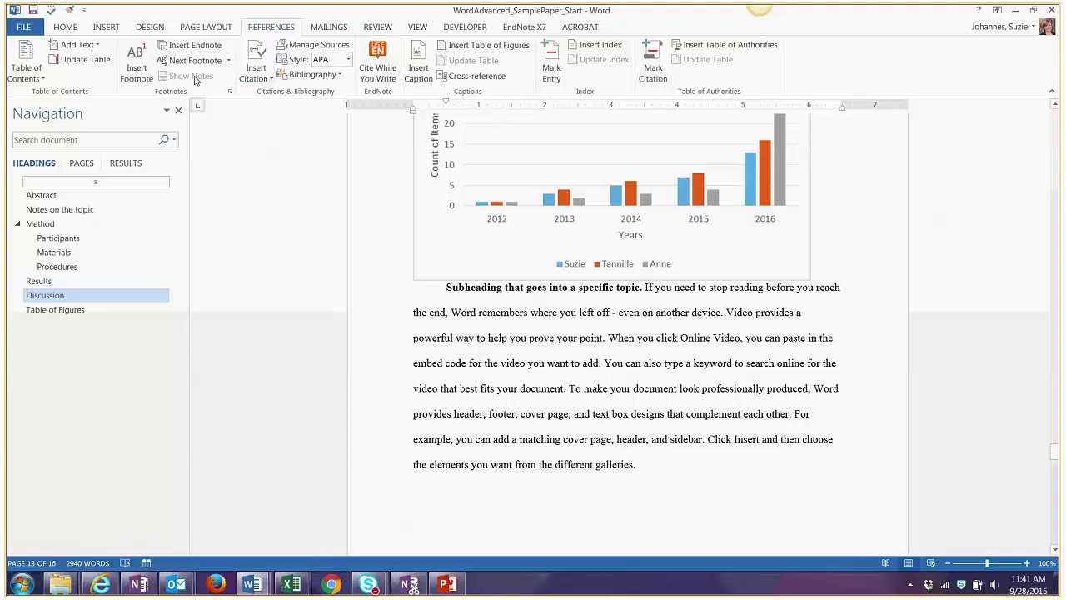
scroll(637, 395, "up", 1)
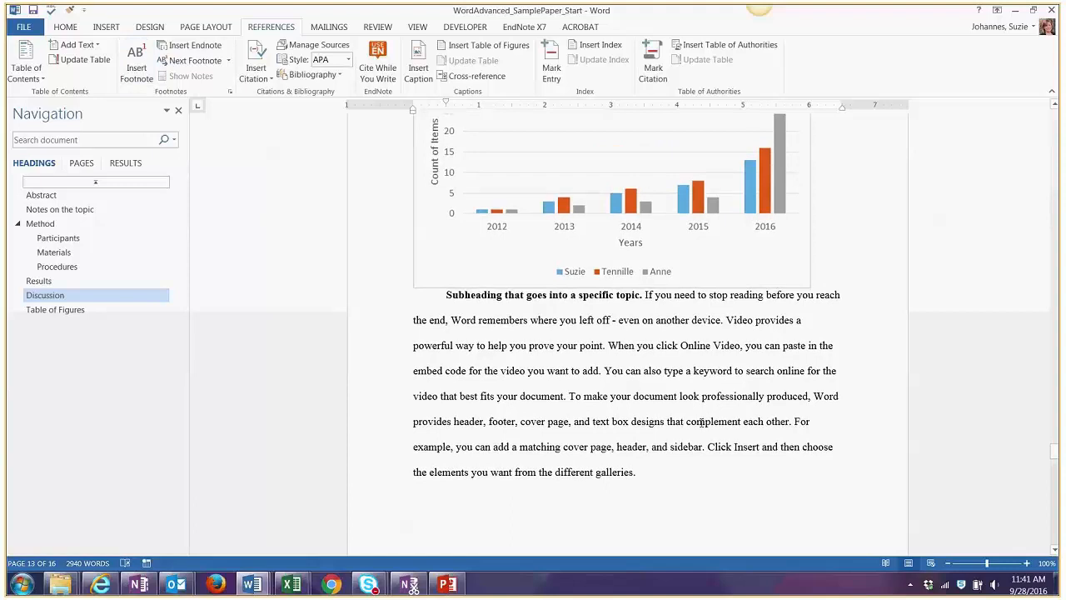
scroll(703, 423, "down", 3)
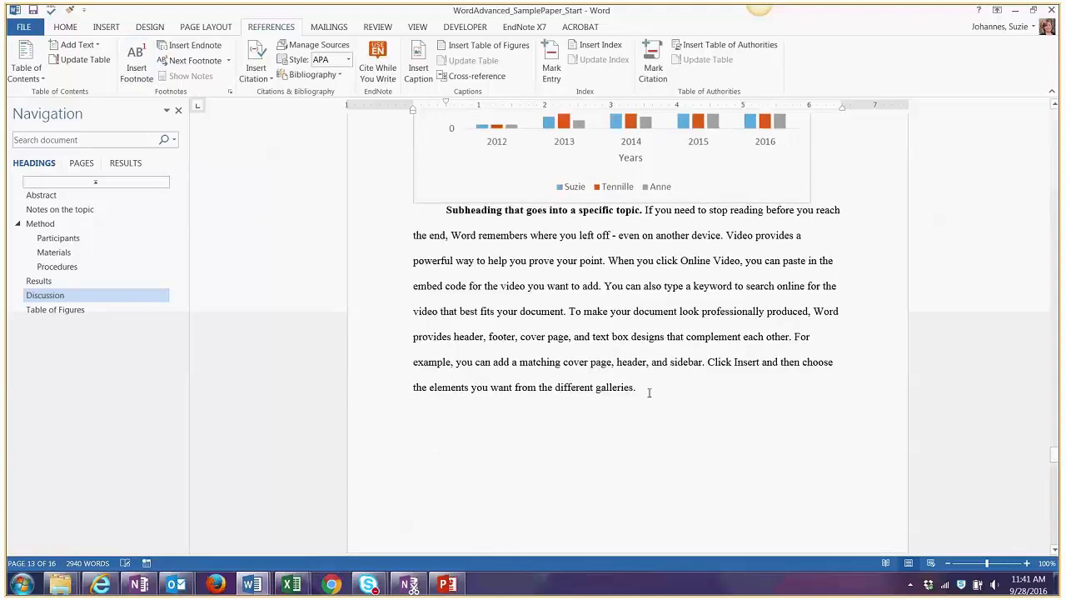
left_click(566, 312)
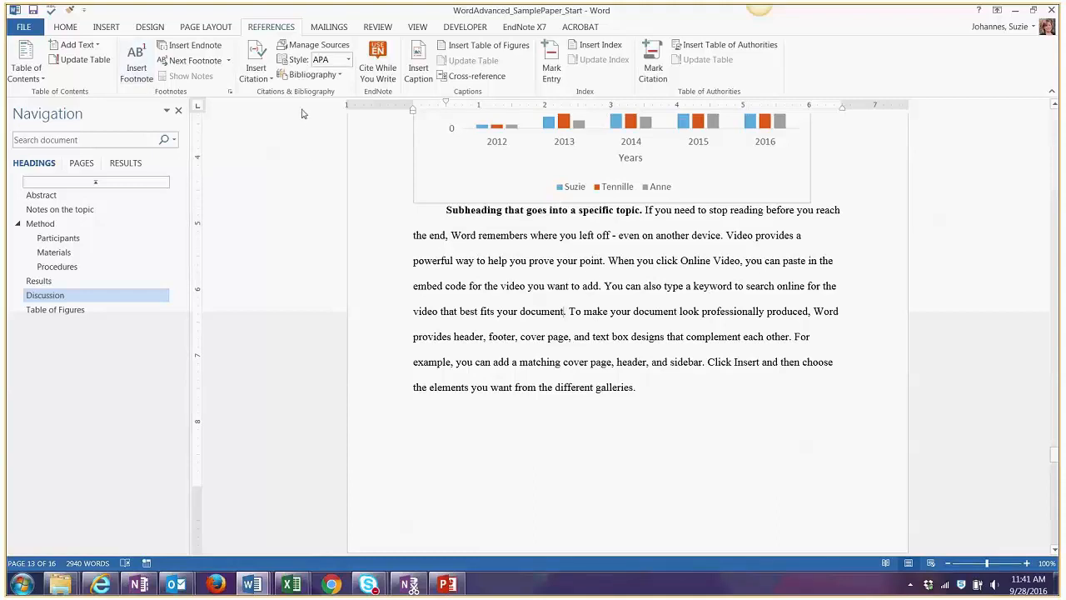
left_click(137, 65)
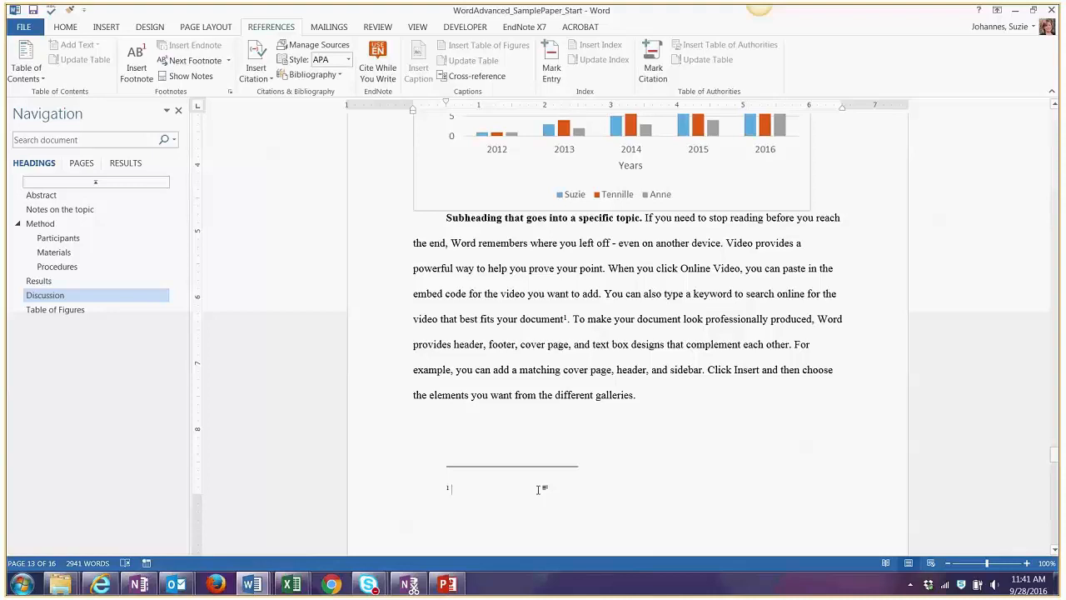
type("Citation of")
key("BackSpace")
type("r whatever I want")
- Insert a footnote after "your new theme" on page 14 with the text "Here's another one"
scroll(634, 398, "down", 3)
scroll(633, 397, "down", 5)
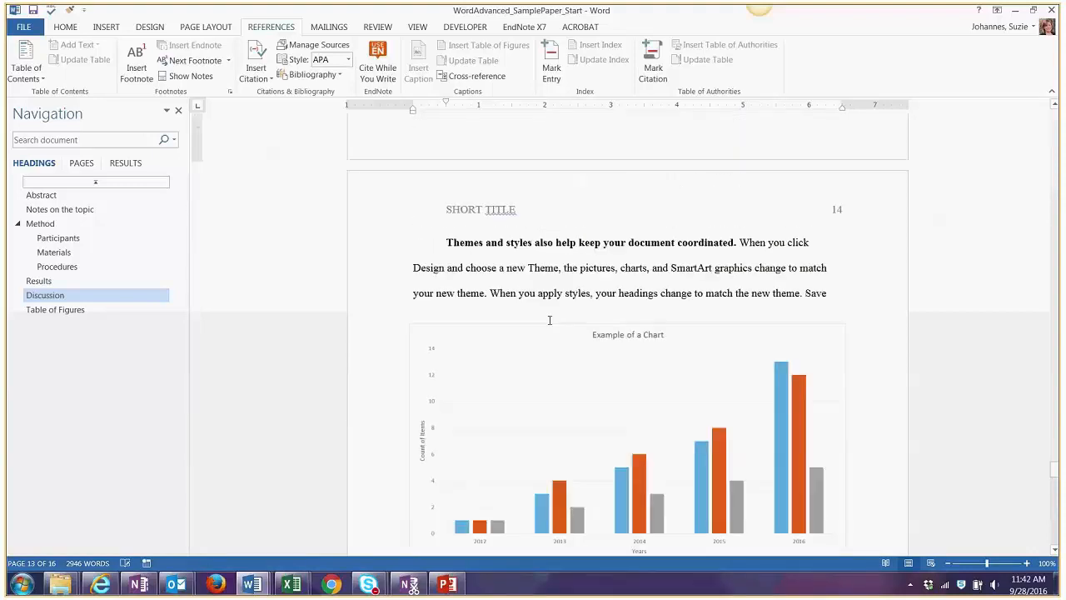
left_click(482, 289)
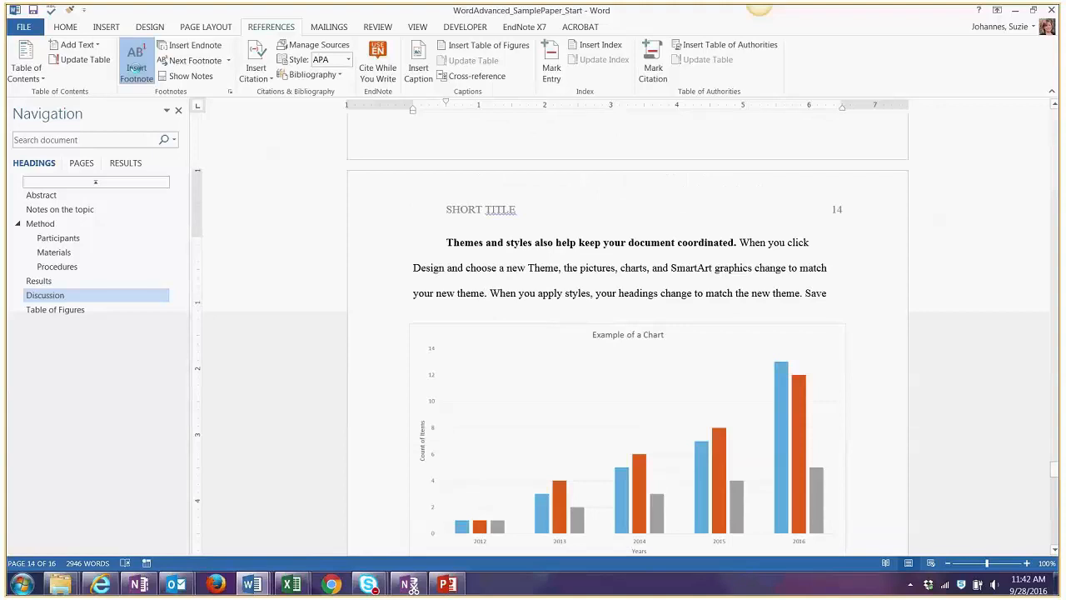
left_click(138, 71)
type("Here's")
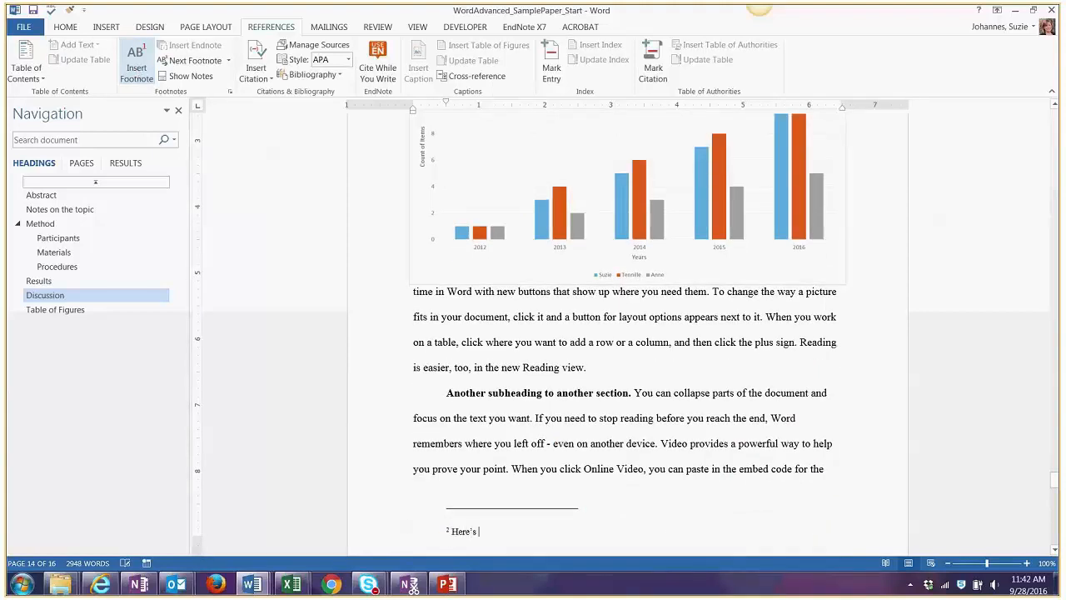
type(" another one")
- Insert a footnote after "you prove your point" on page 14 with the text "Here too"
left_click(506, 472)
left_click(136, 63)
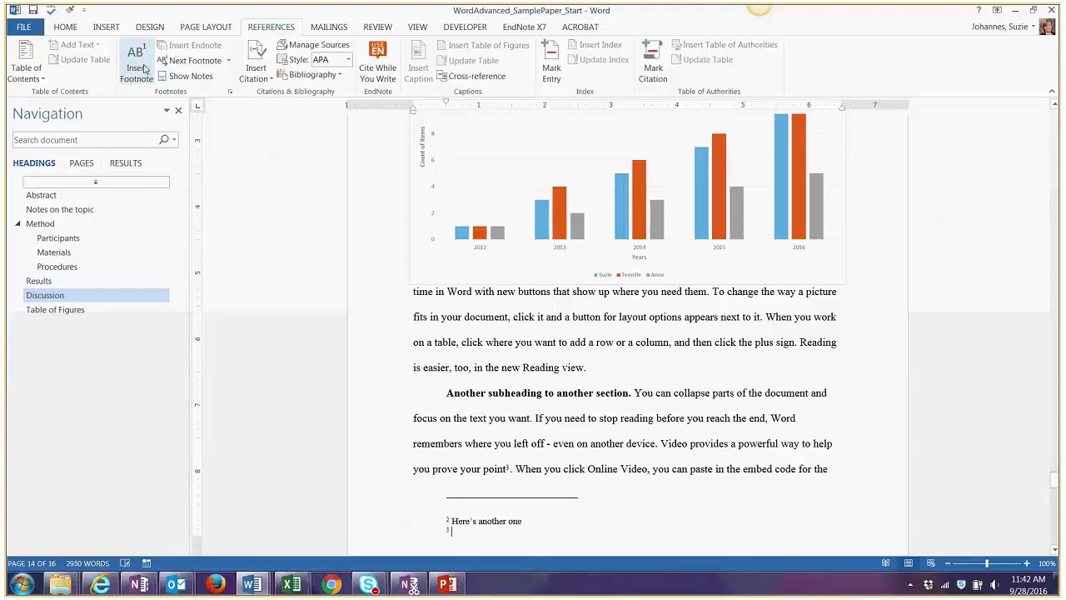
type("Here")
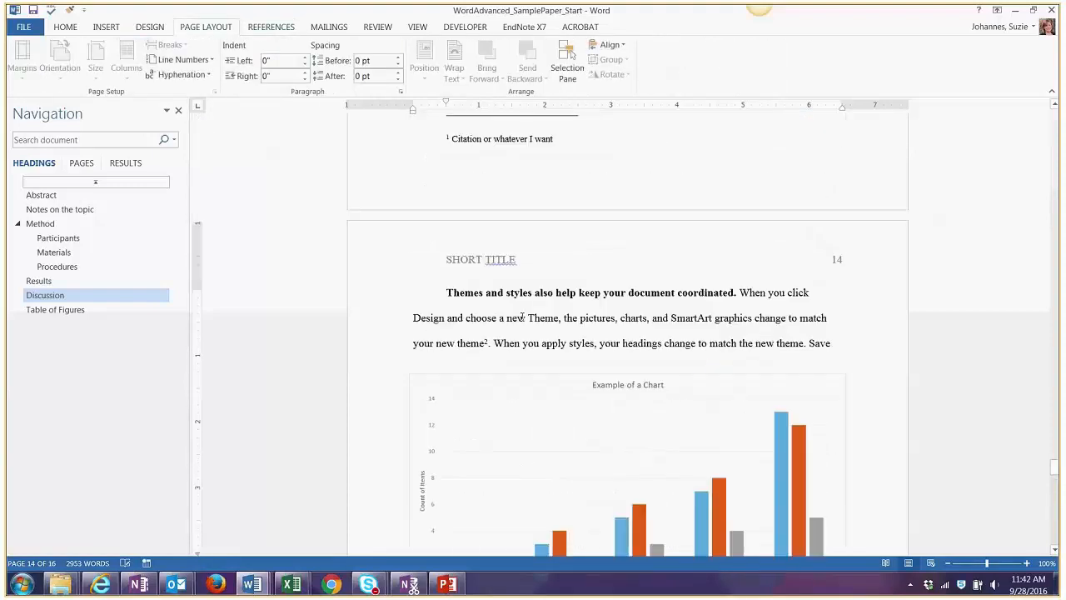
- Insert a footnote after "click the plus sign" on page 14 with the text "Adjust my number", and check the footnote numbering
scroll(522, 316, "up", 4)
scroll(573, 341, "down", 2)
scroll(574, 348, "down", 6)
scroll(576, 351, "down", 3)
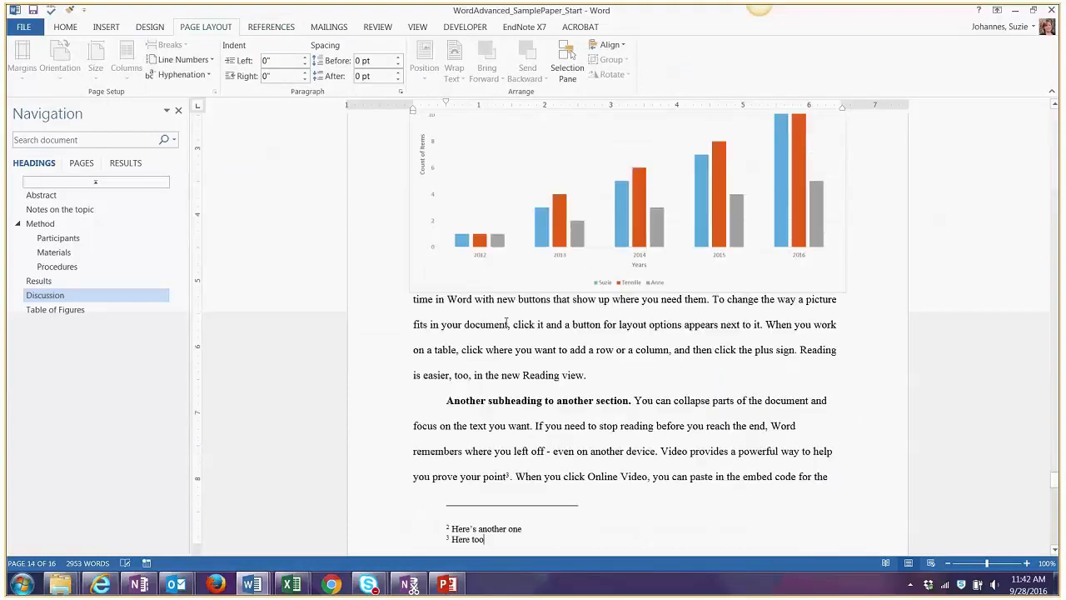
left_click(795, 350)
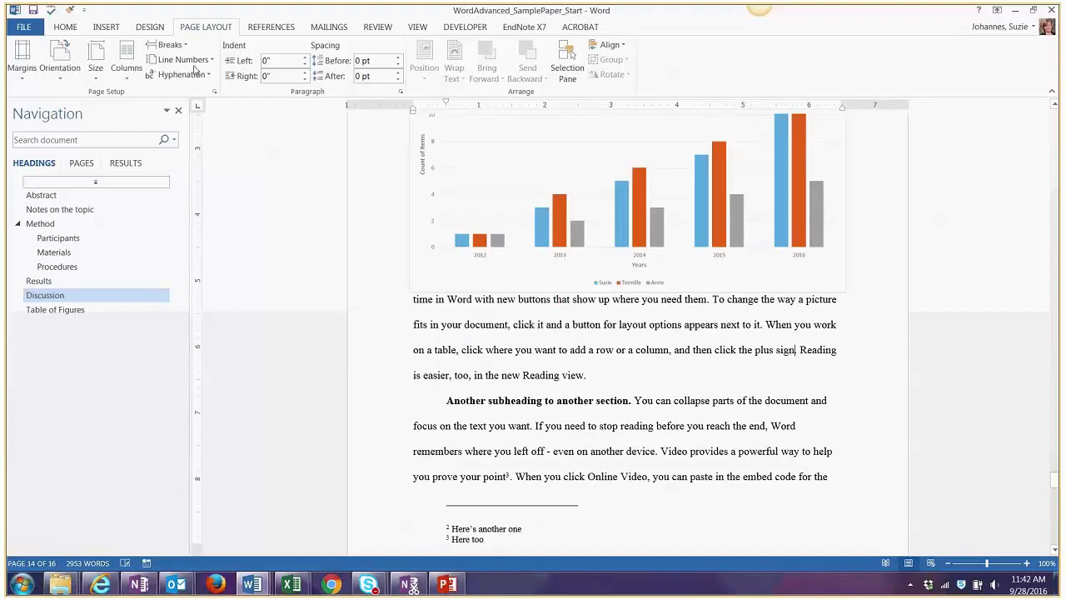
left_click(271, 27)
left_click(136, 67)
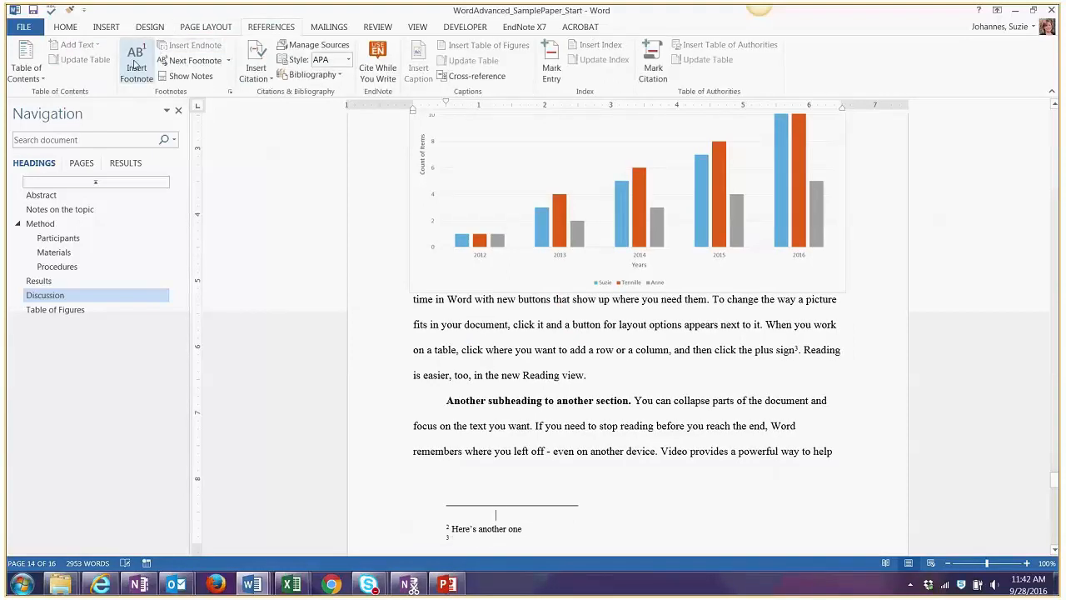
scroll(476, 429, "down", 3)
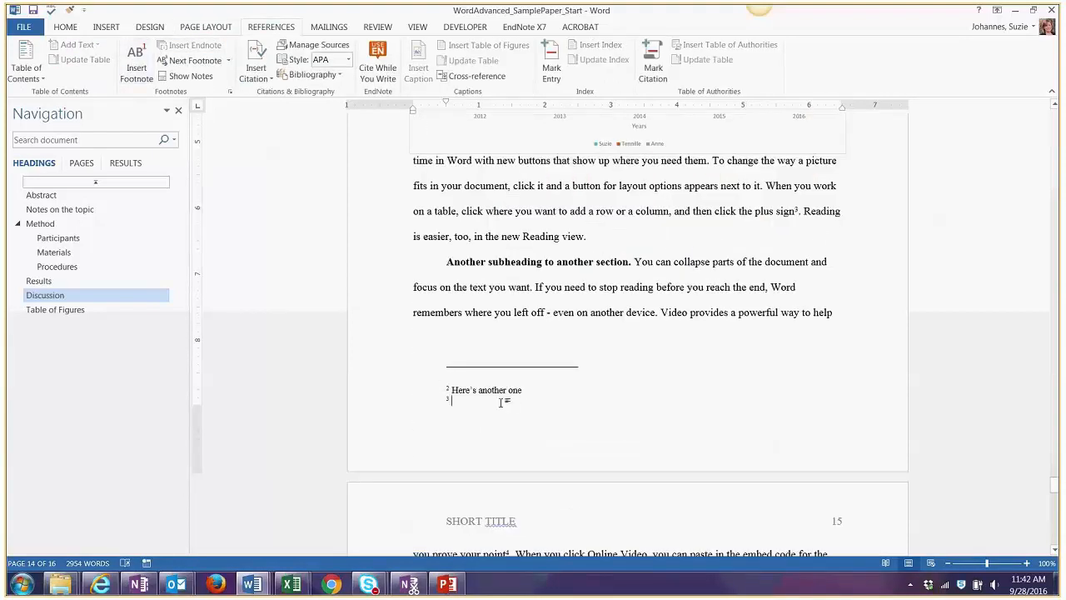
type("Adjust my number")
scroll(495, 372, "down", 3)
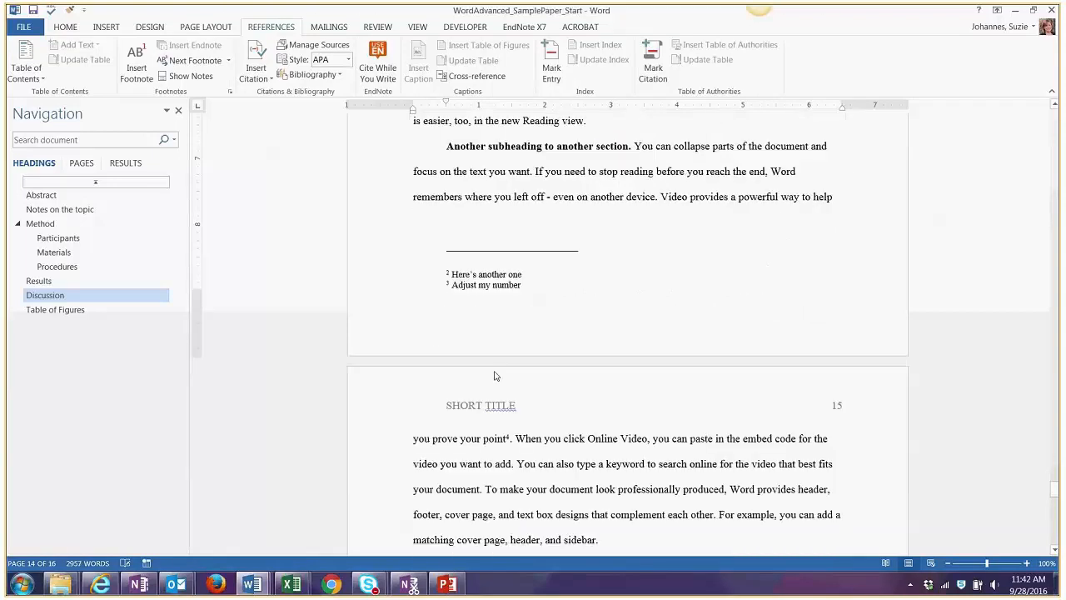
scroll(494, 371, "up", 3)
scroll(495, 369, "down", 3)
scroll(450, 257, "up", 2)
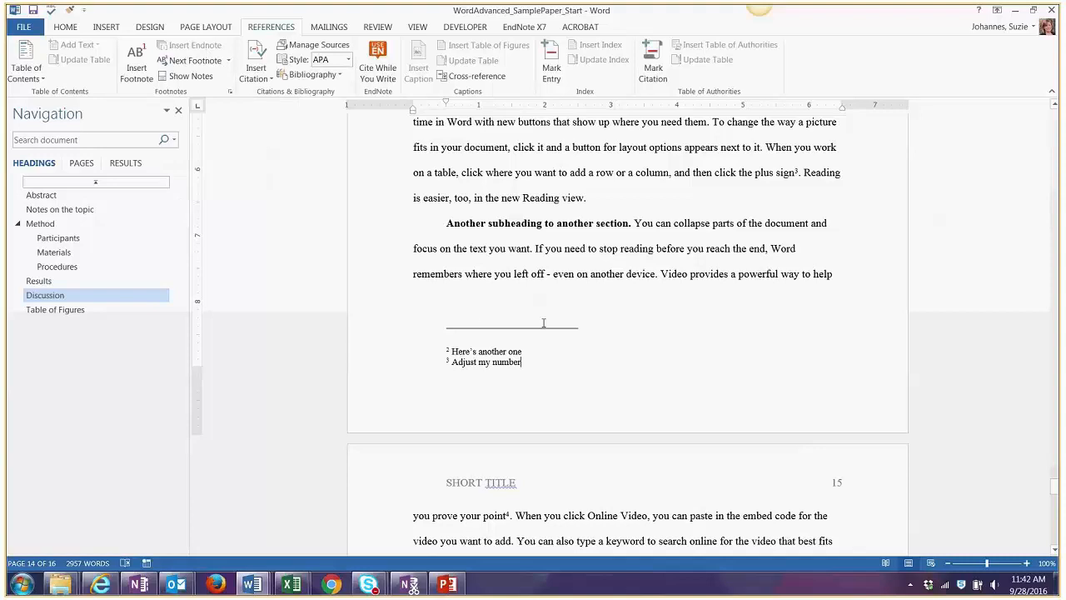
left_click_drag(521, 362, 444, 331)
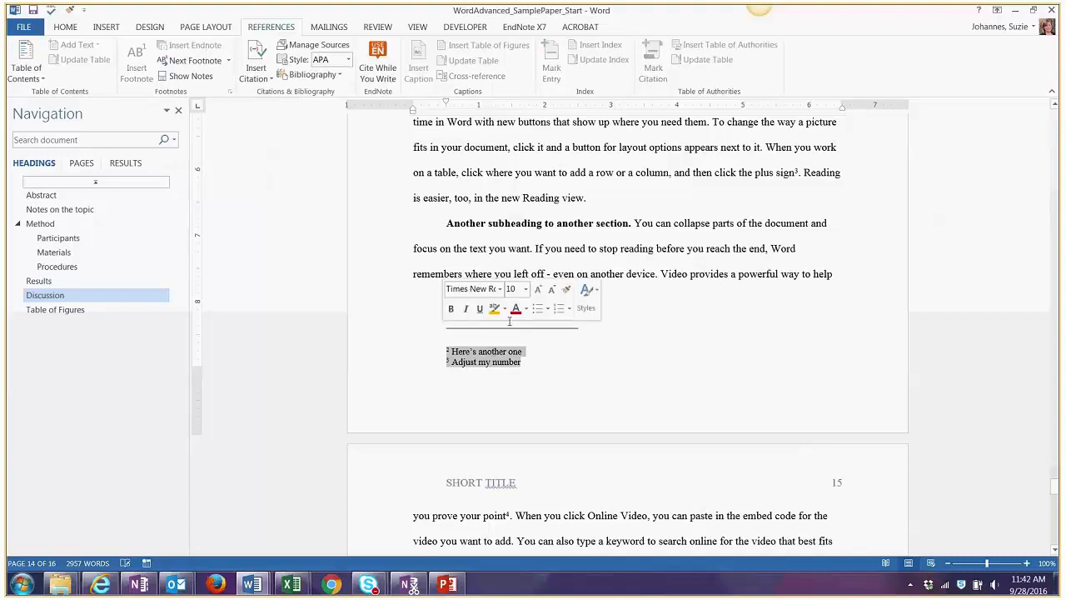
scroll(533, 359, "up", 5)
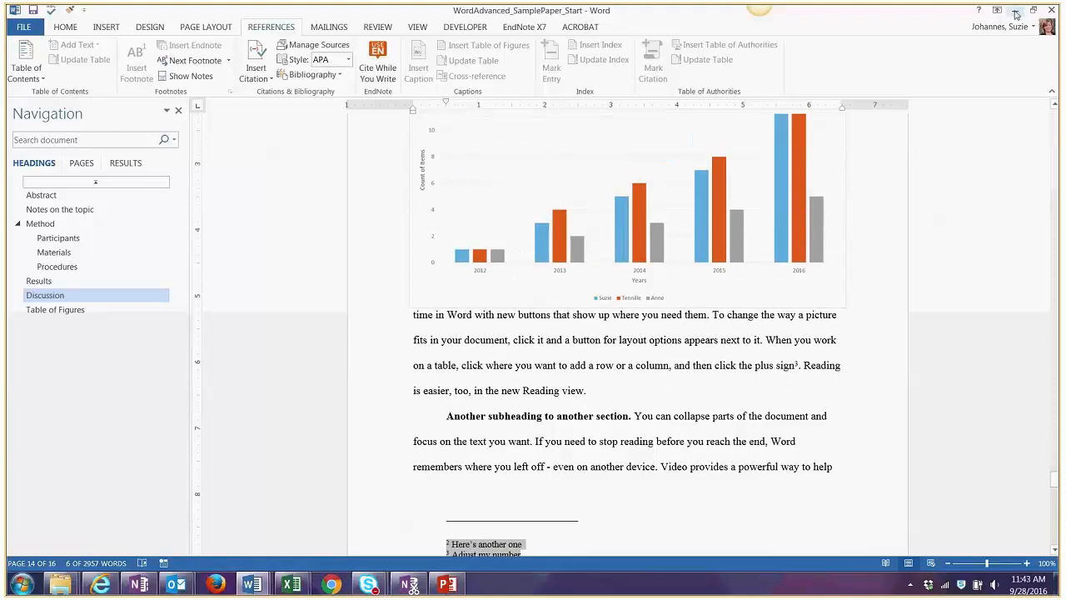
- Undo all the footnote insertions on pages 13 and 14
key("ctrl+z")
key("ctrl+z")
key("ctrl+z")
key("ctrl+z")
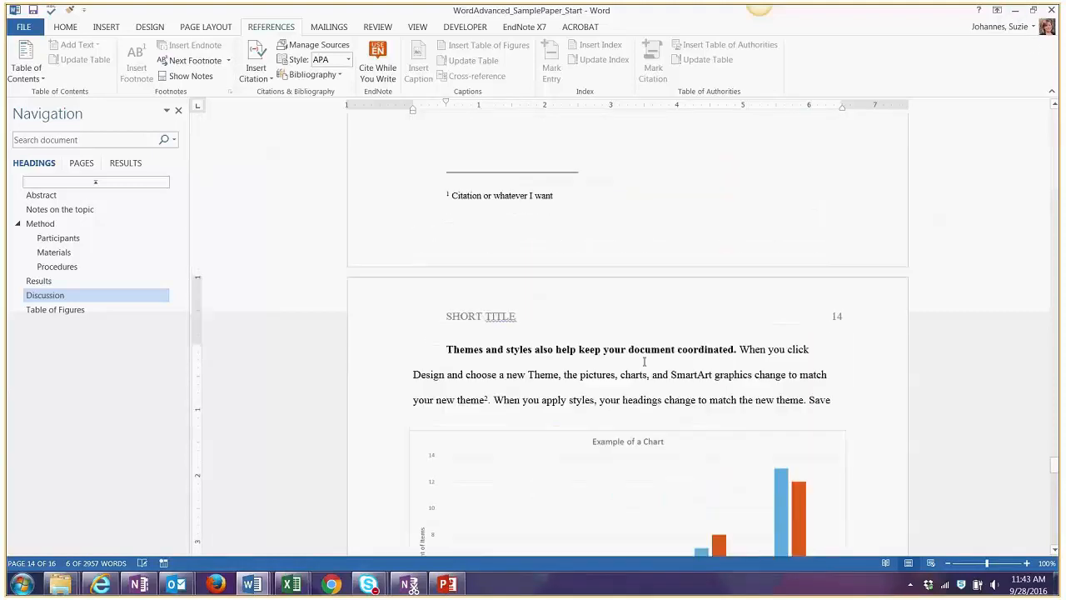
key("ctrl+z")
key("ctrl+z")
key("ctrl+z")
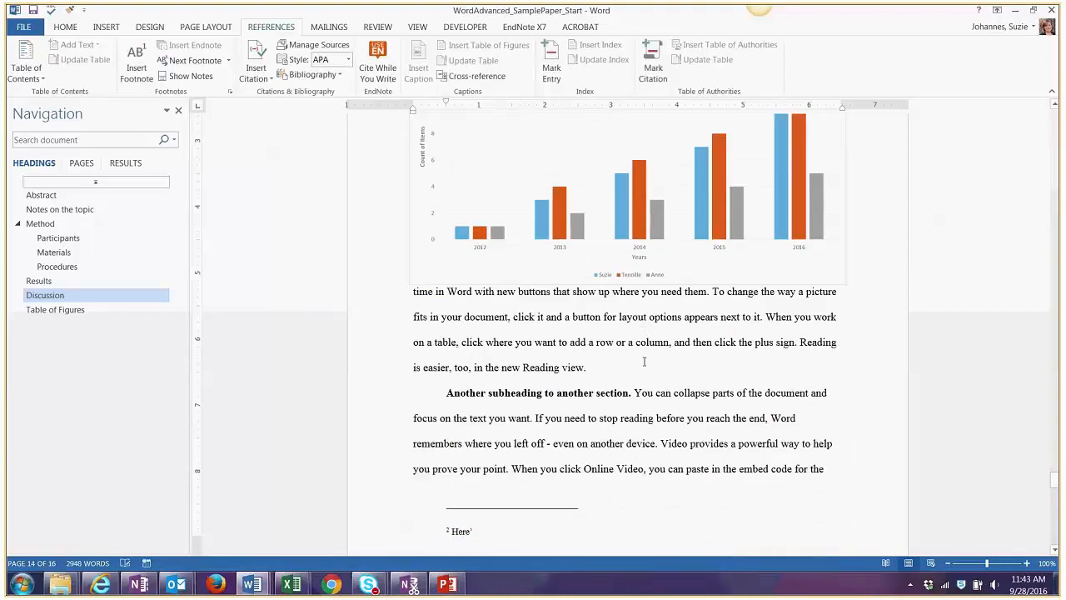
key("ctrl+z")
key("ctrl+z")
key("ctrl+z")
key("ctrl+z")
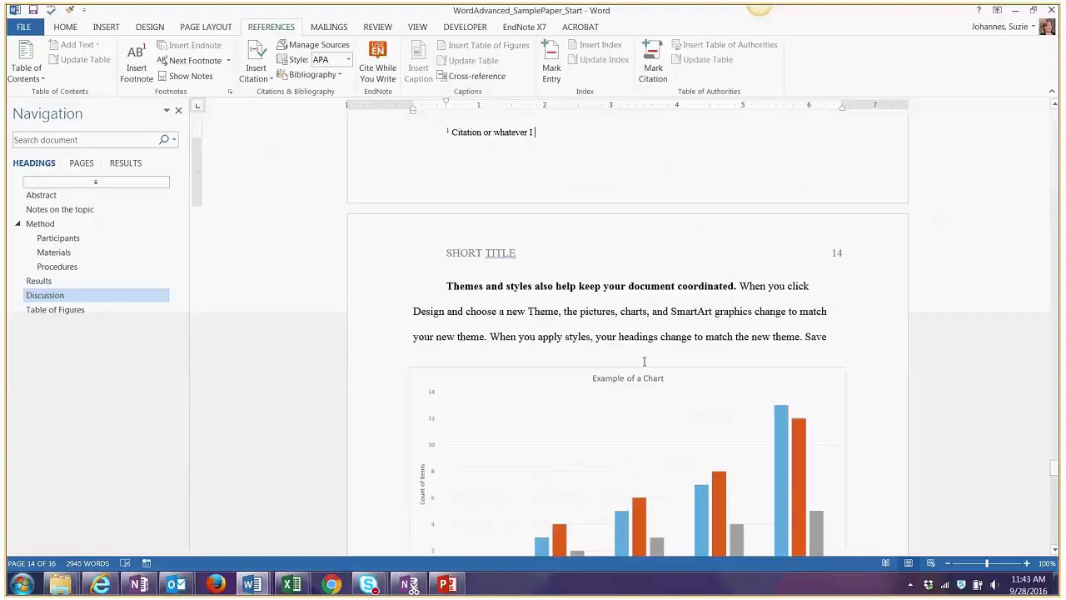
key("ctrl+z")
key("ctrl+z")
key("ctrl+z")
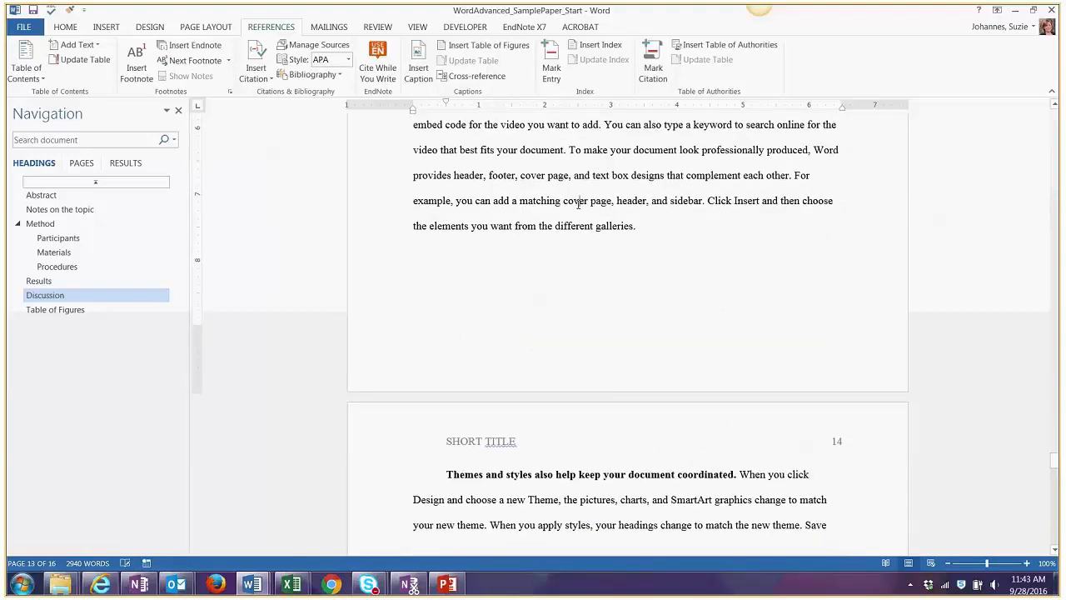
- Insert an endnote after "best fits your document" on page 13 with the text "Endnote appear here."
scroll(578, 204, "up", 2)
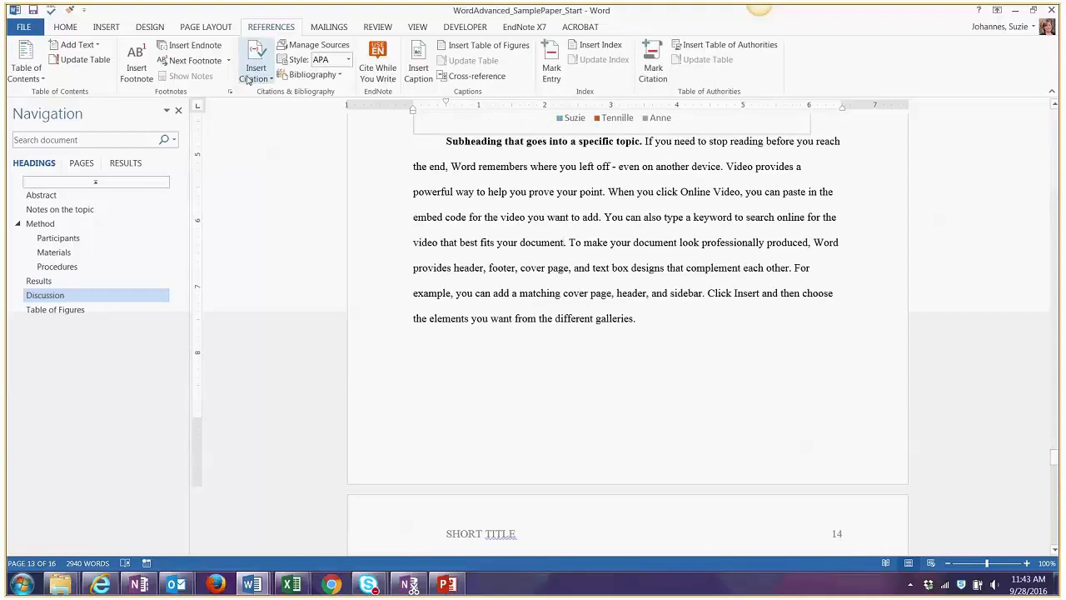
left_click(195, 45)
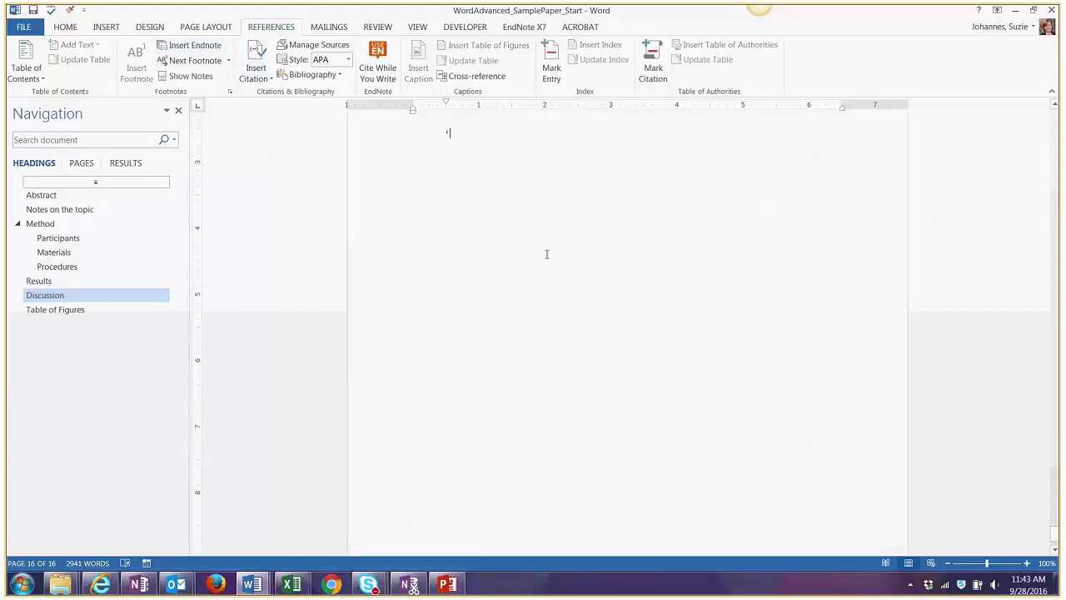
scroll(559, 258, "up", 3)
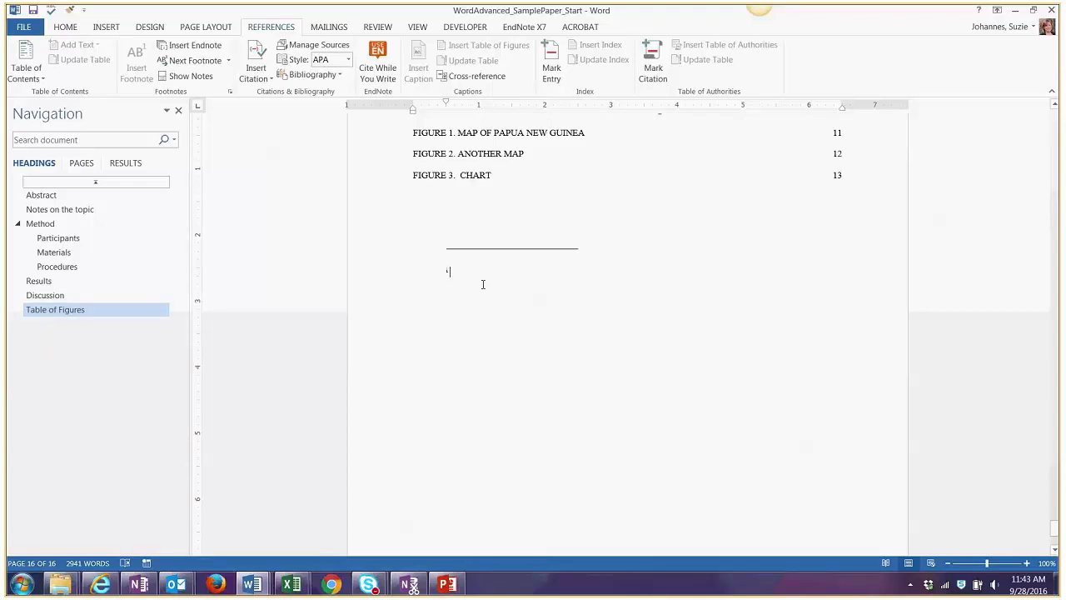
type("Endnote appear here.")
scroll(483, 286, "up", 3)
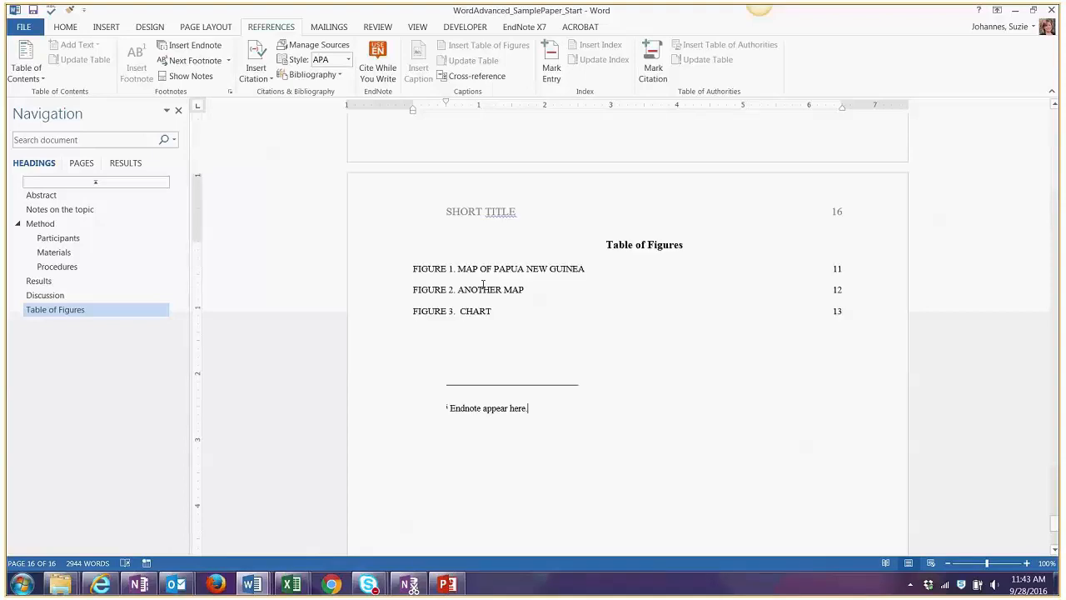
- Insert an endnote after "your document coordinated" on page 15 with the text "Allow you renumber and type."
scroll(483, 286, "up", 7)
left_click(536, 283)
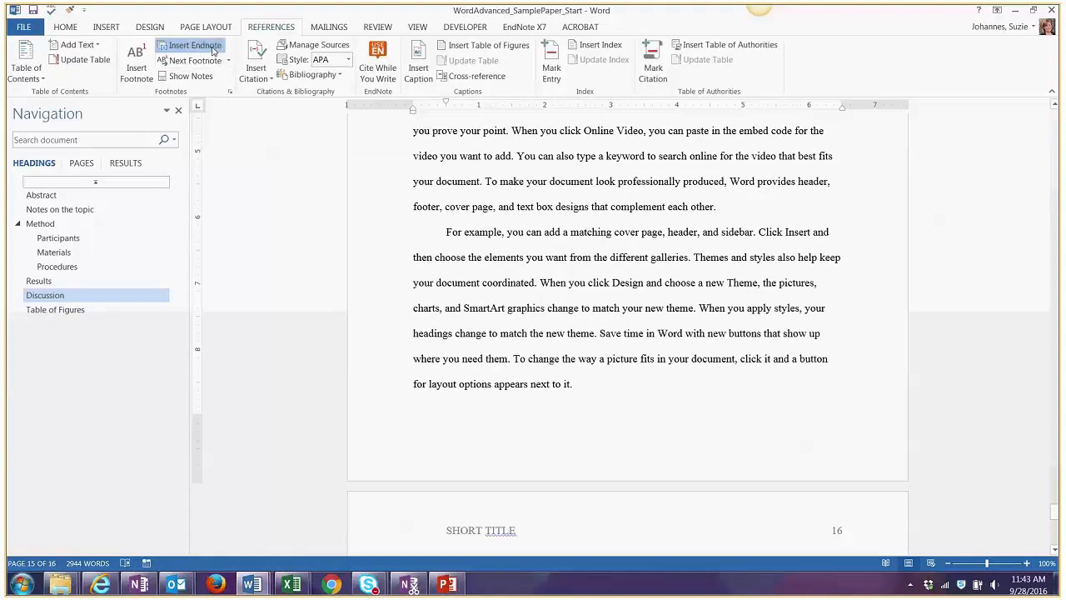
left_click(192, 45)
type("A")
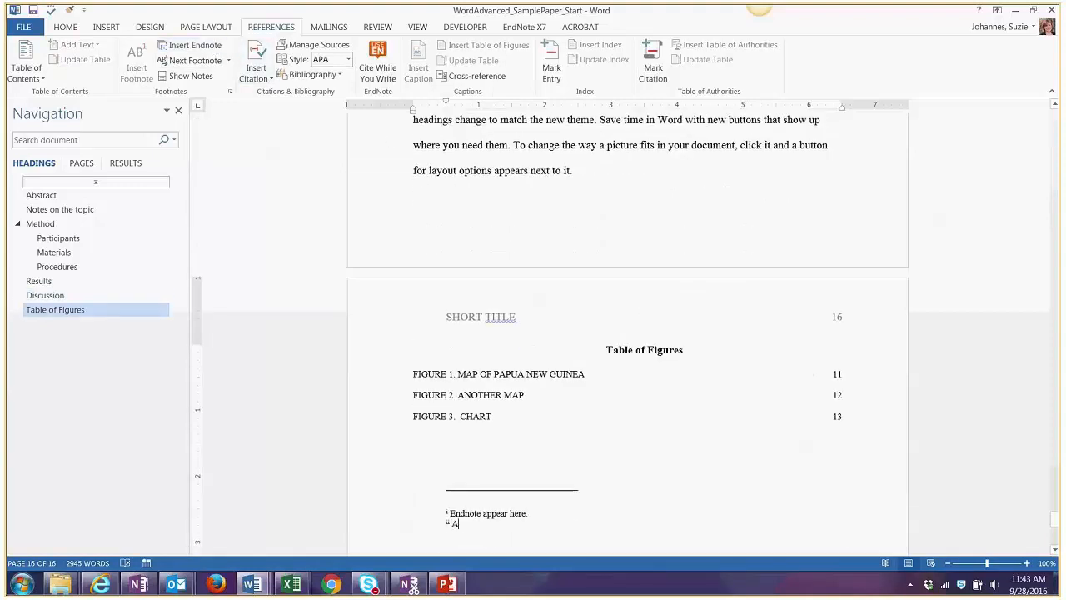
type("llow you t")
type("renumbera")
key("BackSpace")
type("and type.")
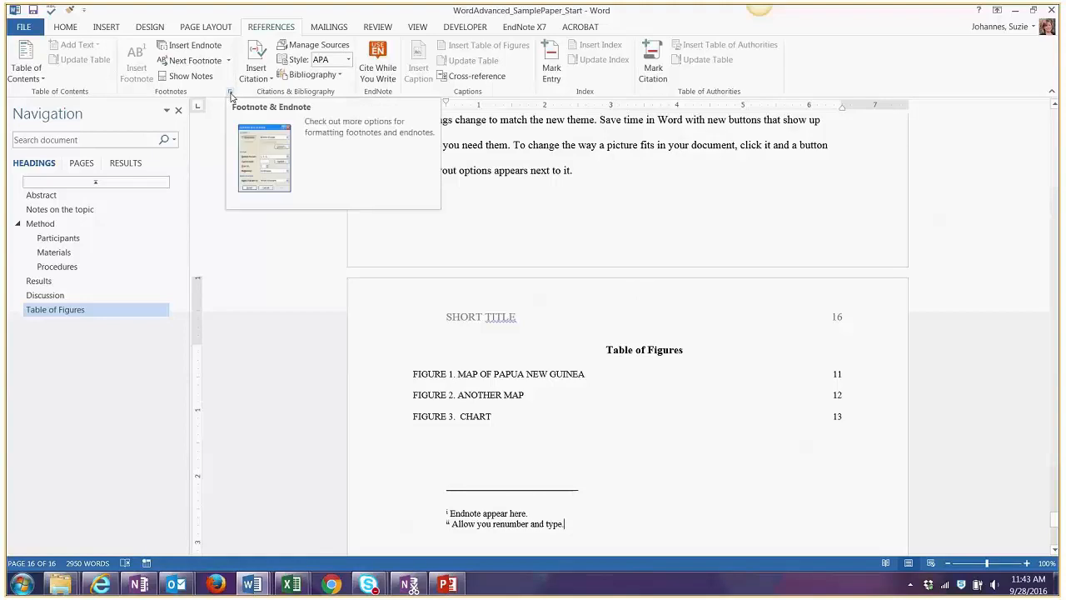
- View the footnote and endnote formatting options without changing them, and look over the endnotes below the table of figures
left_click(231, 93)
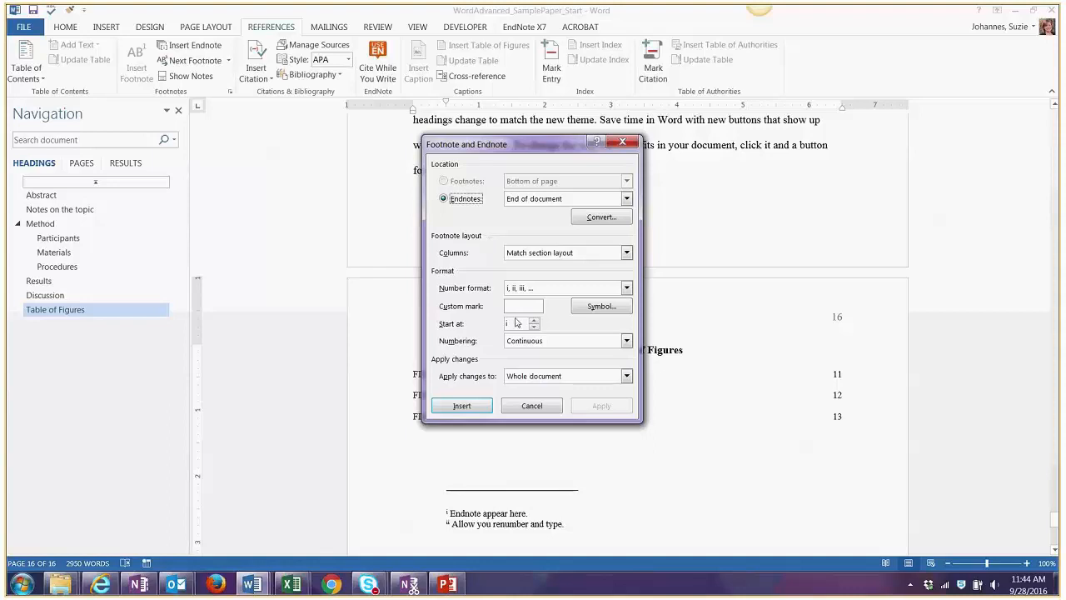
left_click(532, 406)
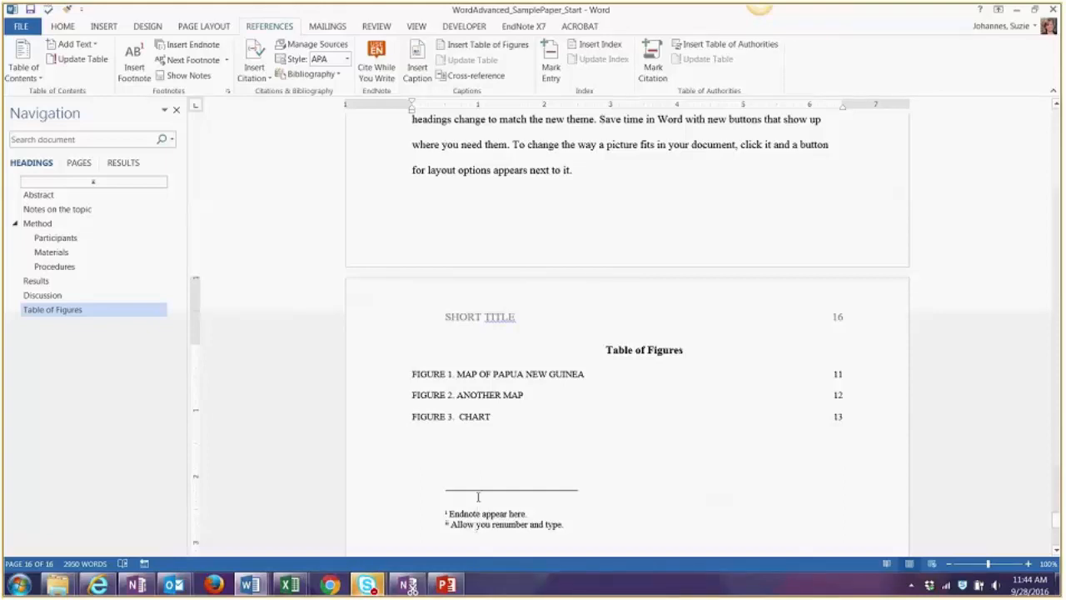
scroll(479, 494, "up", 2)
scroll(481, 494, "down", 3)
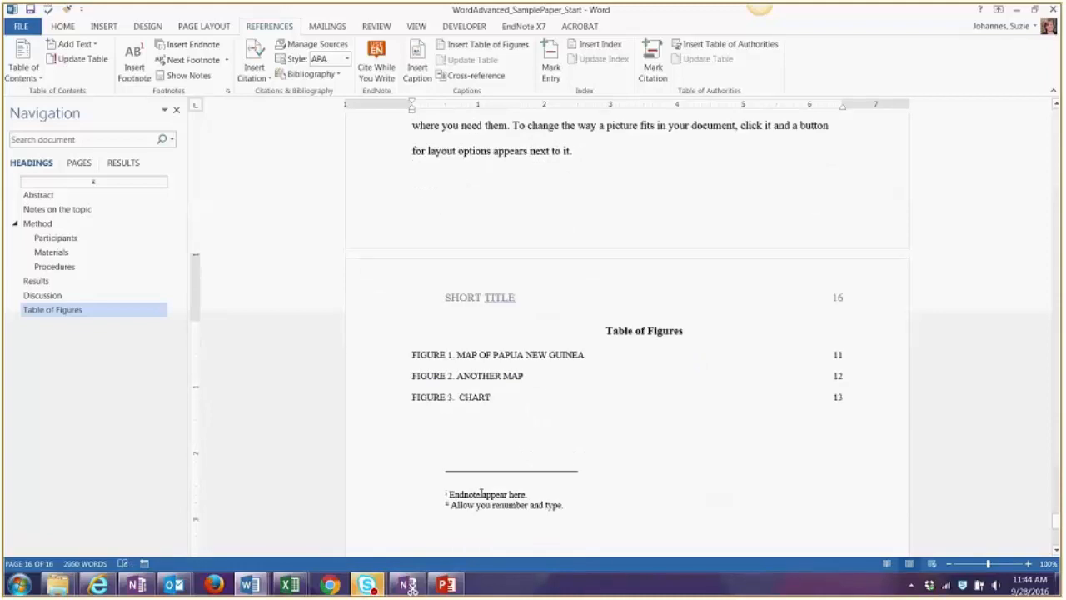
scroll(543, 491, "down", 3)
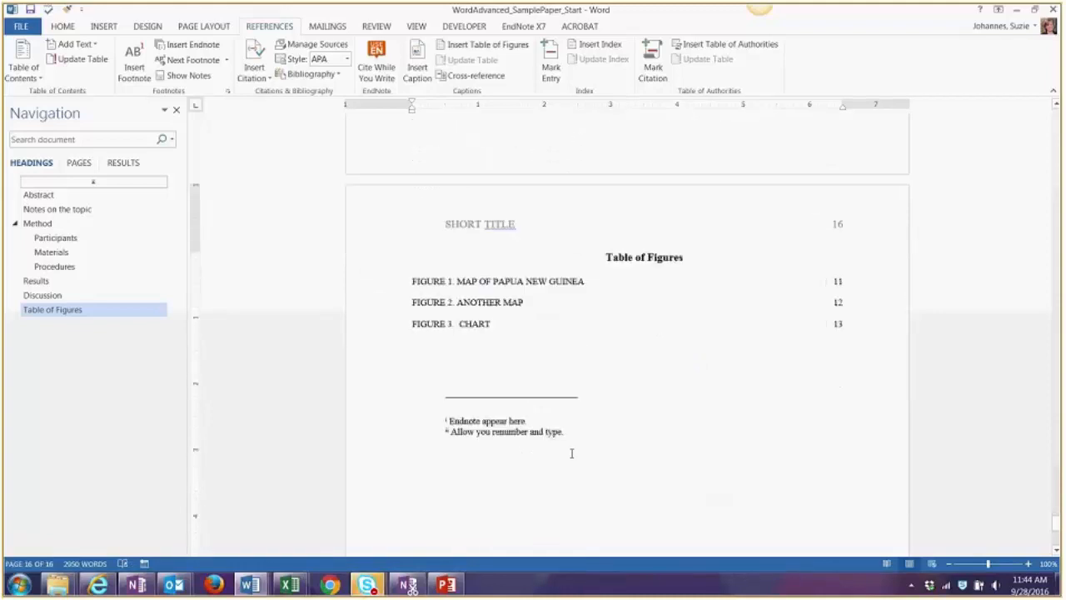
scroll(571, 454, "up", 2)
scroll(605, 385, "down", 15)
scroll(608, 394, "up", 8)
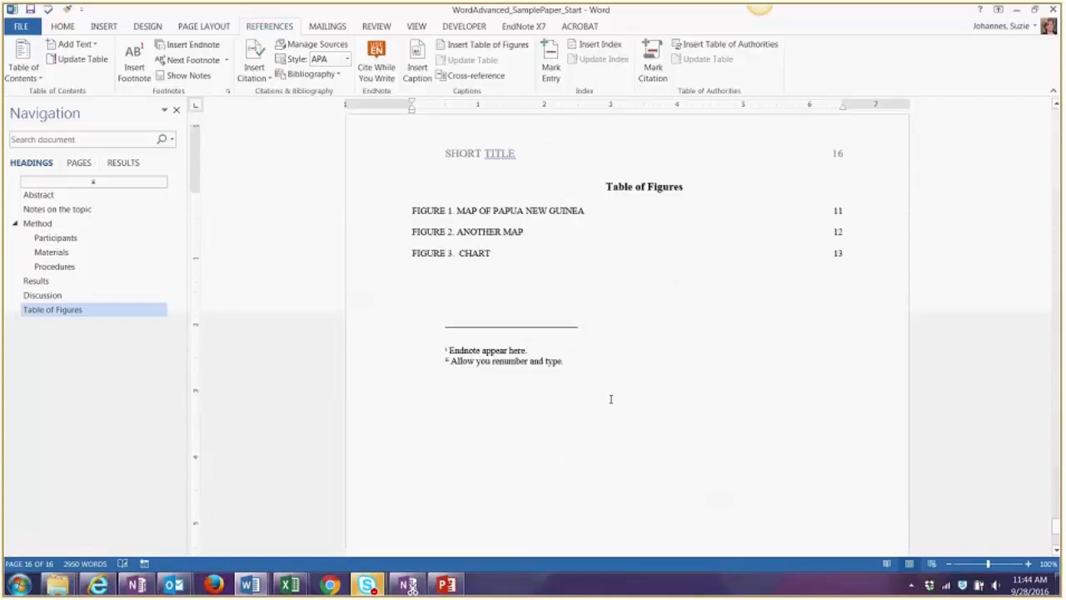
left_click(452, 310)
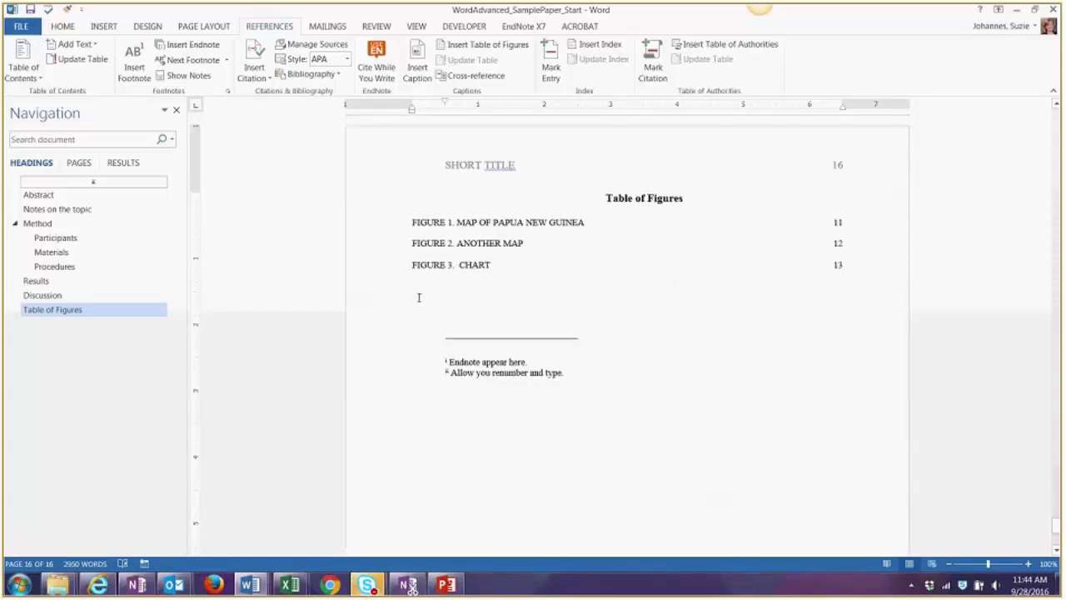
- Insert an endnote after "even on another device" on page 13 with the text "renumbering"
scroll(419, 297, "up", 15)
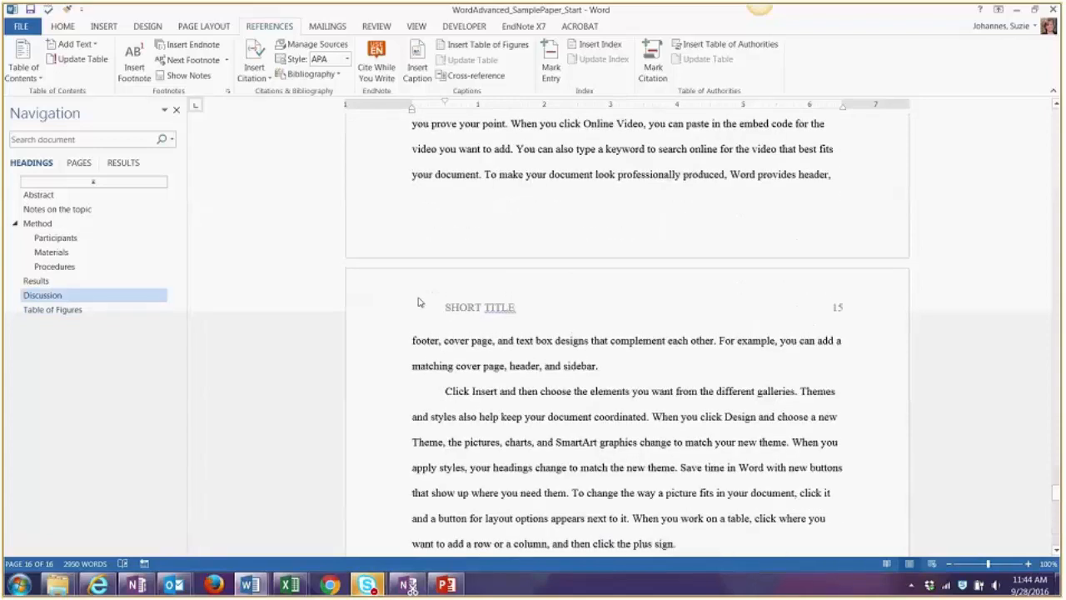
scroll(632, 401, "down", 15)
scroll(632, 400, "up", 10)
scroll(640, 404, "up", 3)
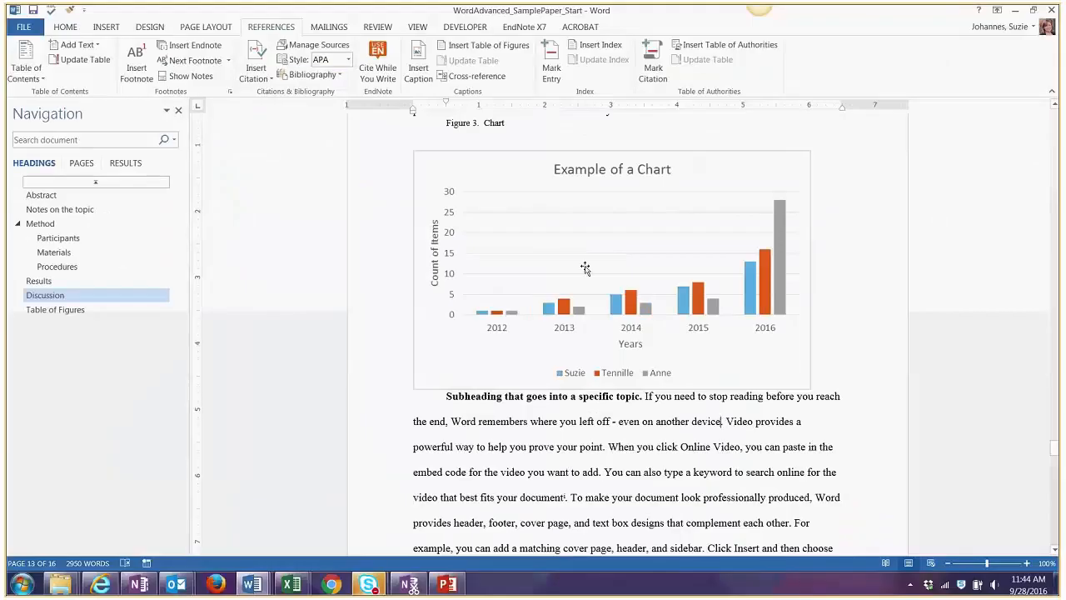
left_click(195, 45)
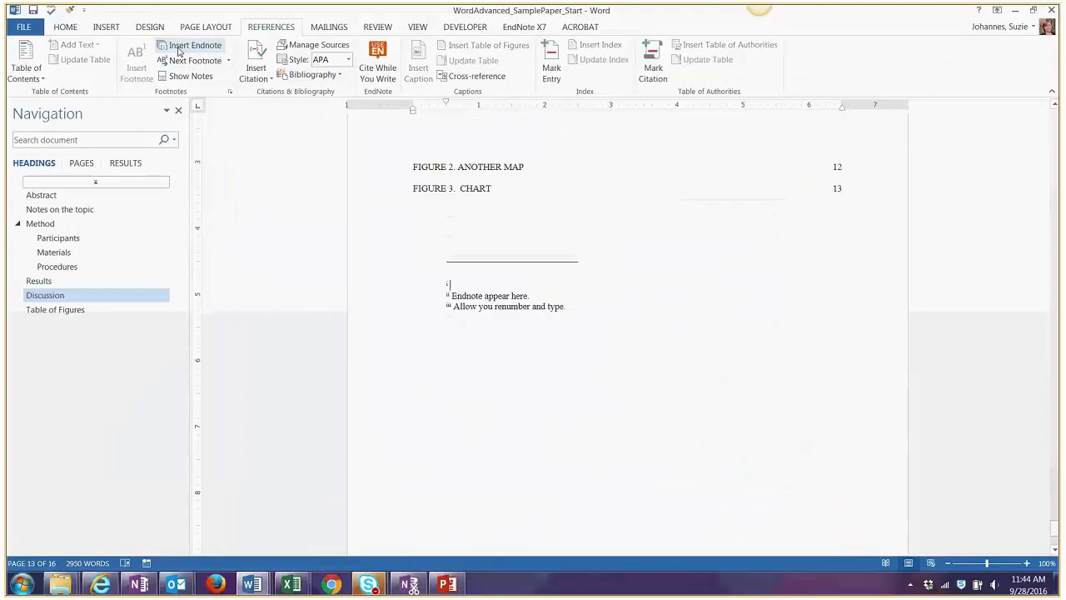
scroll(515, 270, "up", 2)
type("renumbering")
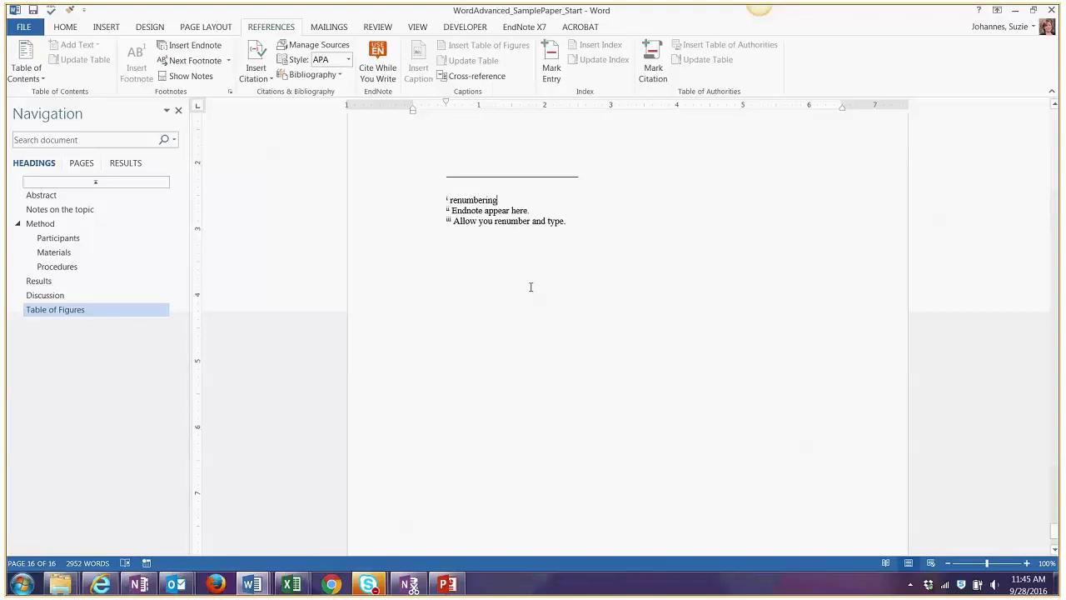
- Examine the numbering of the endnotes on page 16 and of their reference marks in the body text on page 13
scroll(531, 286, "up", 3)
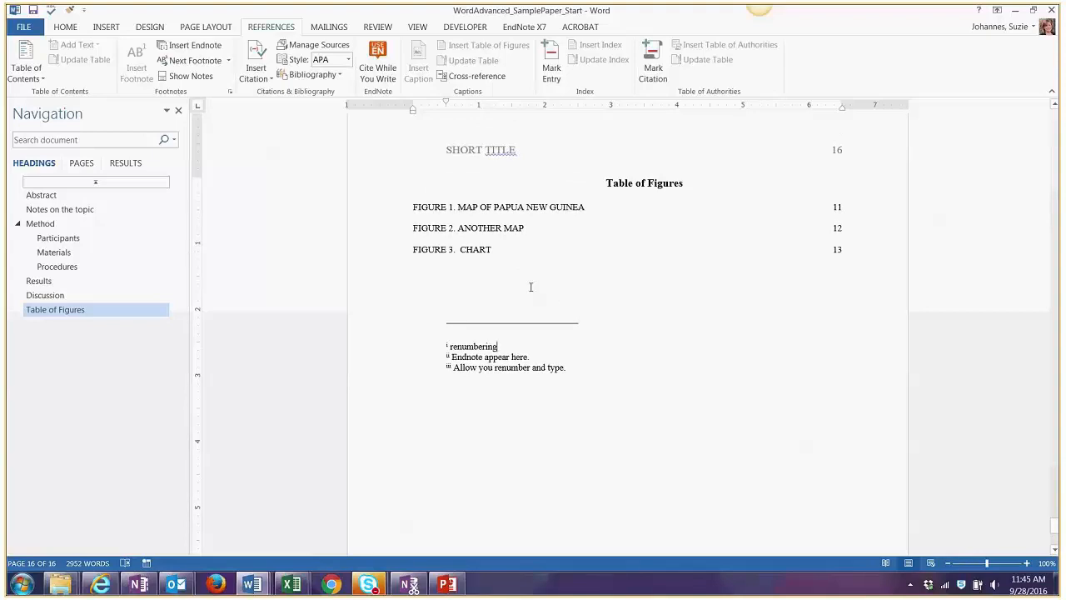
scroll(531, 286, "up", 6)
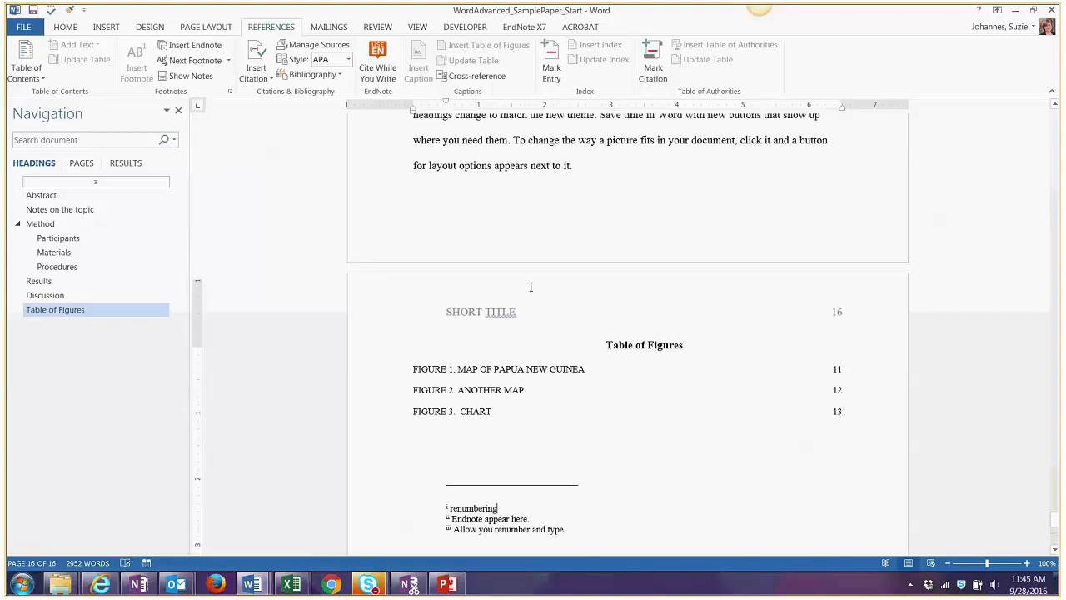
scroll(769, 385, "down", 3)
scroll(666, 404, "down", 3)
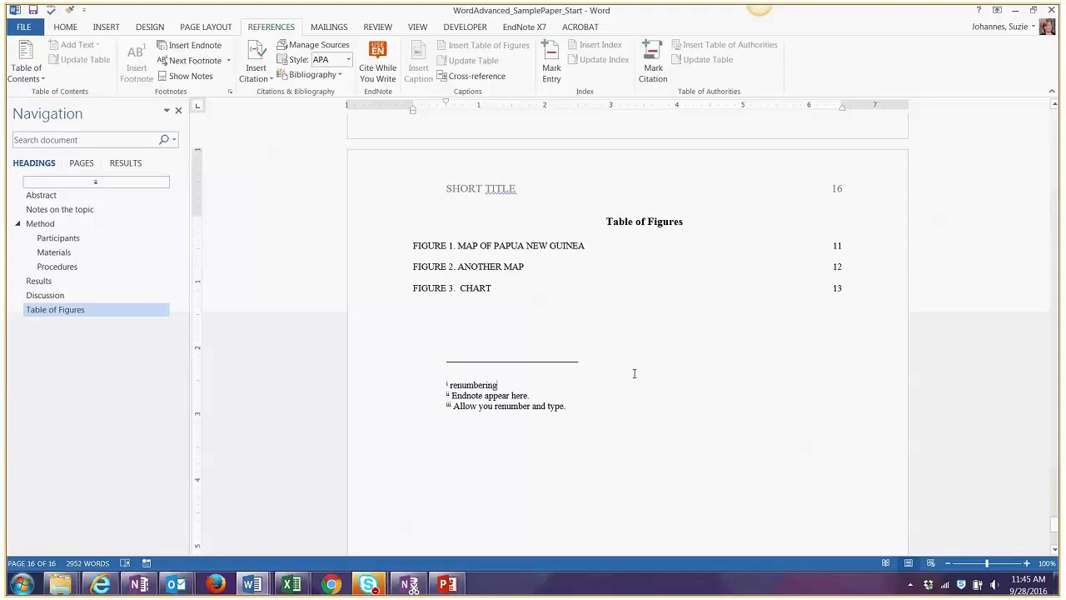
scroll(634, 373, "up", 10)
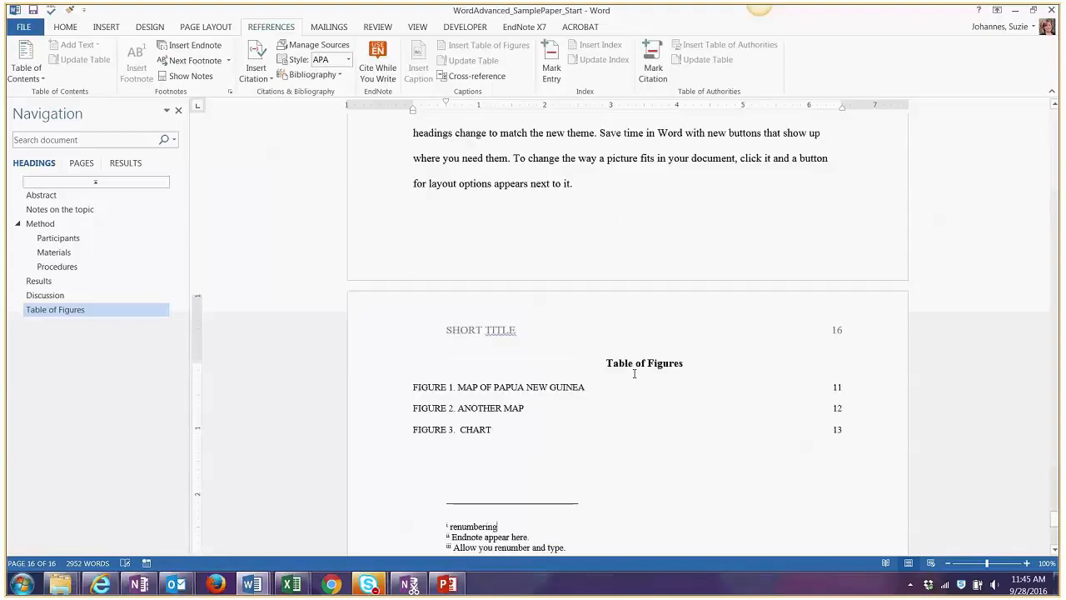
scroll(634, 374, "up", 10)
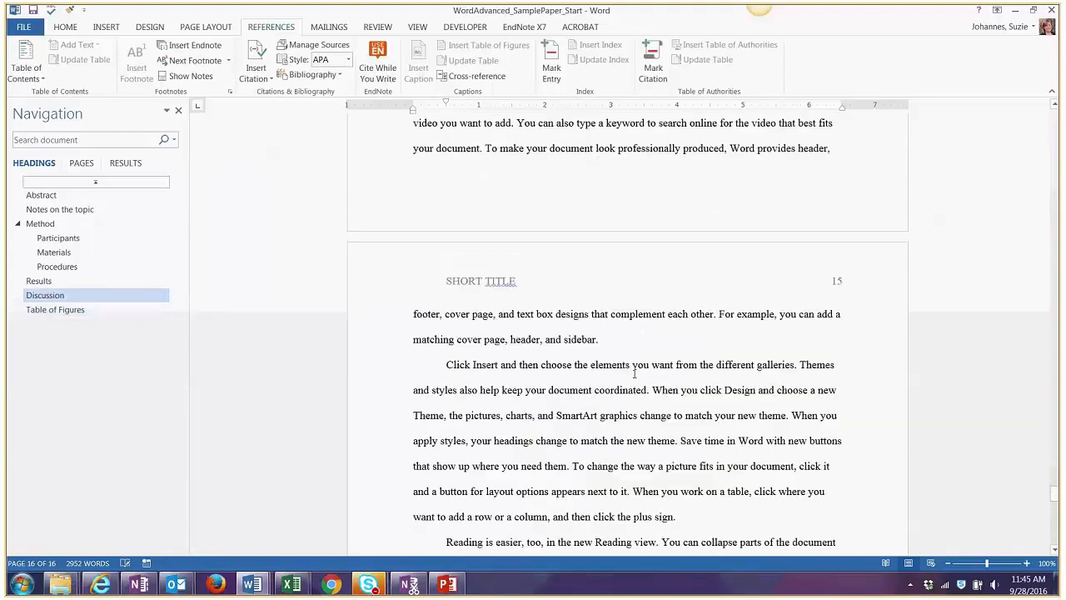
scroll(634, 373, "up", 10)
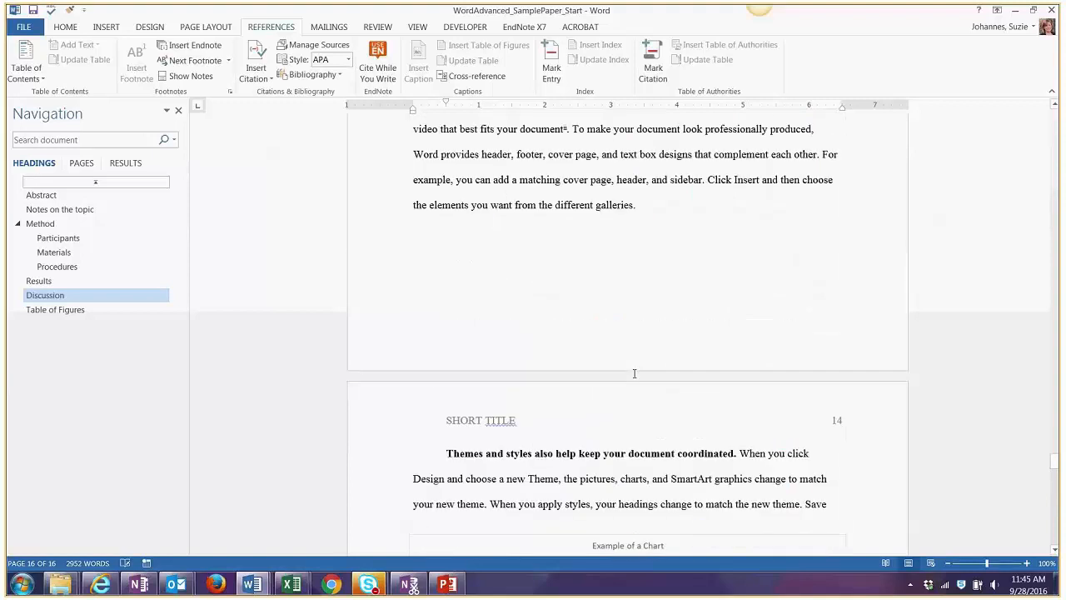
- Mark all occurrences of "Video" as index entries, starting from the first word of the Abstract paragraph
scroll(660, 312, "up", 5)
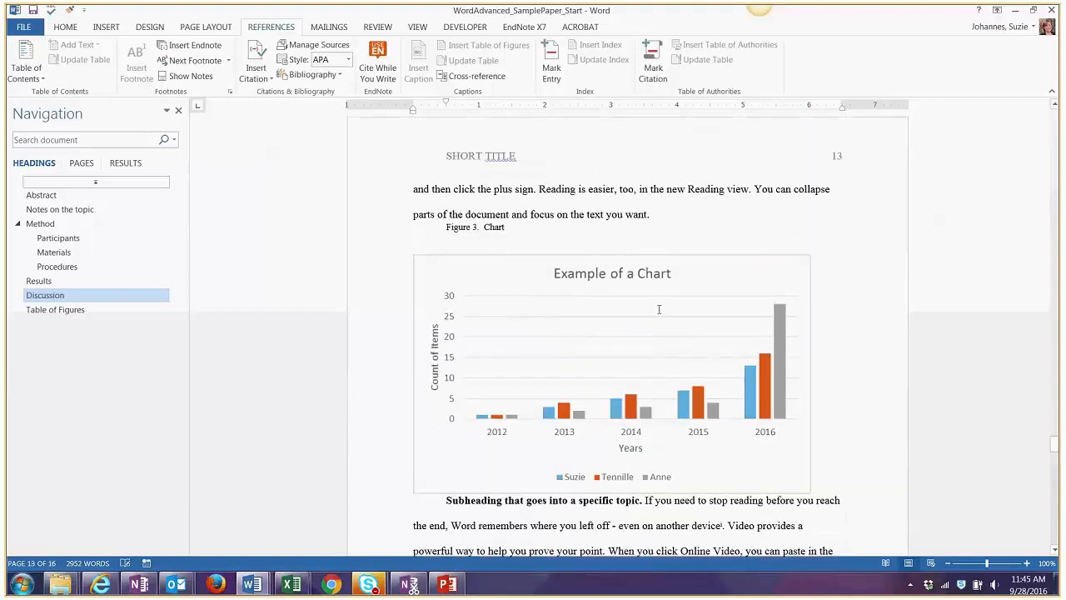
left_click(82, 198)
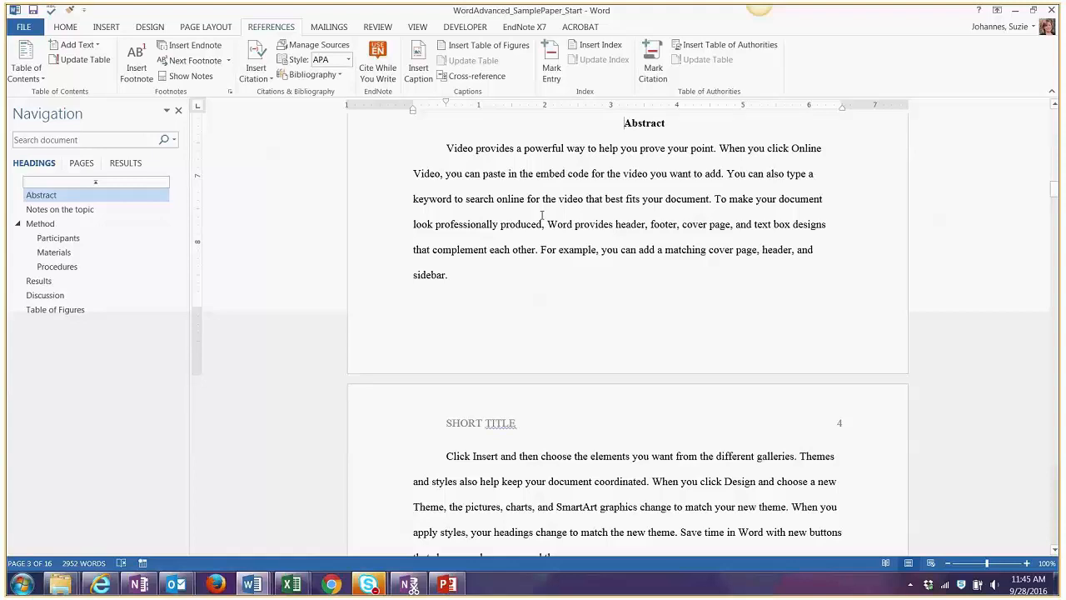
scroll(542, 214, "down", 2)
scroll(542, 215, "up", 5)
scroll(543, 217, "down", 2)
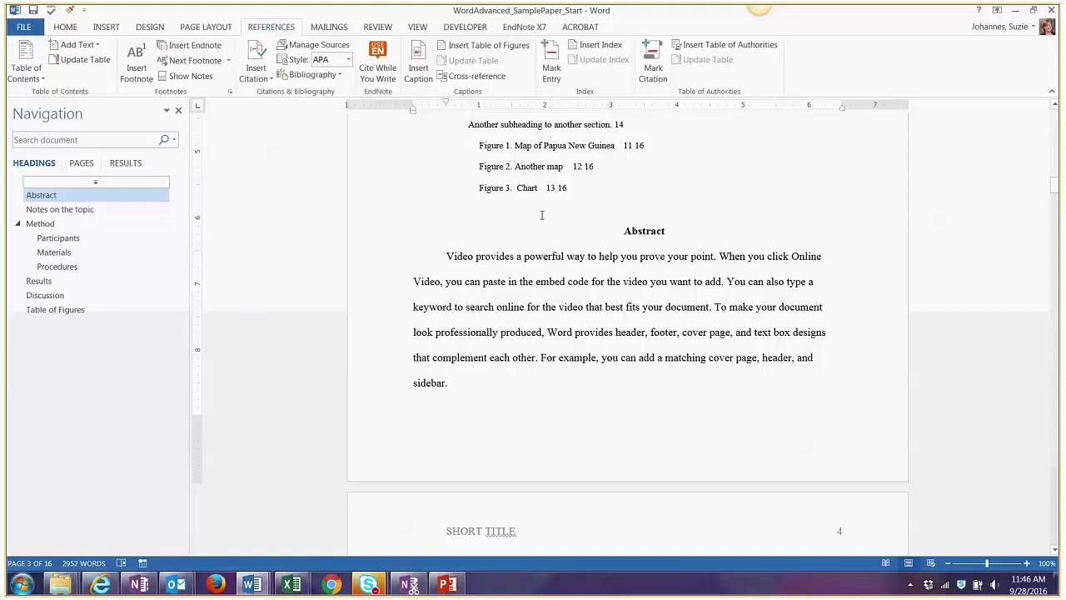
left_click(475, 256)
left_click_drag(469, 256, 446, 260)
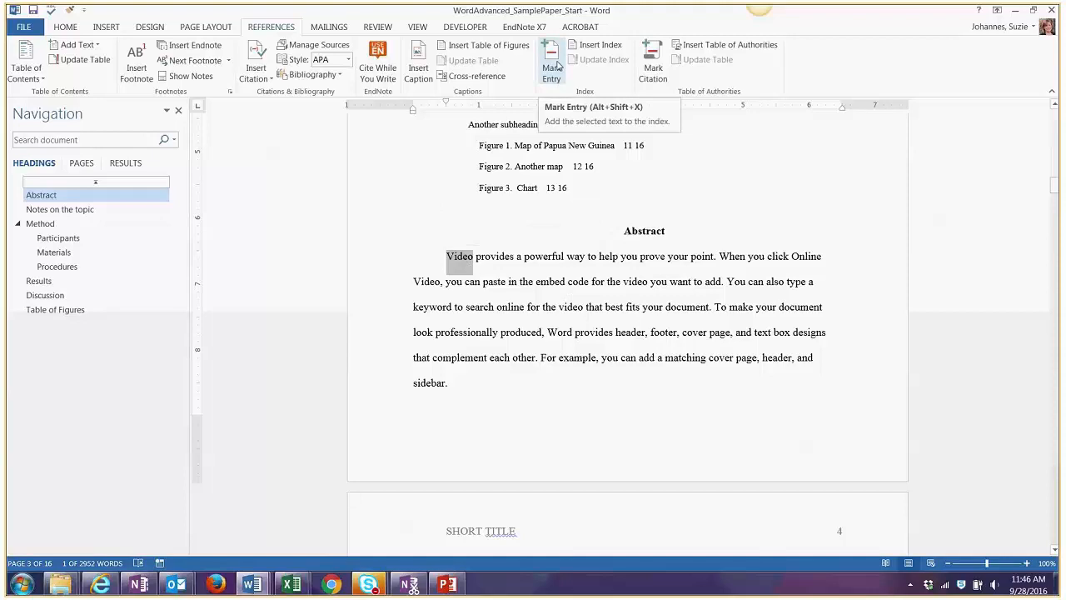
left_click(555, 67)
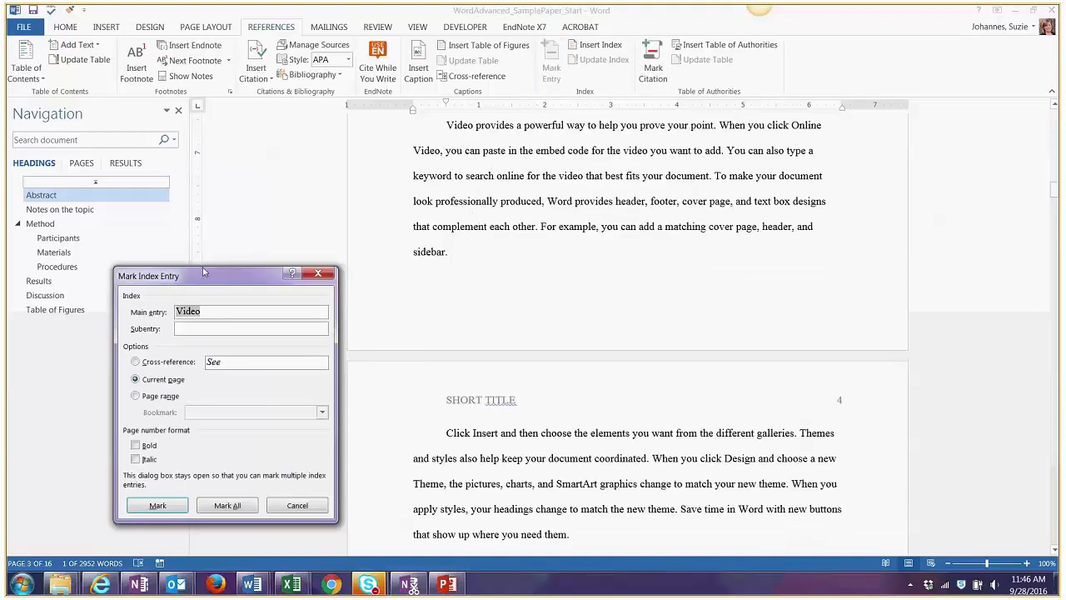
left_click_drag(202, 270, 181, 135)
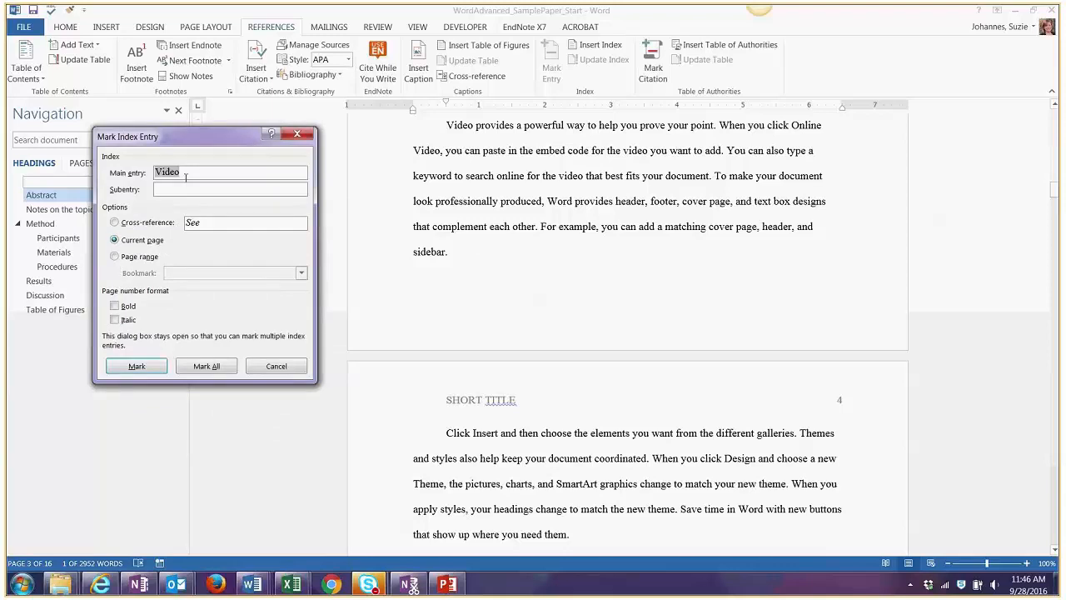
left_click(464, 267)
scroll(483, 309, "up", 3)
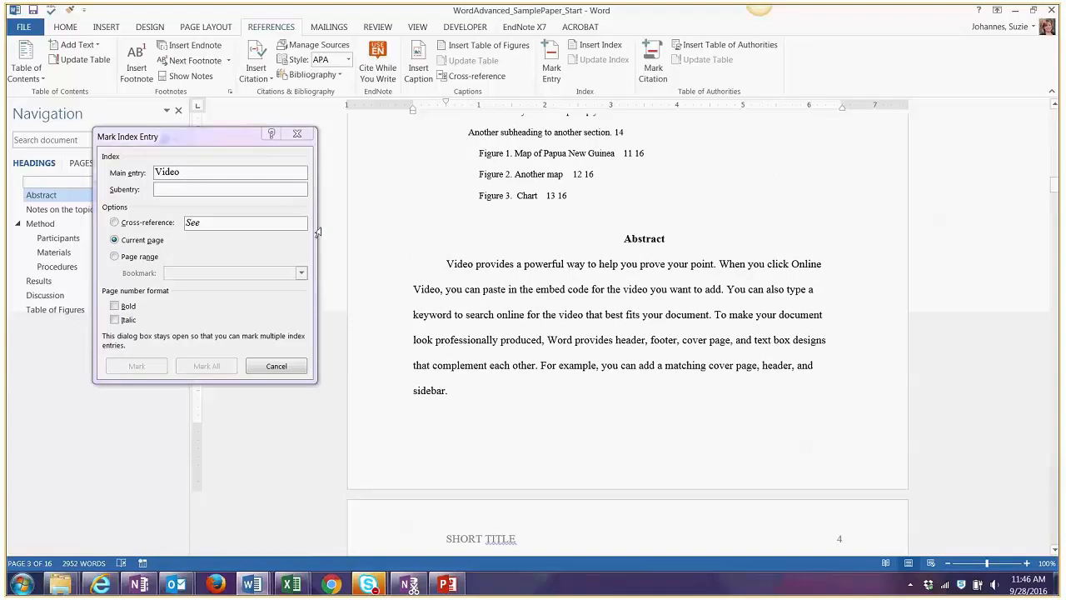
left_click_drag(474, 264, 448, 265)
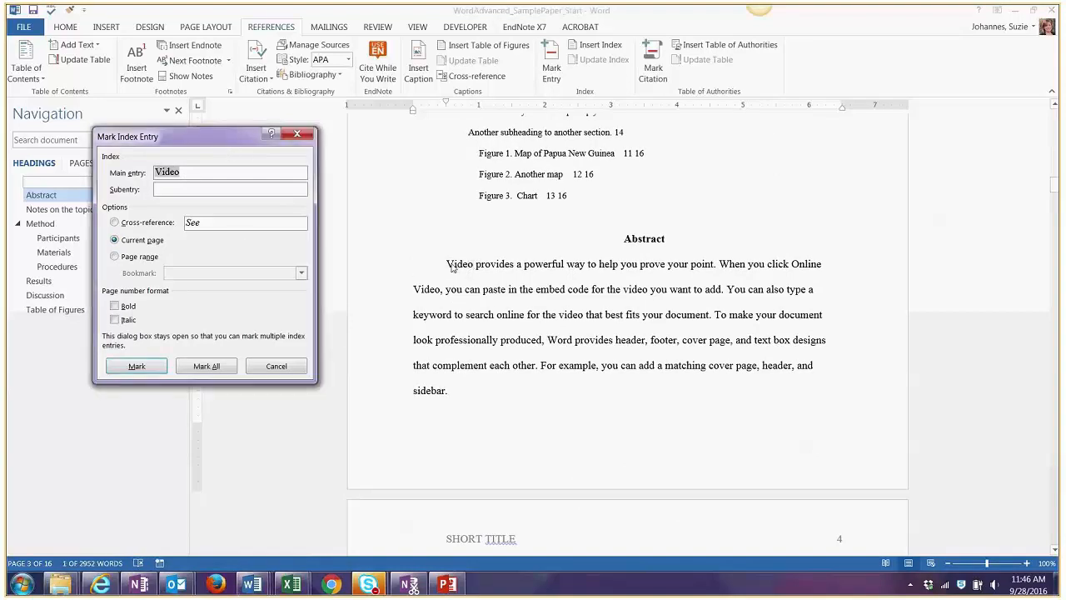
left_click(232, 367)
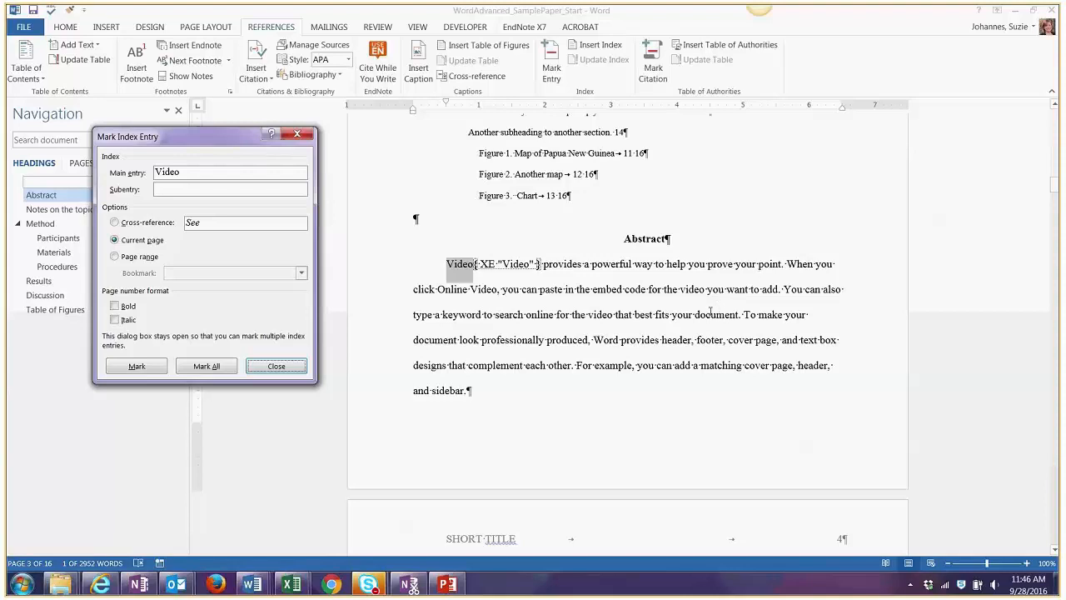
- Mark all occurrences of "Word" as index entries, using the word in the Abstract paragraph on page 3
left_click(710, 312)
left_click_drag(594, 340, 621, 340)
left_click(270, 292)
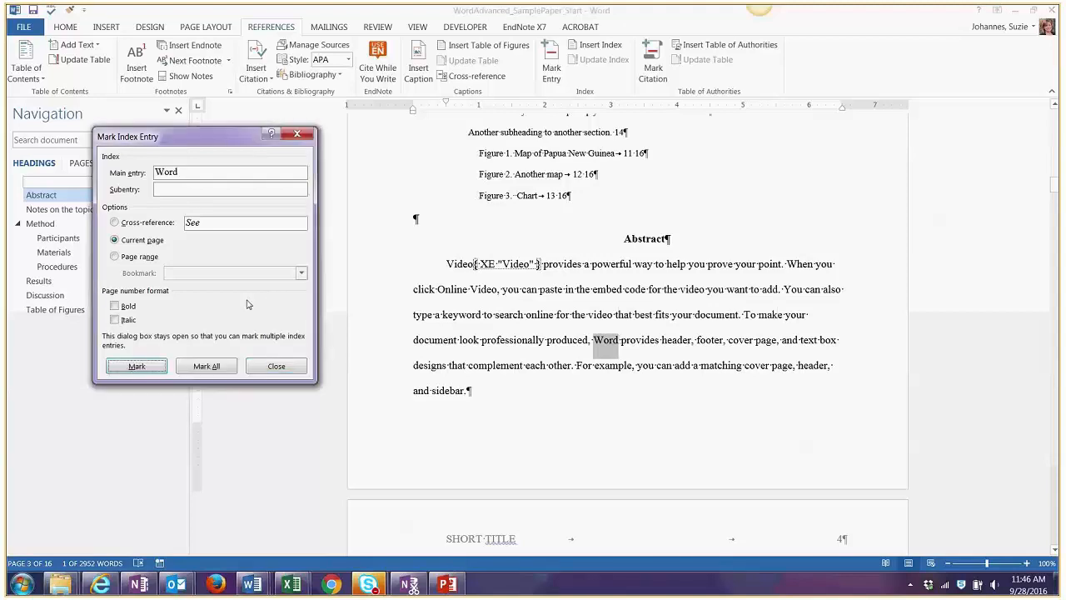
left_click(205, 367)
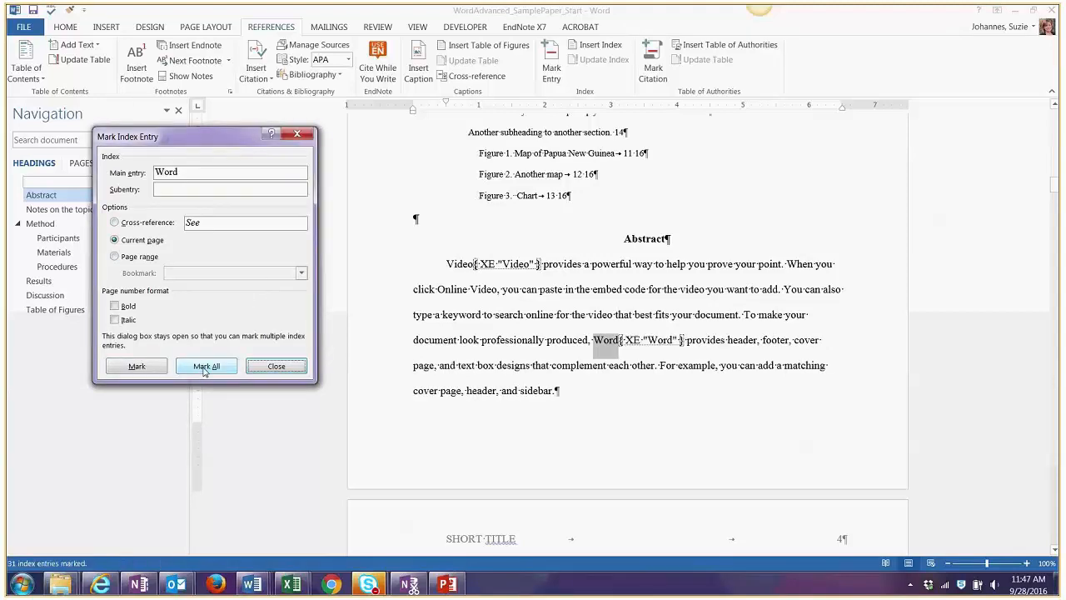
- Mark all occurrences of "Design" as index entries, using the word in the first paragraph of page 4
scroll(717, 358, "down", 5)
mouse_move(723, 344)
left_mouse_down()
mouse_move(760, 345)
mouse_move(723, 345)
left_mouse_up()
left_click(757, 345)
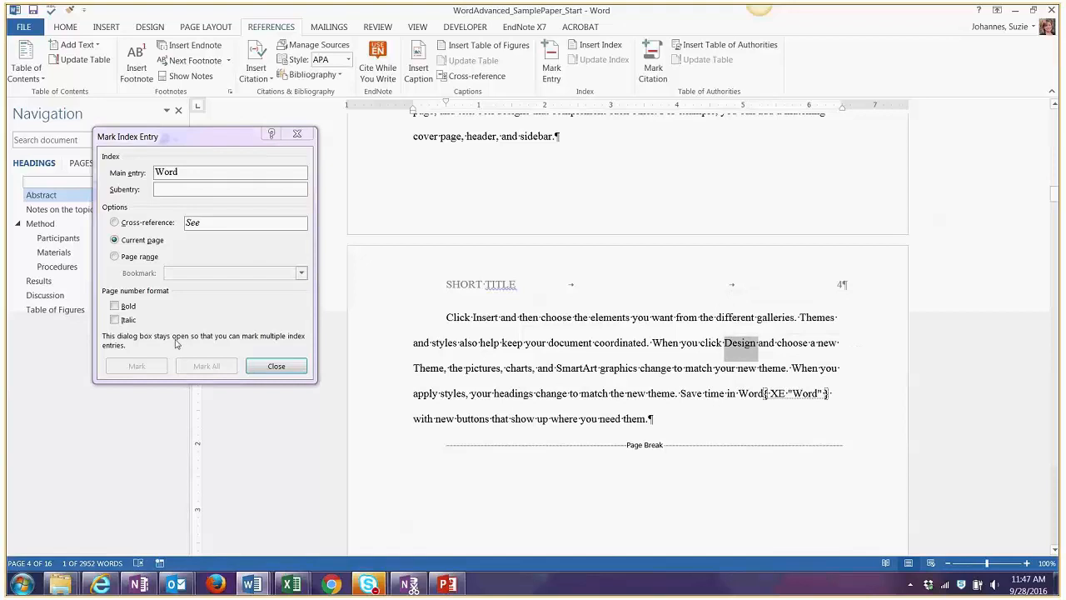
left_click(201, 226)
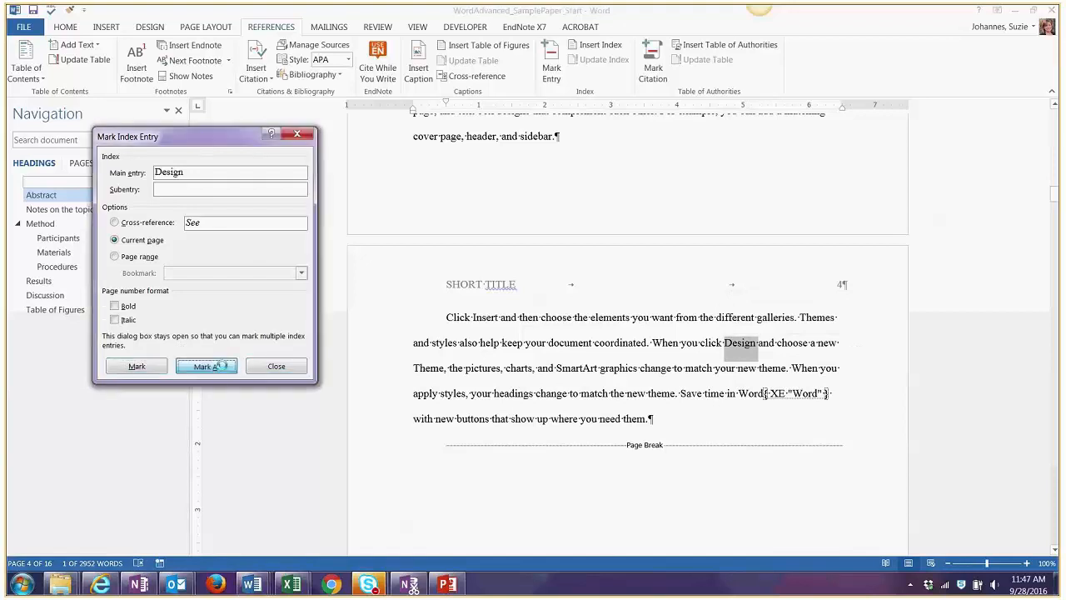
left_click(206, 366)
- Mark all occurrences of "SmartArt" as index entries, using the word in the page 4 paragraph
left_click_drag(636, 369, 681, 372)
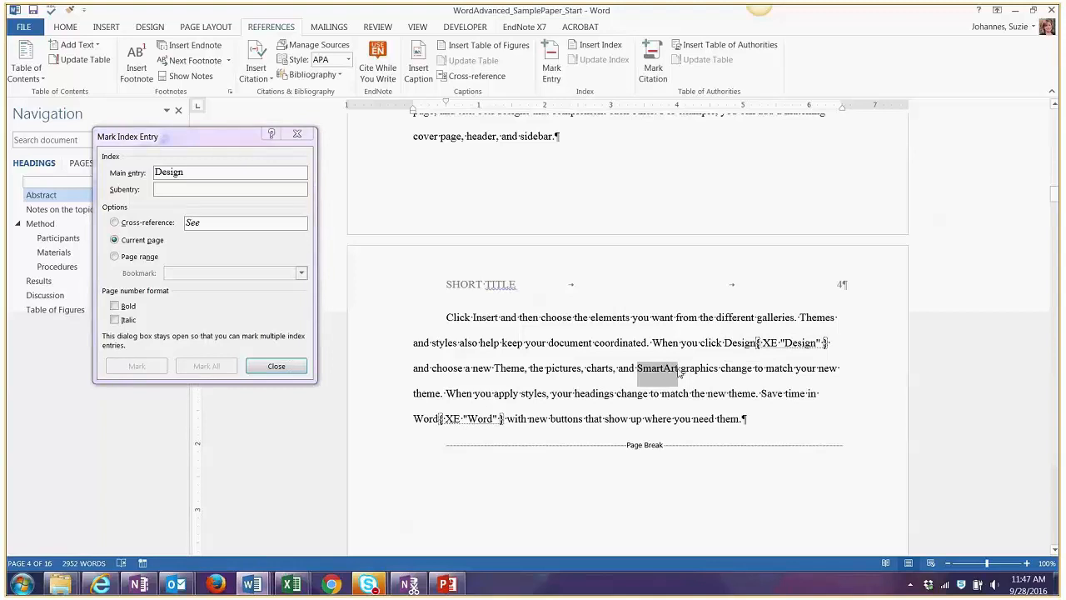
left_click(212, 307)
left_click(225, 366)
left_click(506, 381)
- Mark "Online Video" in the Abstract as an index entry with the cross-reference "See Video", and finish marking entries
scroll(508, 381, "up", 5)
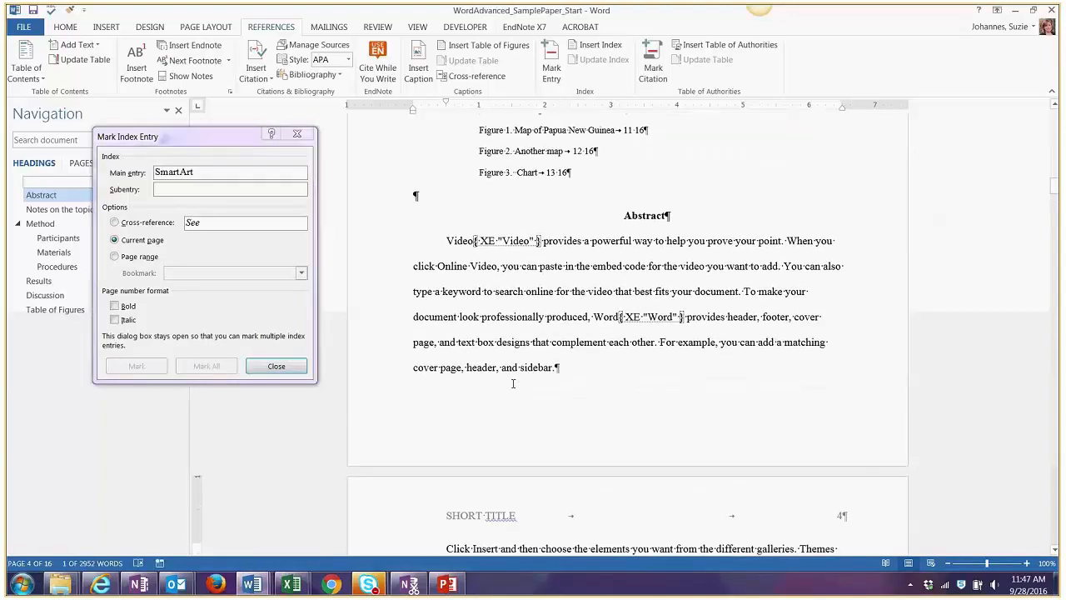
scroll(472, 259, "up", 1)
scroll(269, 148, "up", 2)
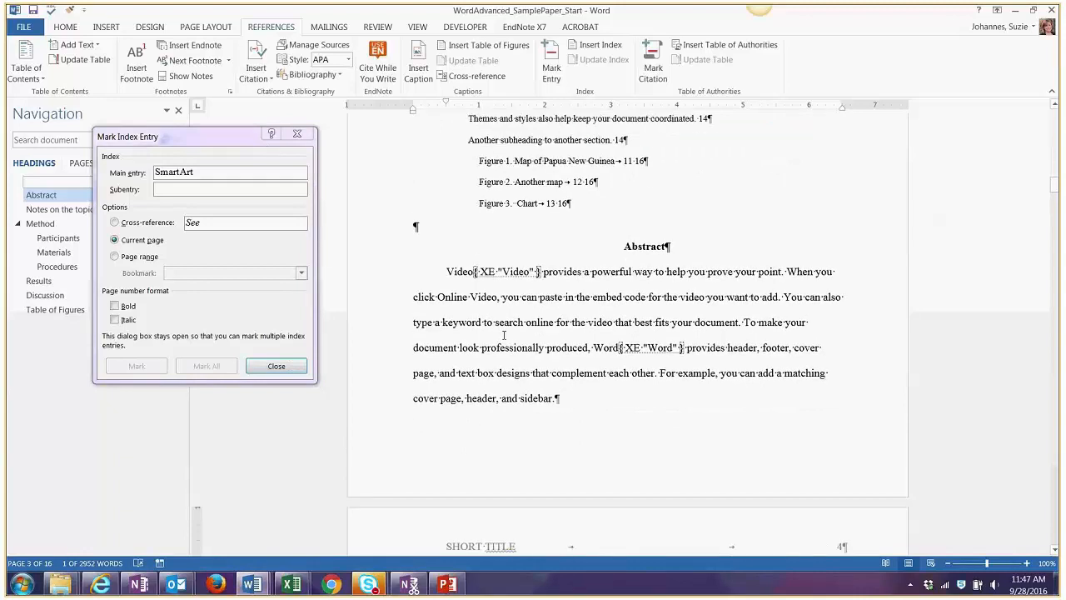
left_click_drag(497, 297, 436, 299)
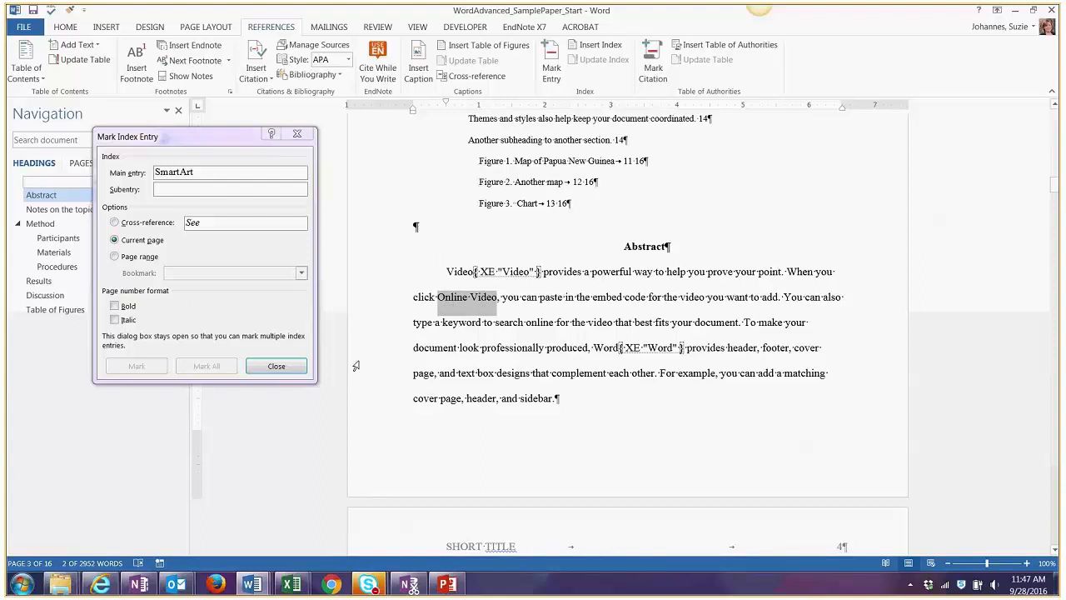
left_click(205, 239)
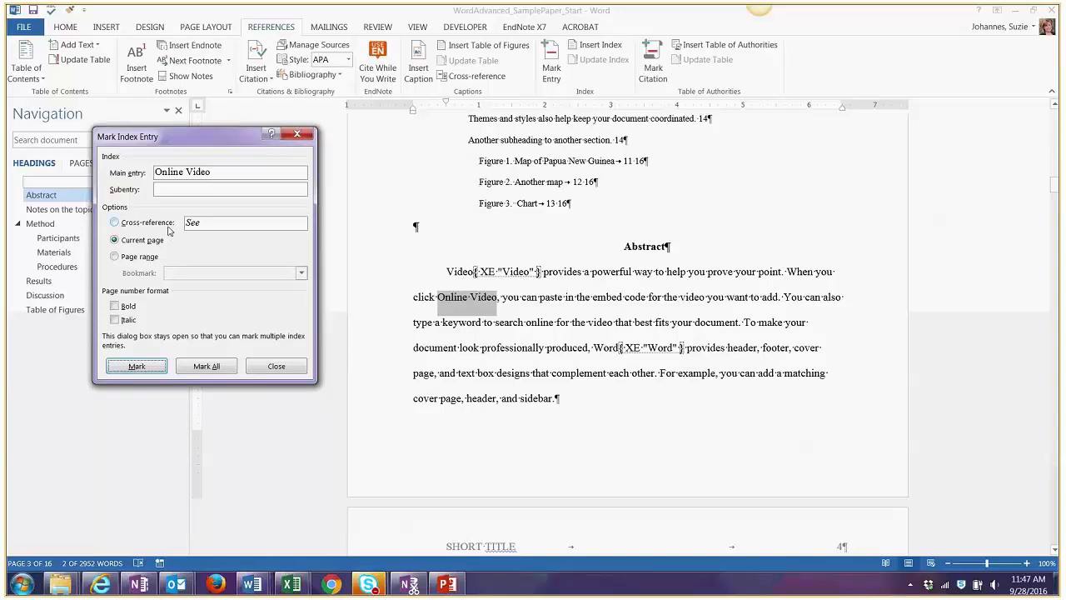
left_click(116, 223)
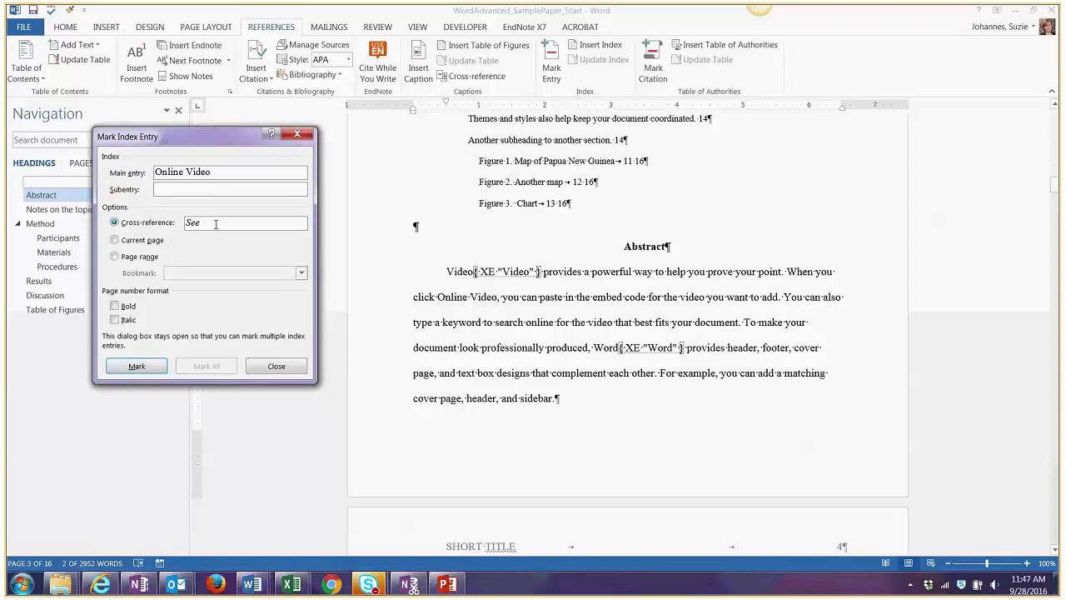
type("Video")
left_click(137, 367)
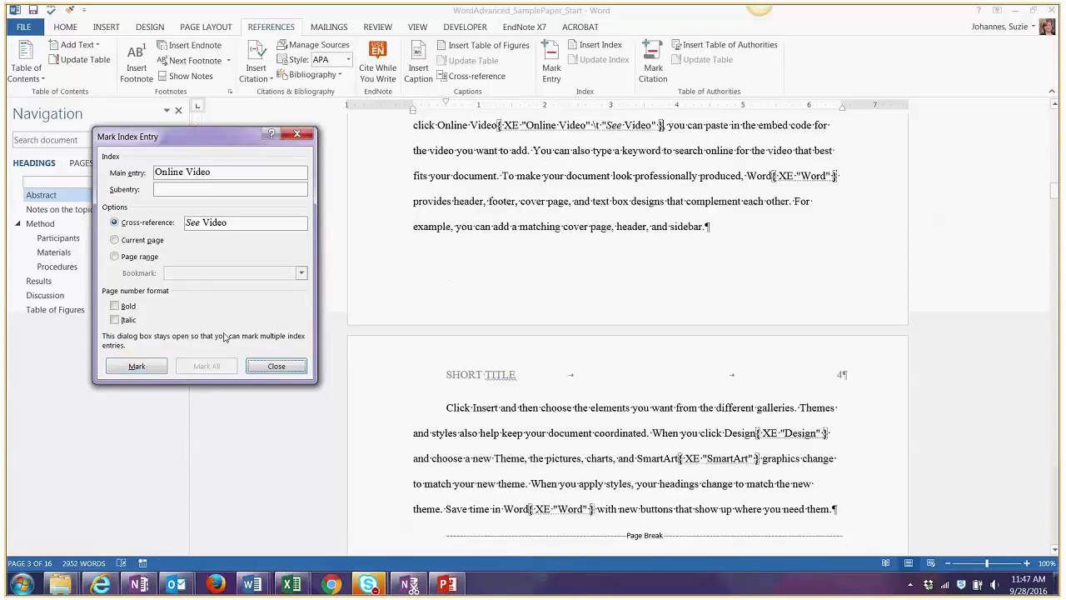
left_click(266, 370)
- Insert an indented two-column index with template formatting below the table of figures on page 16, and hide the formatting marks
scroll(562, 419, "down", 5)
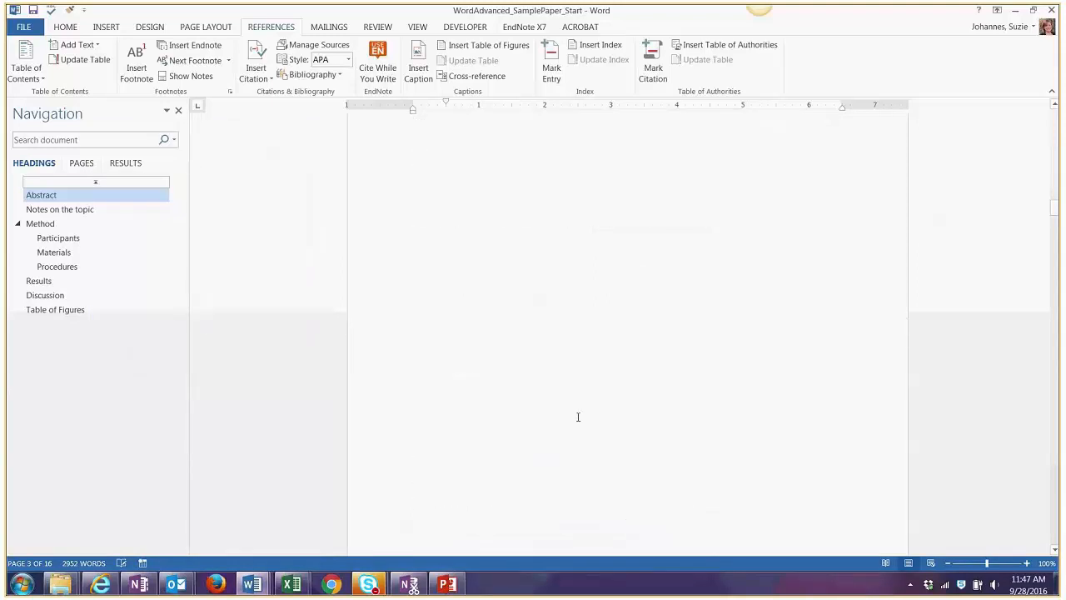
left_click_drag(1056, 214, 1055, 283)
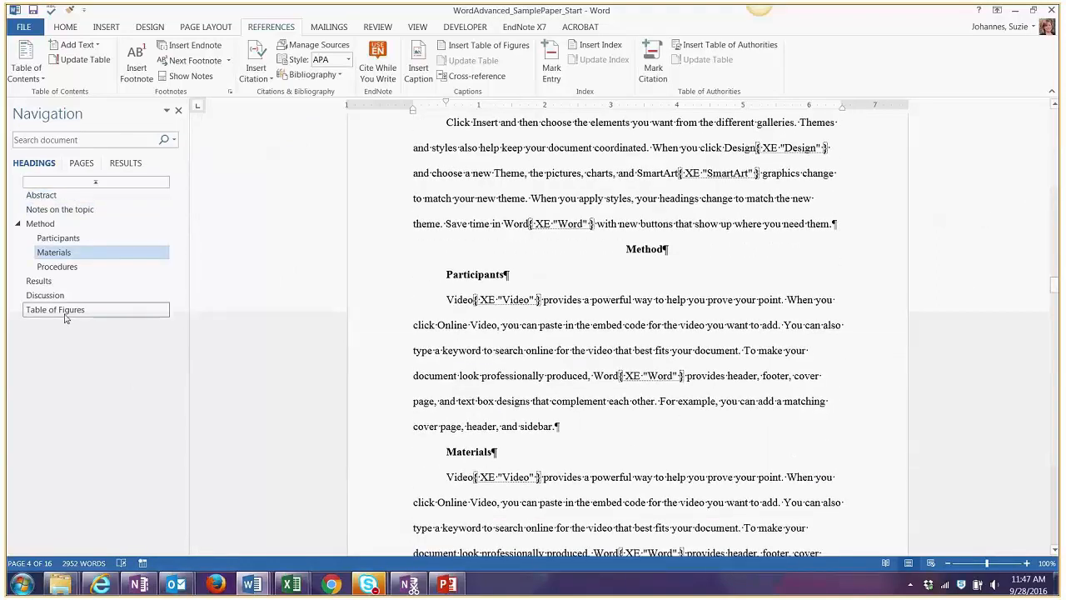
left_click(65, 315)
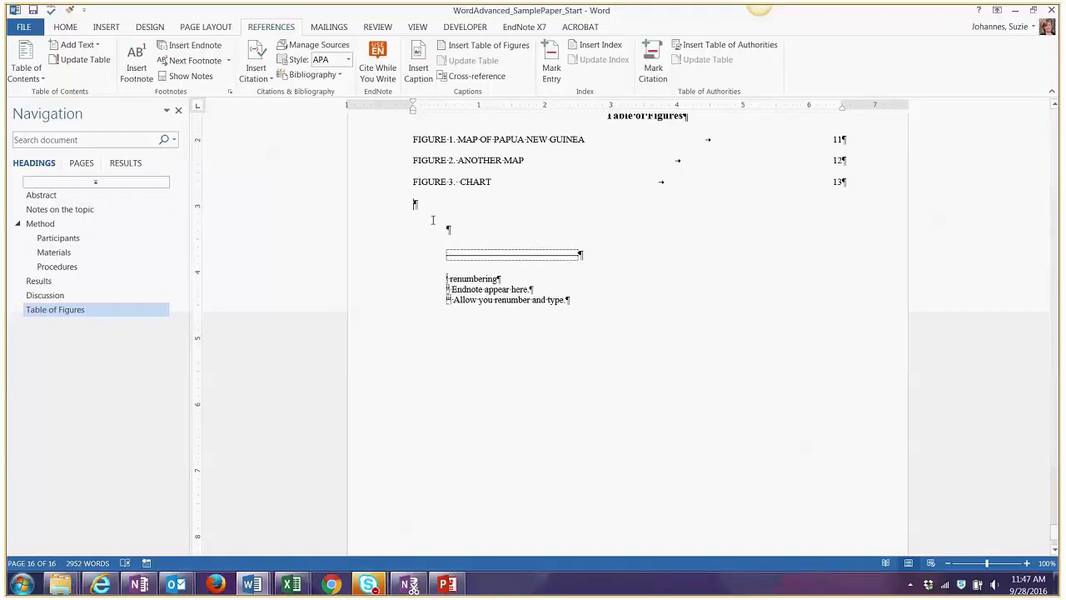
scroll(505, 205, "up", 2)
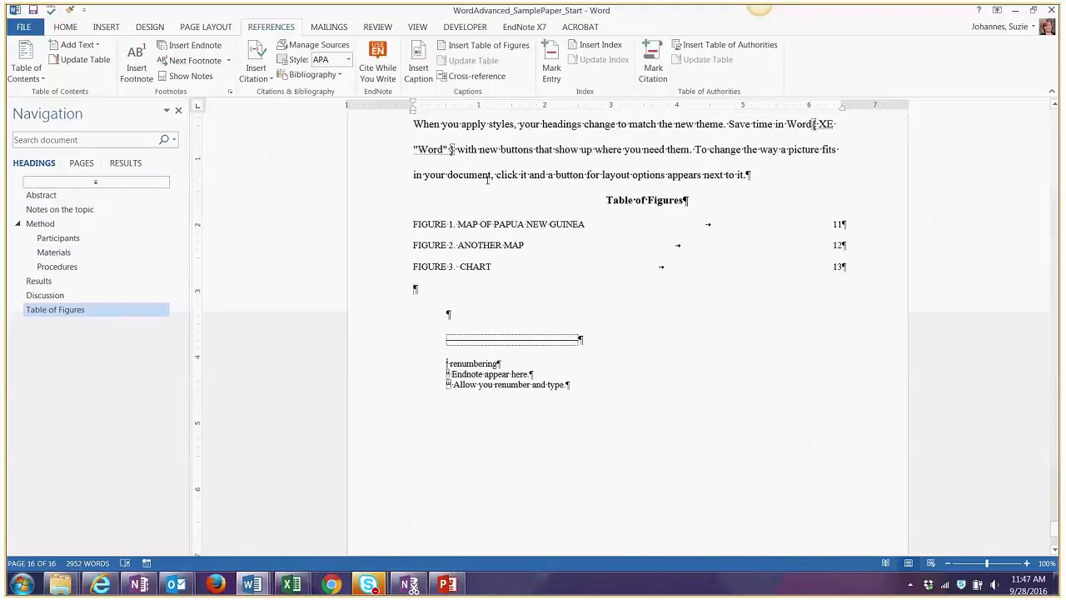
left_click(589, 48)
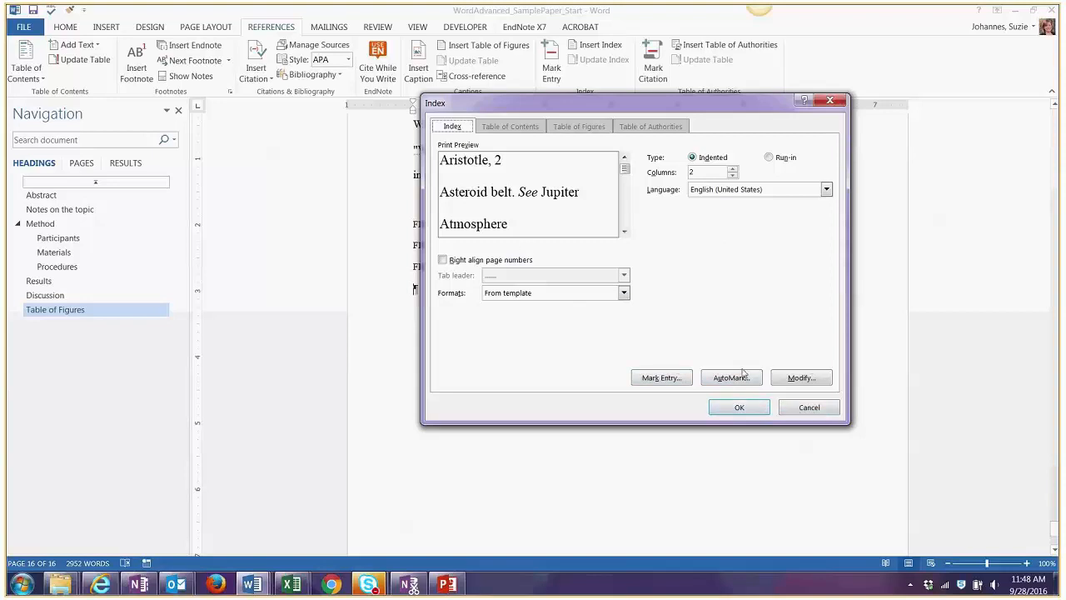
left_click(756, 408)
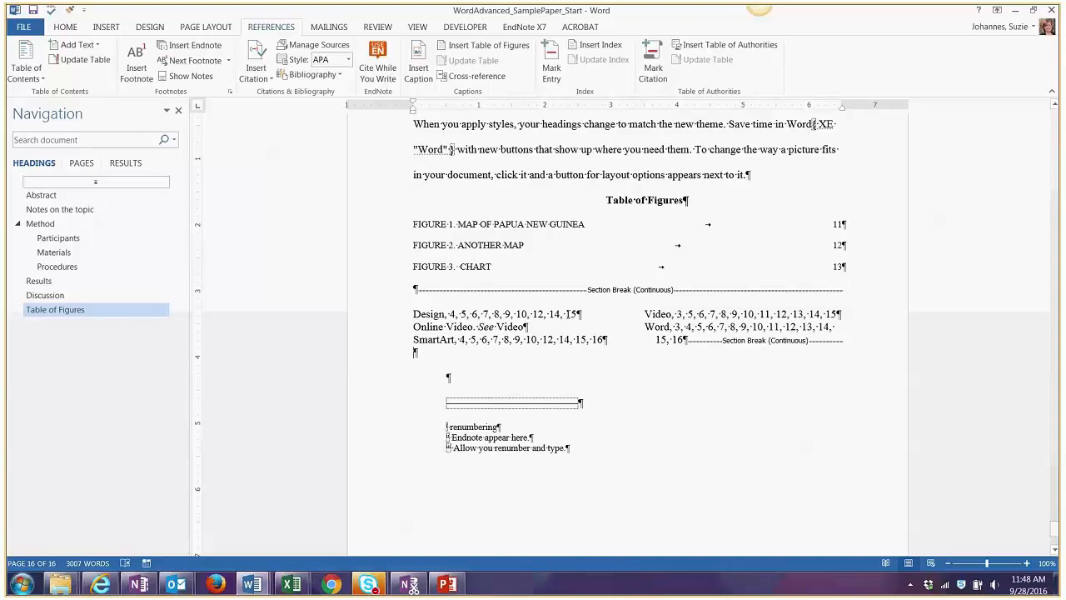
left_click(67, 30)
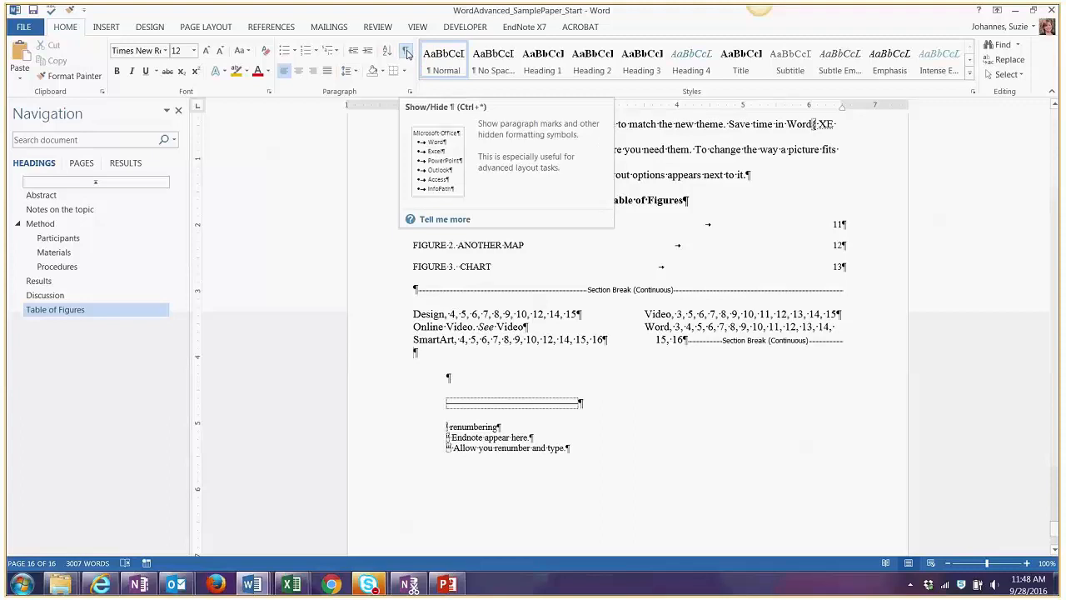
left_click(407, 52)
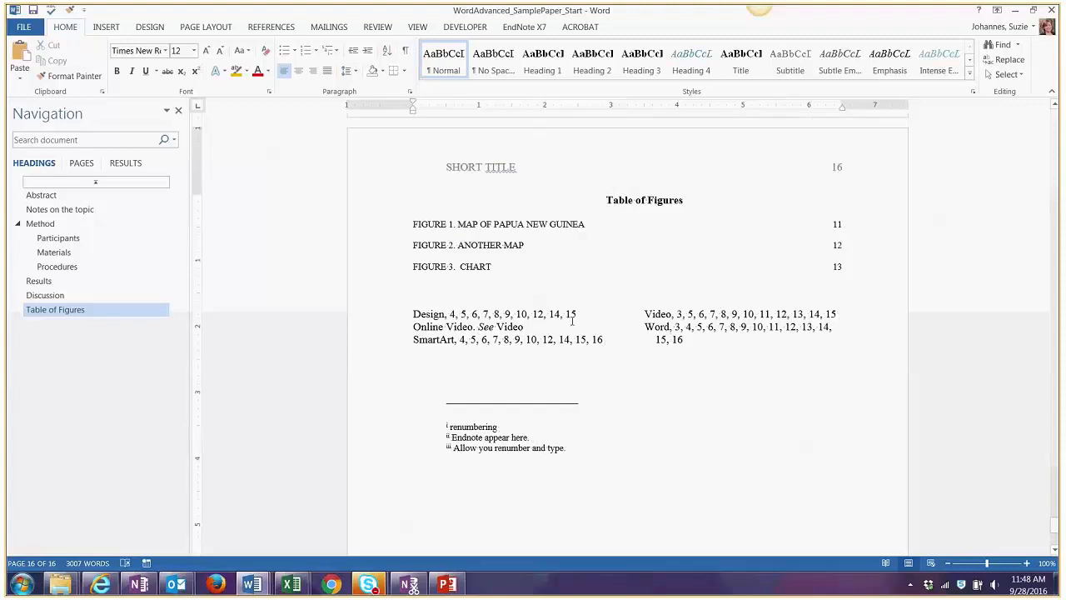
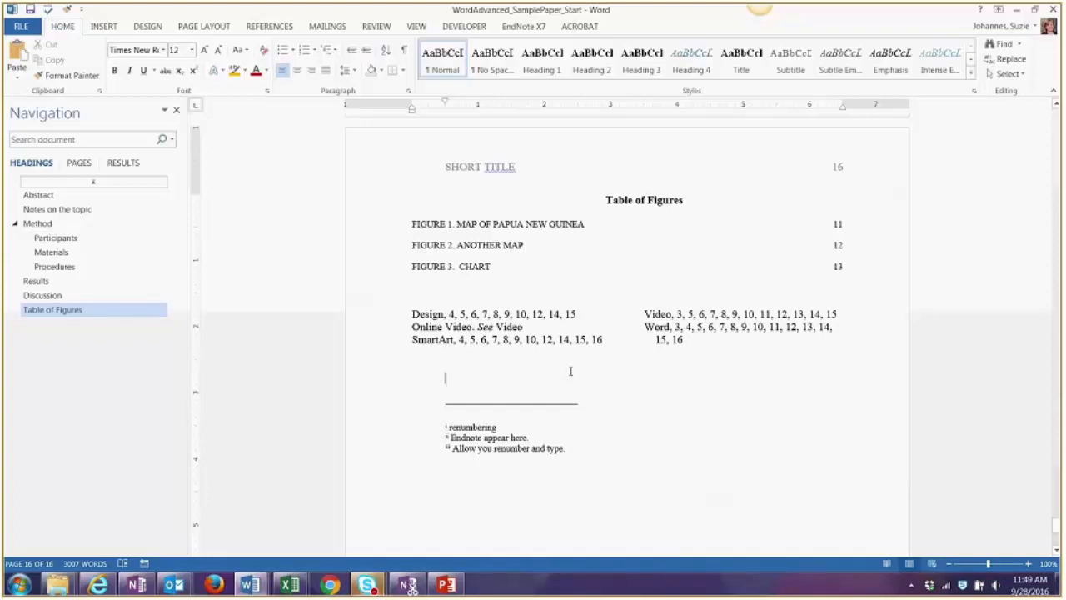
- Switch to the WordAdvanced_SamplePaper_AutoMark document and look over its list of index terms
left_click(1017, 11)
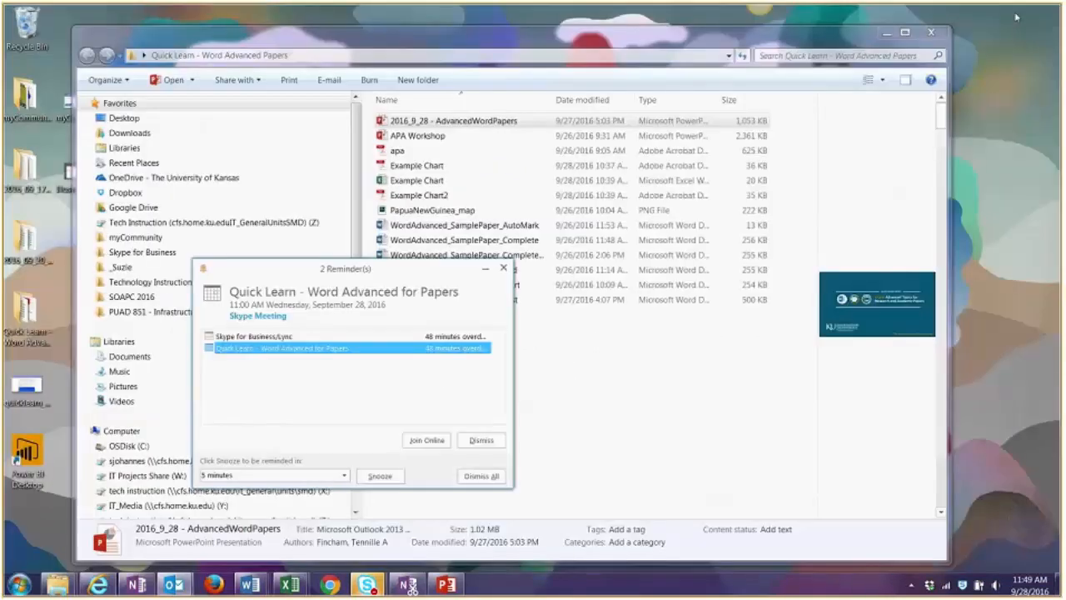
mouse_move(250, 585)
left_click(390, 511)
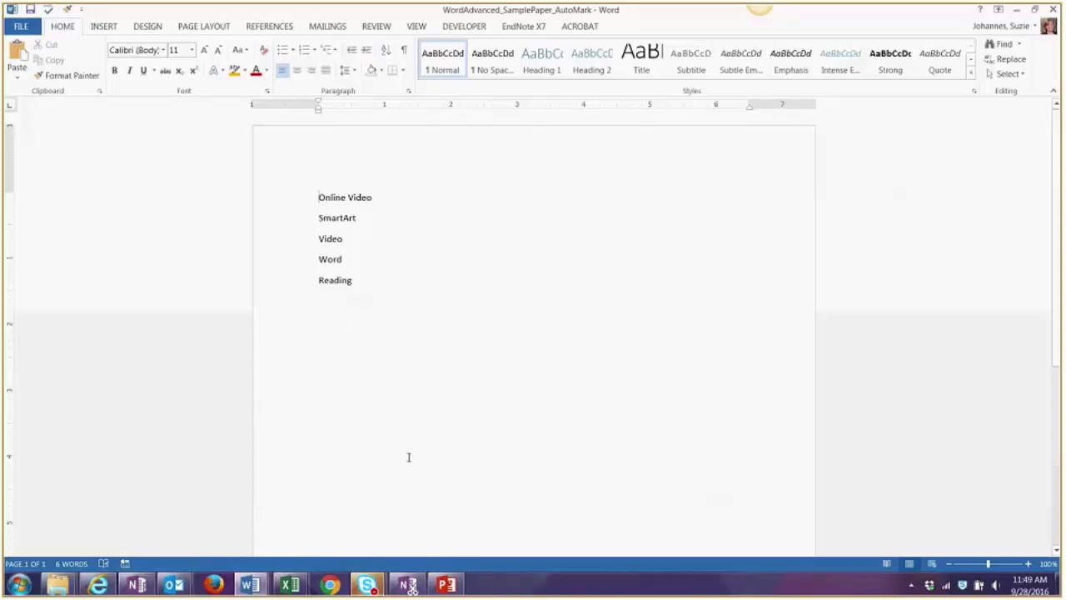
- Switch to the WordAdvanced_SamplePaper_Mid document and add a blank line below the table of figures on page 13
left_click(265, 584)
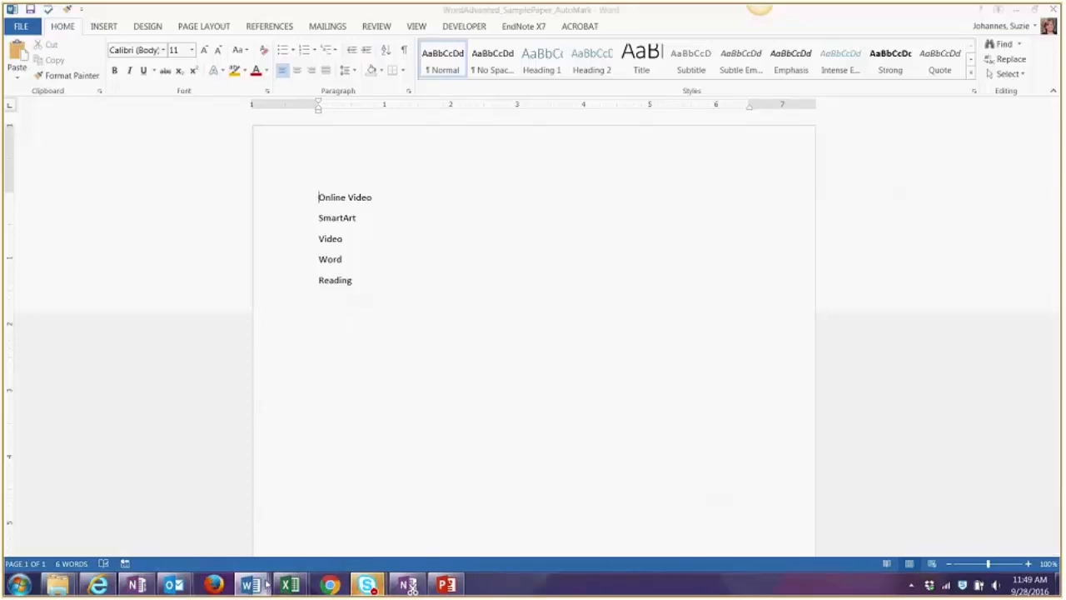
left_click(238, 528)
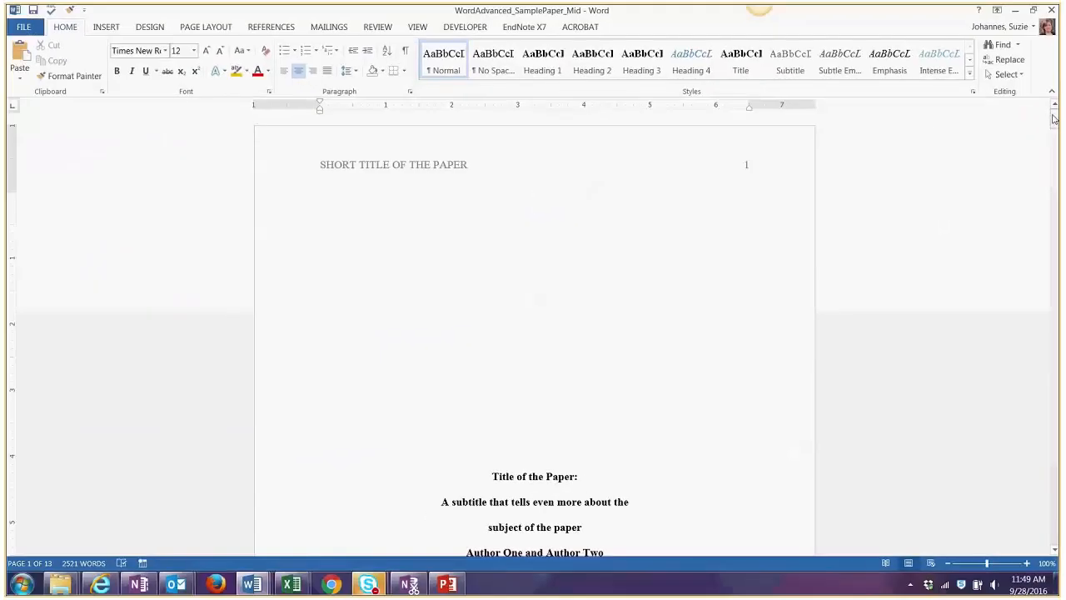
left_click_drag(1054, 119, 1024, 511)
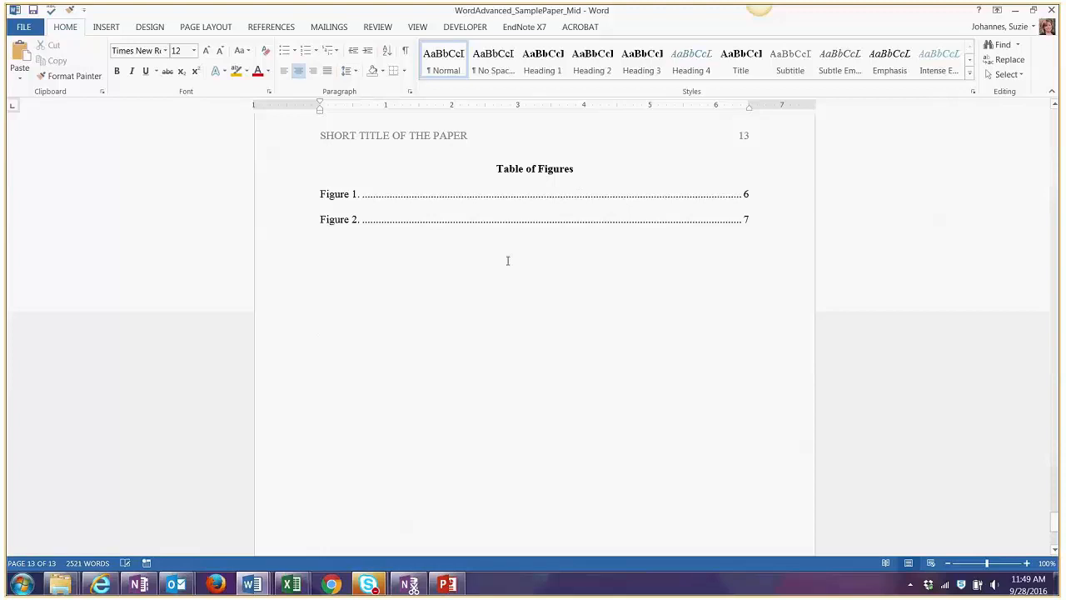
left_click(507, 261)
key("Return")
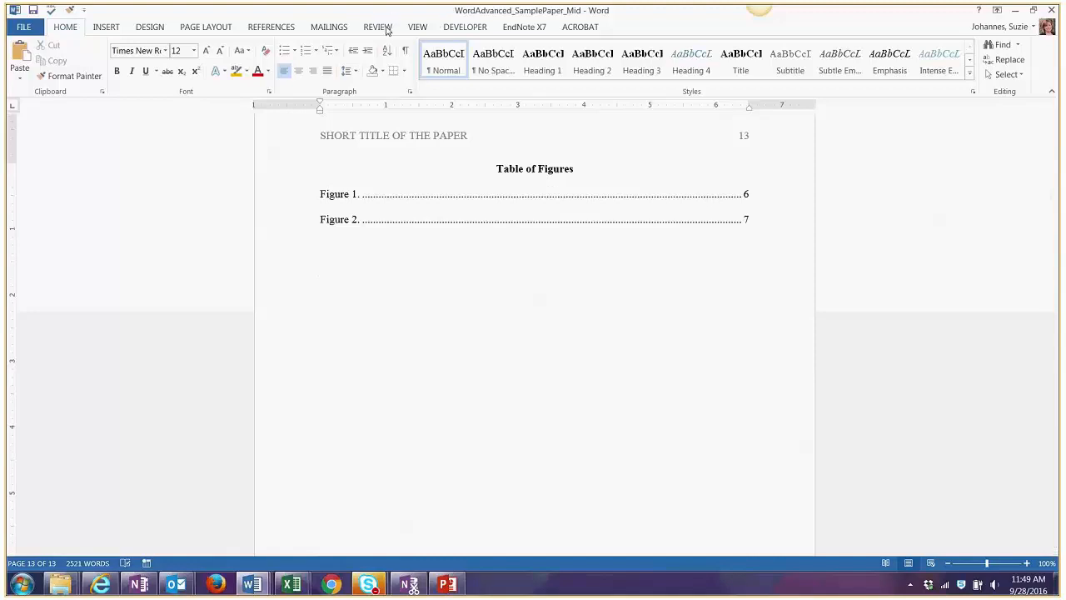
- AutoMark the paper's index entries using the WordAdvanced_SamplePaper_AutoMark file from the desktop's Quick Learn - Word Advanced Papers folder
left_click(274, 28)
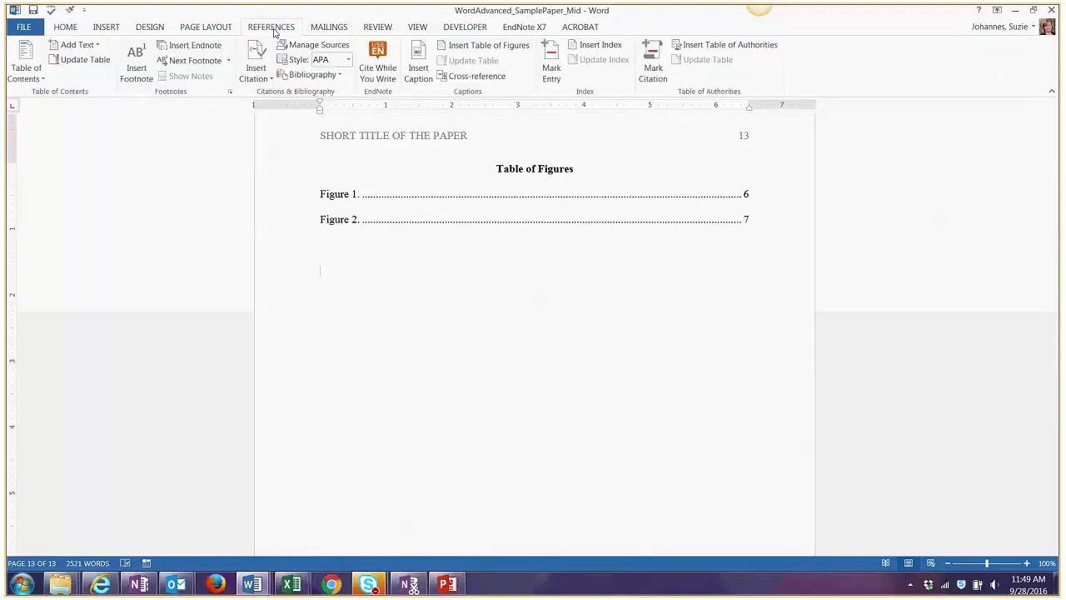
left_click(477, 50)
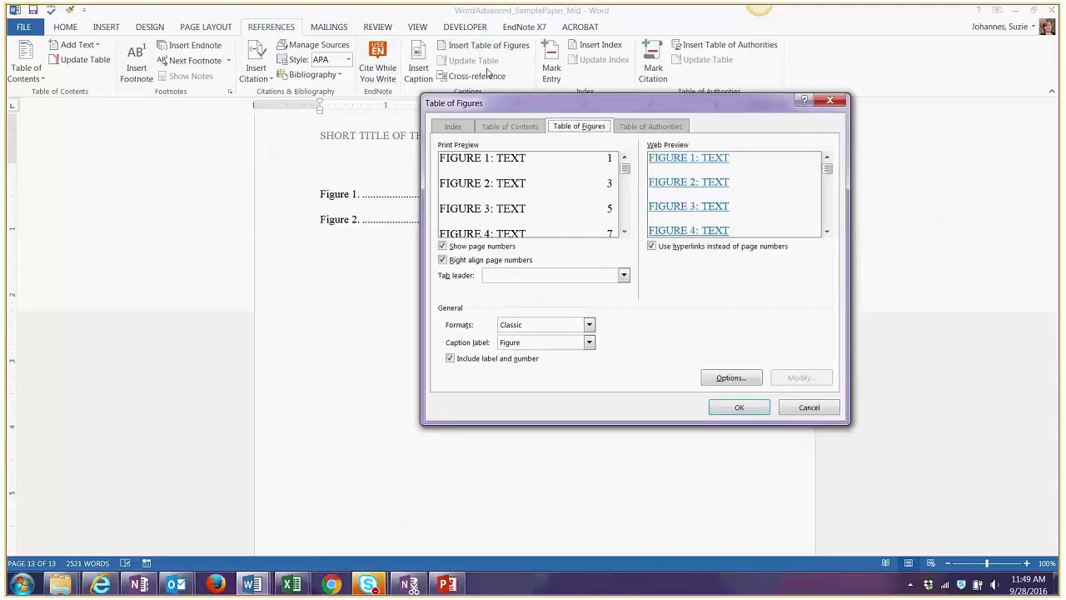
left_click(807, 407)
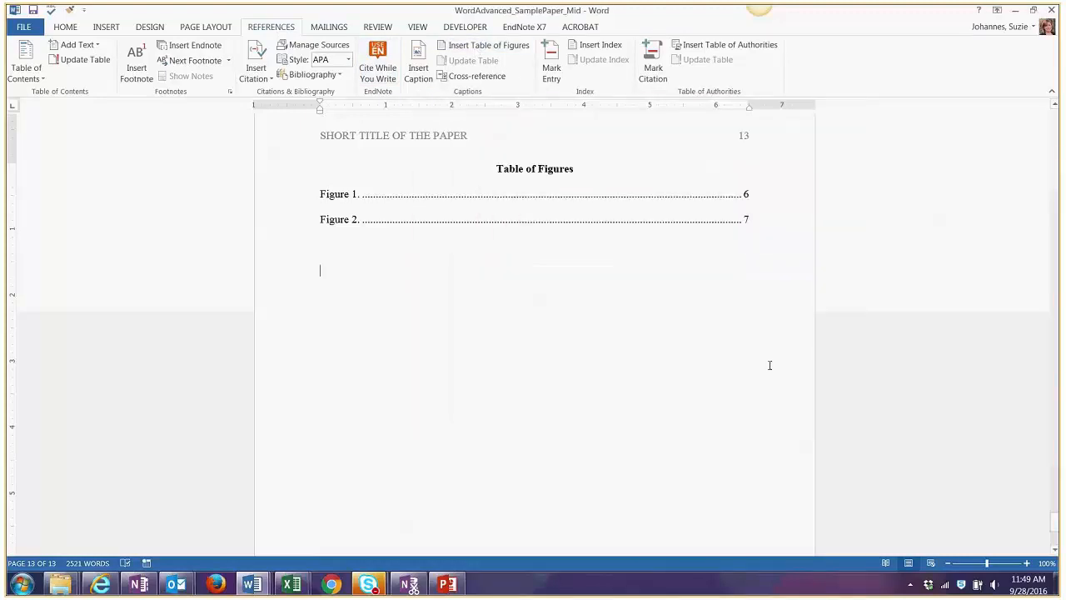
left_click(597, 47)
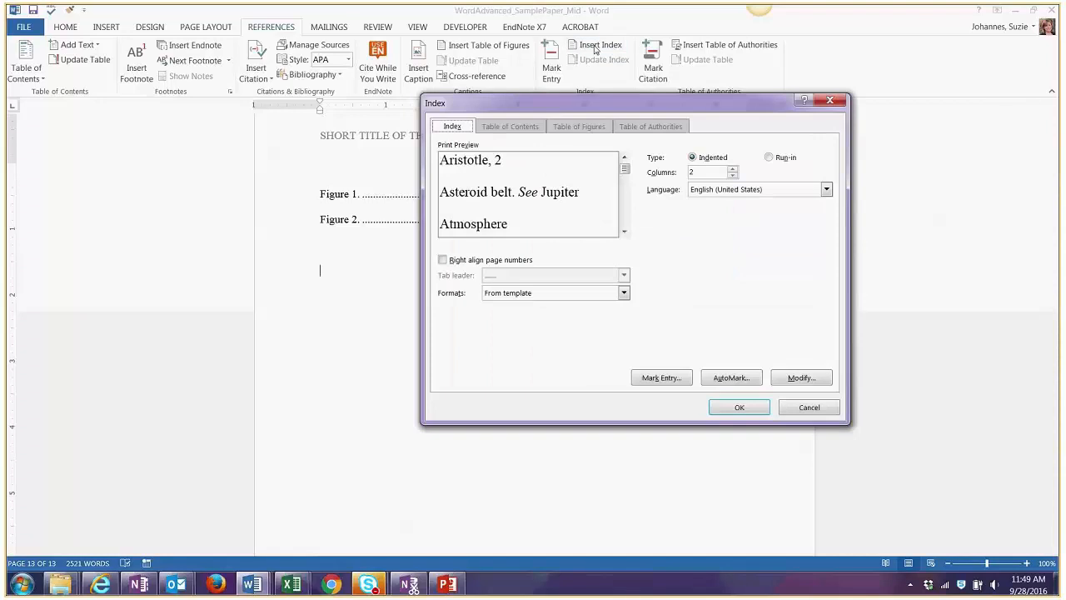
left_click(723, 378)
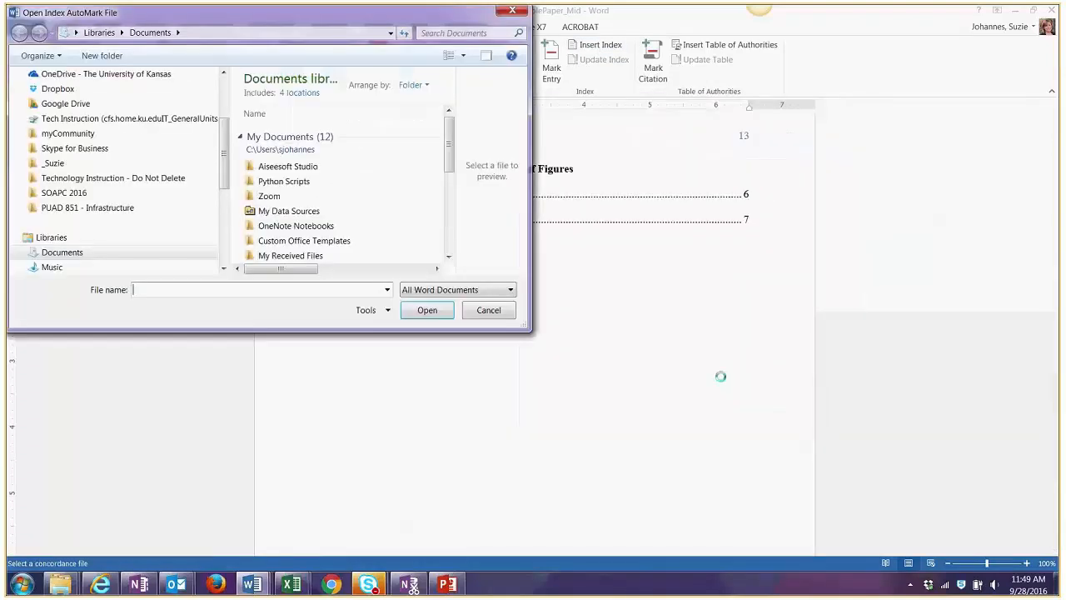
left_click_drag(226, 139, 225, 83)
left_click(57, 123)
double_click(322, 98)
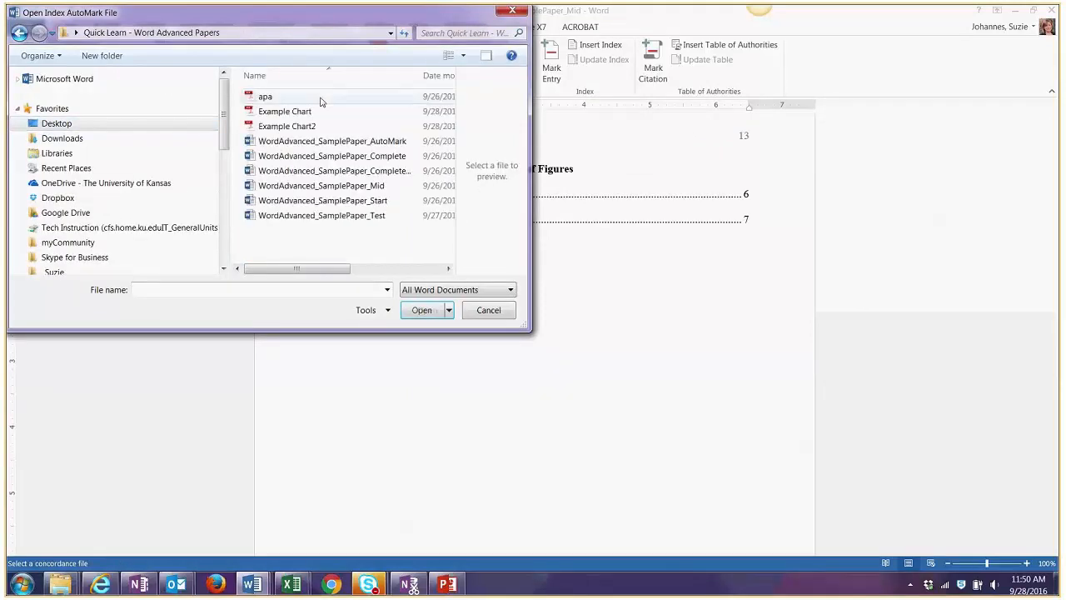
left_click(340, 146)
left_click(421, 311)
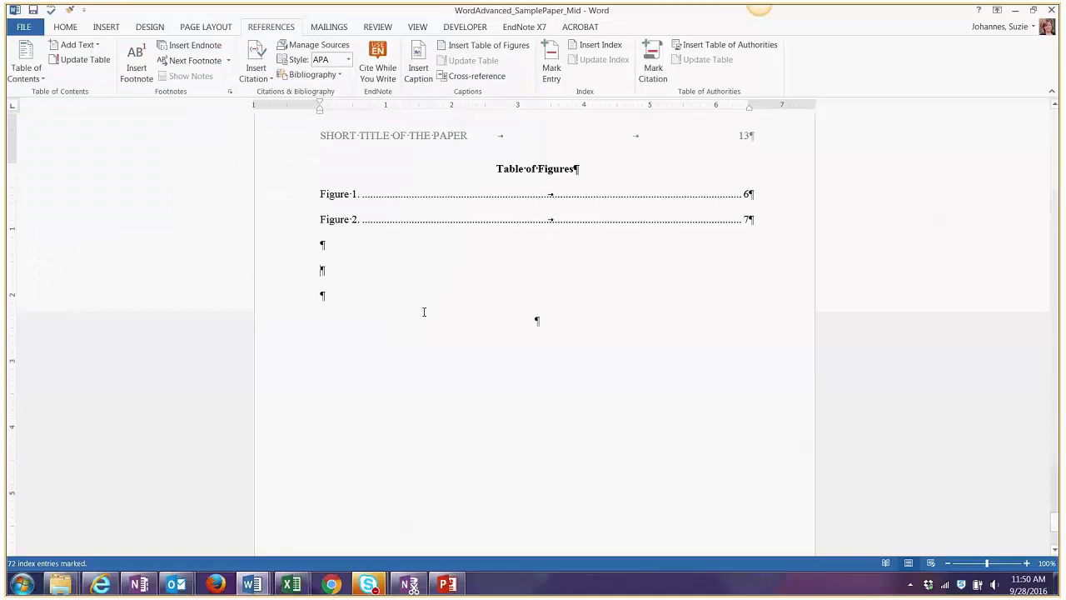
- Insert an indented two-column index with template formatting below the table of figures on page 13
scroll(424, 311, "up", 10)
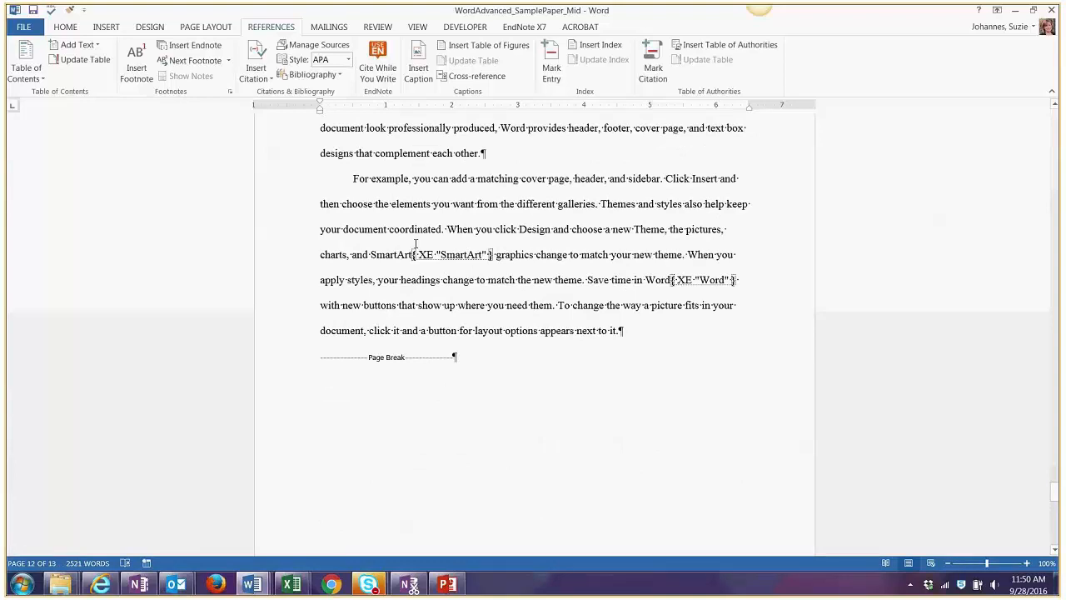
scroll(417, 244, "down", 8)
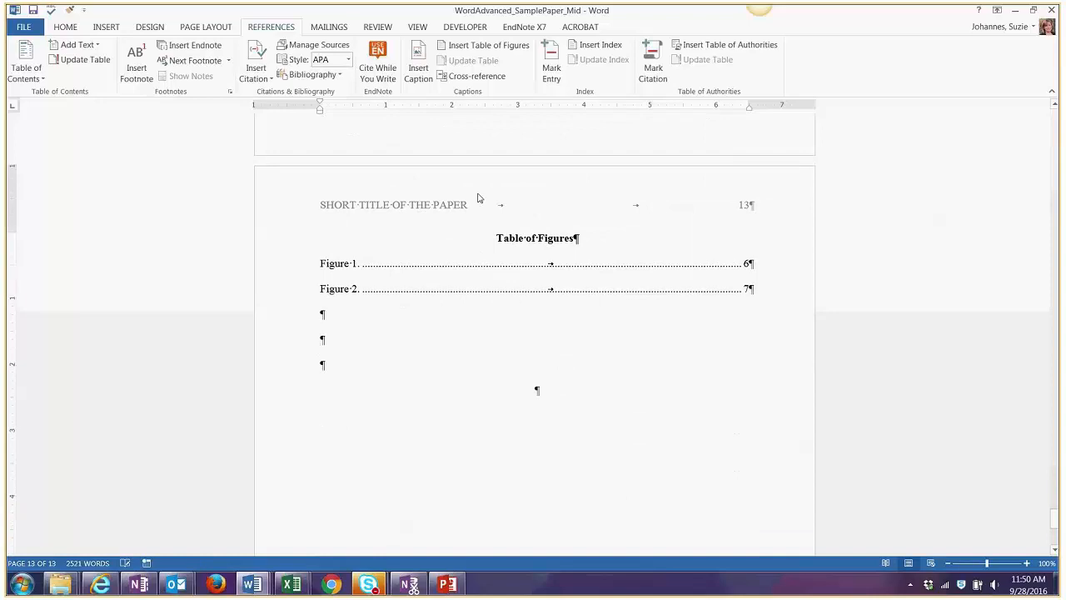
left_click(584, 52)
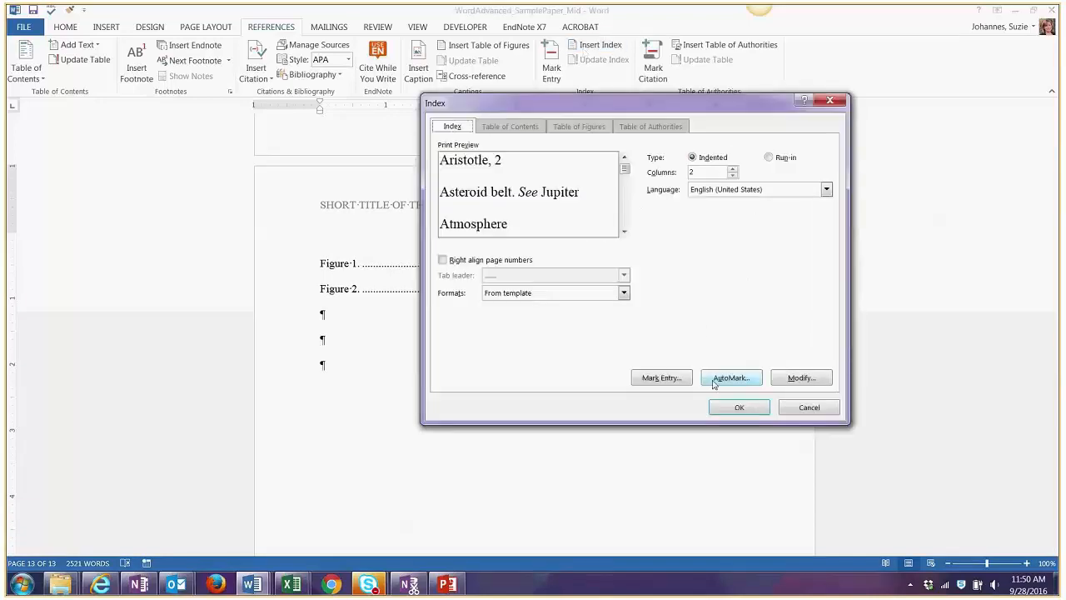
left_click(725, 408)
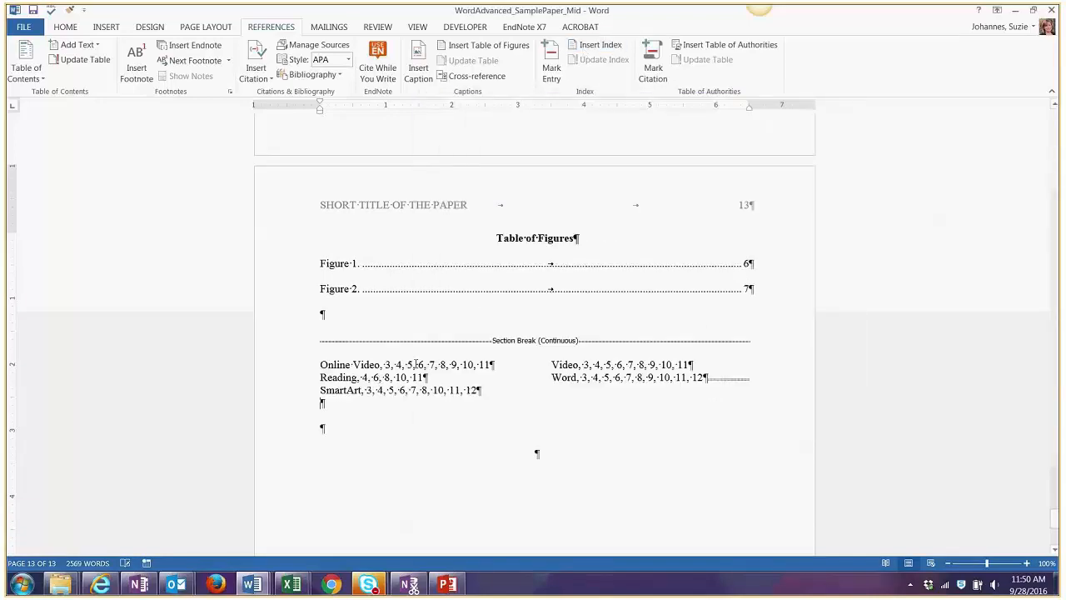
left_click(465, 432)
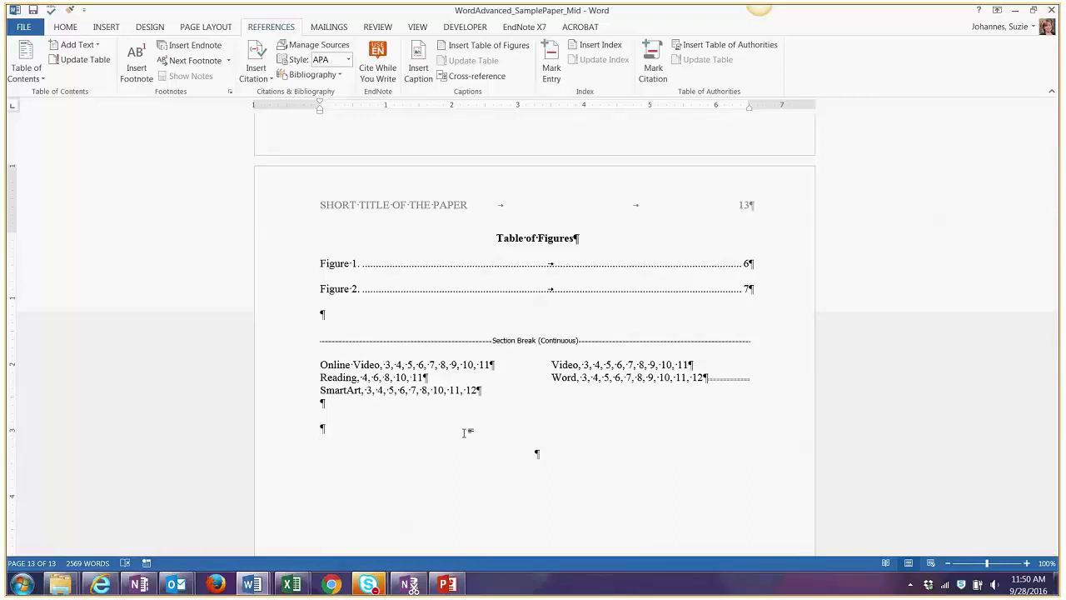
- Compare the index on page 13 with the marked entries in the page 12 text
scroll(465, 433, "up", 1)
scroll(467, 431, "up", 8)
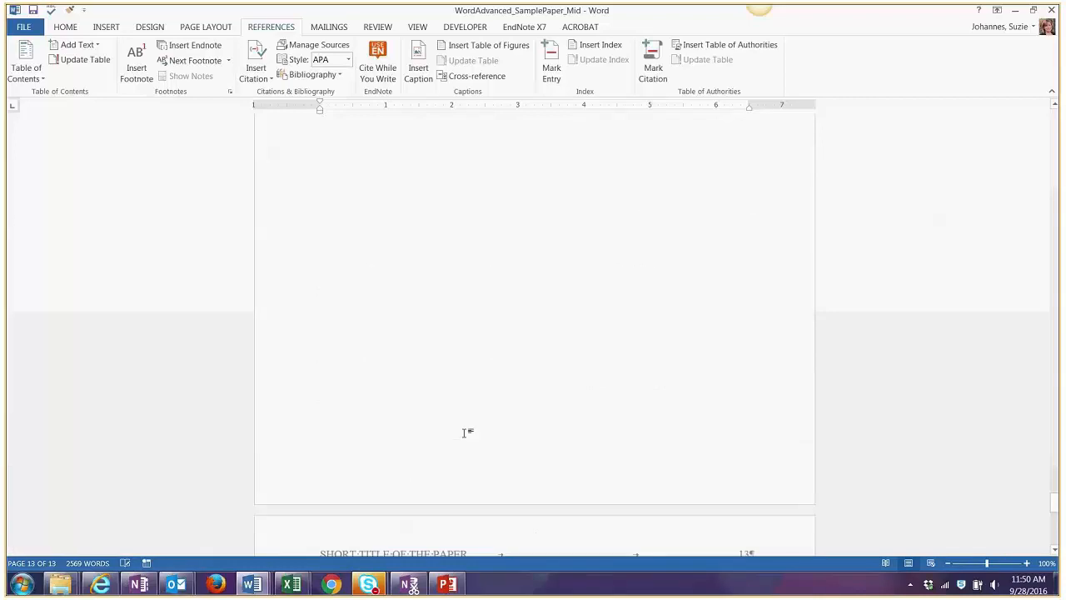
scroll(460, 433, "down", 6)
left_click(428, 520)
scroll(425, 516, "down", 3)
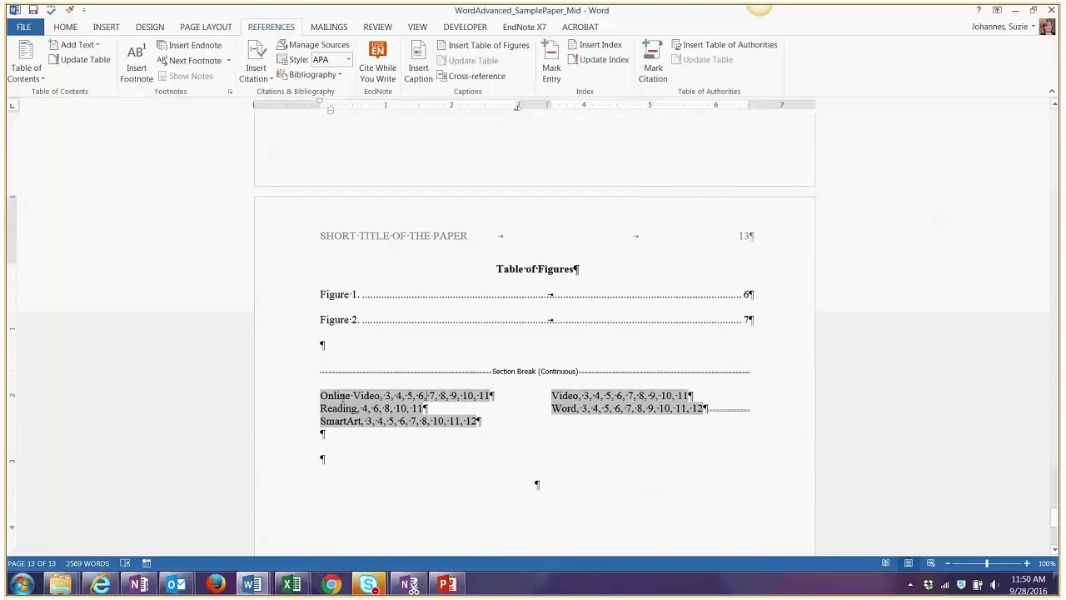
scroll(427, 395, "up", 20)
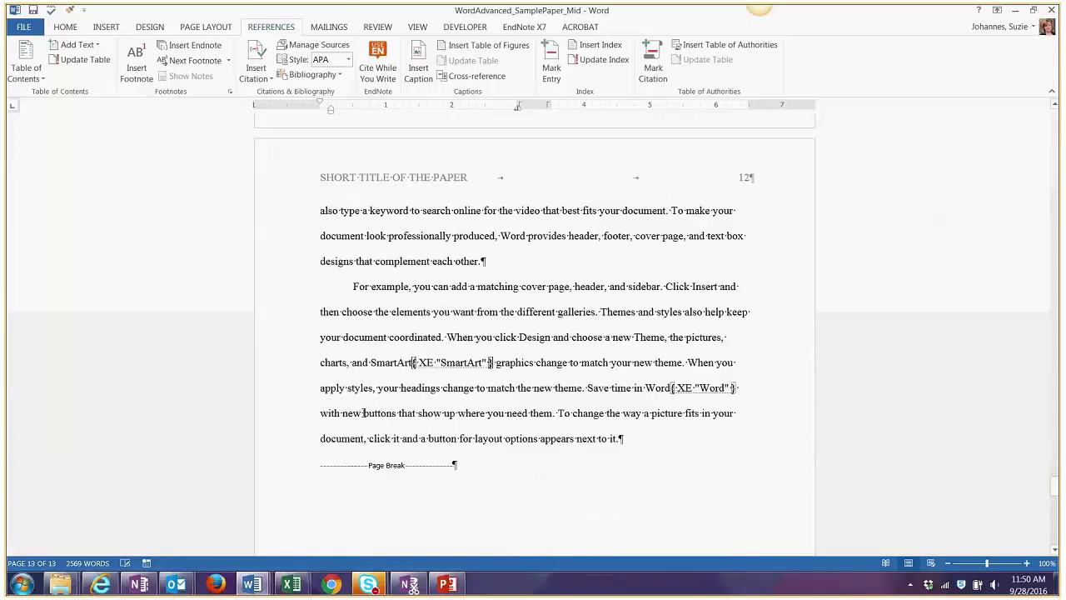
scroll(363, 414, "up", 1)
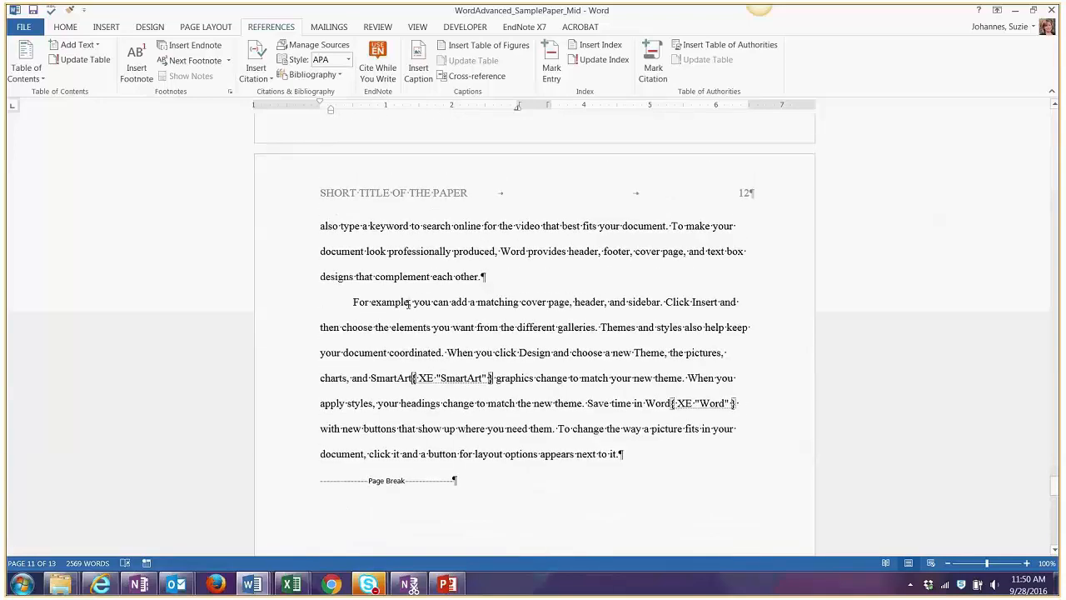
left_click(412, 302)
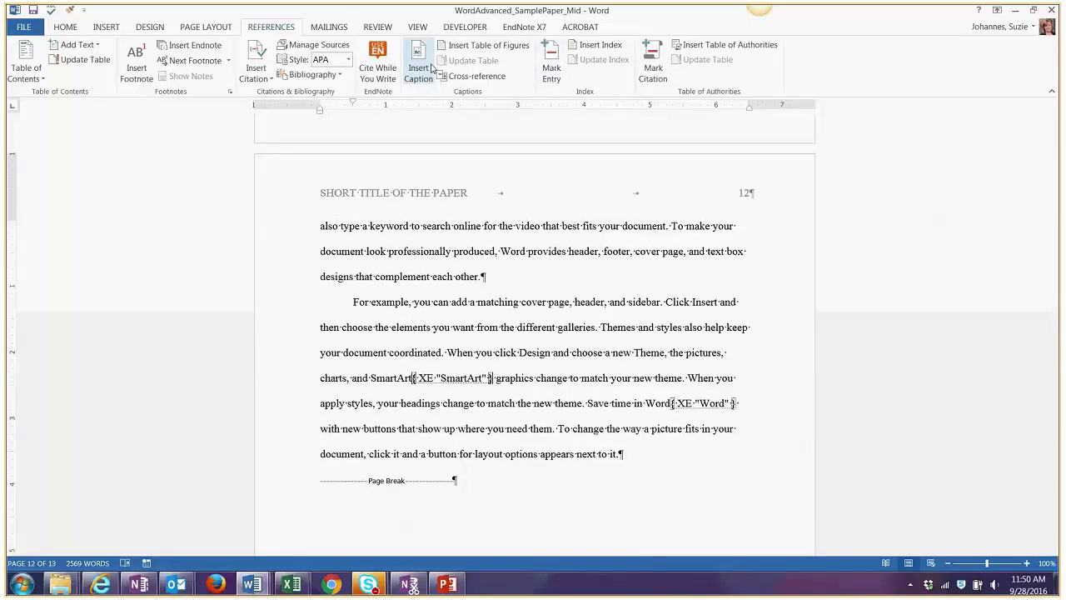
scroll(575, 262, "down", 3)
scroll(575, 262, "down", 12)
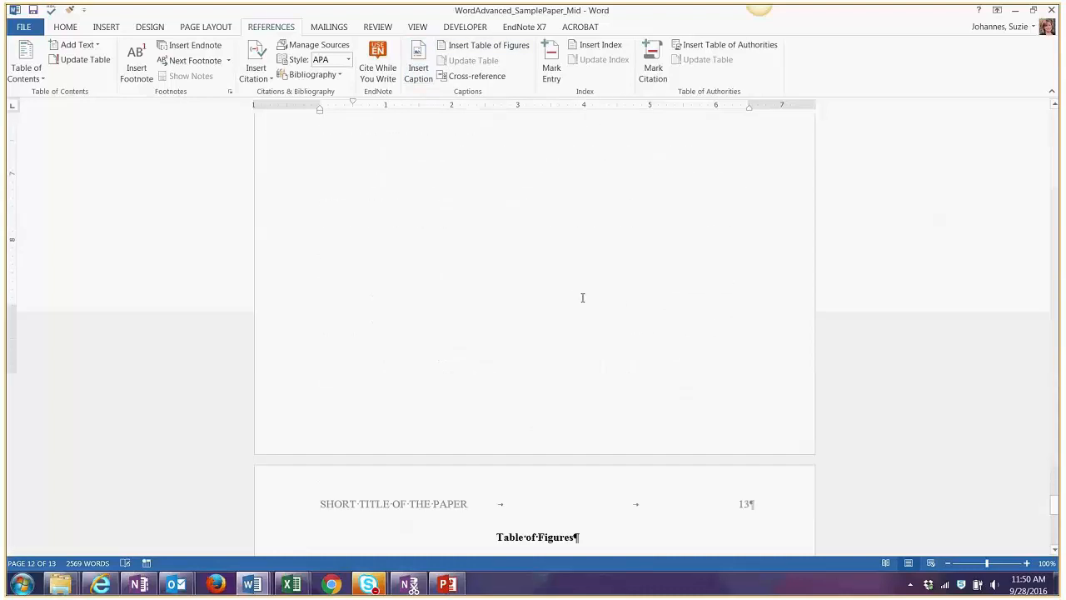
- Look over the index entry styles and the Mark Index Entry options, starting from the line below the index
left_click(459, 335)
left_click(595, 46)
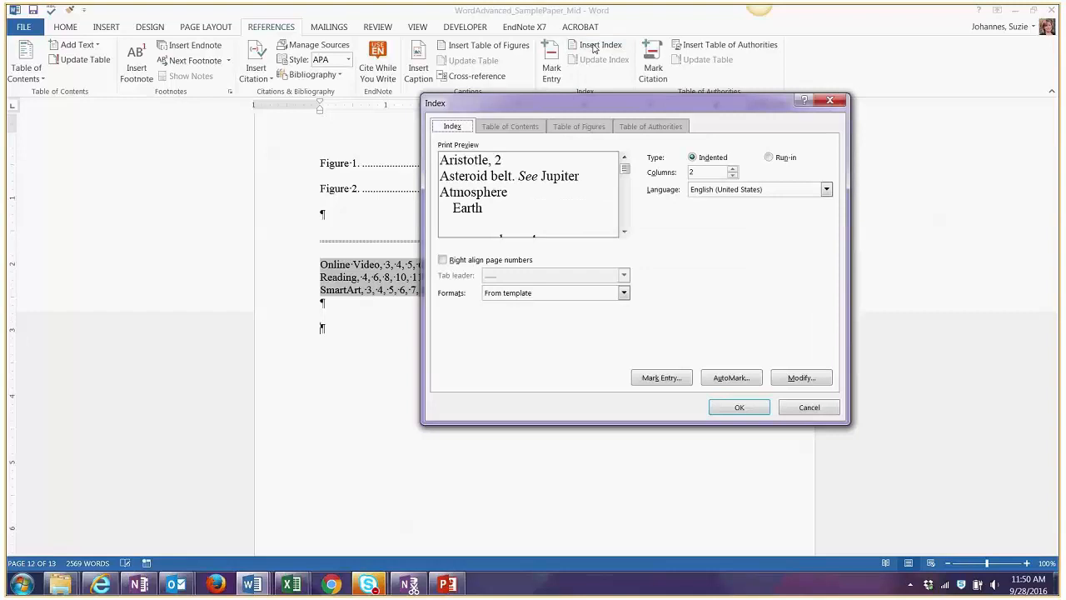
left_click(795, 378)
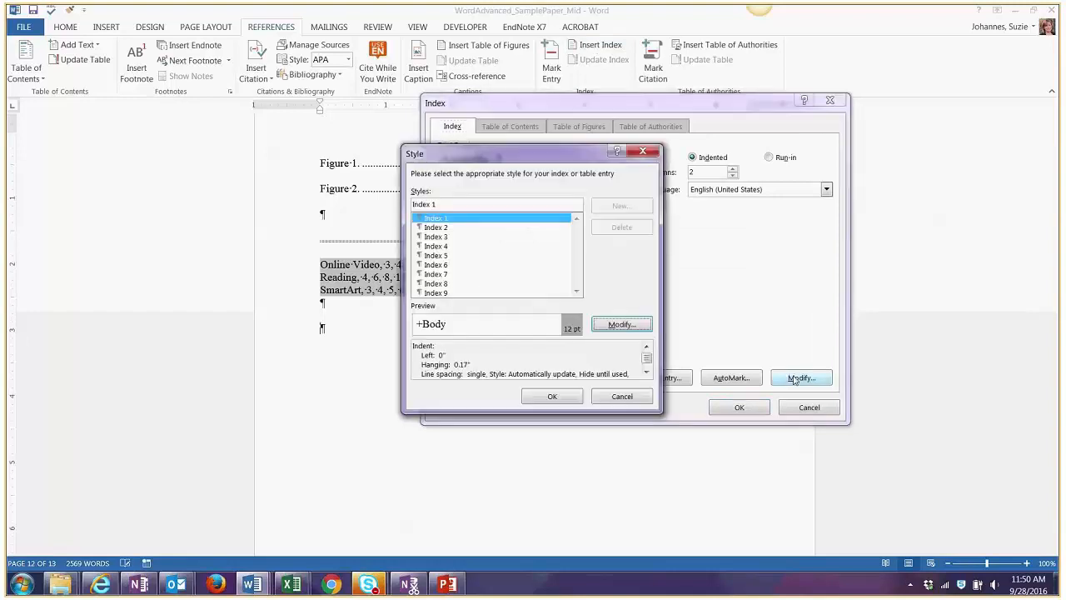
left_click(552, 395)
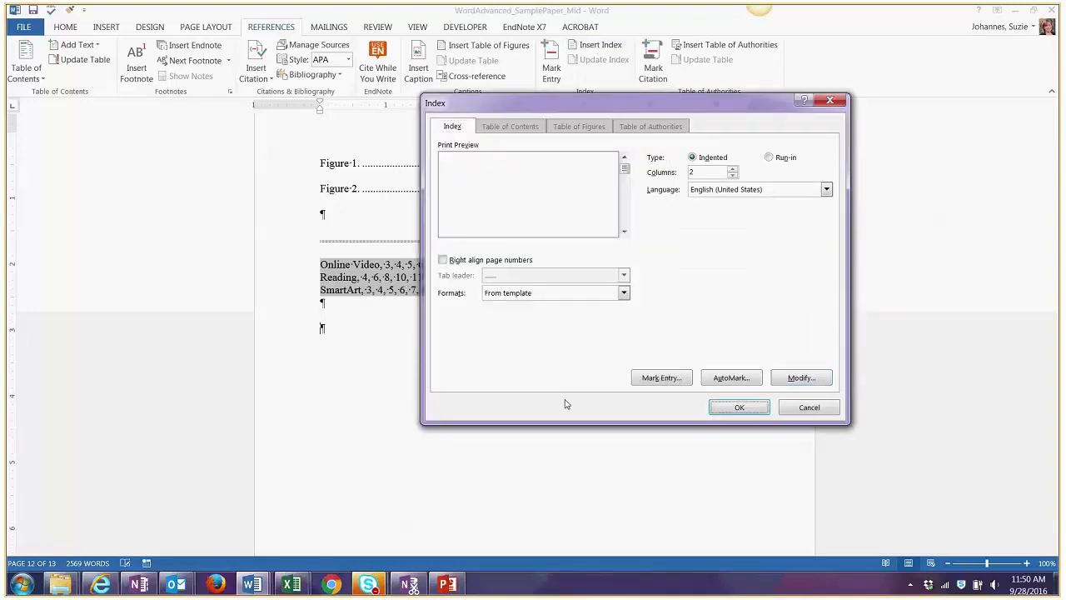
left_click(658, 377)
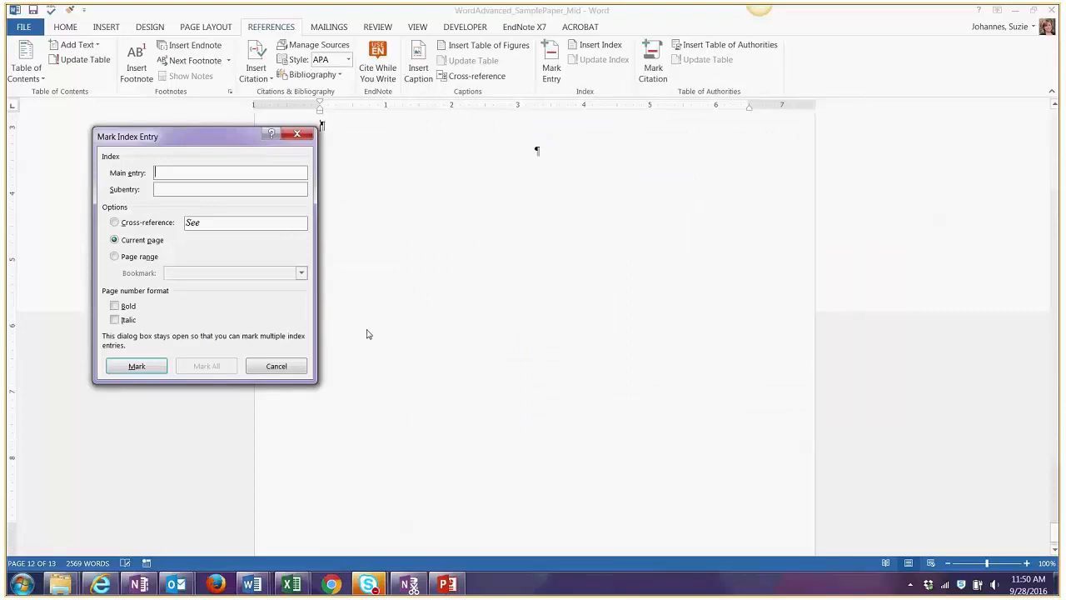
left_click(304, 366)
scroll(440, 341, "up", 6)
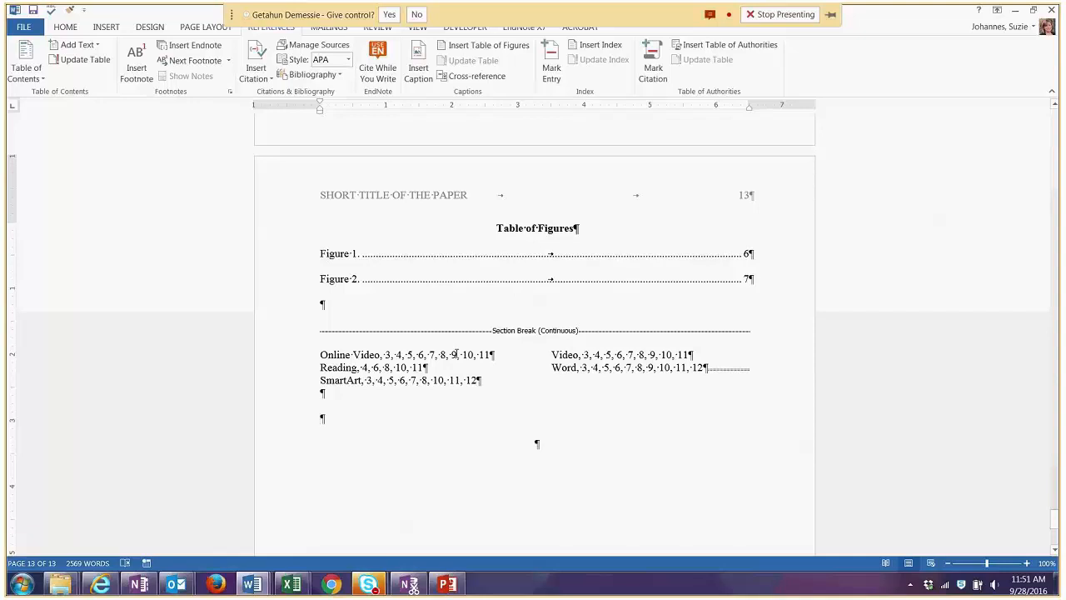
- Decline the request for screen control and switch to the PowerPoint presentation, showing the OneDrive for Business slide
mouse_move(369, 584)
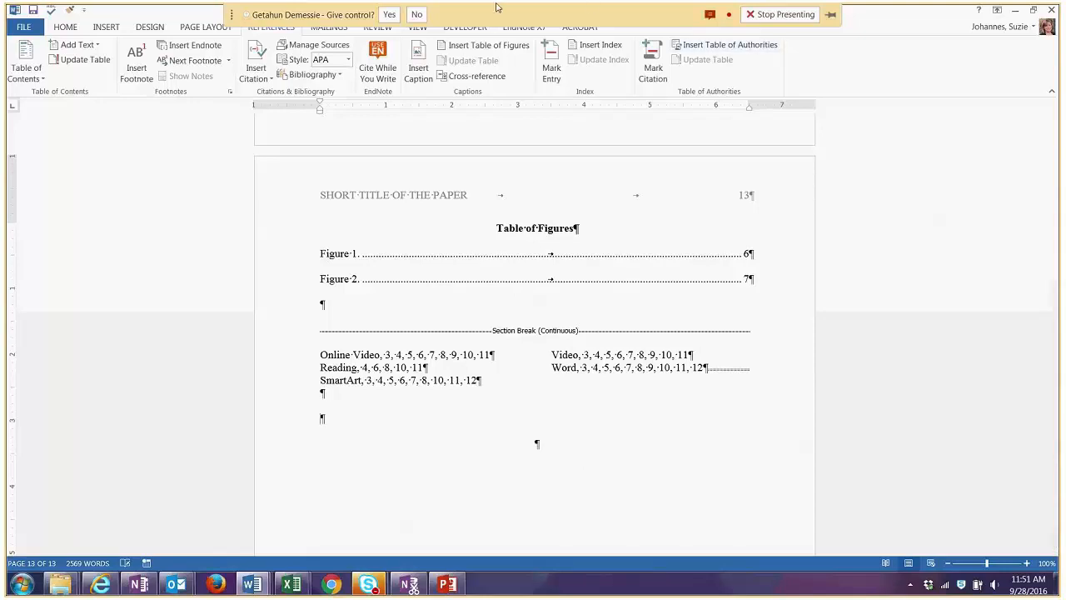
left_click(418, 14)
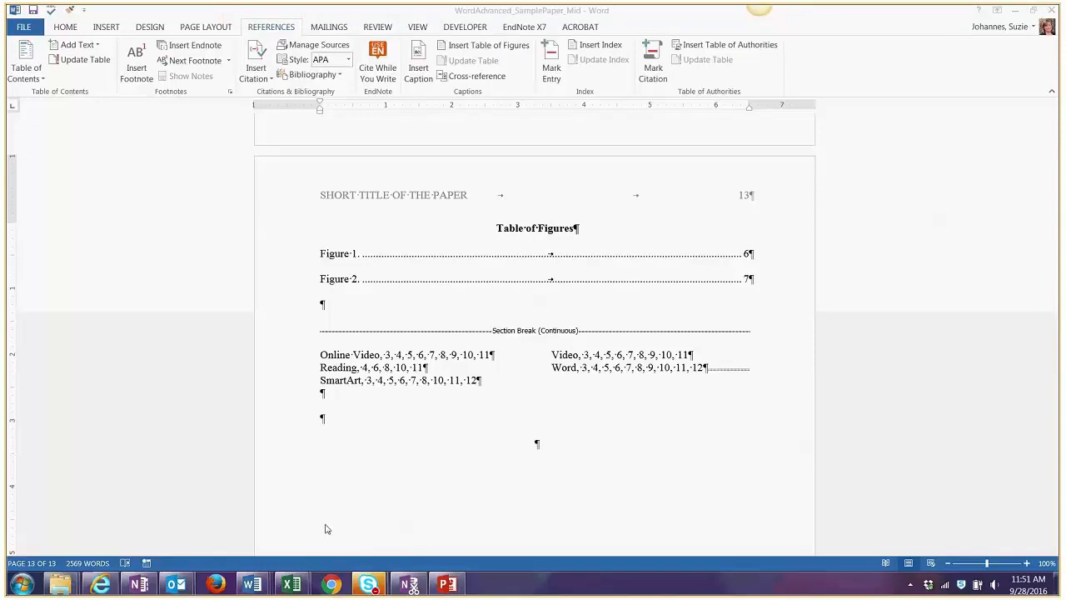
left_click(444, 585)
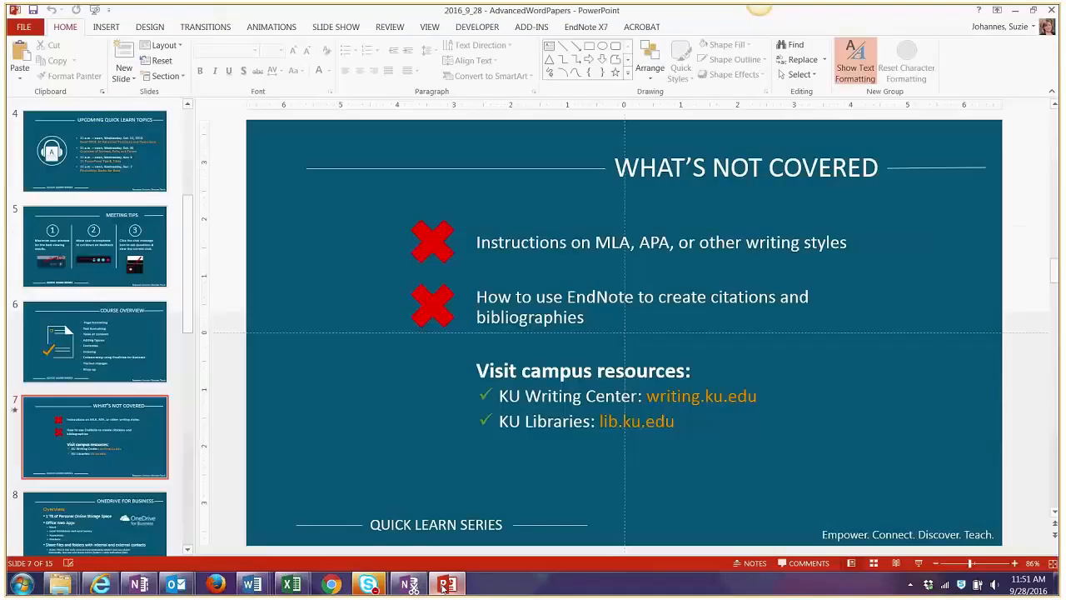
scroll(315, 551, "down", 1)
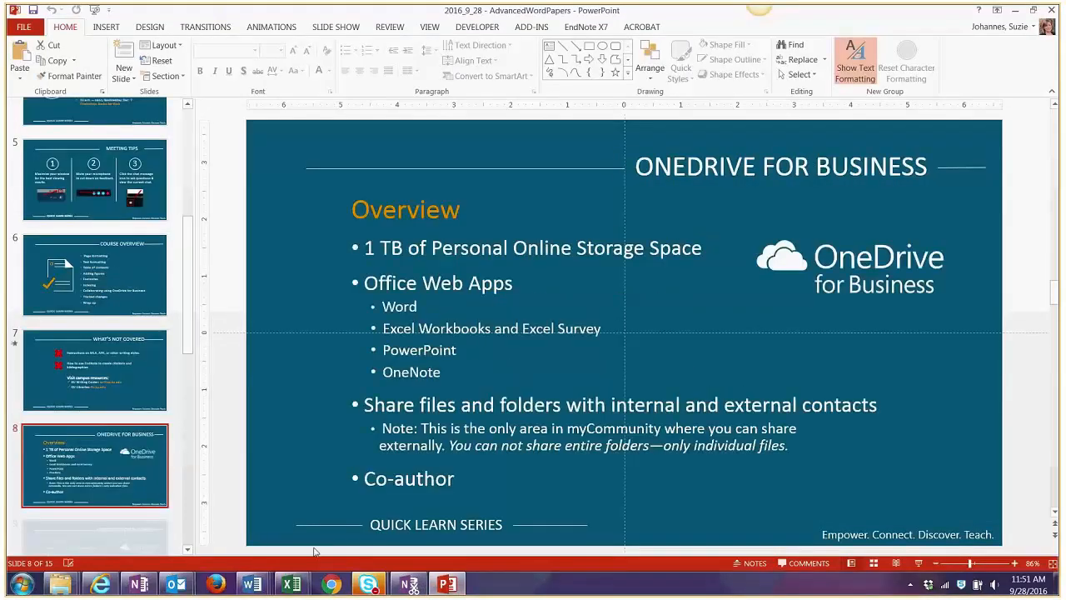
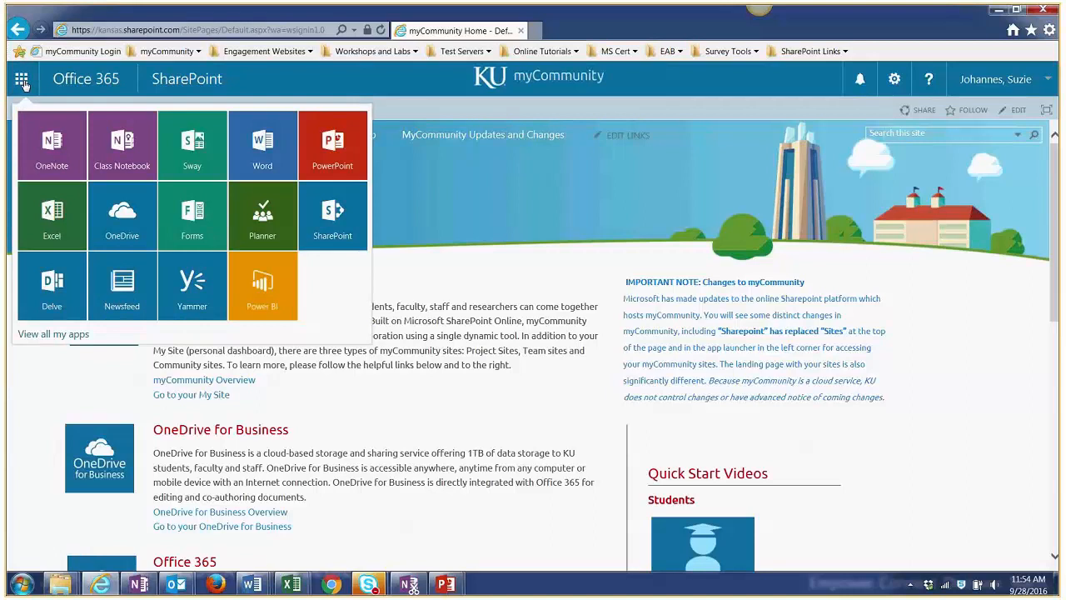
- Open OneDrive from the Office 365 app launcher and upload WordAdvanced_SamplePaper_Complete from the Quick Learn - Word Advanced Papers folder to Files
left_click(139, 218)
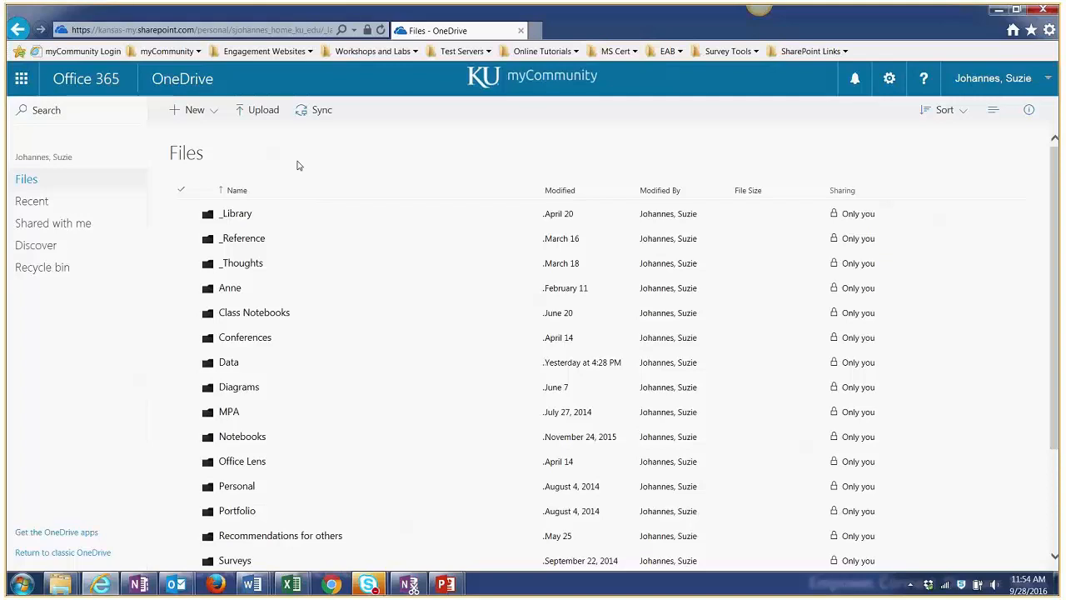
left_click(215, 113)
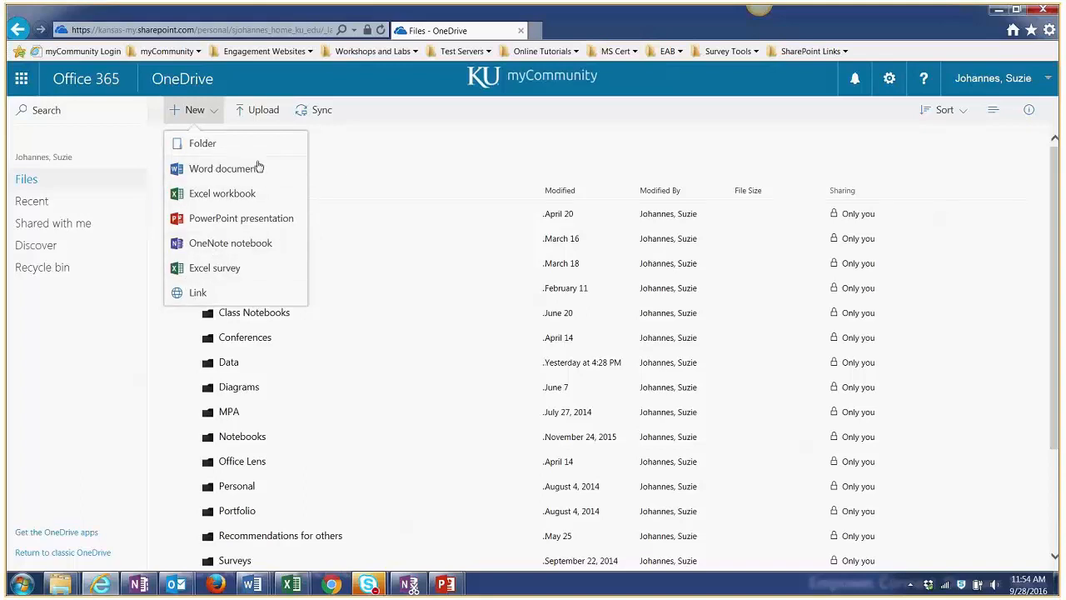
left_click(269, 112)
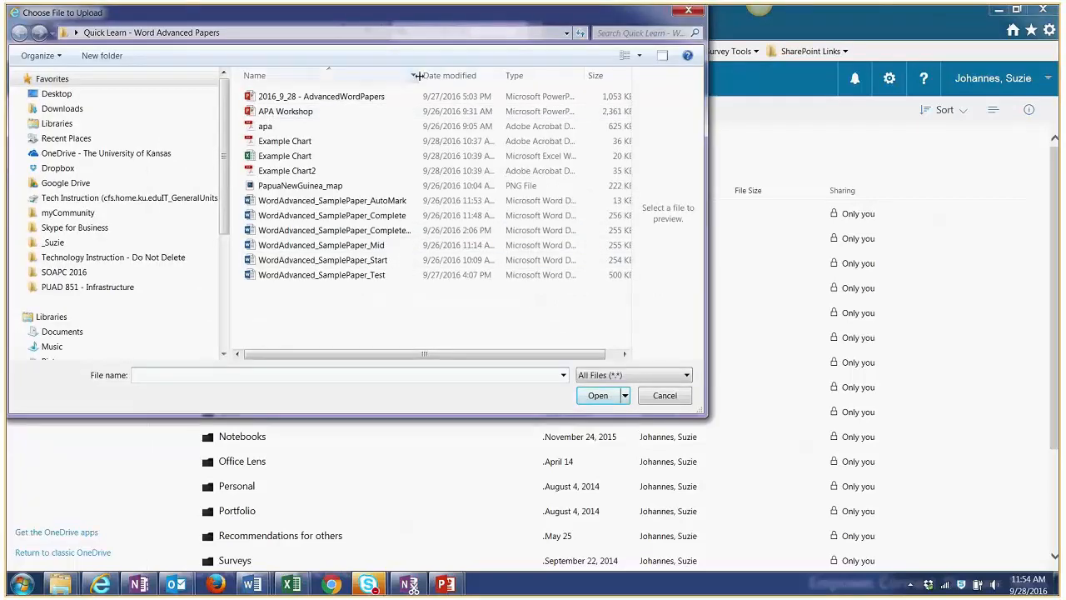
left_click(332, 215)
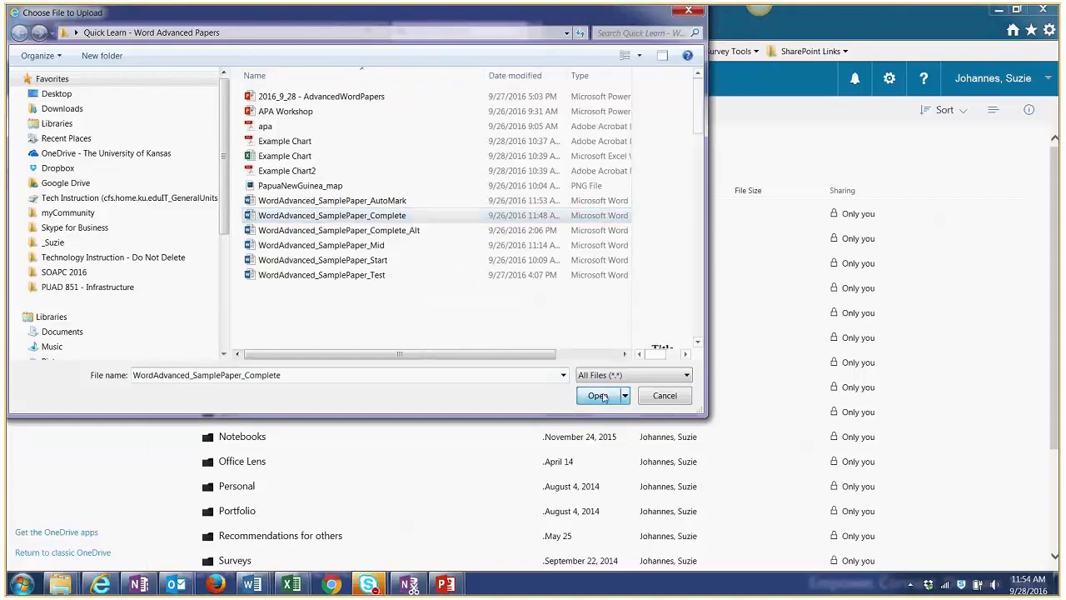
left_click(598, 394)
scroll(389, 307, "down", 2)
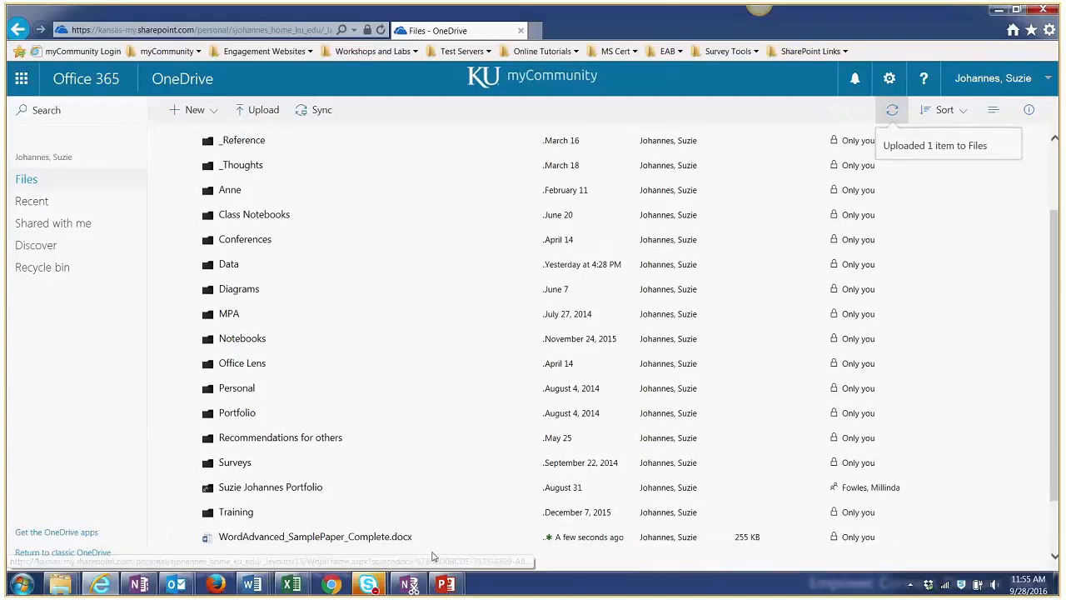
scroll(399, 495, "up", 2)
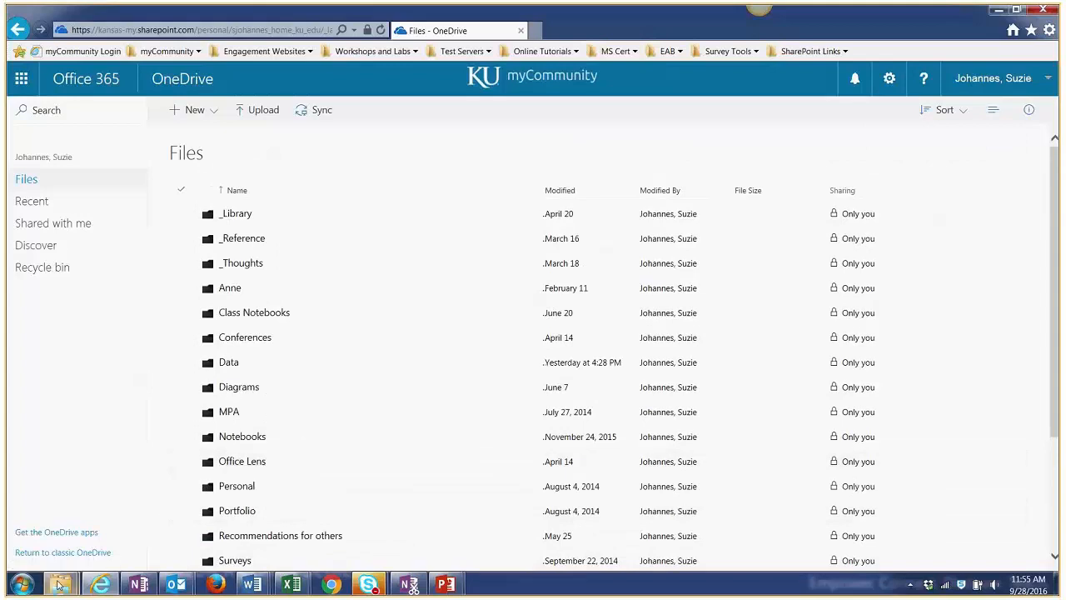
mouse_move(58, 584)
left_click(246, 508)
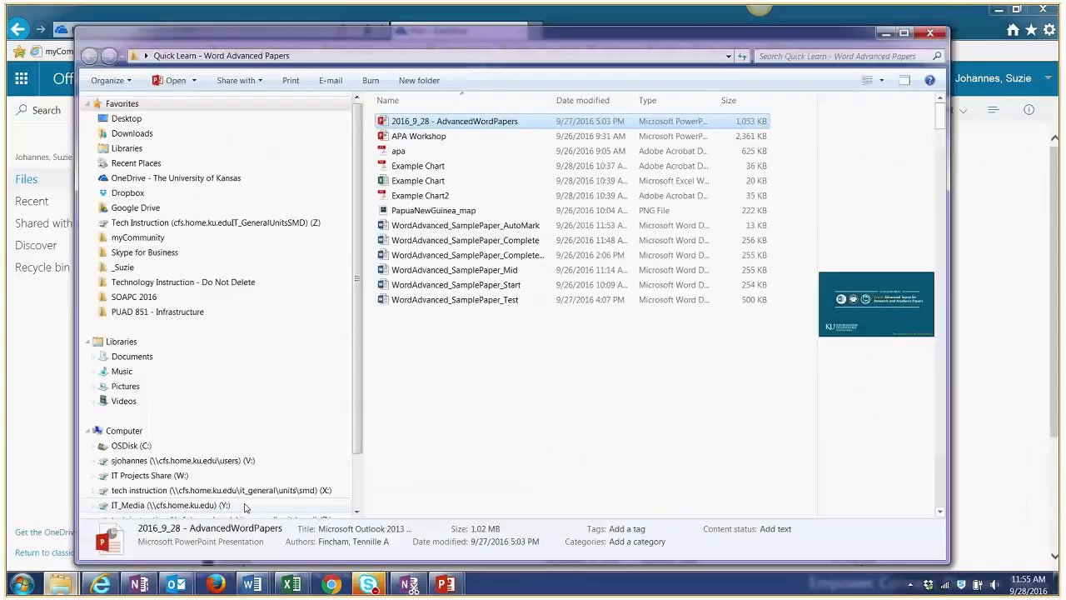
left_click_drag(478, 49, 862, 57)
left_click(360, 153)
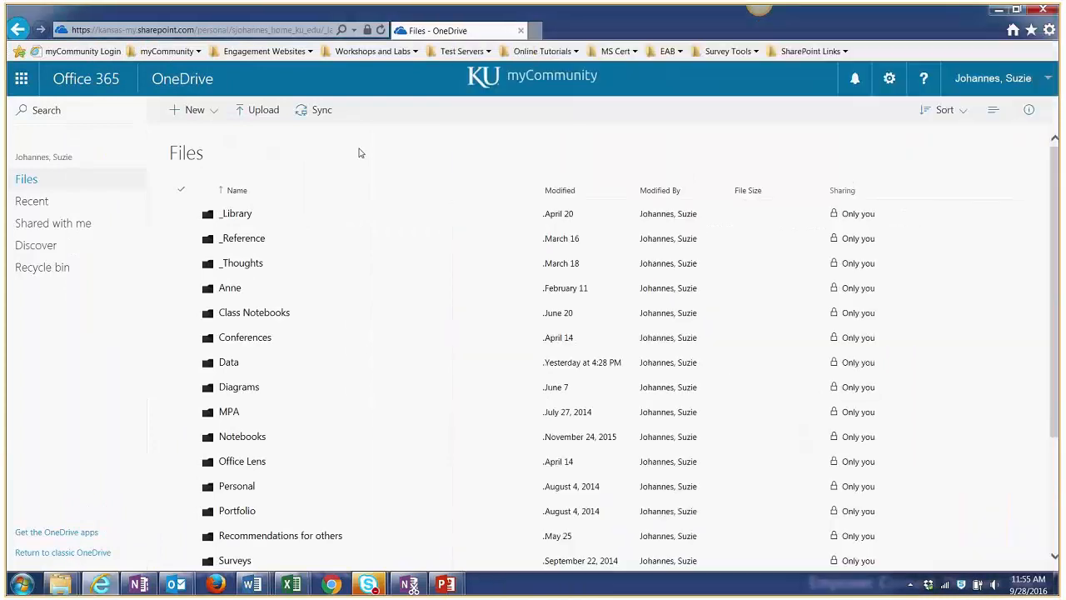
- Add h_S4B_PhoneService_Basics_v4.4_Voicemail from the local Handouts folder to the OneDrive files list and minimize the folder window
scroll(360, 153, "down", 3)
mouse_move(60, 583)
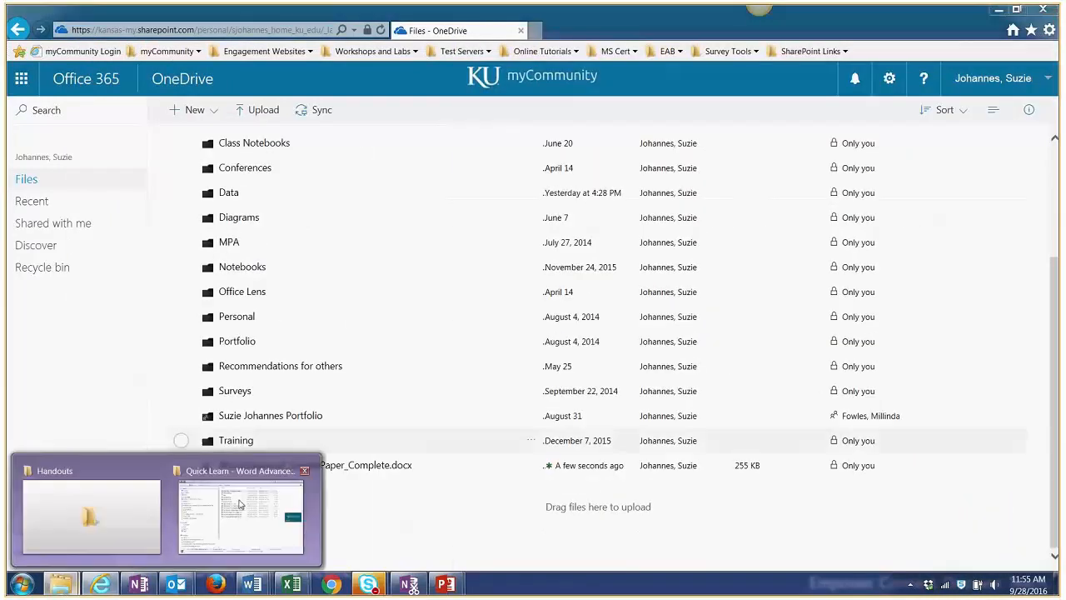
left_click(112, 521)
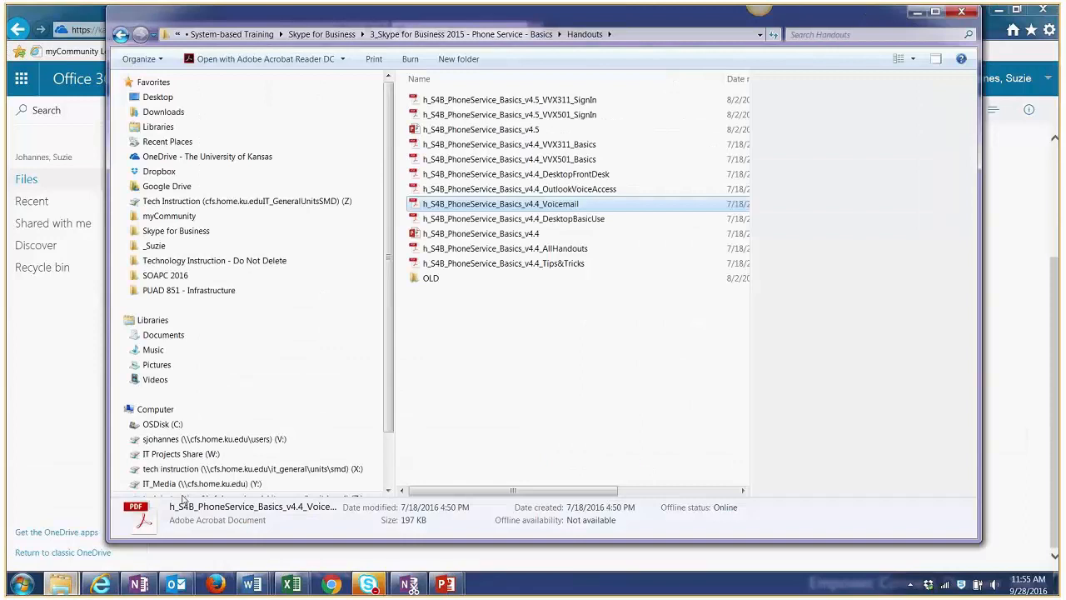
left_click_drag(679, 23, 830, 80)
left_click_drag(554, 114, 761, 108)
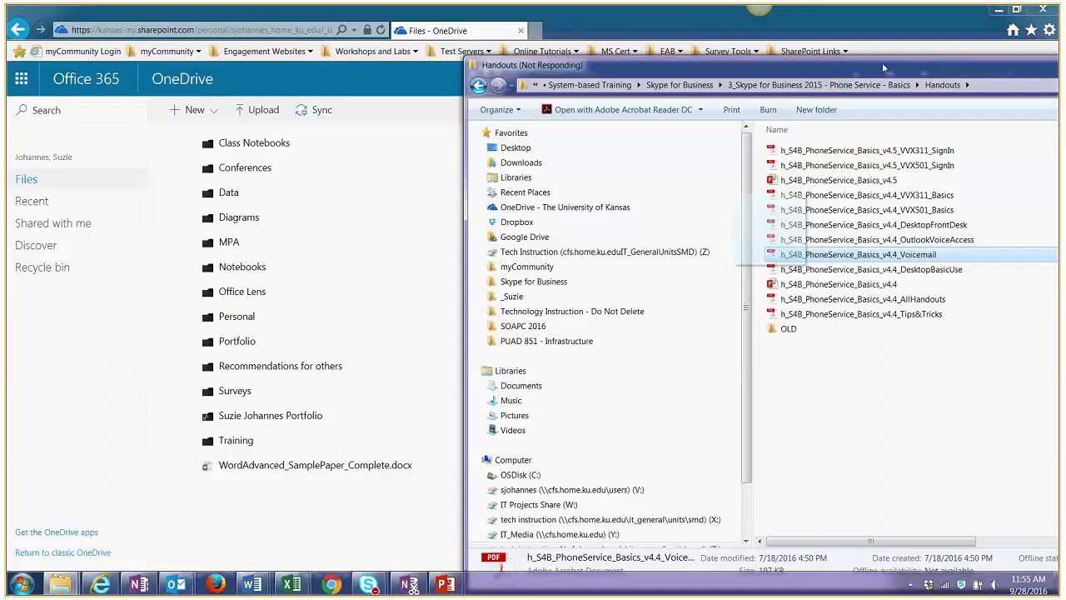
left_click_drag(900, 67, 720, 70)
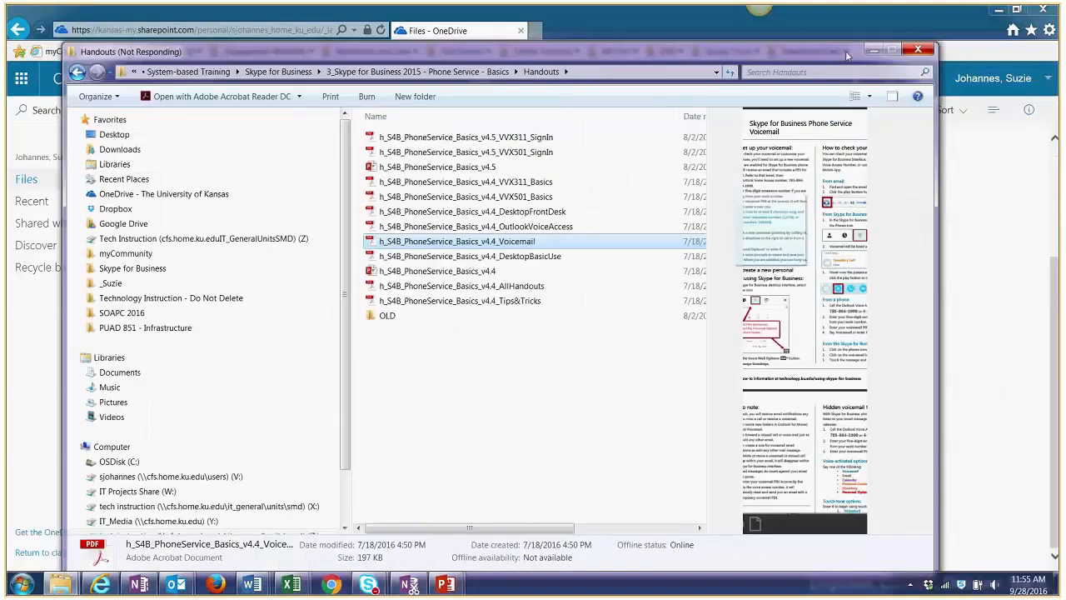
left_click(874, 50)
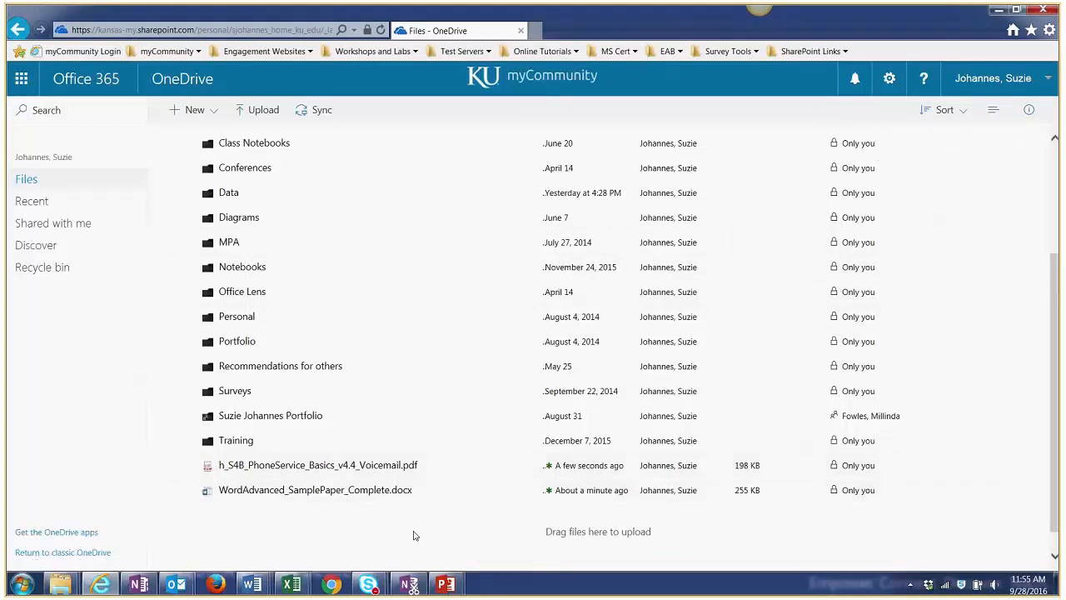
- Switch to File Explorer and view the synced OneDrive - The University of Kansas folder
scroll(414, 535, "up", 4)
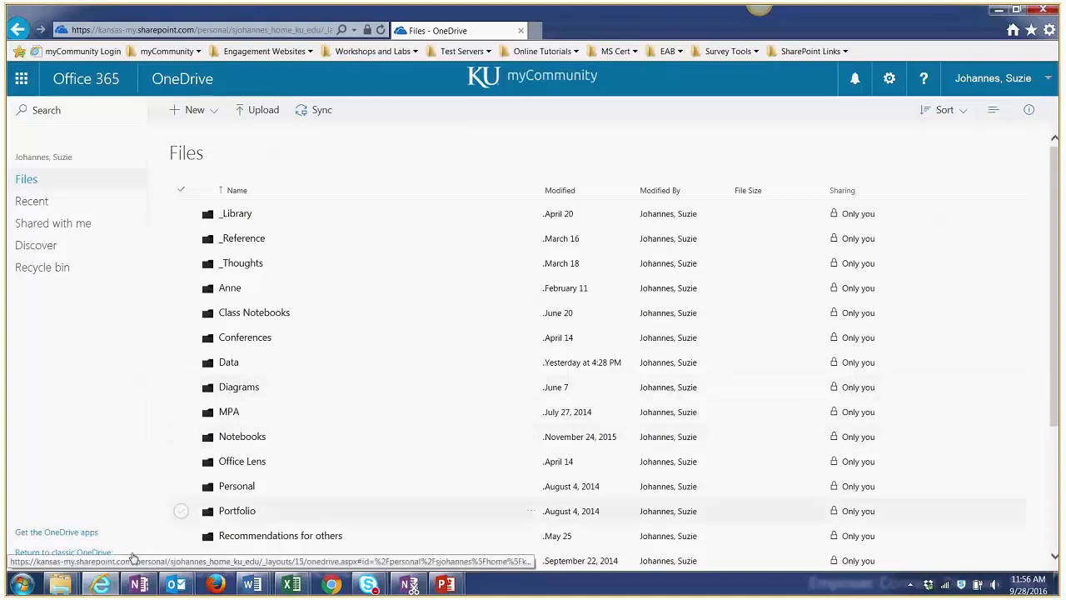
mouse_move(70, 589)
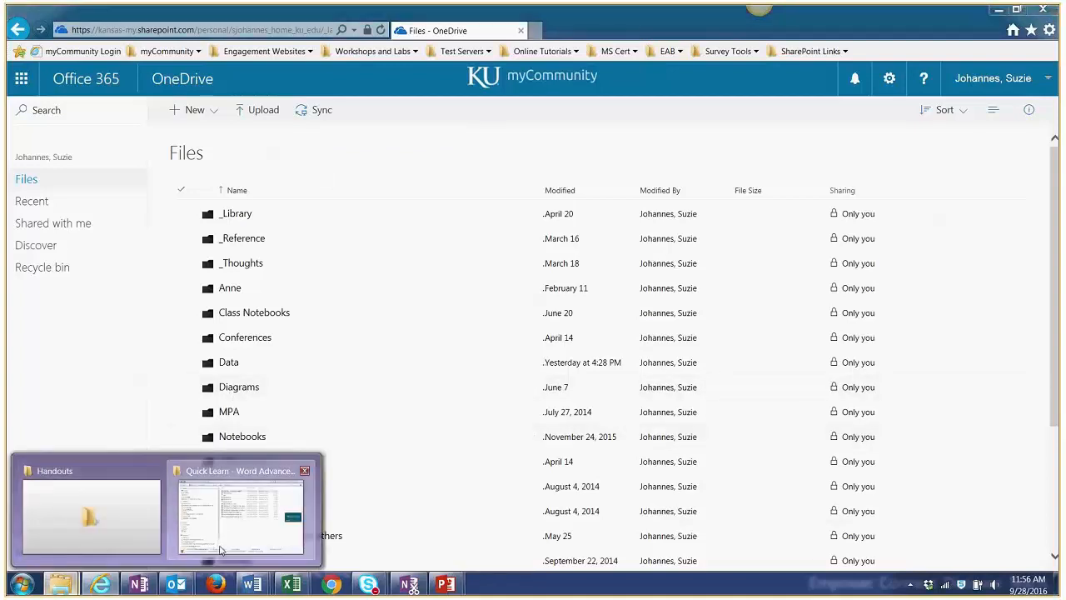
left_click(218, 516)
left_click(574, 186)
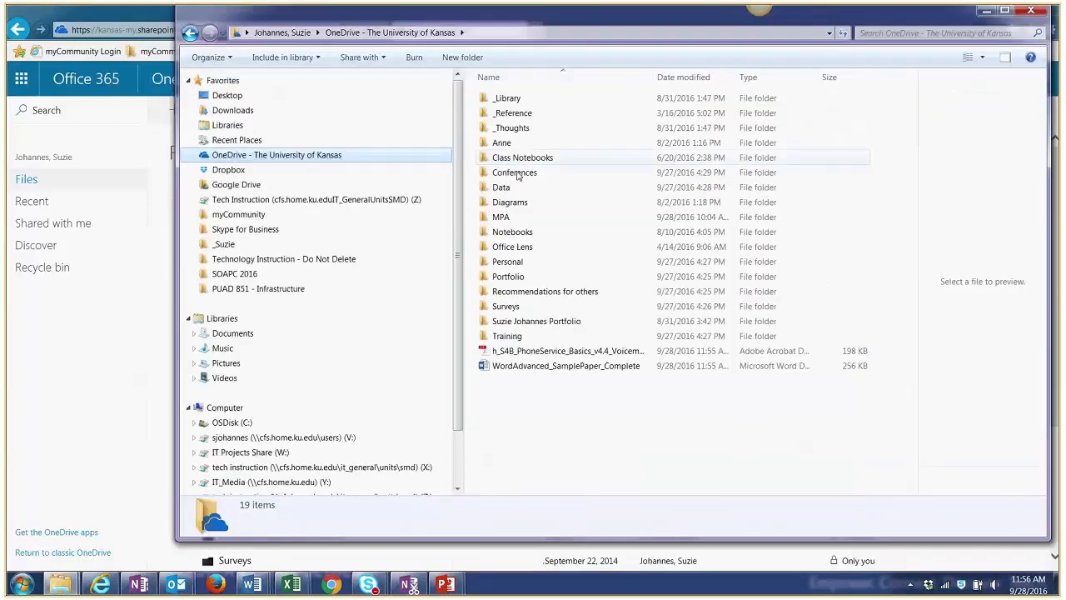
left_click_drag(525, 22, 587, 47)
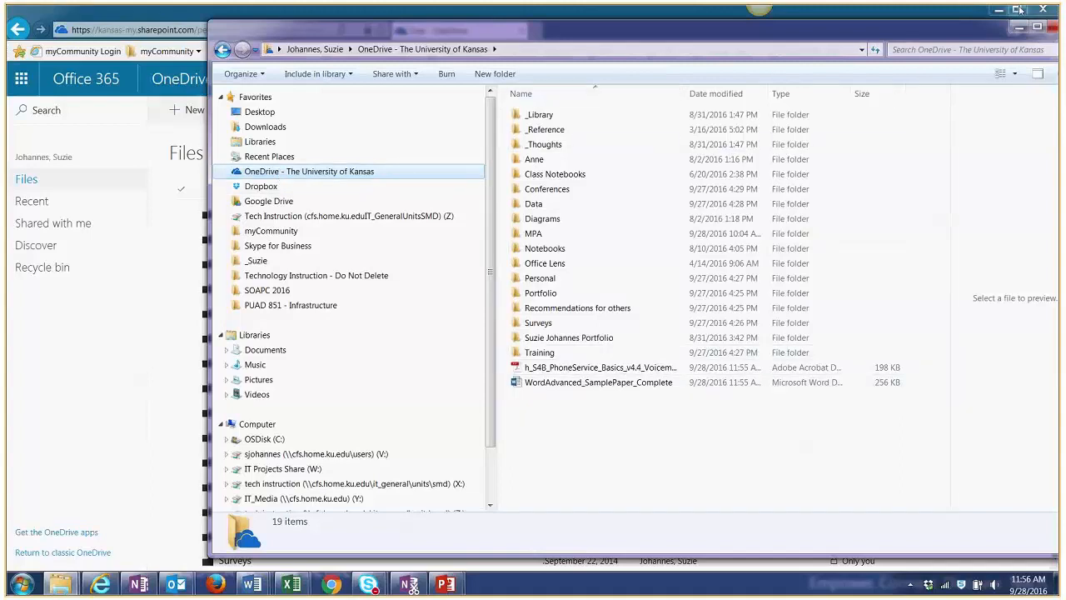
- Move the voicemail PDF into the Training folder in OneDrive and check the commands available for WordAdvanced_SamplePaper_Complete.docx
scroll(317, 400, "down", 3)
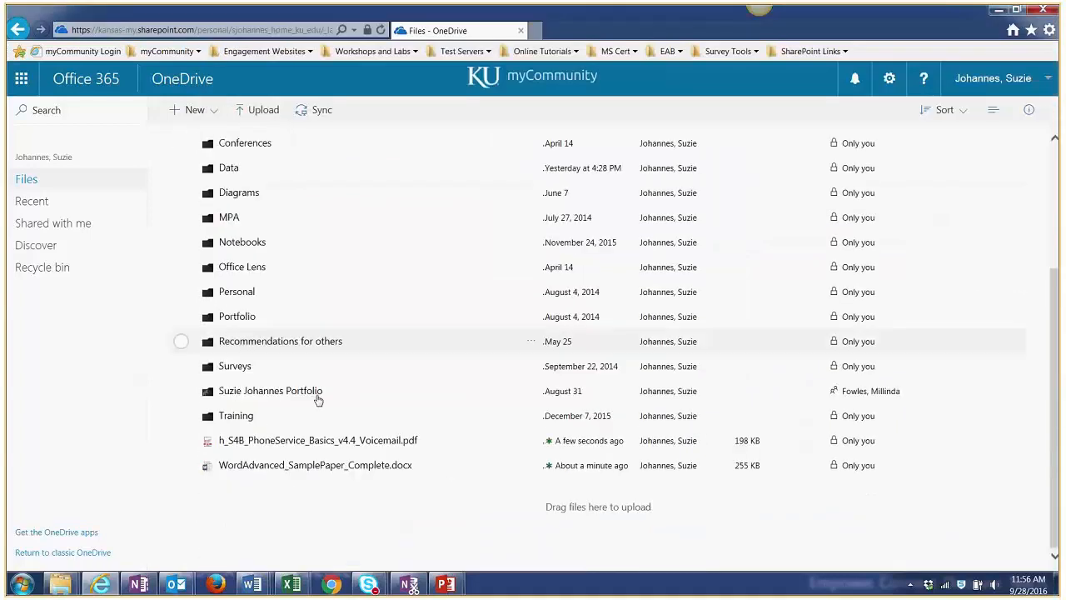
left_click_drag(261, 466, 240, 422)
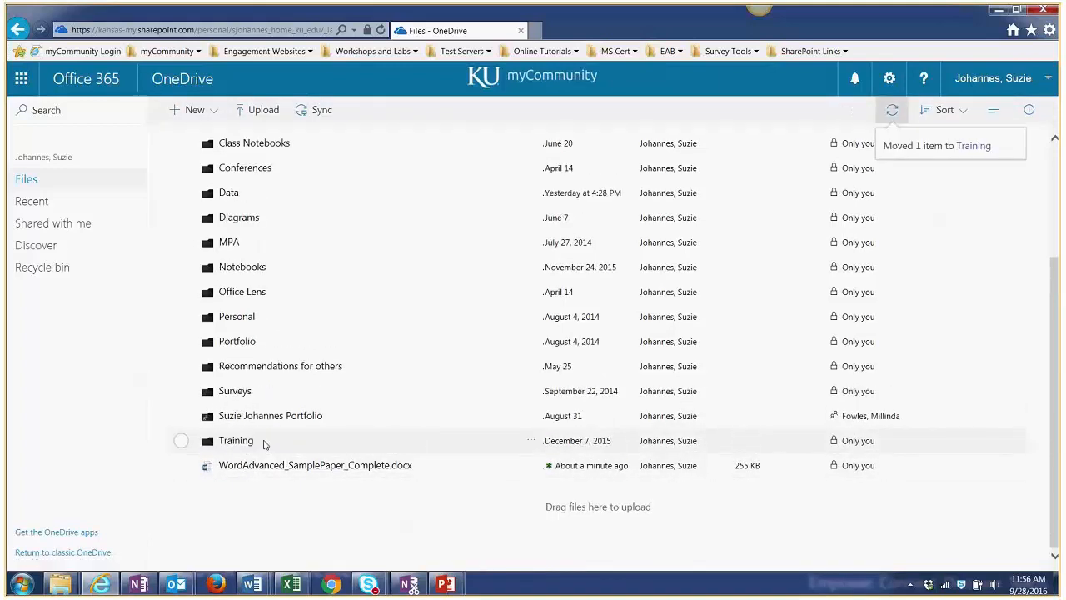
left_click(181, 465)
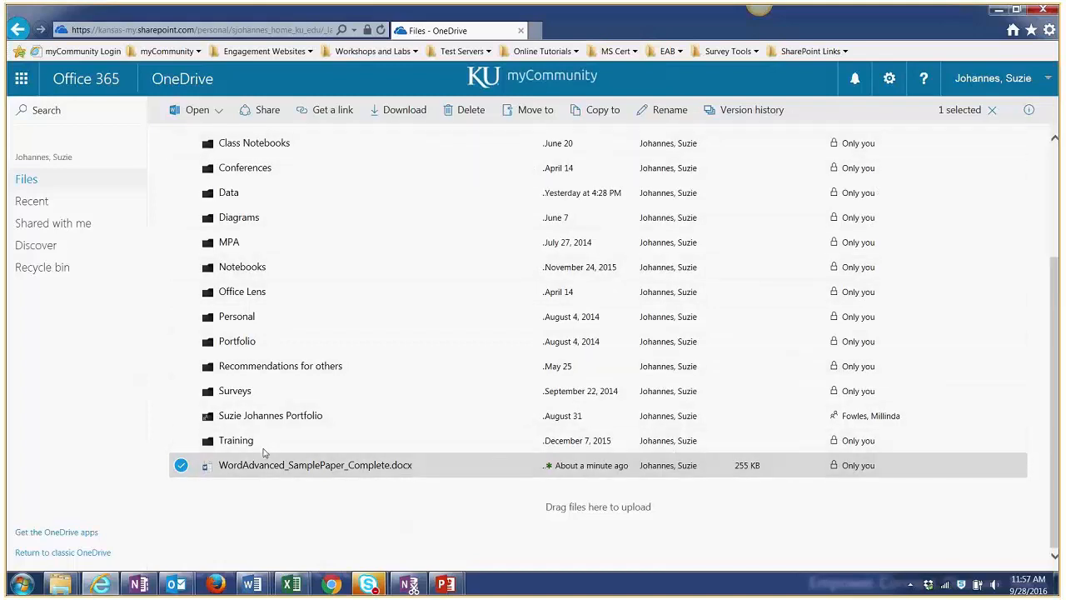
left_click(262, 506)
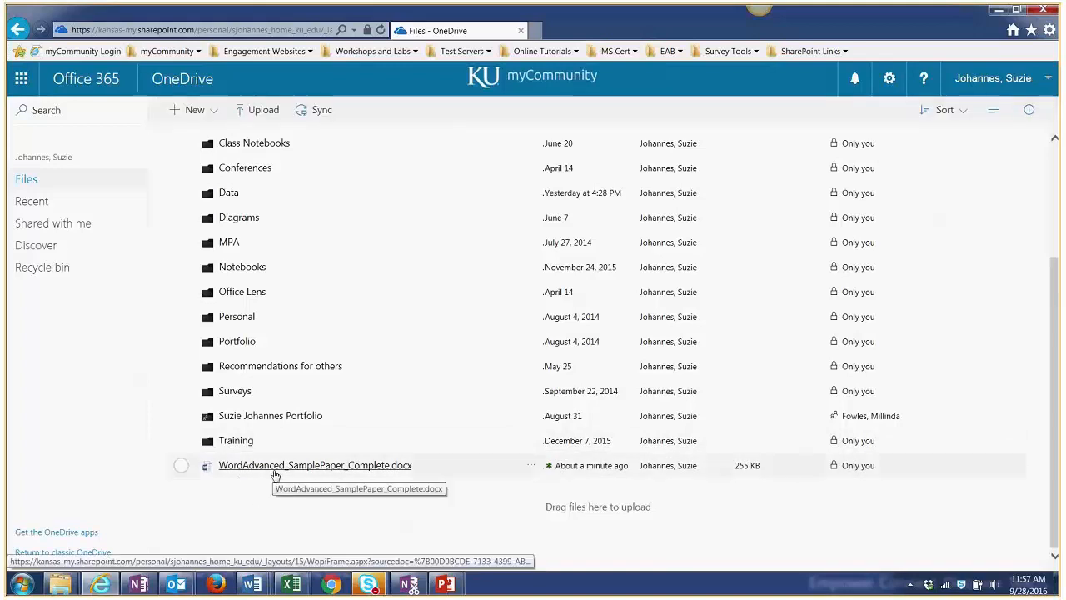
- Open WordAdvanced_SamplePaper_Complete.docx in Word Online, launch it for editing in desktop Word, and return to the online copy
left_click(275, 475)
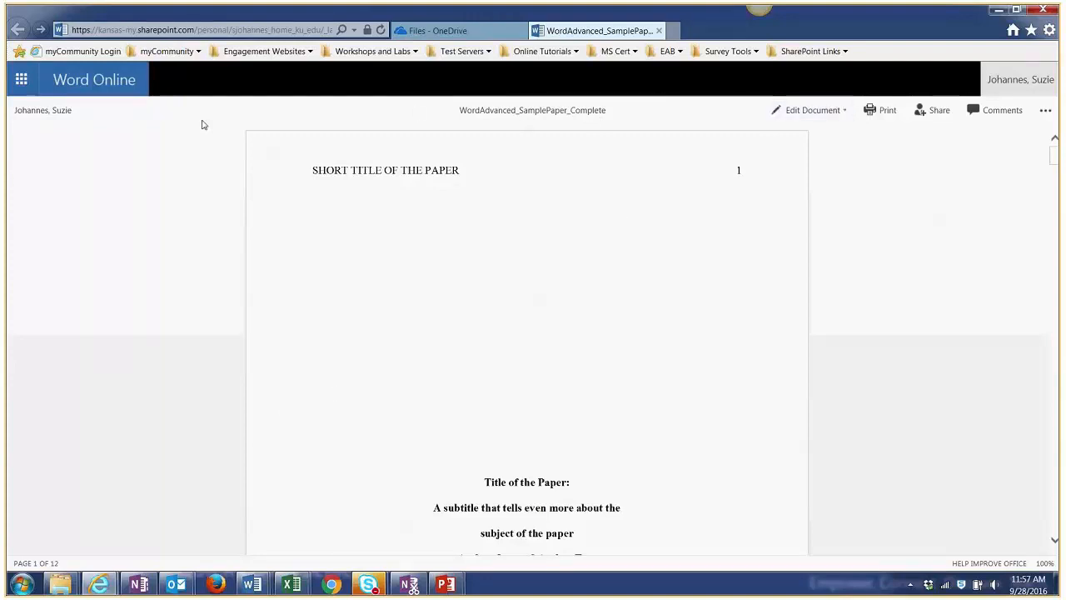
left_click(808, 116)
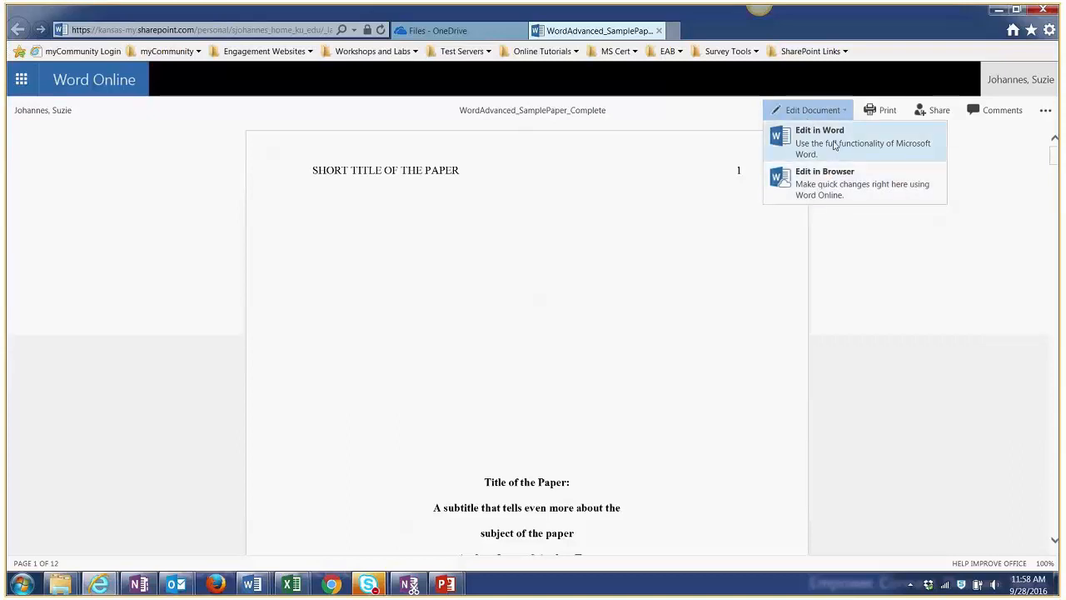
left_click(834, 146)
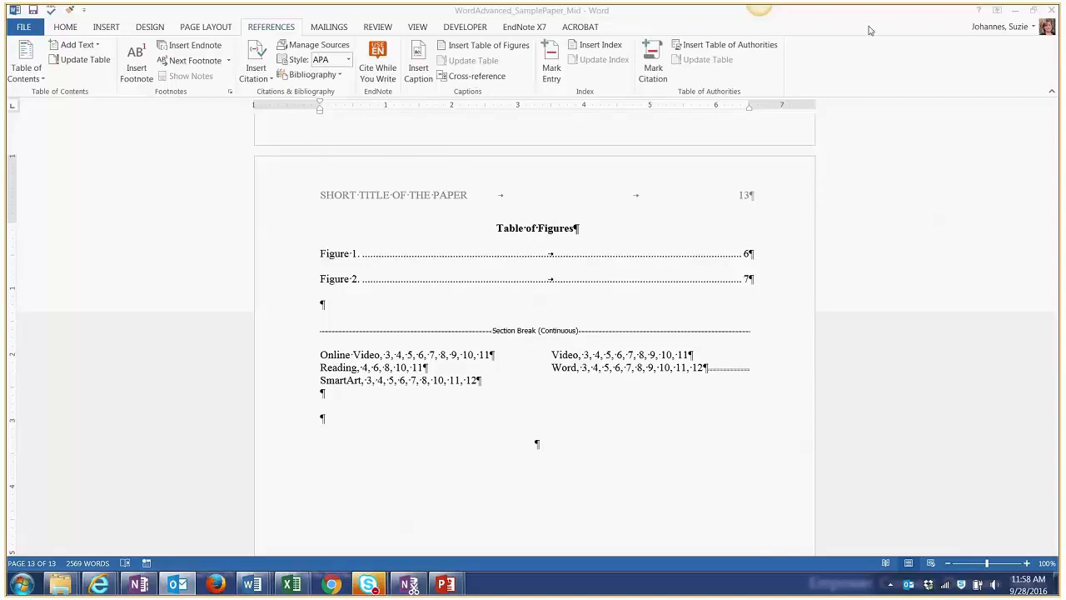
left_click(1017, 11)
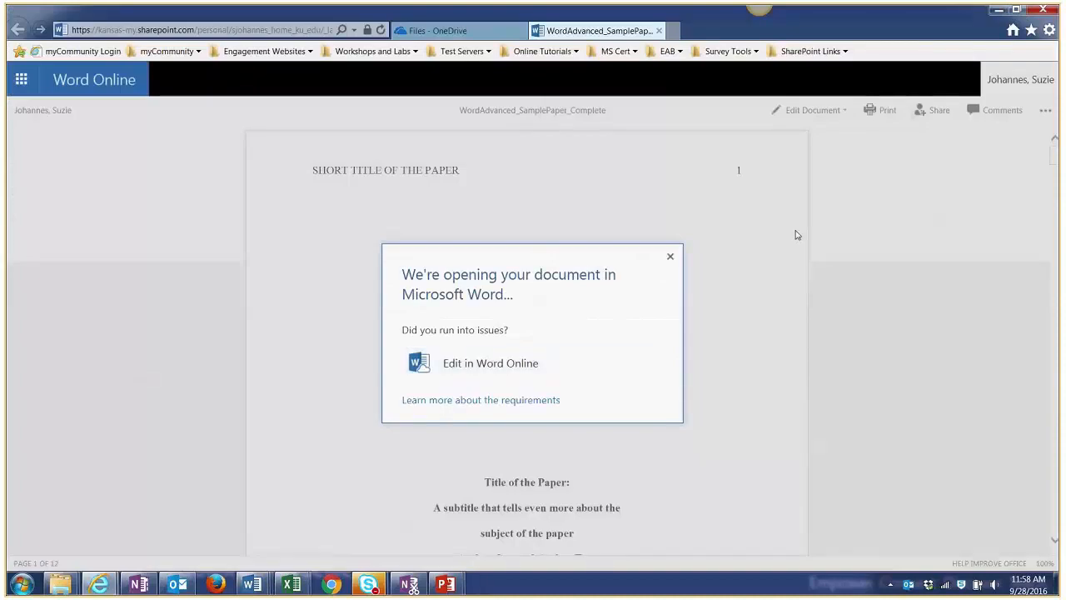
left_click(670, 257)
- Edit the document in the browser and enter "When I add" at the start of the first page
left_click(834, 112)
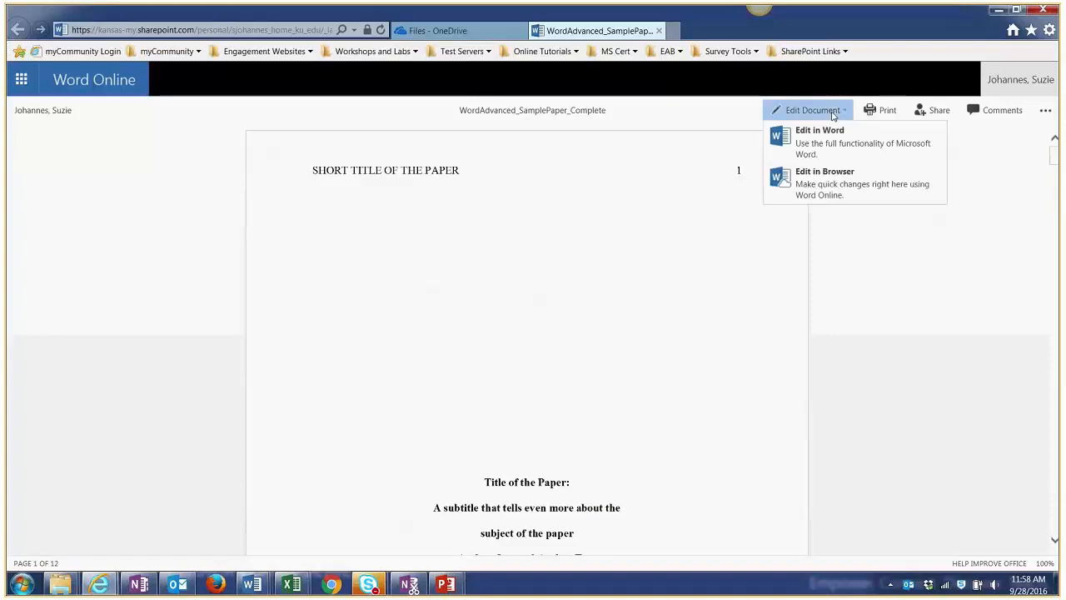
left_click(832, 180)
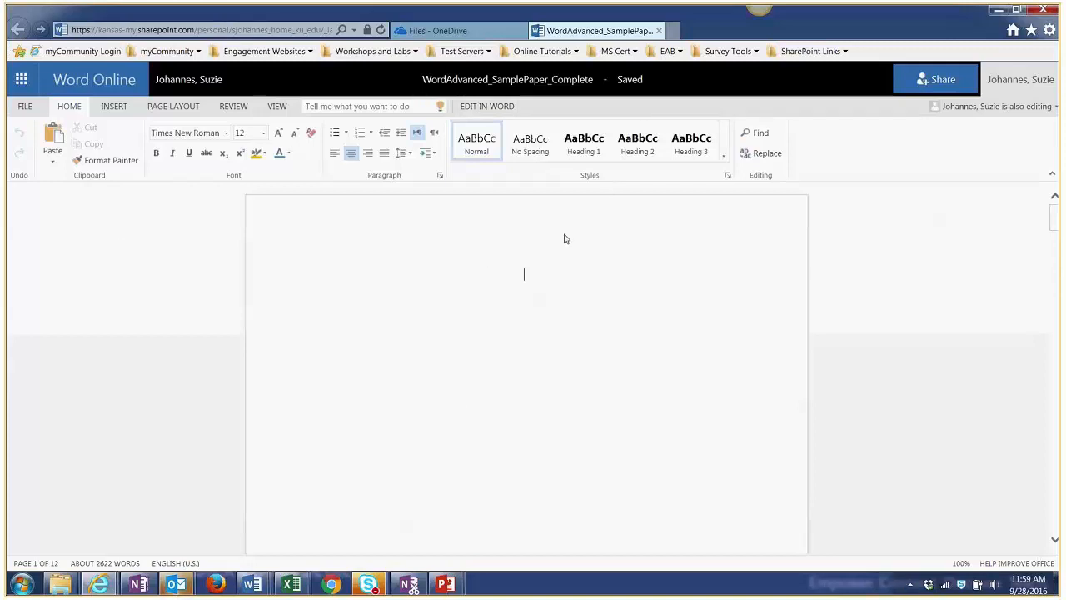
type("When i add")
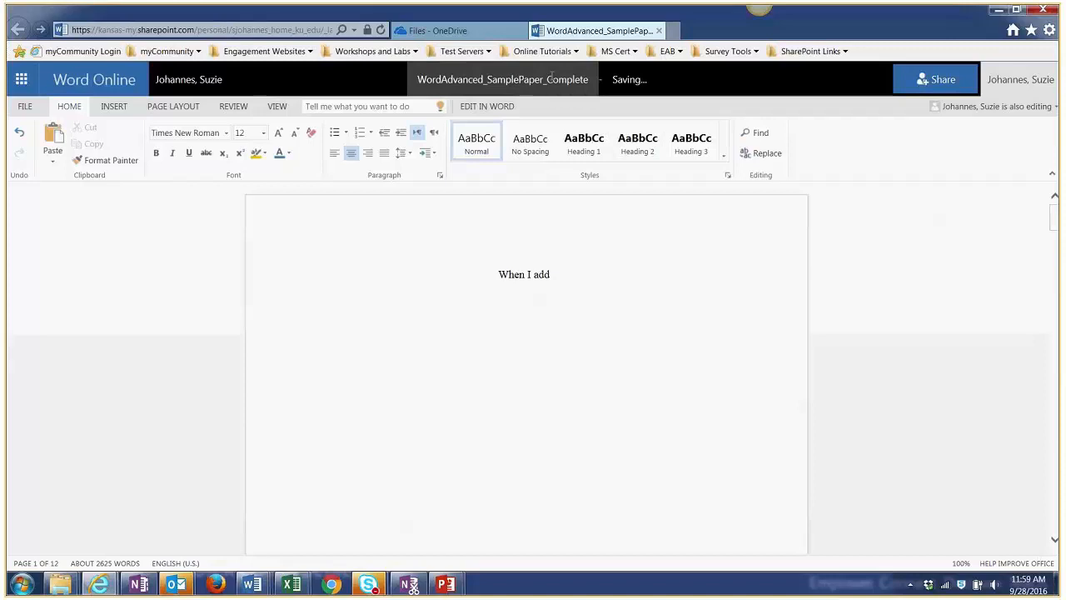
- Return to the OneDrive files list and select WordAdvanced_SamplePaper_Complete.docx
left_click(194, 81)
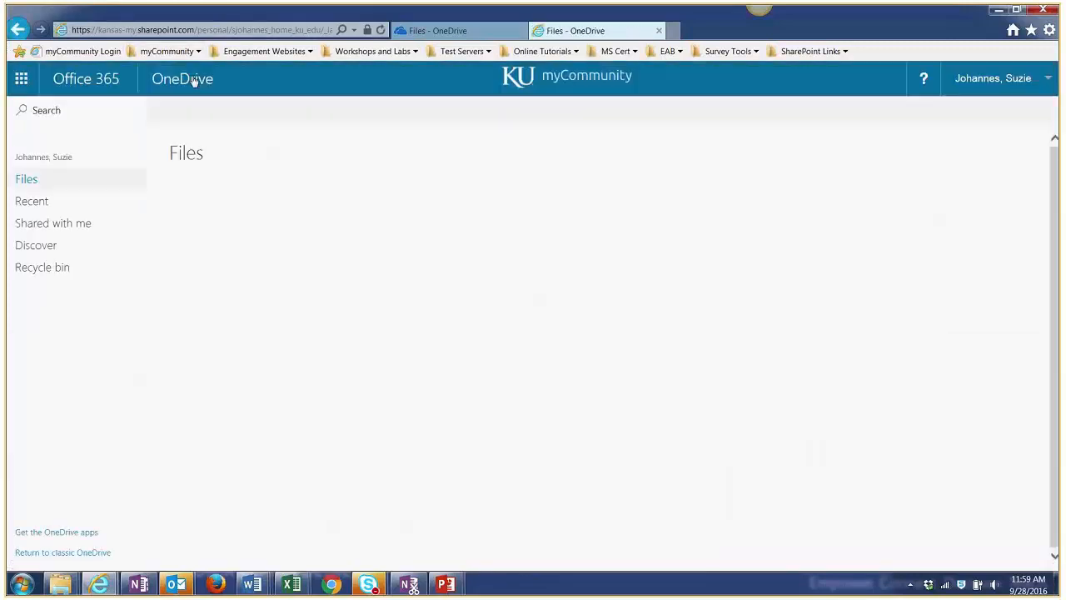
scroll(348, 409, "down", 2)
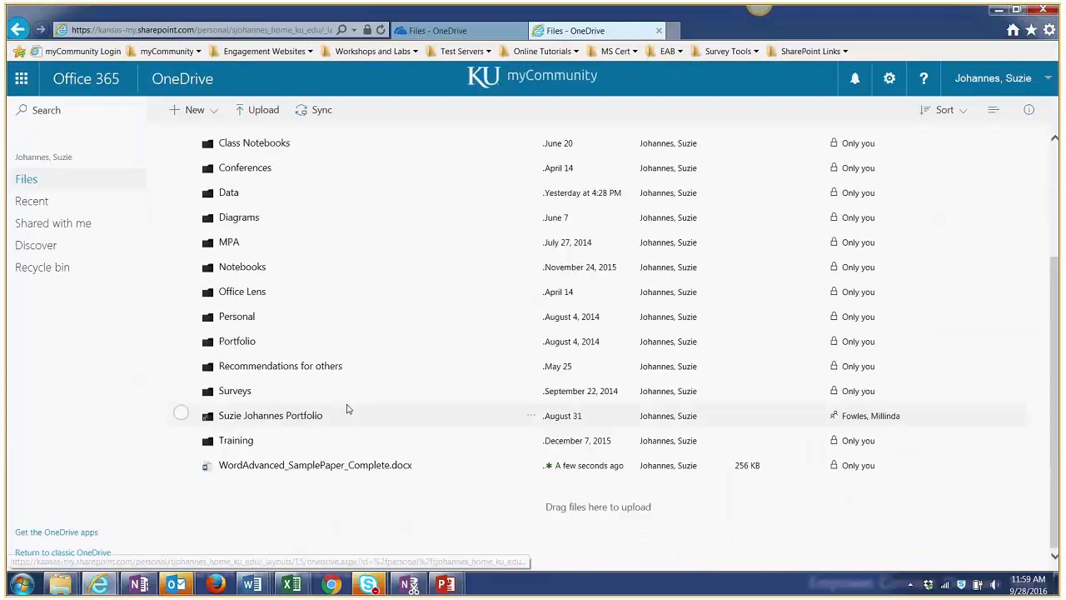
scroll(241, 463, "up", 1)
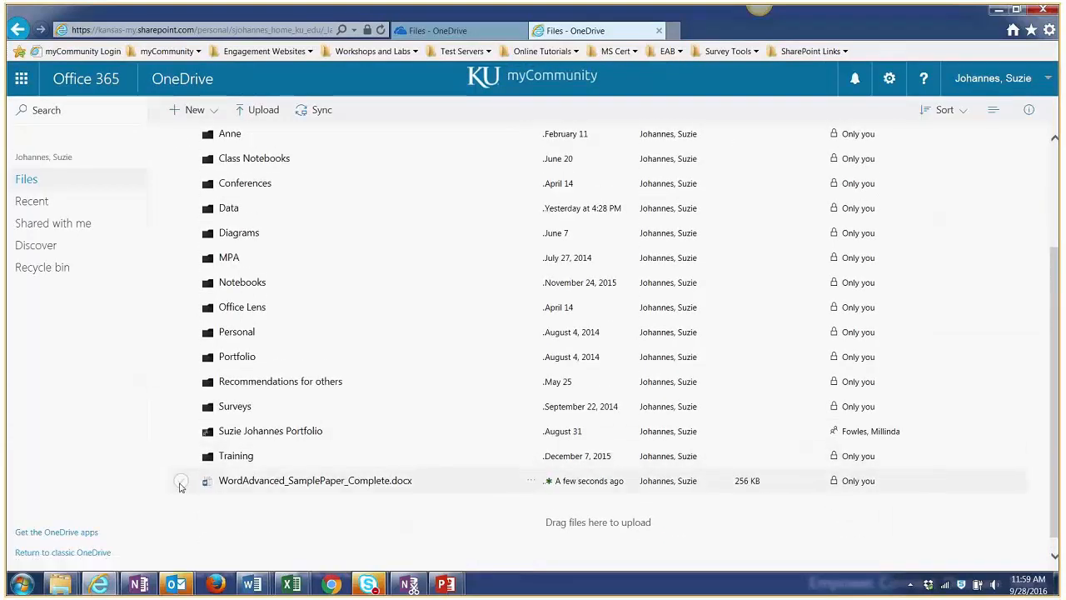
left_click(181, 483)
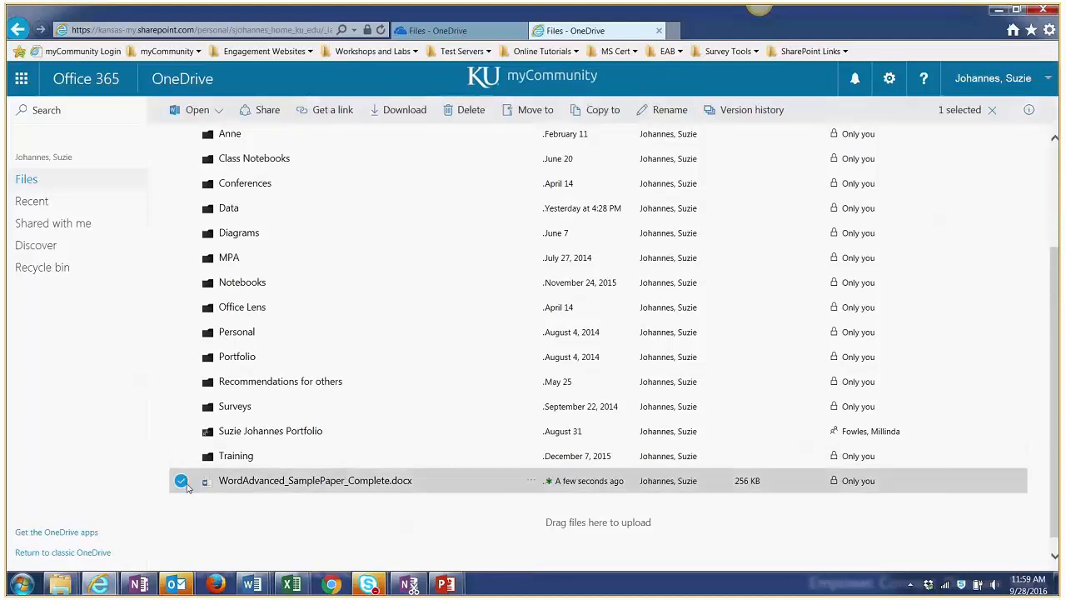